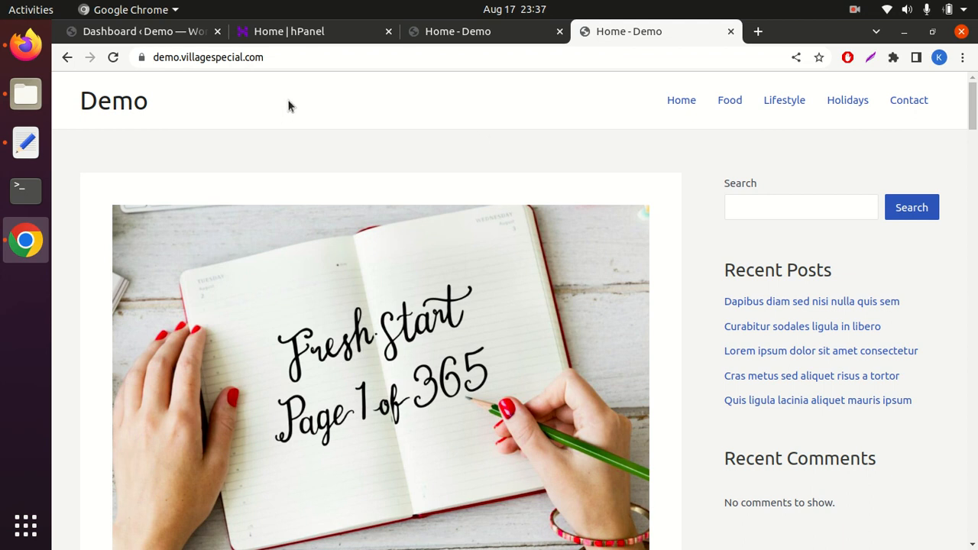
# Step: Highlight the demo subdomain and the villagespecial.com main domain in the address bar, then open a new tab
pyautogui.click(272, 57)
pyautogui.moveTo(271, 57); pyautogui.dragTo(143, 62)
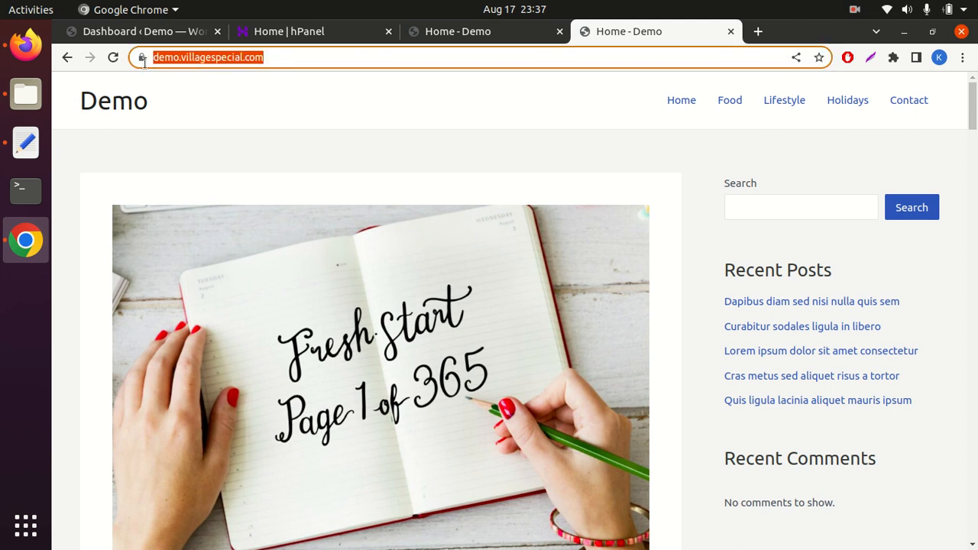
pyautogui.click(255, 79)
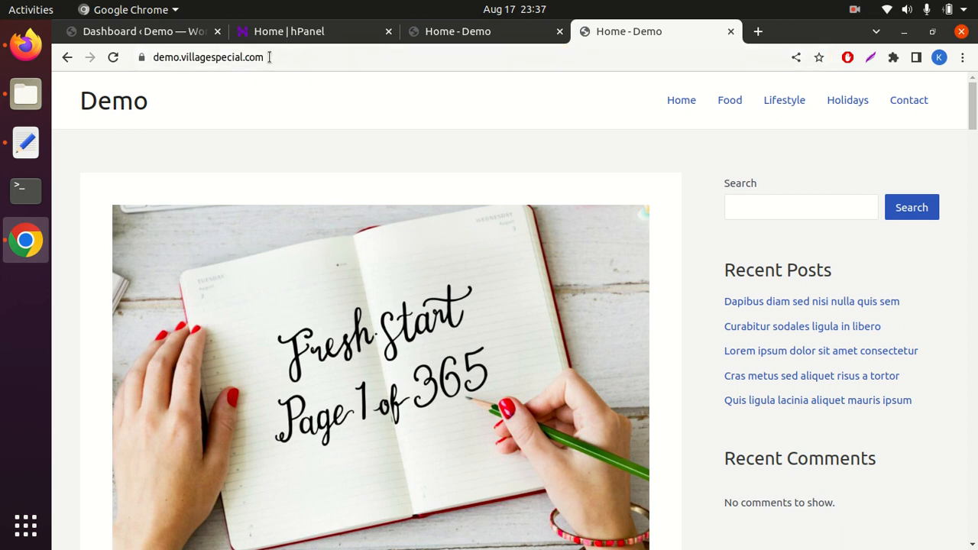
pyautogui.moveTo(184, 56); pyautogui.dragTo(200, 58)
pyautogui.click(317, 59)
pyautogui.moveTo(293, 58); pyautogui.dragTo(215, 58)
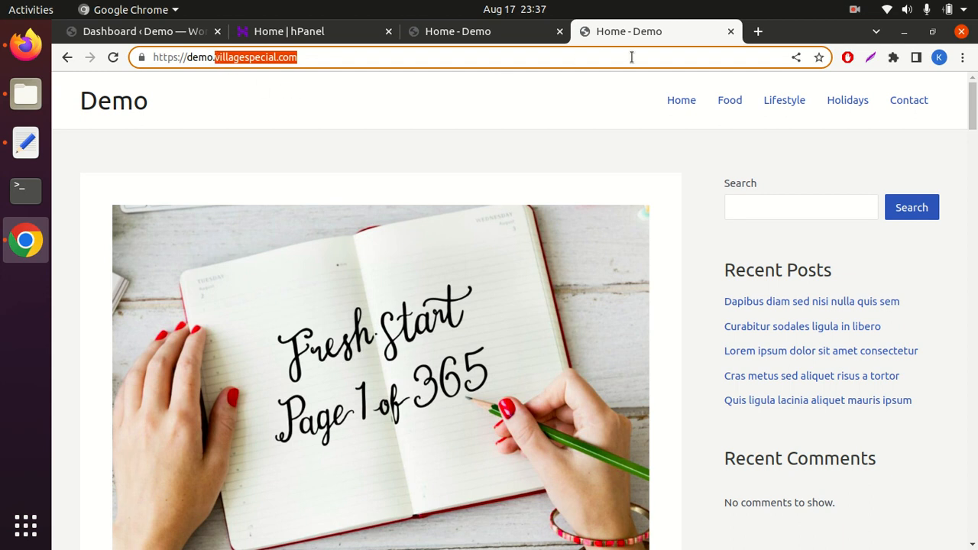
pyautogui.click(756, 32)
# Step: Load villagespecial.com in the new tab from the 'vil' address suggestion
pyautogui.write('vil')
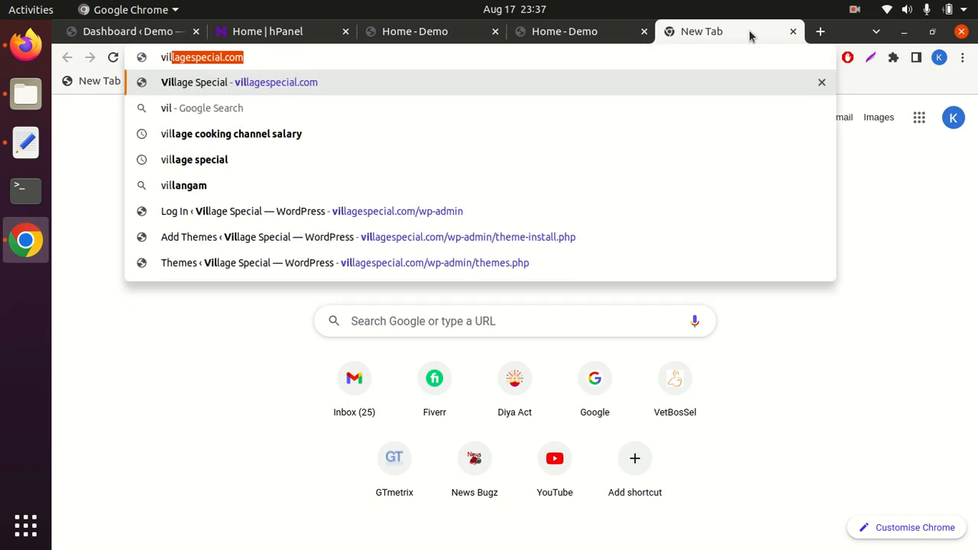
pyautogui.press('Return')
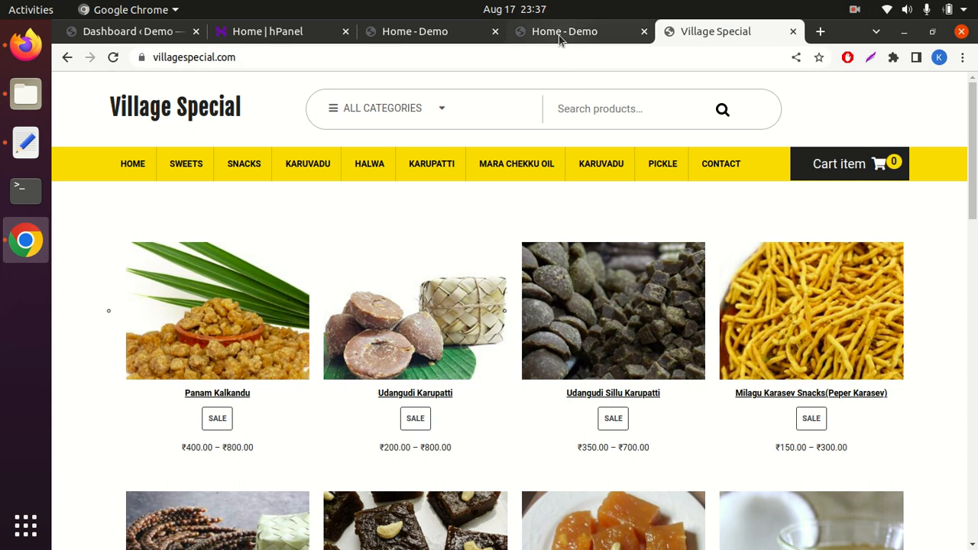
# Step: Compare the demo subdomain and main domain addresses across tabs, then bring the Text Editor notes forward
pyautogui.click(558, 35)
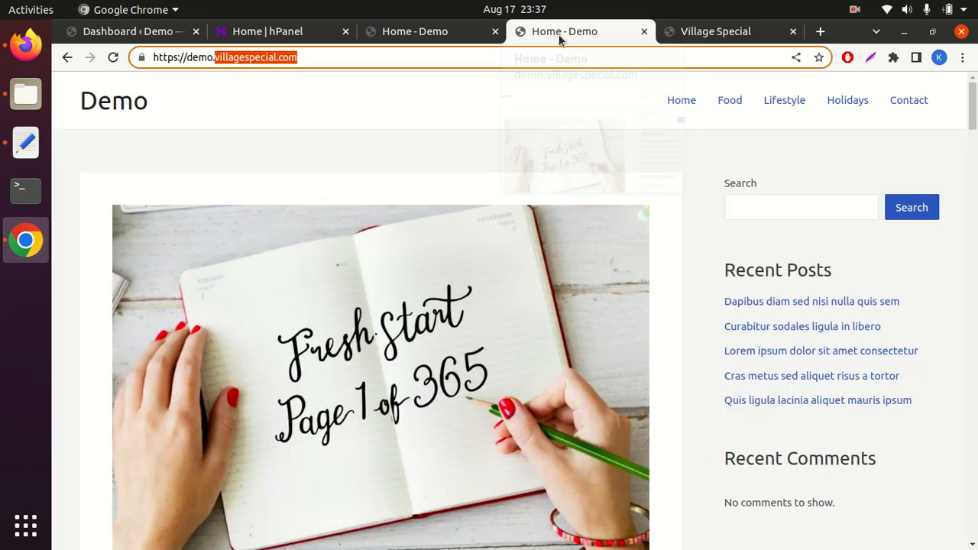
pyautogui.doubleClick(197, 57)
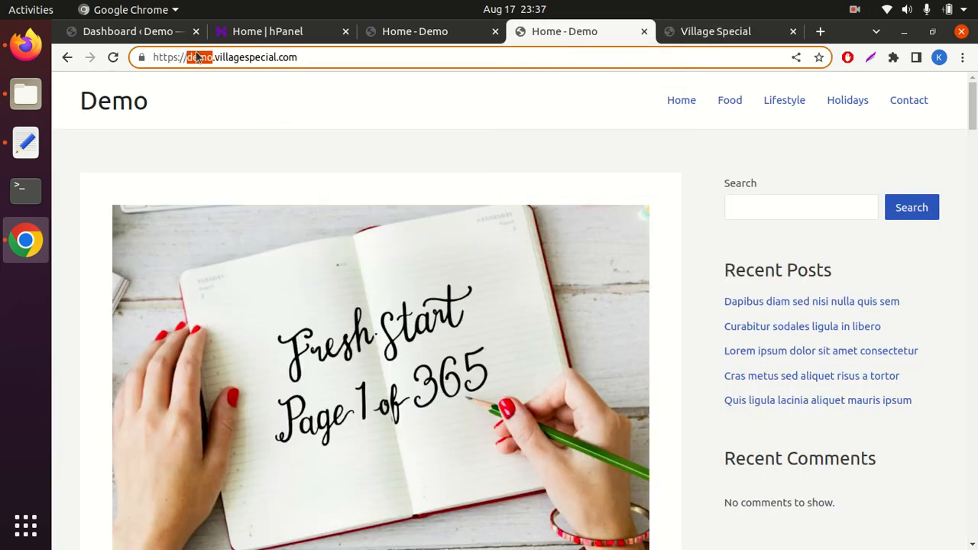
pyautogui.click(688, 37)
pyautogui.moveTo(238, 59); pyautogui.dragTo(186, 59)
pyautogui.click(574, 32)
pyautogui.scroll(-5, 515, 343)
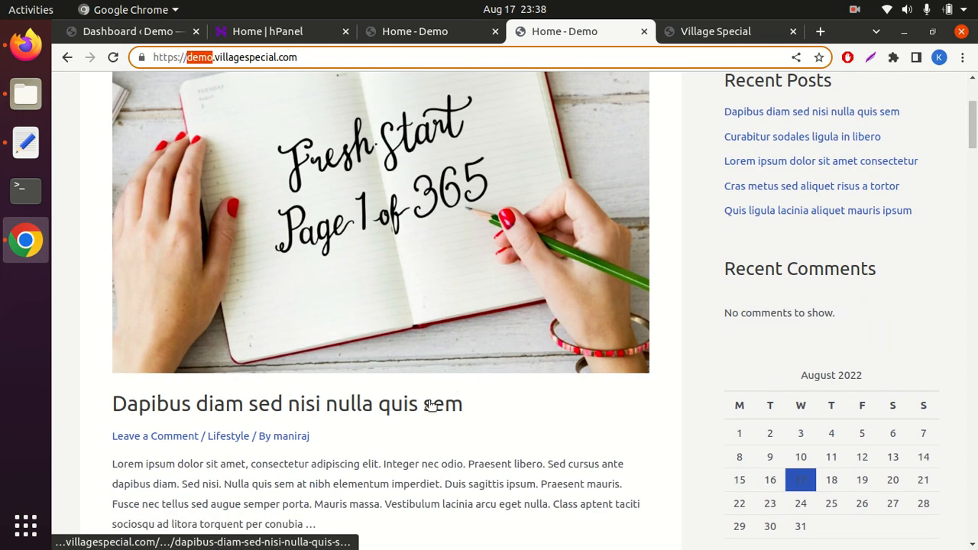
pyautogui.scroll(5, 432, 405)
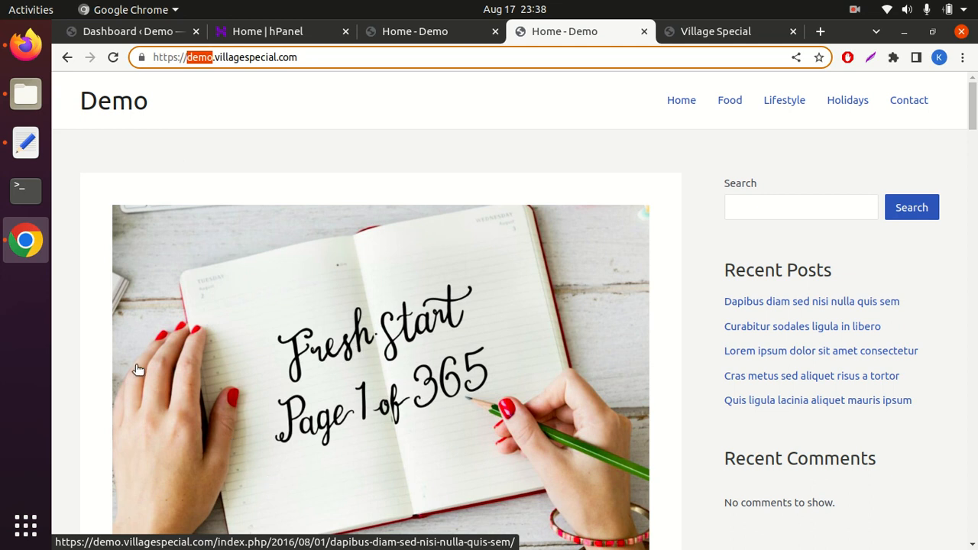
pyautogui.click(26, 142)
# Step: Add the line 'readymade shirt pant - WordPress' below 'domain and hosting'
pyautogui.click(343, 103)
pyautogui.press('Return')
pyautogui.press('Return')
pyautogui.write('rea')
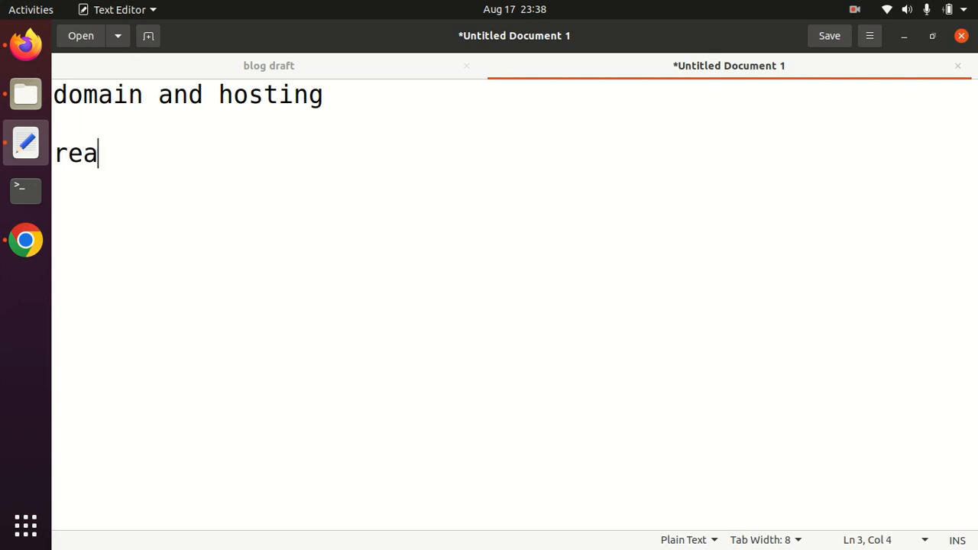
pyautogui.write('dymade ')
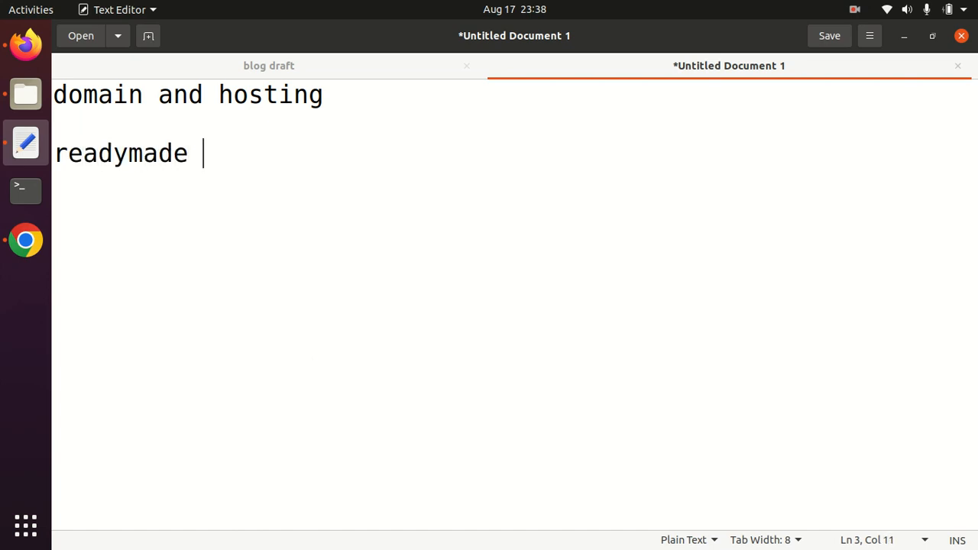
pyautogui.write('shirt pa')
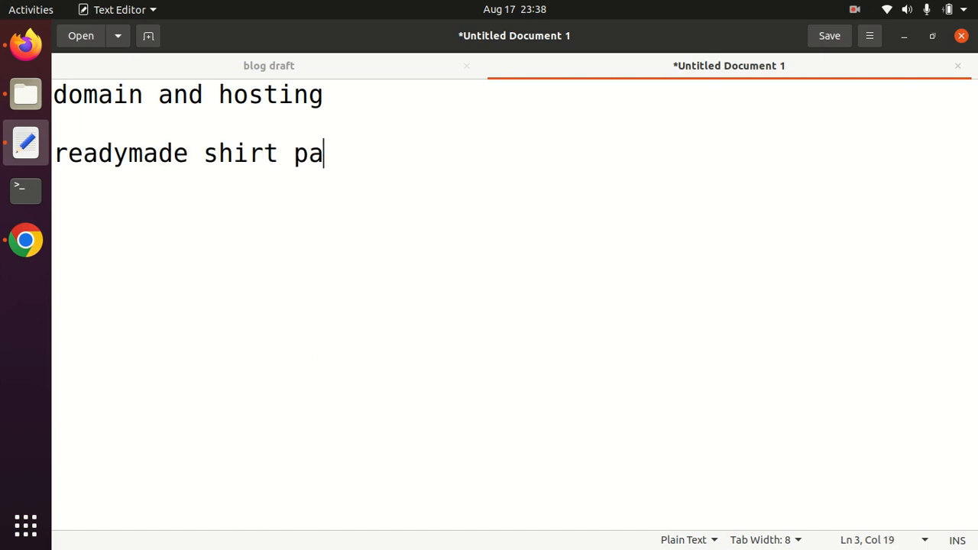
pyautogui.write('nt - Wo')
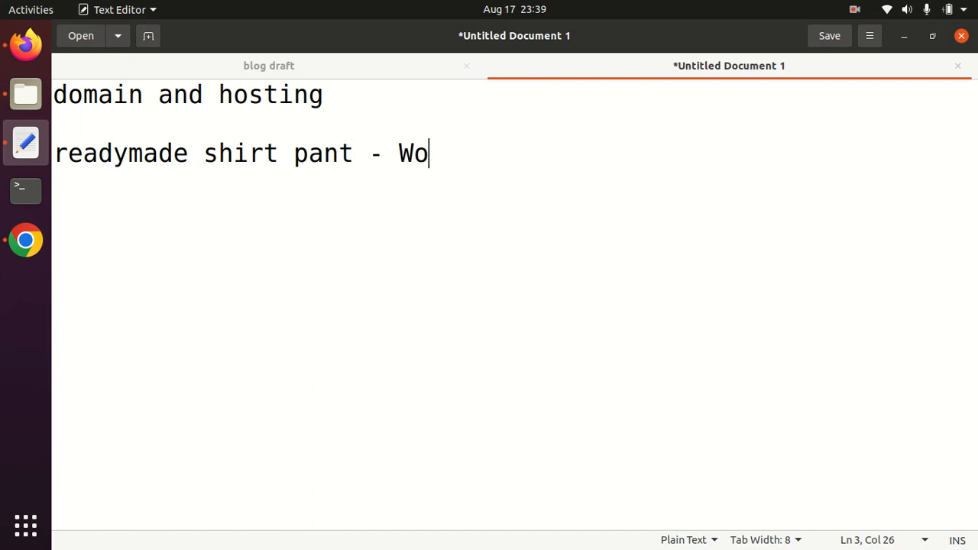
pyautogui.write('rdPress')
pyautogui.press('Return')
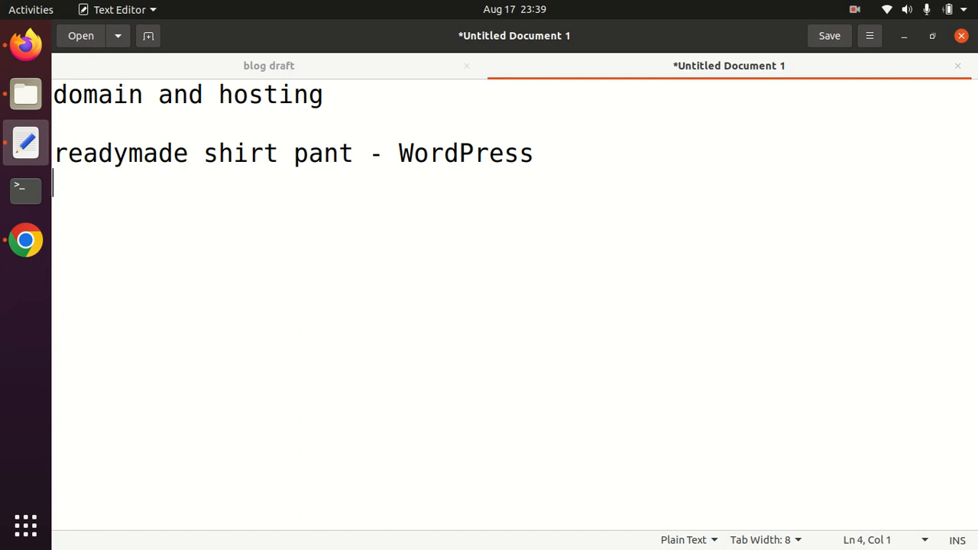
# Step: Add the line 'Normal stricth pant shirt - HTML, CSS, PHP'
pyautogui.write('Norma')
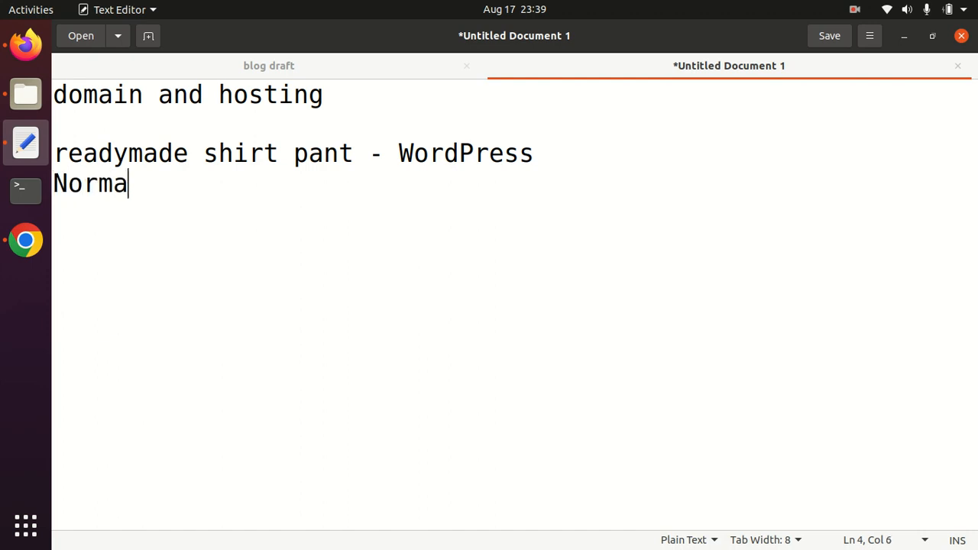
pyautogui.write('l stric')
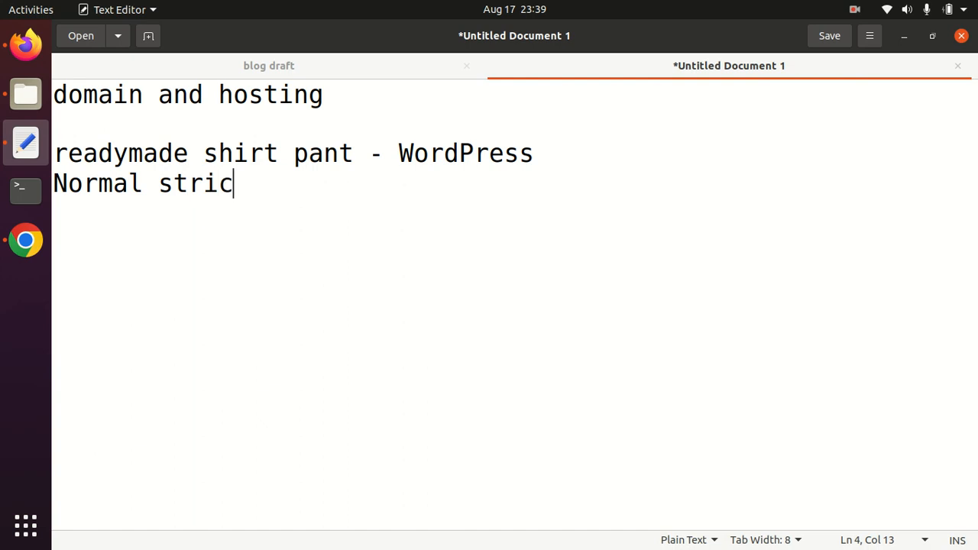
pyautogui.write('t')
pyautogui.press('BackSpace')
pyautogui.write('h ')
pyautogui.write('pany')
pyautogui.press('BackSpace')
pyautogui.press('BackSpace')
pyautogui.write('t shi')
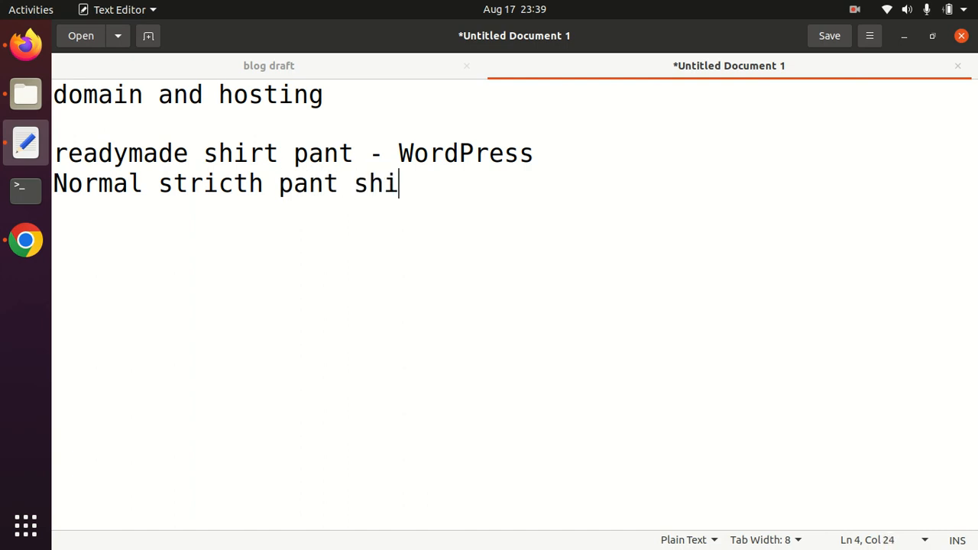
pyautogui.write('rt - HTML')
pyautogui.press('BackSpace')
pyautogui.write(', CSS, PHP')
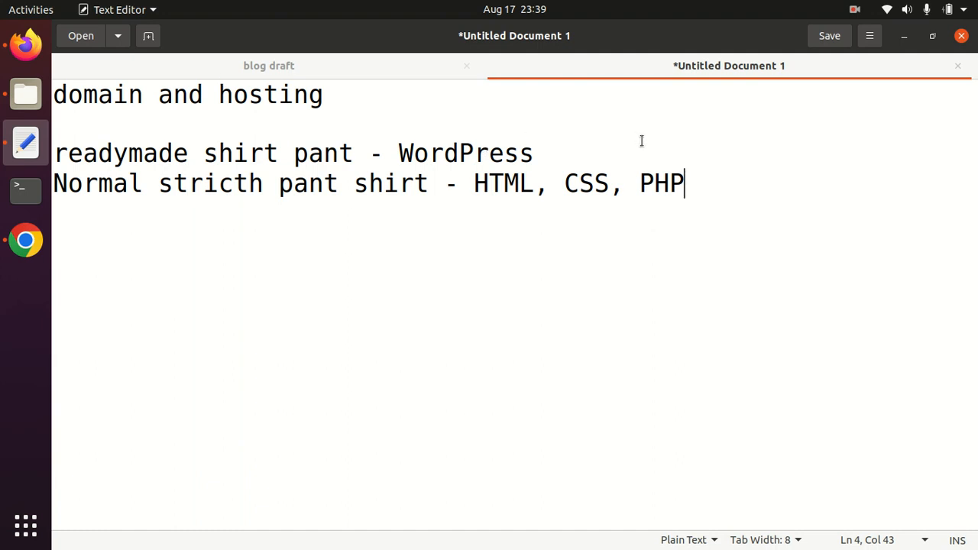
# Step: Highlight 'HTML, CSS, PHP' and 'WordPress' in the notes to point them out
pyautogui.moveTo(688, 182); pyautogui.dragTo(475, 183)
pyautogui.press('Left')
pyautogui.click(578, 184)
pyautogui.click(683, 183)
pyautogui.moveTo(682, 183); pyautogui.dragTo(433, 179)
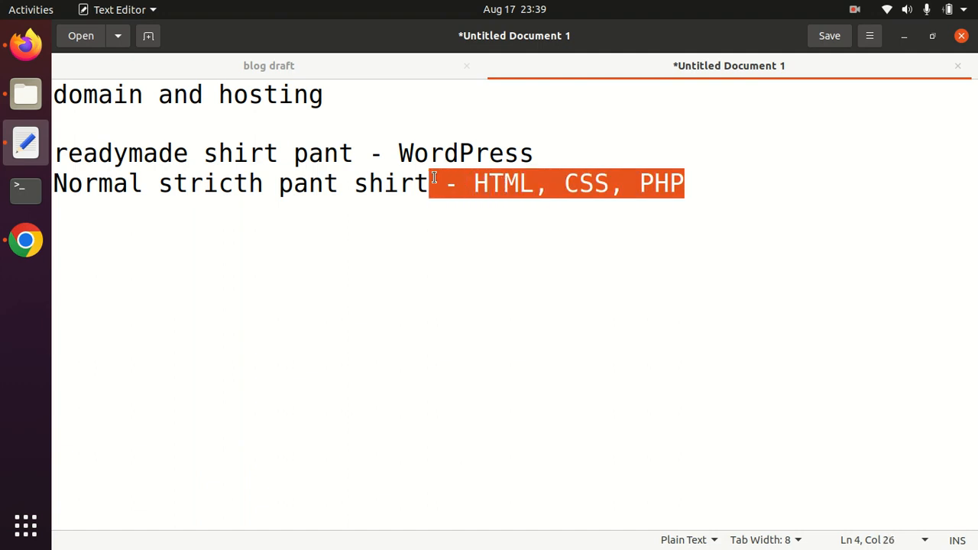
pyautogui.click(711, 198)
pyautogui.click(687, 172)
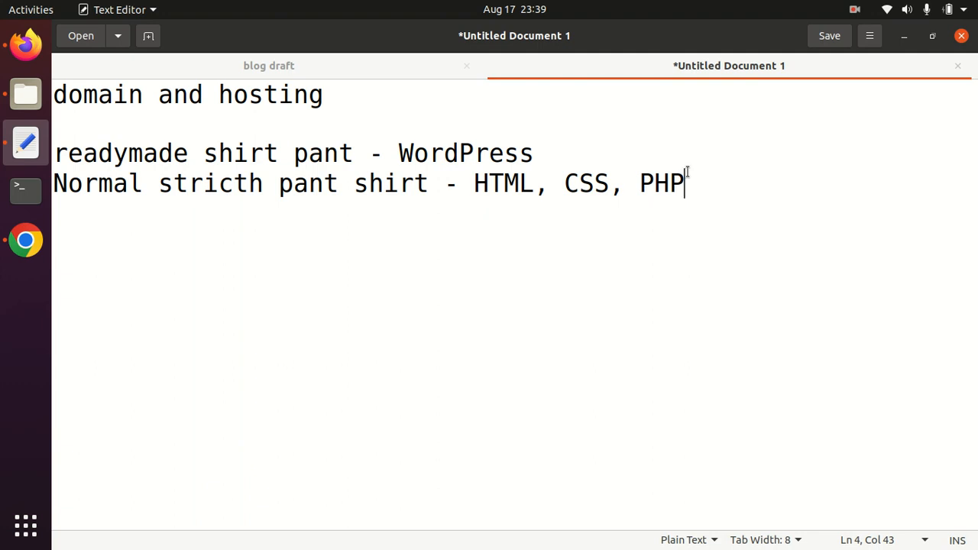
pyautogui.moveTo(573, 154); pyautogui.dragTo(403, 151)
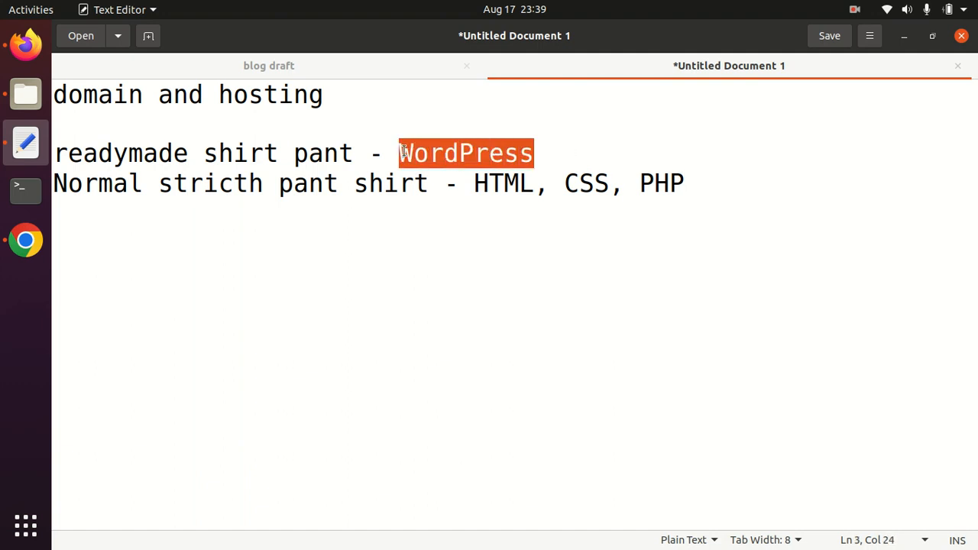
pyautogui.click(559, 172)
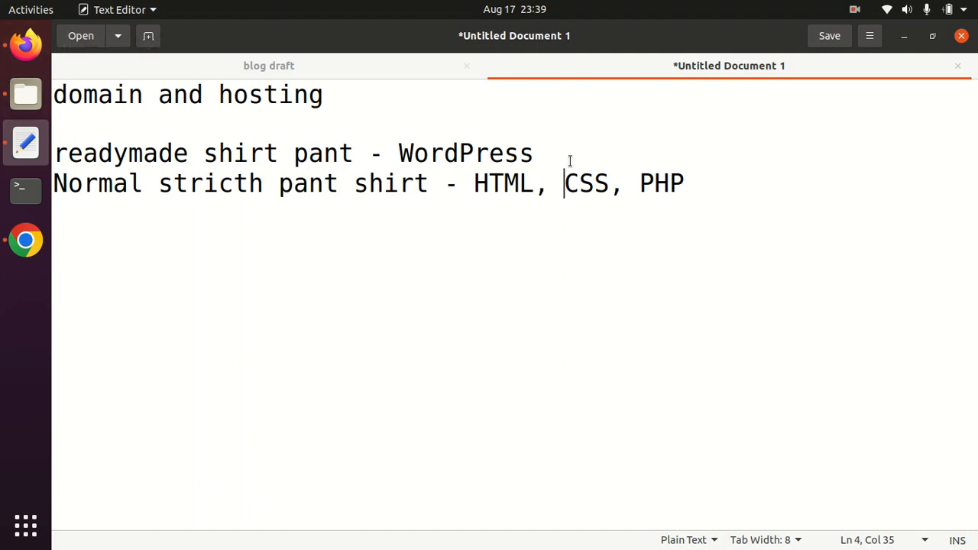
pyautogui.moveTo(545, 150); pyautogui.dragTo(401, 158)
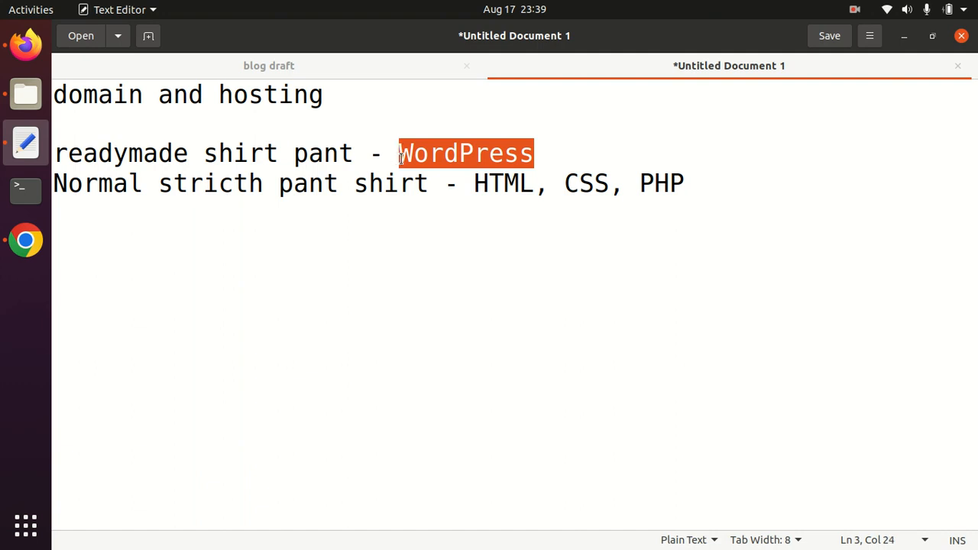
pyautogui.click(400, 158)
pyautogui.click(787, 187)
# Step: Add a '45 percentage' line and switch back to Chrome
pyautogui.press('Return')
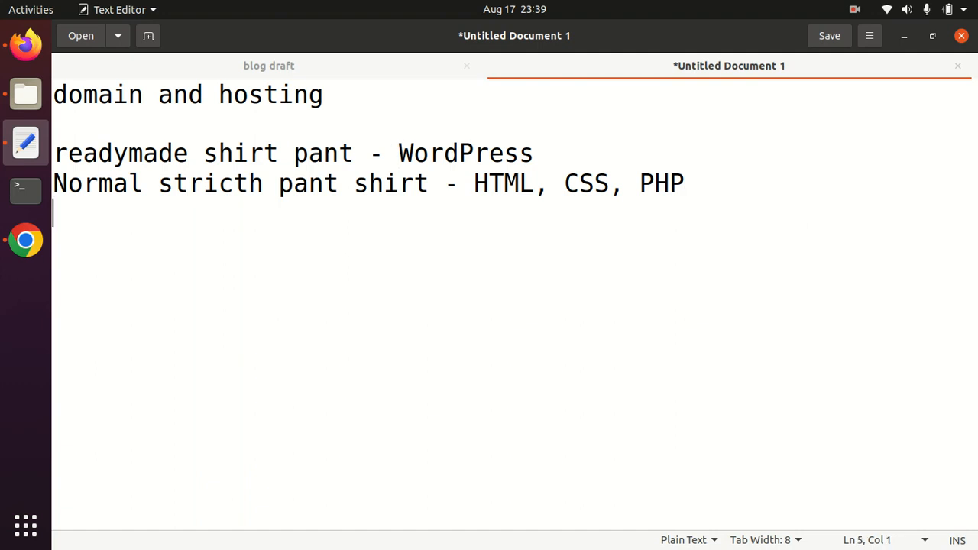
pyautogui.write('4')
pyautogui.write('5p')
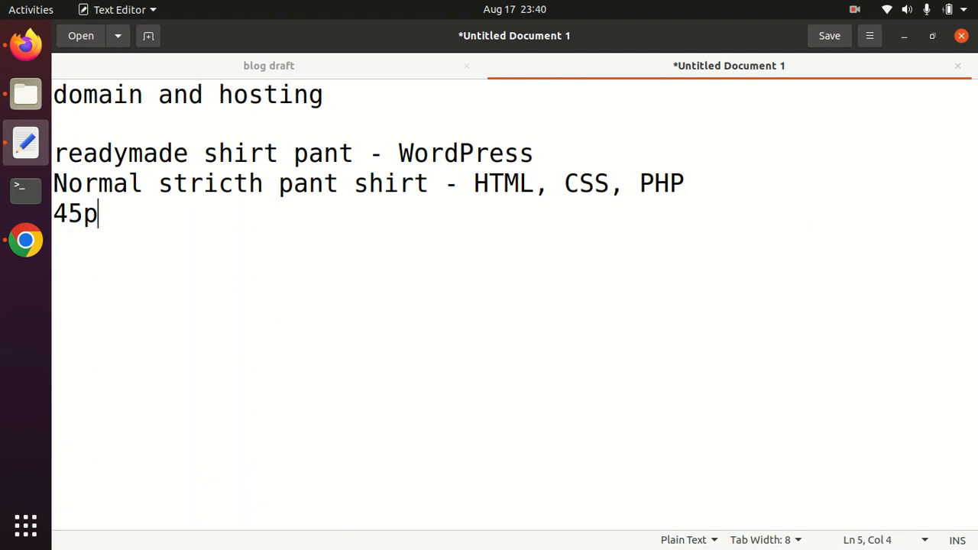
pyautogui.write('ercentage')
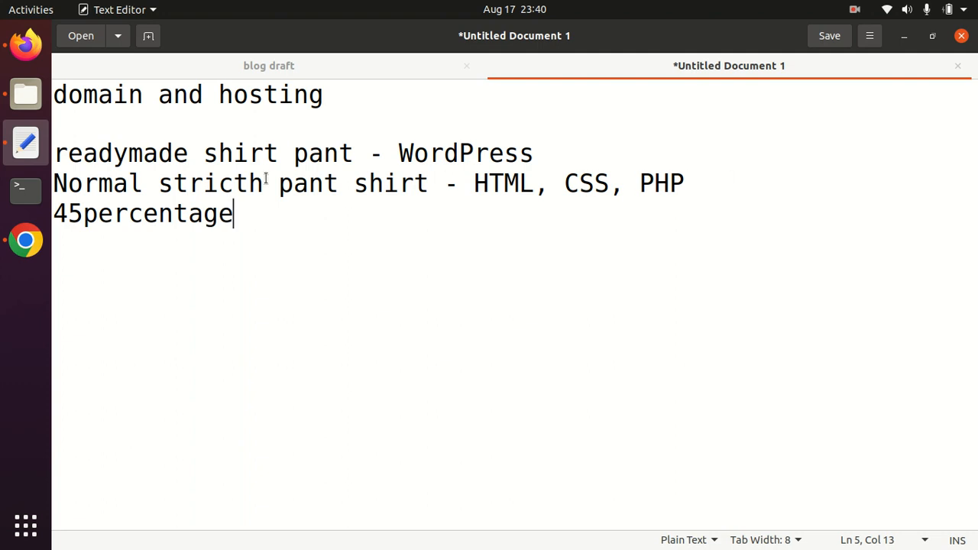
pyautogui.click(87, 214)
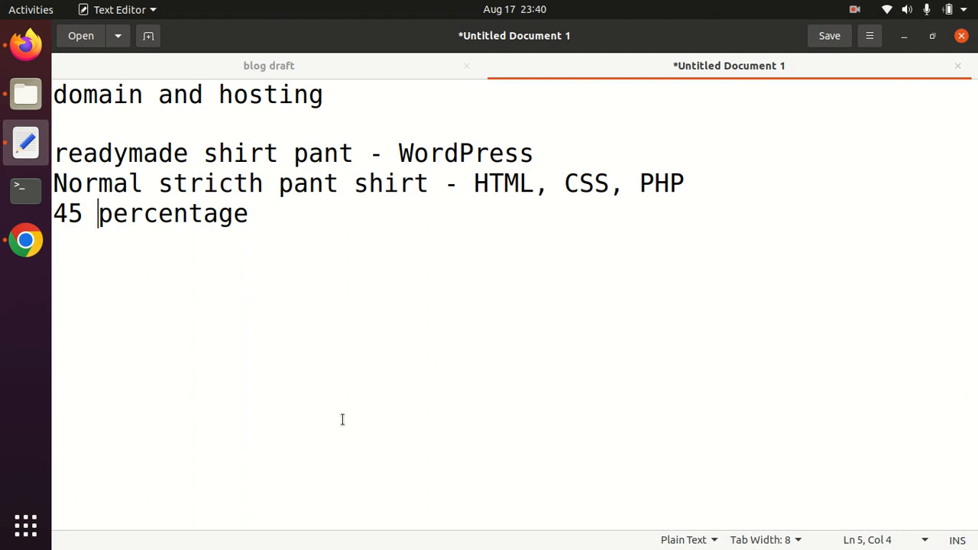
pyautogui.hotkey('alt', 'Tab')
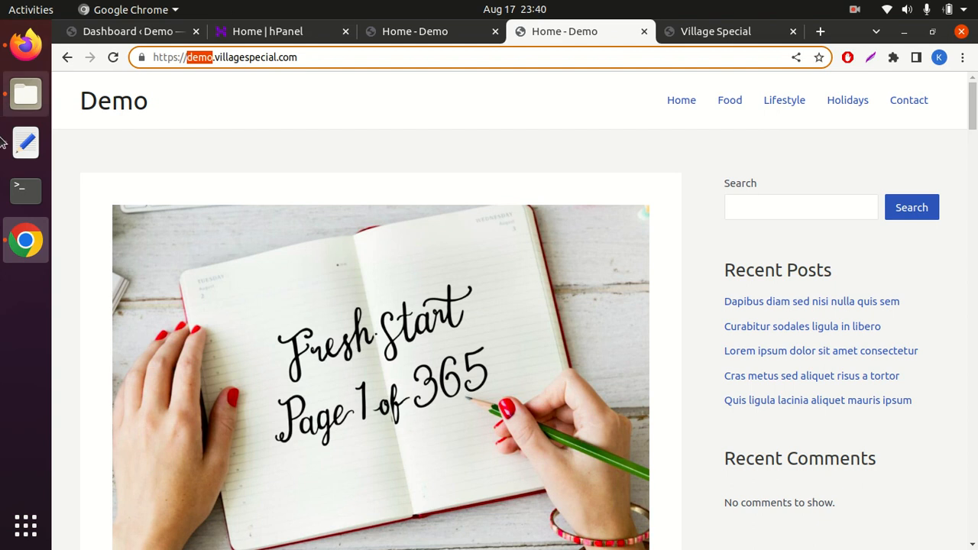
# Step: Highlight villagespecial.com in the address bar, then select the 'domain and hosting' line in the notes
pyautogui.doubleClick(265, 61)
pyautogui.moveTo(317, 57); pyautogui.dragTo(215, 66)
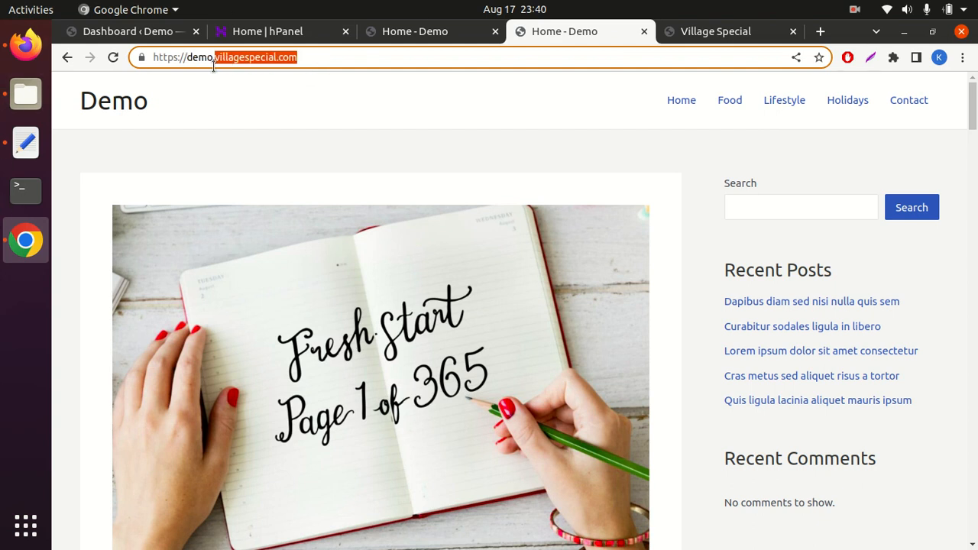
pyautogui.click(293, 62)
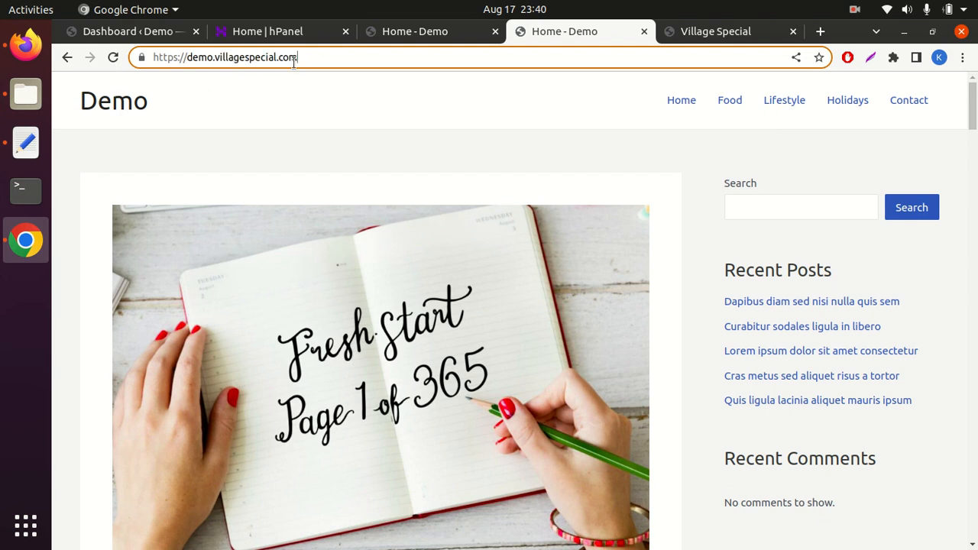
pyautogui.doubleClick(243, 61)
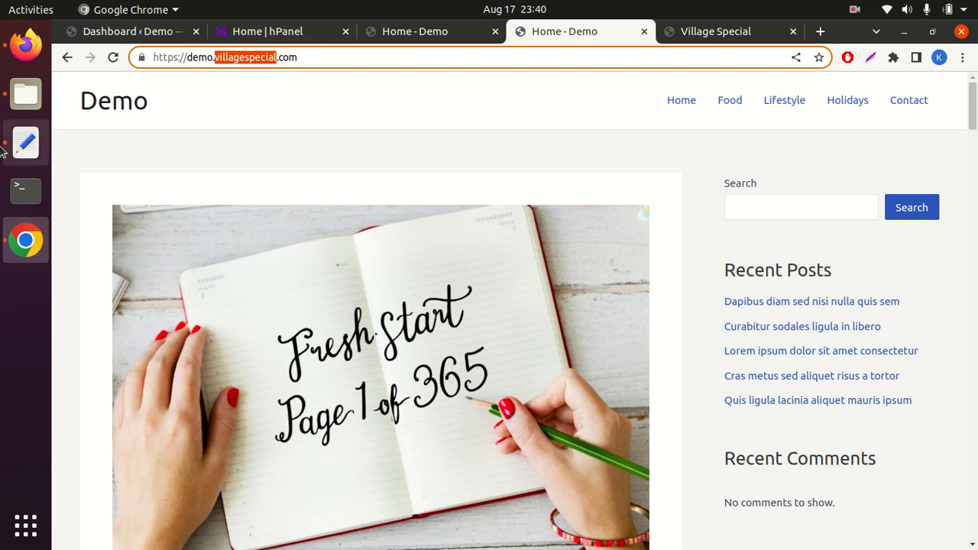
pyautogui.click(26, 142)
pyautogui.moveTo(341, 87); pyautogui.dragTo(20, 104)
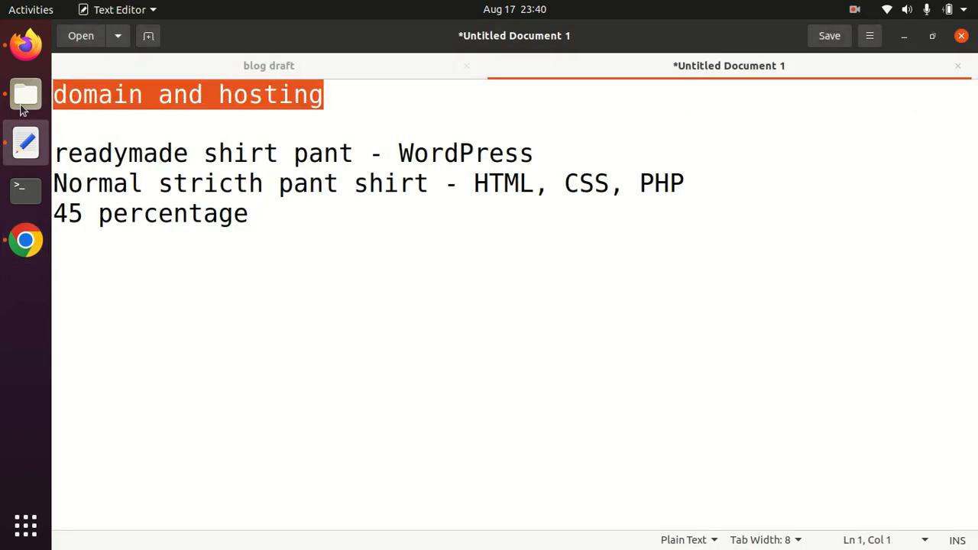
pyautogui.click(25, 240)
# Step: Expand the hPanel Hosting section to show Single Shared Hosting for villagespecial.com
pyautogui.click(260, 34)
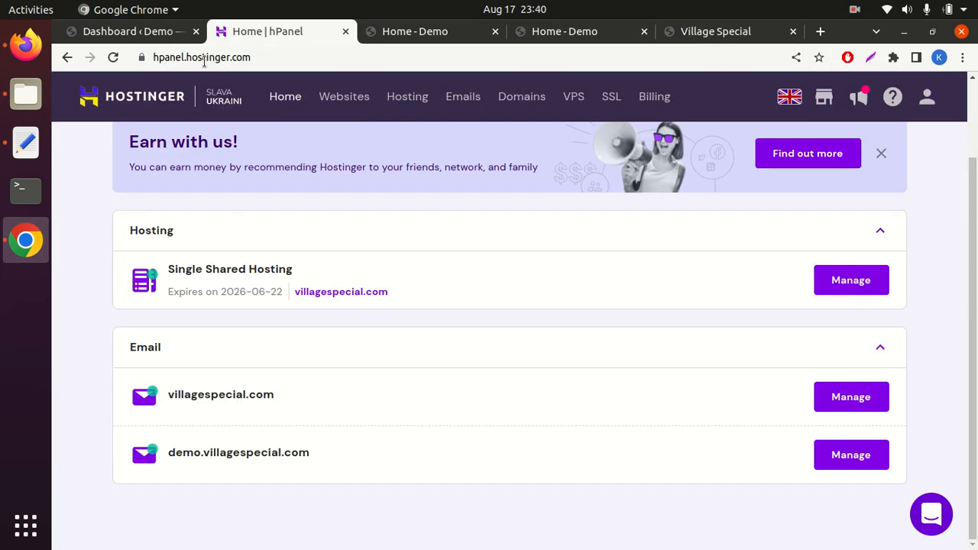
pyautogui.doubleClick(201, 60)
pyautogui.click(296, 55)
pyautogui.moveTo(175, 230); pyautogui.dragTo(135, 235)
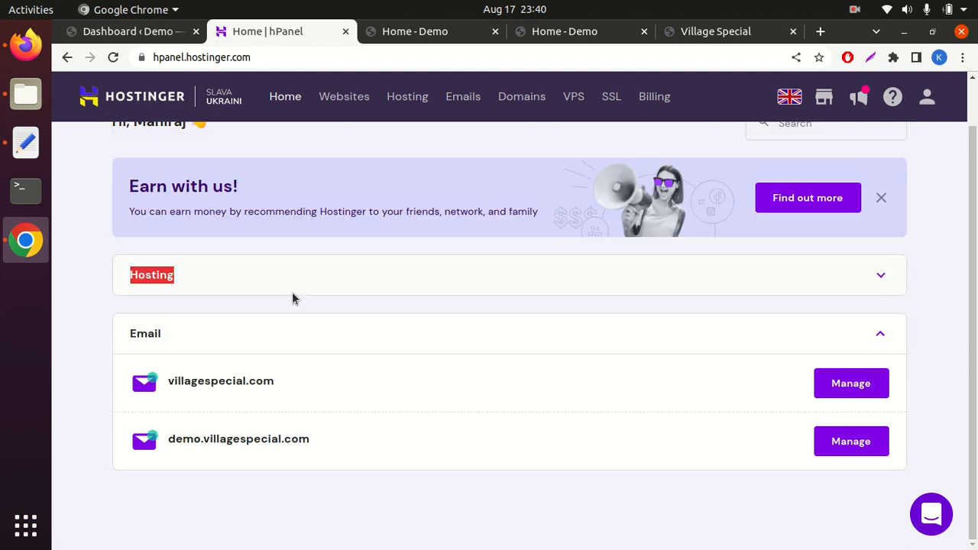
pyautogui.click(201, 284)
pyautogui.moveTo(324, 304); pyautogui.dragTo(298, 294)
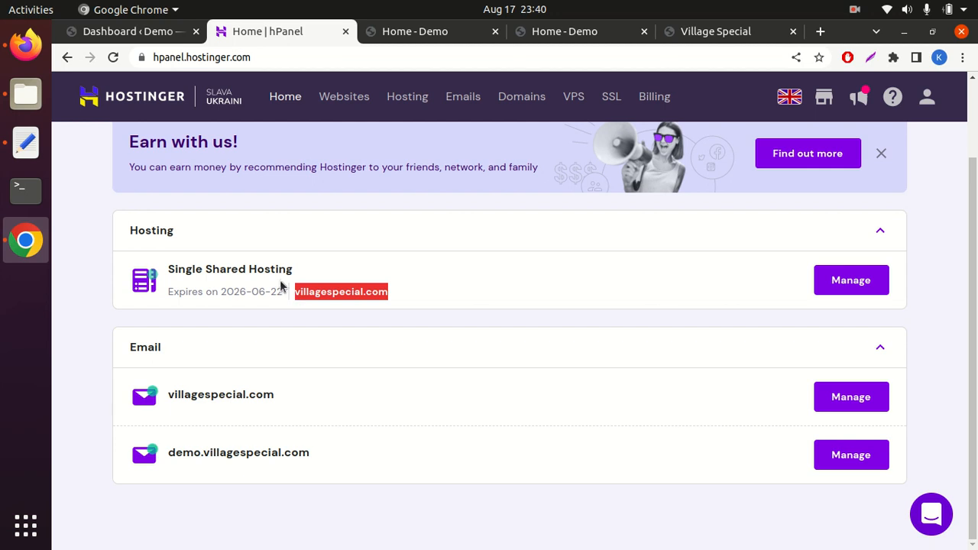
pyautogui.doubleClick(283, 272)
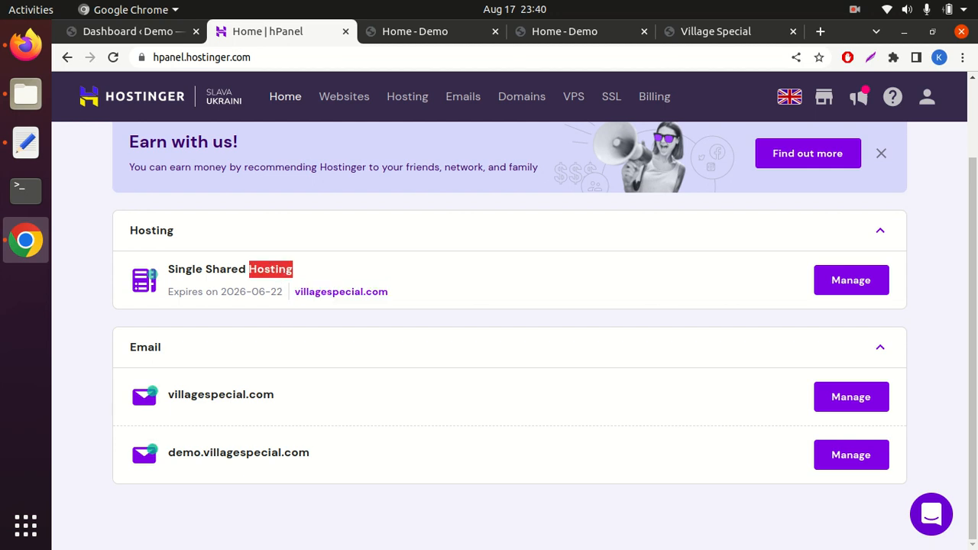
# Step: Add notes 'hosting - to store files (like database)' and 'domain - address (google.com - villagepecial.com'
pyautogui.click(15, 145)
pyautogui.click(397, 91)
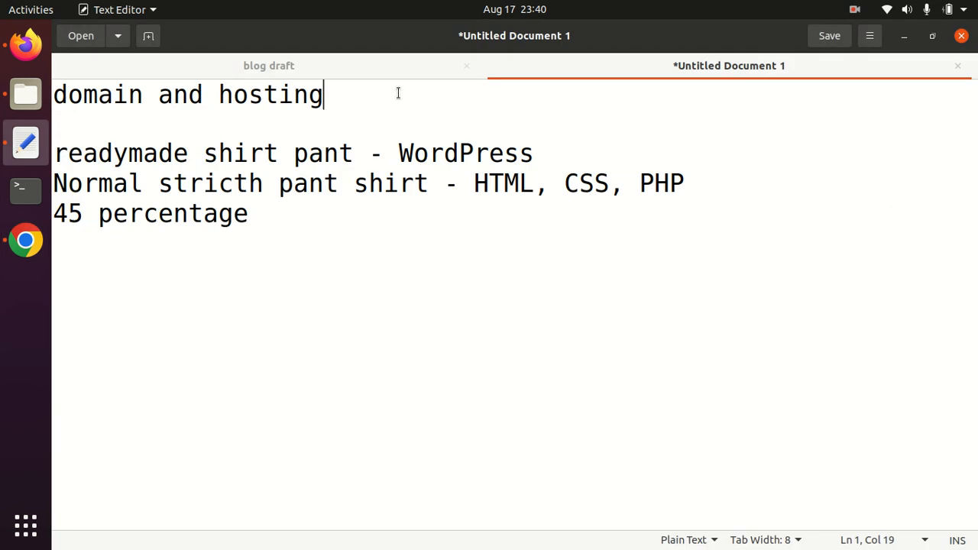
pyautogui.press('Return')
pyautogui.write('hostn')
pyautogui.press('BackSpace')
pyautogui.write('n')
pyautogui.press('BackSpace')
pyautogui.write('ing -')
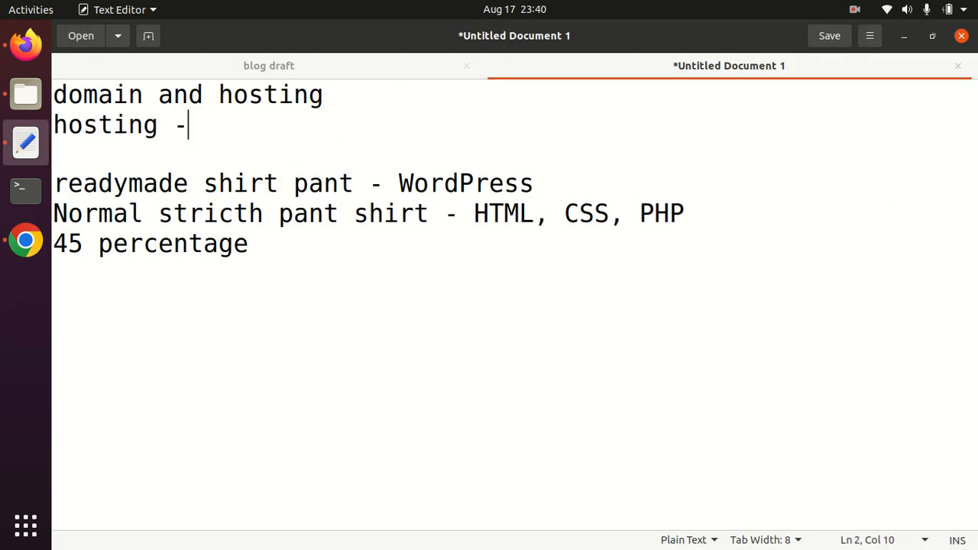
pyautogui.write(' to store file')
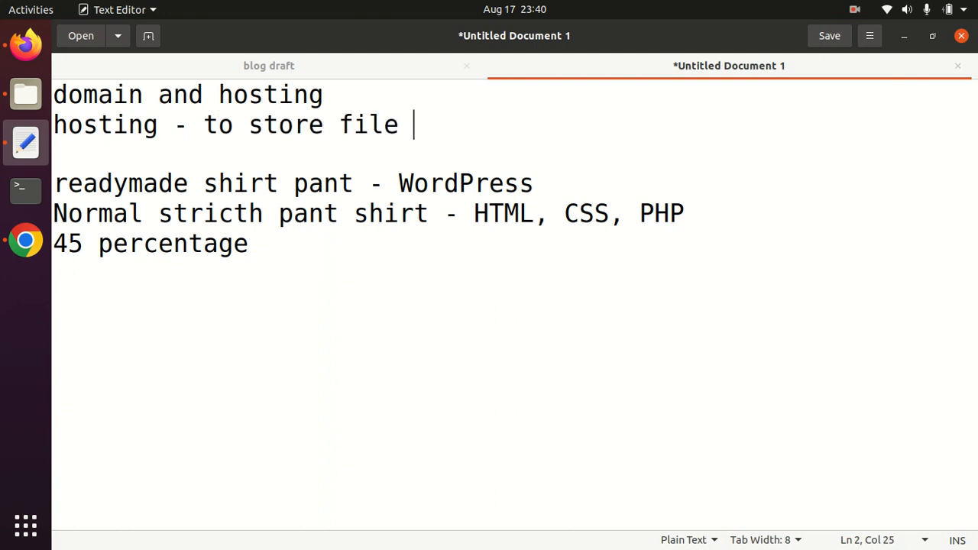
pyautogui.press('BackSpace')
pyautogui.write('s (')
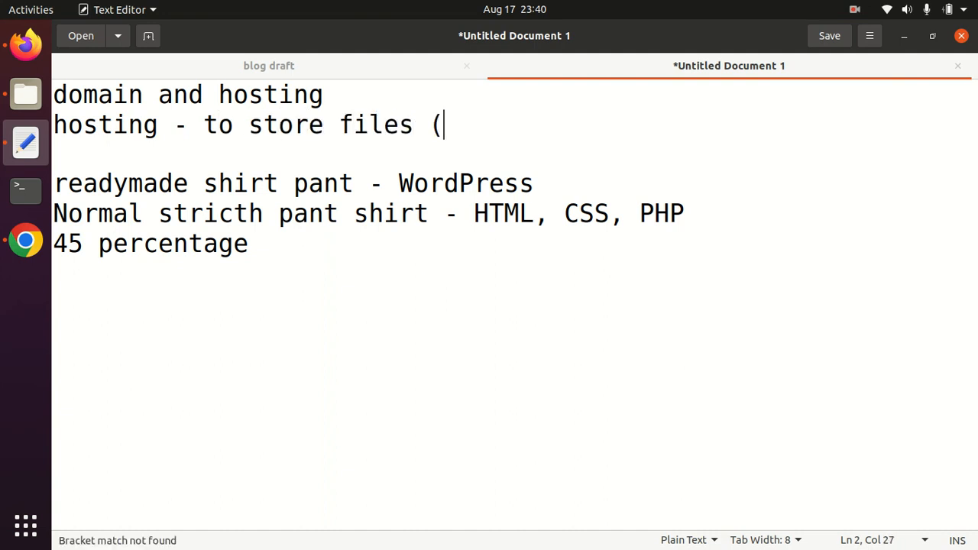
pyautogui.write('like datavas')
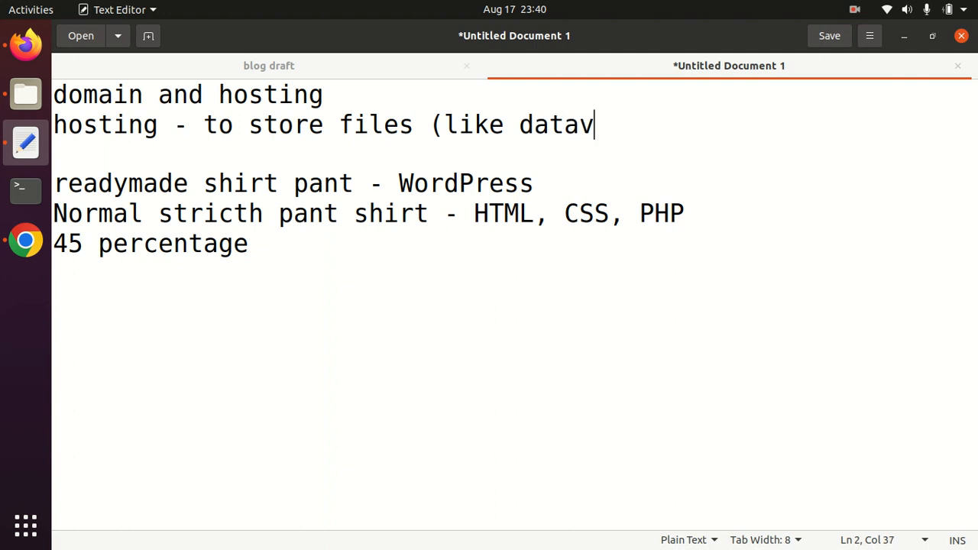
pyautogui.press('BackSpace')
pyautogui.press('BackSpace')
pyautogui.press('BackSpace')
pyautogui.write('base)')
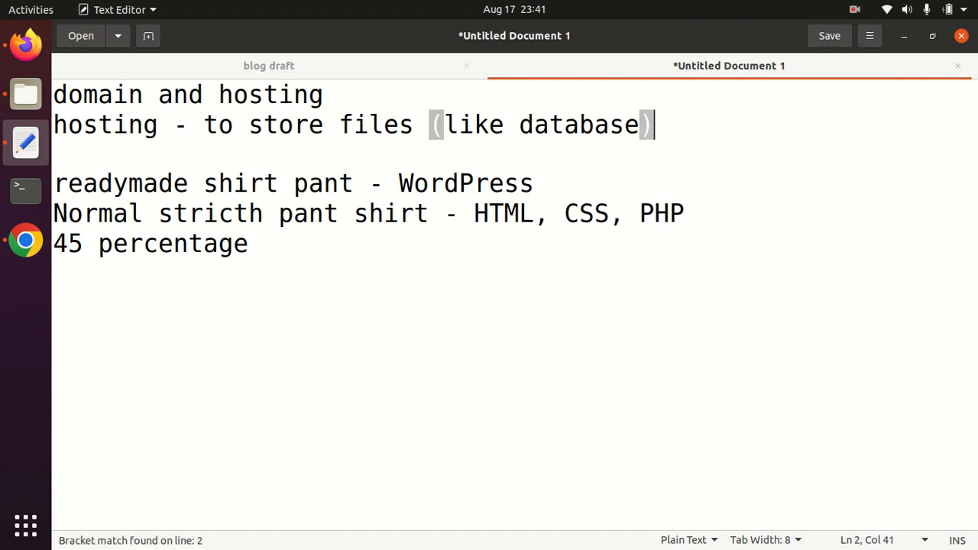
pyautogui.press('Return')
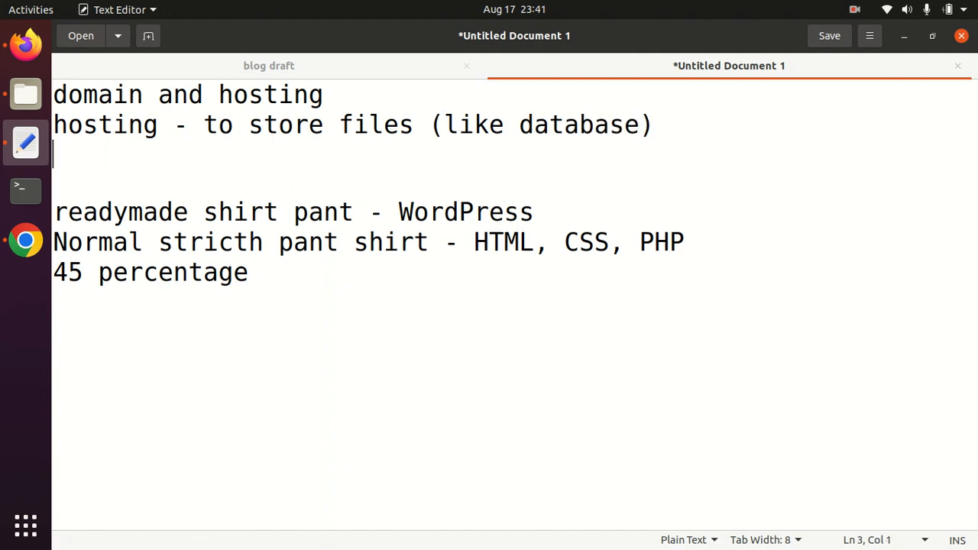
pyautogui.write('domain - addres')
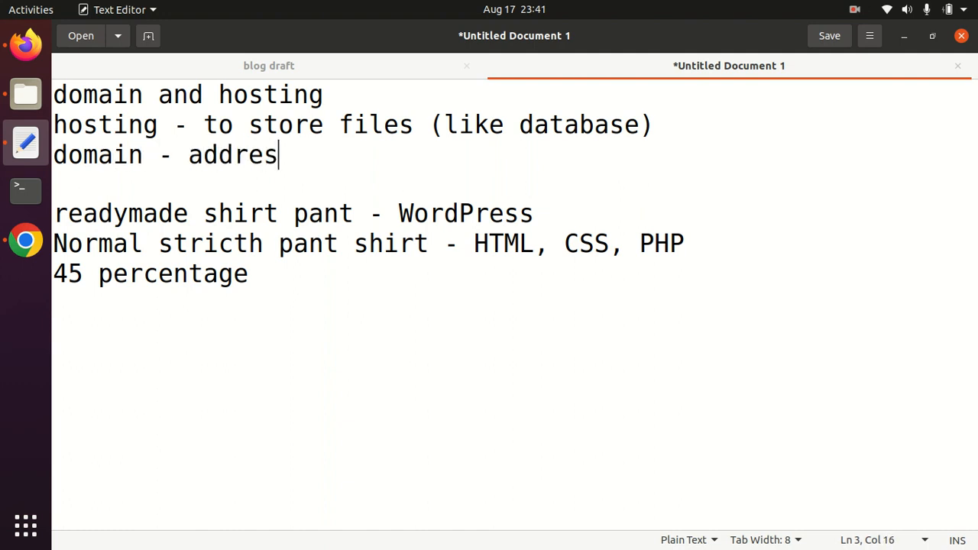
pyautogui.write('s (google')
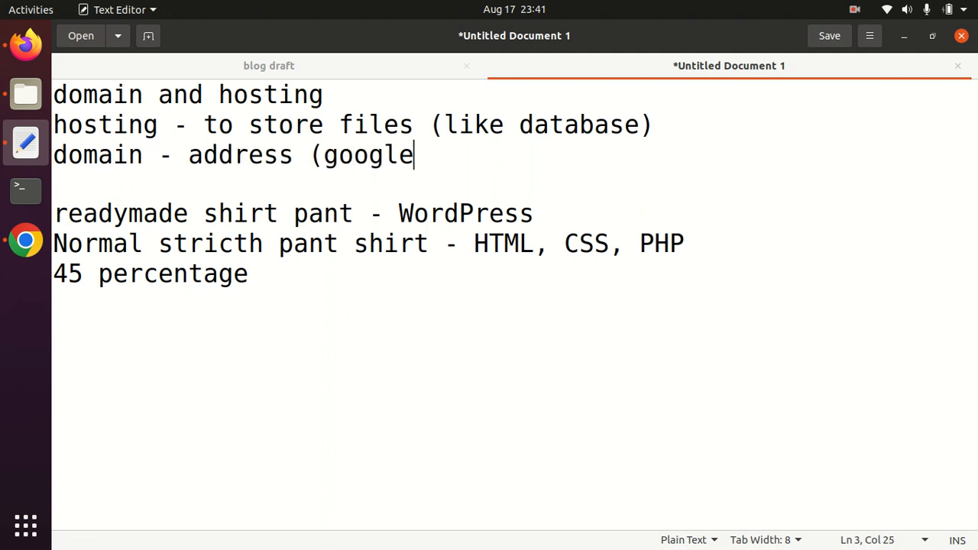
pyautogui.write('.com - villagepecial.com')
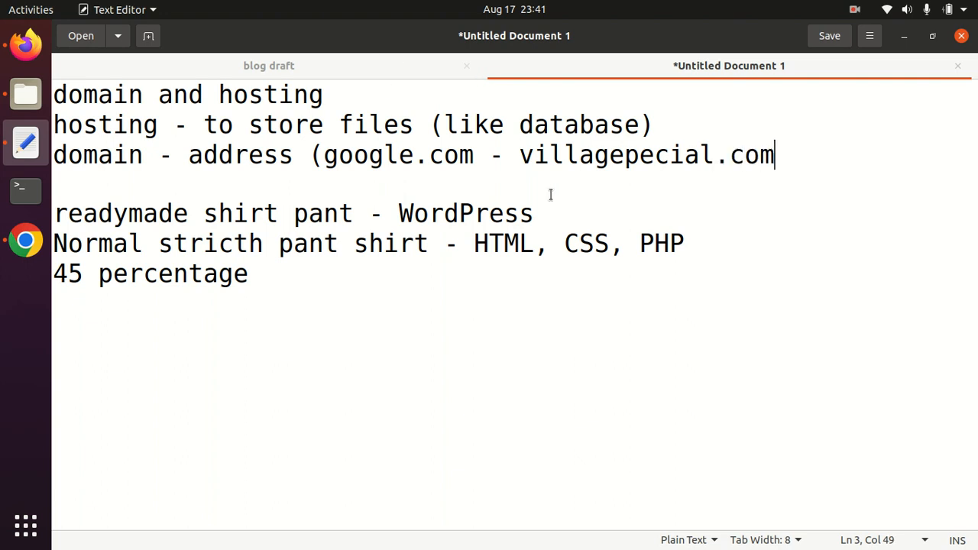
# Step: Highlight villagepecial.com, database and the example domains in the notes, then return to hPanel
pyautogui.moveTo(520, 155); pyautogui.dragTo(800, 162)
pyautogui.moveTo(548, 124); pyautogui.dragTo(632, 124)
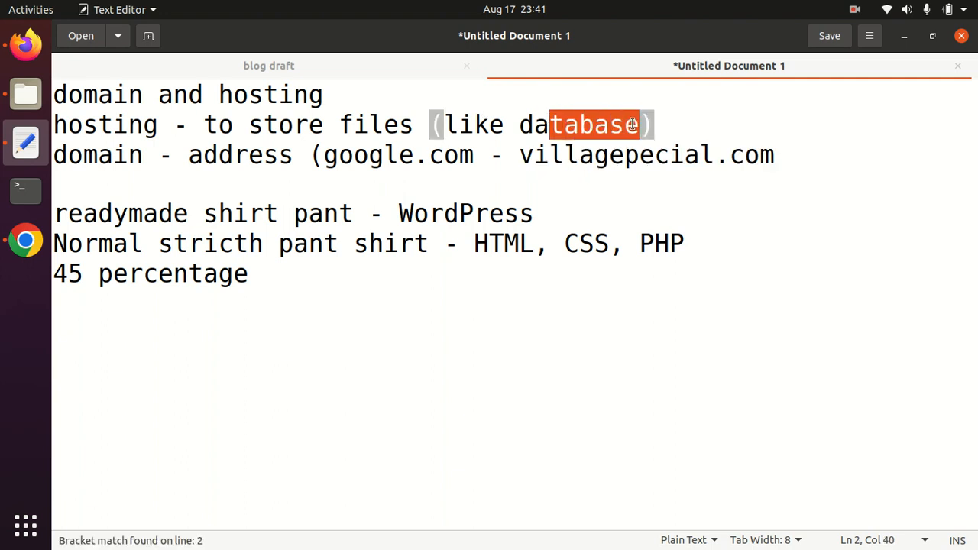
pyautogui.doubleClick(560, 157)
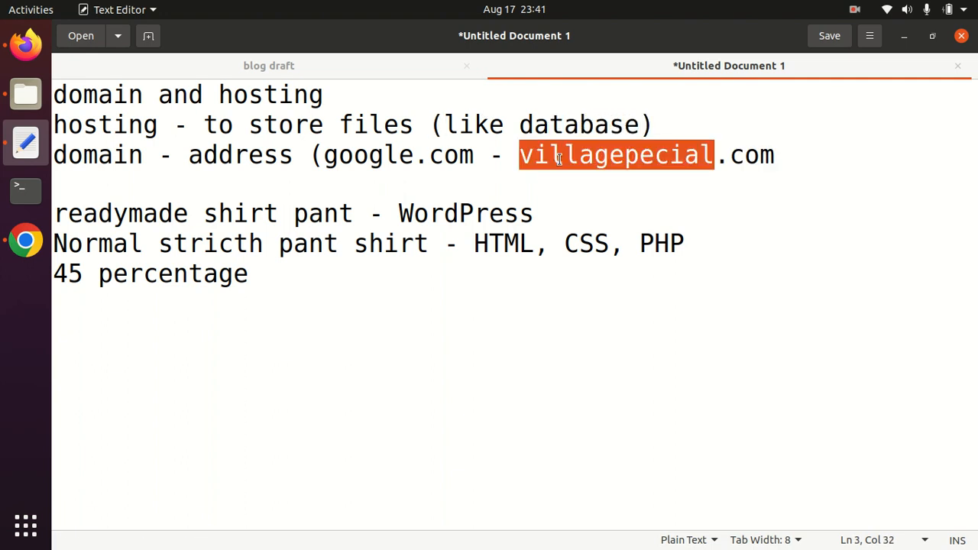
pyautogui.click(632, 156)
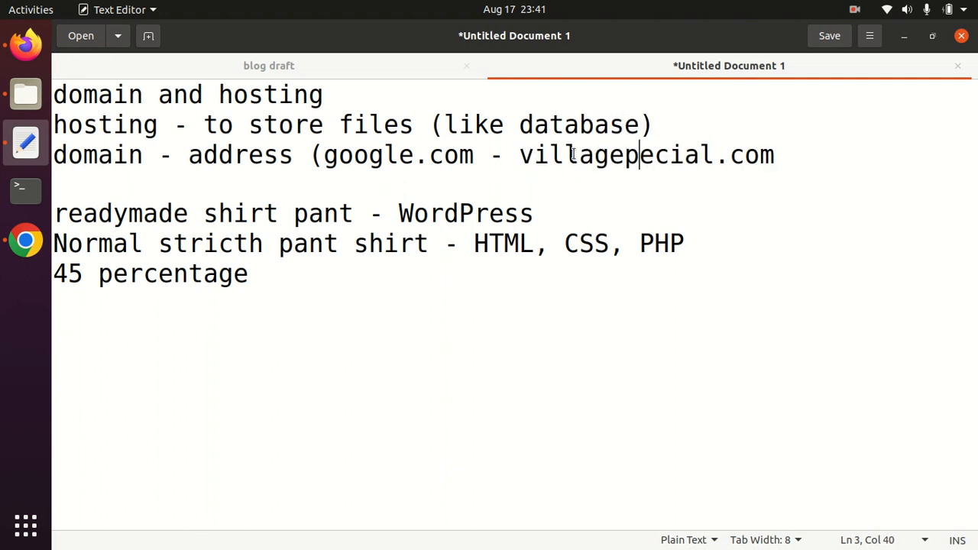
pyautogui.moveTo(822, 145); pyautogui.dragTo(355, 155)
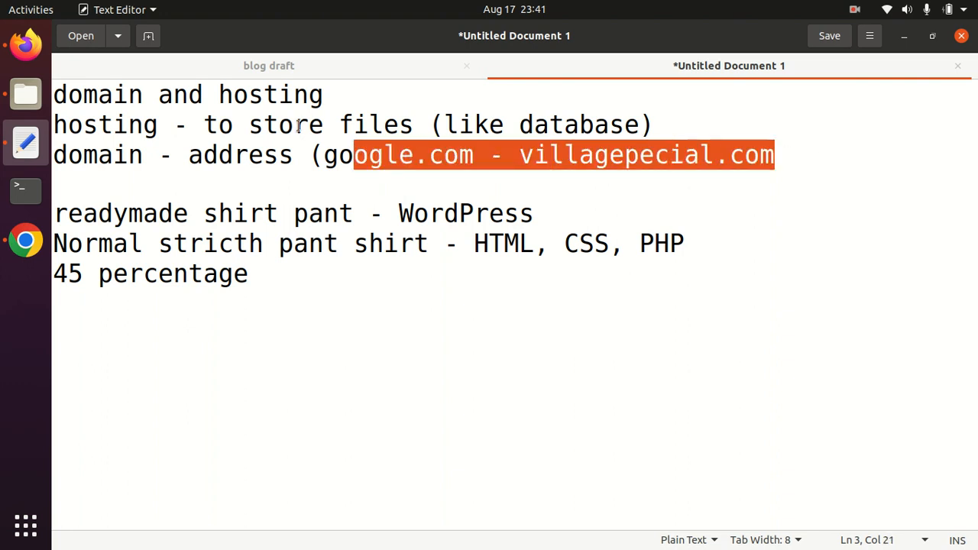
pyautogui.click(278, 93)
pyautogui.doubleClick(114, 94)
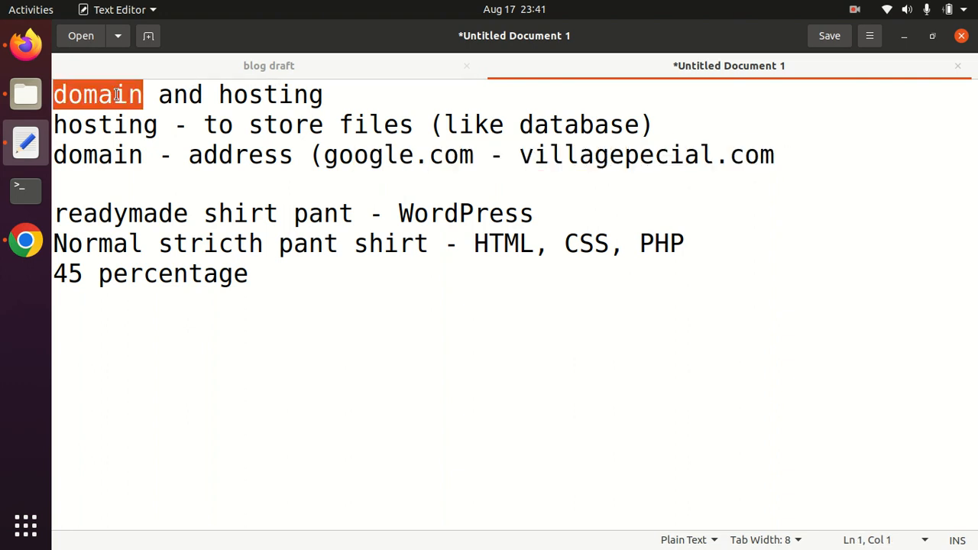
pyautogui.hotkey('alt', 'Tab')
pyautogui.doubleClick(218, 57)
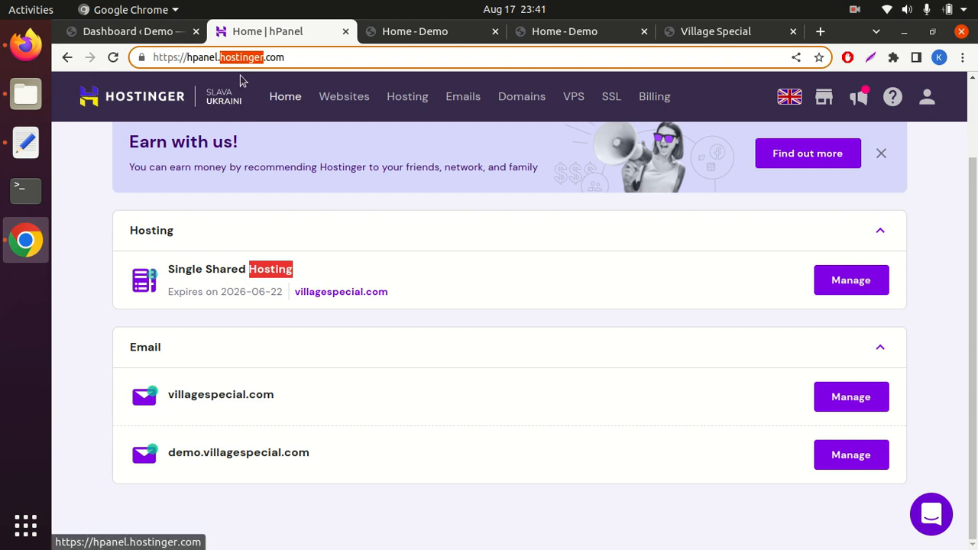
# Step: Glance at Firefox, then manage the villagespecial.com Single Shared Hosting plan
pyautogui.hotkey('alt', 'Tab')
pyautogui.hotkey('alt', 'Tab')
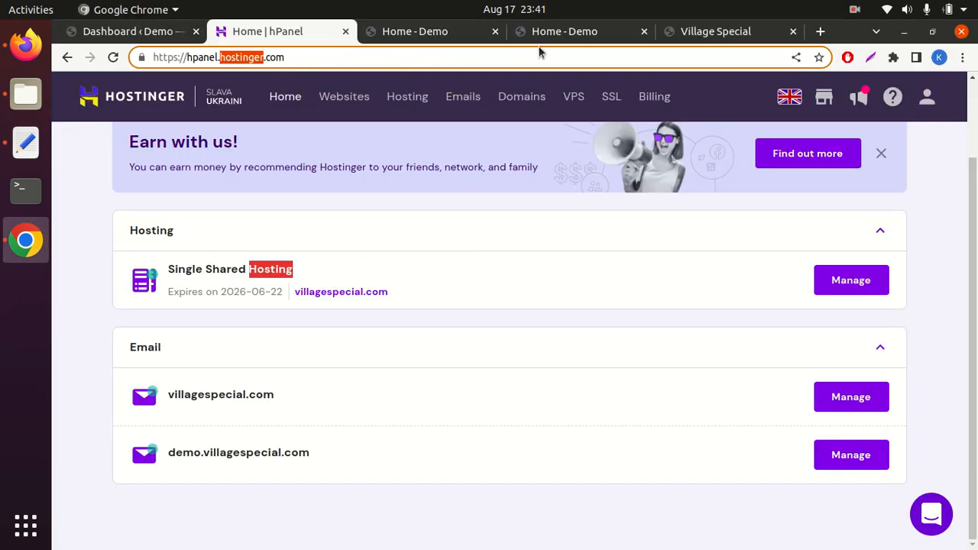
pyautogui.click(26, 44)
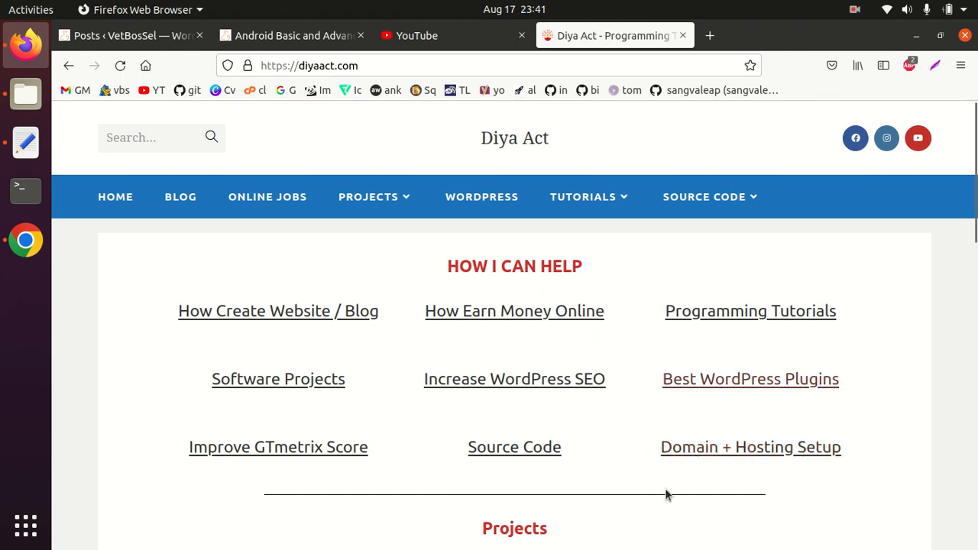
pyautogui.click(11, 254)
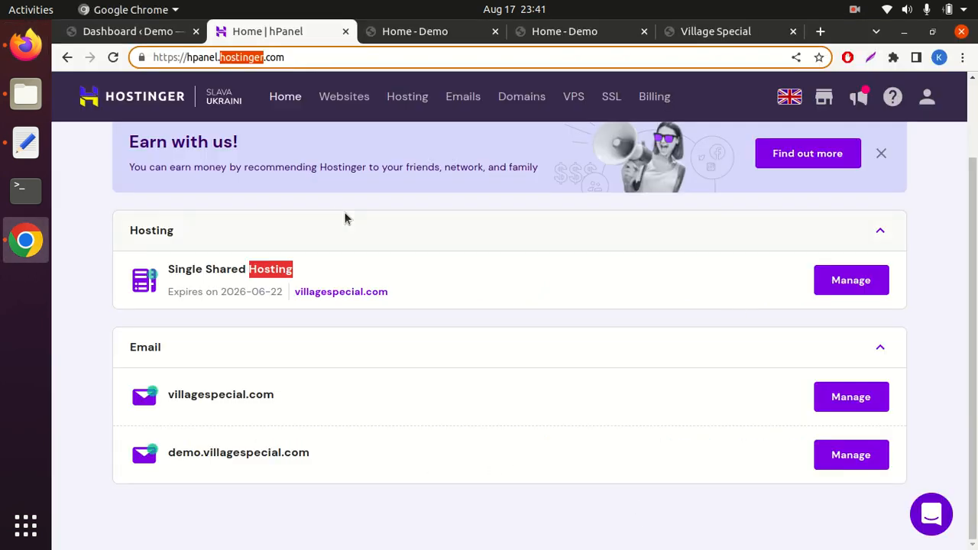
pyautogui.click(866, 284)
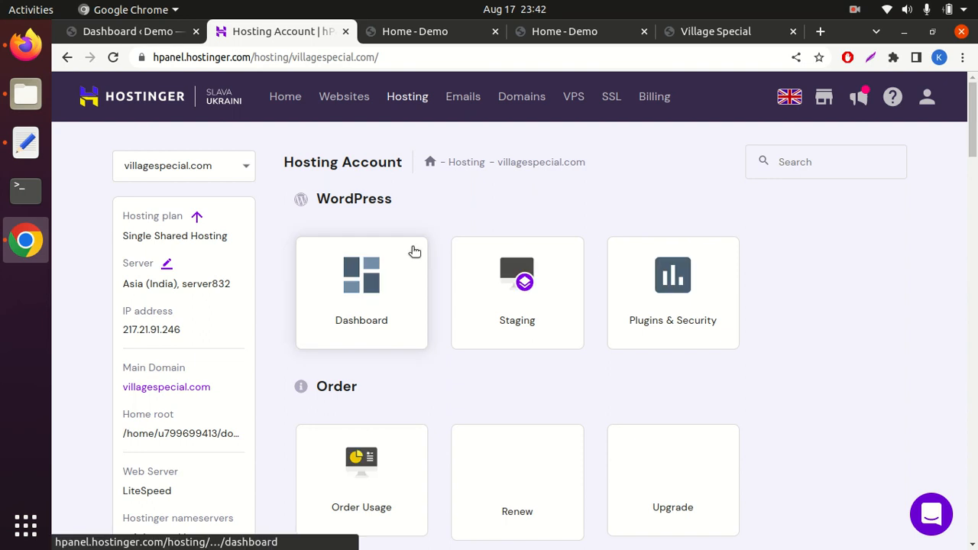
# Step: Open the villagespecial.com WordPress dashboard and its list of websites
pyautogui.click(375, 276)
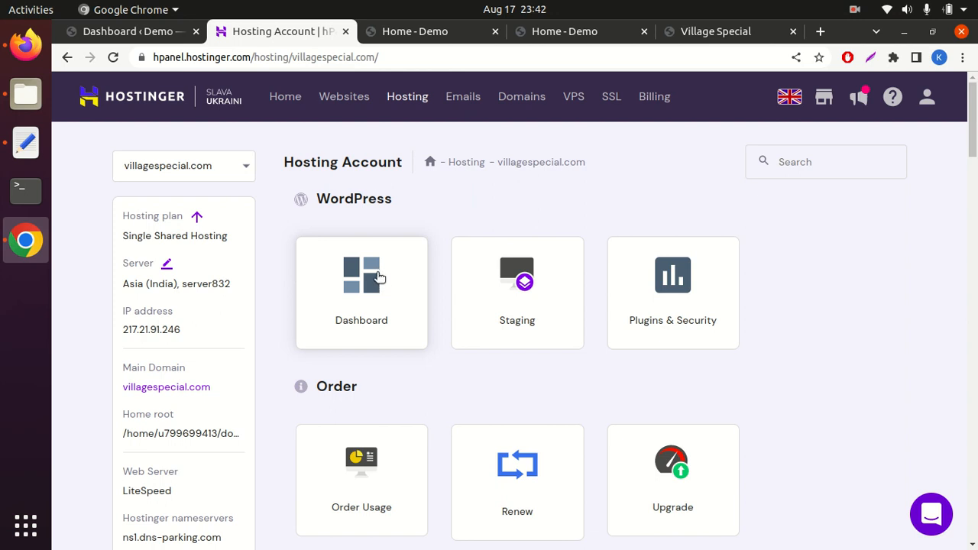
pyautogui.click(378, 276)
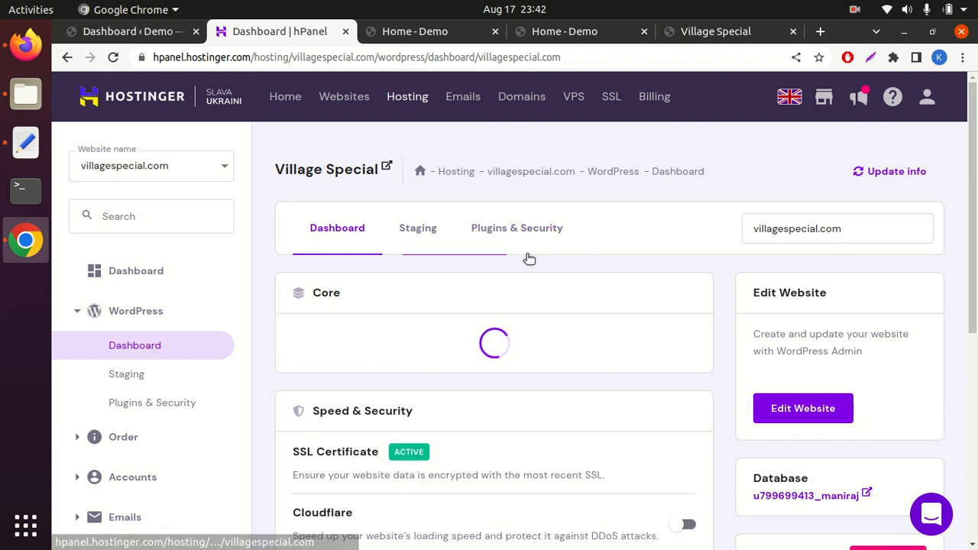
pyautogui.click(929, 240)
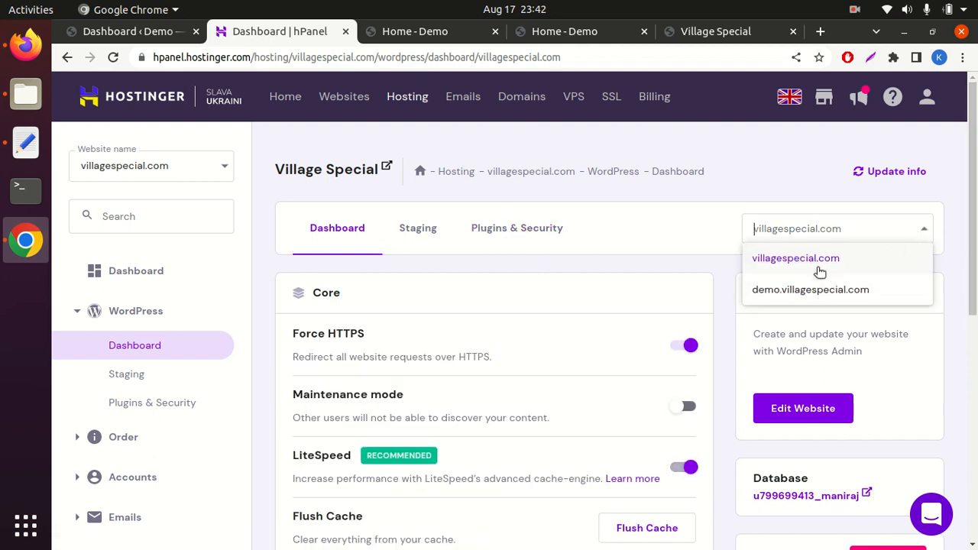
# Step: Check the storefront and Demo site tabs, selecting the Demo address, then return to hPanel
pyautogui.click(710, 31)
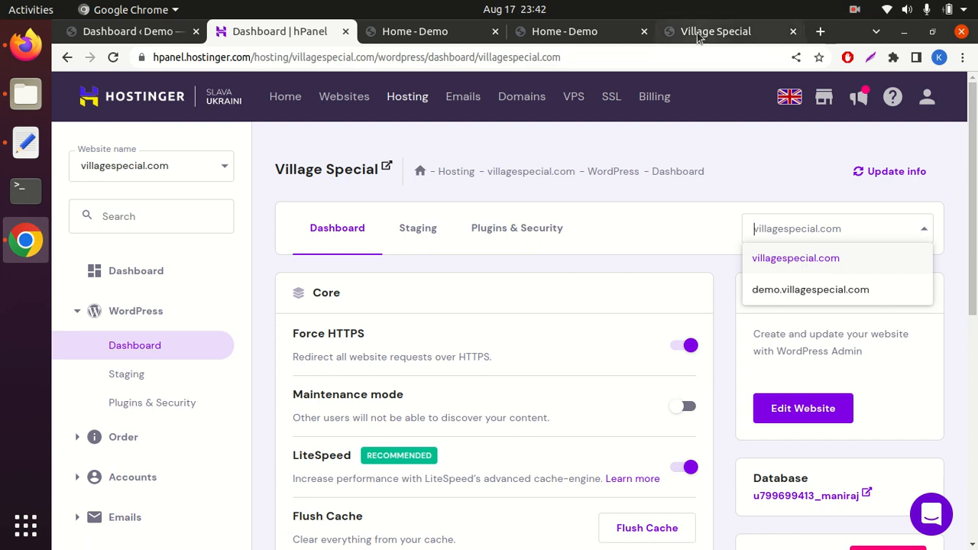
pyautogui.click(319, 34)
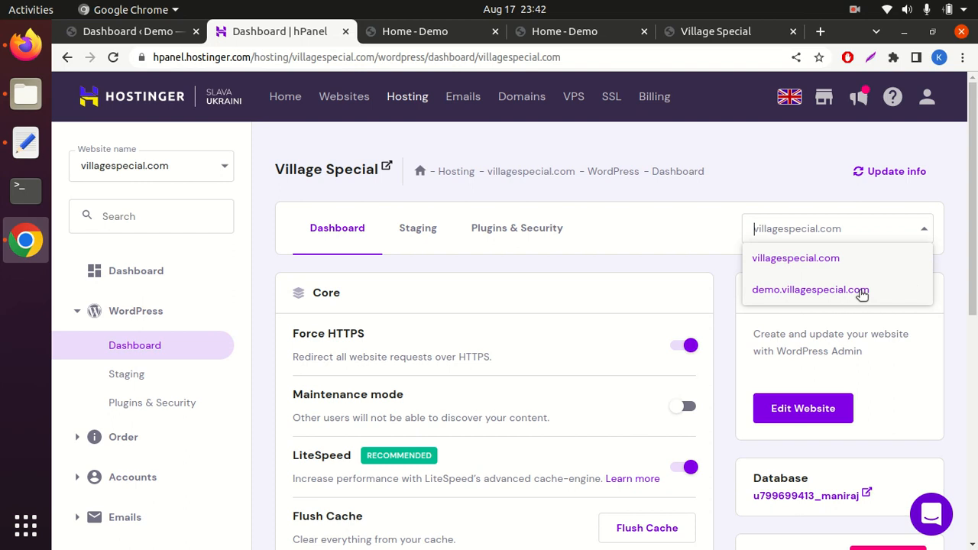
pyautogui.click(405, 34)
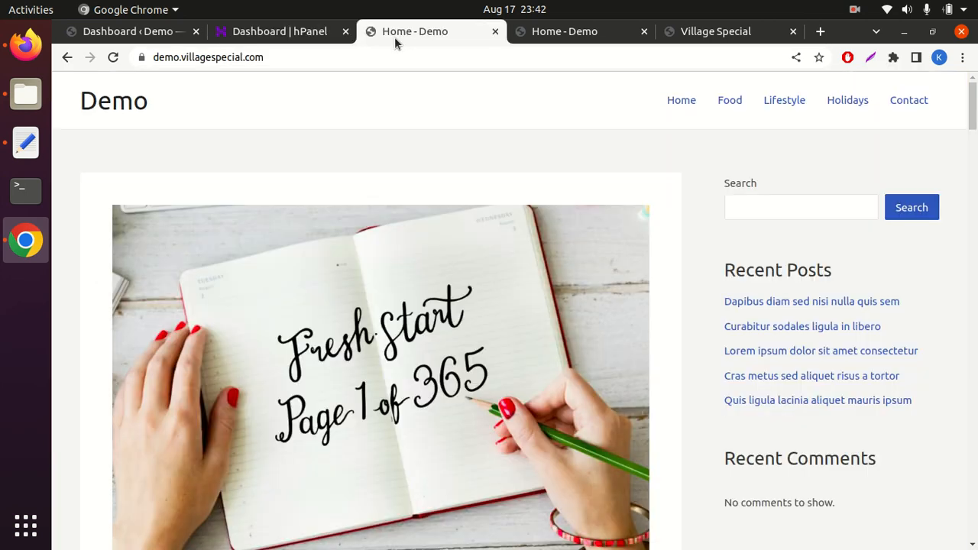
pyautogui.moveTo(264, 57); pyautogui.dragTo(159, 57)
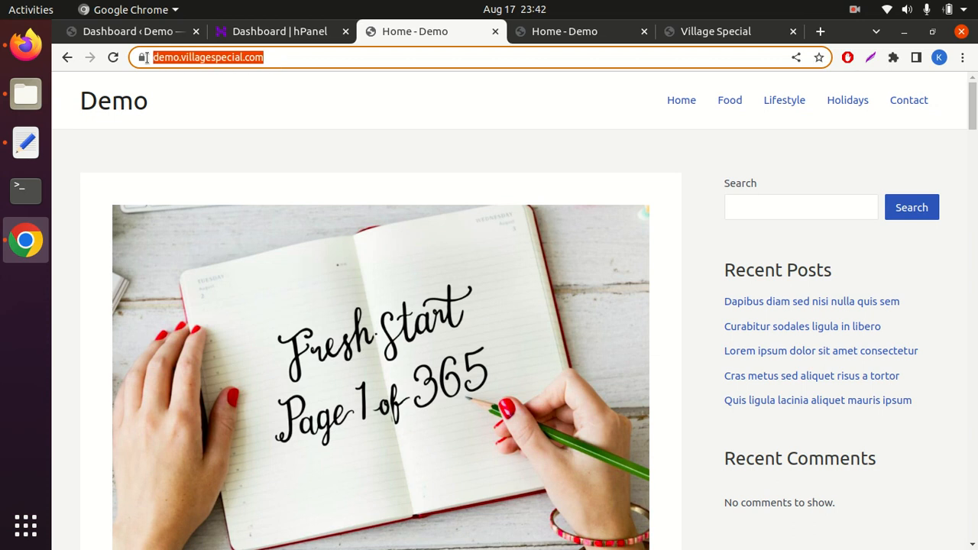
pyautogui.click(258, 36)
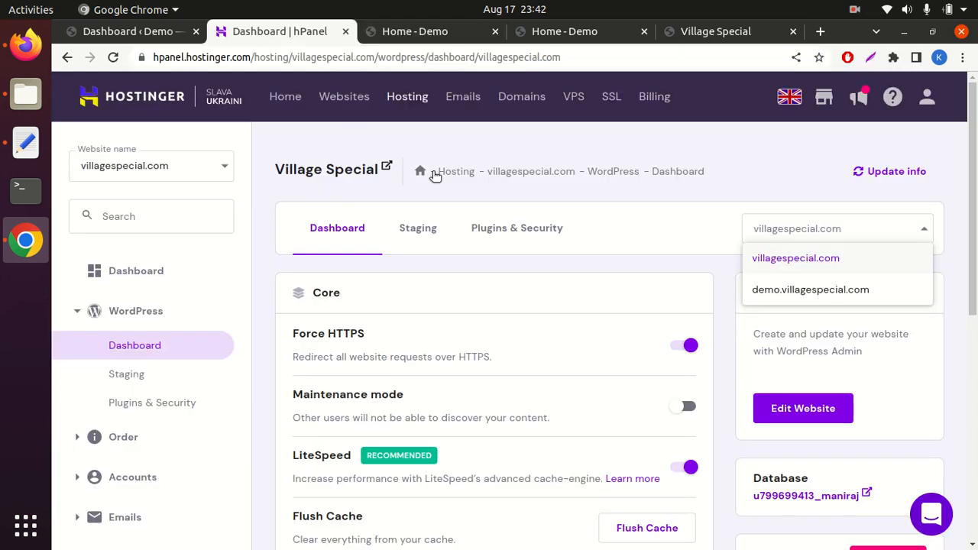
# Step: Go via hPanel Home to the Single Shared Hosting plan's Subdomains page for villagespecial.com
pyautogui.click(68, 58)
pyautogui.click(294, 98)
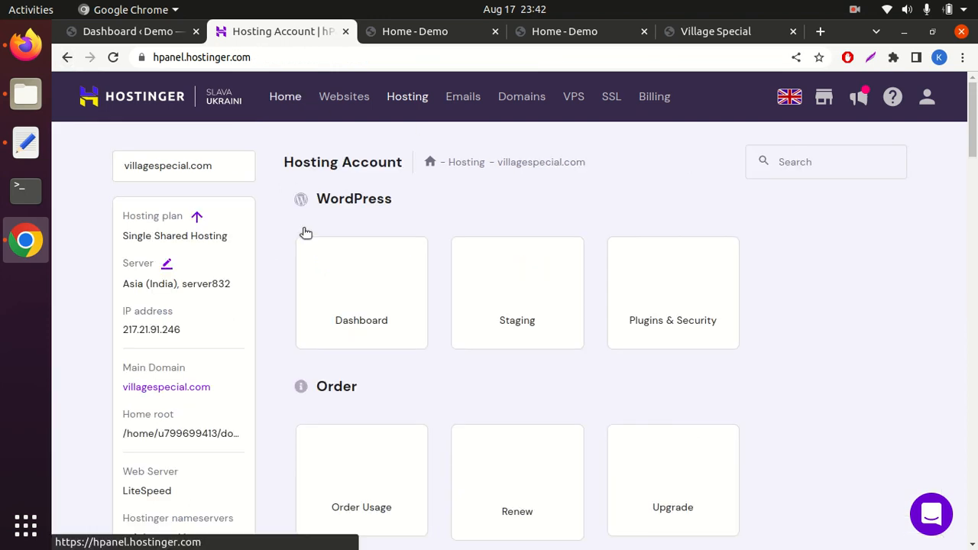
pyautogui.scroll(-2, 430, 262)
pyautogui.scroll(2, 607, 285)
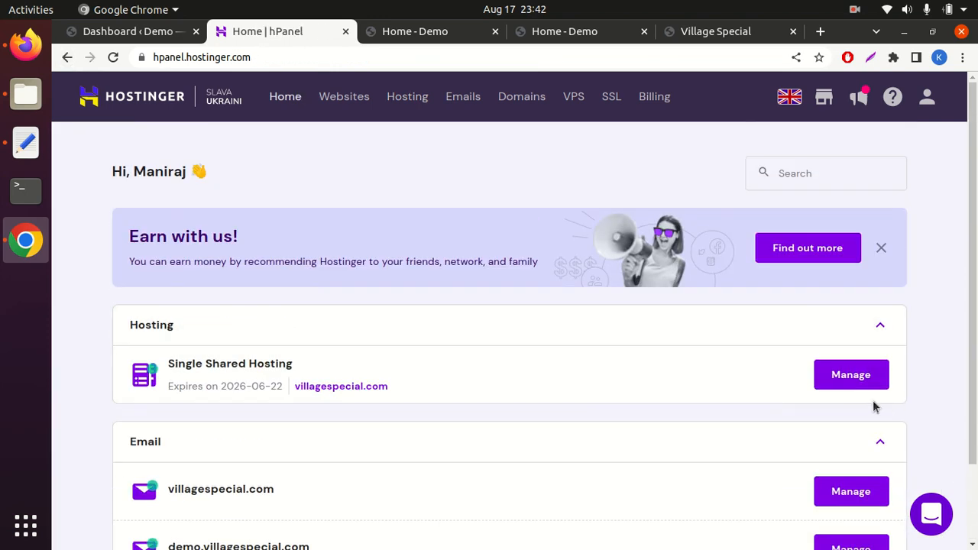
pyautogui.click(850, 375)
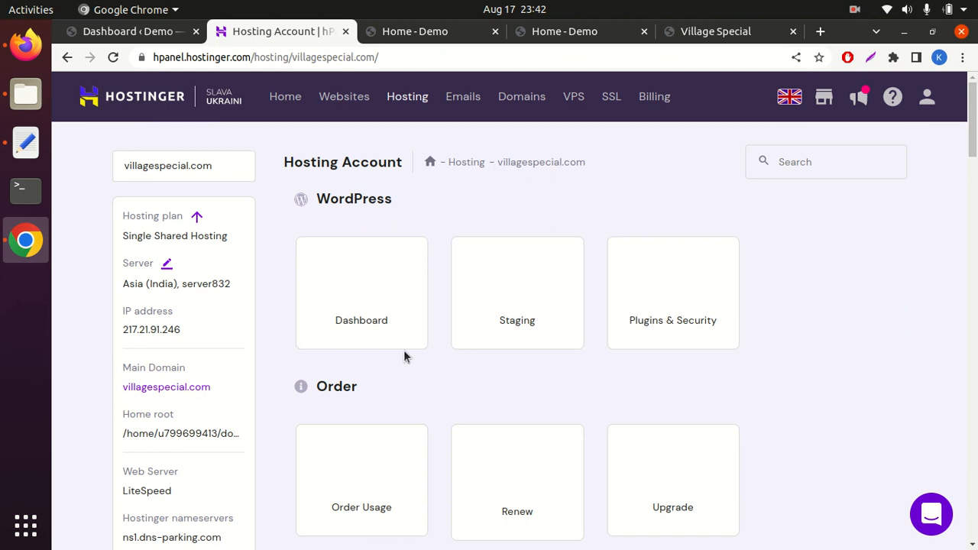
pyautogui.scroll(-10, 402, 356)
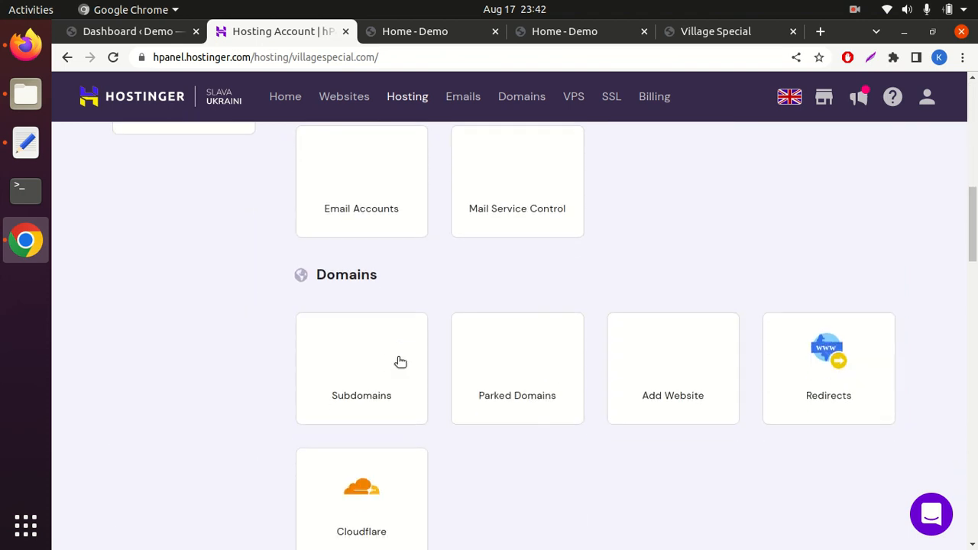
pyautogui.scroll(-2, 397, 363)
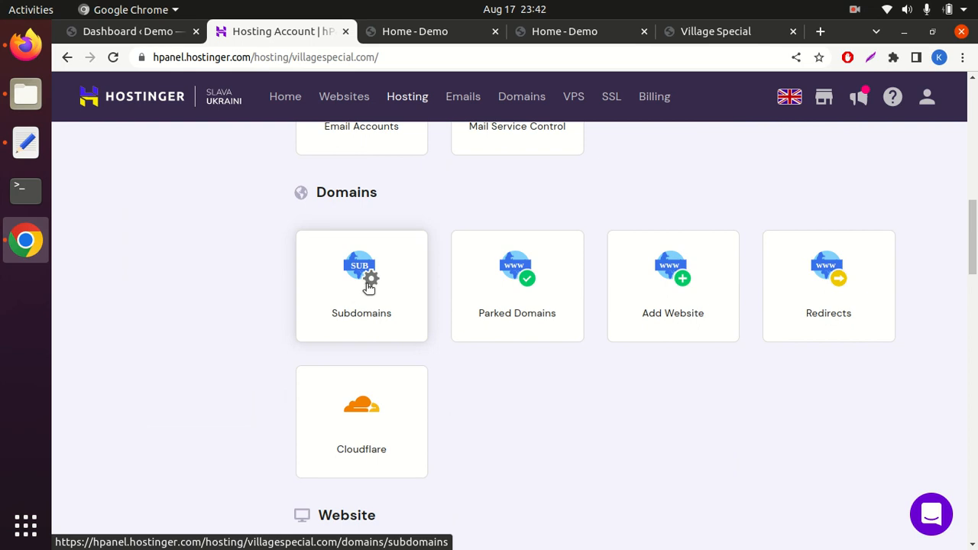
pyautogui.click(368, 283)
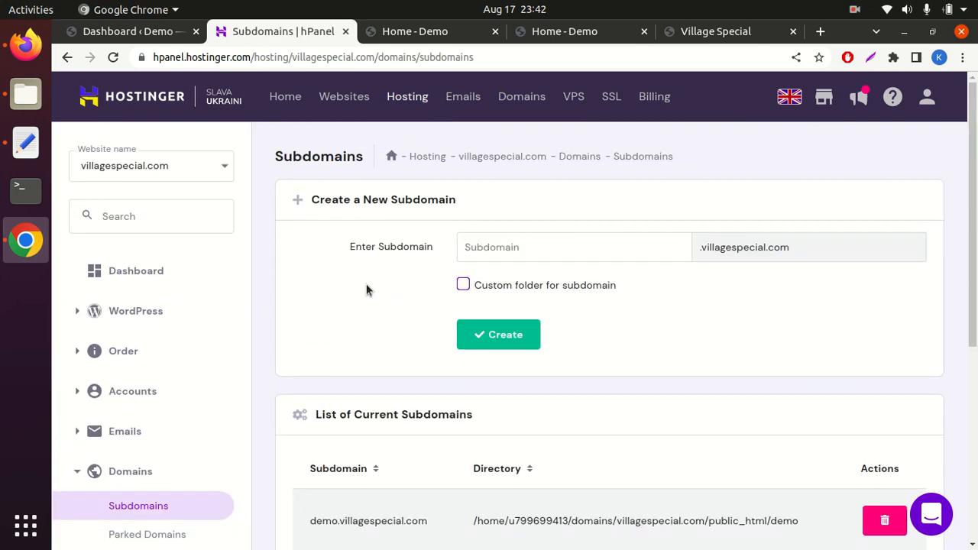
pyautogui.moveTo(779, 246); pyautogui.dragTo(735, 244)
pyautogui.click(485, 249)
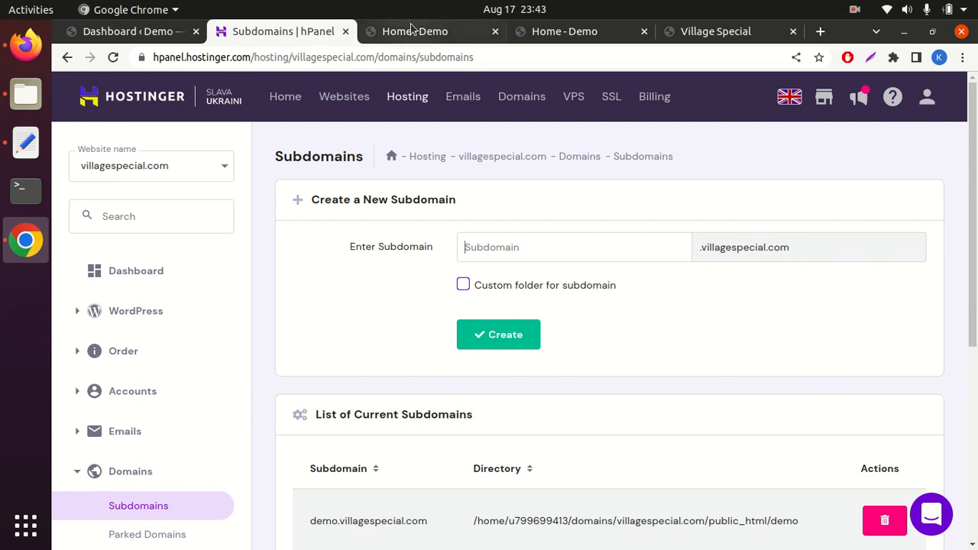
pyautogui.click(386, 30)
pyautogui.click(249, 58)
pyautogui.doubleClick(172, 58)
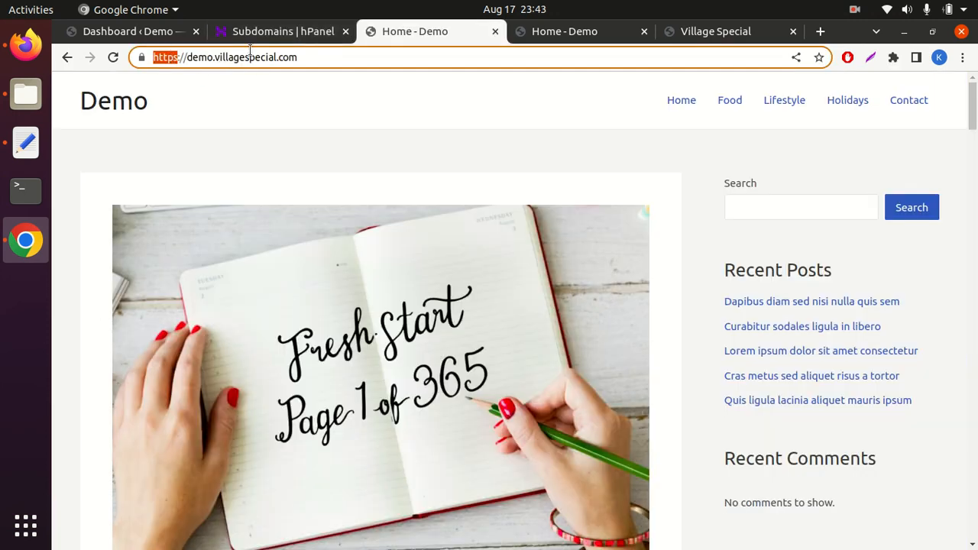
pyautogui.click(262, 34)
pyautogui.write('vetri')
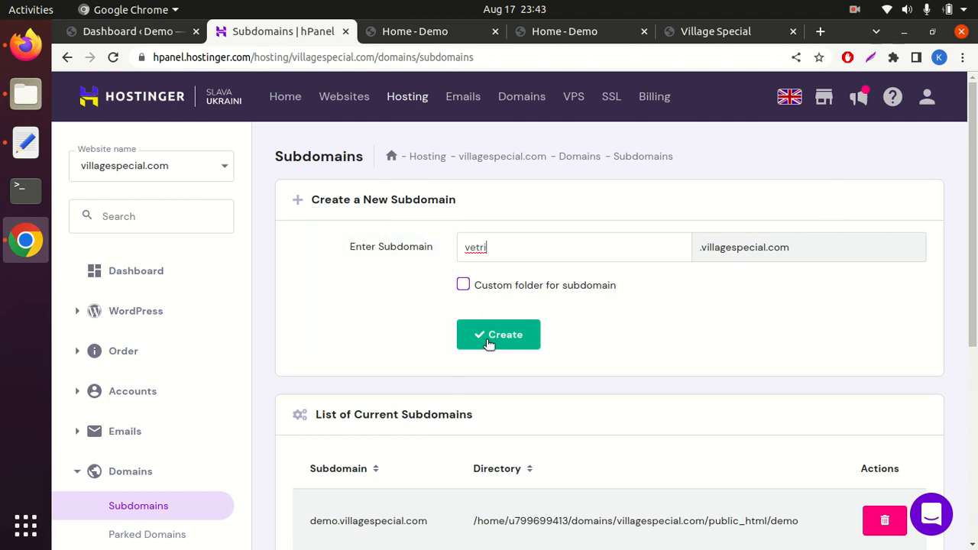
pyautogui.click(67, 56)
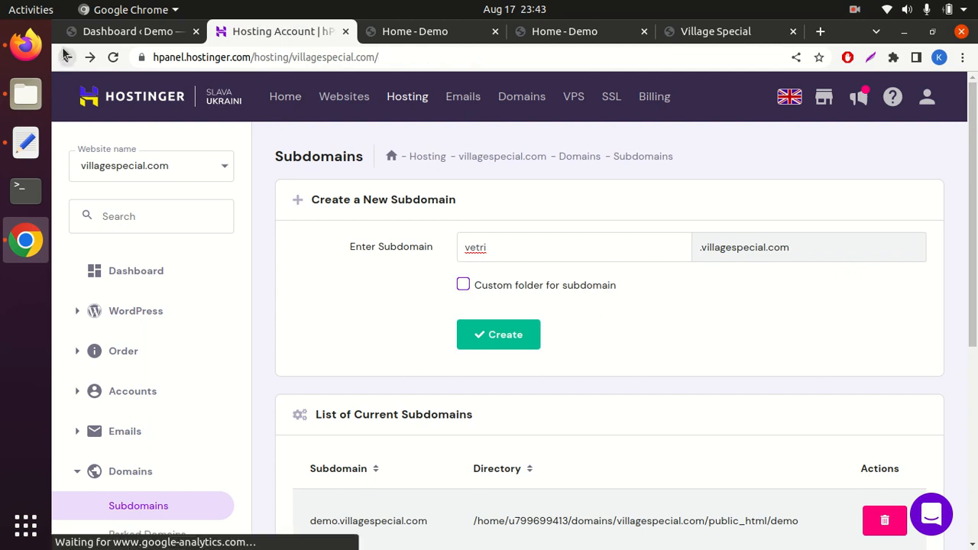
pyautogui.scroll(-8, 431, 366)
pyautogui.scroll(5, 430, 367)
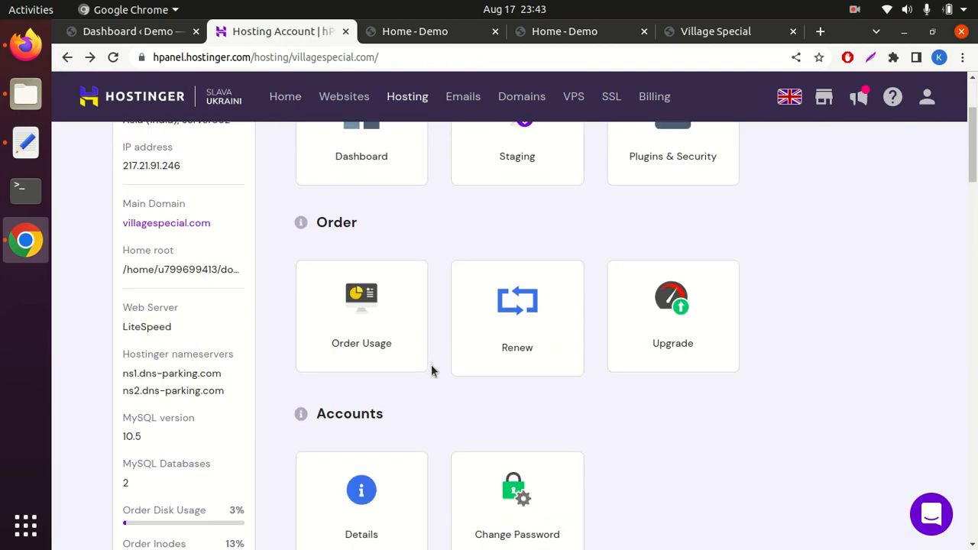
pyautogui.scroll(4, 430, 370)
pyautogui.click(376, 332)
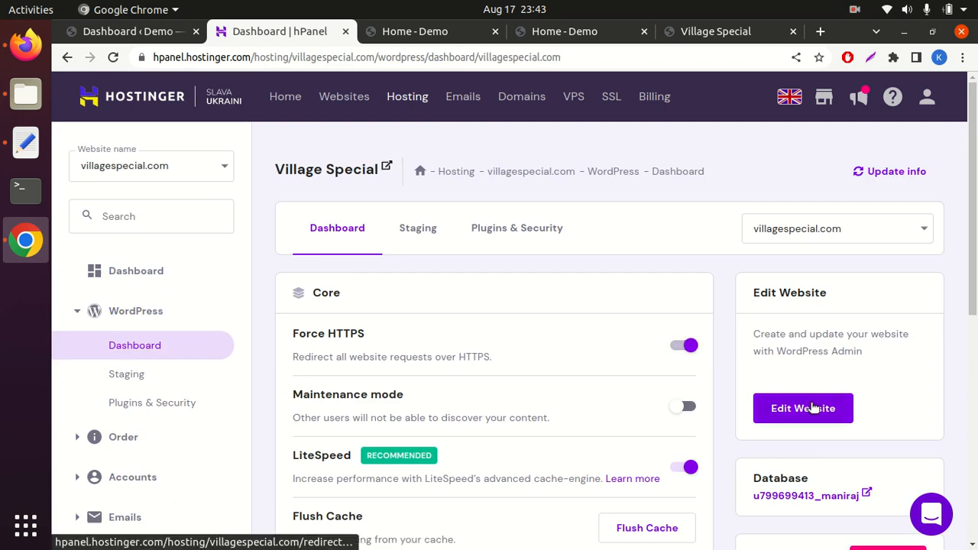
pyautogui.click(67, 57)
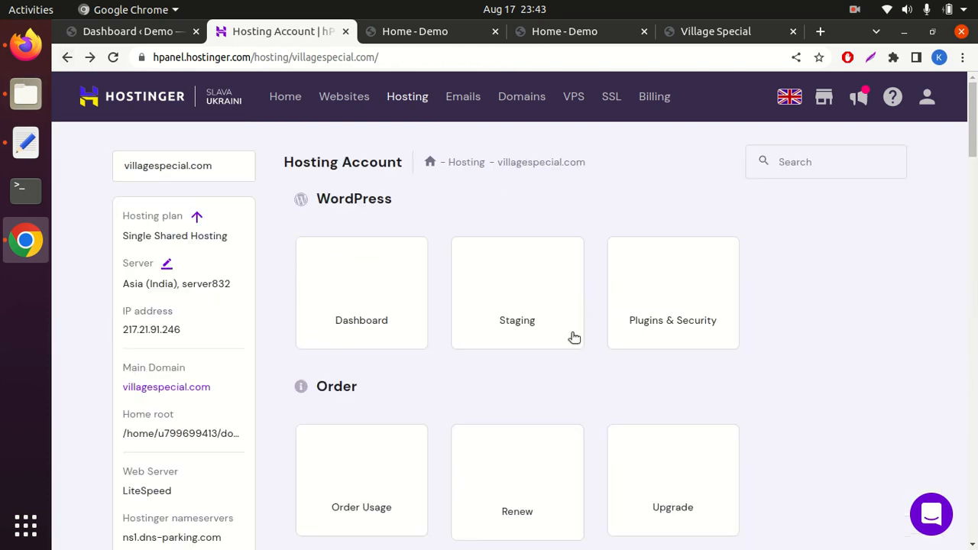
pyautogui.scroll(-1, 450, 350)
pyautogui.scroll(-5, 415, 369)
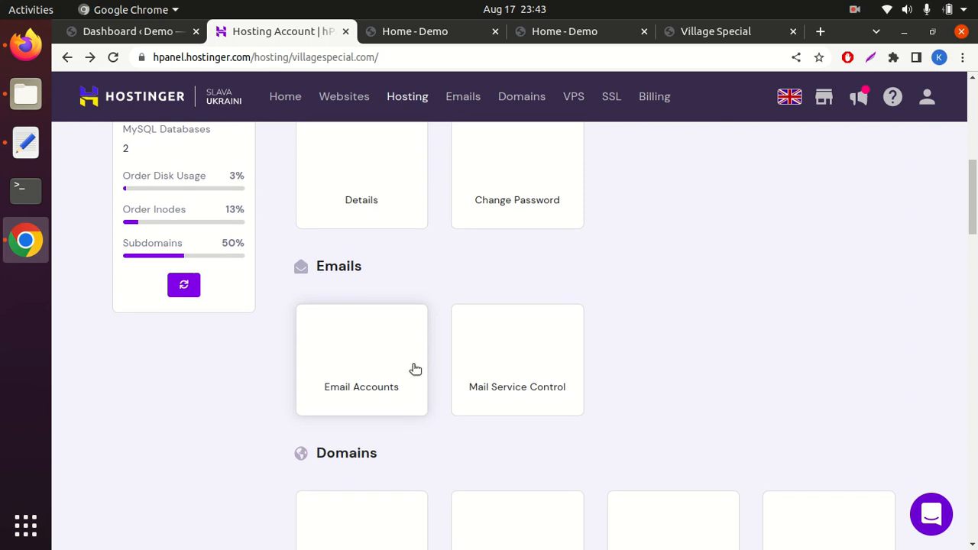
pyautogui.click(376, 367)
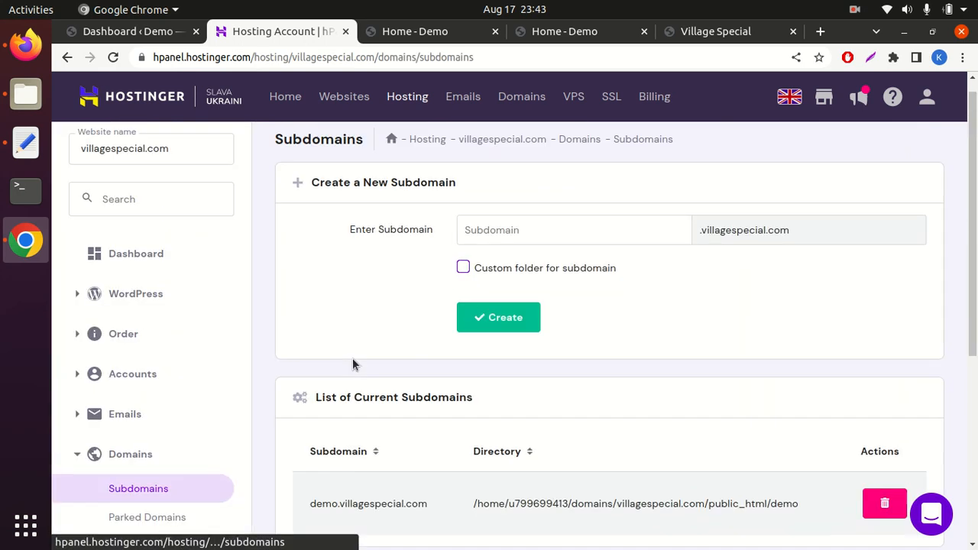
# Step: Create the subdomain vetri.villagespecial.com and return to the hosting account overview
pyautogui.click(485, 245)
pyautogui.write('vetri')
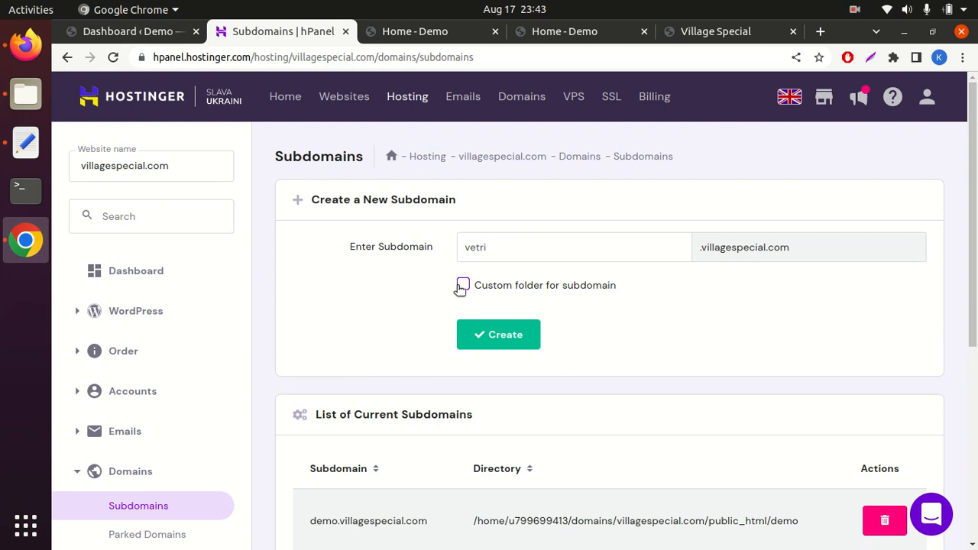
pyautogui.click(502, 335)
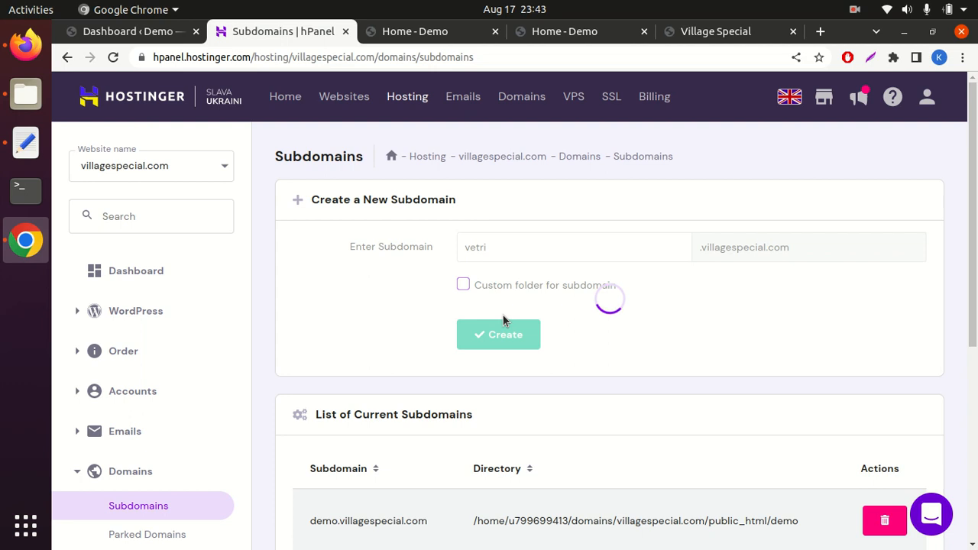
pyautogui.click(66, 58)
pyautogui.scroll(-4, 476, 203)
# Step: Open the WordPress dashboard and switch its website selector to vetri.villagespecial.com
pyautogui.scroll(9, 458, 232)
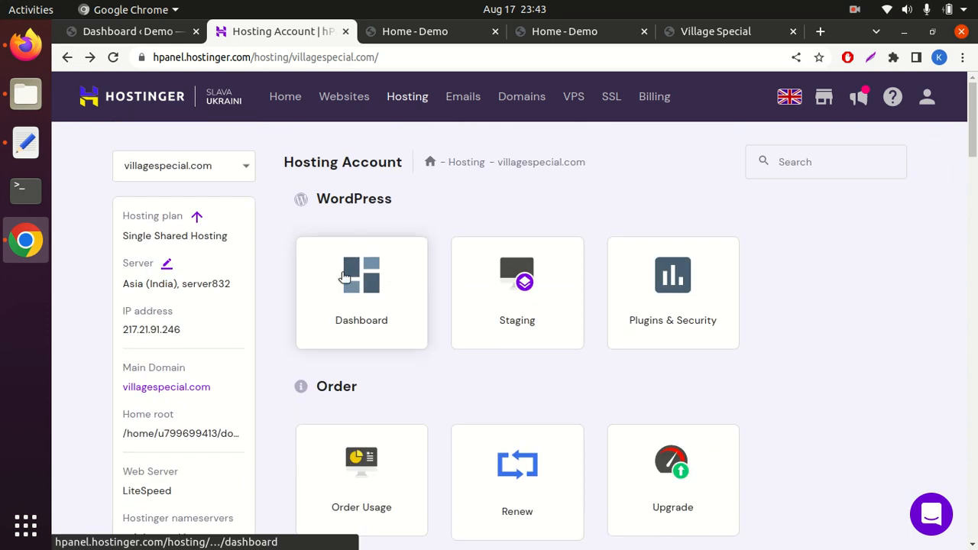
pyautogui.click(340, 281)
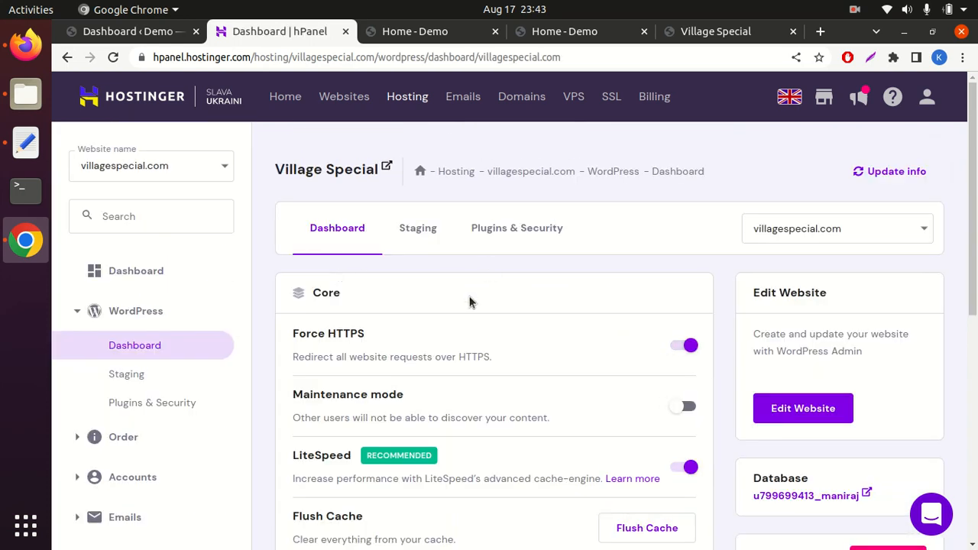
pyautogui.scroll(-2, 469, 301)
pyautogui.scroll(1, 698, 236)
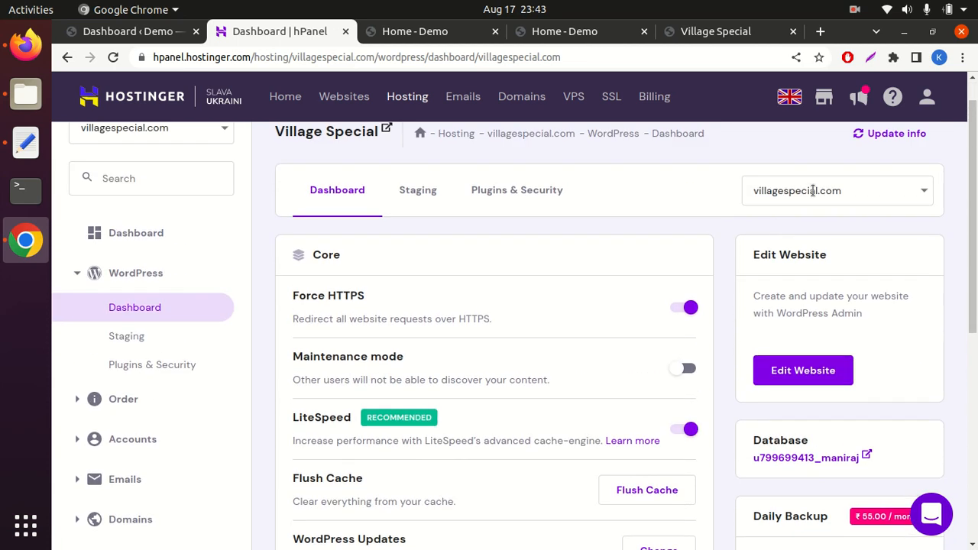
pyautogui.click(812, 191)
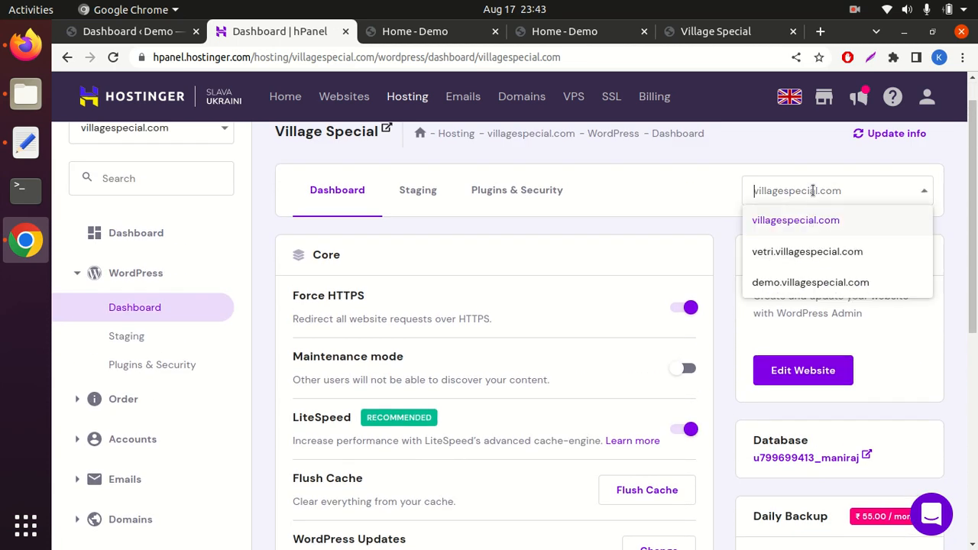
pyautogui.click(840, 251)
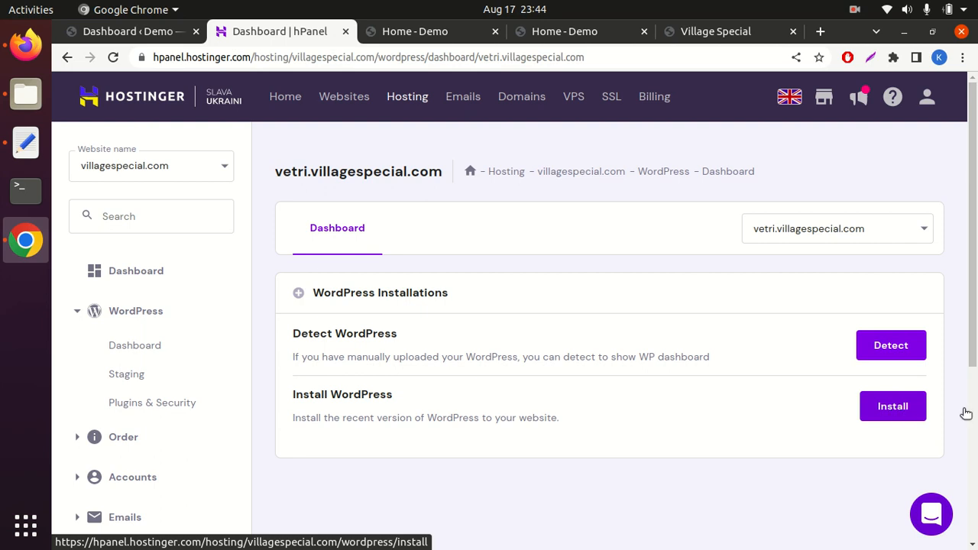
# Step: Begin the WordPress install on vetri.villagespecial.com with the website title 'Vetri'
pyautogui.click(908, 408)
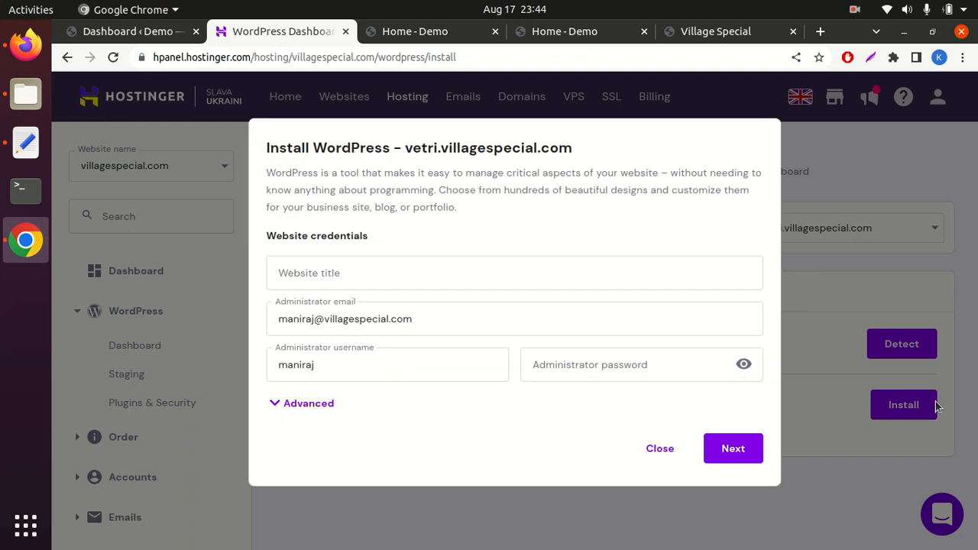
pyautogui.click(375, 272)
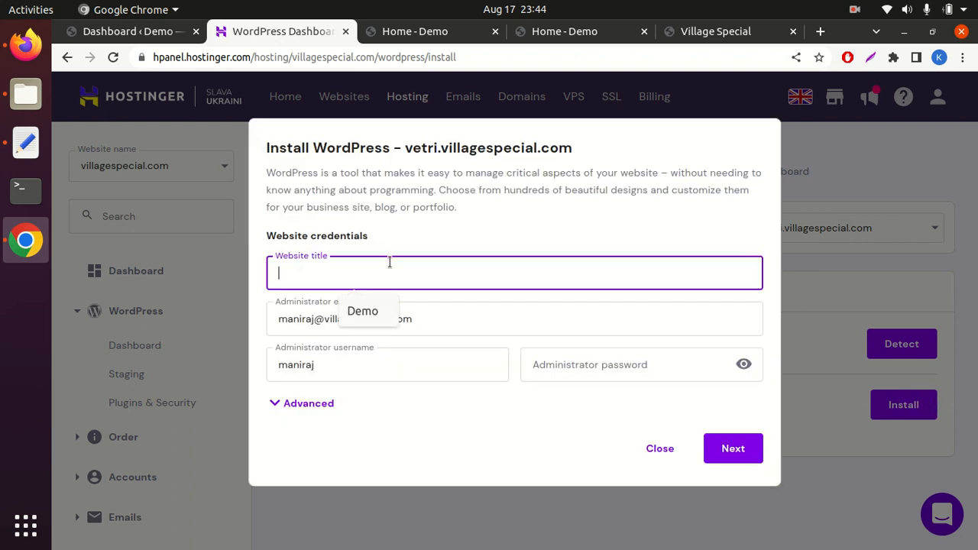
pyautogui.write('Vetri')
pyautogui.click(576, 226)
pyautogui.click(486, 320)
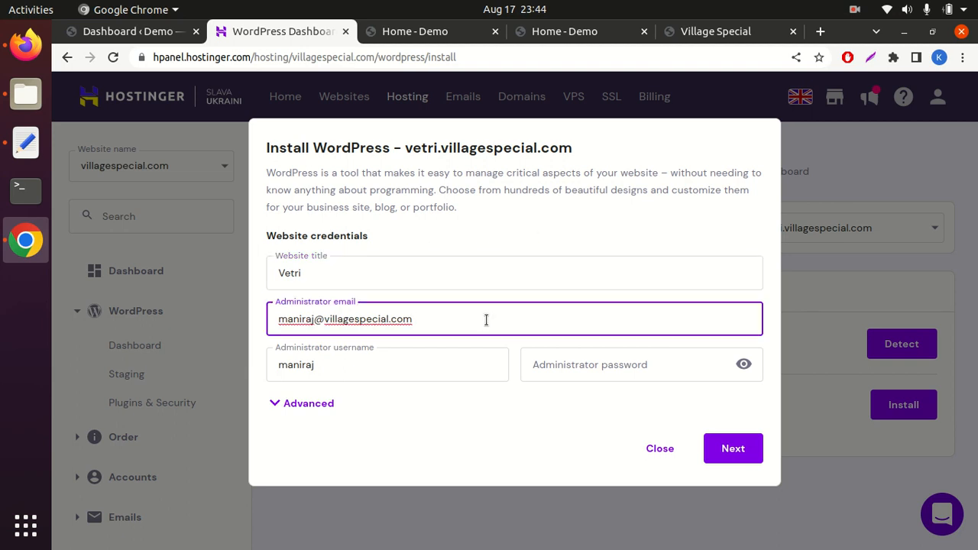
pyautogui.click(595, 368)
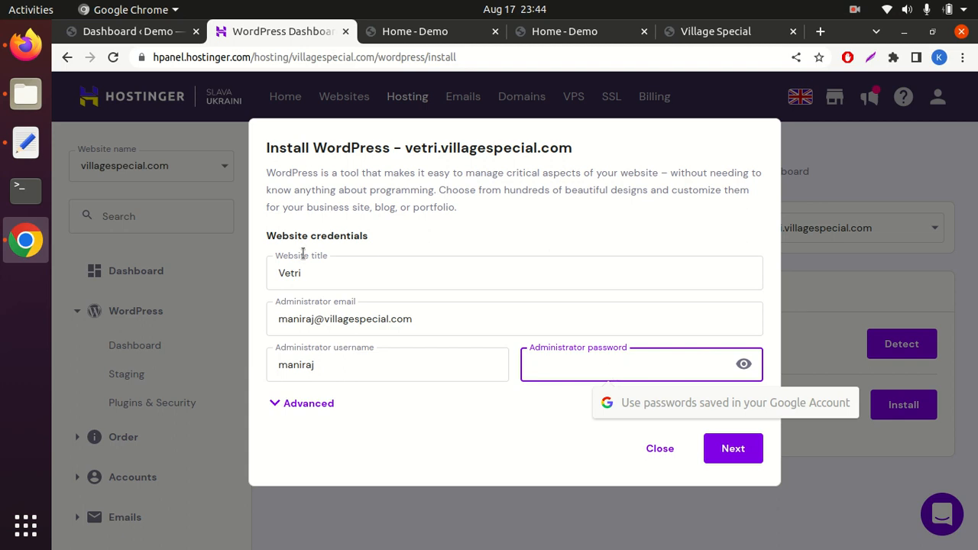
pyautogui.click(25, 143)
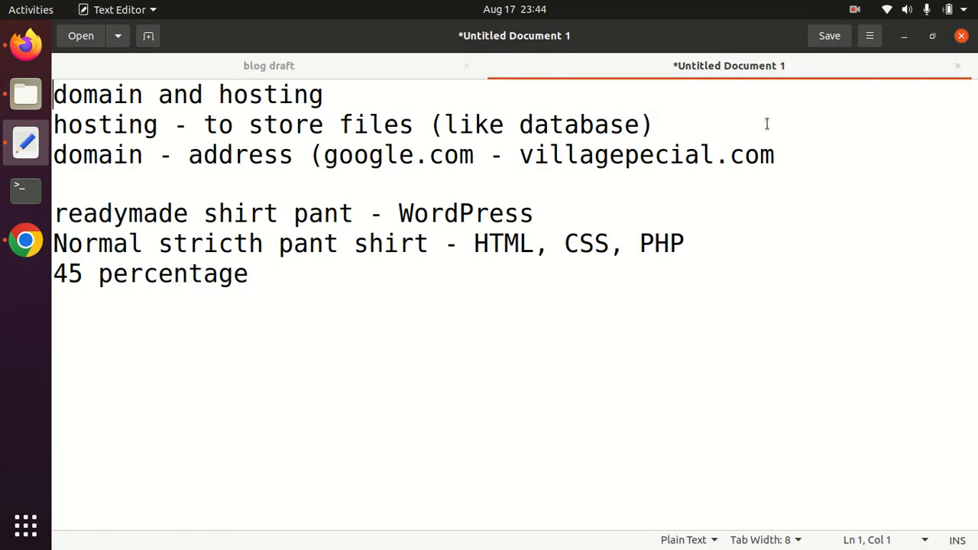
# Step: Add a notes line recording the administrator username and password copied from the install form
pyautogui.click(349, 275)
pyautogui.press('Return')
pyautogui.write('password ')
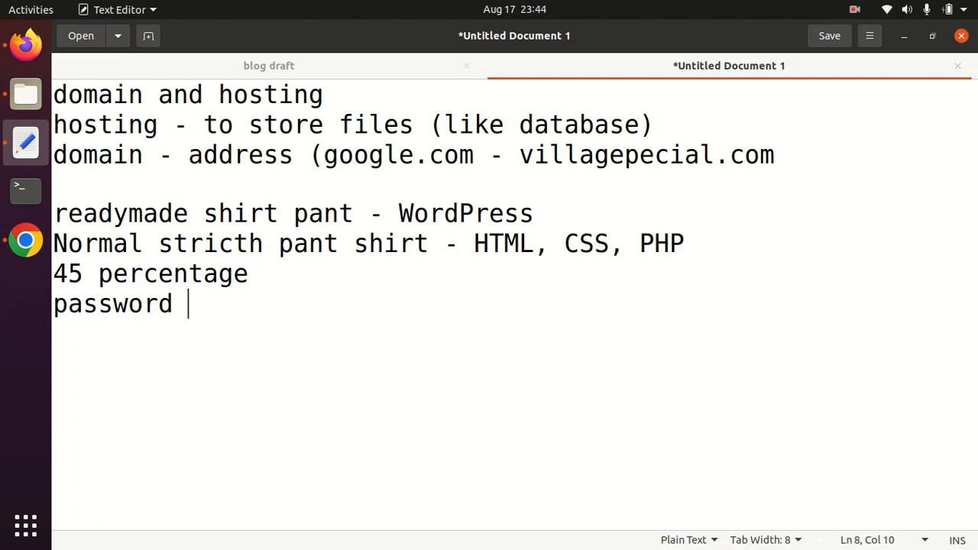
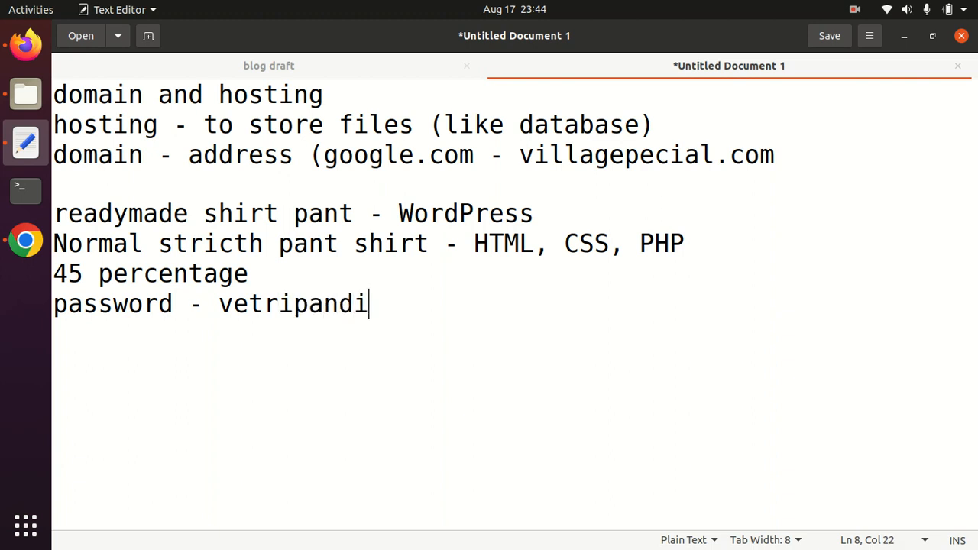
pyautogui.hotkey('alt', 'Tab')
pyautogui.click(345, 361)
pyautogui.doubleClick(344, 357)
pyautogui.hotkey('alt', 'Tab')
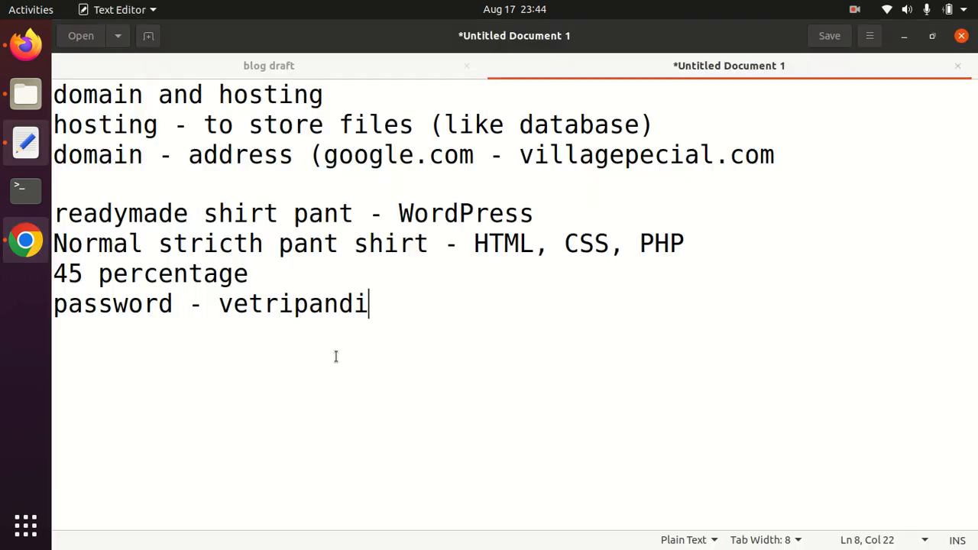
pyautogui.click(64, 302)
pyautogui.press('Left')
pyautogui.write('username ')
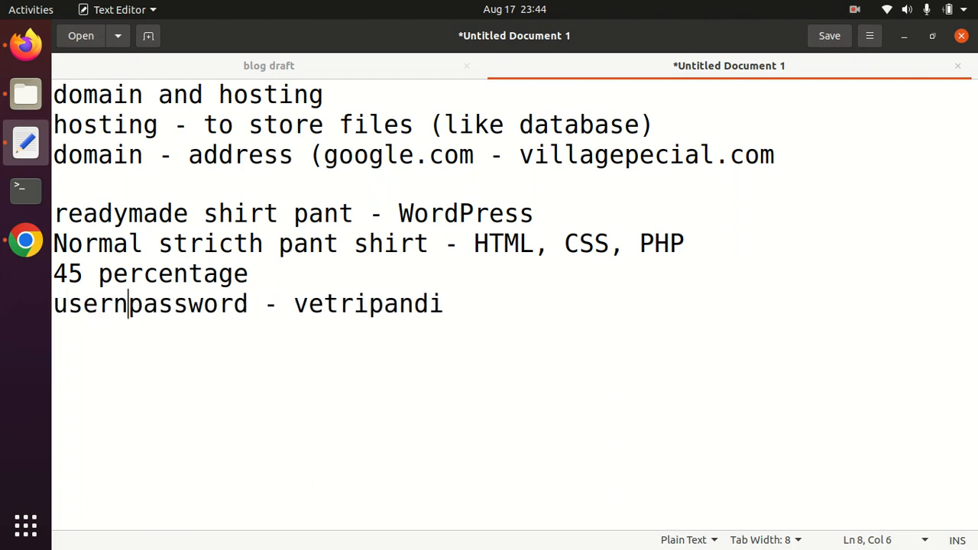
pyautogui.write('- ')
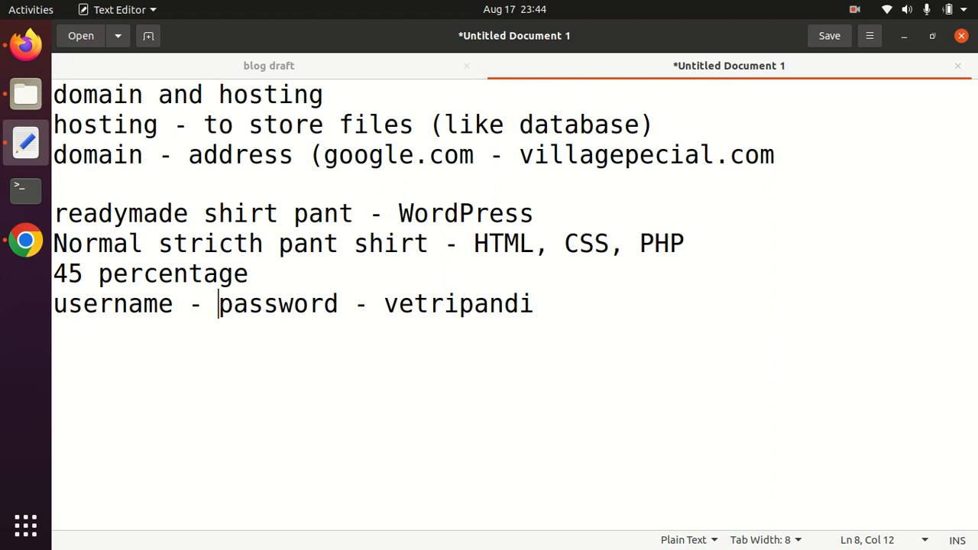
pyautogui.write('maniraj')
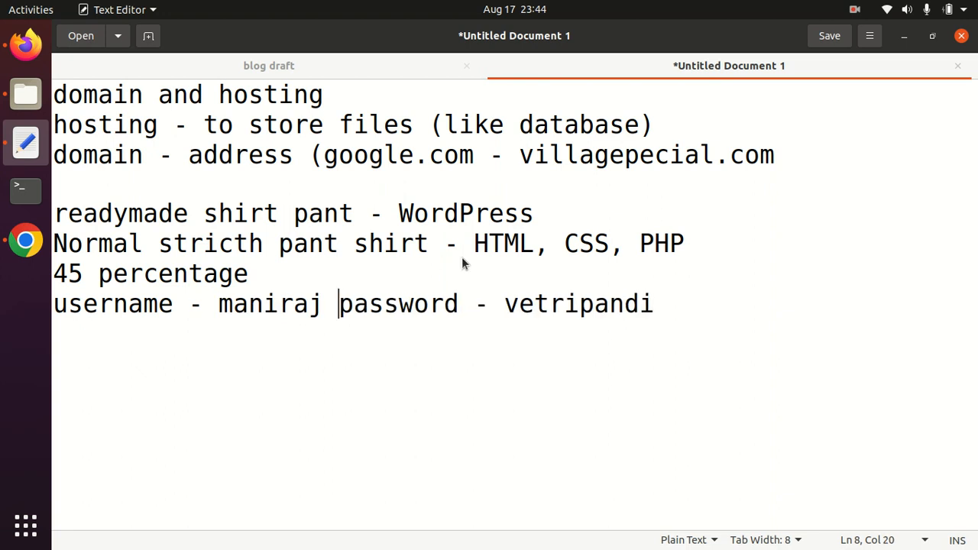
# Step: Start entering the administrator password in the WordPress install form
pyautogui.hotkey('alt', 'Tab')
pyautogui.click(595, 356)
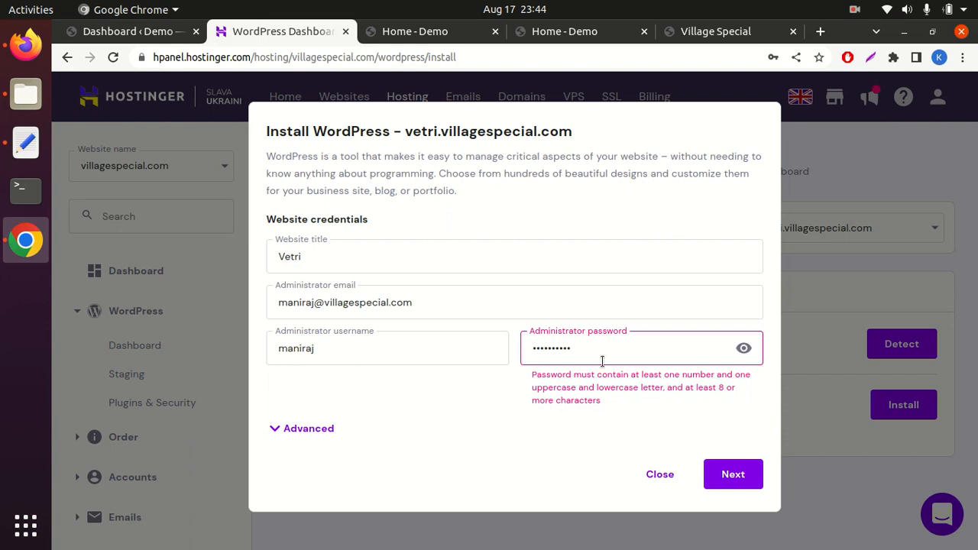
# Step: Replace the administrator password with a stronger mixed-case value containing digits and reveal it
pyautogui.hotkey('ctrl', 'a')
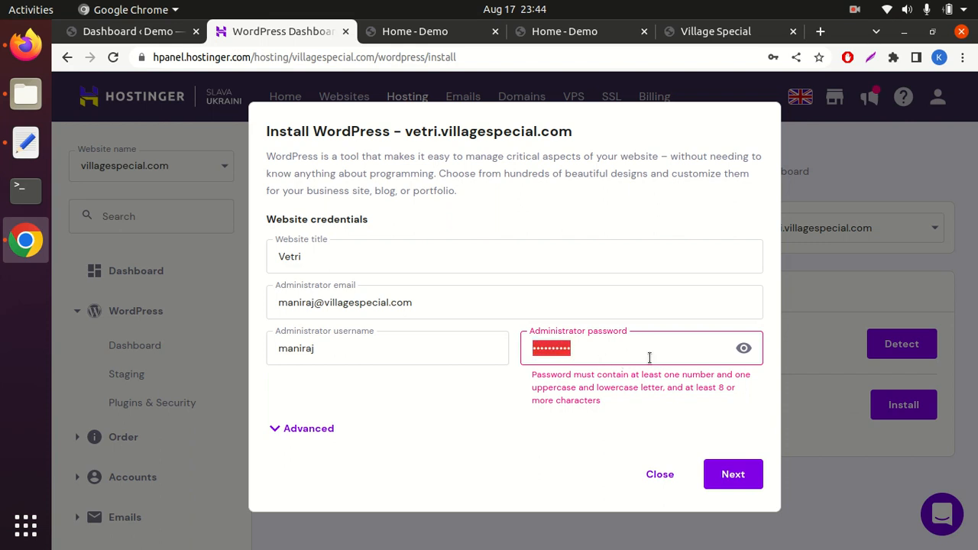
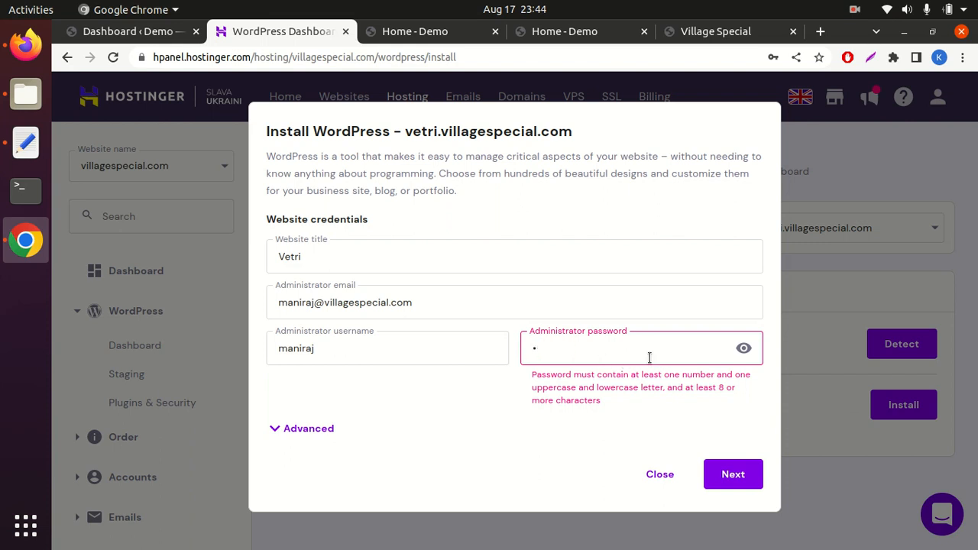
pyautogui.press('BackSpace')
pyautogui.press('BackSpace')
pyautogui.click(733, 366)
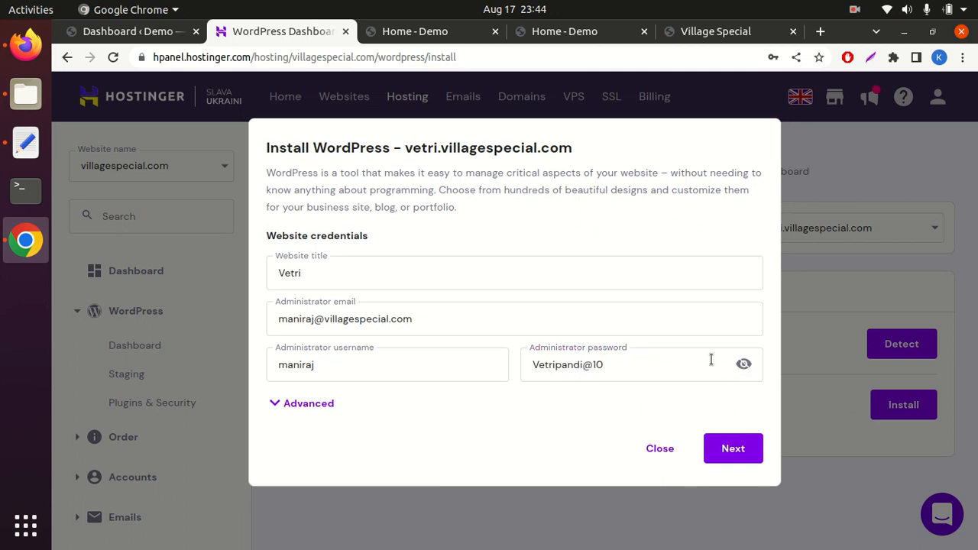
# Step: Copy the new password over the old one in the notes, cancelling the save dialog
pyautogui.moveTo(665, 364); pyautogui.dragTo(525, 366)
pyautogui.hotkey('ctrl', 'c')
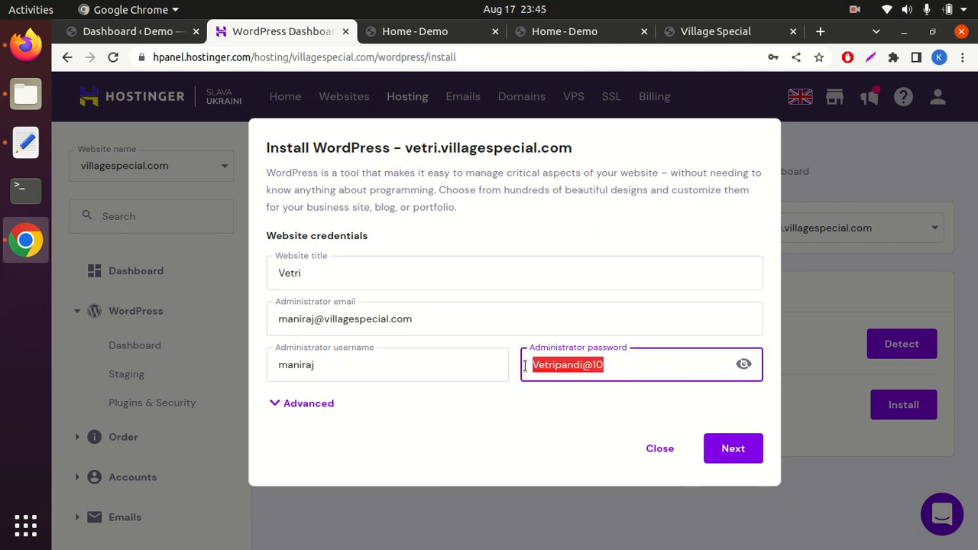
pyautogui.hotkey('alt', 'Tab')
pyautogui.doubleClick(618, 306)
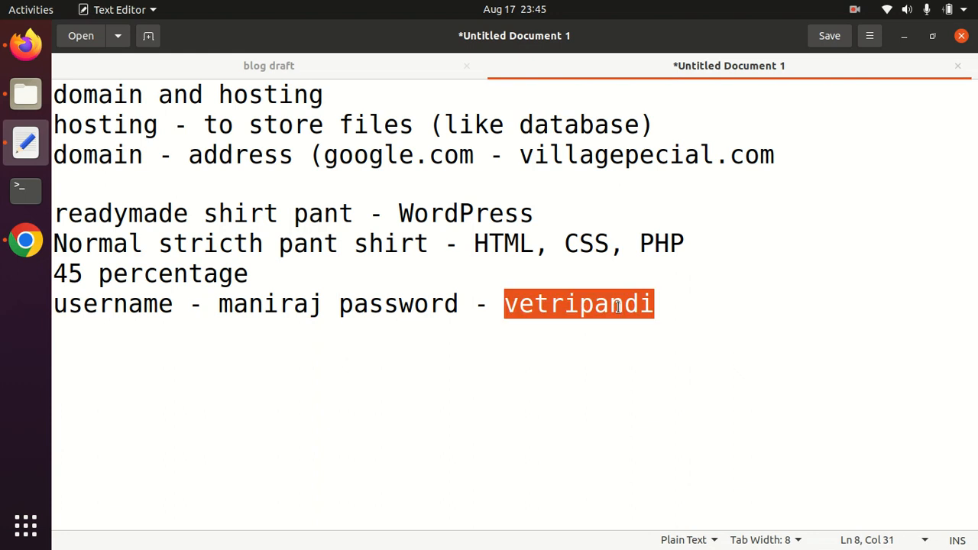
pyautogui.hotkey('ctrl', 'v')
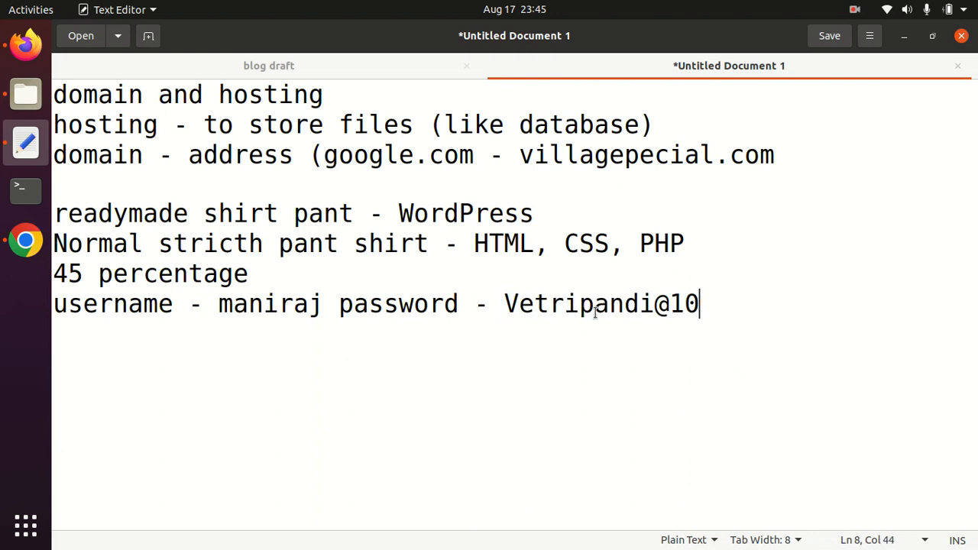
pyautogui.hotkey('ctrl', 's')
pyautogui.hotkey('alt', 'Tab')
pyautogui.hotkey('alt', 'Tab')
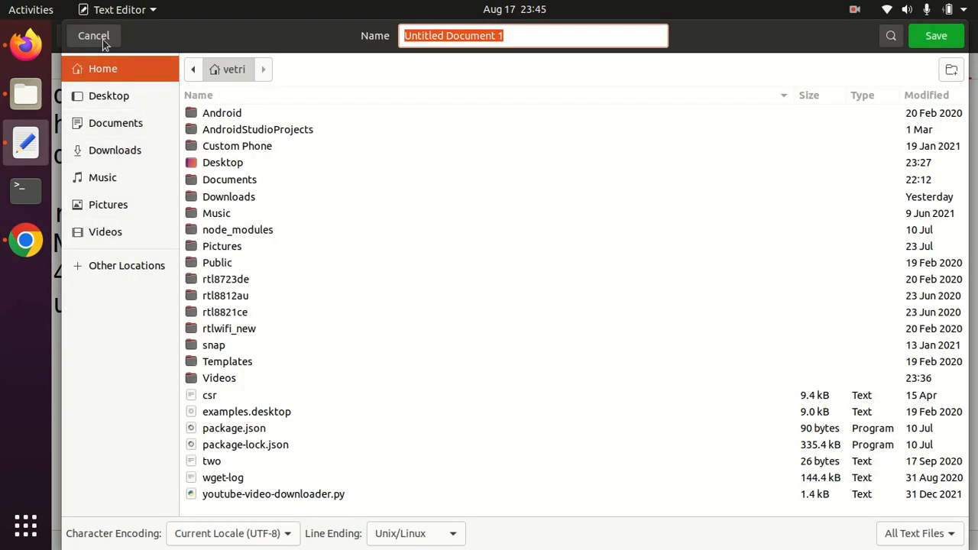
pyautogui.click(96, 39)
pyautogui.hotkey('alt', 'Tab')
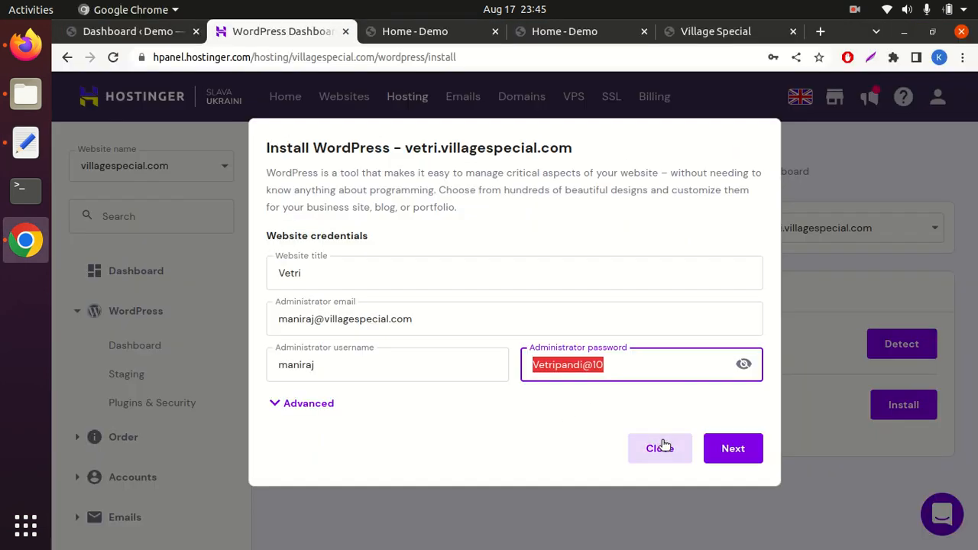
pyautogui.click(735, 451)
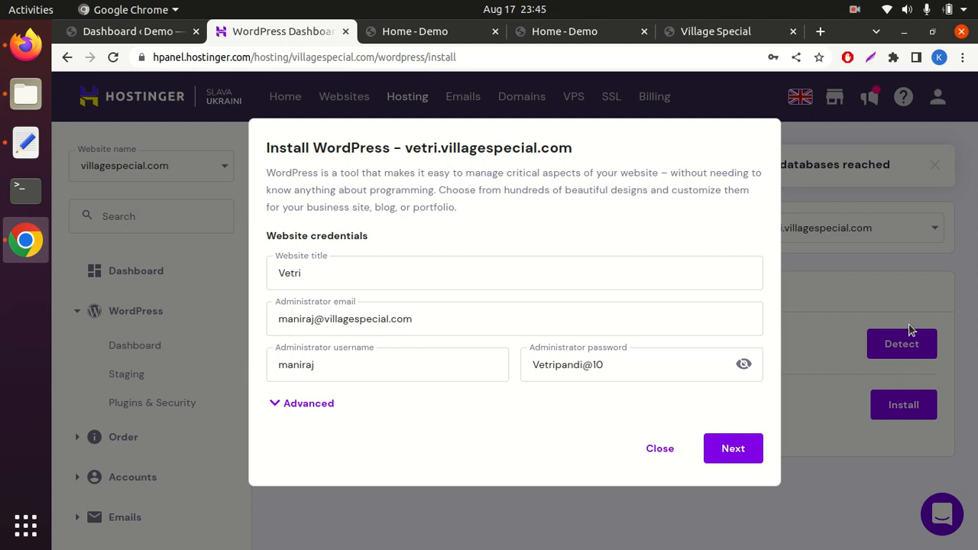
pyautogui.click(730, 451)
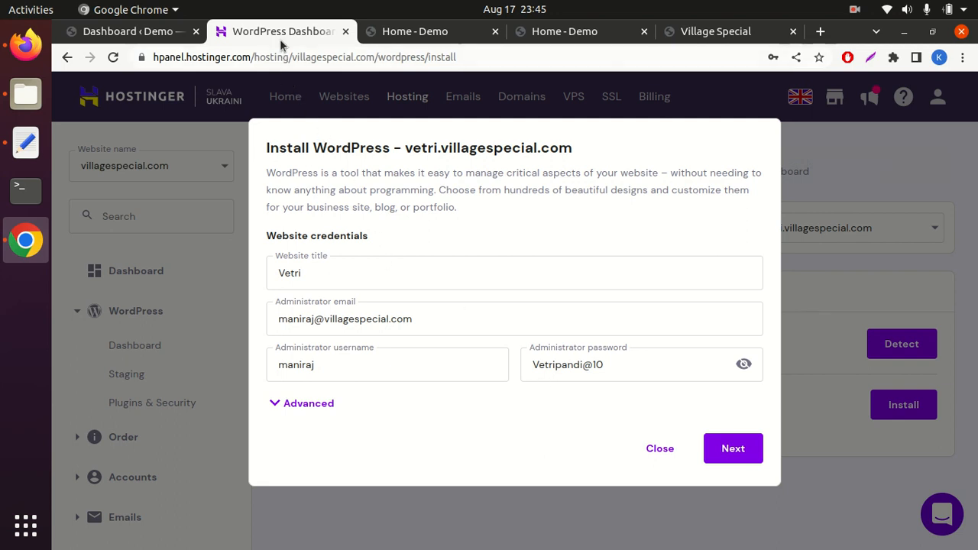
pyautogui.doubleClick(212, 56)
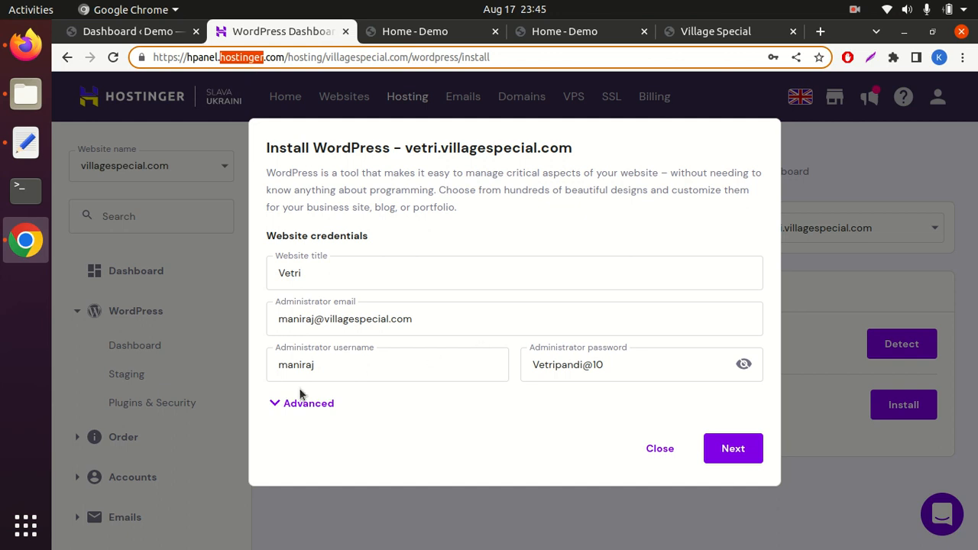
# Step: Under Advanced, keep vetri.villagespecial.com as the installation domain and continue
pyautogui.click(281, 403)
pyautogui.scroll(-2, 476, 387)
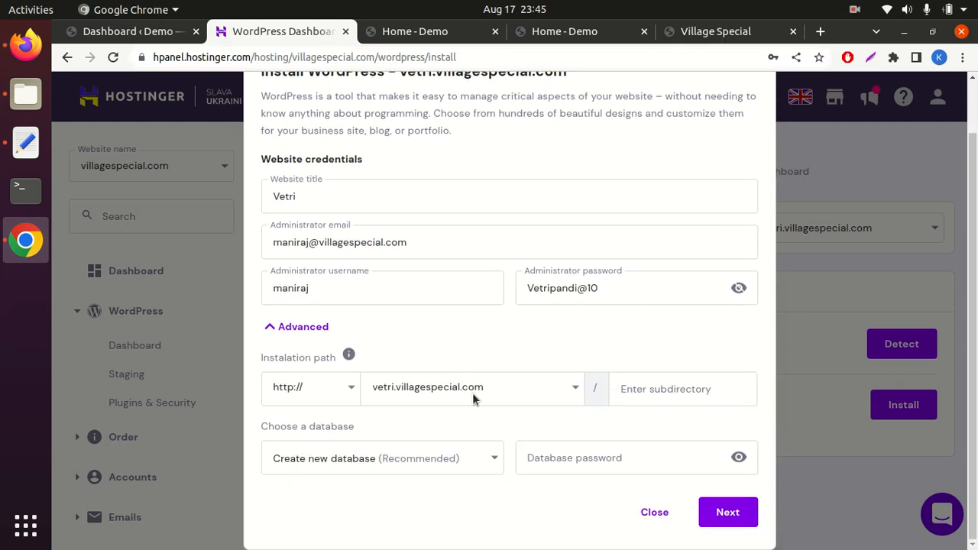
pyautogui.click(572, 384)
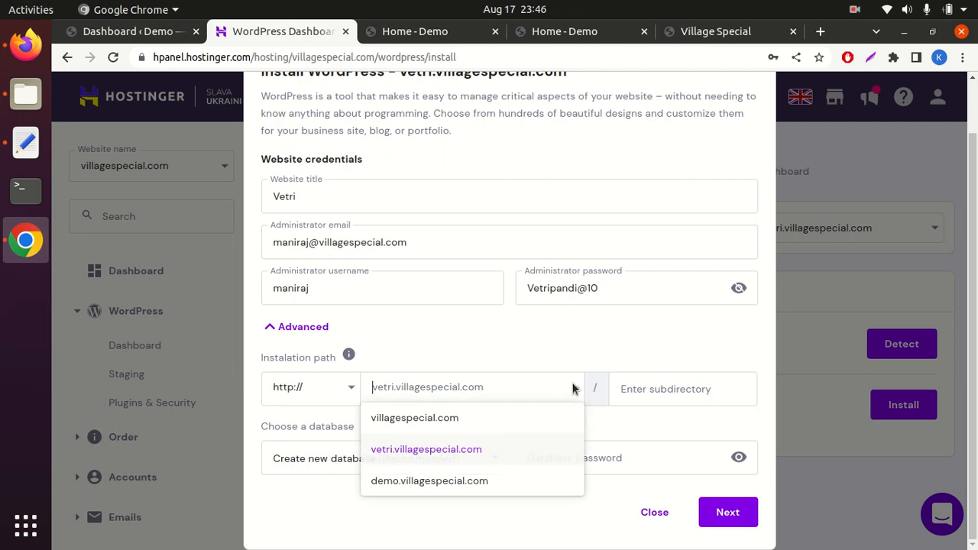
pyautogui.click(571, 387)
pyautogui.click(729, 520)
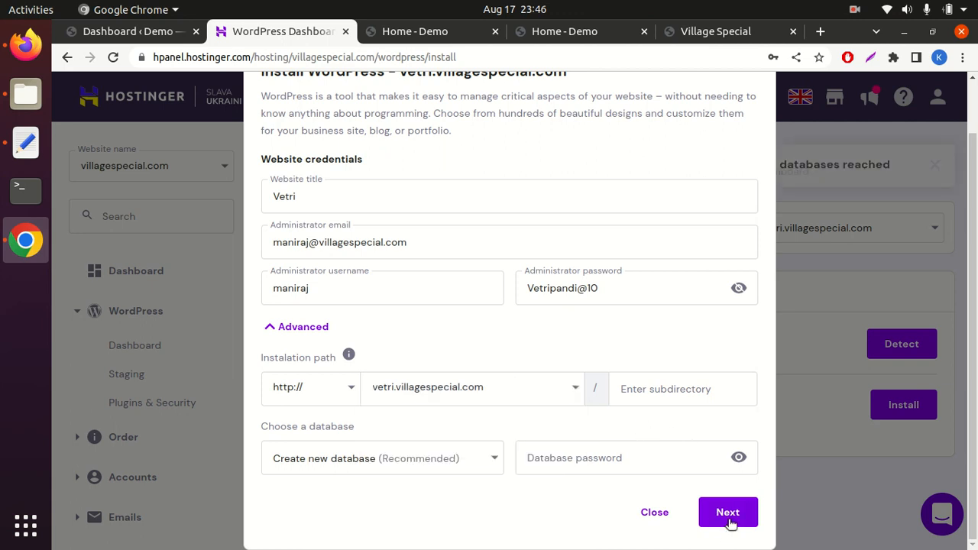
# Step: Retry continuing, then close the install dialog back to the WordPress dashboard
pyautogui.scroll(2, 591, 357)
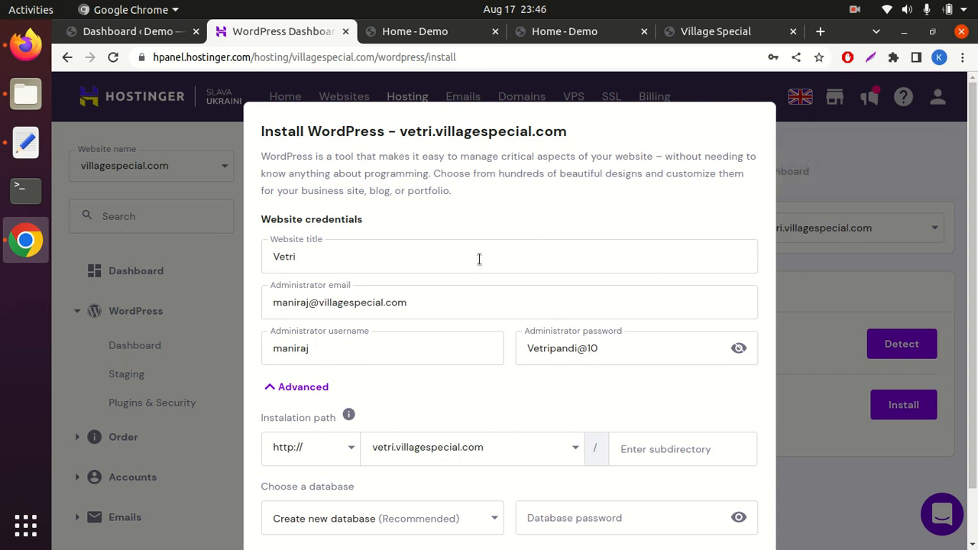
pyautogui.click(853, 9)
pyautogui.click(840, 76)
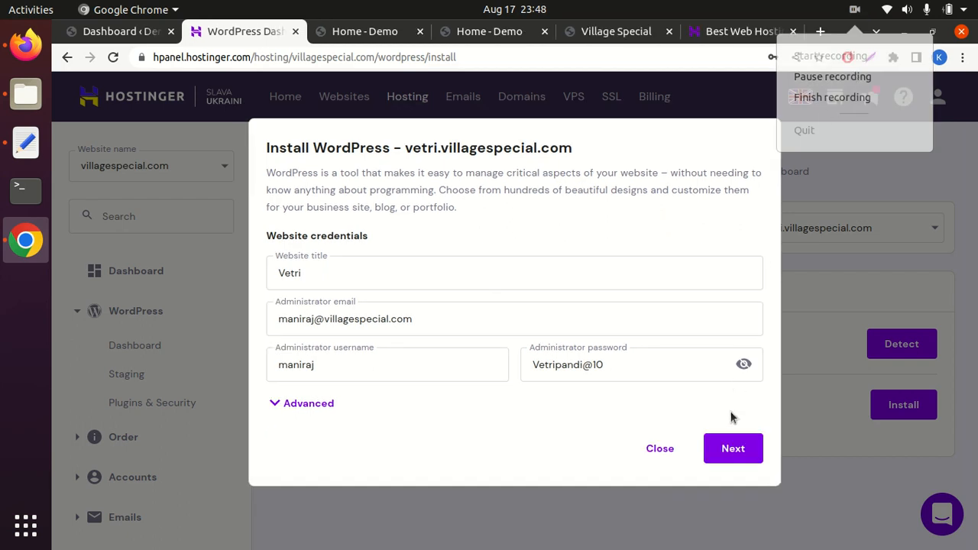
pyautogui.click(735, 451)
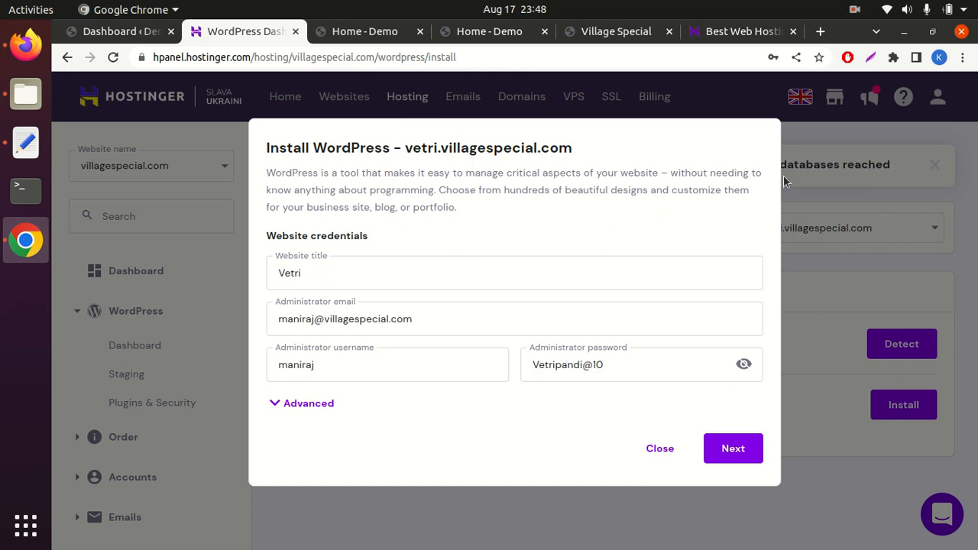
pyautogui.click(651, 452)
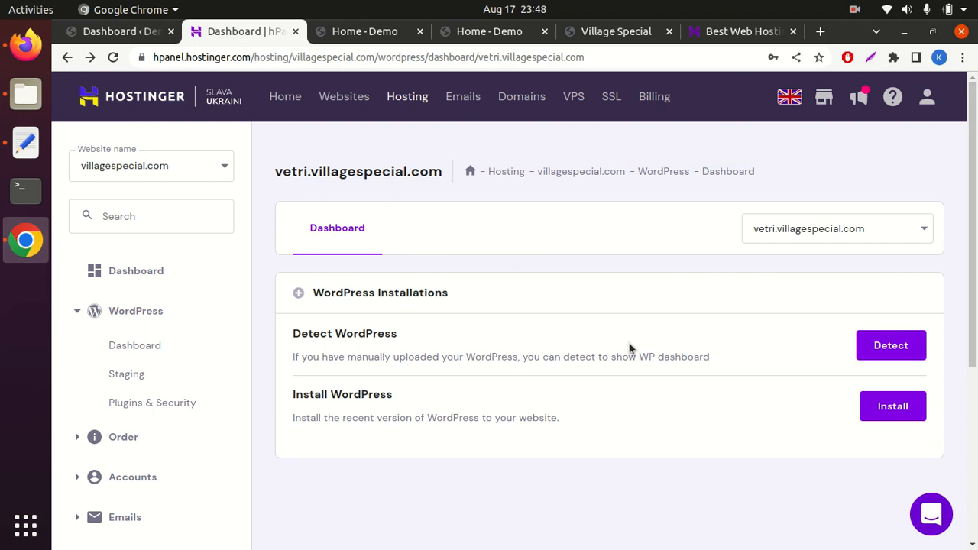
pyautogui.click(906, 226)
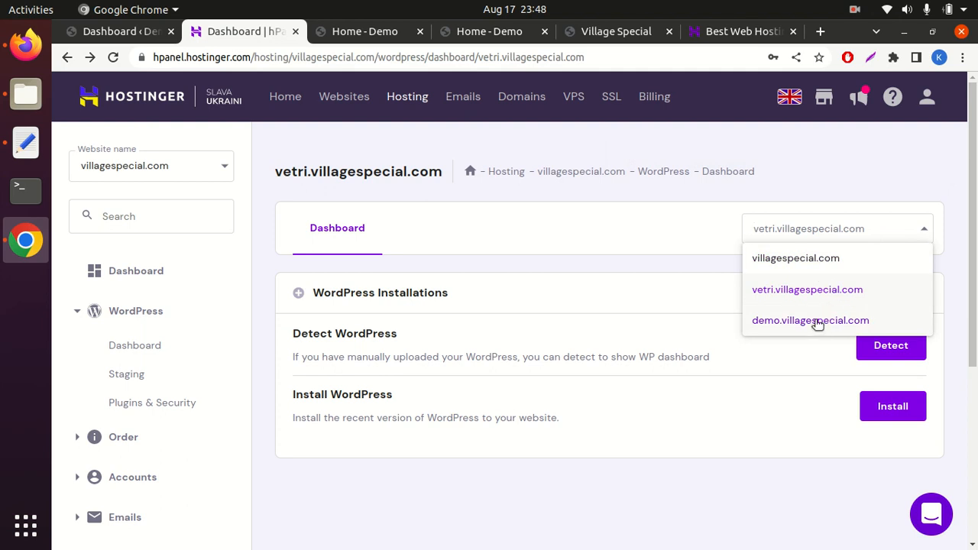
pyautogui.click(737, 31)
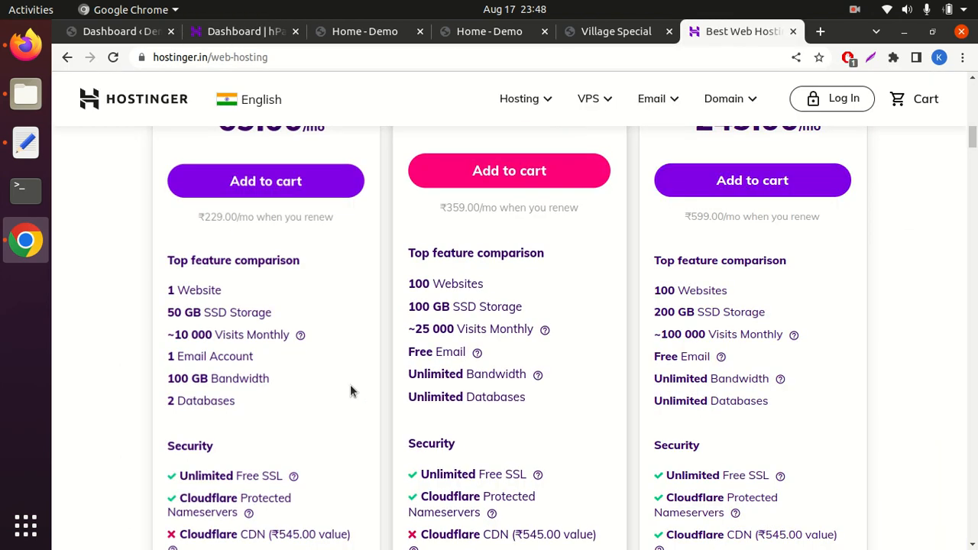
pyautogui.scroll(5, 367, 374)
pyautogui.moveTo(209, 215); pyautogui.dragTo(327, 214)
pyautogui.scroll(-1, 305, 259)
pyautogui.scroll(-6, 294, 283)
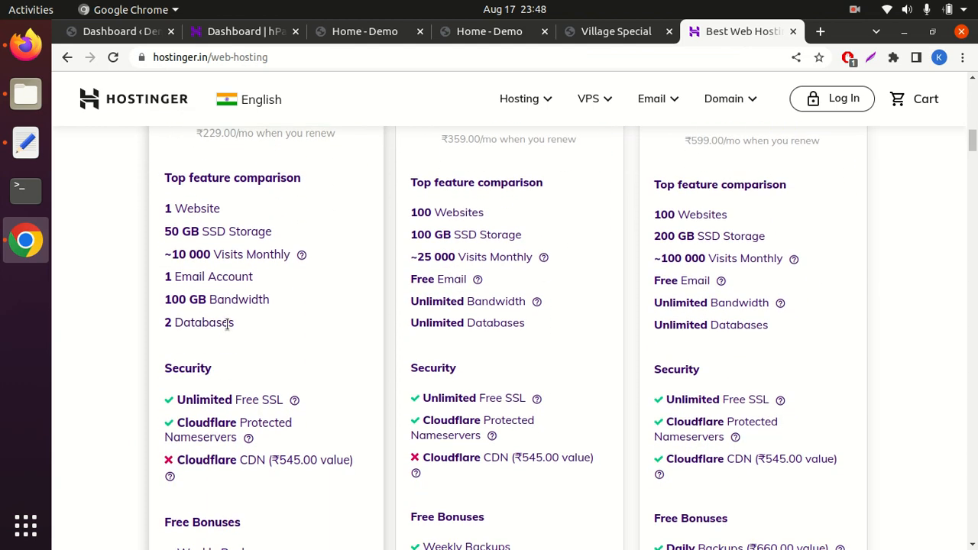
pyautogui.moveTo(237, 324); pyautogui.dragTo(163, 333)
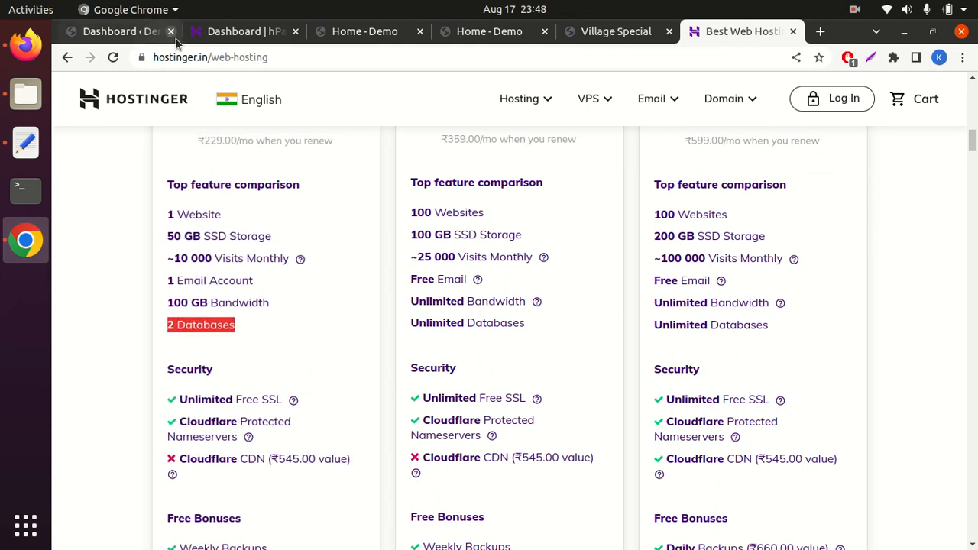
pyautogui.click(250, 37)
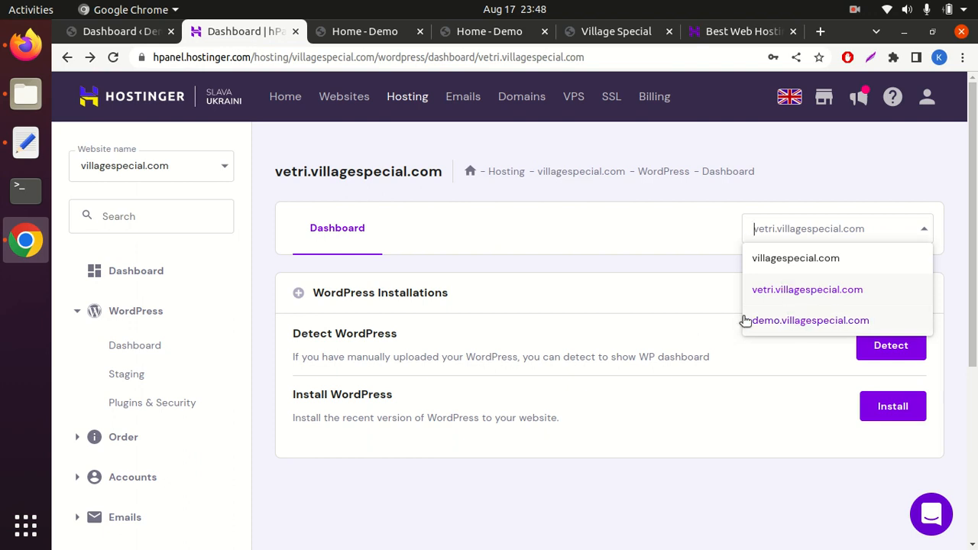
# Step: Switch the WordPress dashboard to demo.villagespecial.com
pyautogui.click(837, 318)
pyautogui.click(829, 187)
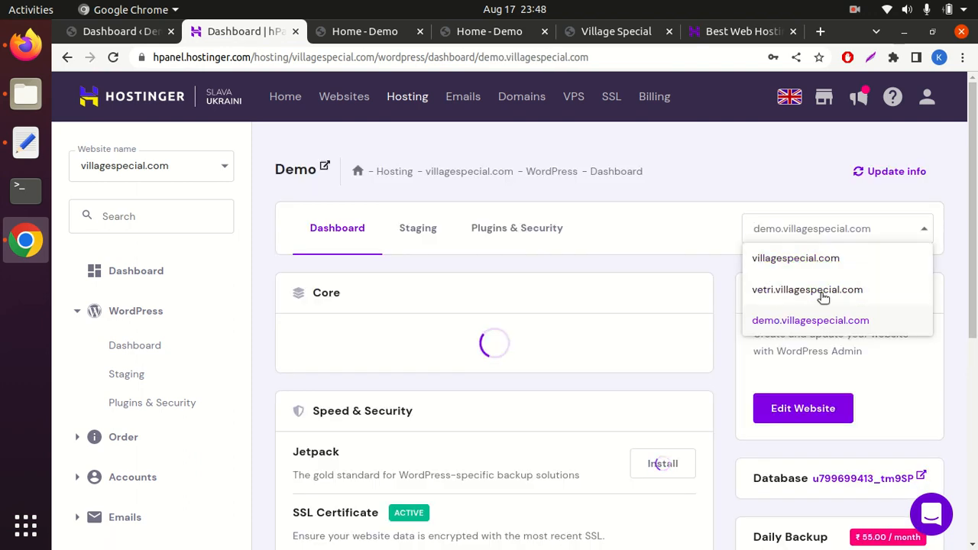
pyautogui.click(678, 171)
# Step: Review the demo site's WordPress 6.0.1 details, then view the live Demo home page
pyautogui.scroll(-5, 884, 312)
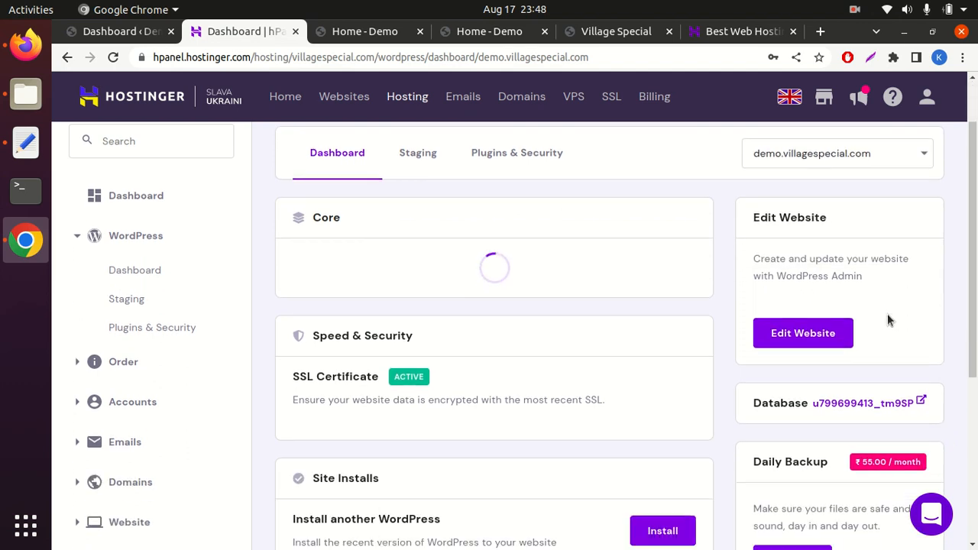
pyautogui.scroll(-2, 887, 316)
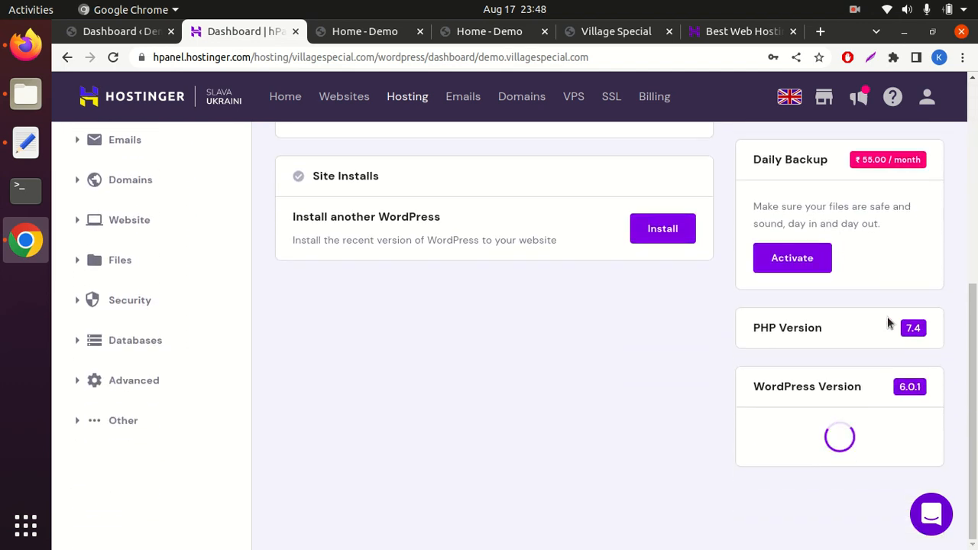
pyautogui.scroll(3, 787, 378)
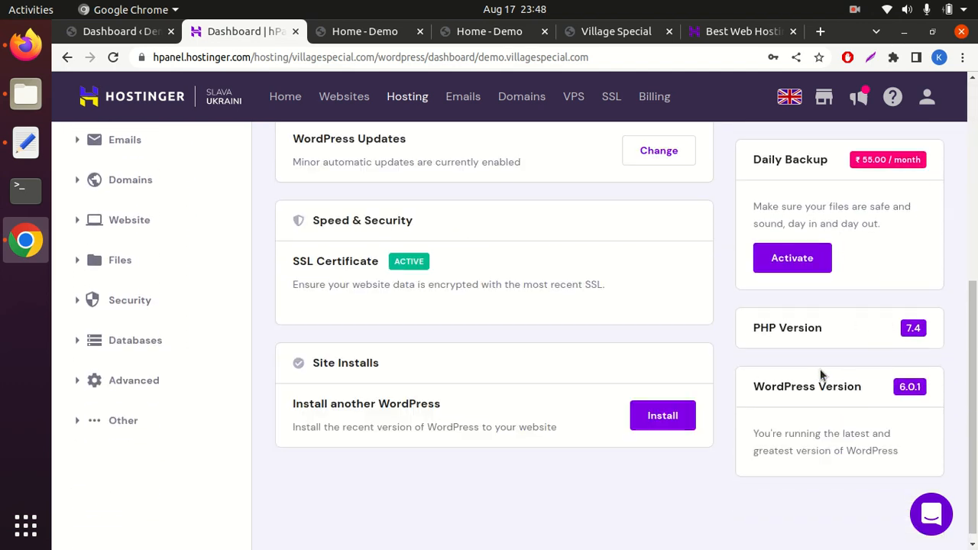
pyautogui.scroll(2, 954, 413)
pyautogui.scroll(4, 954, 413)
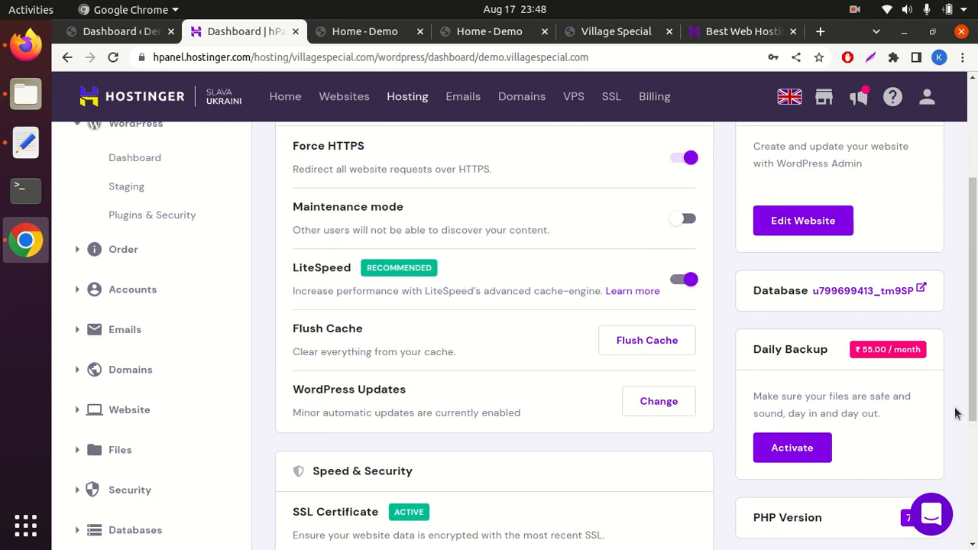
pyautogui.scroll(2, 954, 414)
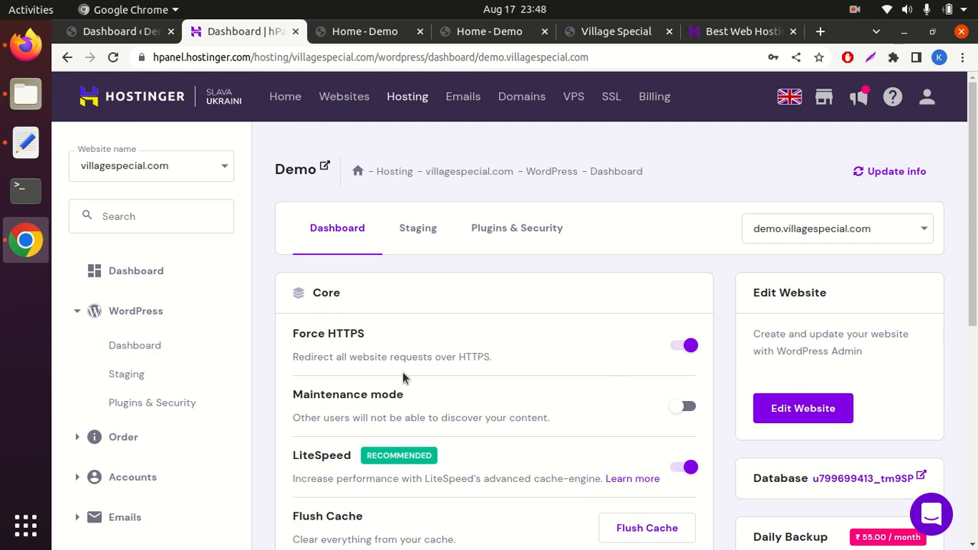
pyautogui.scroll(-3, 284, 391)
pyautogui.scroll(3, 514, 365)
pyautogui.scroll(-3, 532, 227)
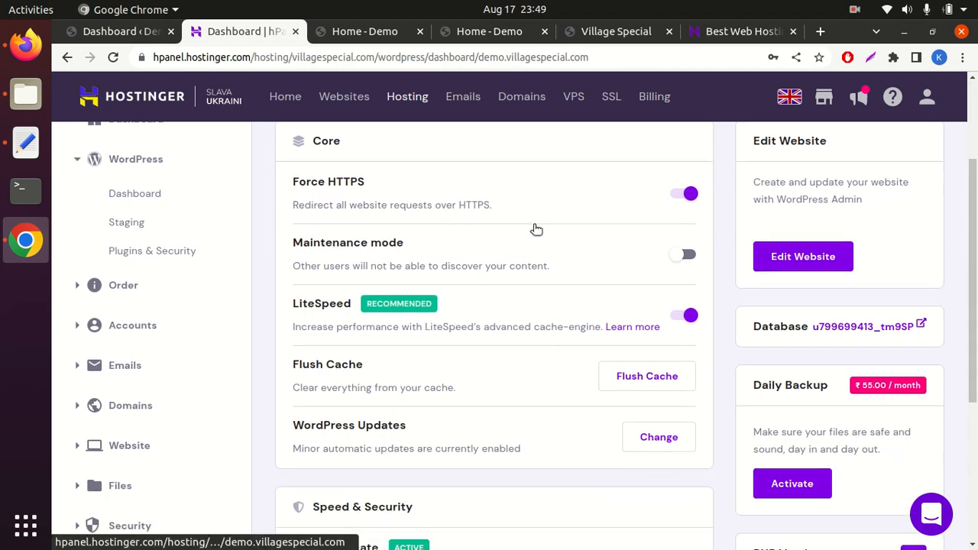
pyautogui.scroll(-2, 536, 229)
pyautogui.scroll(-4, 533, 231)
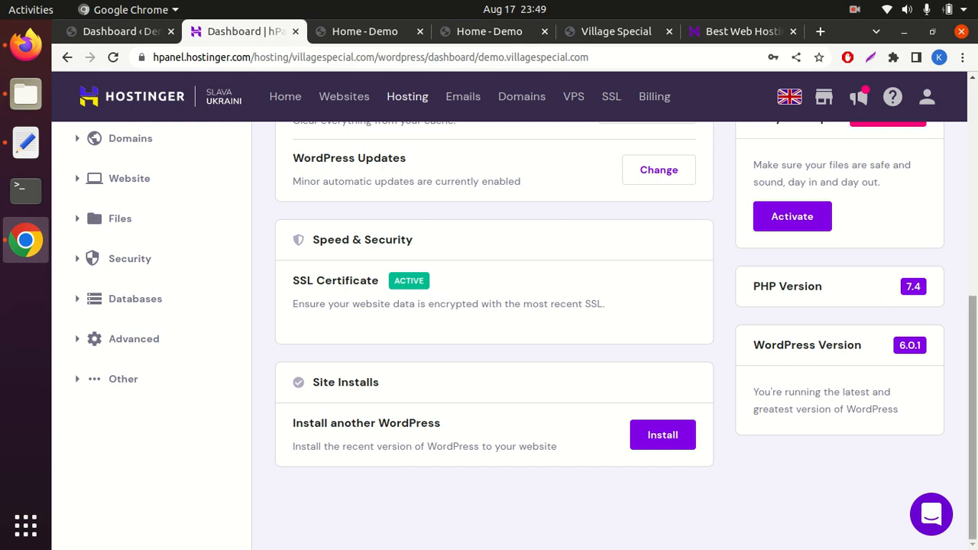
pyautogui.scroll(5, 971, 321)
pyautogui.scroll(3, 937, 327)
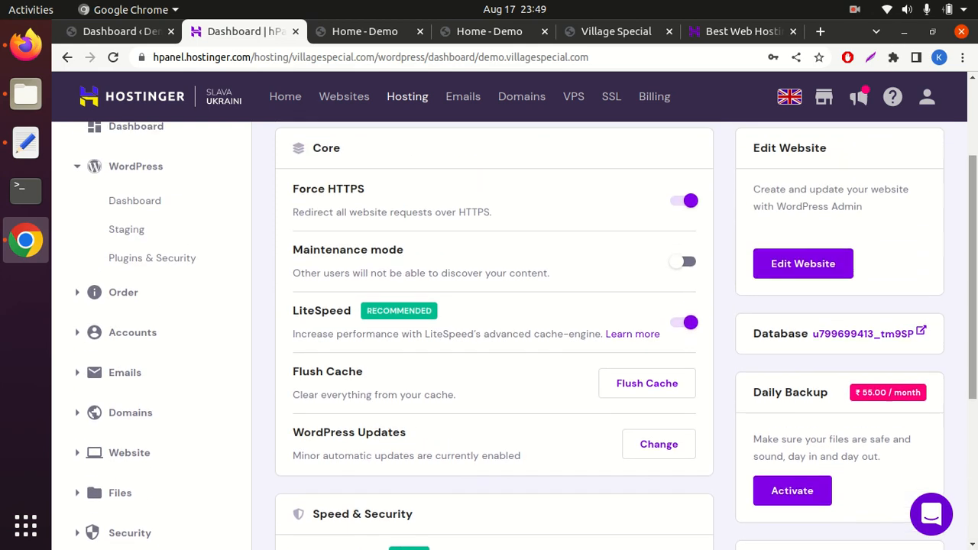
pyautogui.scroll(3, 847, 320)
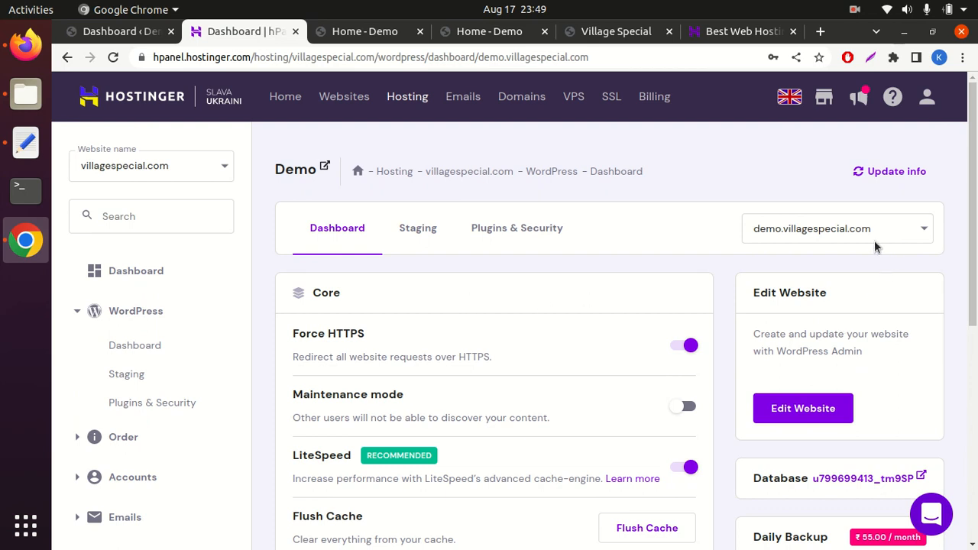
pyautogui.click(365, 31)
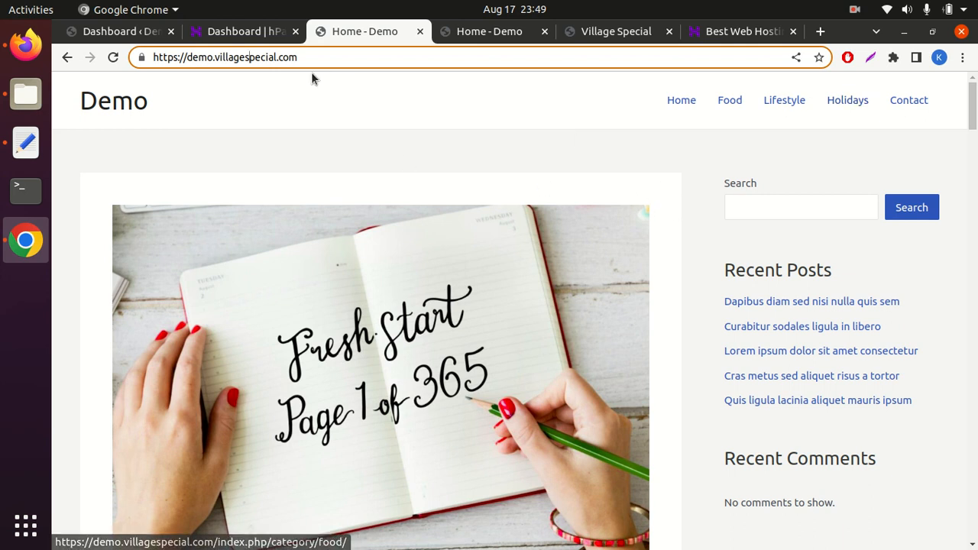
# Step: Return from the Demo site to hPanel's Home page listing the Single Shared Hosting plan
pyautogui.click(246, 34)
pyautogui.click(855, 10)
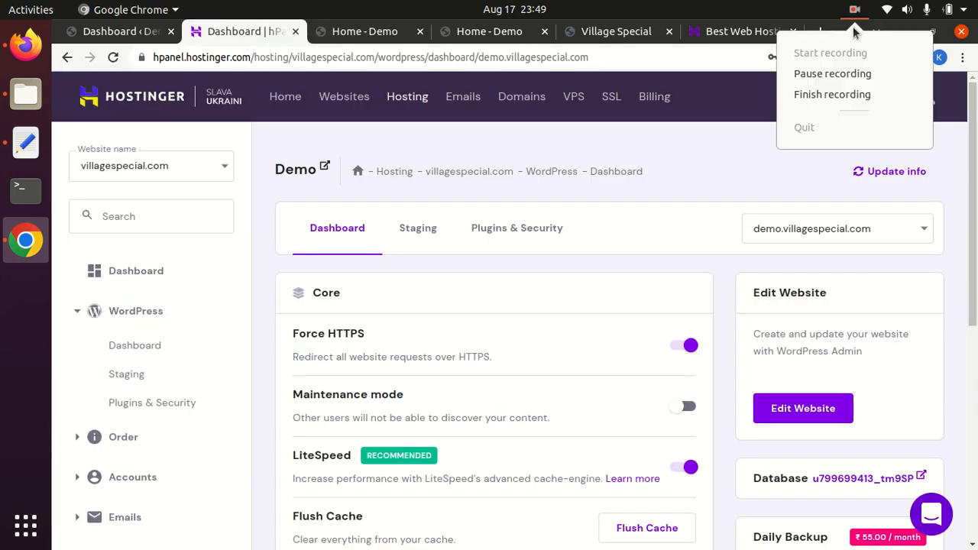
pyautogui.click(832, 74)
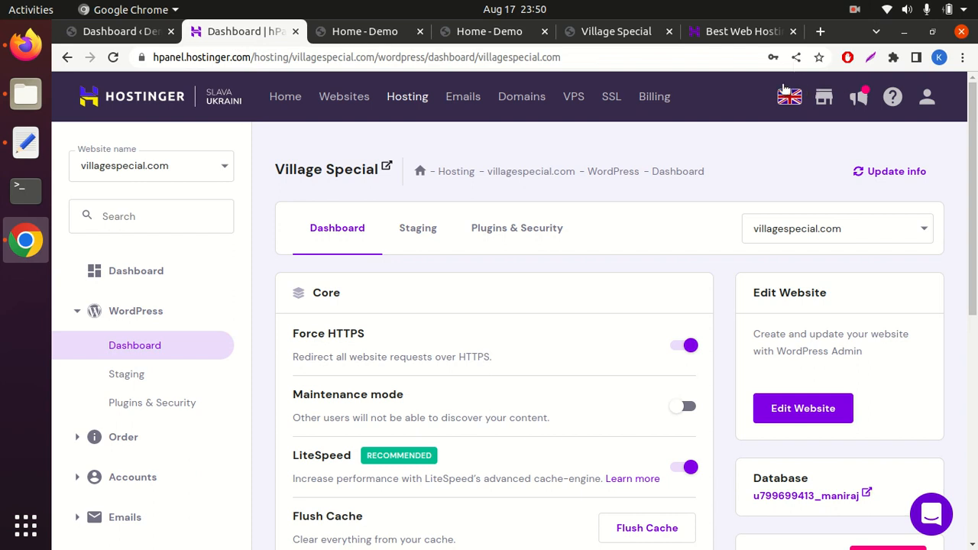
pyautogui.click(802, 229)
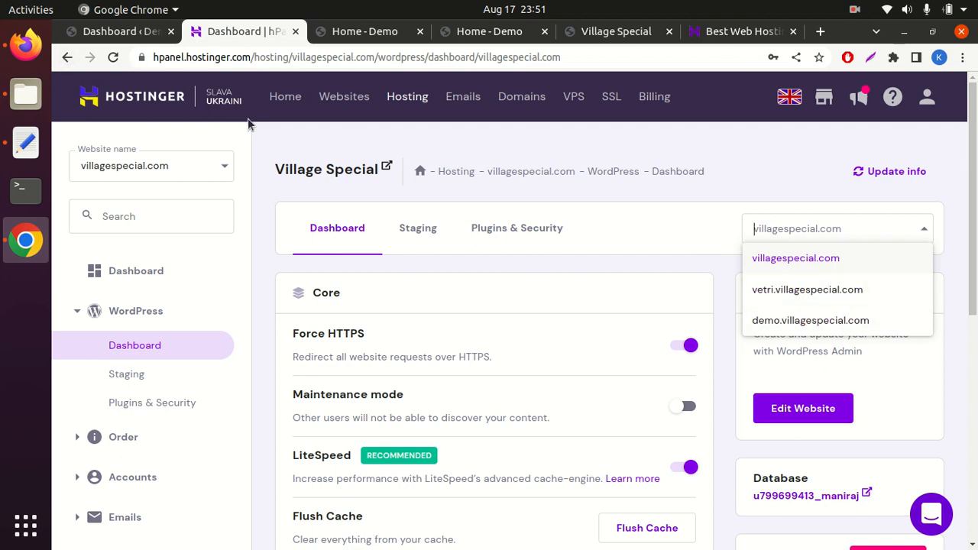
pyautogui.click(283, 98)
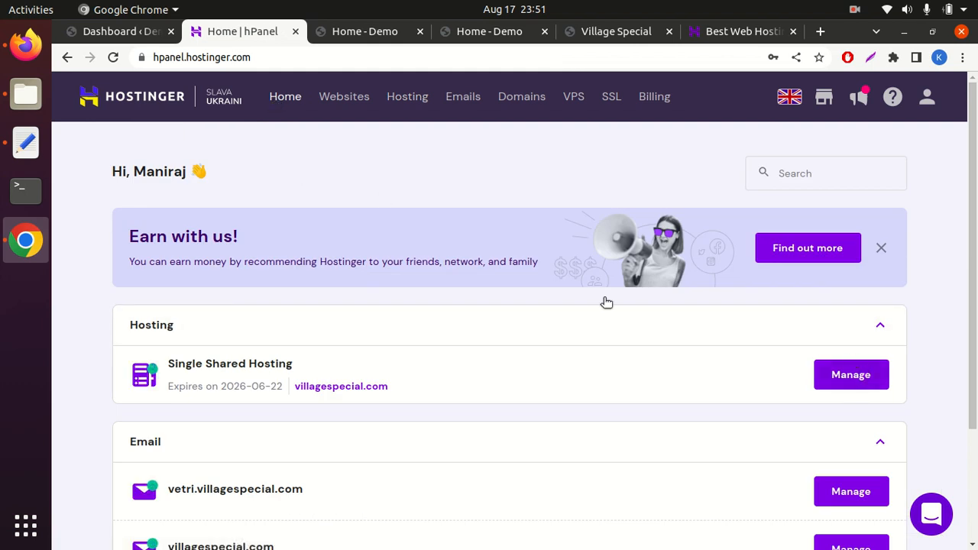
# Step: Open the Subdomains page of the villagespecial.com hosting plan
pyautogui.click(851, 367)
pyautogui.scroll(-8, 373, 229)
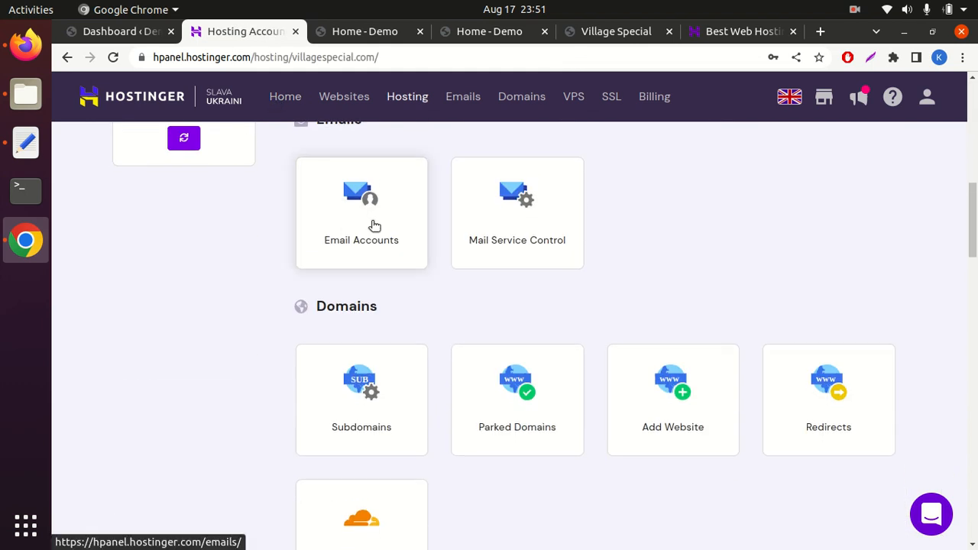
pyautogui.scroll(-2, 373, 225)
pyautogui.click(371, 226)
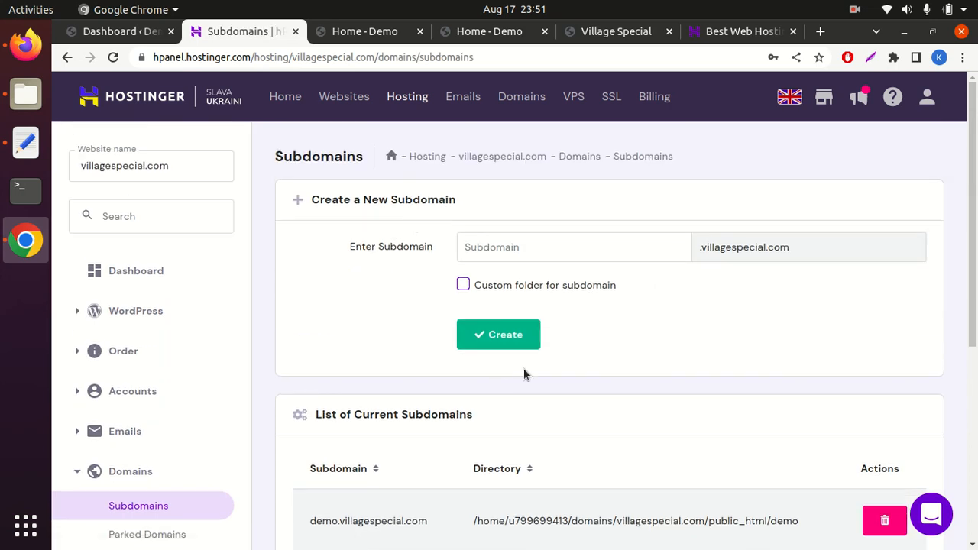
pyautogui.scroll(-3, 663, 341)
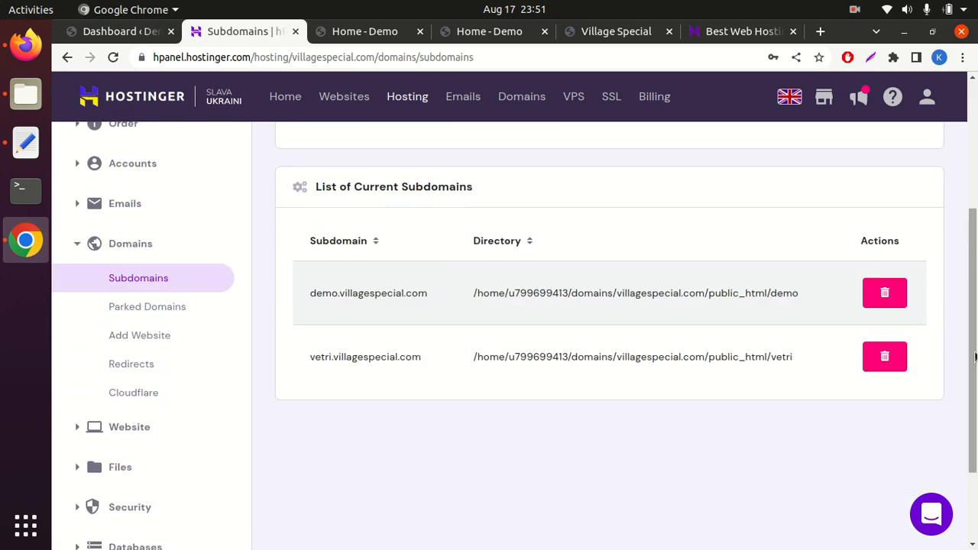
# Step: Delete the demo.villagespecial.com subdomain, keeping vetri, and return to the hosting overview
pyautogui.click(878, 297)
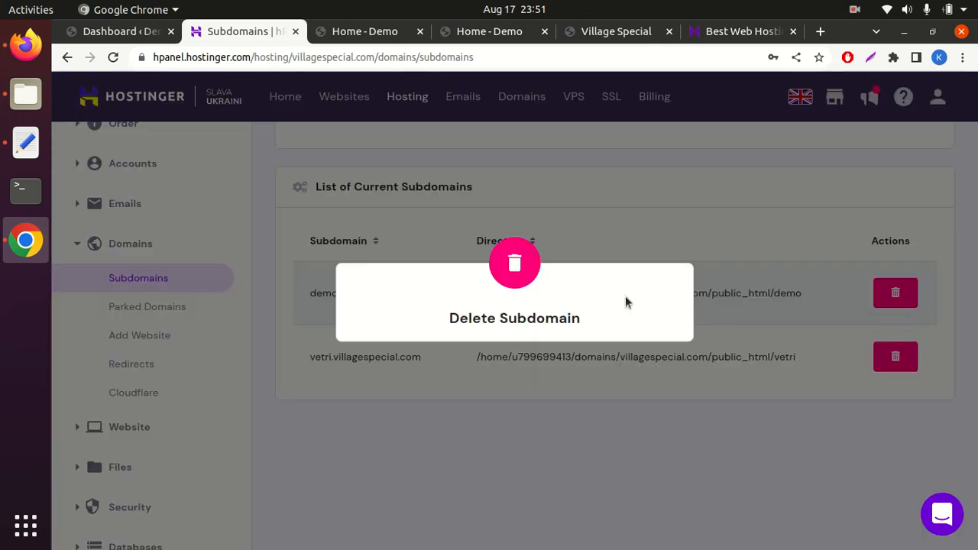
pyautogui.click(647, 367)
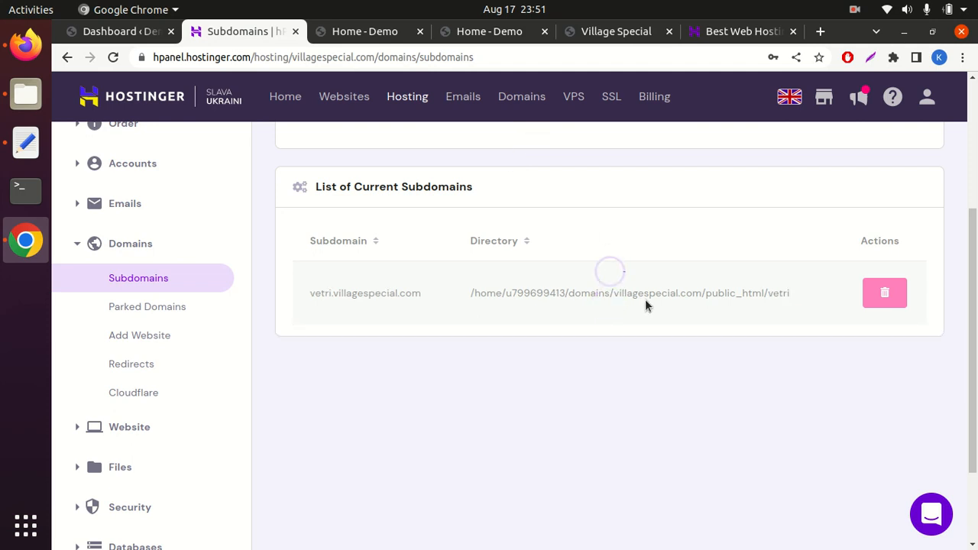
pyautogui.scroll(3, 620, 273)
pyautogui.scroll(1, 296, 247)
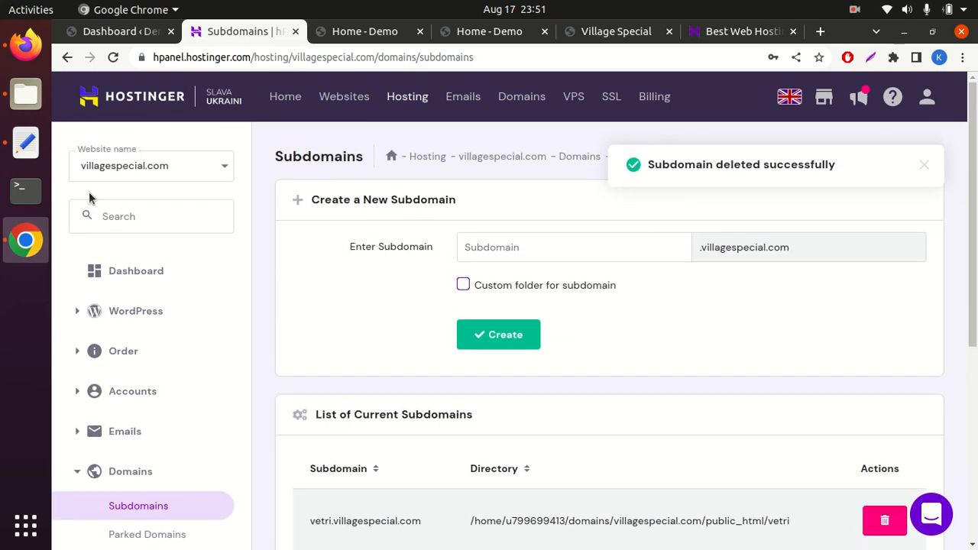
pyautogui.click(66, 57)
pyautogui.scroll(10, 384, 362)
# Step: Open the WordPress dashboard and switch it to vetri.villagespecial.com
pyautogui.click(365, 285)
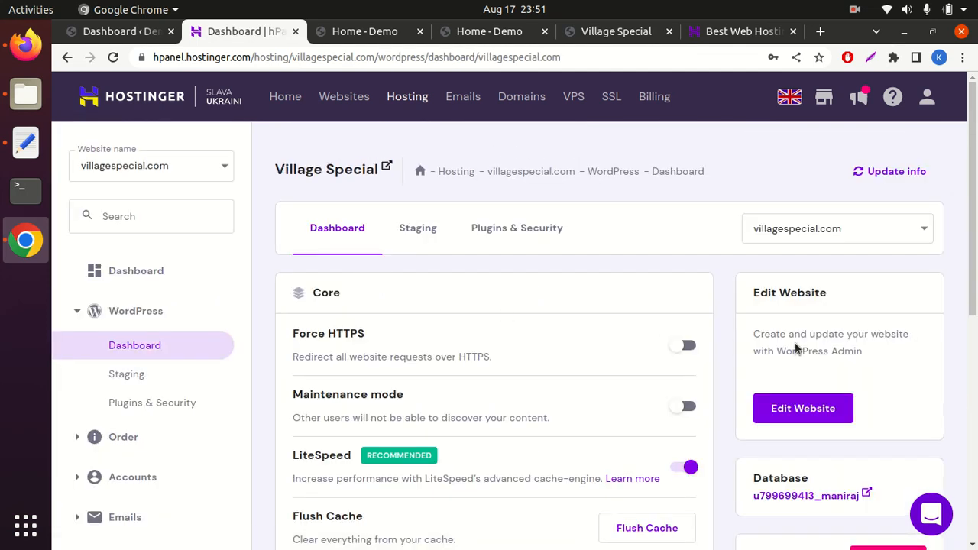
pyautogui.click(849, 228)
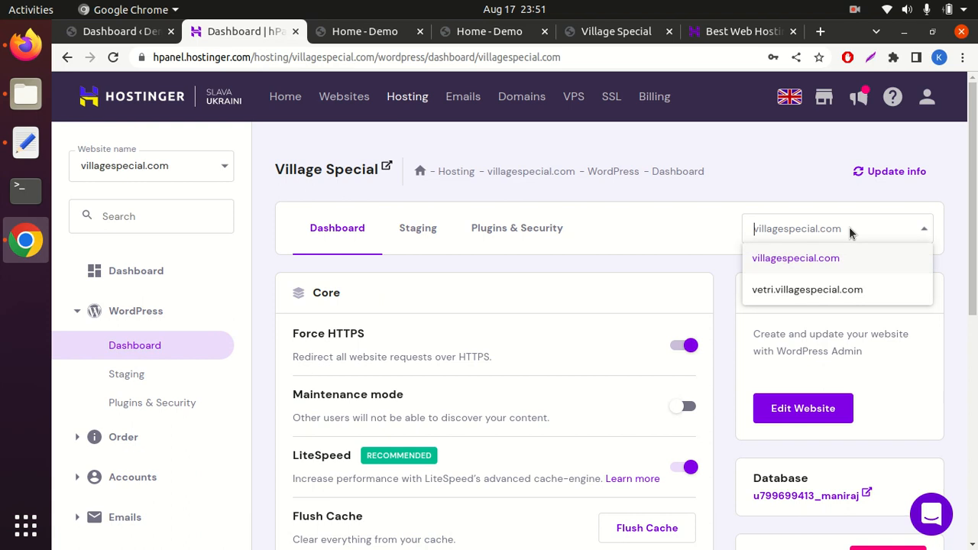
pyautogui.click(809, 294)
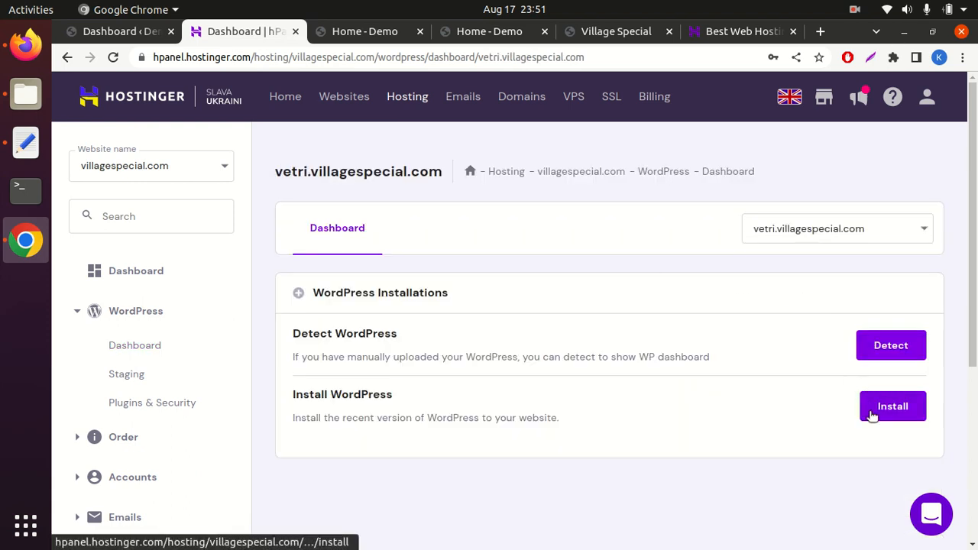
# Step: Try installing WordPress with title 'Ve' and an admin password, then close the form after the database-limit error
pyautogui.click(870, 412)
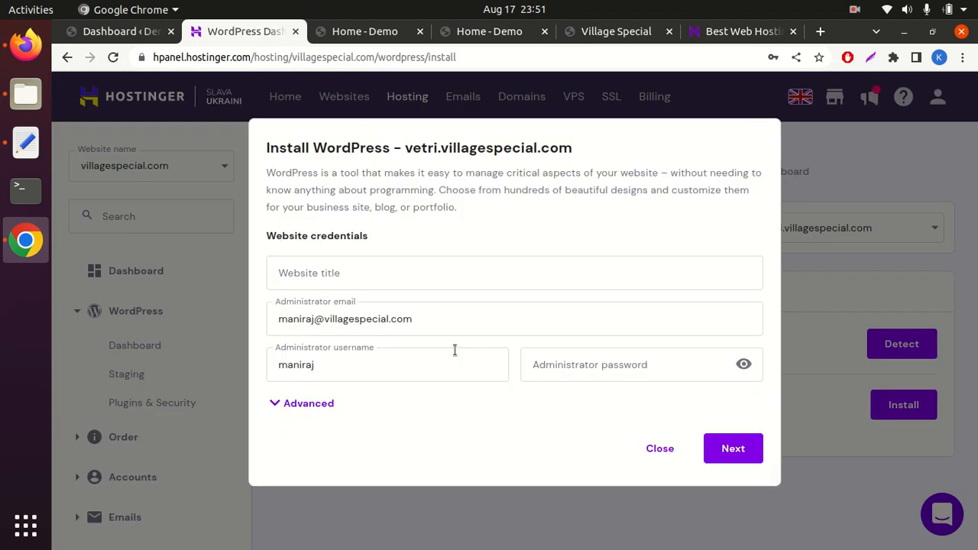
pyautogui.click(459, 274)
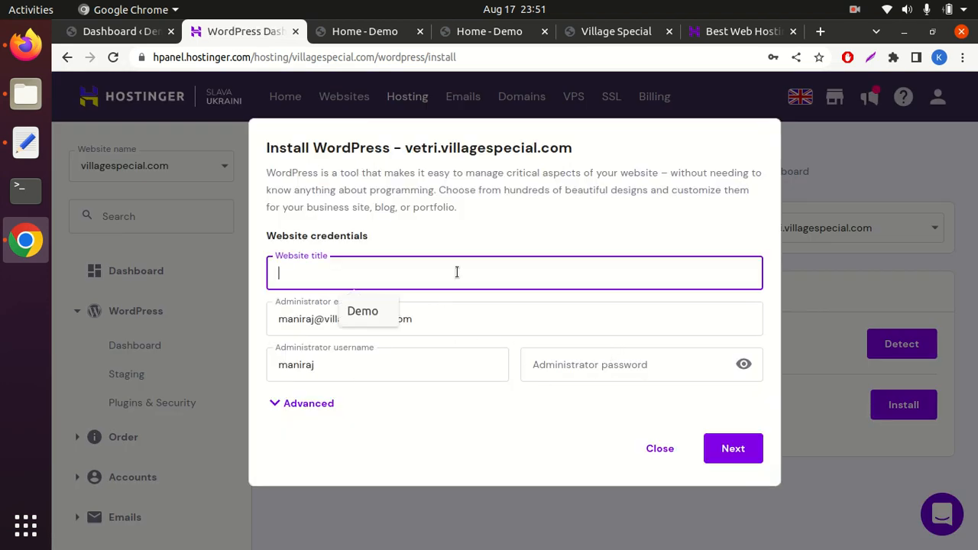
pyautogui.write('Ve')
pyautogui.press('Tab')
pyautogui.press('Tab')
pyautogui.press('Tab')
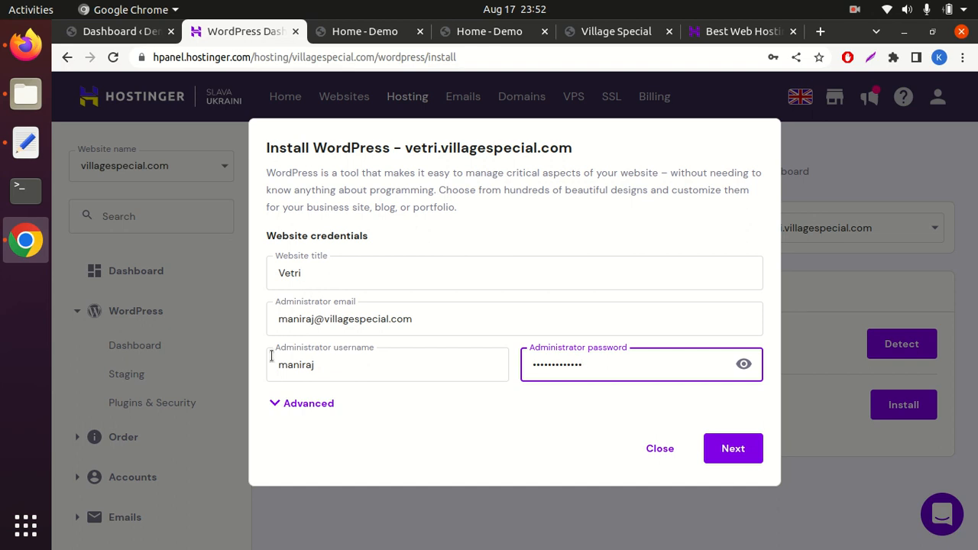
pyautogui.click(744, 365)
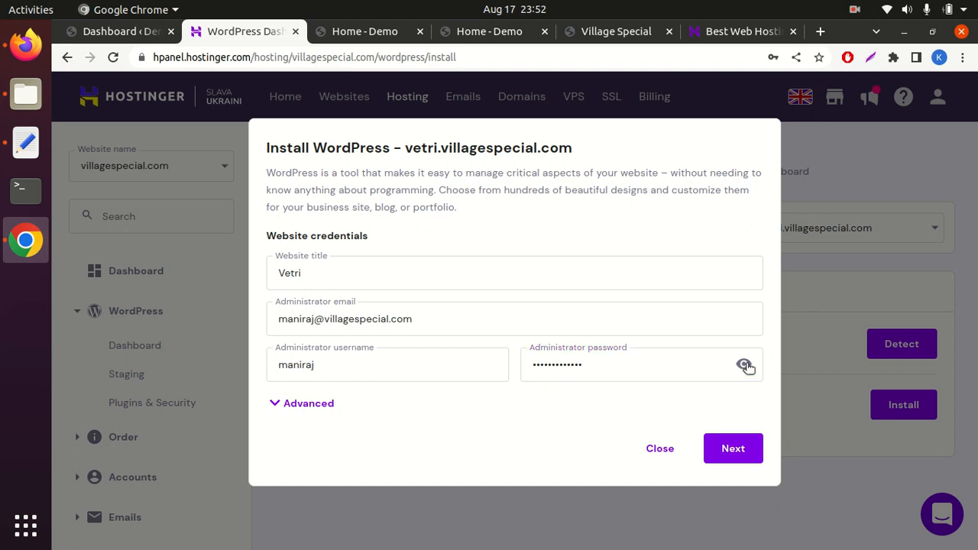
pyautogui.click(731, 447)
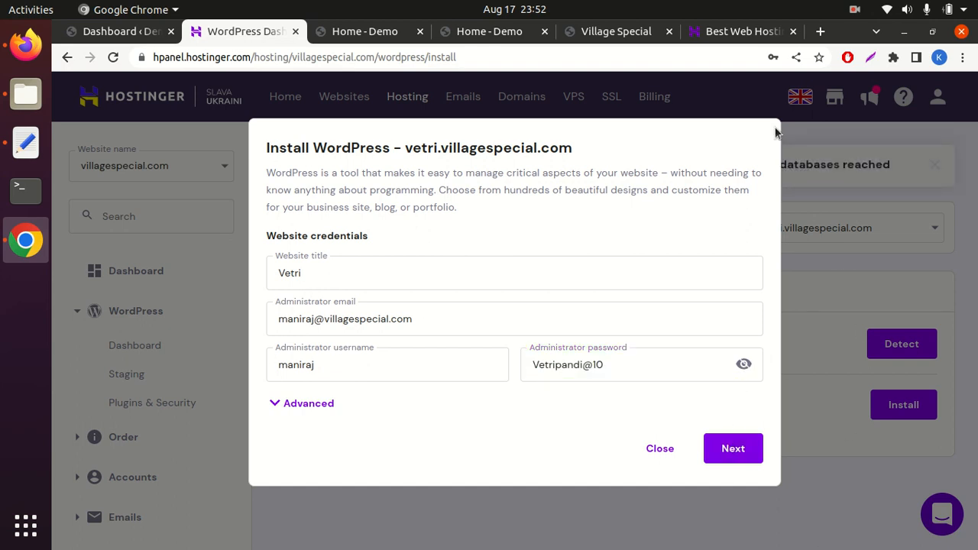
pyautogui.click(667, 449)
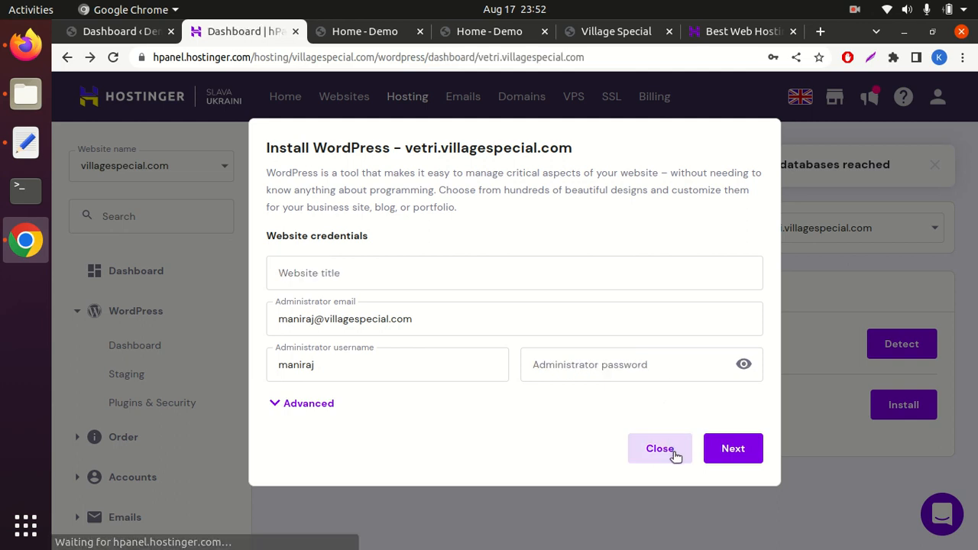
# Step: Go to the MySQL Databases page of the villagespecial.com hosting
pyautogui.click(861, 7)
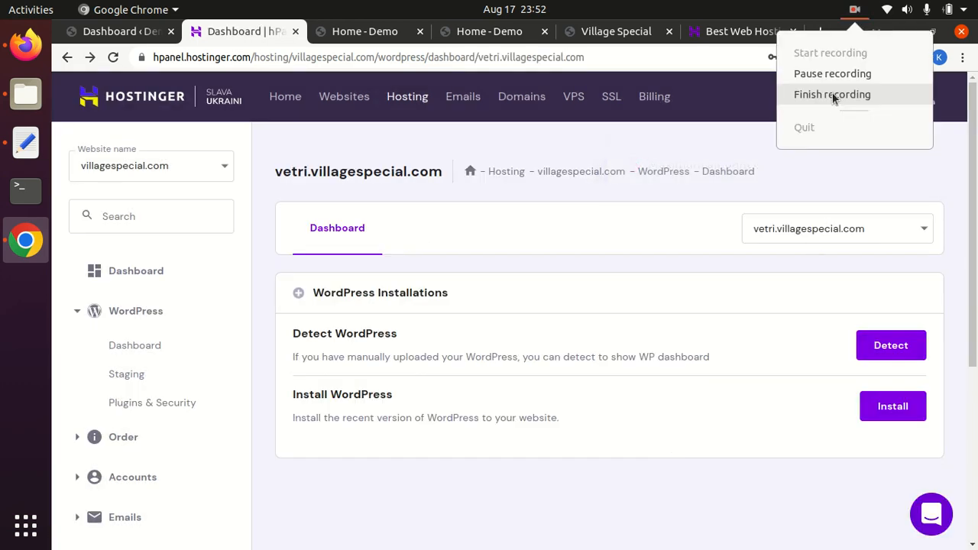
pyautogui.click(277, 99)
pyautogui.scroll(-1, 225, 271)
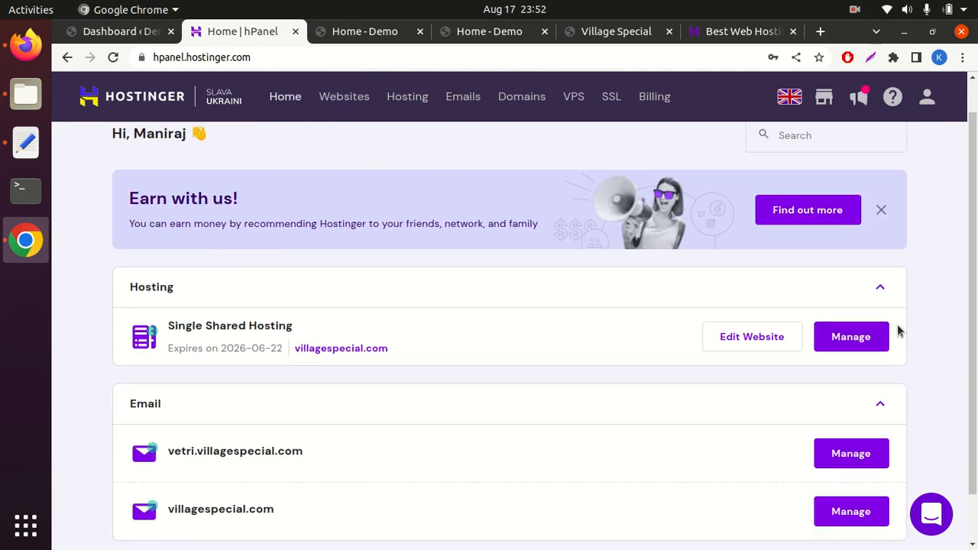
pyautogui.click(855, 336)
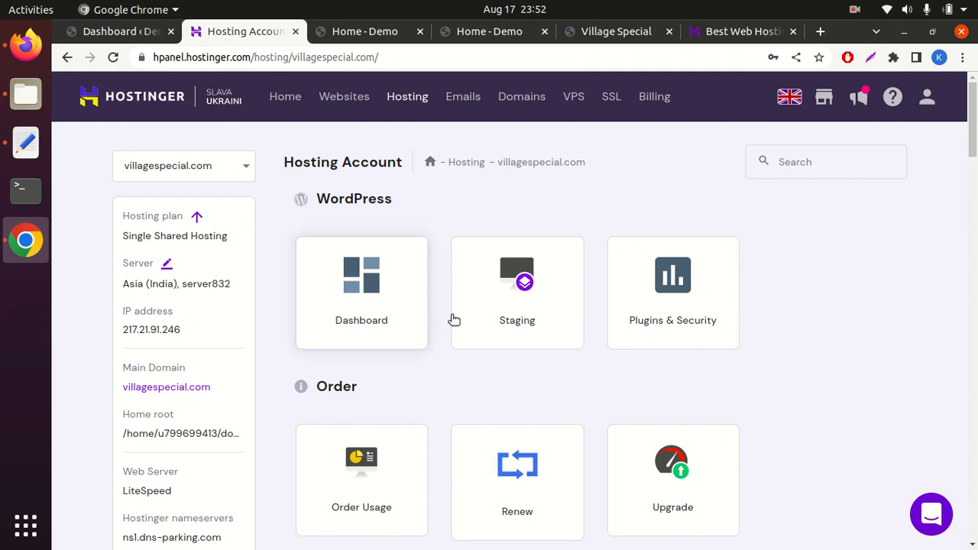
pyautogui.scroll(-10, 479, 330)
pyautogui.scroll(-7, 480, 334)
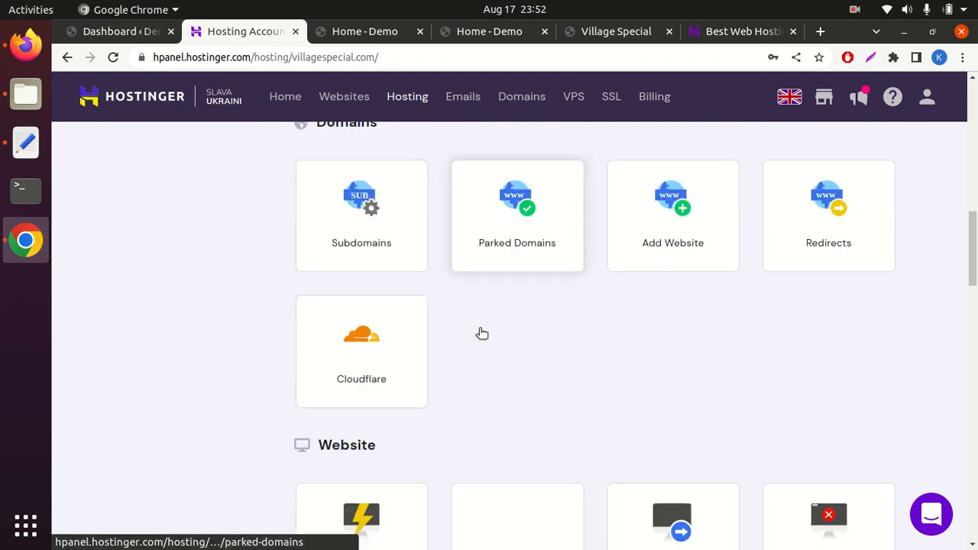
pyautogui.scroll(-11, 482, 333)
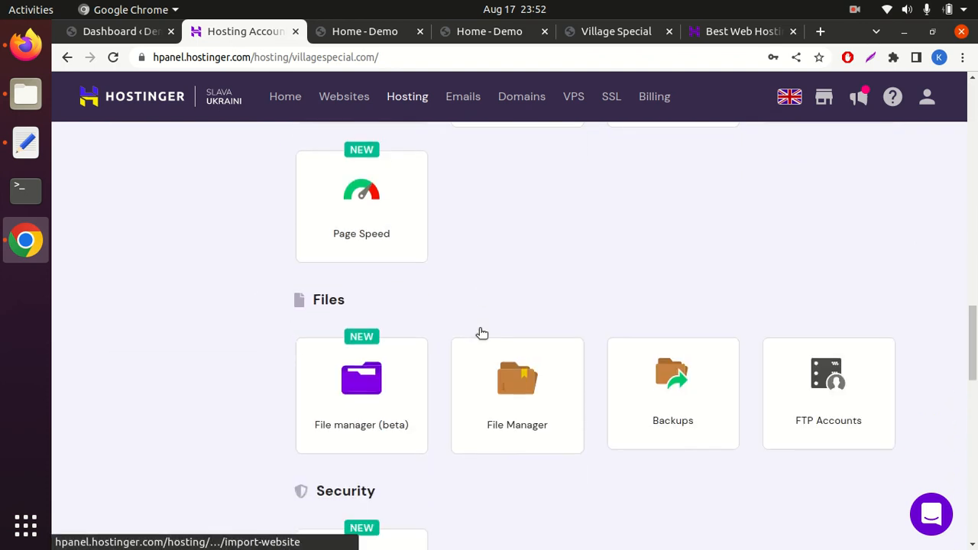
pyautogui.scroll(-4, 481, 332)
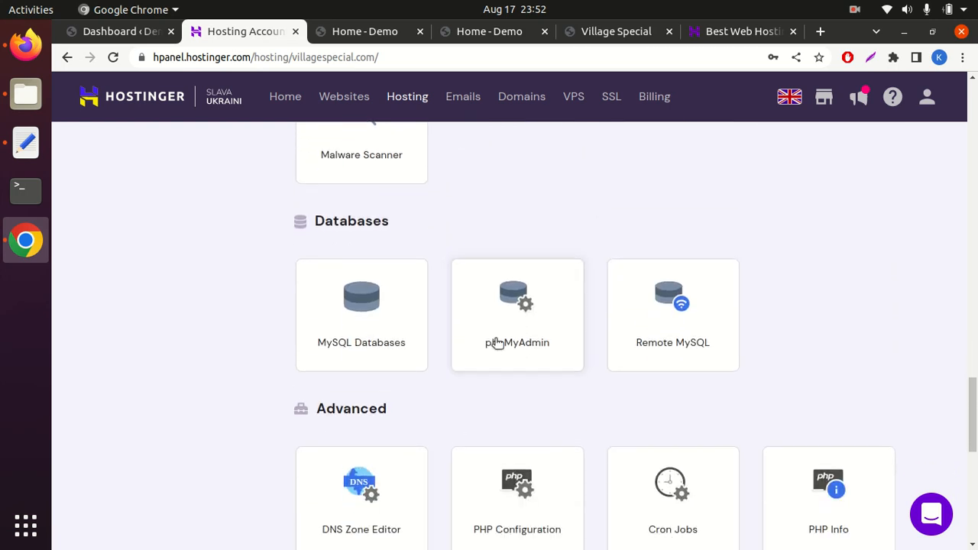
pyautogui.click(380, 320)
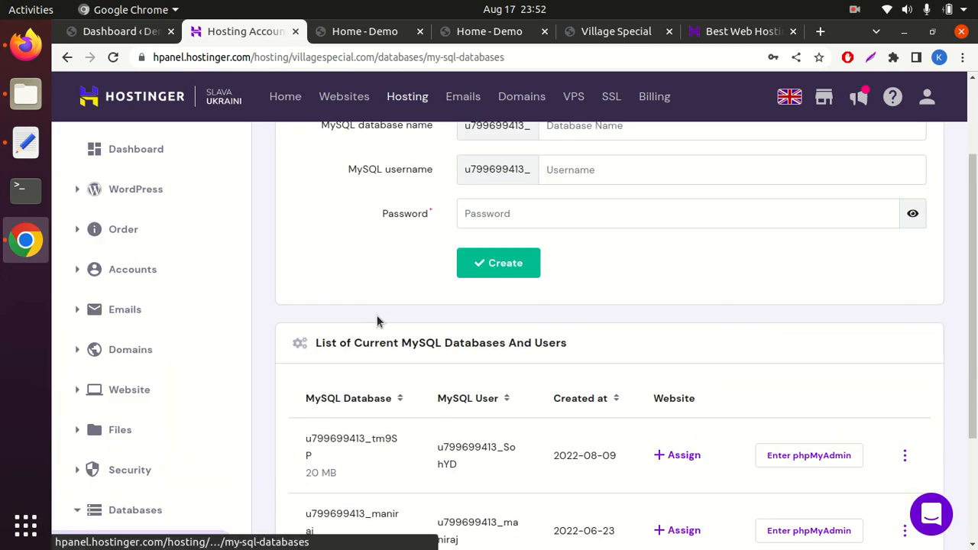
pyautogui.scroll(-4, 493, 317)
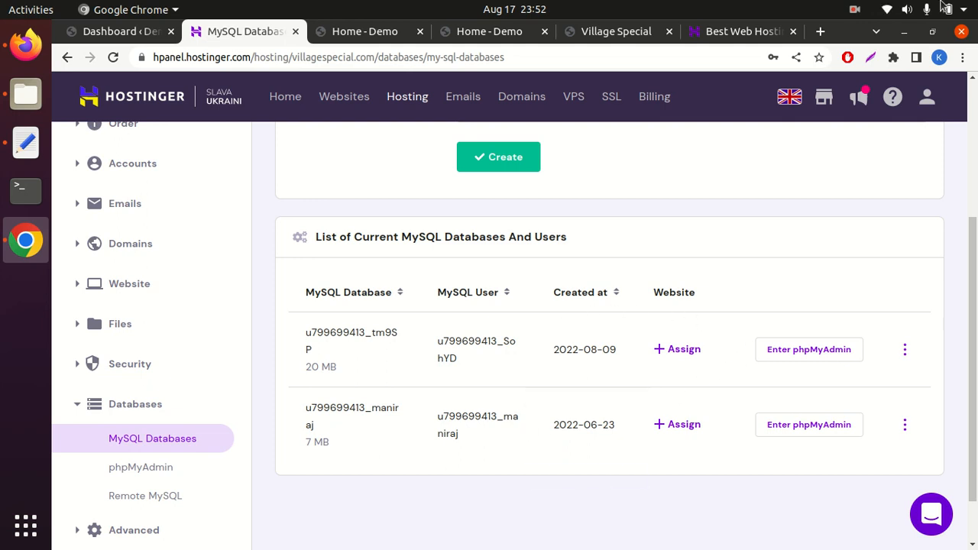
pyautogui.click(854, 9)
pyautogui.click(832, 74)
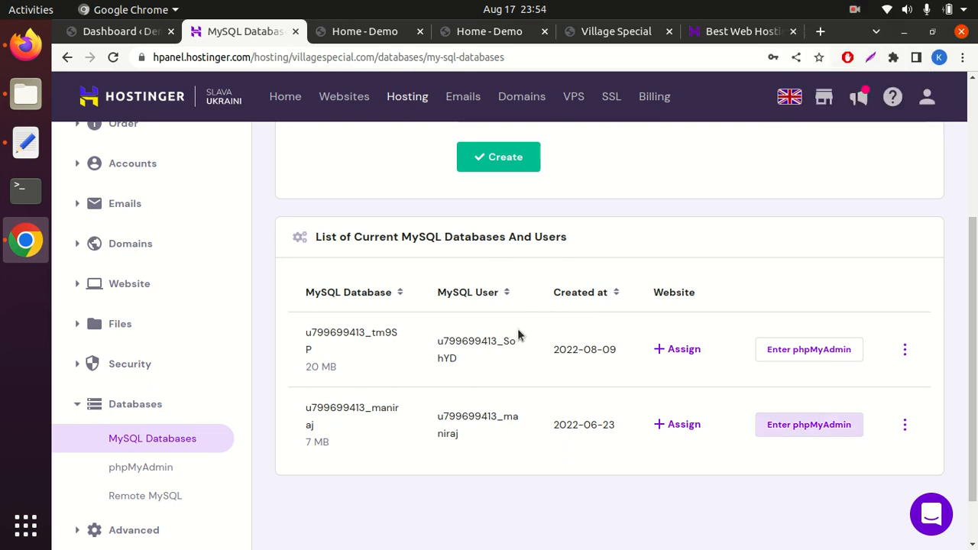
pyautogui.click(905, 349)
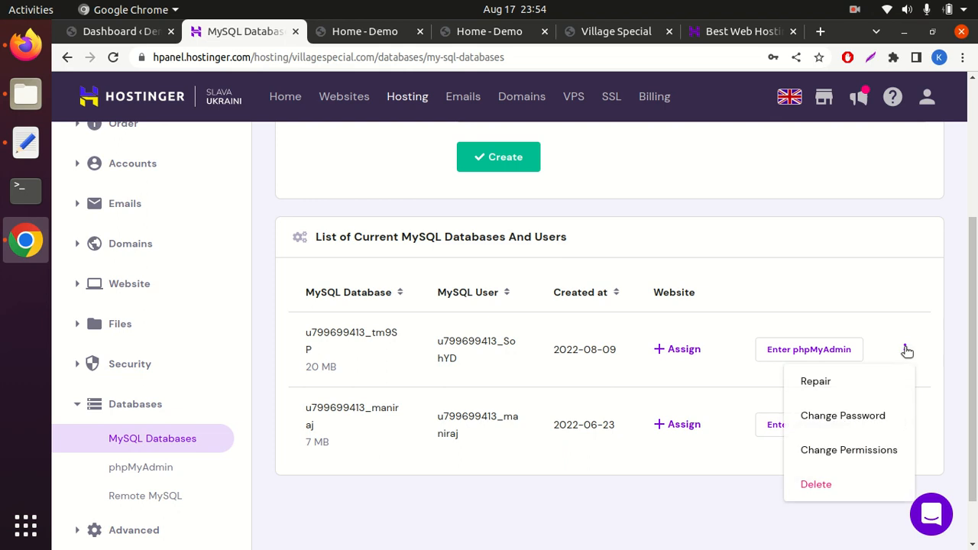
pyautogui.click(816, 485)
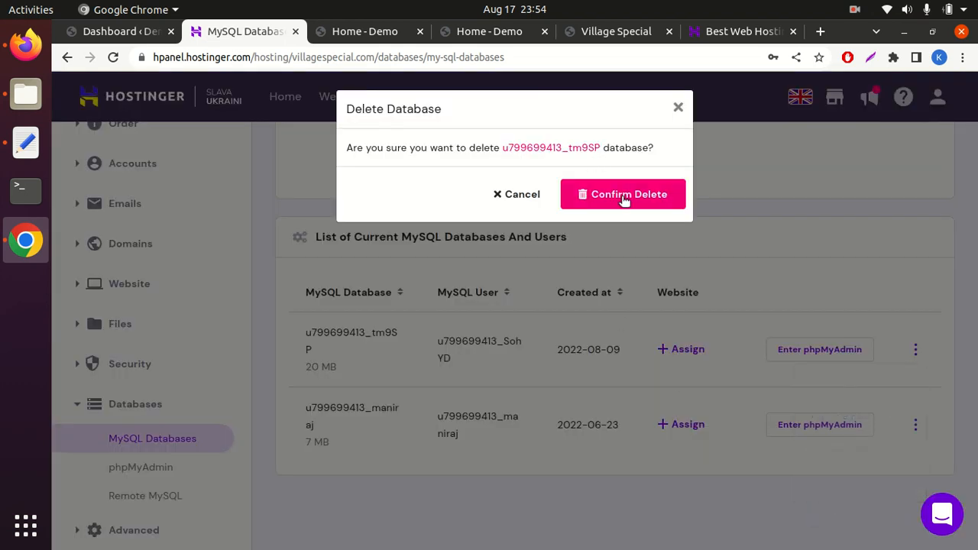
pyautogui.click(623, 196)
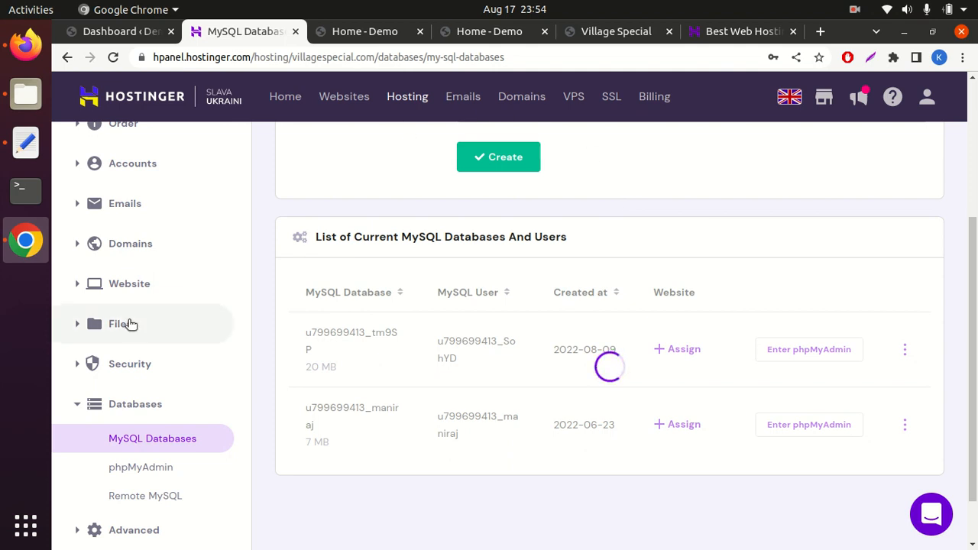
pyautogui.scroll(2, 153, 321)
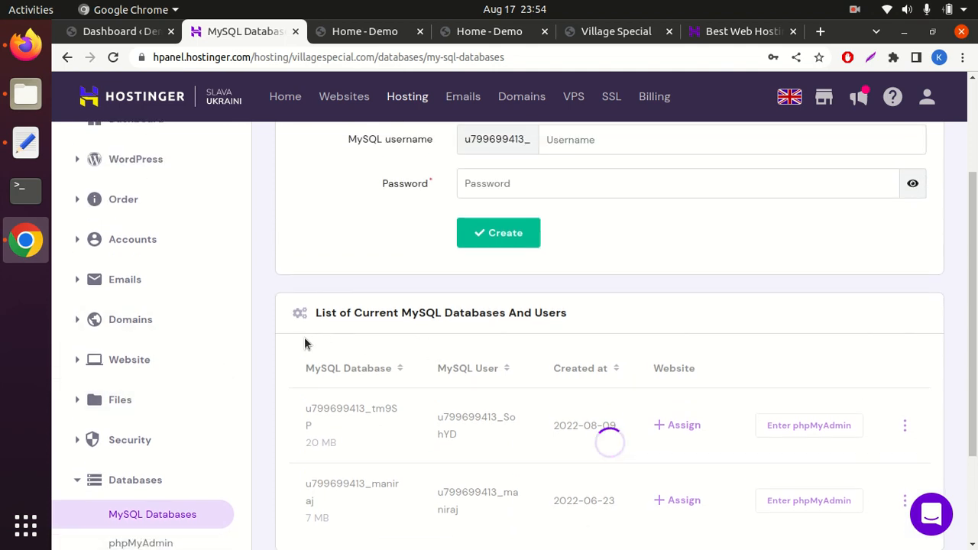
pyautogui.click(141, 165)
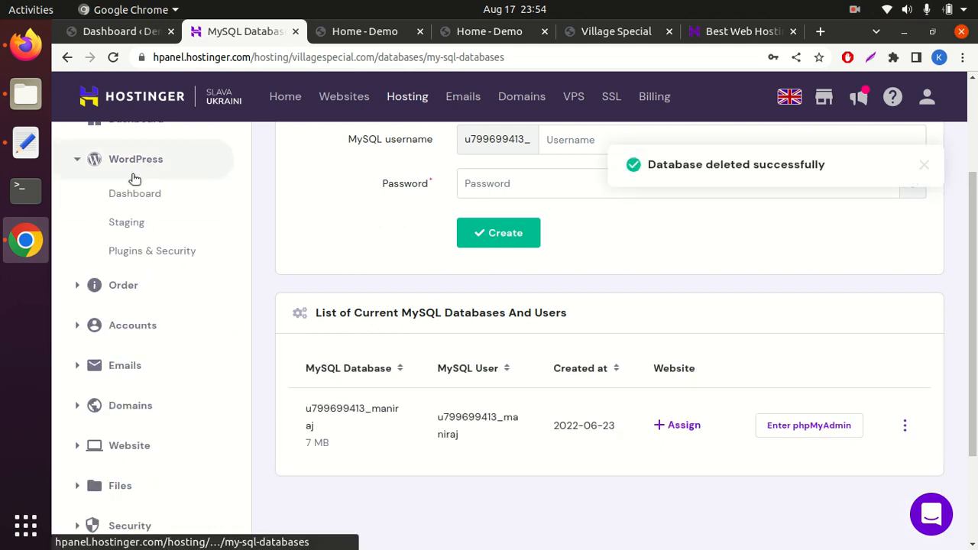
# Step: Open the WordPress dashboard and select vetri.villagespecial.com in the site dropdown
pyautogui.click(137, 194)
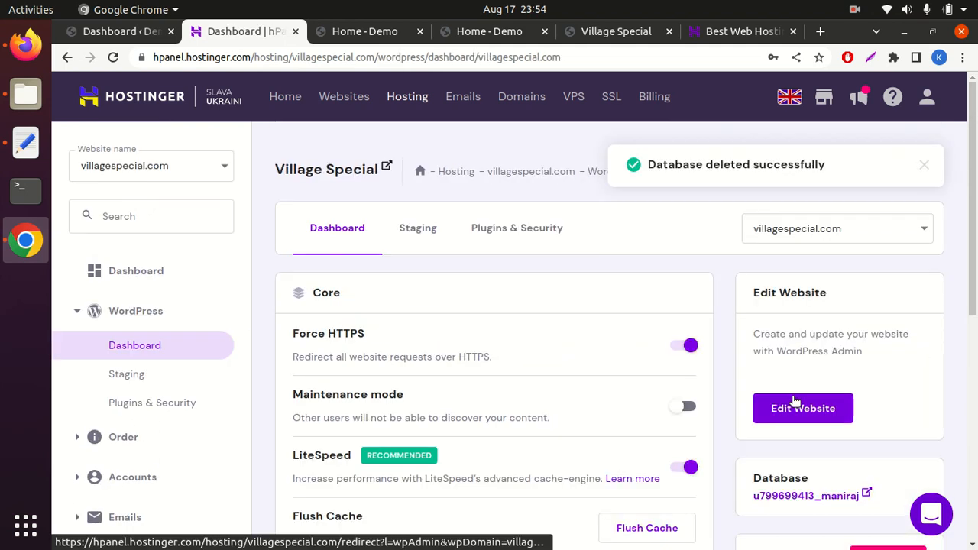
pyautogui.click(814, 229)
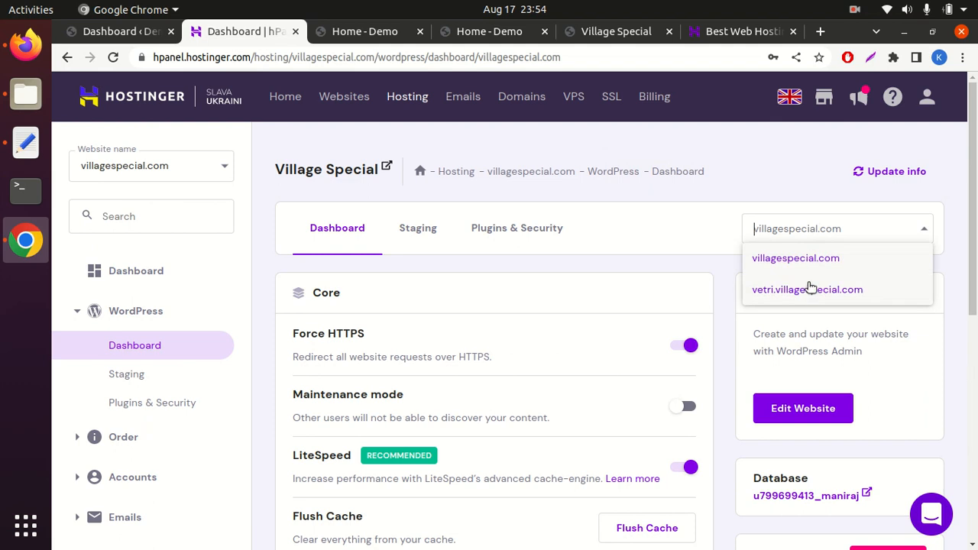
pyautogui.click(807, 288)
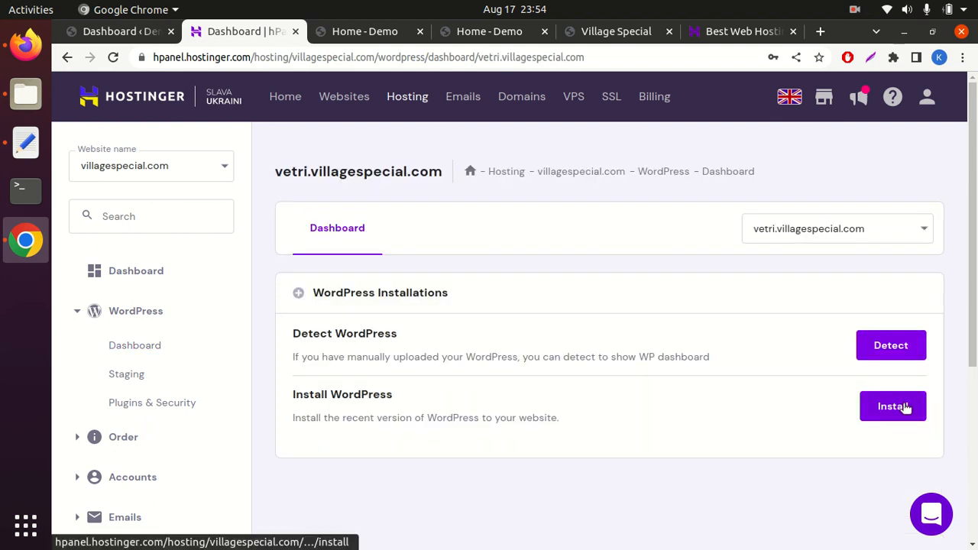
# Step: Install WordPress 6.0.1 in English with site title 'Vetri' and an administrator password
pyautogui.click(902, 406)
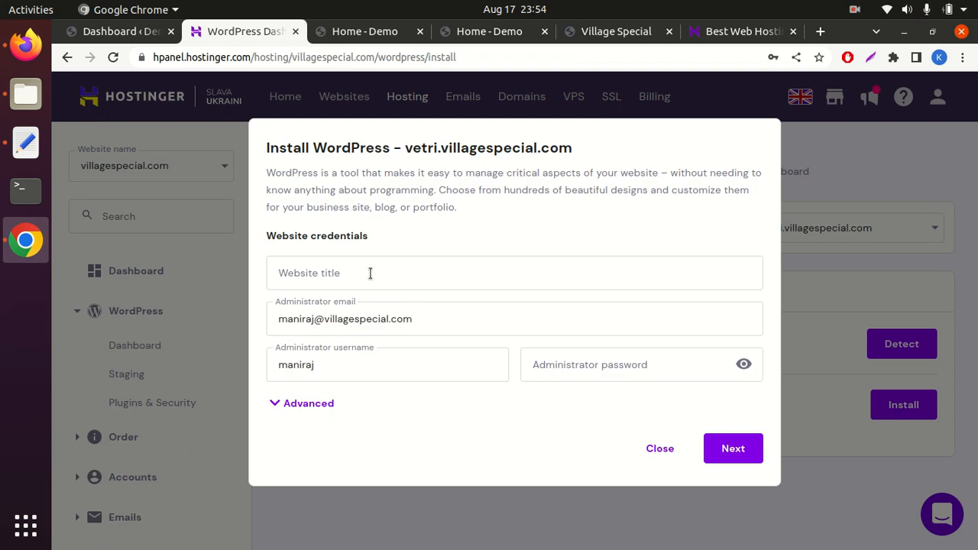
pyautogui.click(371, 273)
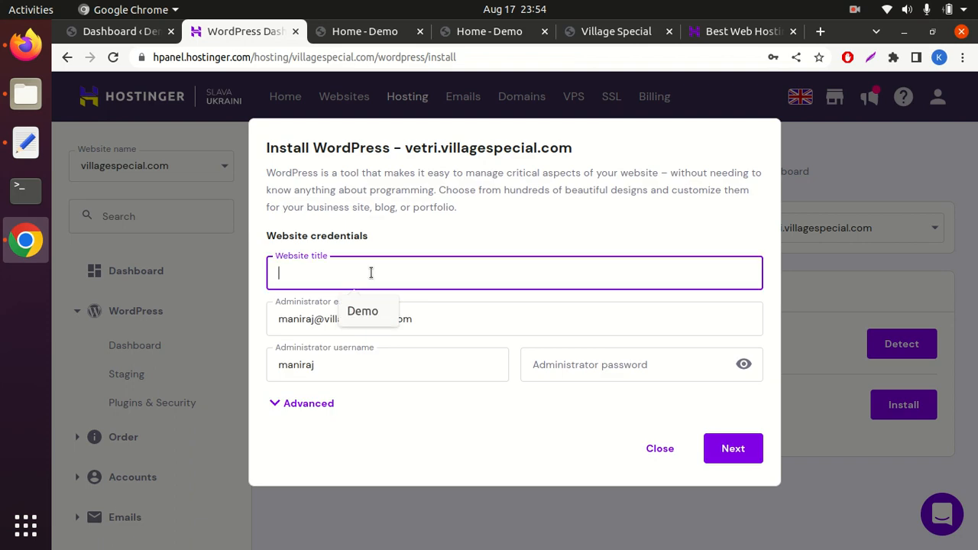
pyautogui.write('Vetri')
pyautogui.press('Tab')
pyautogui.press('Tab')
pyautogui.press('Tab')
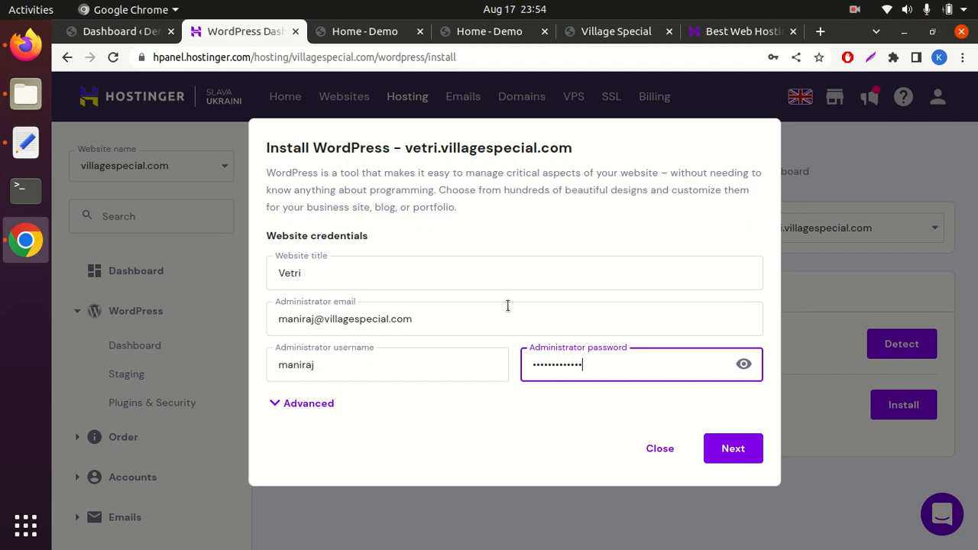
pyautogui.click(745, 365)
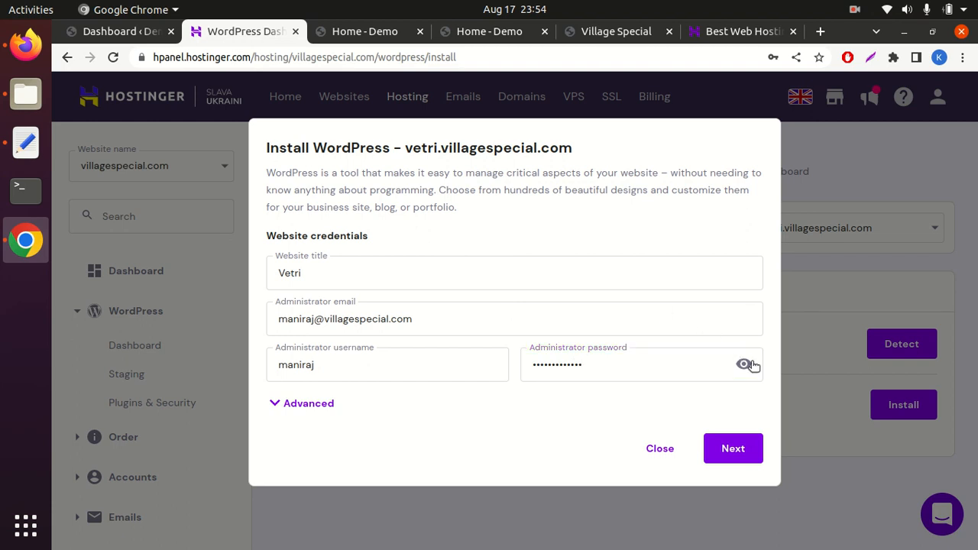
pyautogui.click(729, 447)
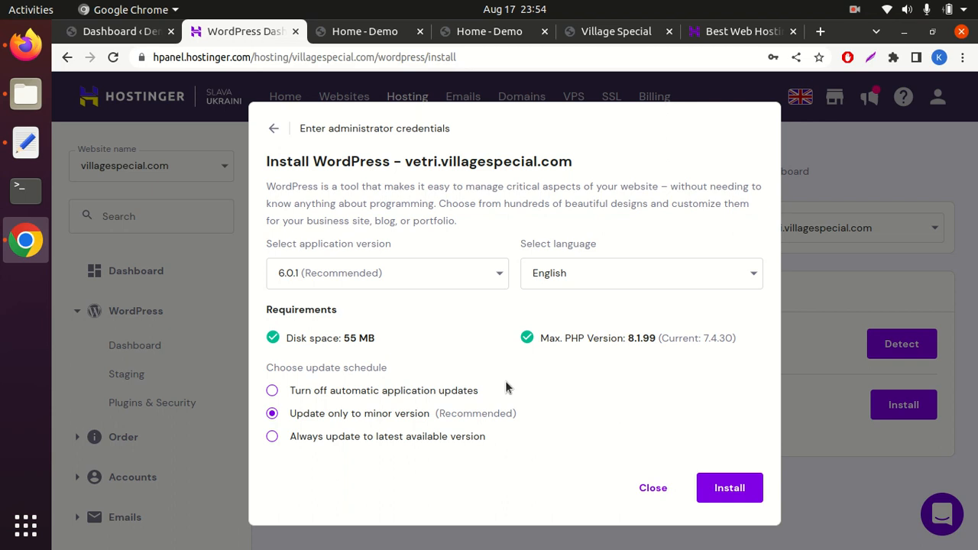
pyautogui.click(729, 488)
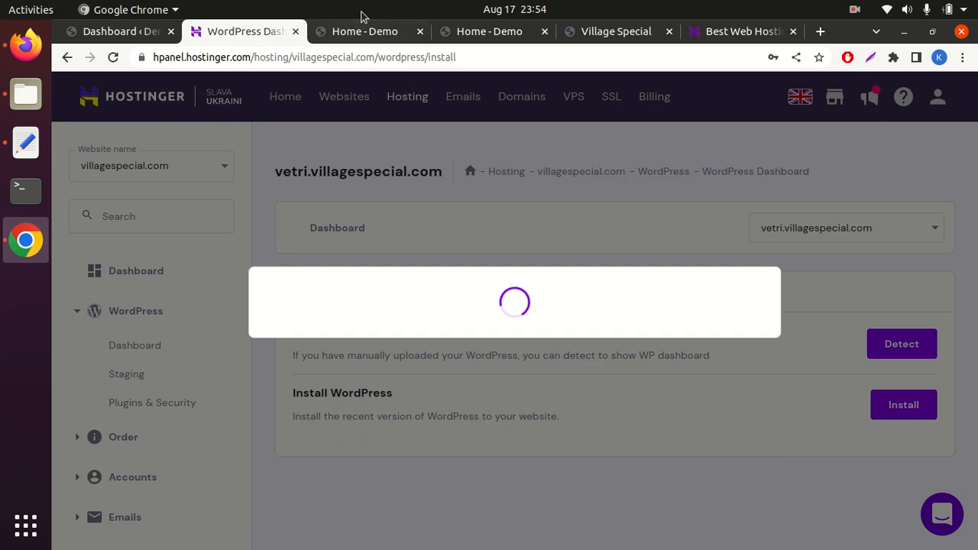
# Step: Reload and close the Home - Demo tabs and reload the Village Special page
pyautogui.click(369, 35)
pyautogui.press('Return')
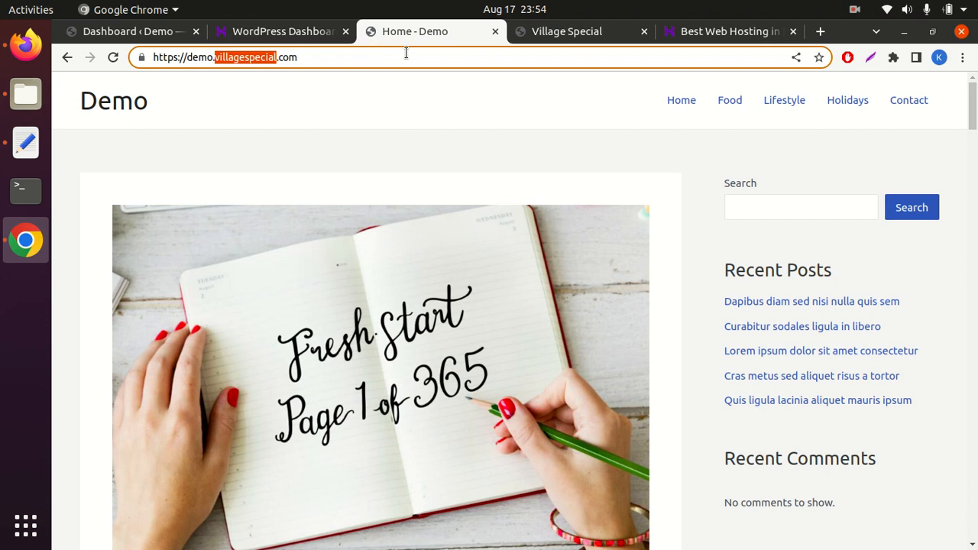
pyautogui.hotkey('ctrl', 'w')
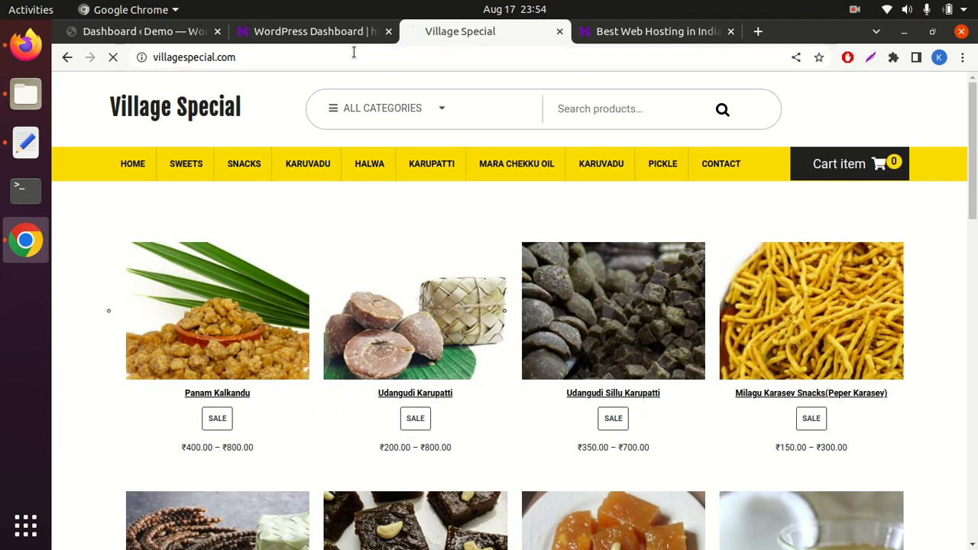
pyautogui.press('Return')
pyautogui.click(335, 34)
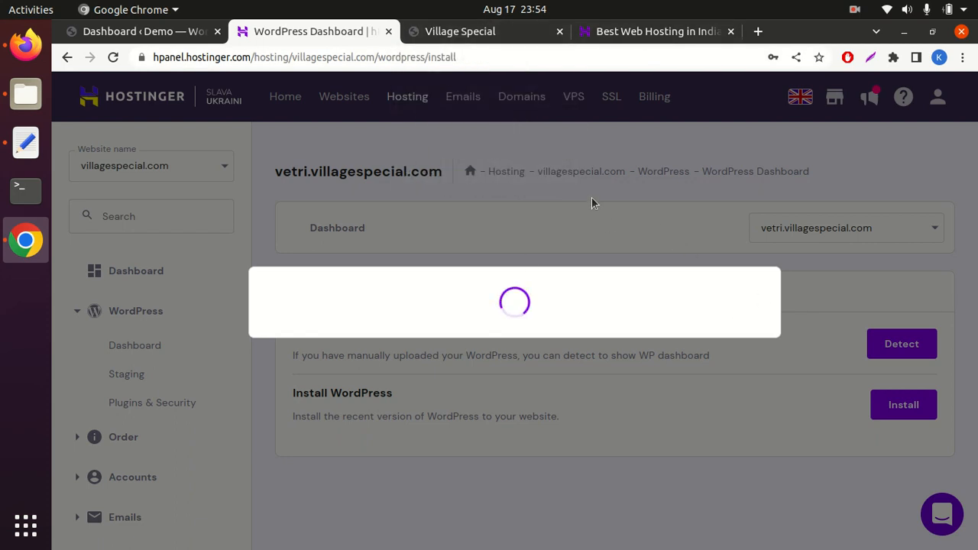
# Step: Enter vetri.villagespecial.com in the Hostinger pricing tab's address bar
pyautogui.click(646, 32)
pyautogui.click(369, 59)
pyautogui.write('vetr')
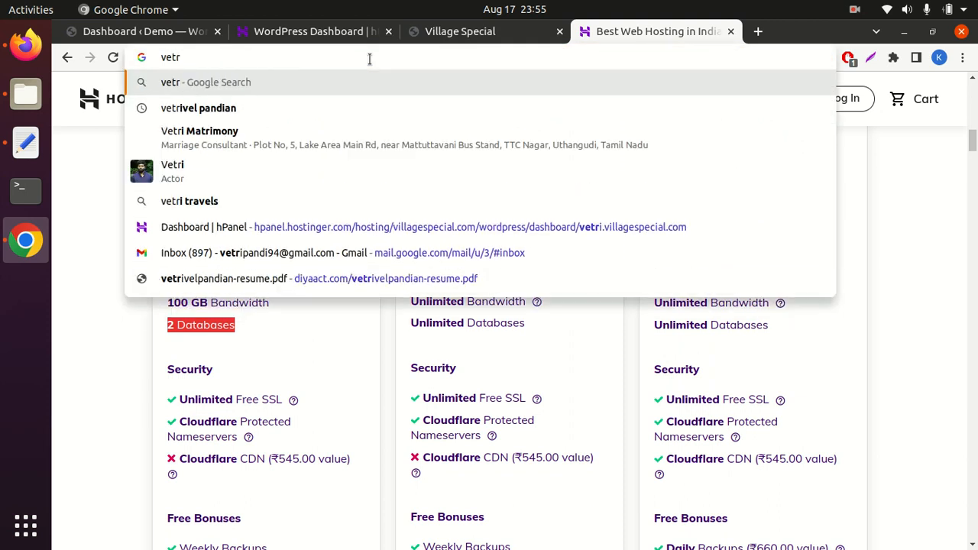
pyautogui.write('i.vill')
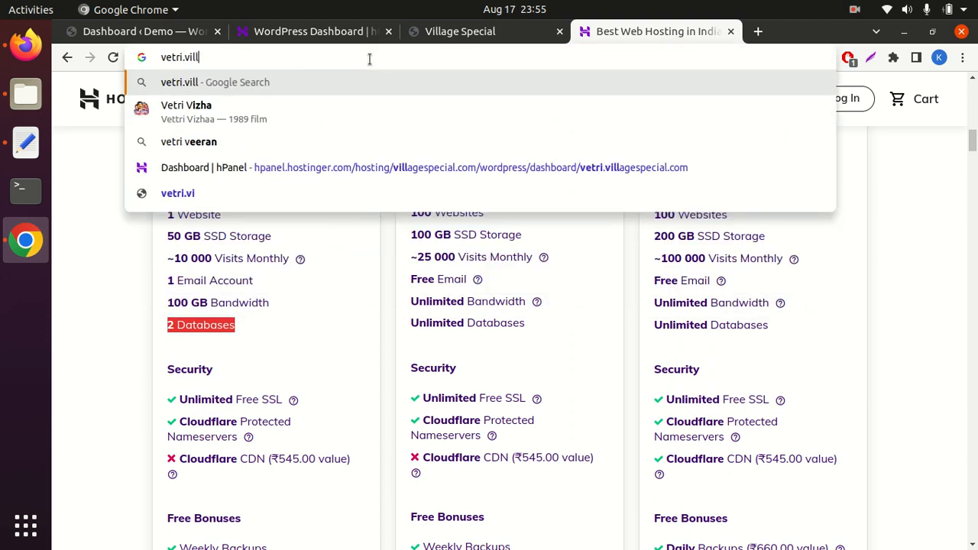
pyautogui.hotkey('ctrl', 'a')
pyautogui.write('vi')
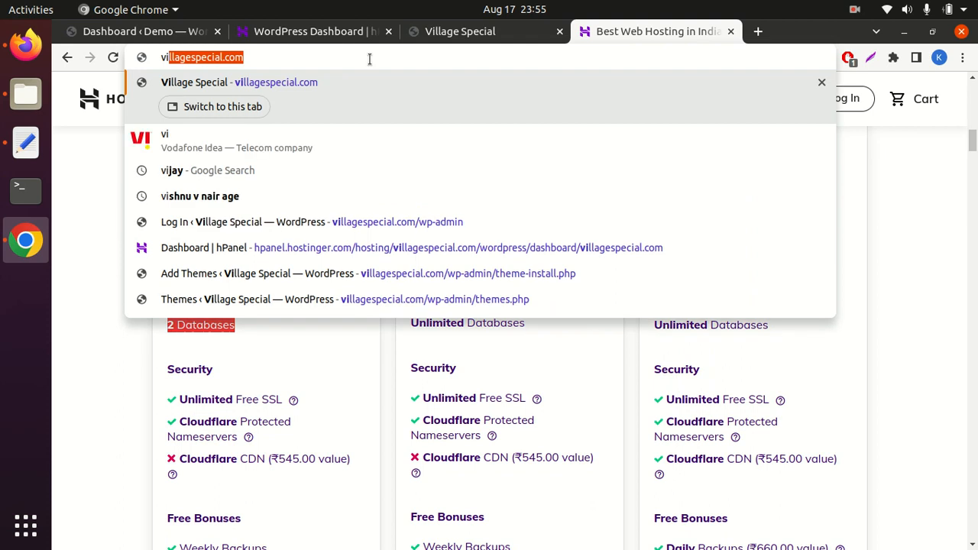
pyautogui.press('Left')
pyautogui.press('Left')
pyautogui.write('vetri.')
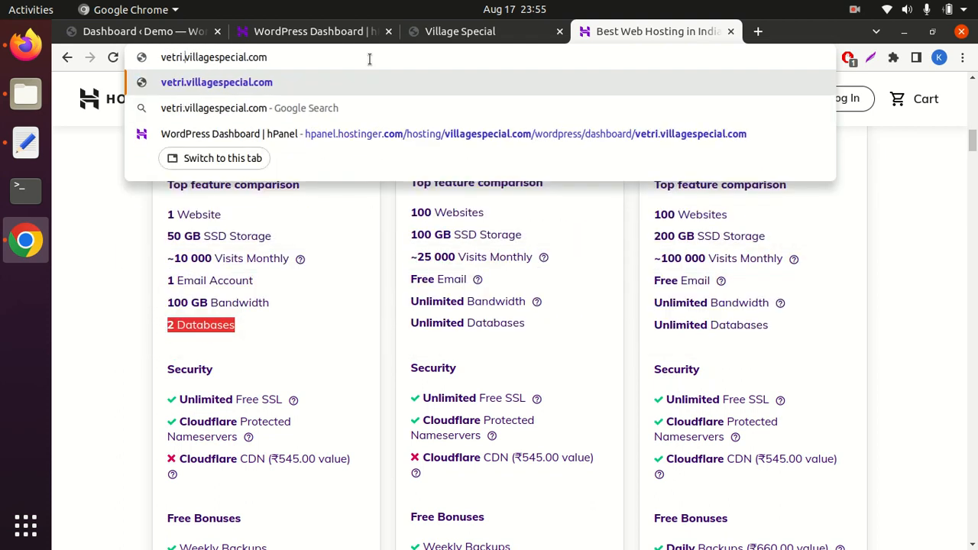
pyautogui.hotkey('ctrl', 'Tab')
# Step: Load vetri.villagespecial.com/wp-admin while confirming in hPanel that the installation finished
pyautogui.click(298, 31)
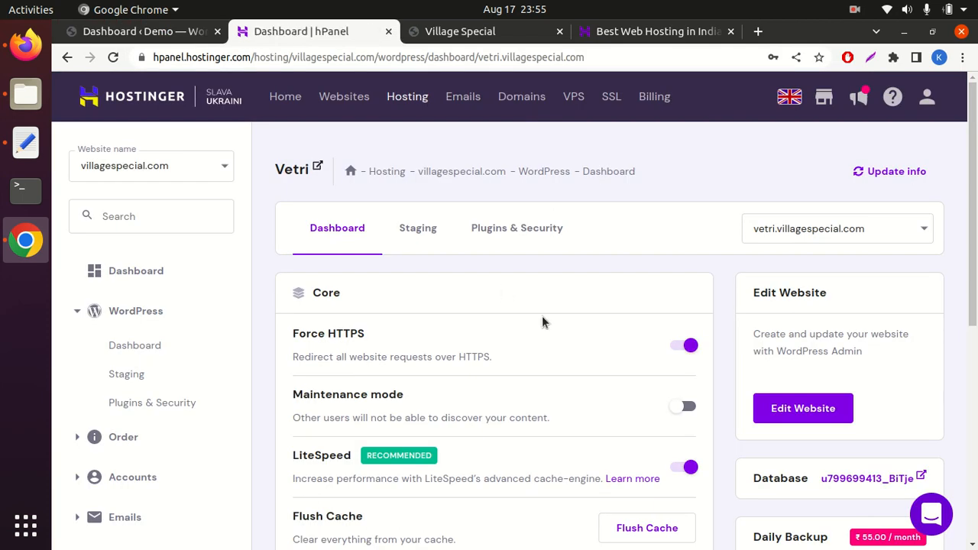
pyautogui.scroll(-2, 701, 379)
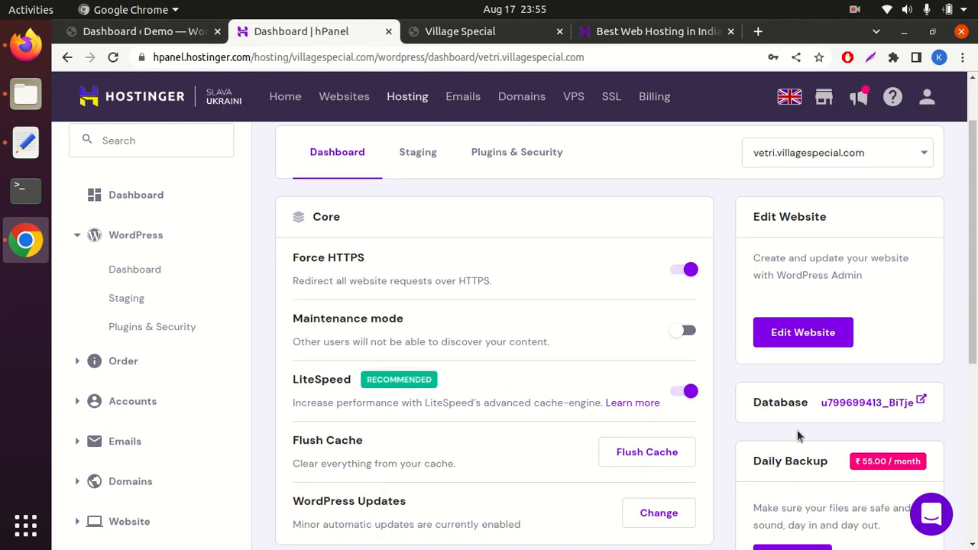
pyautogui.click(827, 345)
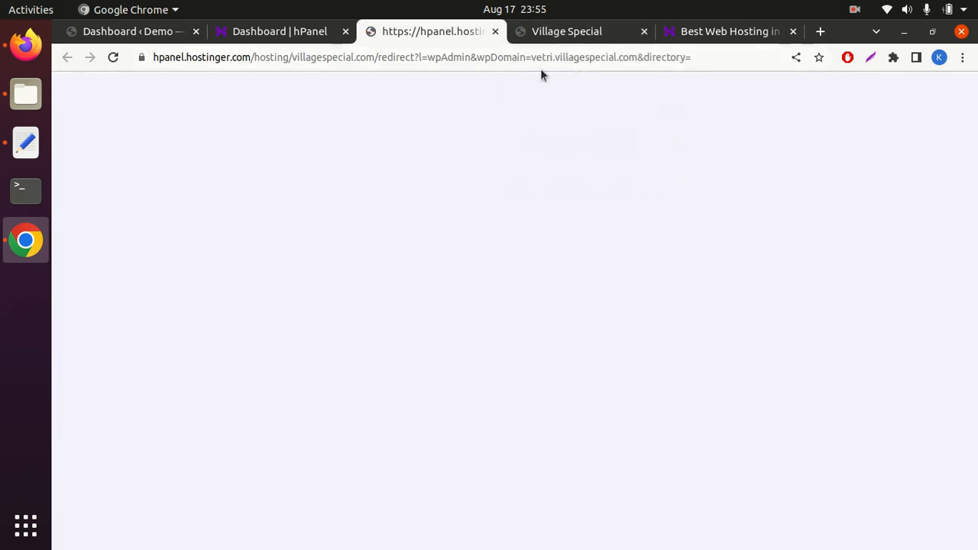
pyautogui.click(711, 33)
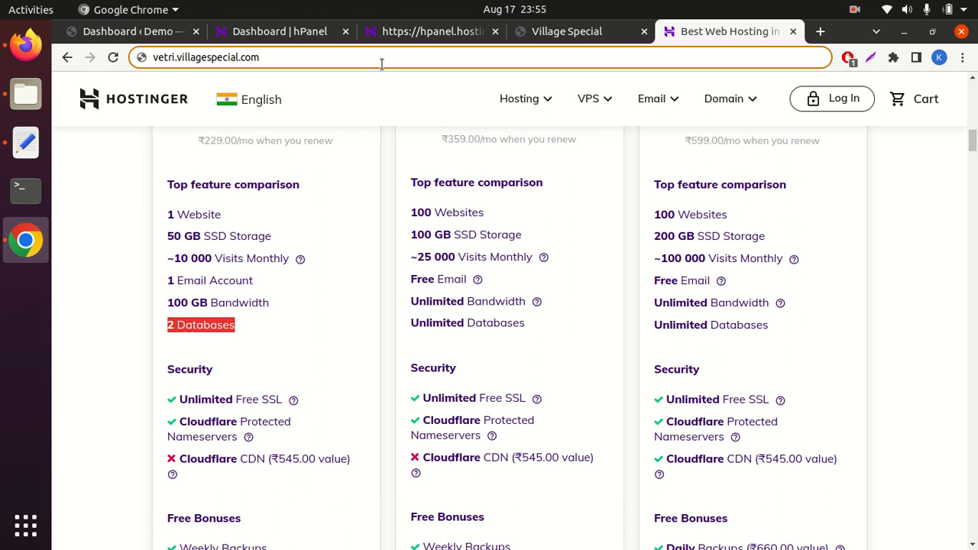
pyautogui.write('/wp-admi')
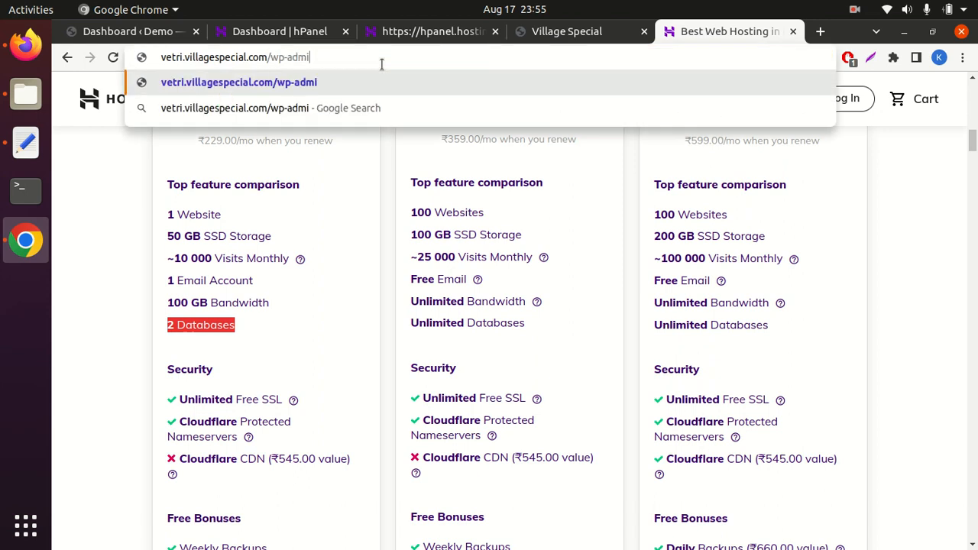
pyautogui.write('n')
pyautogui.press('Return')
pyautogui.click(447, 31)
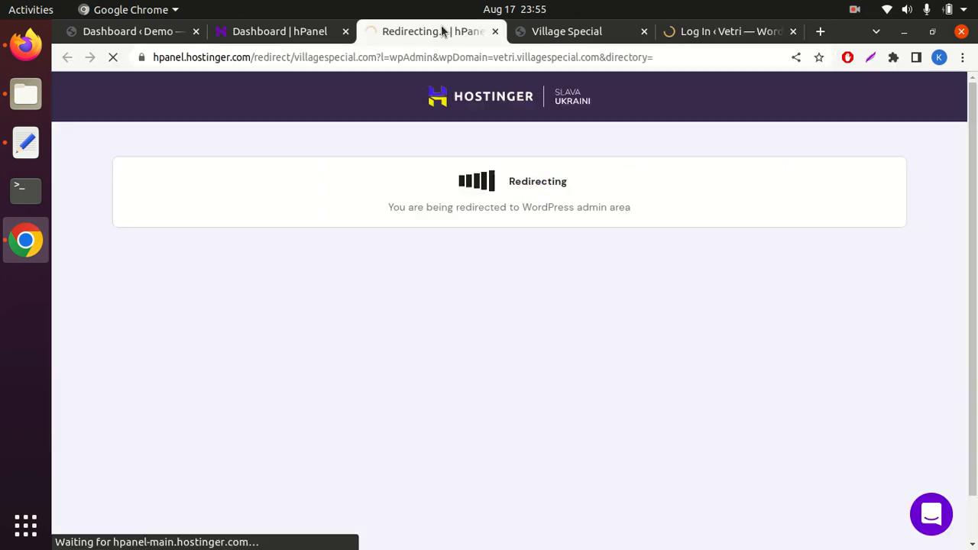
pyautogui.click(298, 34)
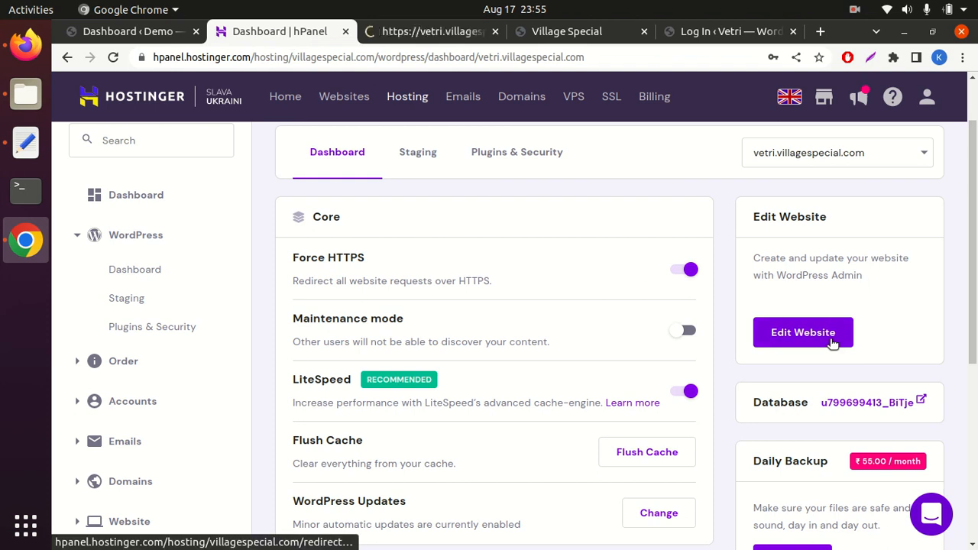
# Step: Log in to the Vetri WordPress admin with the autofilled username and the account password
pyautogui.click(406, 30)
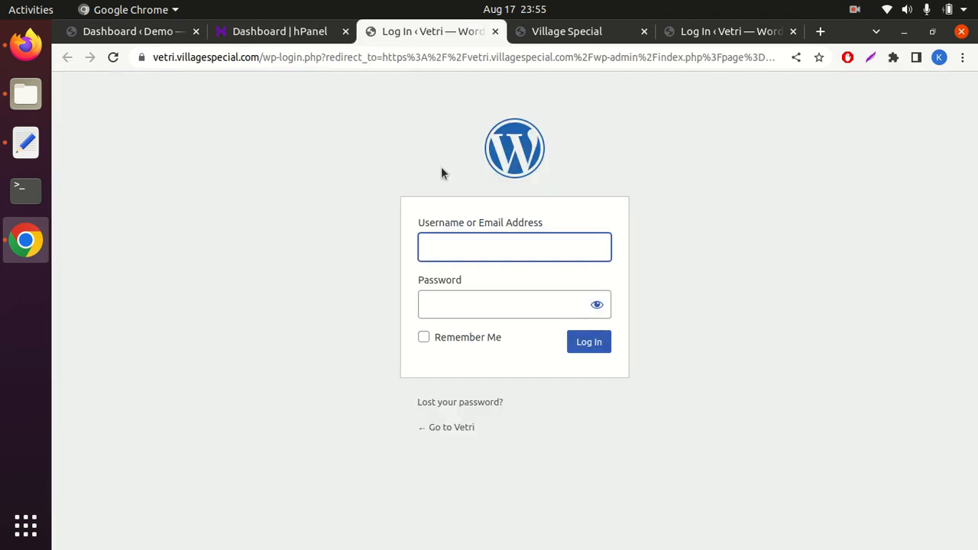
pyautogui.write('man')
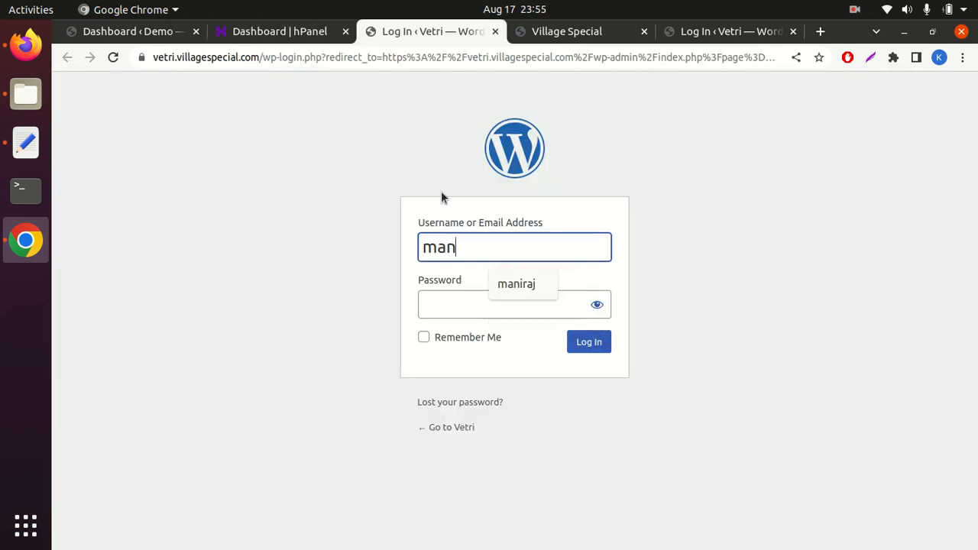
pyautogui.press('Down')
pyautogui.press('Return')
pyautogui.press('Tab')
pyautogui.write('******')
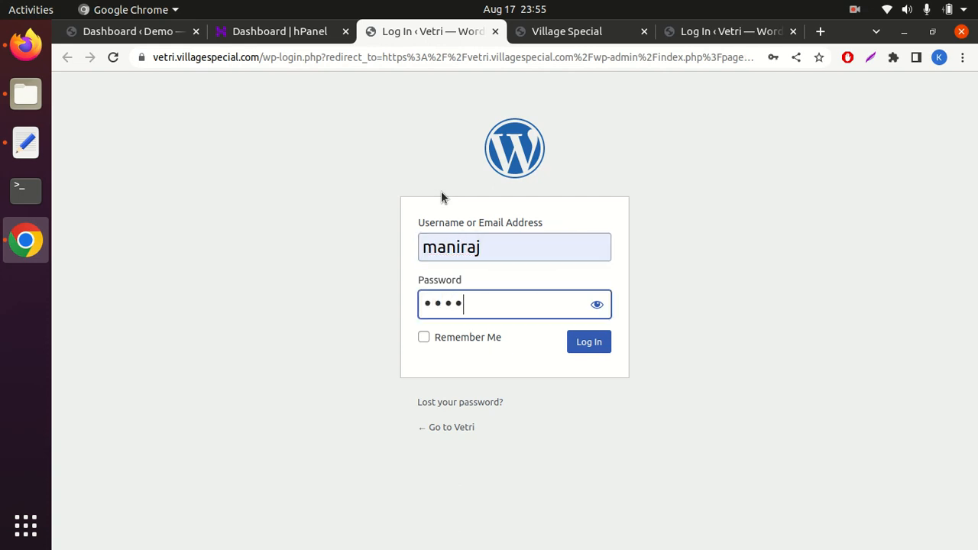
pyautogui.write('*******')
pyautogui.click(596, 306)
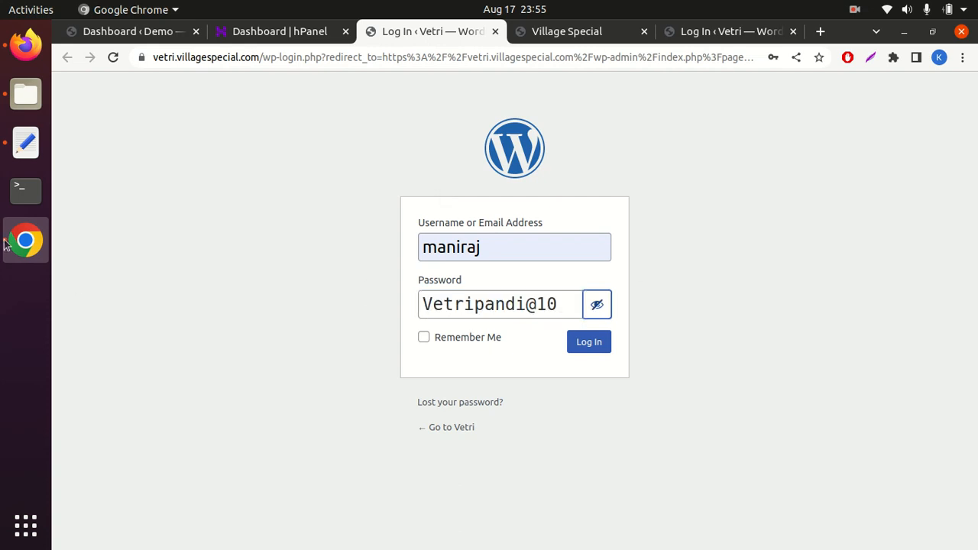
pyautogui.click(25, 142)
pyautogui.hotkey('shift', 'Left')
pyautogui.hotkey('shift', 'Left')
pyautogui.hotkey('shift', 'Left')
pyautogui.hotkey('shift', 'Left')
pyautogui.hotkey('shift', 'Left')
pyautogui.hotkey('shift', 'Left')
pyautogui.hotkey('shift', 'Left')
pyautogui.hotkey('shift', 'Left')
pyautogui.hotkey('shift', 'Left')
pyautogui.hotkey('shift', 'Left')
pyautogui.hotkey('shift', 'Left')
pyautogui.hotkey('shift', 'Left')
pyautogui.hotkey('shift', 'Left')
pyautogui.hotkey('shift', 'Left')
pyautogui.hotkey('shift', 'Left')
pyautogui.hotkey('shift', 'Left')
pyautogui.hotkey('shift', 'Left')
pyautogui.hotkey('shift', 'Left')
pyautogui.hotkey('shift', 'Left')
pyautogui.hotkey('shift', 'Left')
pyautogui.hotkey('shift', 'Left')
pyautogui.hotkey('shift', 'Left')
pyautogui.hotkey('shift', 'Left')
pyautogui.hotkey('shift', 'Left')
pyautogui.hotkey('shift', 'Left')
pyautogui.hotkey('shift', 'Left')
pyautogui.hotkey('alt', 'Tab')
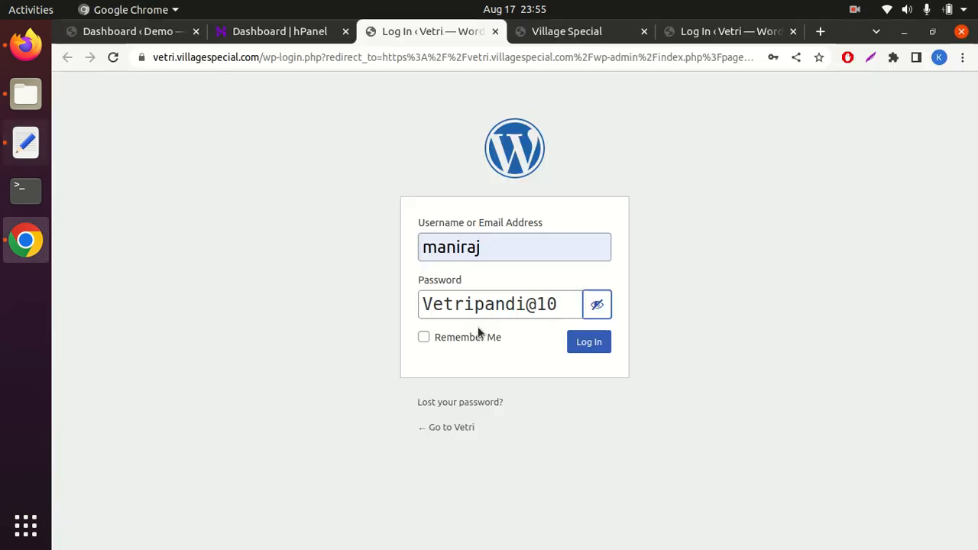
pyautogui.click(596, 347)
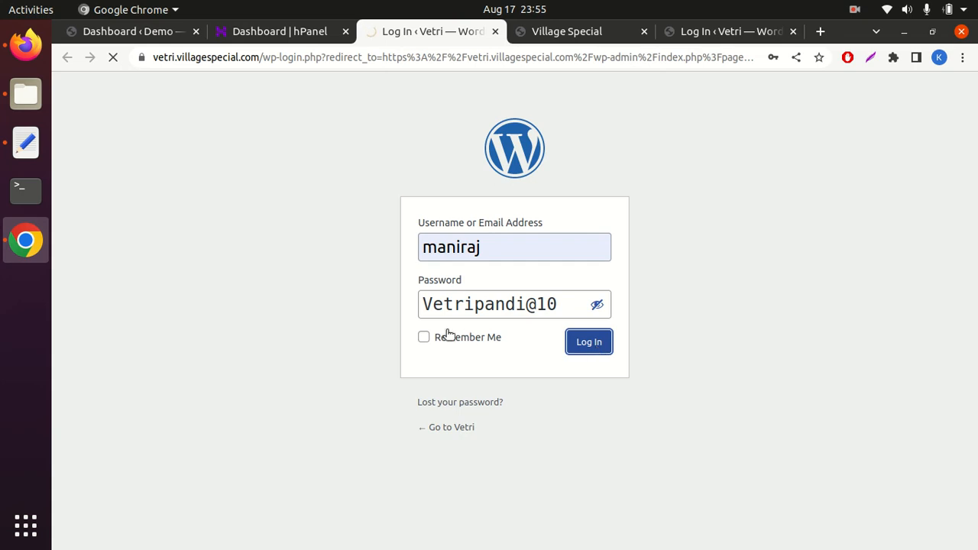
pyautogui.click(774, 37)
# Step: Decline Chrome's password save, review the installed plugins, and open Appearance > Themes
pyautogui.click(791, 33)
pyautogui.click(511, 37)
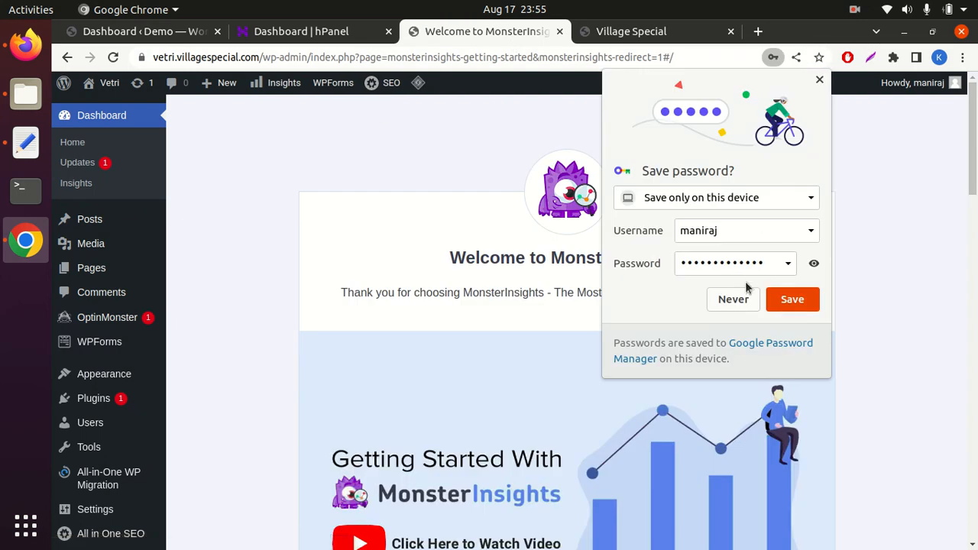
pyautogui.click(733, 300)
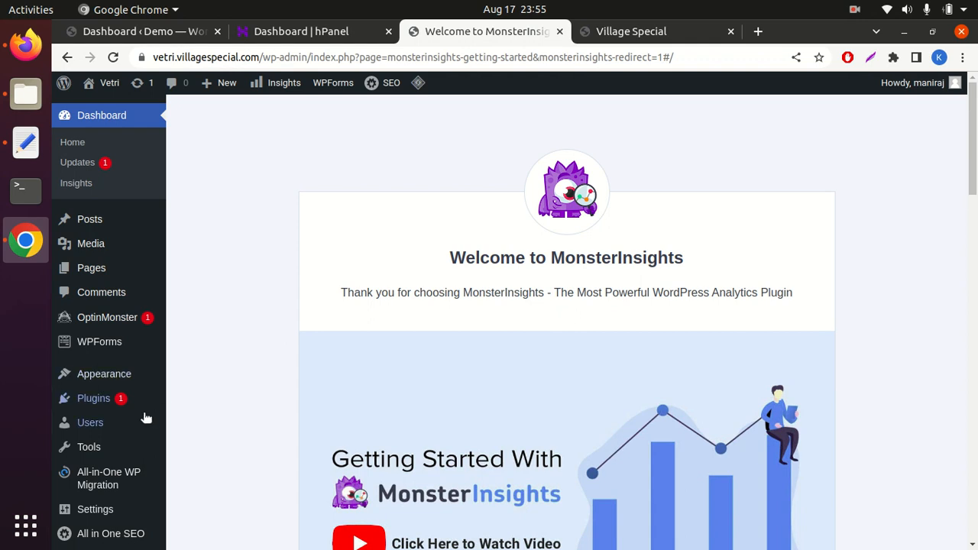
pyautogui.click(95, 403)
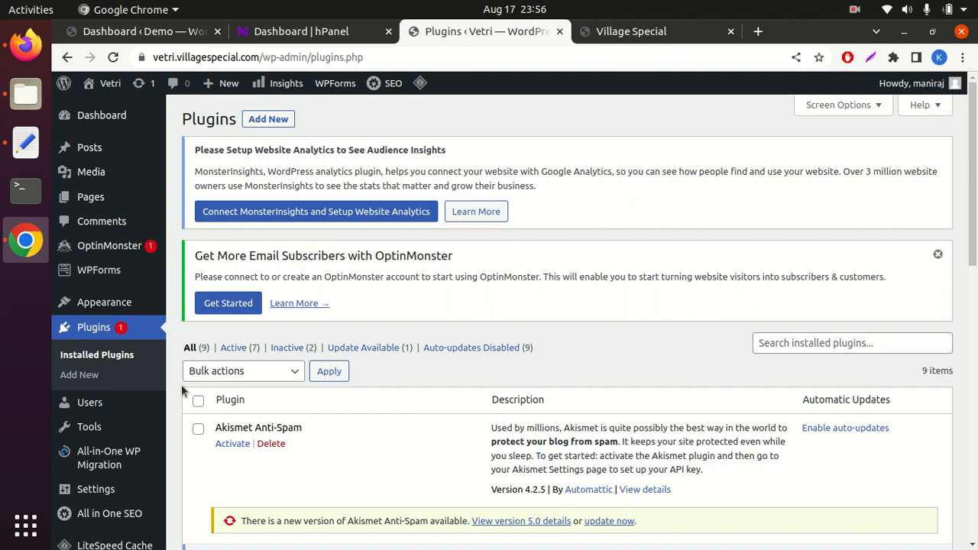
pyautogui.scroll(-3, 91, 347)
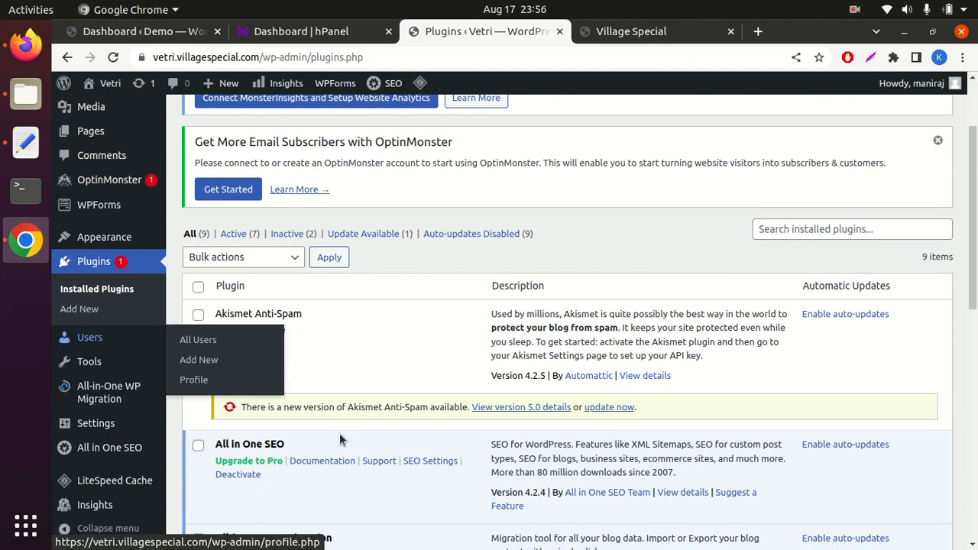
pyautogui.scroll(-3, 327, 419)
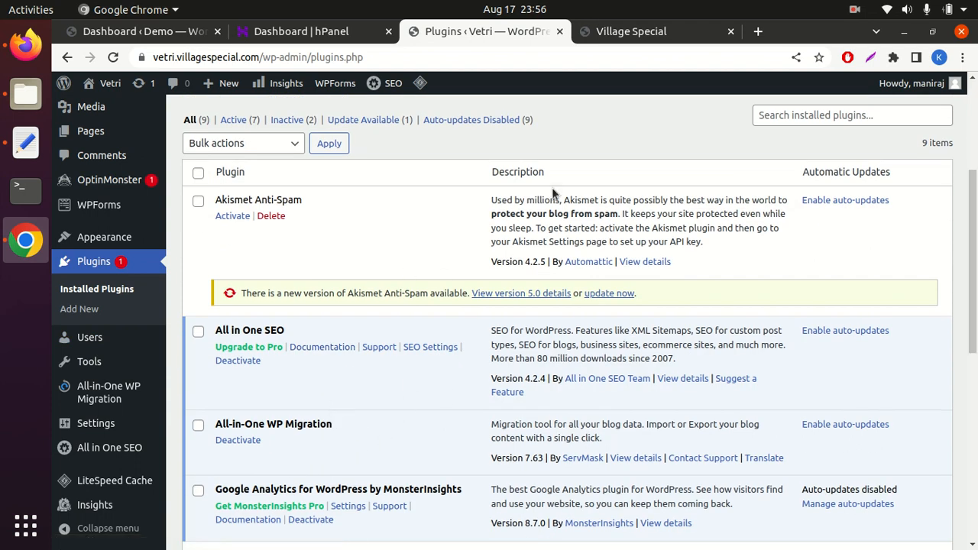
pyautogui.scroll(-2, 106, 385)
pyautogui.scroll(4, 135, 444)
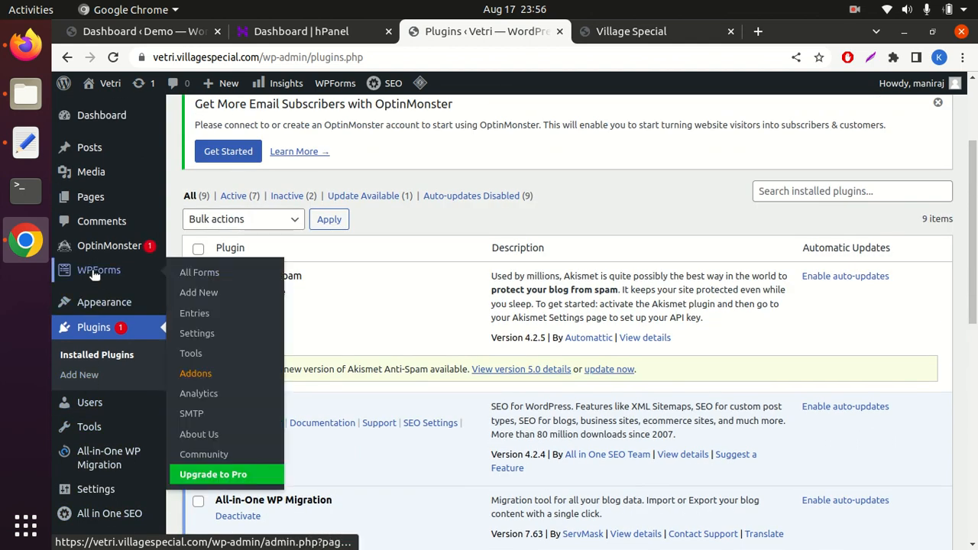
pyautogui.moveTo(107, 302)
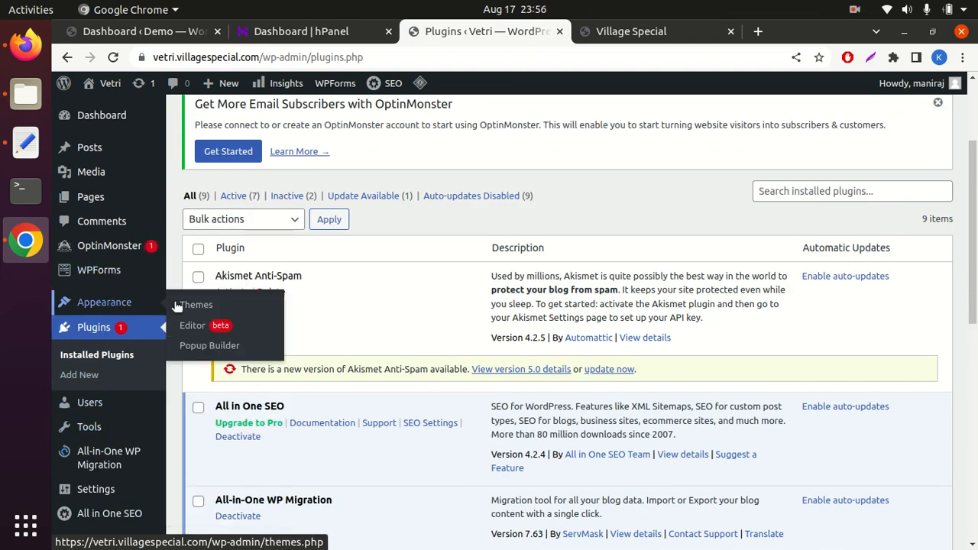
pyautogui.click(191, 306)
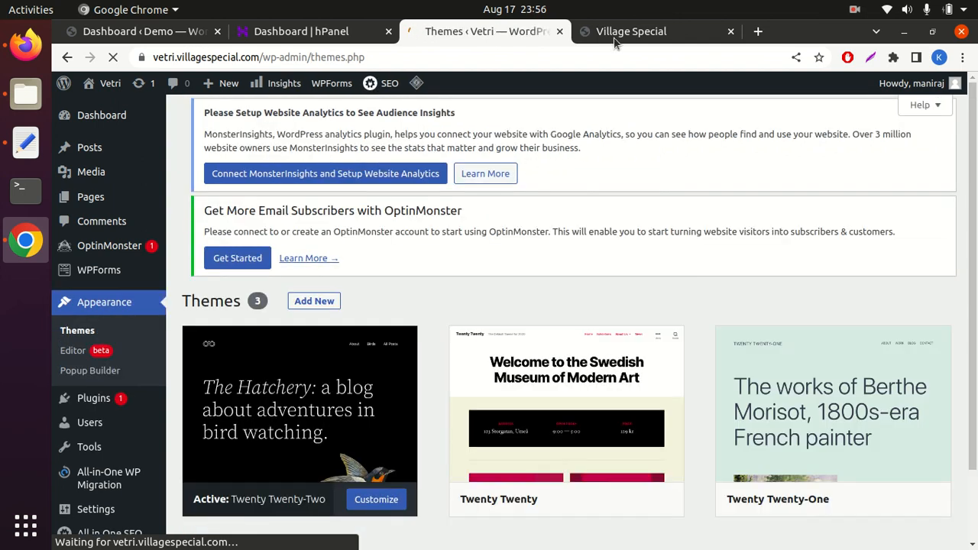
# Step: Load the live site at vetri.villagespecial.com showing the 'Hello world!' post
pyautogui.click(620, 34)
pyautogui.click(338, 64)
pyautogui.click(340, 65)
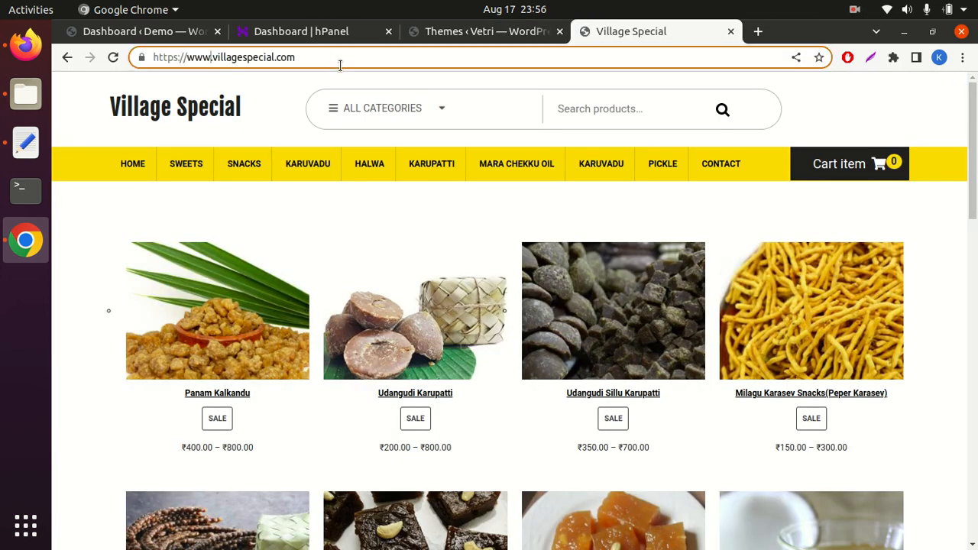
pyautogui.press('BackSpace')
pyautogui.press('BackSpace')
pyautogui.press('BackSpace')
pyautogui.press('BackSpace')
pyautogui.write('vetri.')
pyautogui.press('Return')
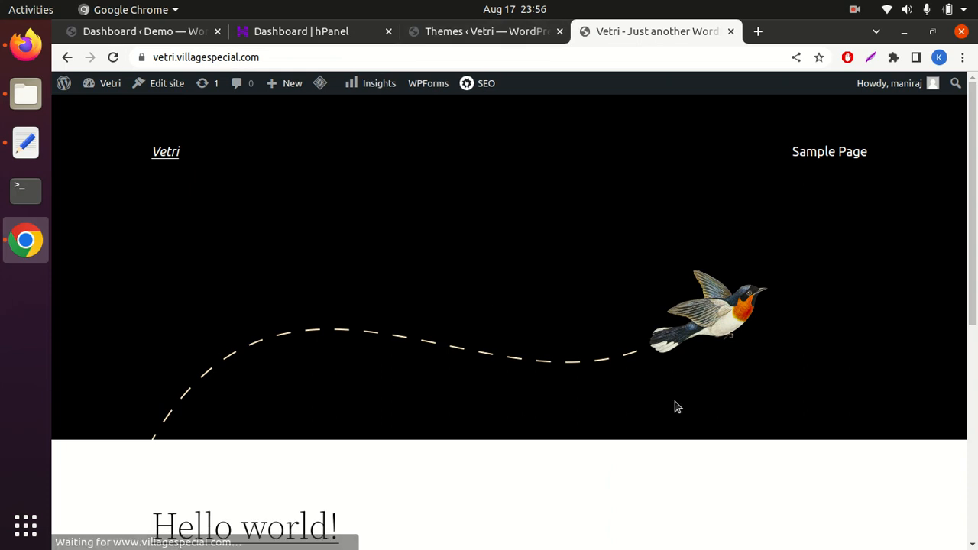
pyautogui.scroll(-5, 570, 380)
# Step: Dismiss the OptinMonster notice and browse Add New themes down to OceanWP
pyautogui.scroll(4, 566, 370)
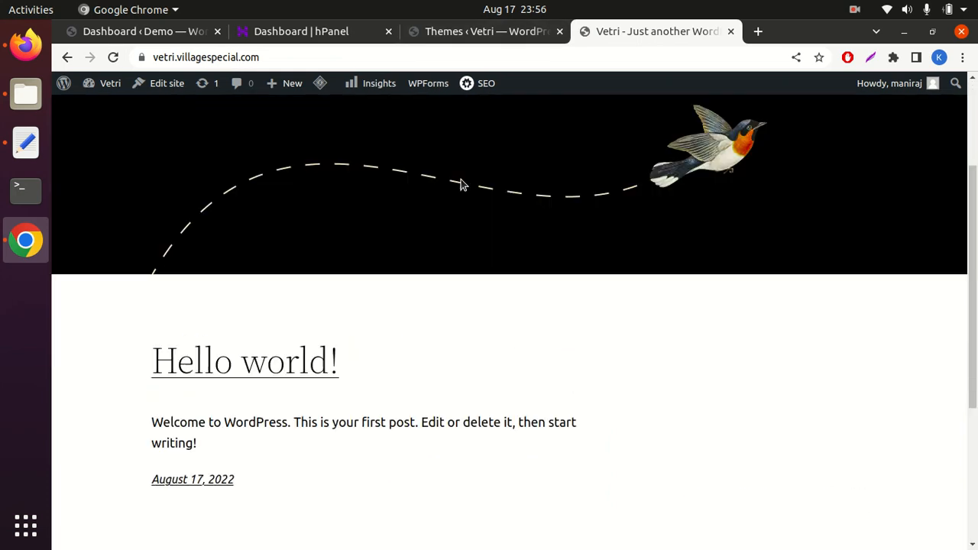
pyautogui.click(461, 32)
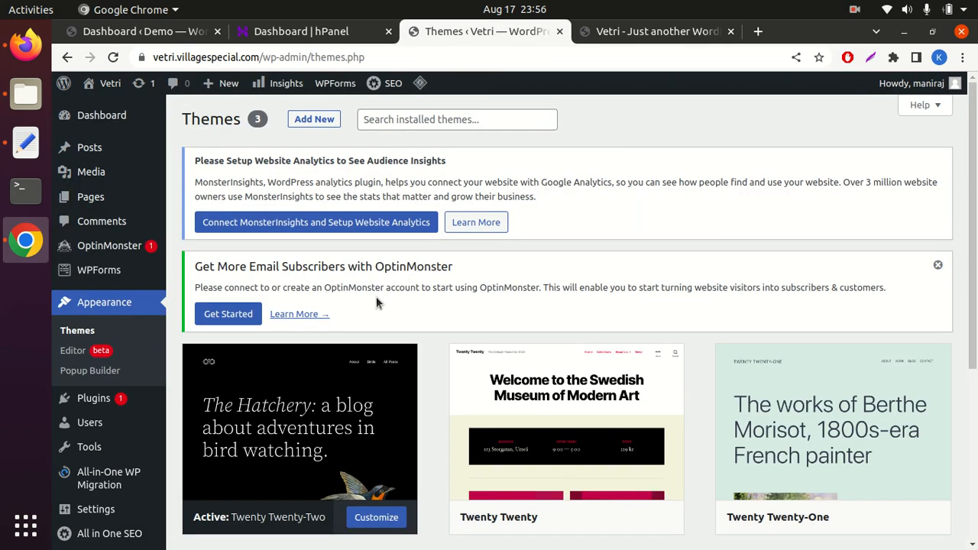
pyautogui.click(937, 264)
pyautogui.scroll(-2, 407, 413)
pyautogui.scroll(2, 407, 414)
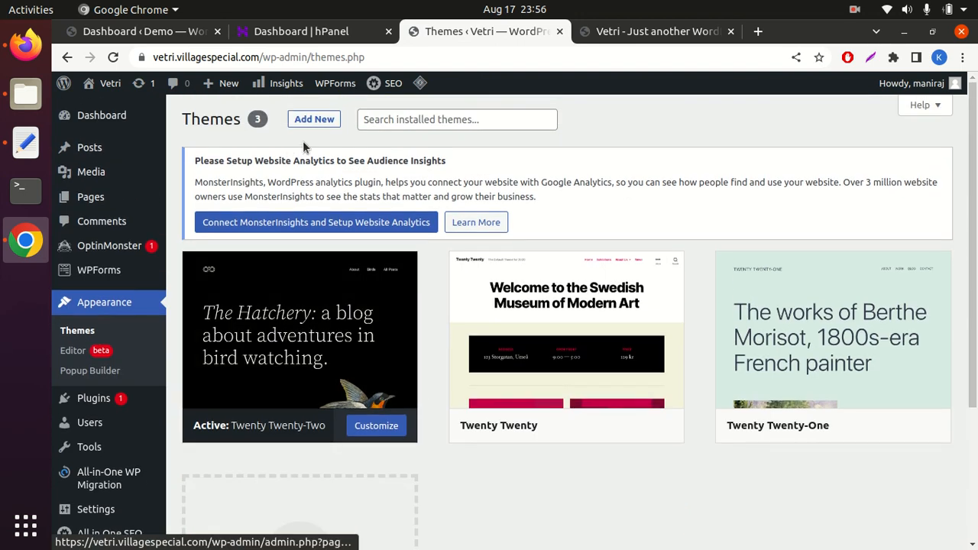
pyautogui.click(315, 120)
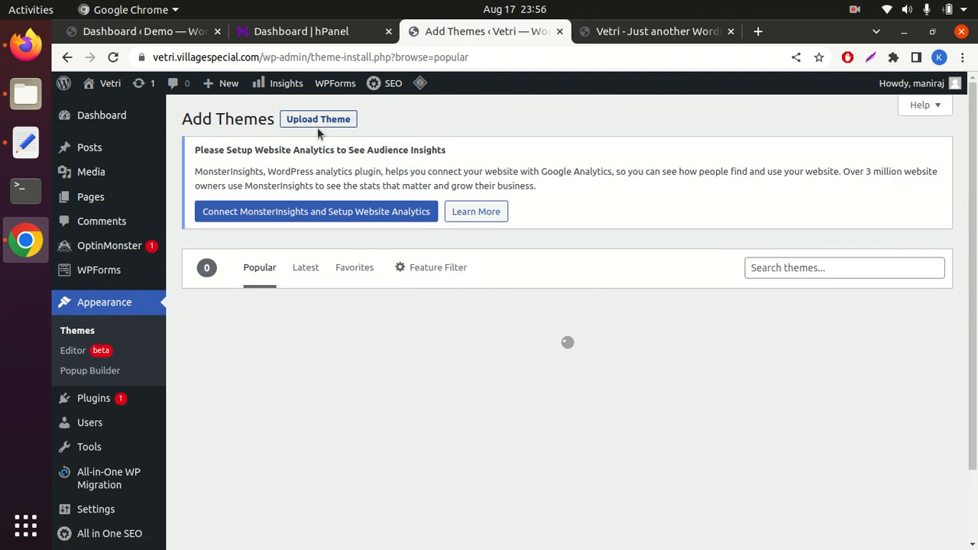
pyautogui.scroll(-2, 456, 384)
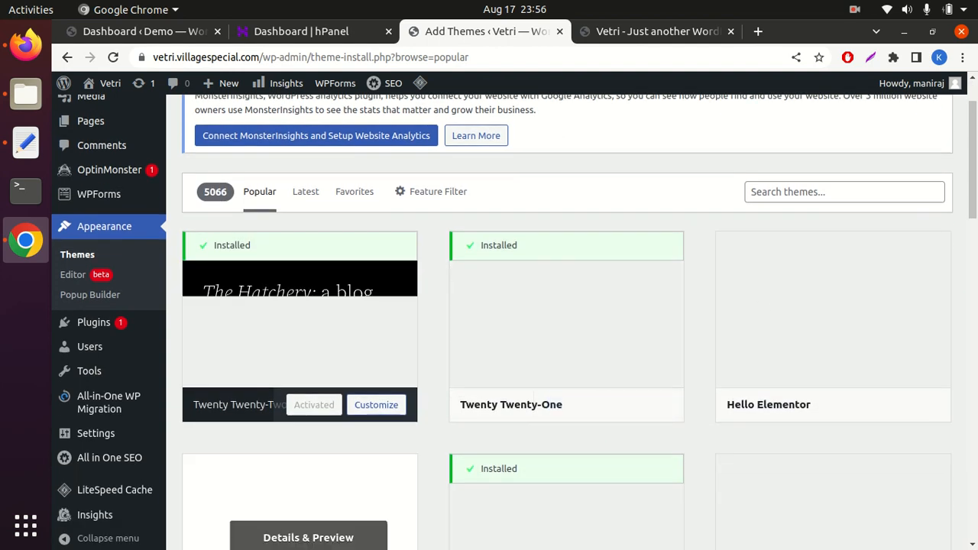
pyautogui.scroll(-4, 790, 356)
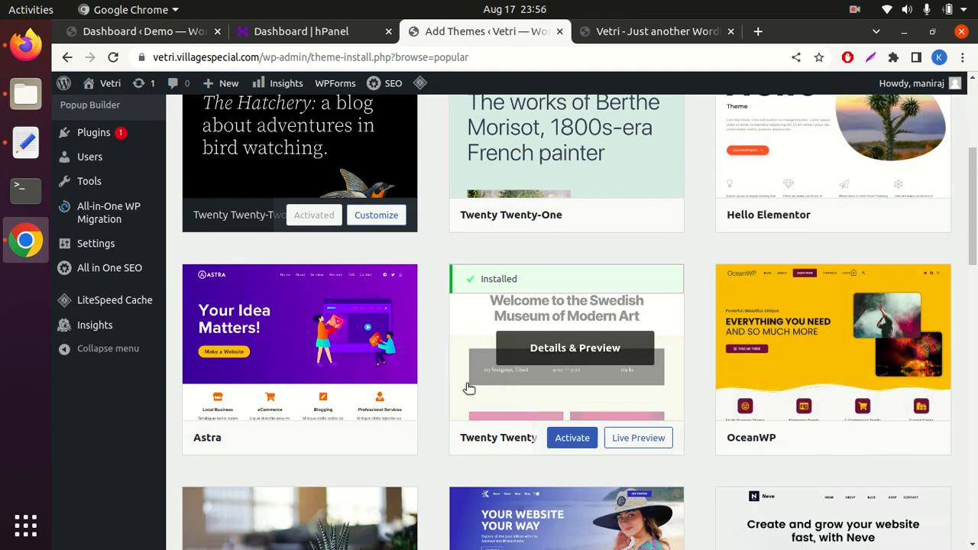
# Step: Install the OceanWP theme from its Details & Preview, then return to the themes grid
pyautogui.click(828, 346)
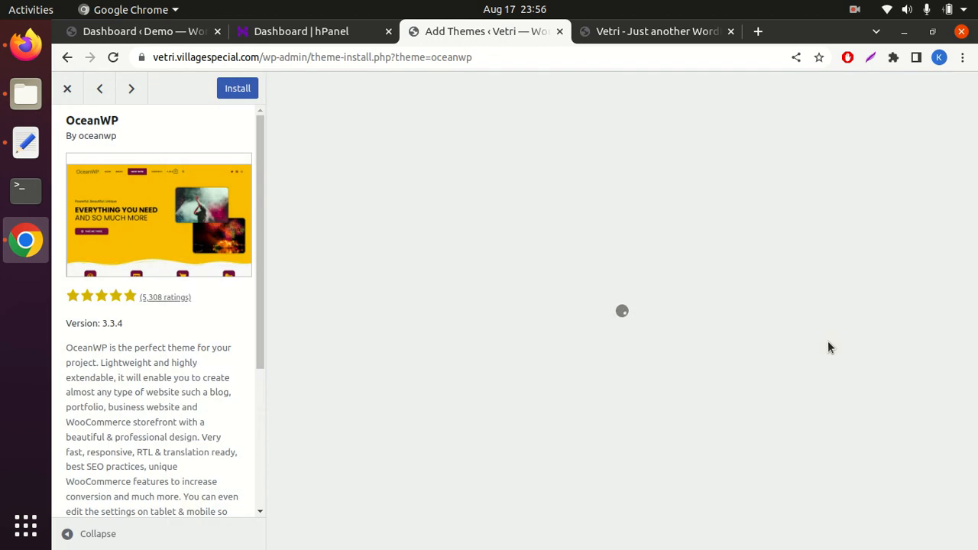
pyautogui.click(244, 90)
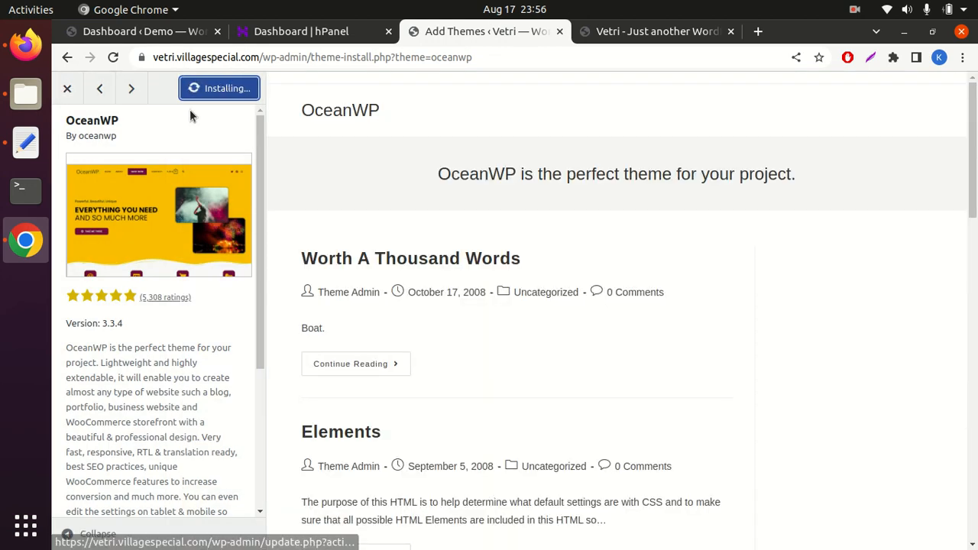
pyautogui.click(593, 31)
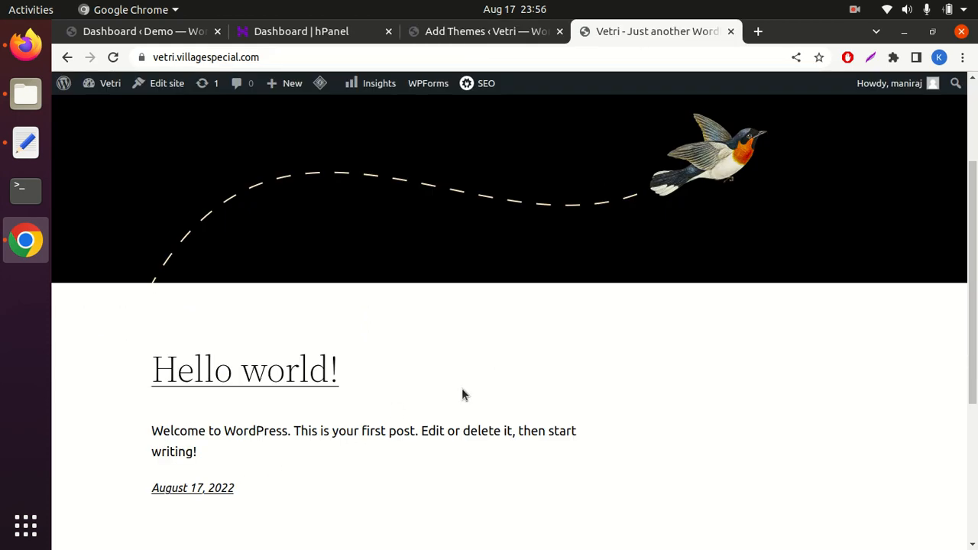
pyautogui.scroll(-5, 394, 410)
pyautogui.scroll(6, 468, 395)
pyautogui.click(464, 32)
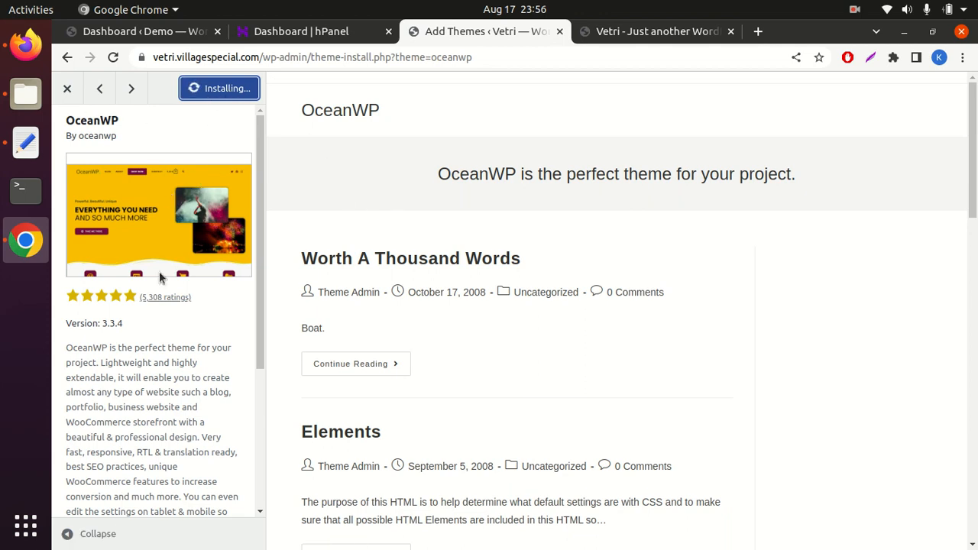
pyautogui.click(68, 88)
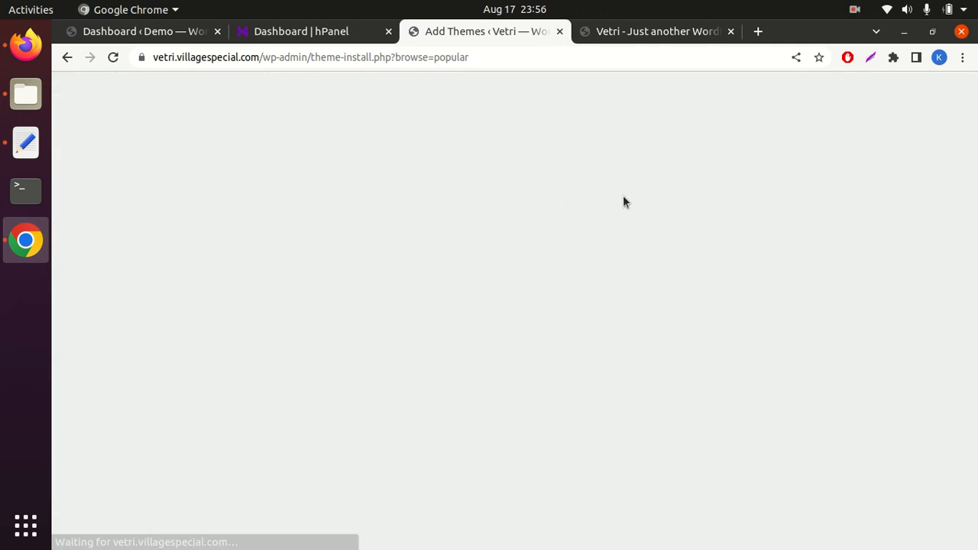
pyautogui.scroll(-15, 539, 262)
pyautogui.scroll(-3, 541, 258)
pyautogui.scroll(12, 542, 258)
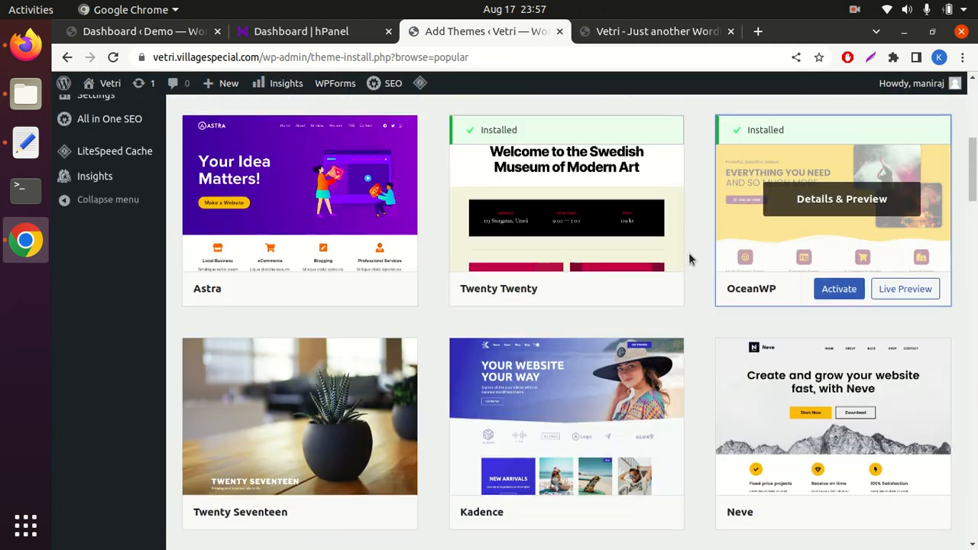
pyautogui.scroll(5, 688, 260)
pyautogui.click(811, 268)
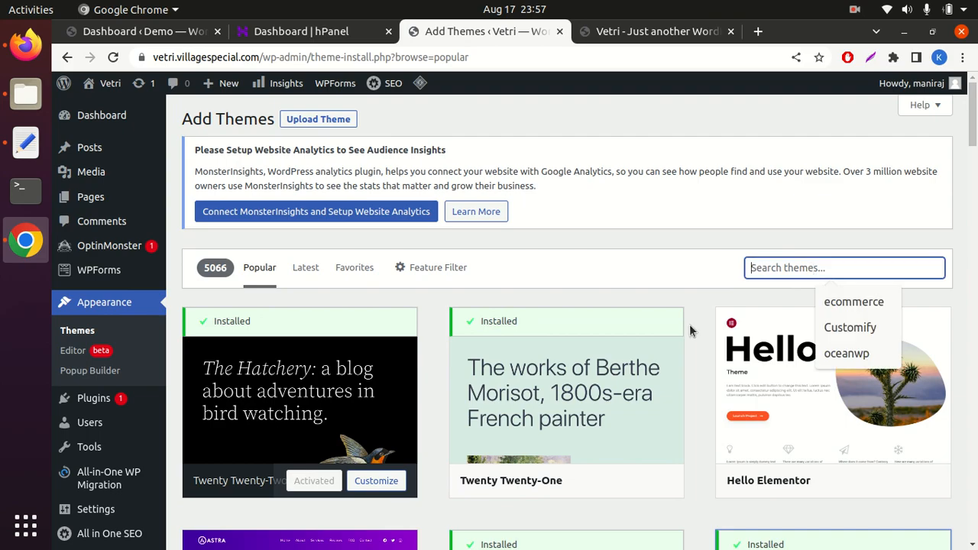
pyautogui.scroll(-20, 582, 366)
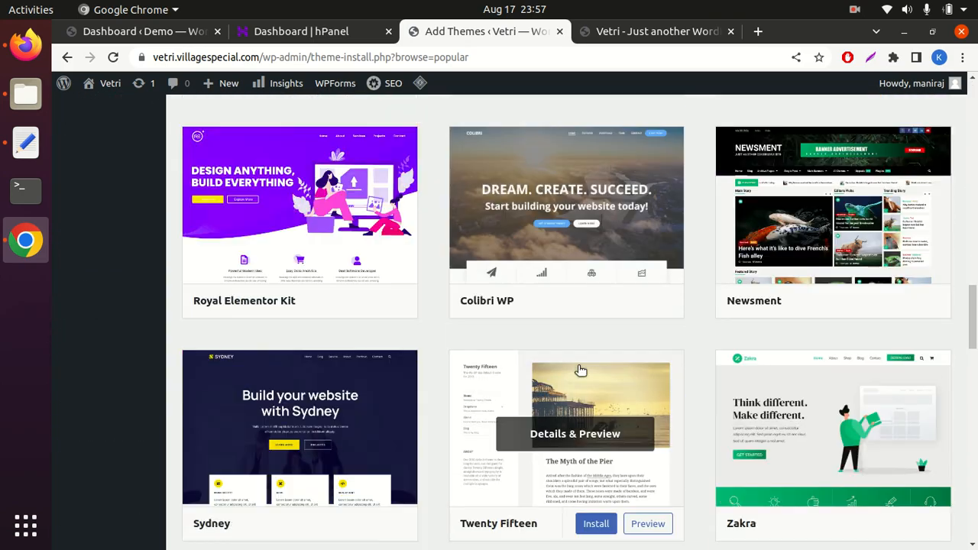
pyautogui.scroll(-6, 580, 370)
pyautogui.scroll(9, 578, 368)
pyautogui.scroll(6, 576, 369)
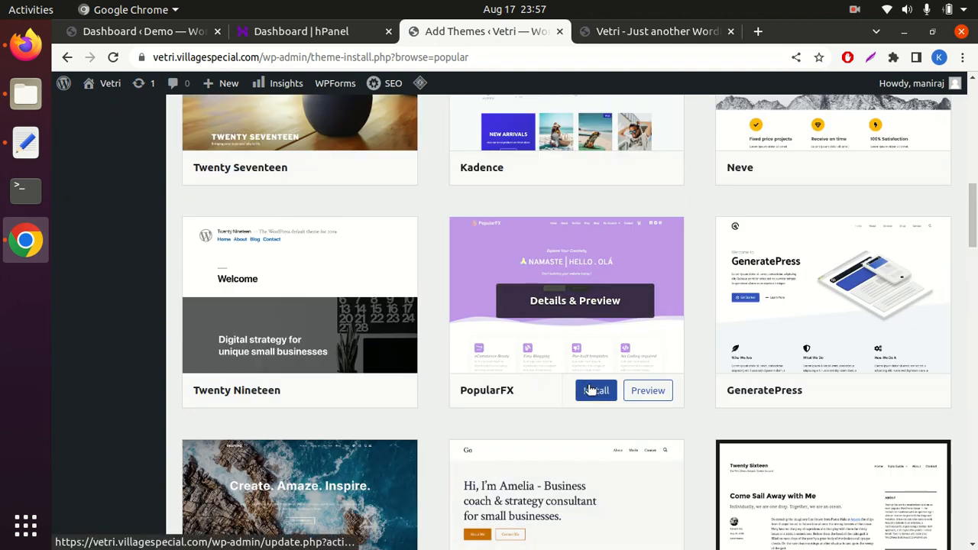
pyautogui.scroll(3, 862, 281)
pyautogui.scroll(3, 860, 212)
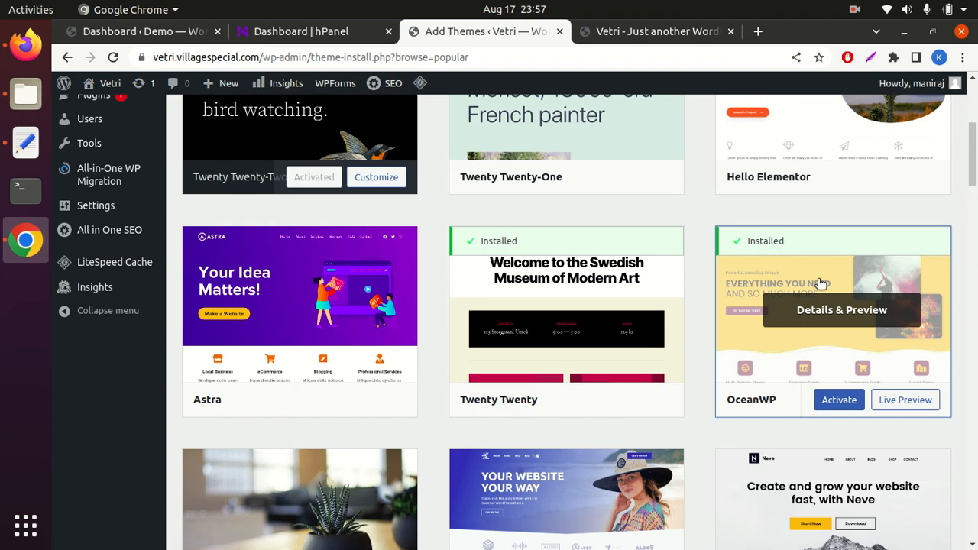
pyautogui.scroll(5, 819, 282)
pyautogui.click(603, 34)
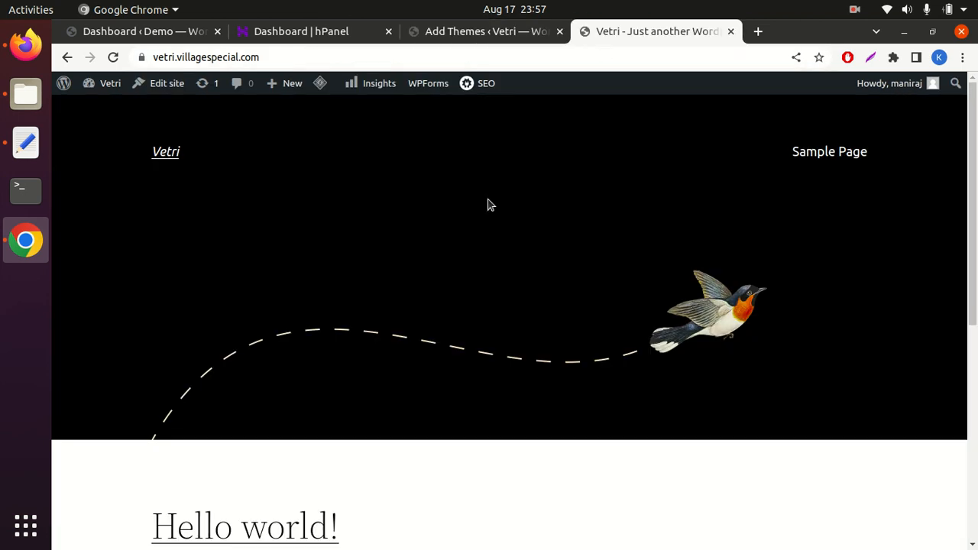
pyautogui.scroll(-5, 451, 249)
pyautogui.scroll(3, 447, 255)
pyautogui.click(483, 32)
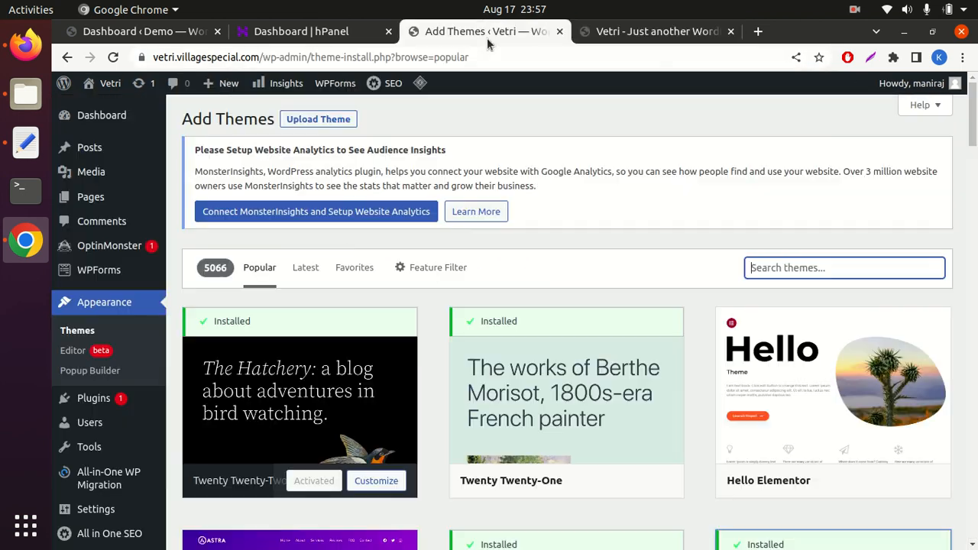
pyautogui.moveTo(129, 130)
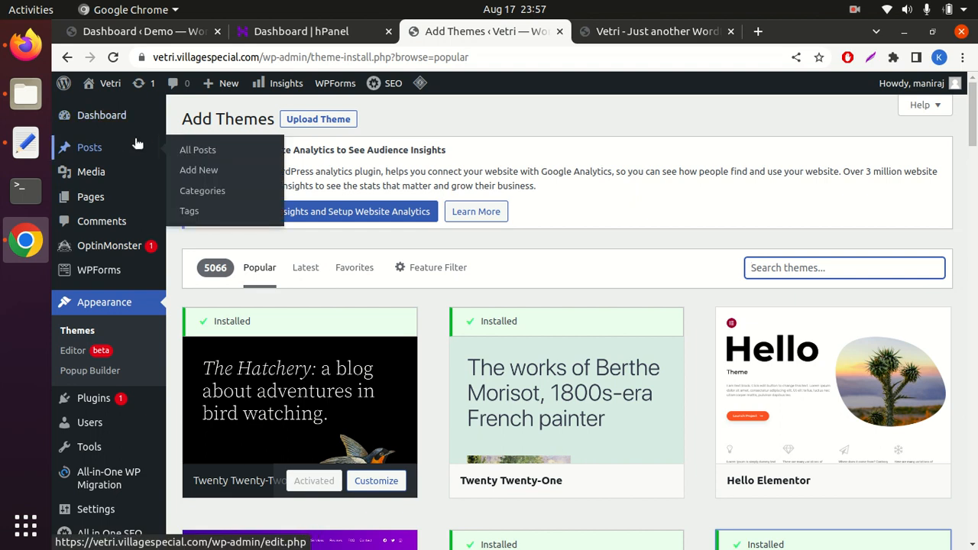
# Step: Open the 'Hello world!' post from All Posts and dismiss the editor's welcome guide
pyautogui.click(125, 149)
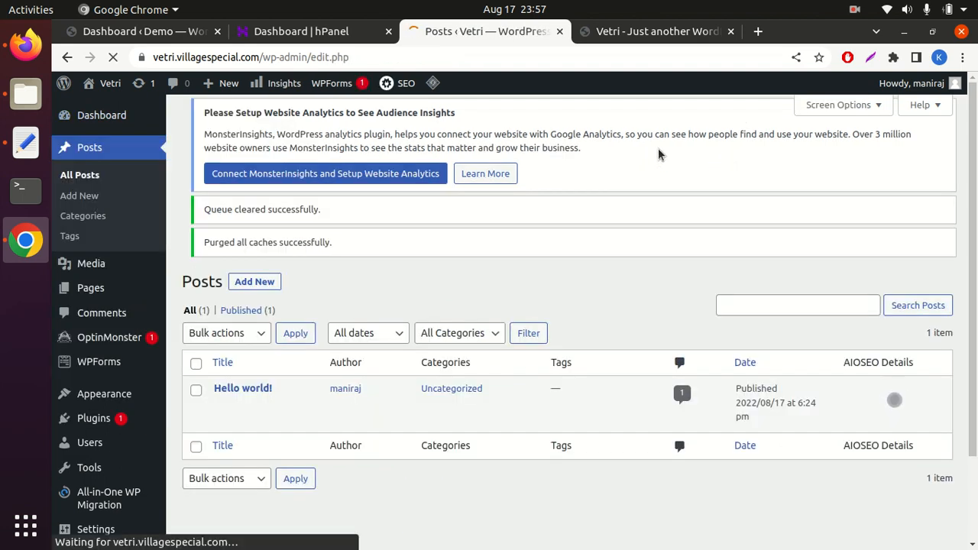
pyautogui.scroll(-3, 259, 361)
pyautogui.click(221, 325)
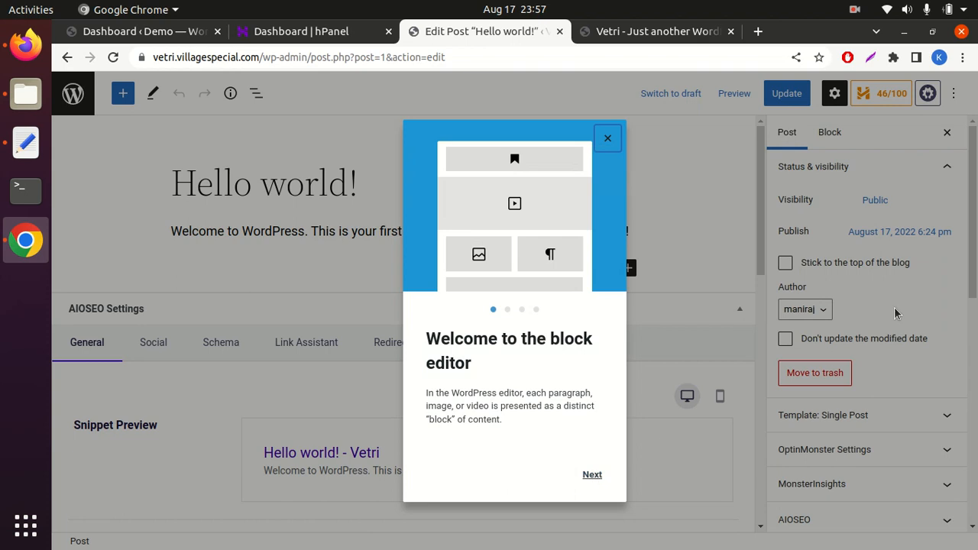
pyautogui.click(578, 487)
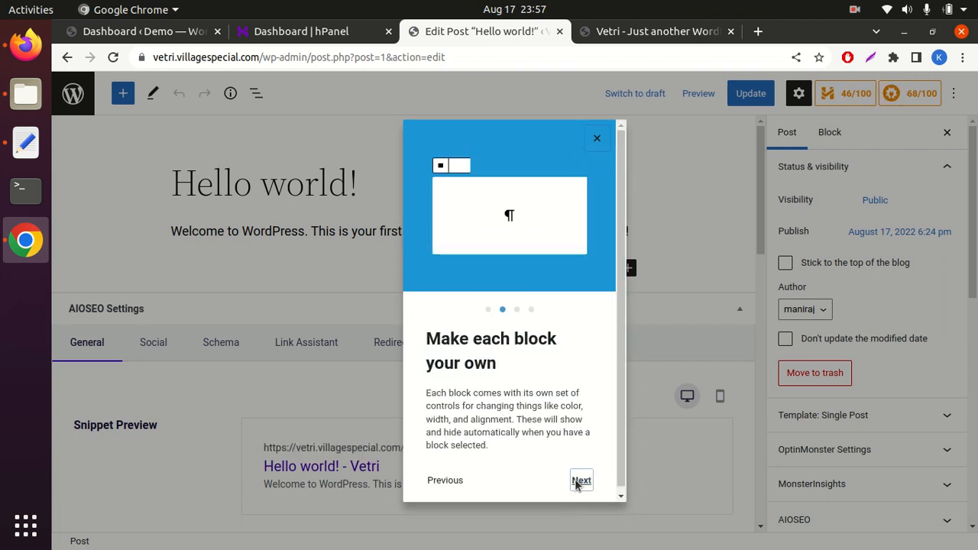
pyautogui.click(579, 484)
pyautogui.click(617, 139)
# Step: Collapse the AIOSEO Settings panel and turn off fullscreen mode in the editor
pyautogui.click(385, 194)
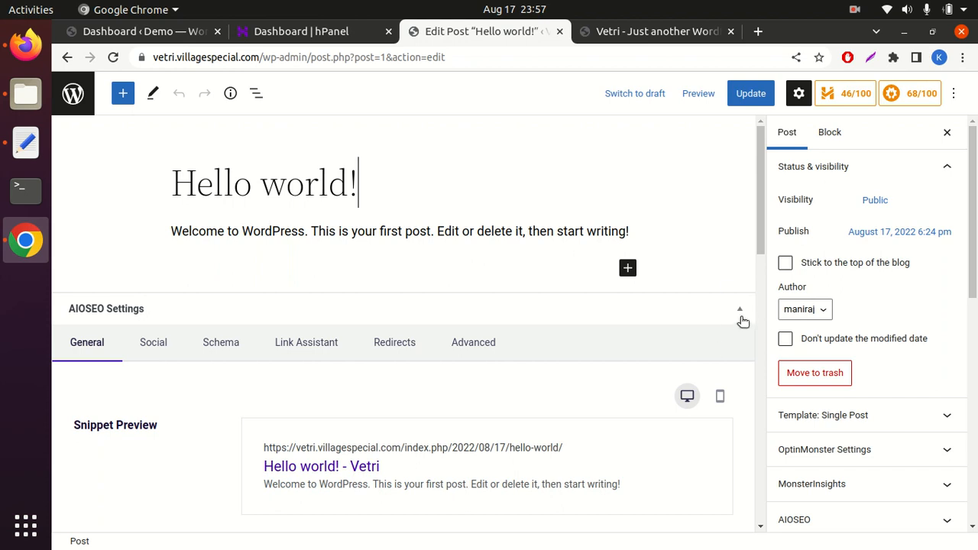
pyautogui.click(740, 310)
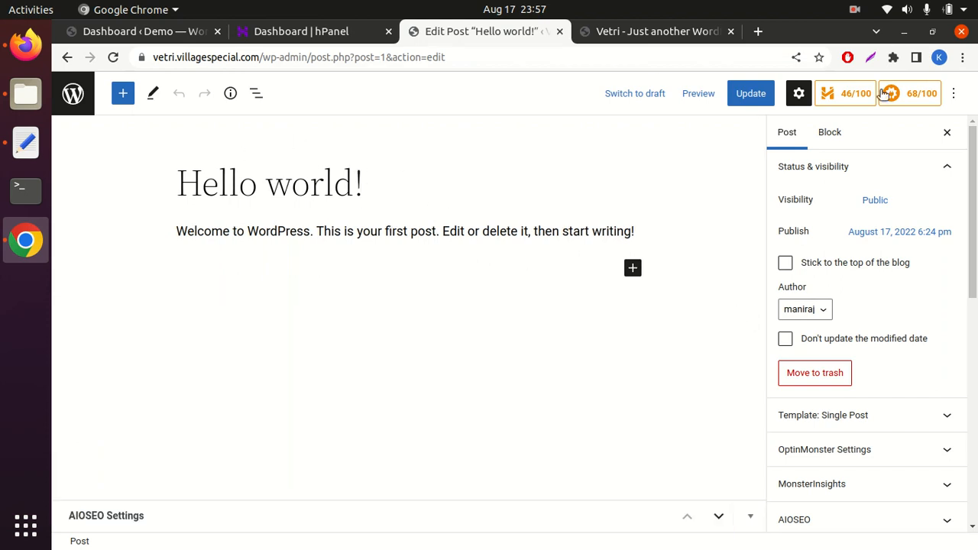
pyautogui.click(953, 93)
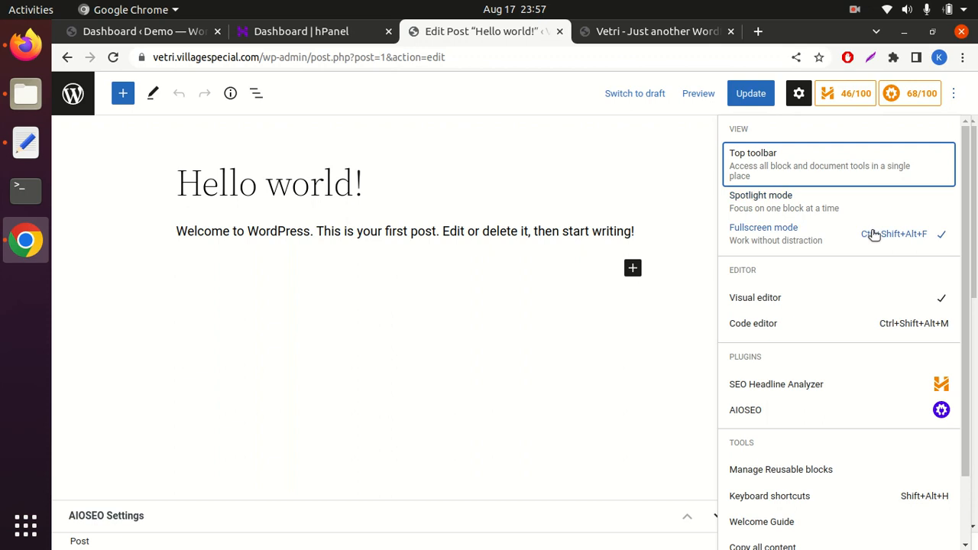
pyautogui.click(812, 242)
pyautogui.click(462, 217)
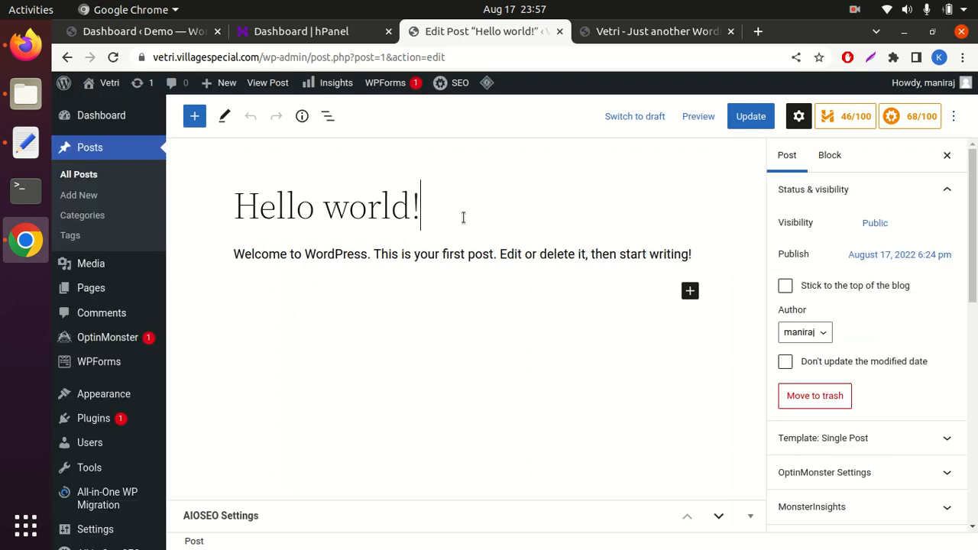
# Step: Retitle the post 'Hello Vetri', rewrite the body as 'This is vetri from thoothukudi, Tamil Nadu', and update it
pyautogui.write('Hello ')
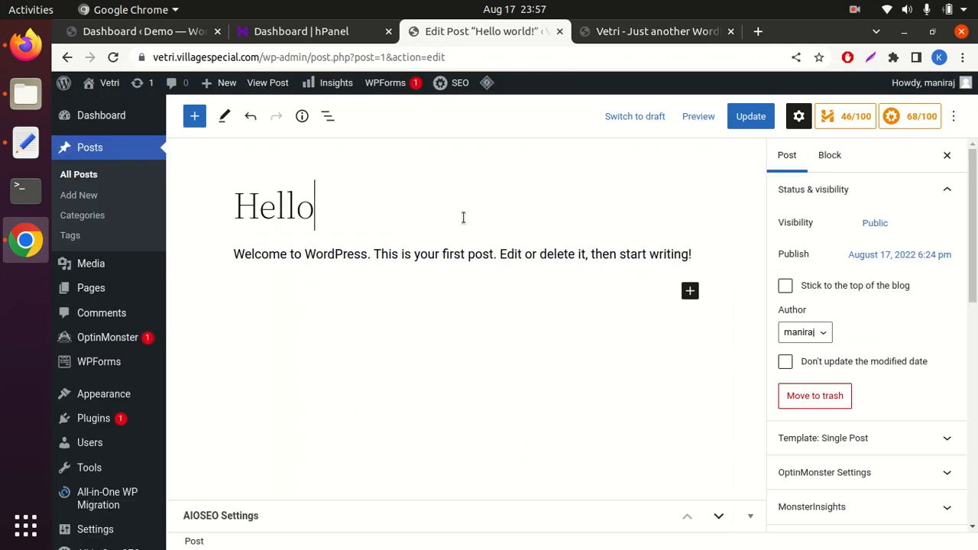
pyautogui.write('Vetri')
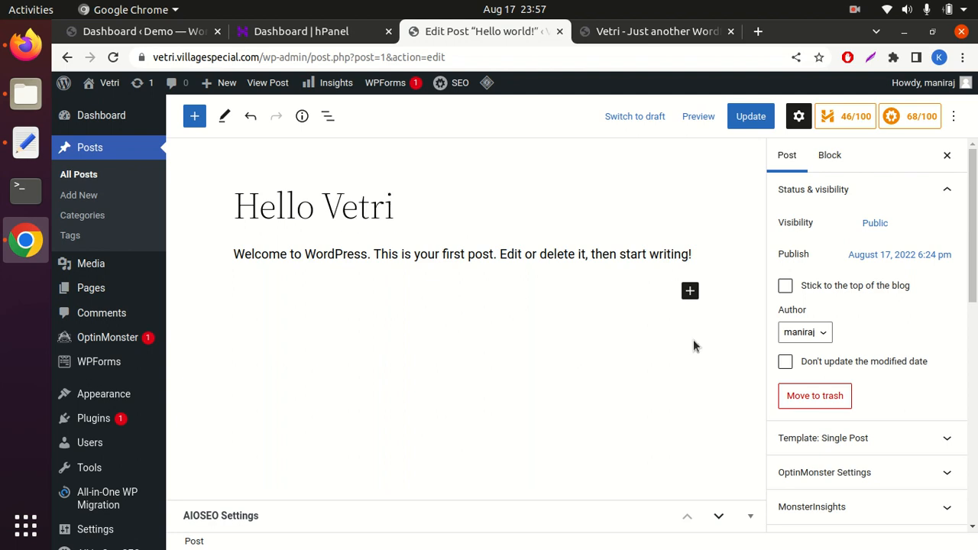
pyautogui.tripleClick(682, 255)
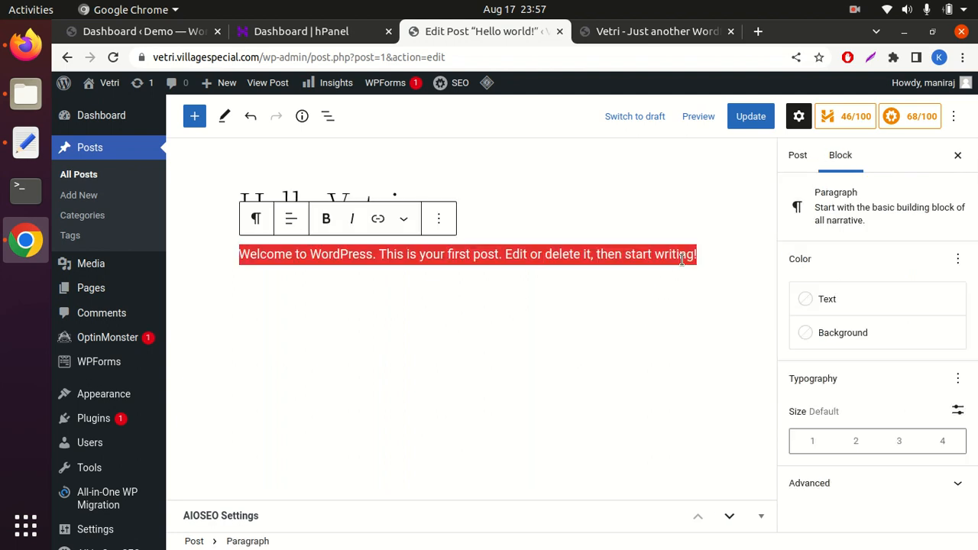
pyautogui.write('h')
pyautogui.press('BackSpace')
pyautogui.write('Th')
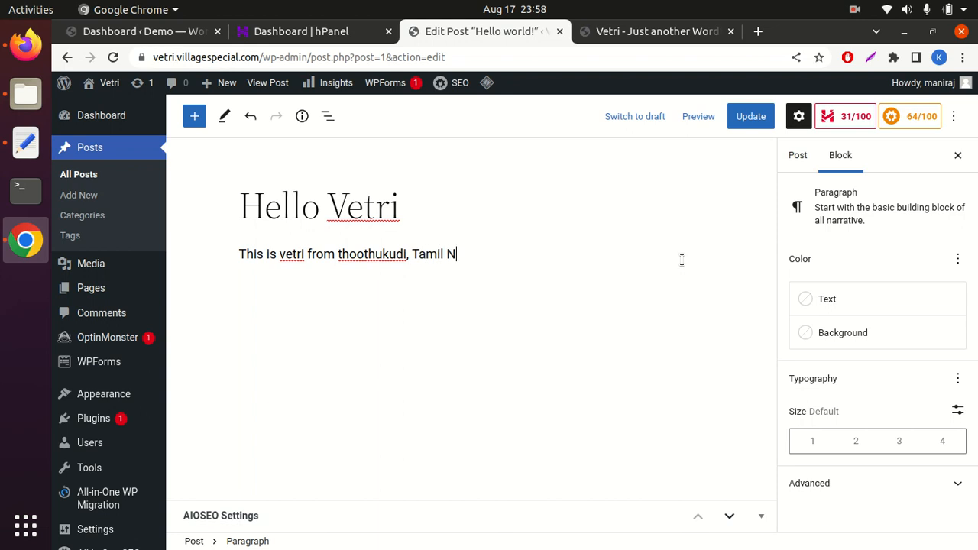
pyautogui.click(730, 120)
# Step: Reload the live site to confirm the new 'Hello Vetri' heading, then return to the editor
pyautogui.click(645, 35)
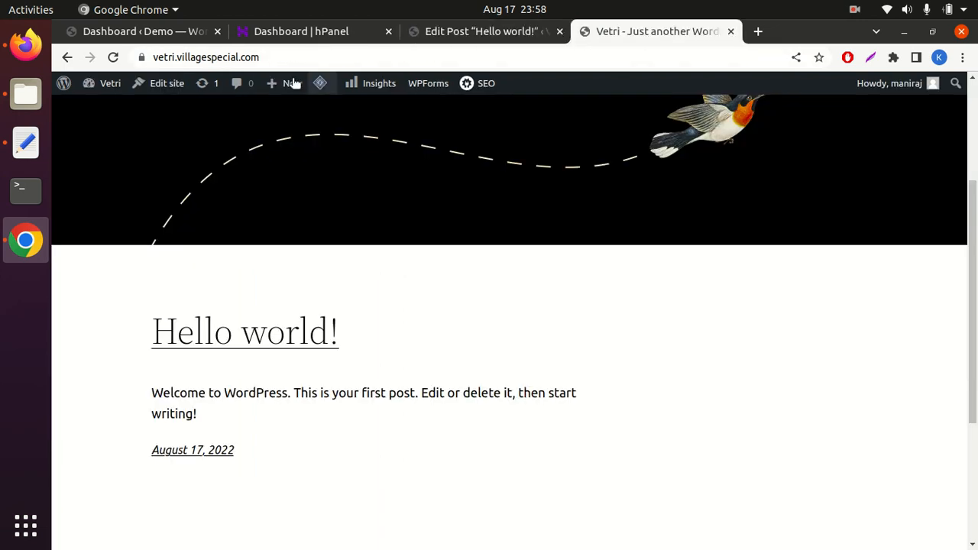
pyautogui.click(111, 53)
pyautogui.moveTo(155, 321); pyautogui.dragTo(327, 340)
pyautogui.click(411, 405)
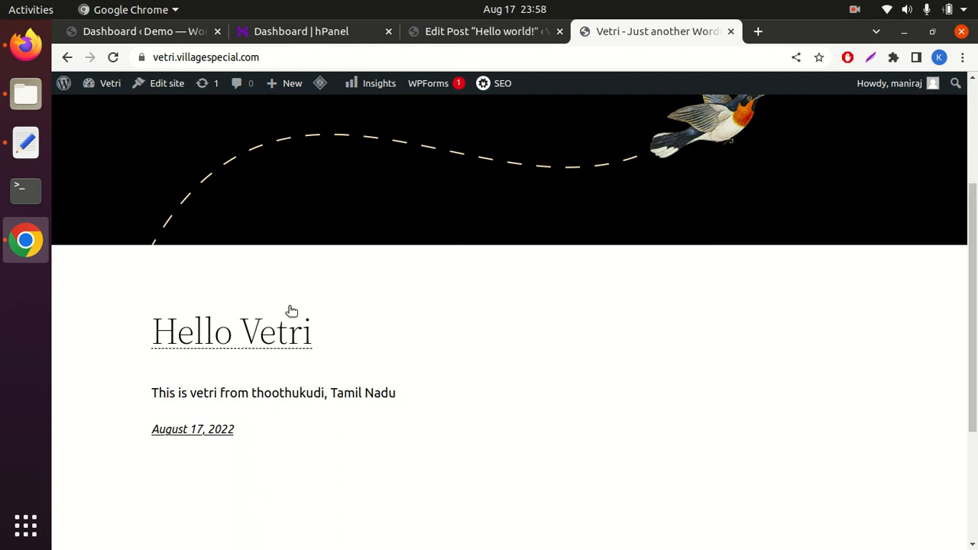
pyautogui.click(496, 31)
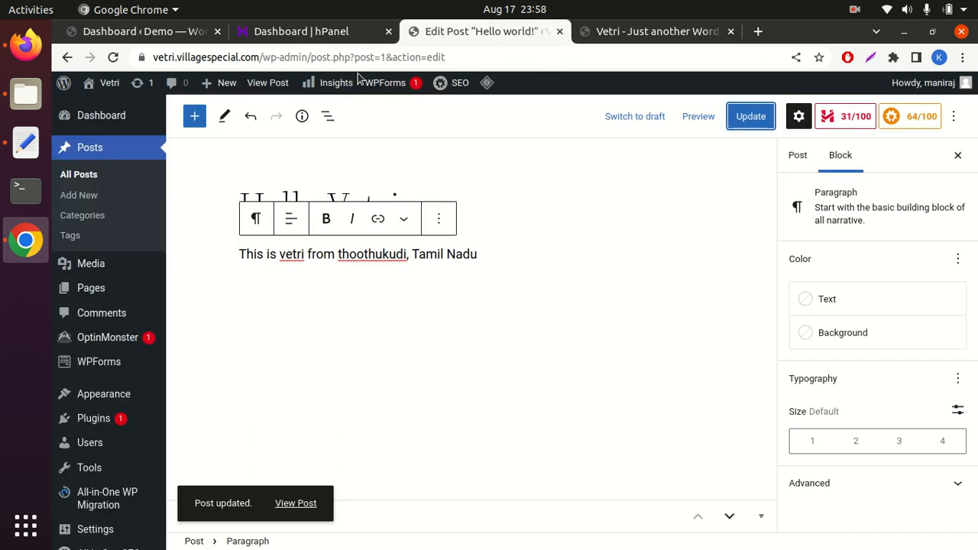
# Step: Start a new post titled 'HTML tutorial' and begin typing its first body paragraph
pyautogui.click(105, 194)
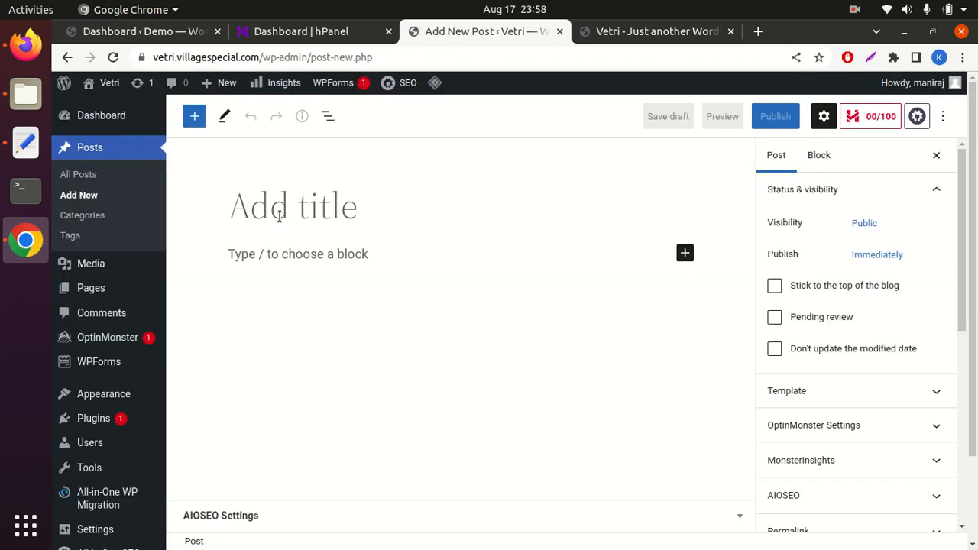
pyautogui.write('T')
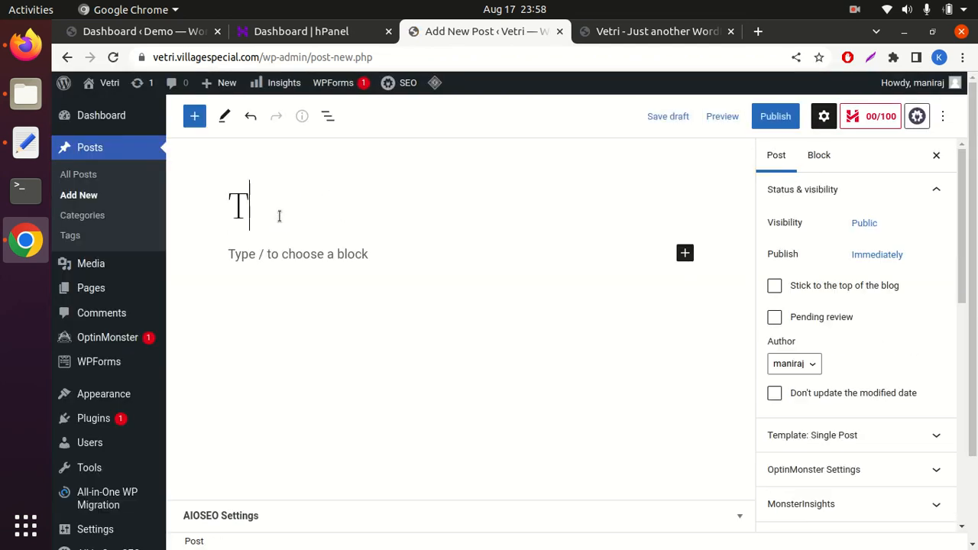
pyautogui.press('BackSpace')
pyautogui.write('HTML tutoril')
pyautogui.press('BackSpace')
pyautogui.write('a')
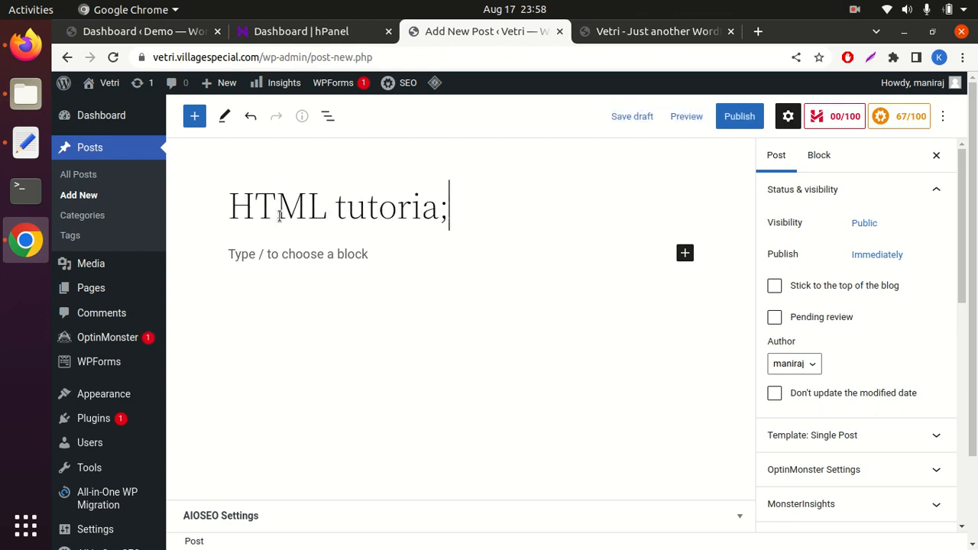
pyautogui.write('l')
pyautogui.press('Return')
pyautogui.write('HTML.')
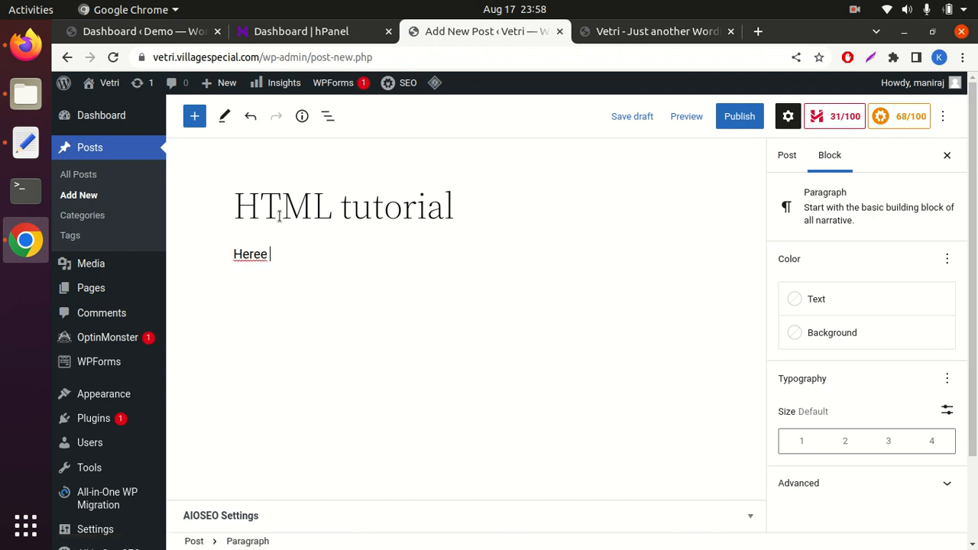
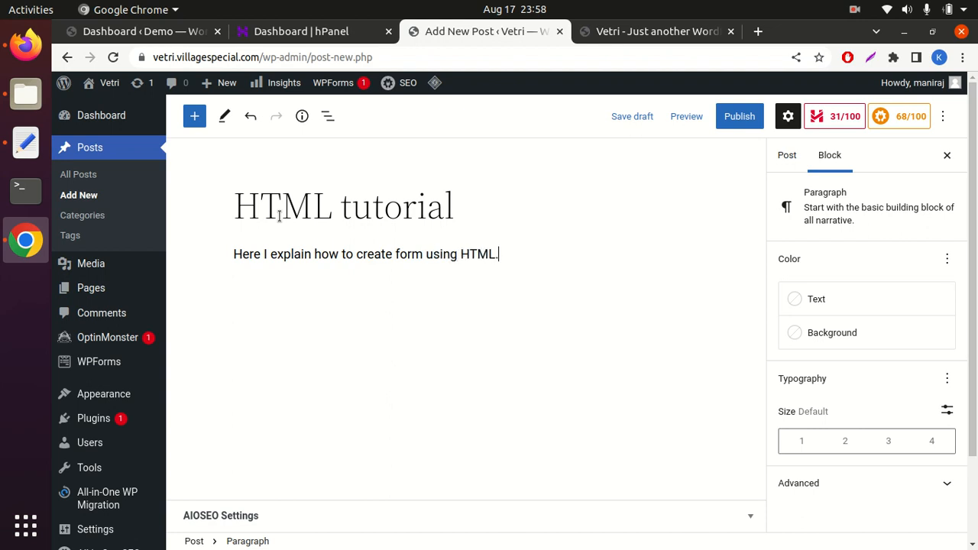
# Step: Add an empty block after the intro paragraph and open the quick block inserter
pyautogui.press('Return')
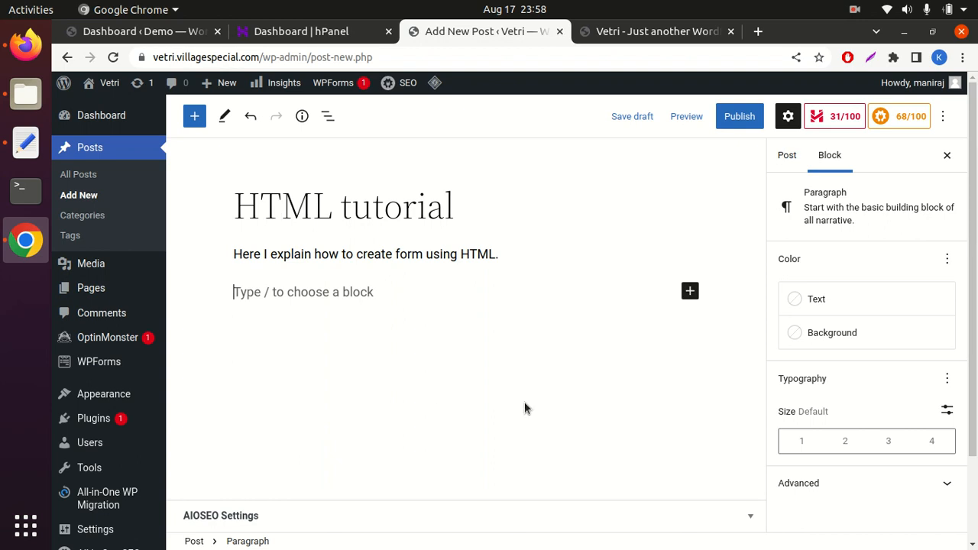
pyautogui.click(690, 291)
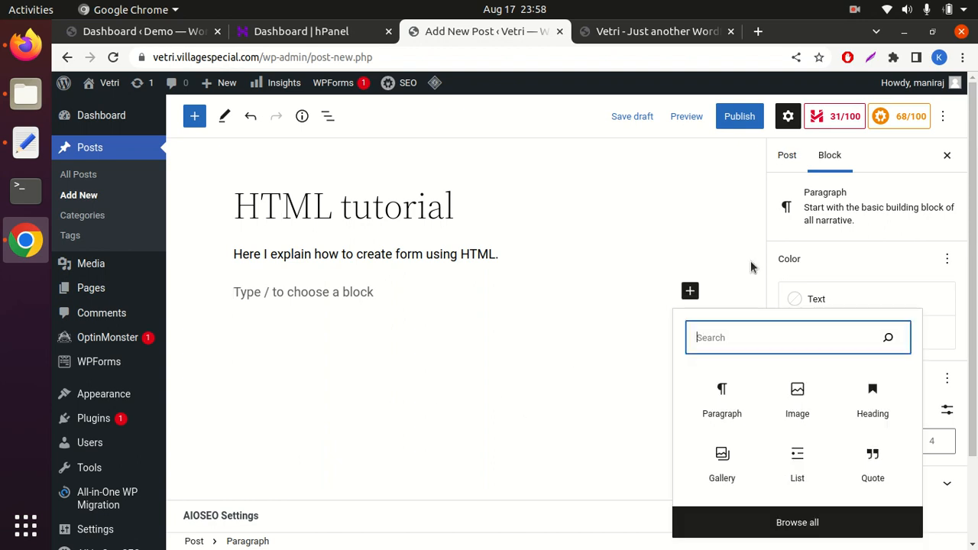
# Step: Insert a Heading block from the full block library and type 'Form'
pyautogui.click(796, 522)
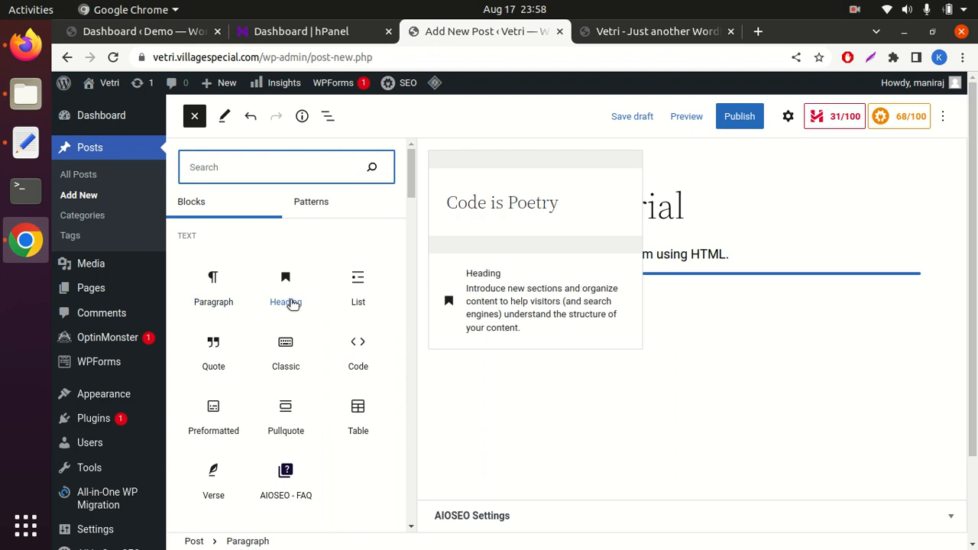
pyautogui.click(294, 304)
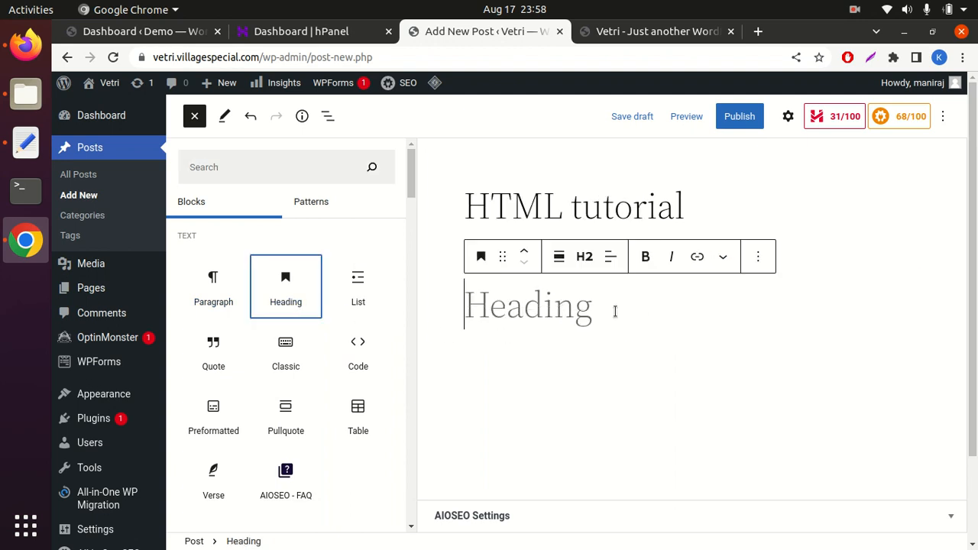
pyautogui.click(614, 311)
pyautogui.write('Fom')
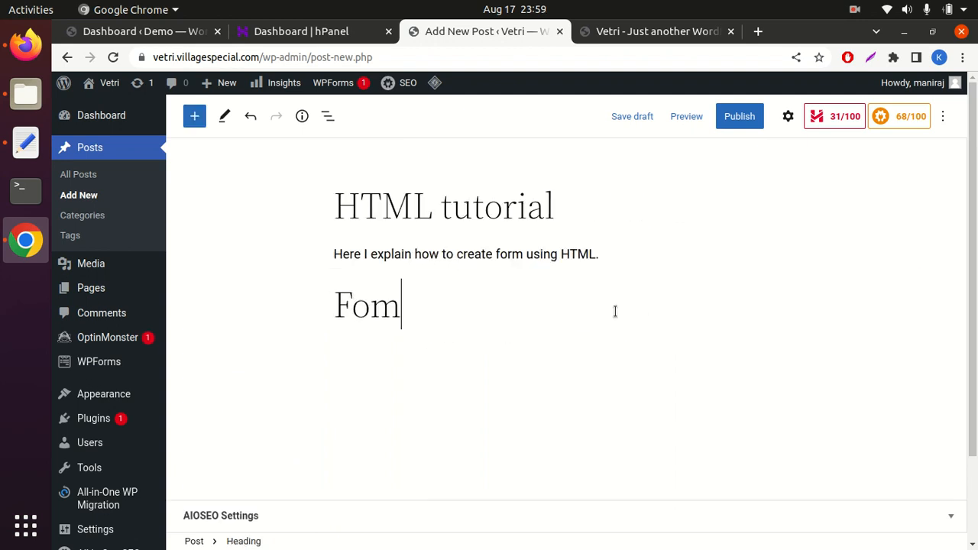
pyautogui.press('BackSpace')
pyautogui.write('rm')
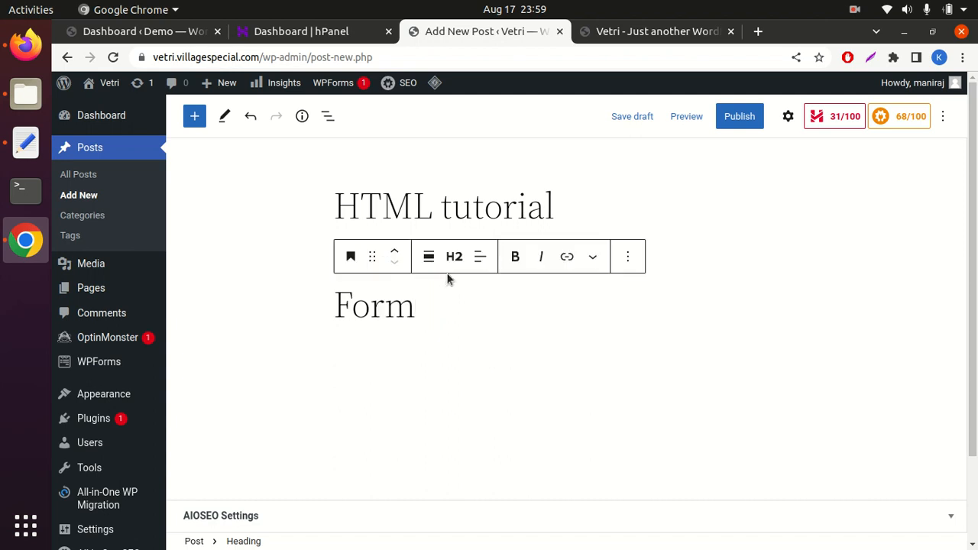
# Step: Set the Form heading to level H4 and start a new block below it
pyautogui.click(453, 257)
pyautogui.click(456, 353)
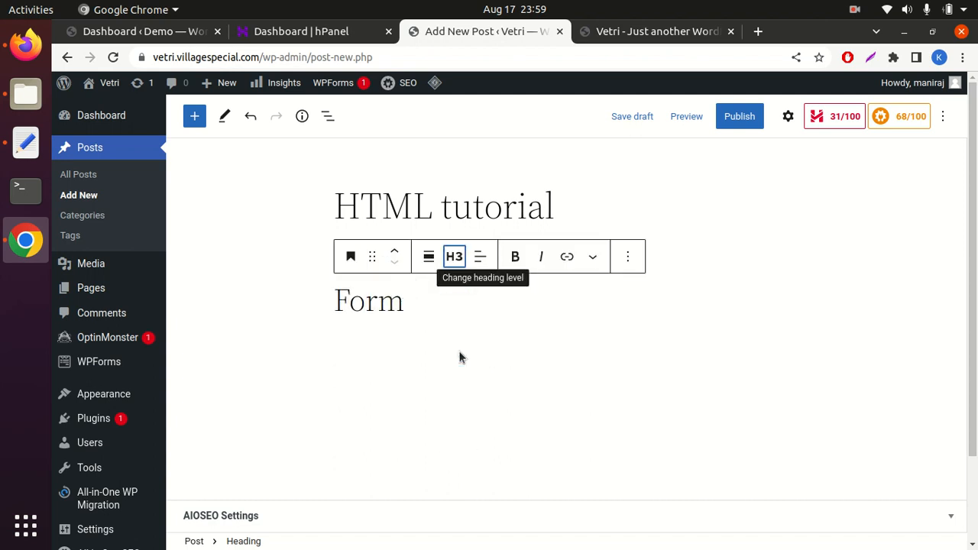
pyautogui.click(452, 263)
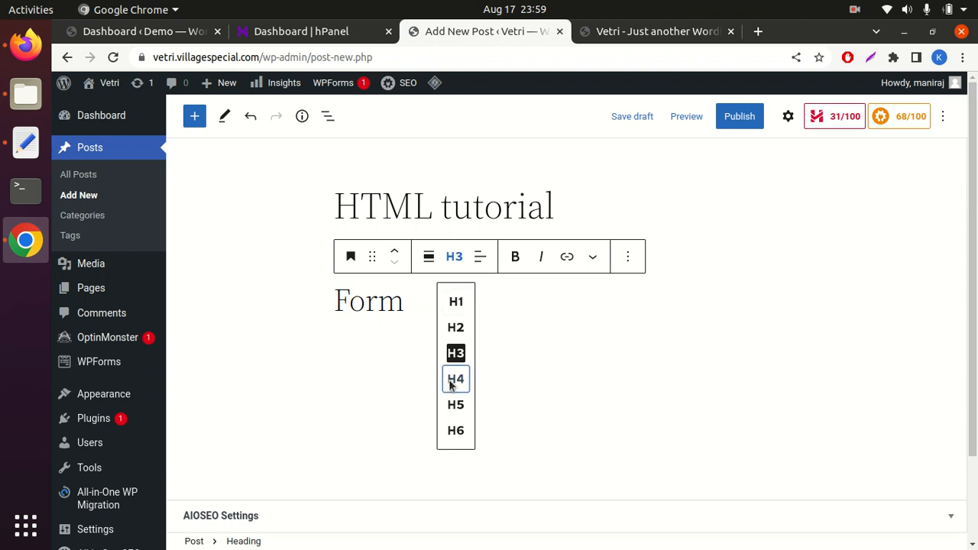
pyautogui.click(454, 375)
pyautogui.click(423, 294)
pyautogui.press('Return')
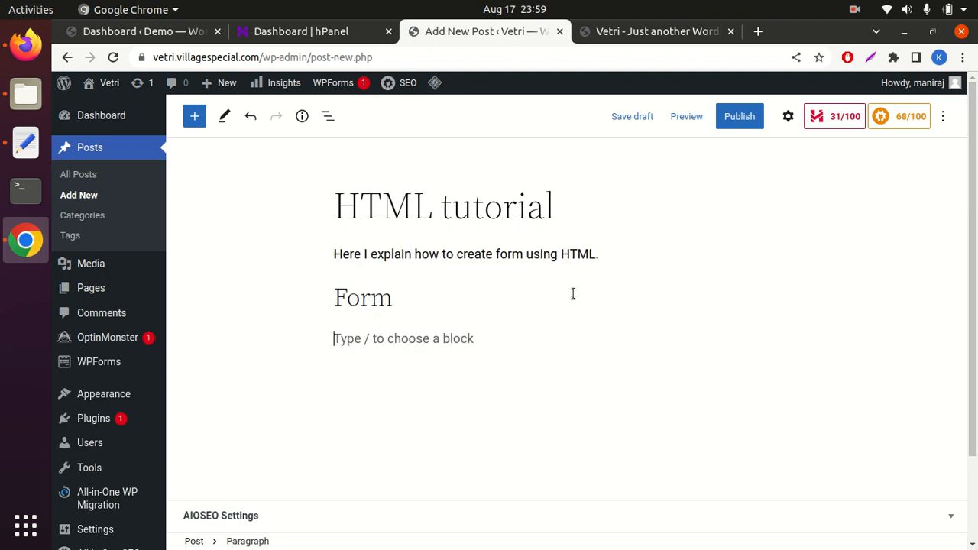
# Step: Insert a Table block with 2 columns and 6 rows
pyautogui.click(789, 337)
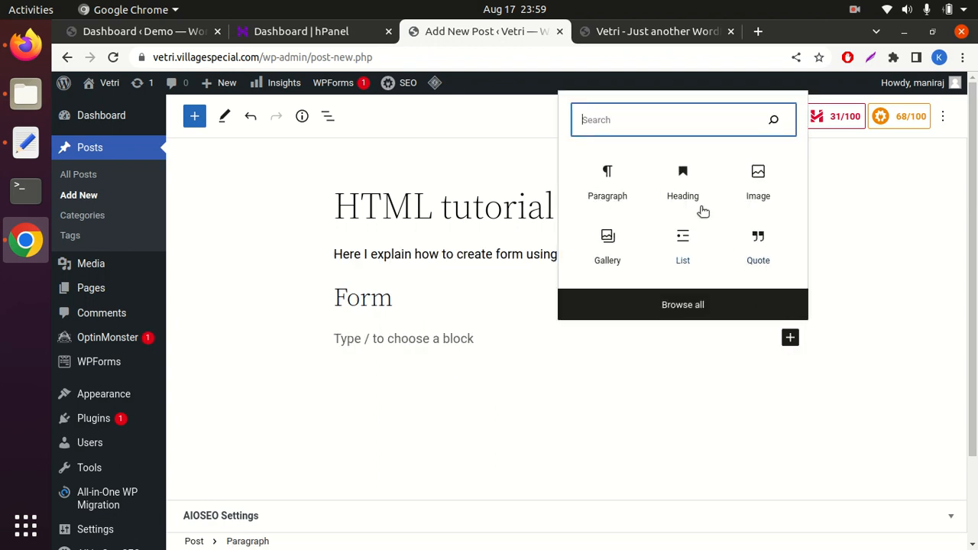
pyautogui.write('t')
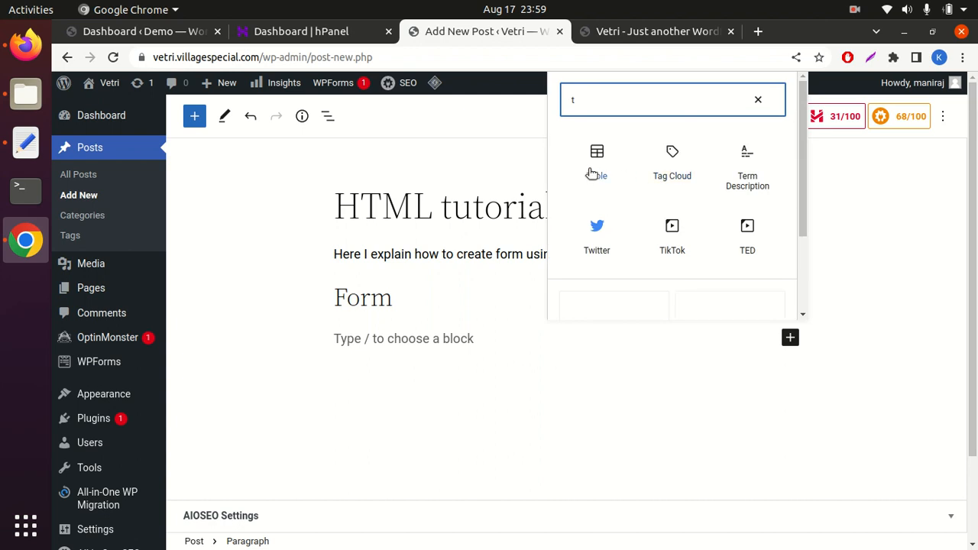
pyautogui.click(592, 173)
pyautogui.scroll(-1, 478, 485)
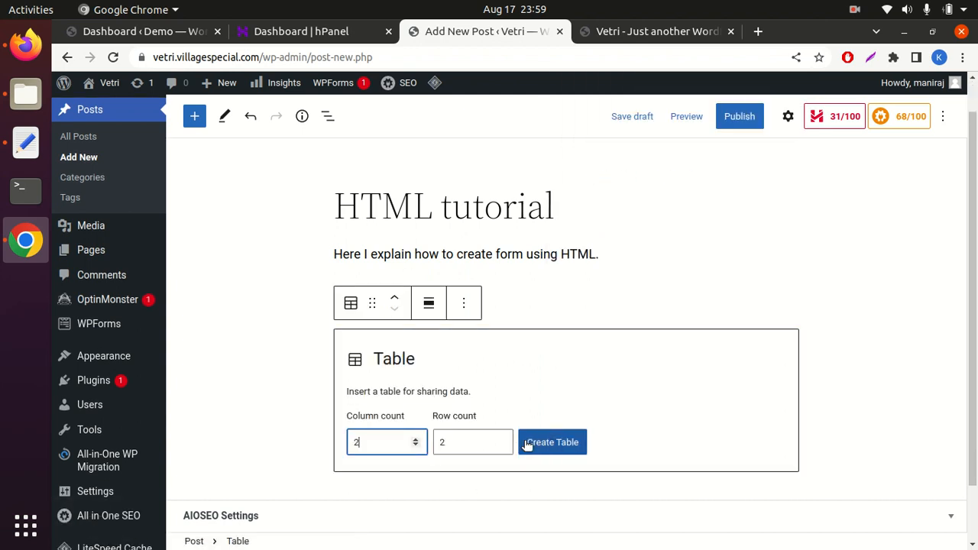
pyautogui.click(502, 438)
pyautogui.click(501, 439)
pyautogui.click(502, 438)
pyautogui.click(502, 439)
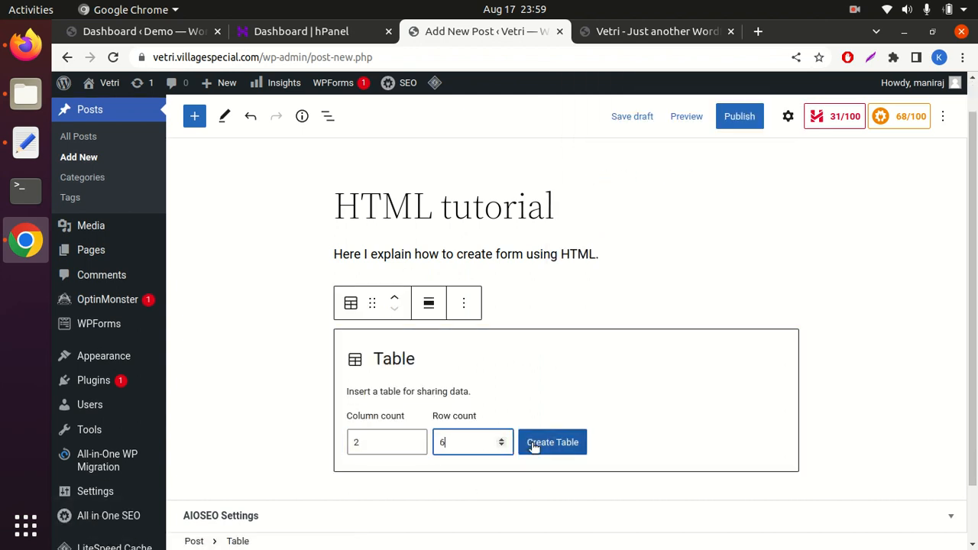
pyautogui.click(527, 444)
# Step: Fill the table's first two rows with placeholder text, then add an empty block below
pyautogui.click(476, 337)
pyautogui.write('a')
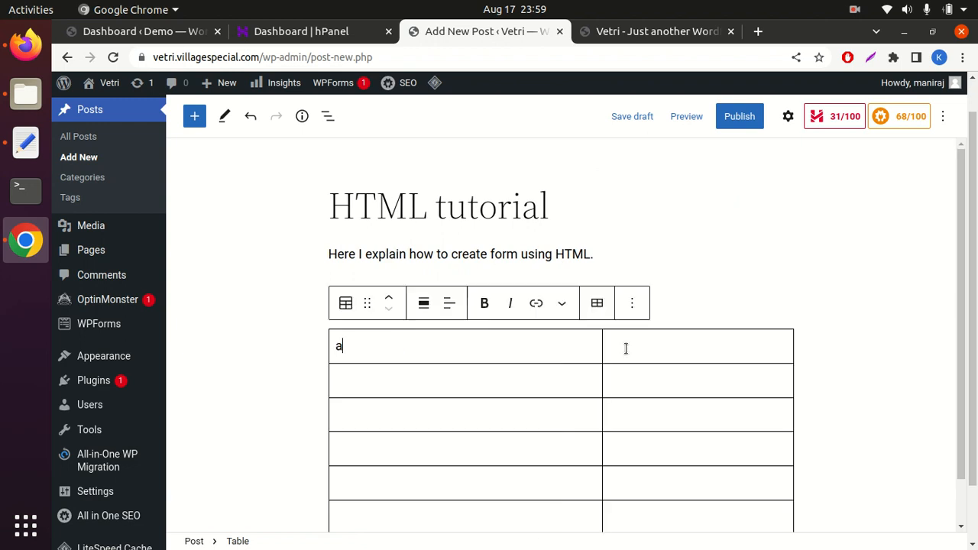
pyautogui.write('ereerwet')
pyautogui.write('trwtrt')
pyautogui.click(526, 386)
pyautogui.write('ereqwr')
pyautogui.click(672, 382)
pyautogui.write('ewrewr')
pyautogui.scroll(-1, 681, 393)
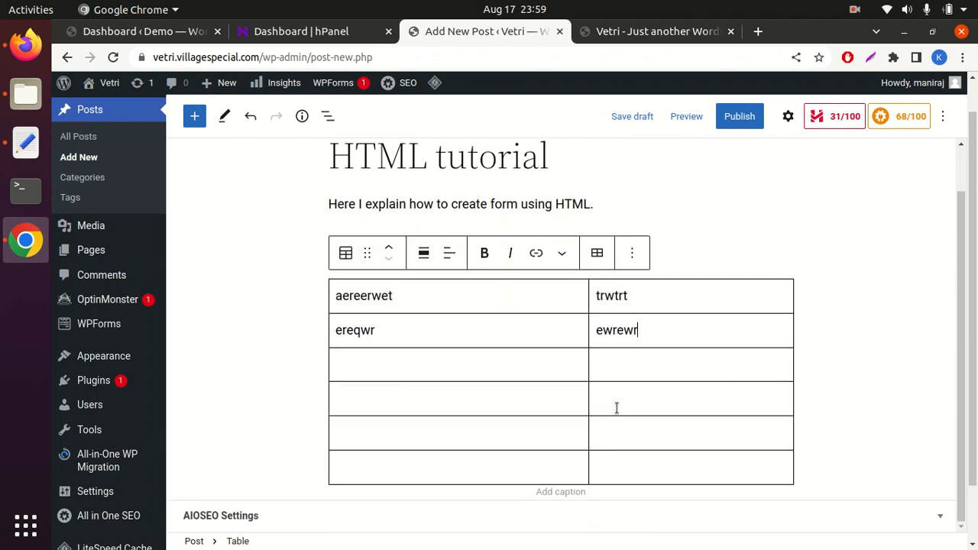
pyautogui.click(550, 493)
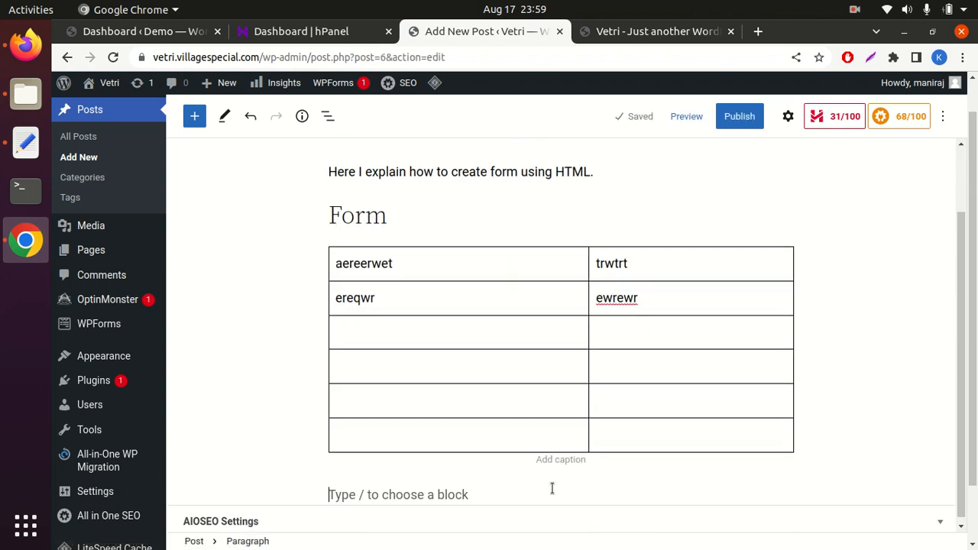
# Step: Add an Image block below the table and choose to upload a file from the Media Library
pyautogui.click(785, 488)
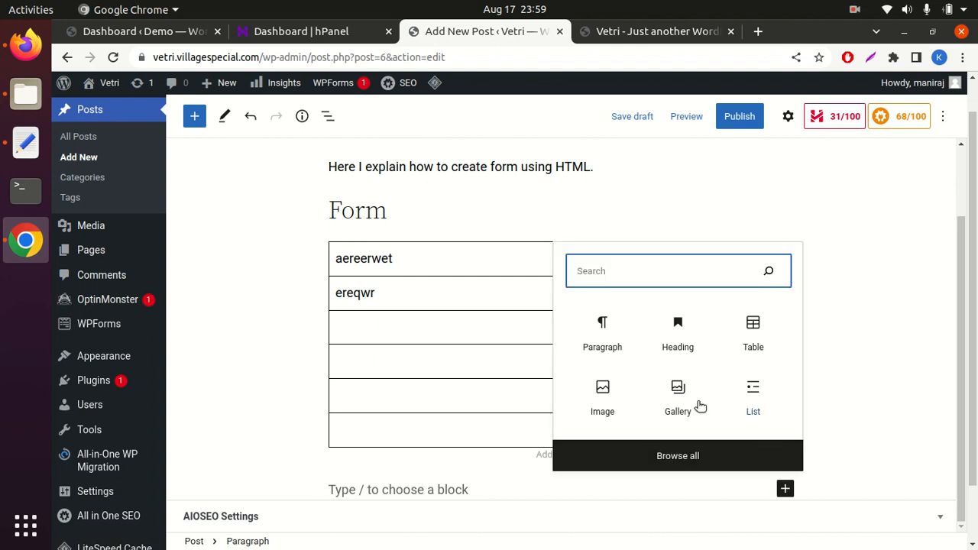
pyautogui.click(603, 395)
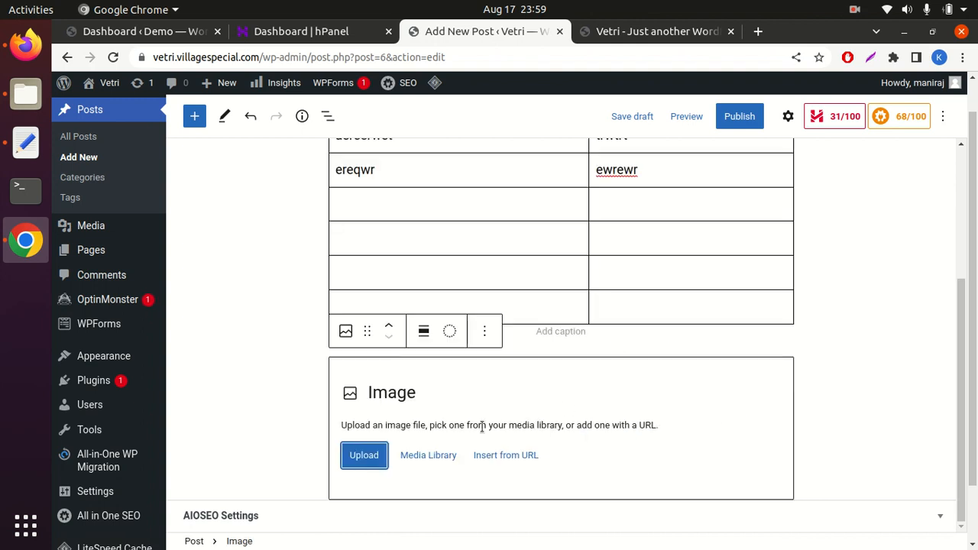
pyautogui.click(417, 461)
pyautogui.click(178, 146)
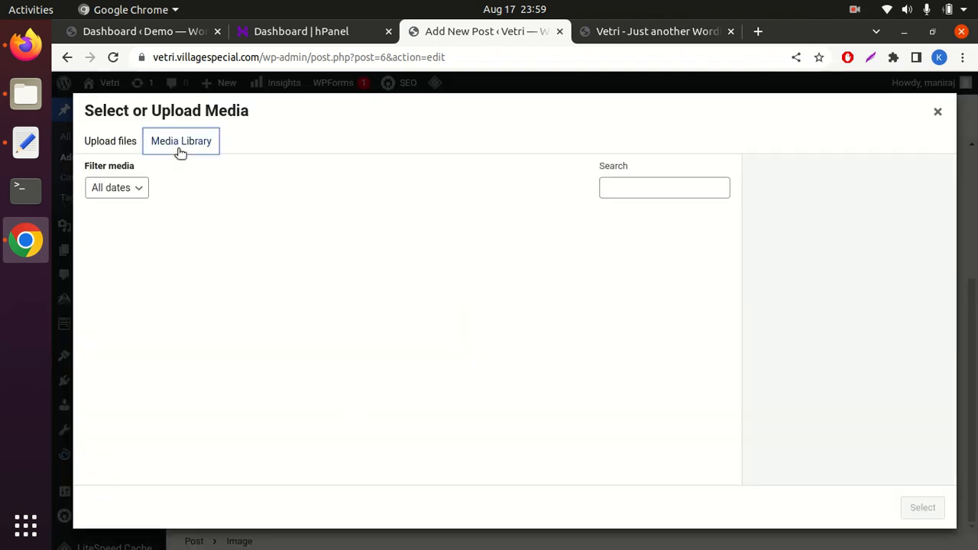
pyautogui.click(406, 360)
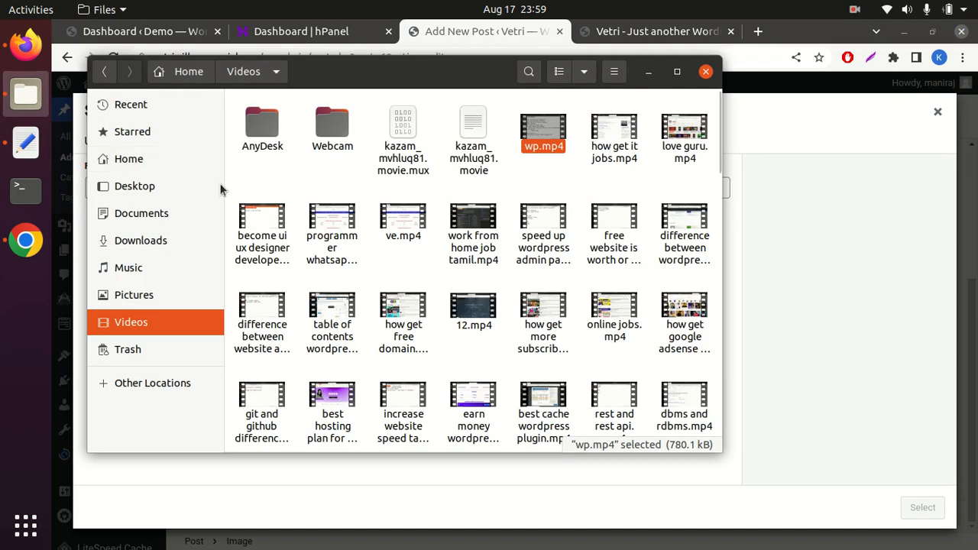
# Step: Upload vetrivel.png from the Desktop into the WordPress media library
pyautogui.click(134, 187)
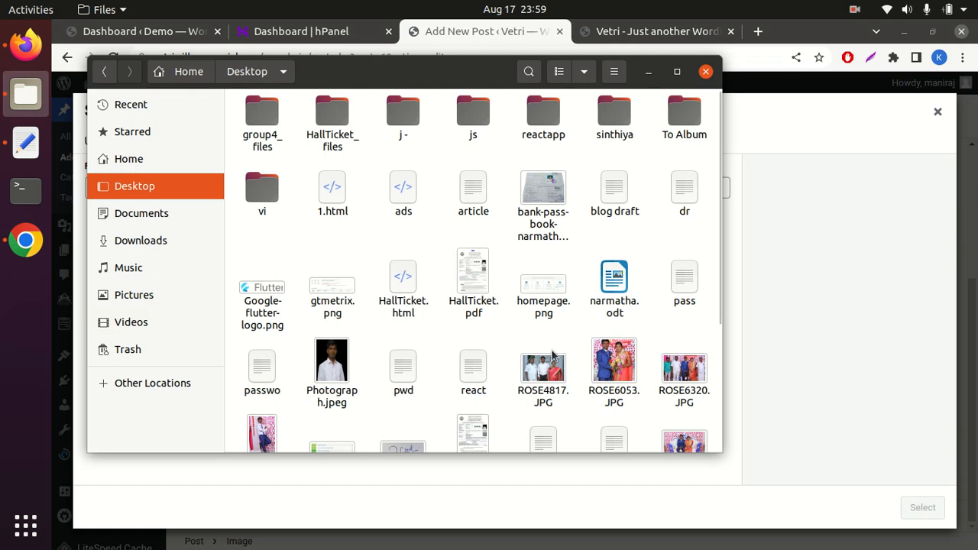
pyautogui.scroll(-5, 569, 360)
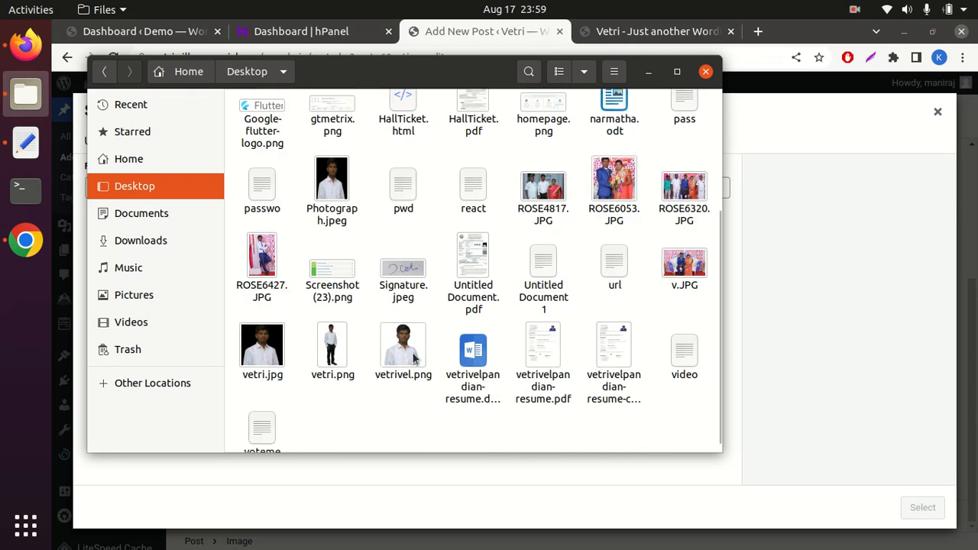
pyautogui.click(415, 358)
pyautogui.moveTo(414, 357); pyautogui.dragTo(813, 294)
pyautogui.click(844, 124)
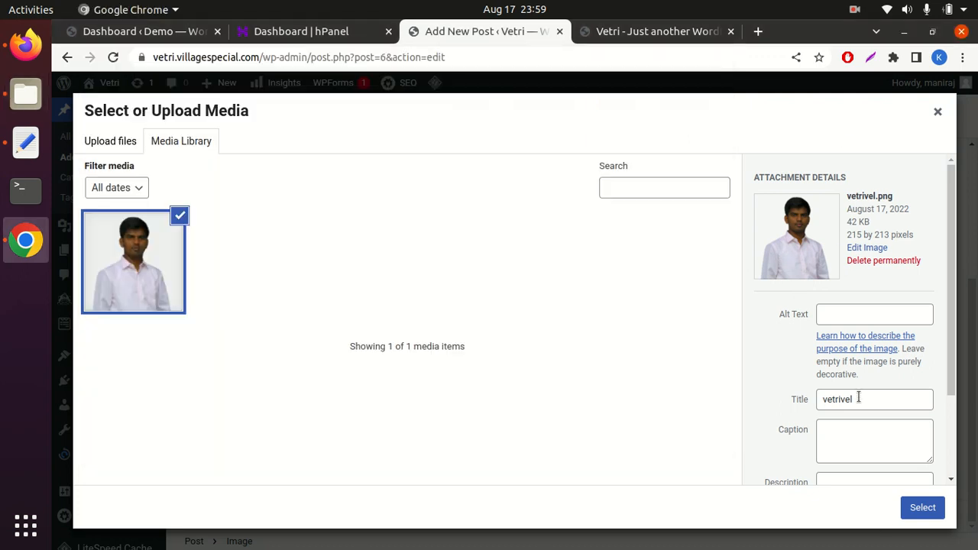
# Step: Insert the vetrivel.png photo into the post and centre-align it
pyautogui.click(924, 508)
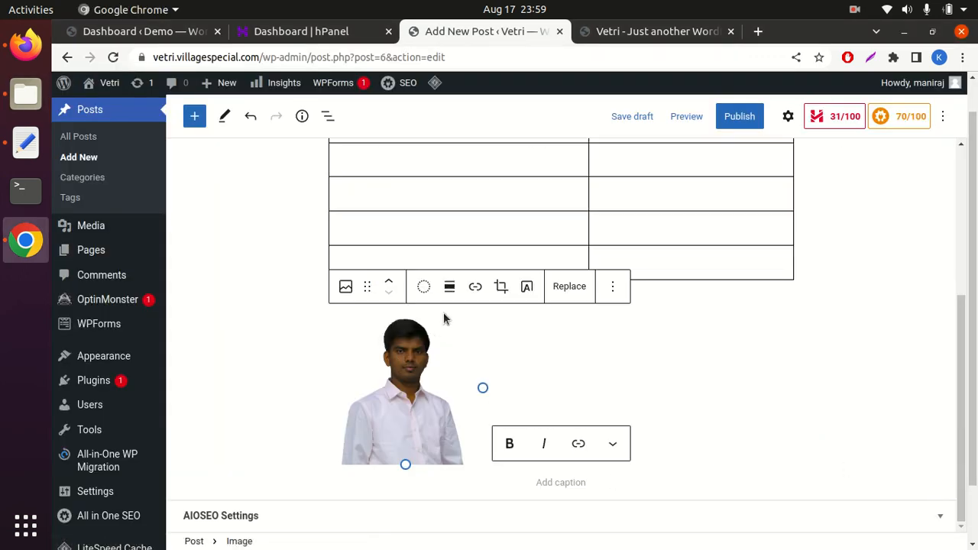
pyautogui.click(787, 116)
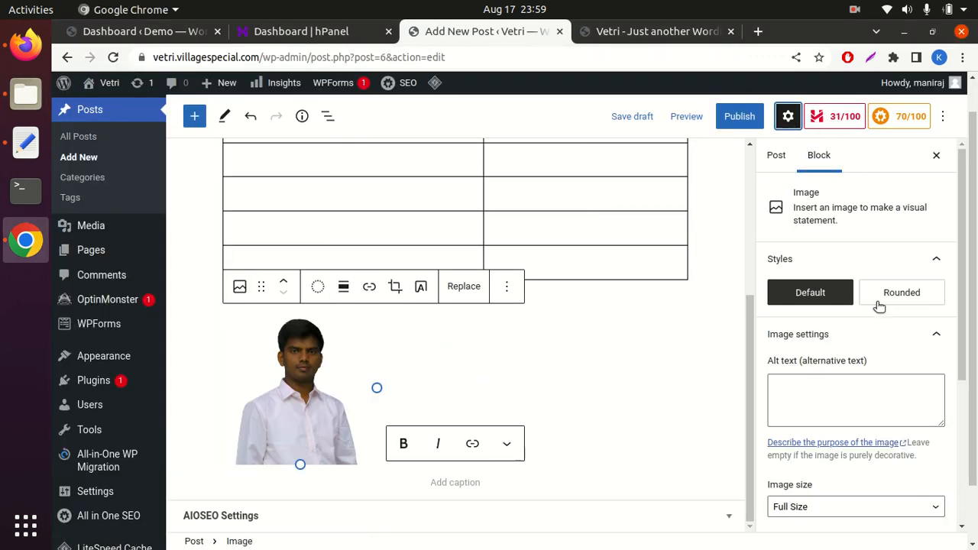
pyautogui.click(299, 464)
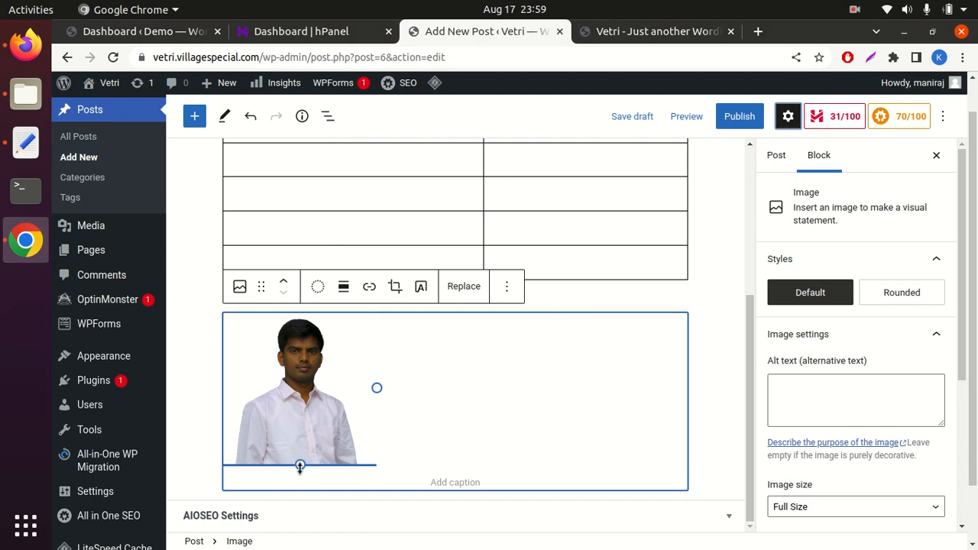
pyautogui.click(345, 296)
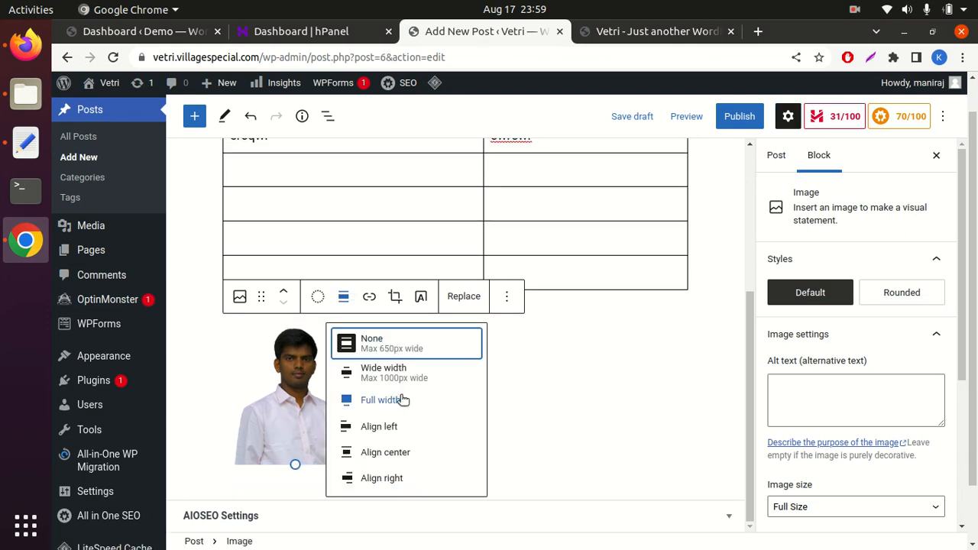
pyautogui.click(405, 451)
# Step: Check the table, then select the photo and its caption area below it
pyautogui.scroll(1, 506, 440)
pyautogui.scroll(2, 505, 441)
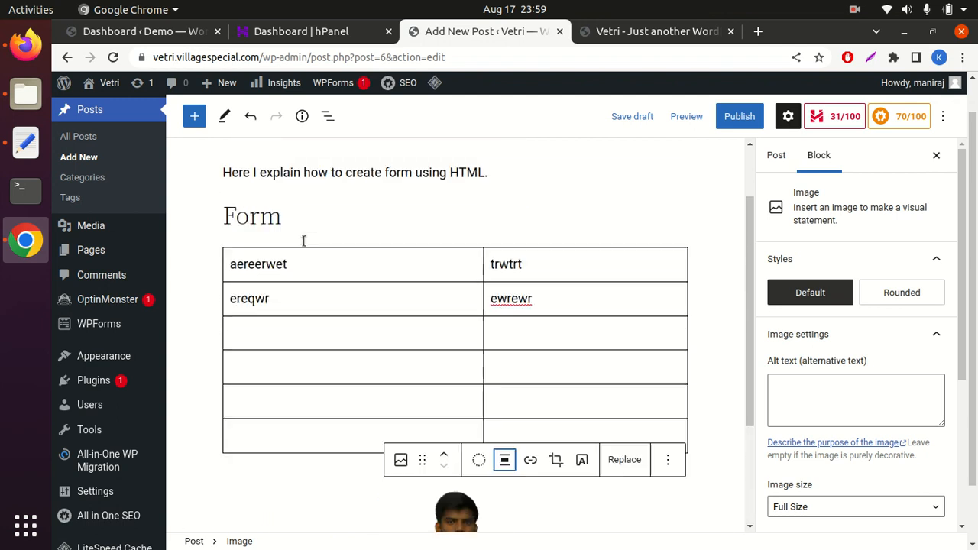
pyautogui.click(336, 382)
pyautogui.click(332, 393)
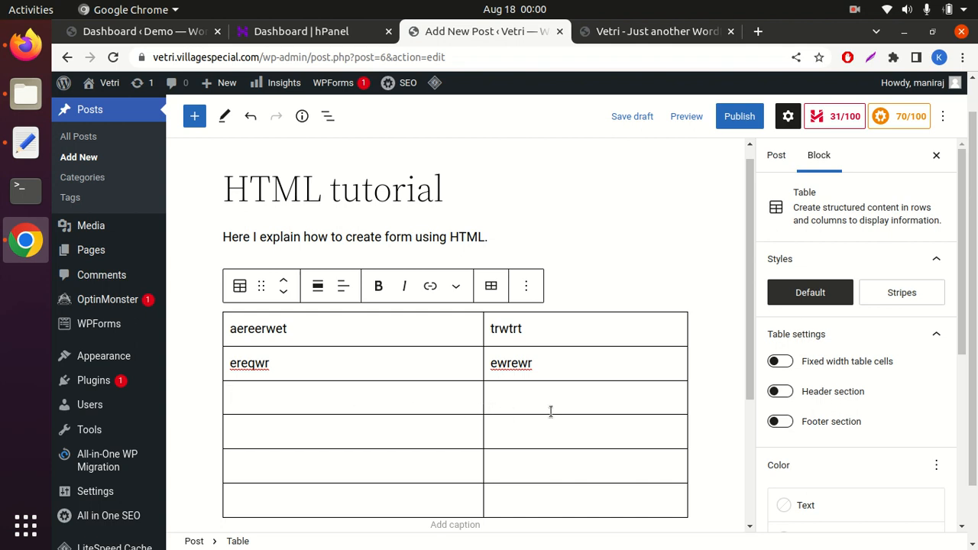
pyautogui.scroll(-3, 336, 356)
pyautogui.click(488, 448)
pyautogui.click(481, 479)
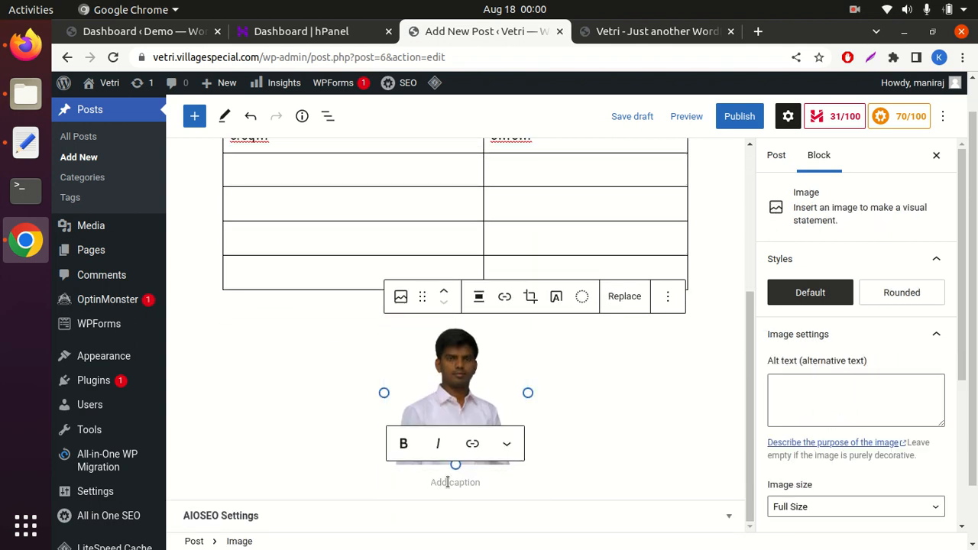
# Step: Add paragraphs 'aewe', 'wetwet' and 'wrtwertr' below the image, ending with an empty block
pyautogui.press('Return')
pyautogui.write('aew')
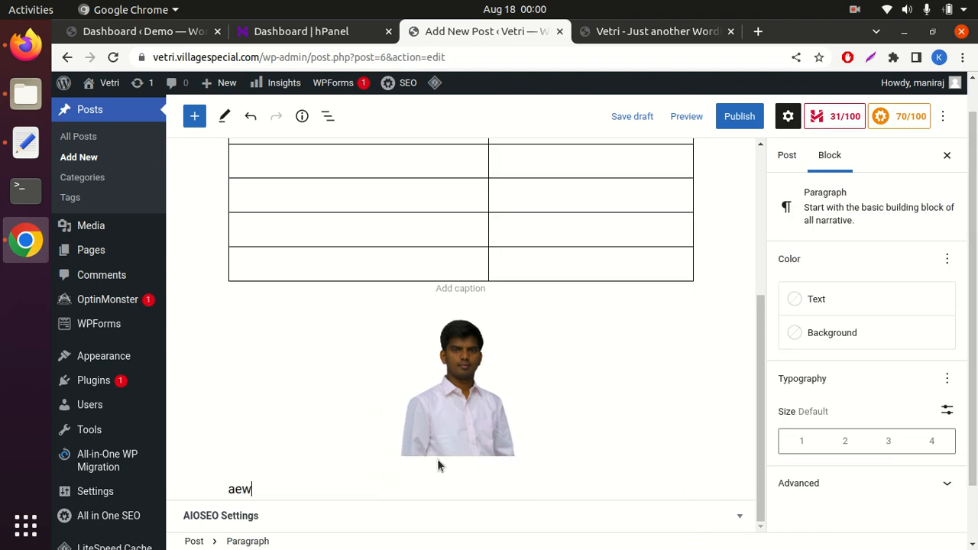
pyautogui.write('e')
pyautogui.press('Return')
pyautogui.write('wetwet')
pyautogui.press('Return')
pyautogui.write('wrtwert')
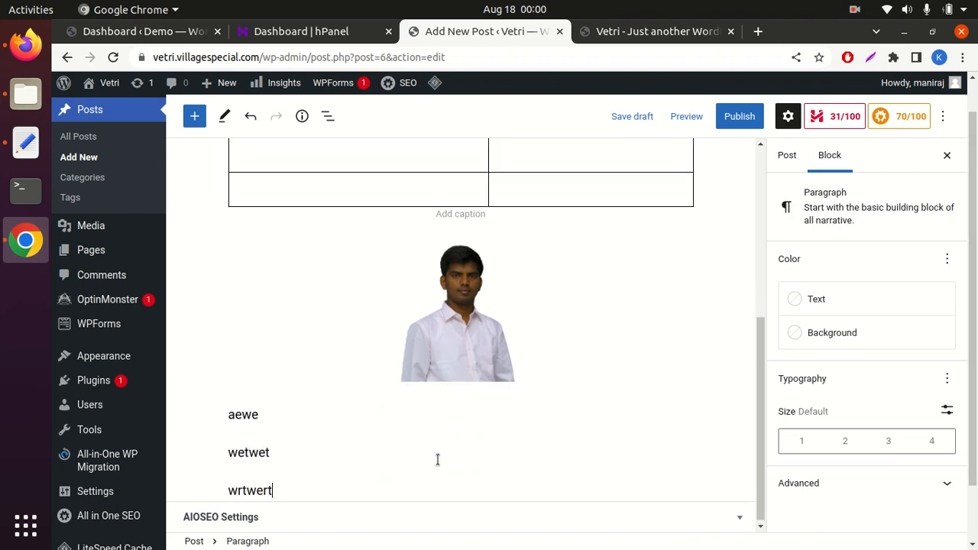
pyautogui.write('r')
pyautogui.press('Return')
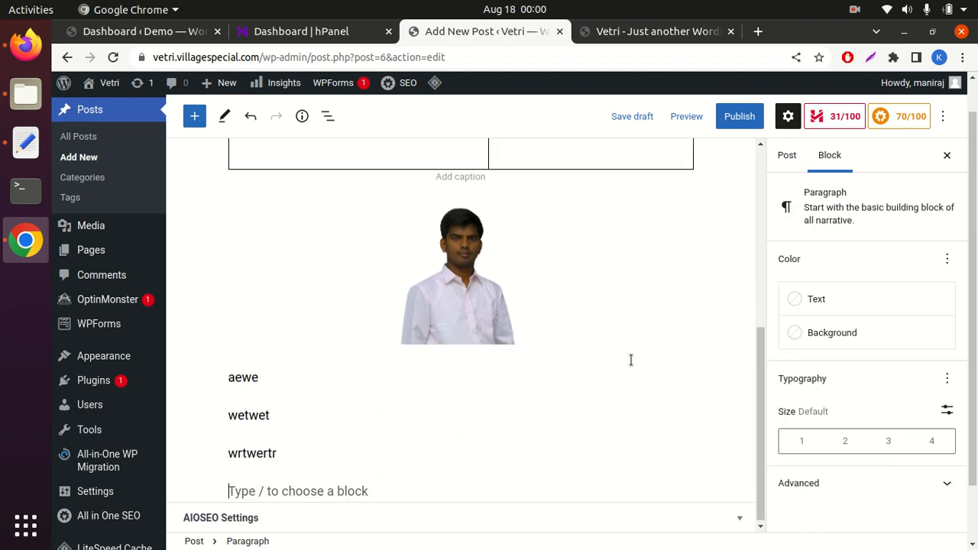
# Step: In the post settings, expand Categories and try adding a new category
pyautogui.click(787, 157)
pyautogui.scroll(-4, 837, 328)
pyautogui.scroll(5, 830, 348)
pyautogui.scroll(-2, 817, 336)
pyautogui.scroll(-5, 881, 322)
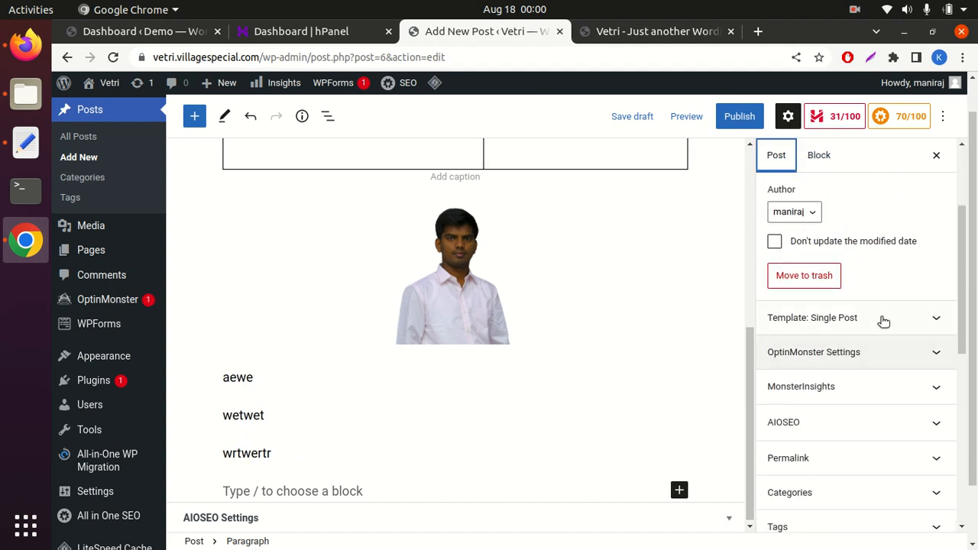
pyautogui.scroll(-1, 881, 321)
pyautogui.click(844, 312)
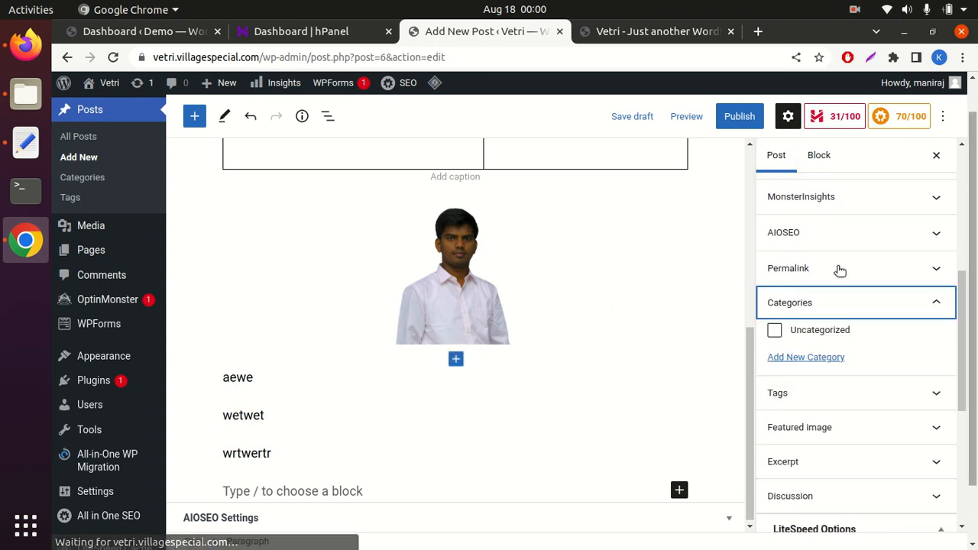
pyautogui.click(820, 357)
pyautogui.click(817, 395)
pyautogui.click(818, 398)
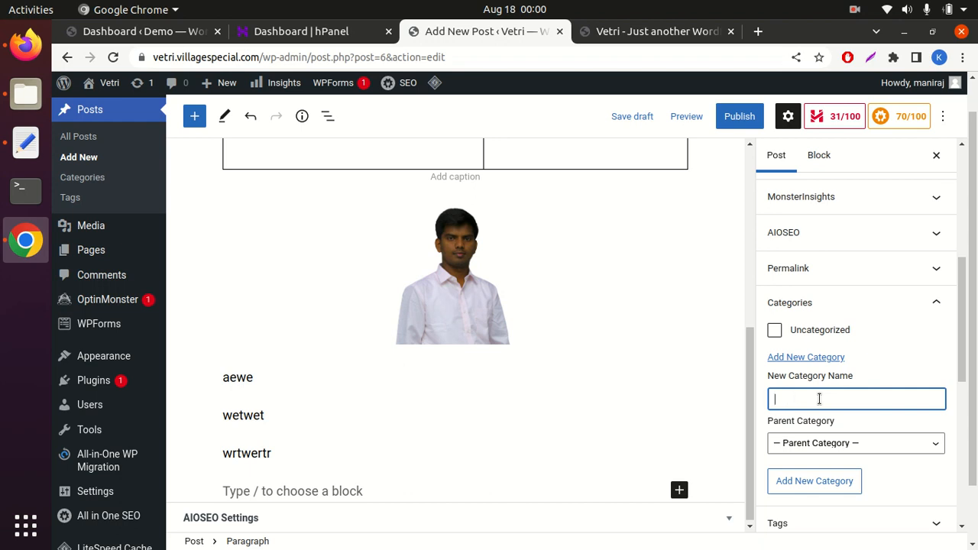
pyautogui.press('BackSpace')
pyautogui.press('BackSpace')
pyautogui.press('BackSpace')
pyautogui.click(831, 492)
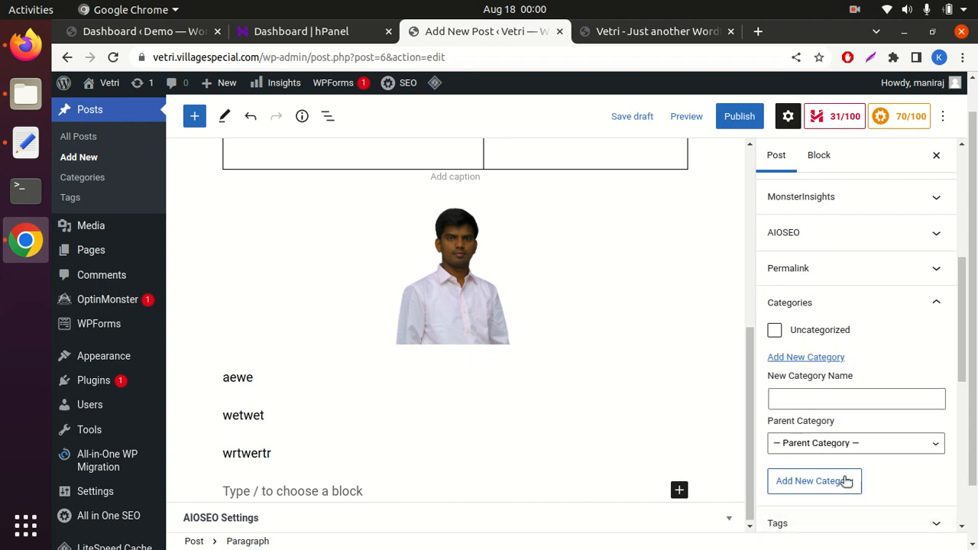
# Step: Expand Featured image and browse the media picker, closing it without choosing an image
pyautogui.scroll(-3, 838, 343)
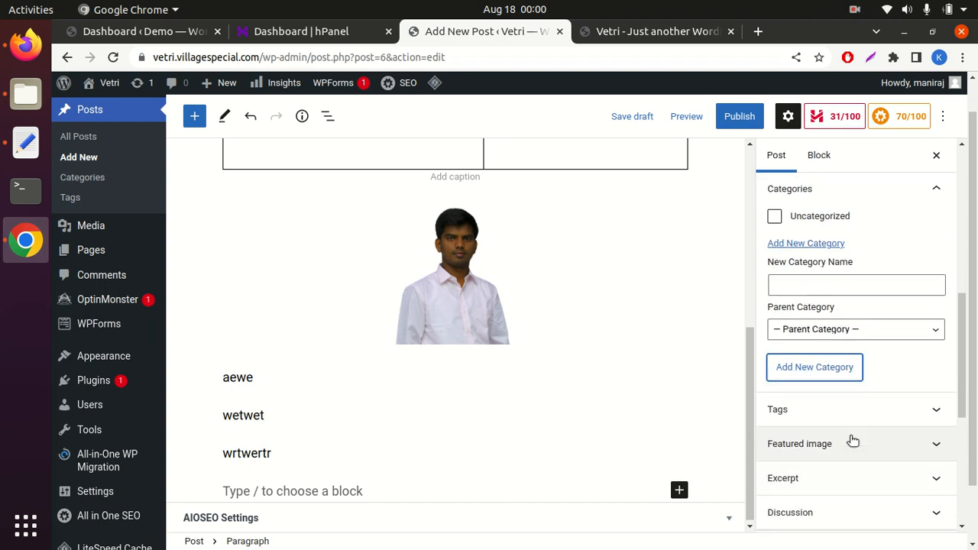
pyautogui.click(843, 443)
pyautogui.click(840, 452)
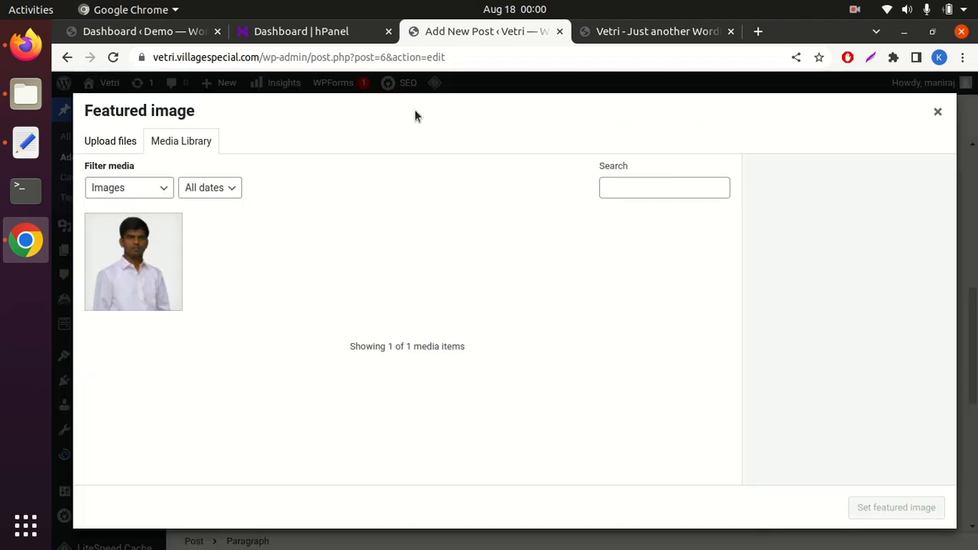
pyautogui.click(935, 111)
# Step: Check the headline score of 31/100, then close the headline analyzer panel
pyautogui.scroll(10, 884, 316)
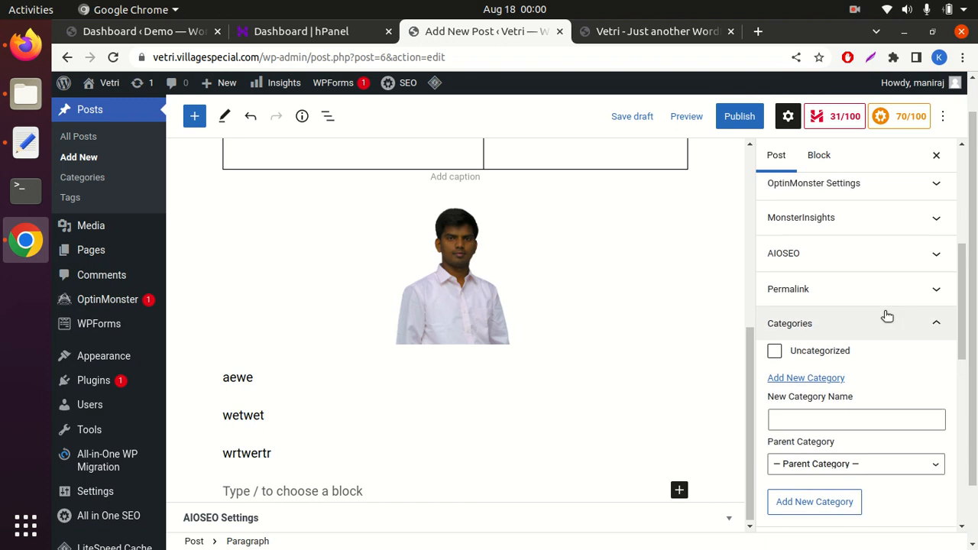
pyautogui.click(844, 116)
pyautogui.scroll(-4, 886, 359)
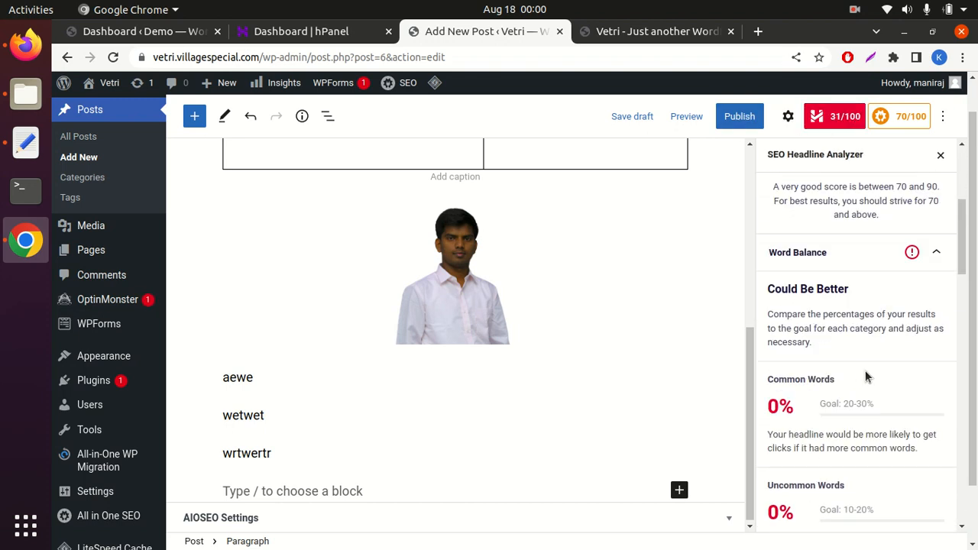
pyautogui.scroll(5, 855, 370)
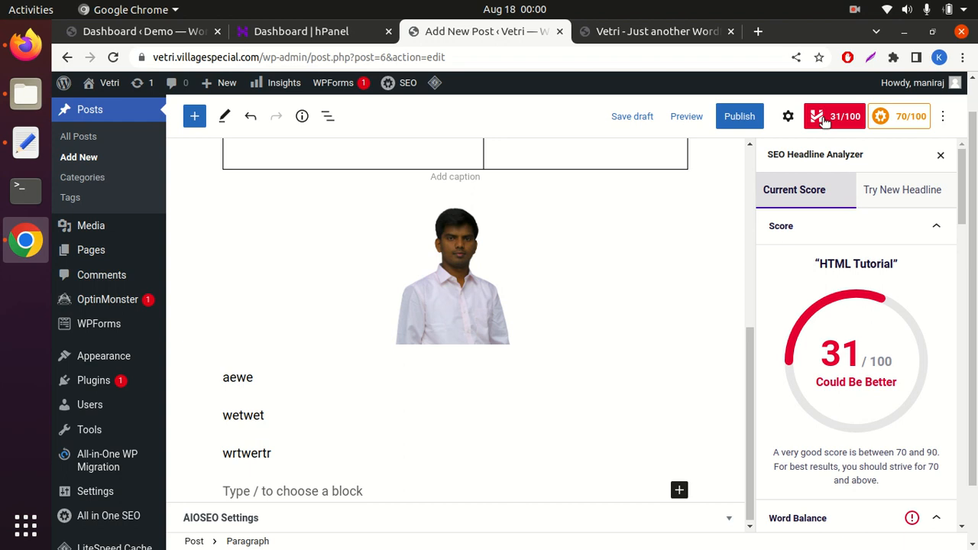
pyautogui.click(823, 121)
pyautogui.click(822, 121)
pyautogui.click(823, 121)
pyautogui.click(823, 121)
# Step: Publish the HTML tutorial post
pyautogui.scroll(3, 716, 191)
pyautogui.click(735, 119)
pyautogui.click(821, 118)
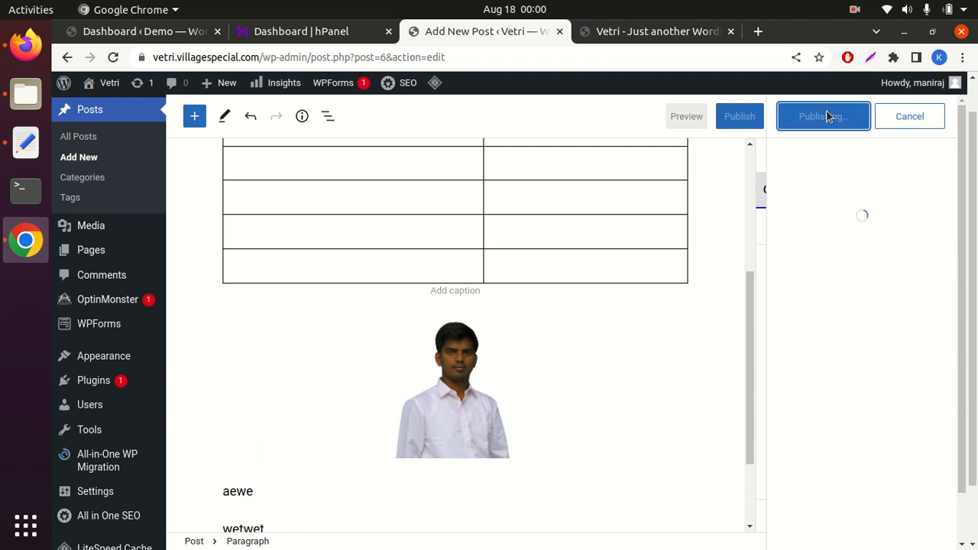
# Step: Reload the live site, view the HTML tutorial post's table and photo, then return to the editor
pyautogui.click(604, 31)
pyautogui.click(480, 48)
pyautogui.press('Return')
pyautogui.scroll(-5, 294, 183)
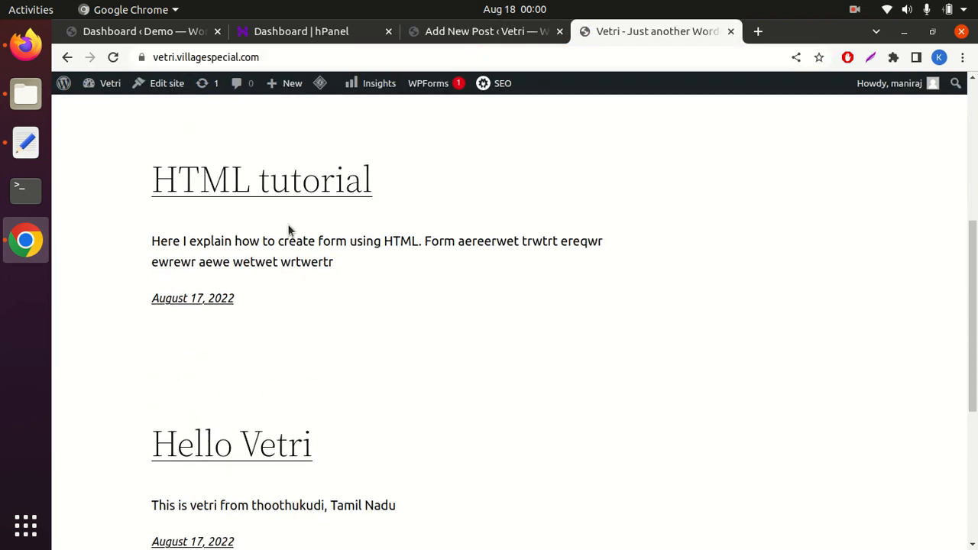
pyautogui.scroll(3, 259, 267)
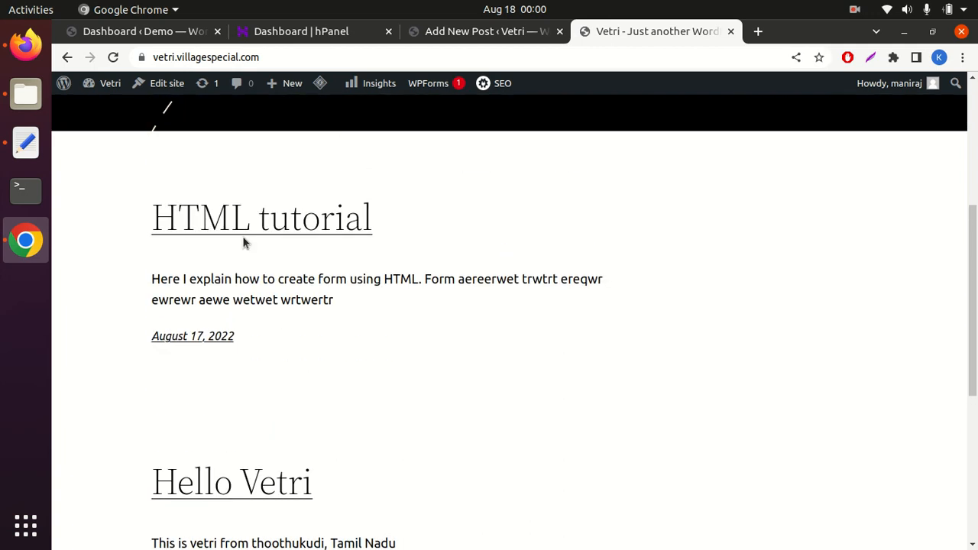
pyautogui.click(281, 224)
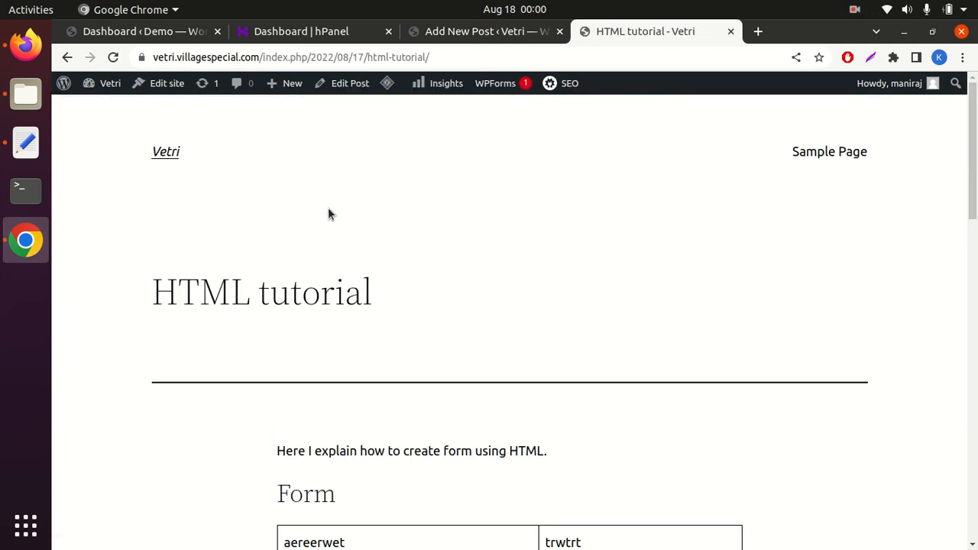
pyautogui.scroll(-5, 351, 200)
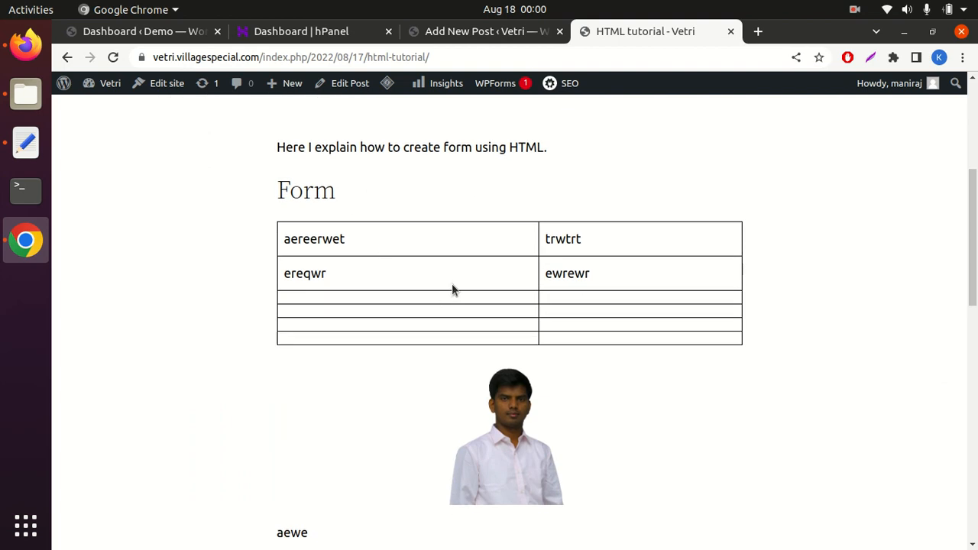
pyautogui.click(461, 34)
# Step: Fill table rows 3–6 with placeholder text (ertwet/hgjhe, ryrwty/ryrwty, rywtywr/rtywrty, wrywrywr/rwywry)
pyautogui.scroll(3, 583, 266)
pyautogui.click(550, 272)
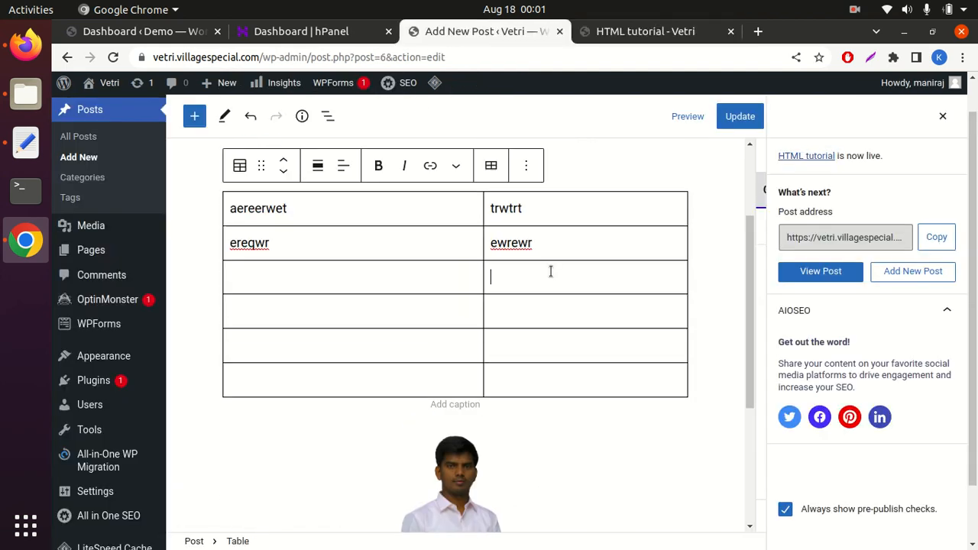
pyautogui.write('hgjhe')
pyautogui.click(431, 274)
pyautogui.write('ertwet')
pyautogui.click(362, 312)
pyautogui.write('ryrwty')
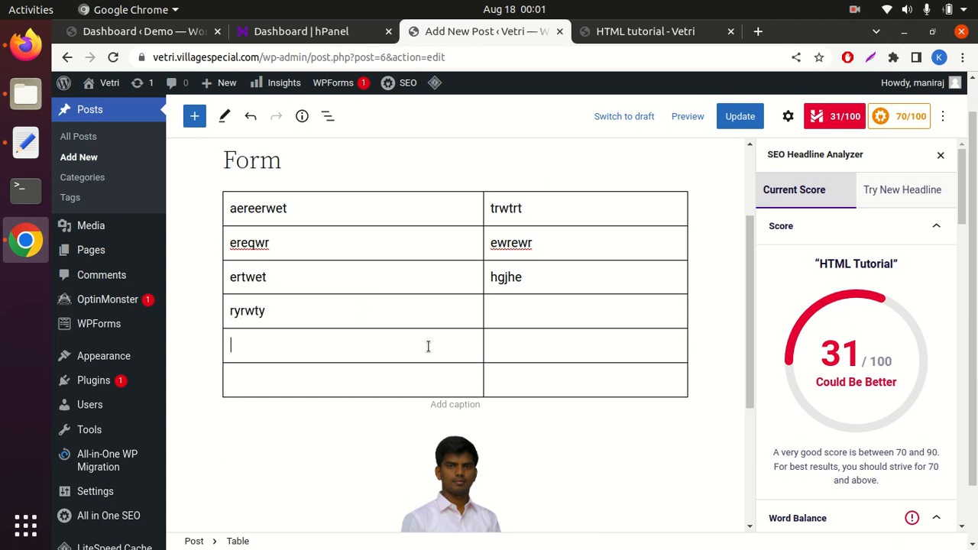
pyautogui.click(360, 344)
pyautogui.write('rywtywr')
pyautogui.click(573, 321)
pyautogui.write('ryrwty')
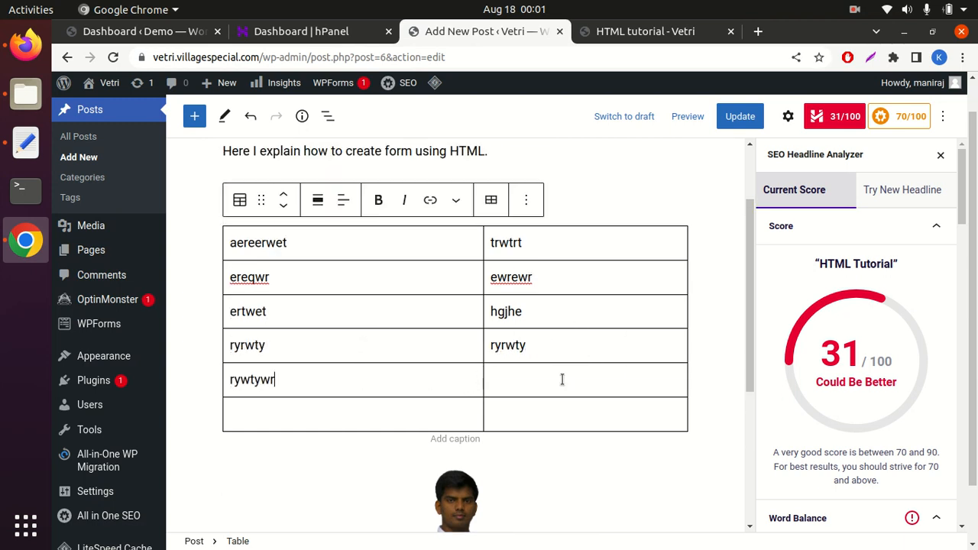
pyautogui.click(598, 384)
pyautogui.write('rtywrty')
pyautogui.click(532, 410)
pyautogui.write('rwywry')
pyautogui.click(347, 417)
pyautogui.write('wrywrywr')
# Step: Update the post, reload the live HTML tutorial page to check it, and return to the editor
pyautogui.click(739, 116)
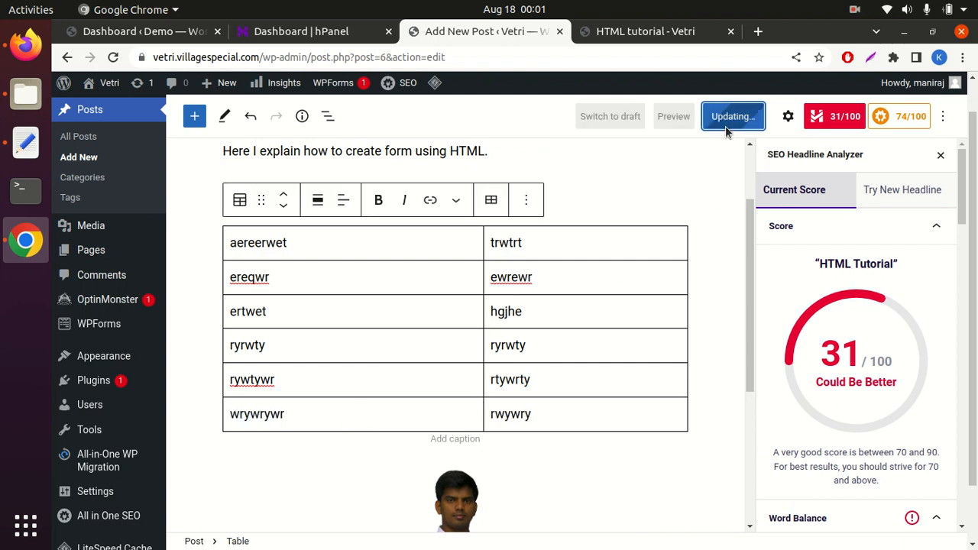
pyautogui.click(642, 31)
pyautogui.press('Return')
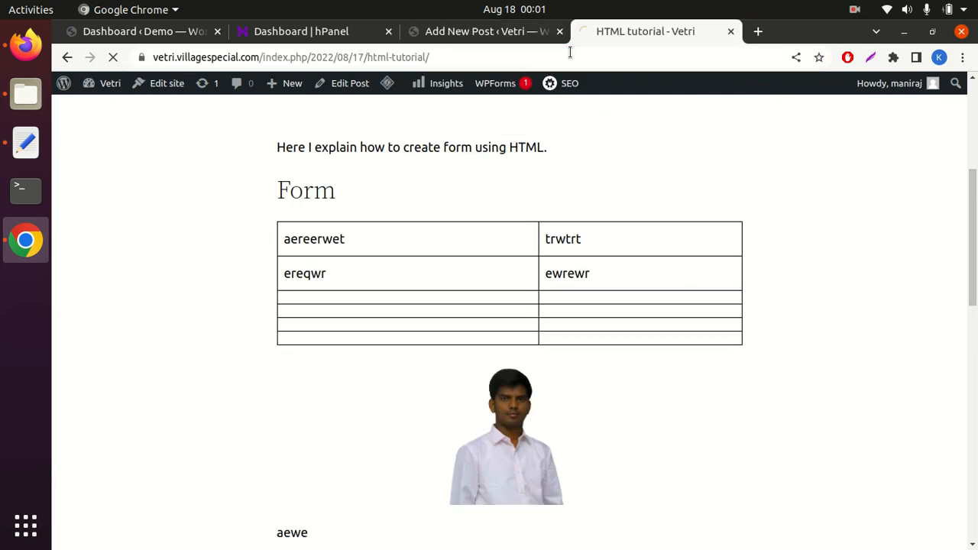
pyautogui.scroll(-7, 548, 282)
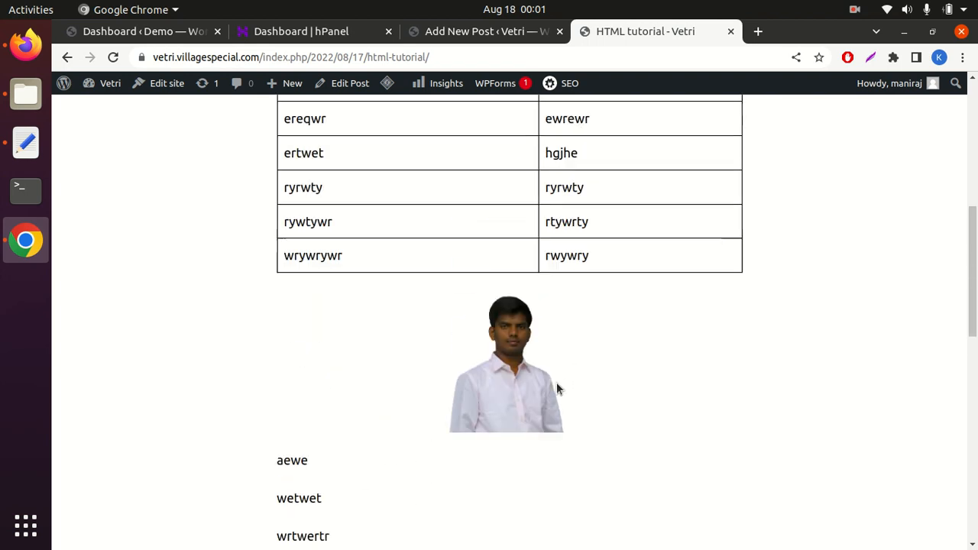
pyautogui.scroll(10, 553, 392)
pyautogui.click(437, 55)
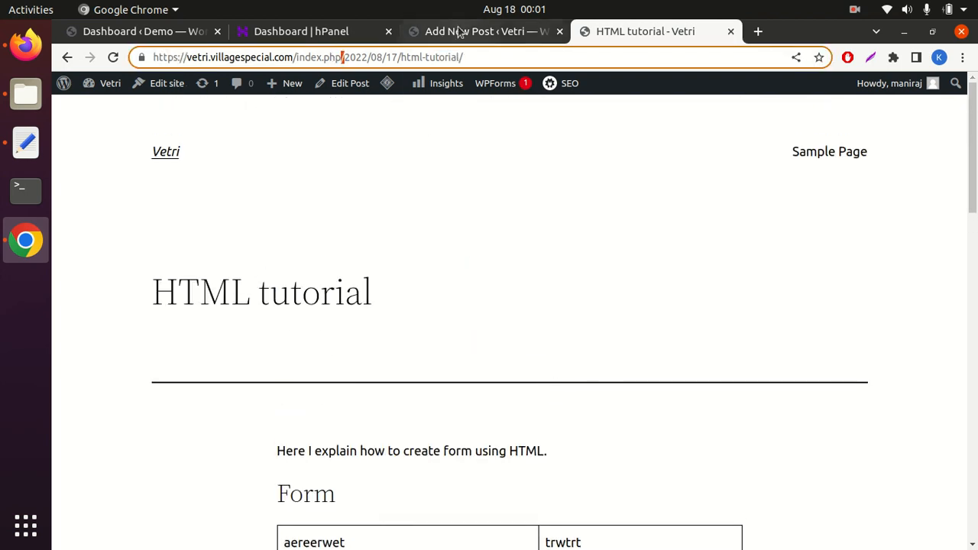
pyautogui.click(450, 31)
pyautogui.scroll(-1, 92, 410)
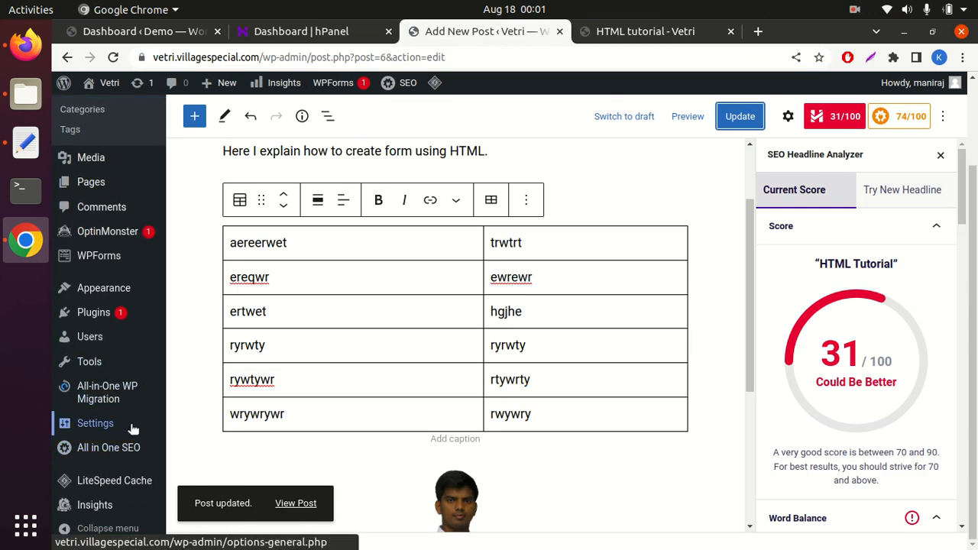
# Step: Set the permalink structure to Post name and save the settings
pyautogui.moveTo(88, 422)
pyautogui.click(196, 375)
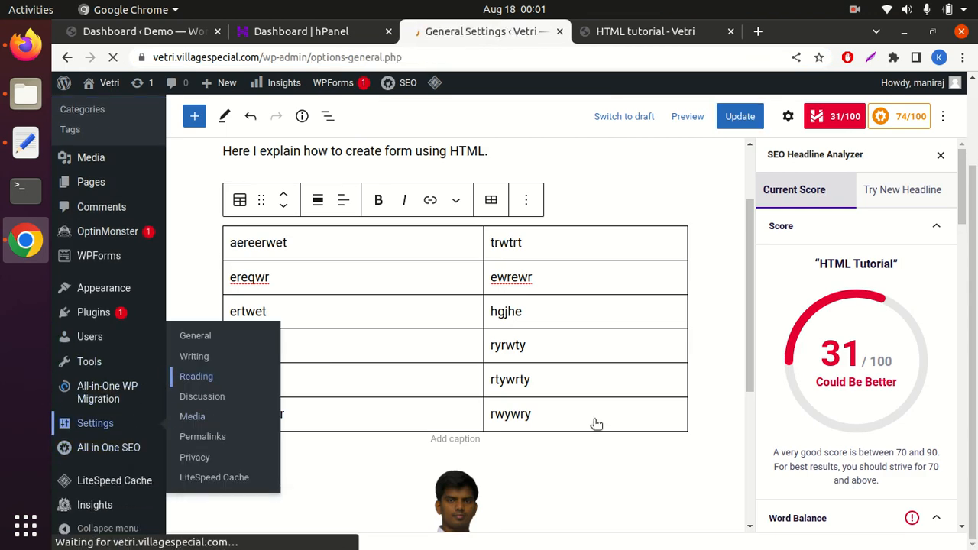
pyautogui.scroll(-15, 433, 365)
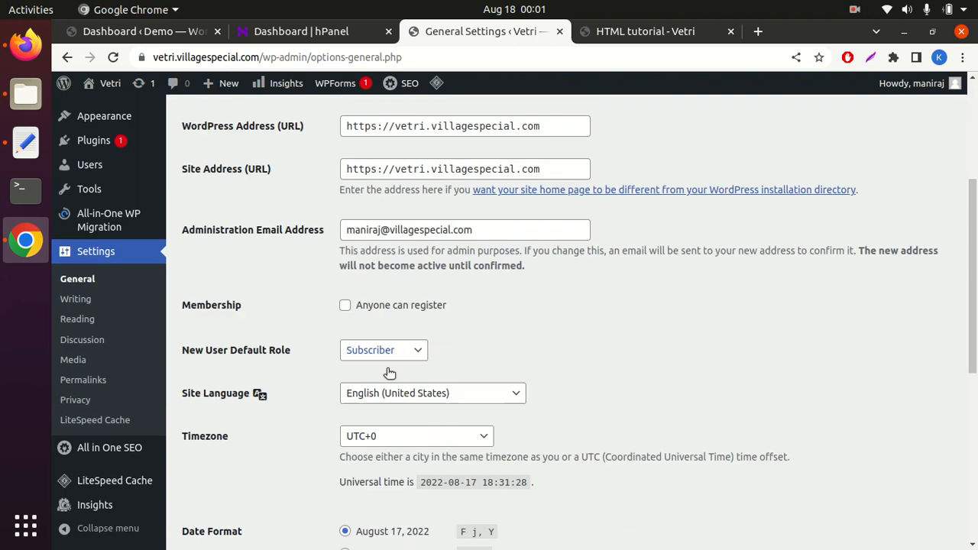
pyautogui.scroll(12, 519, 411)
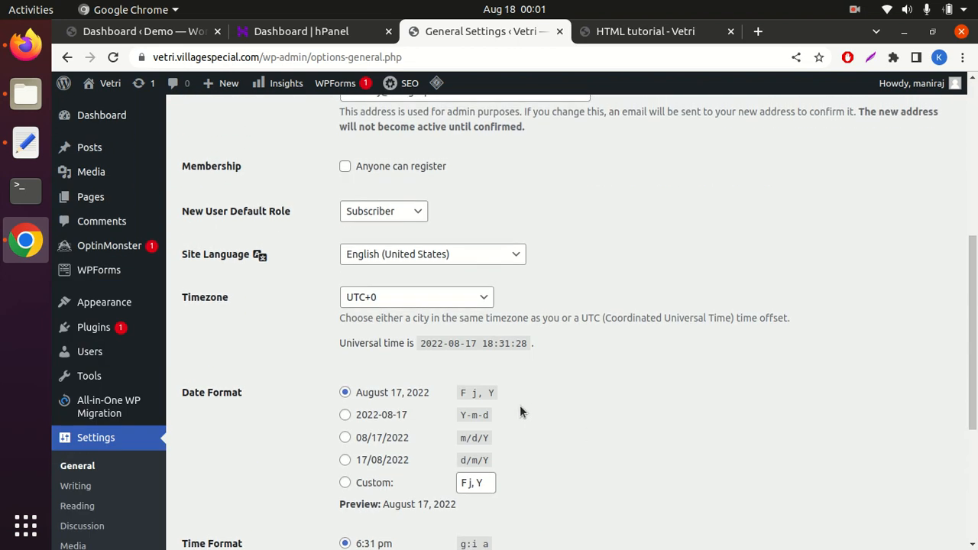
pyautogui.scroll(-5, 80, 489)
pyautogui.click(84, 380)
pyautogui.scroll(-5, 508, 313)
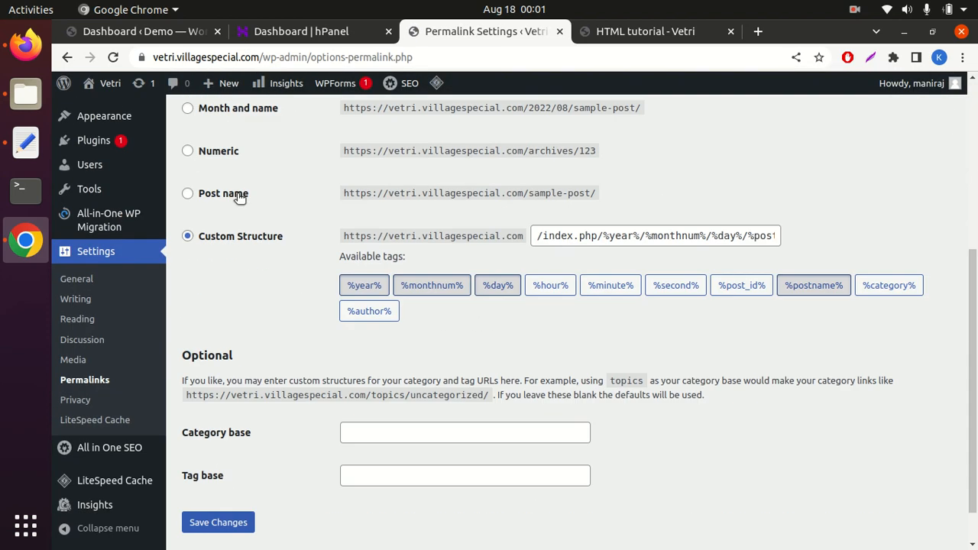
pyautogui.click(237, 193)
pyautogui.click(213, 522)
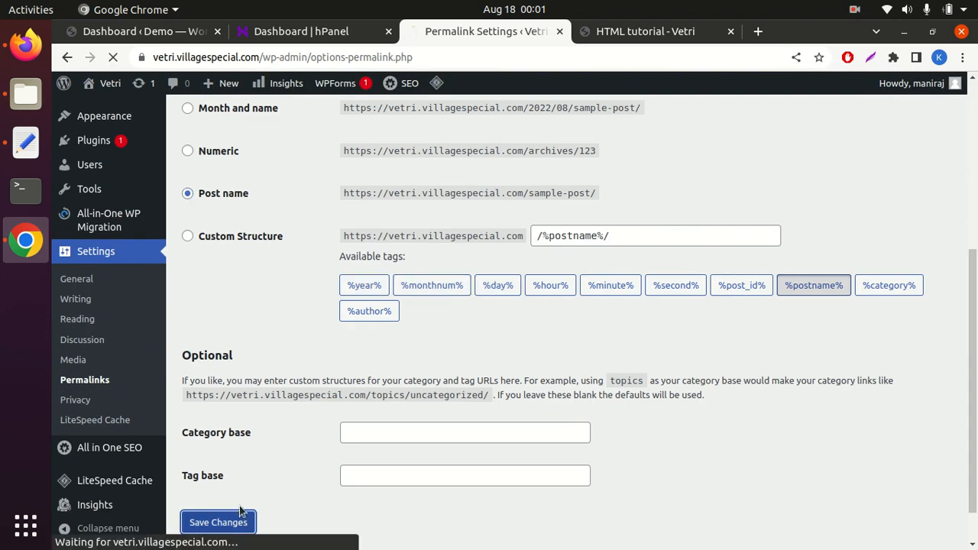
# Step: Open the HTML tutorial post from the homepage and check its /html-tutorial/ address
pyautogui.click(675, 28)
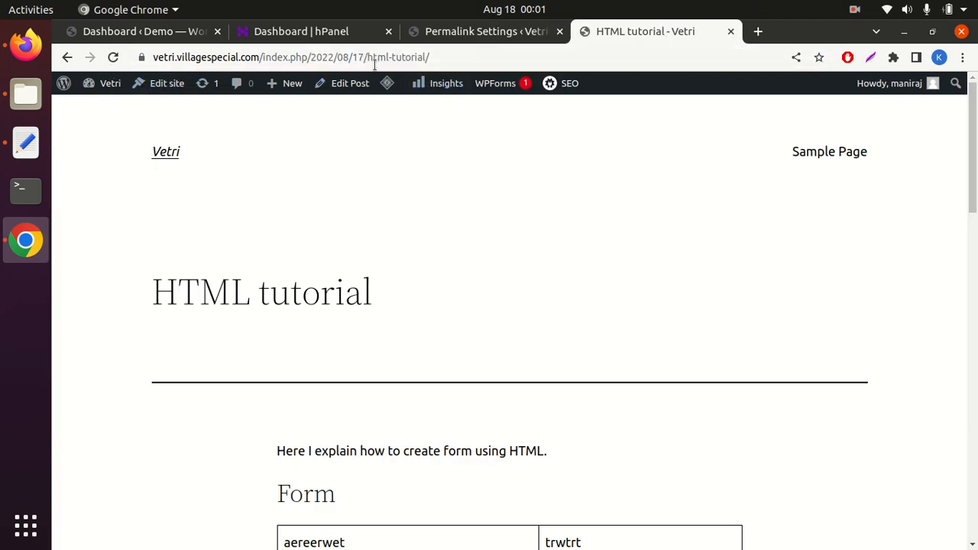
pyautogui.click(164, 152)
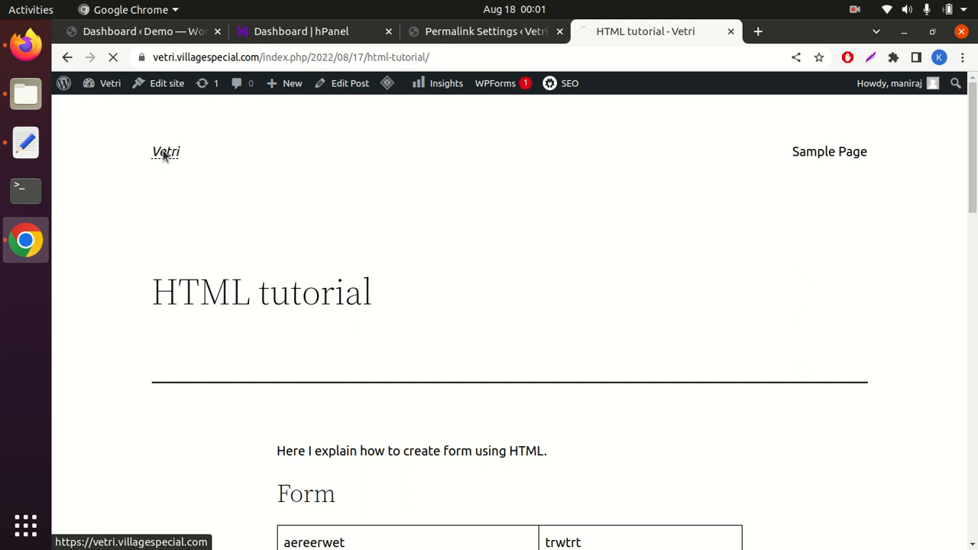
pyautogui.scroll(-4, 227, 314)
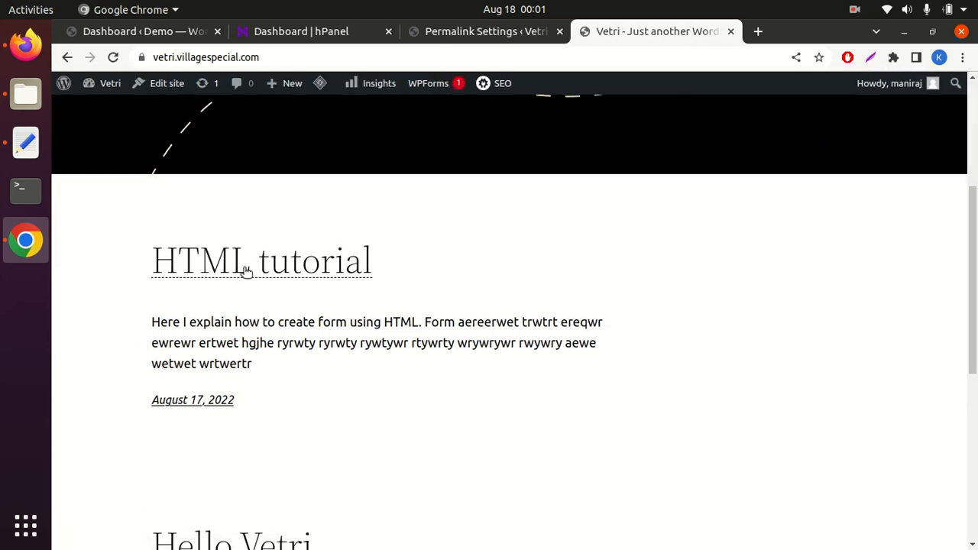
pyautogui.click(247, 272)
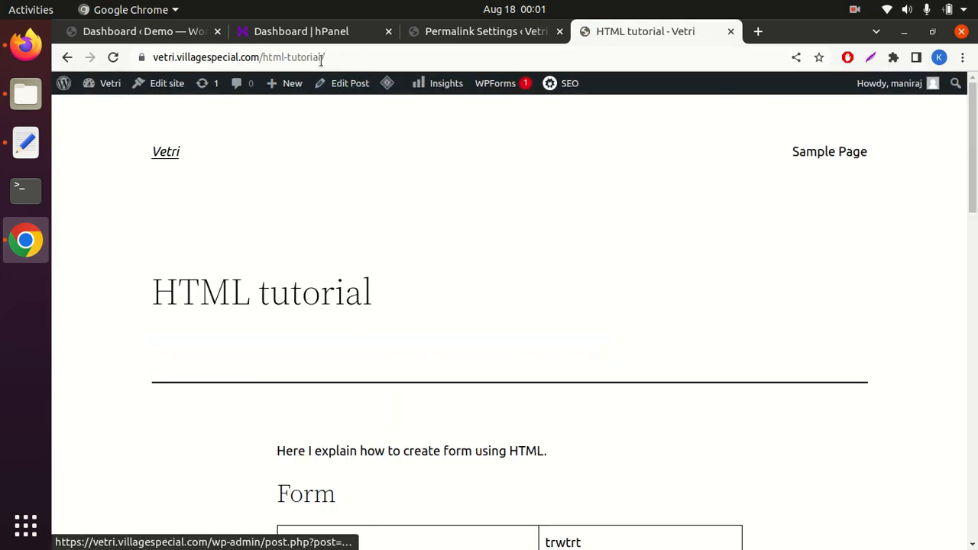
pyautogui.click(344, 59)
pyautogui.moveTo(344, 59); pyautogui.dragTo(262, 58)
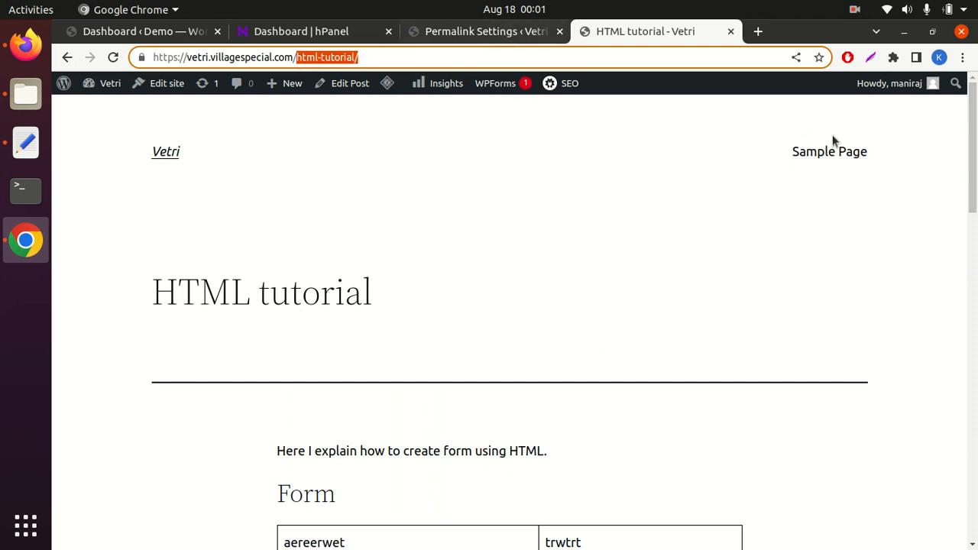
pyautogui.click(455, 38)
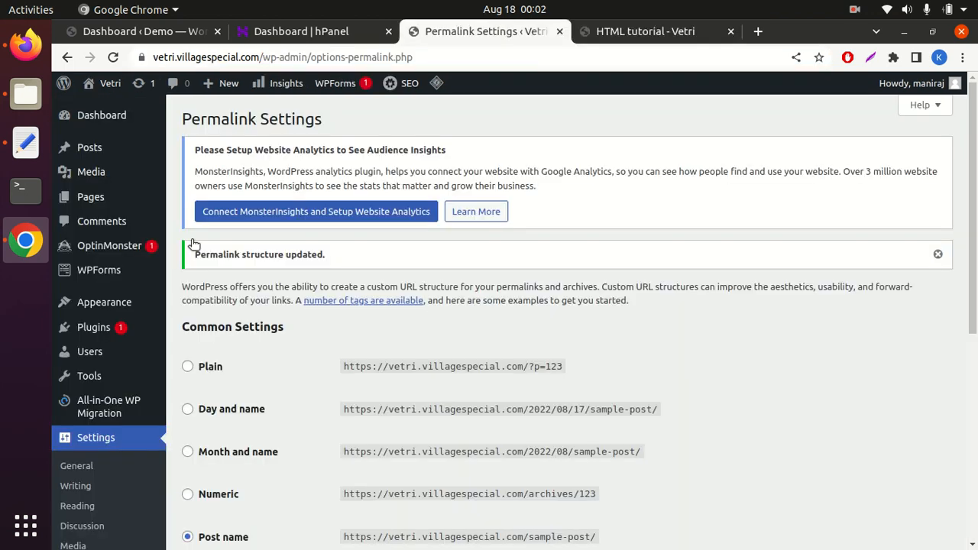
# Step: Review the four installed themes, confirming Twenty Twenty-Two is active
pyautogui.scroll(-3, 164, 283)
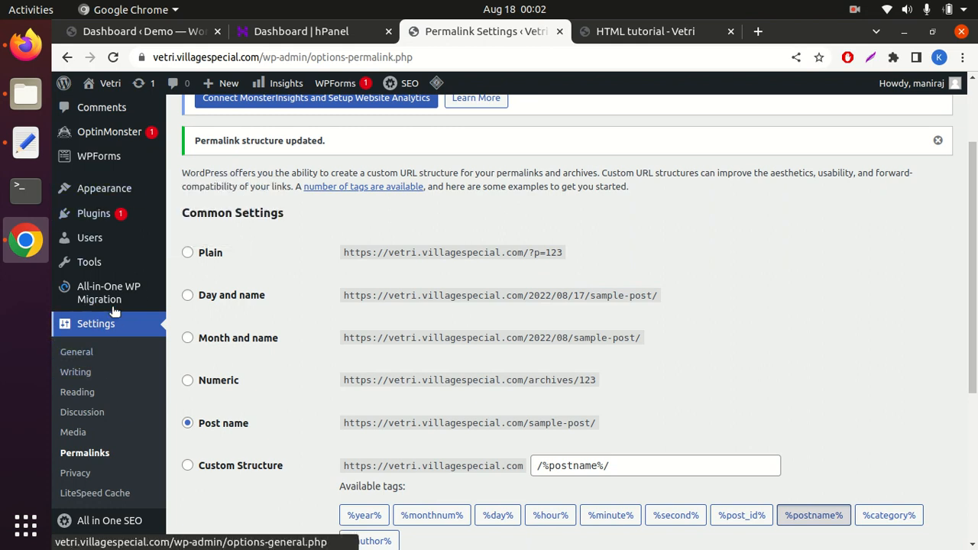
pyautogui.moveTo(111, 198)
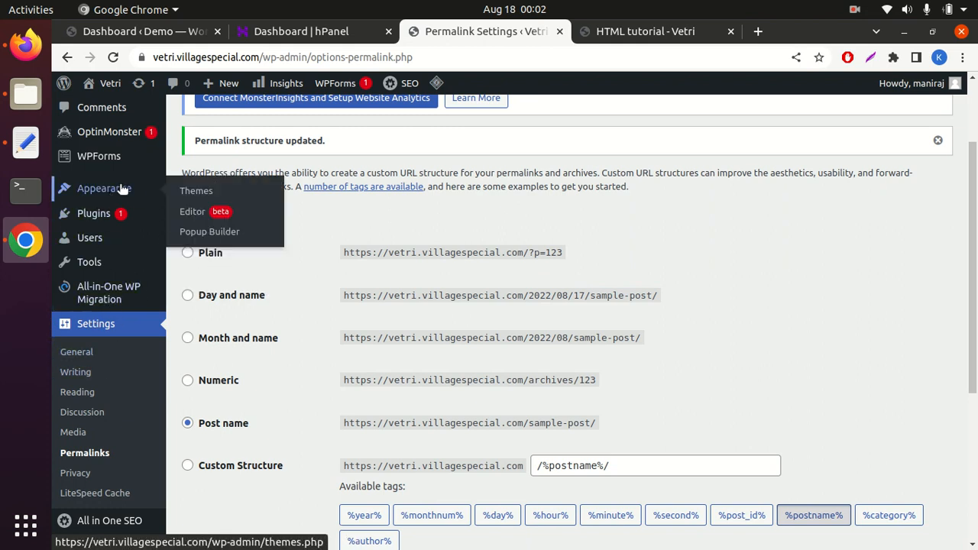
pyautogui.scroll(2, 120, 193)
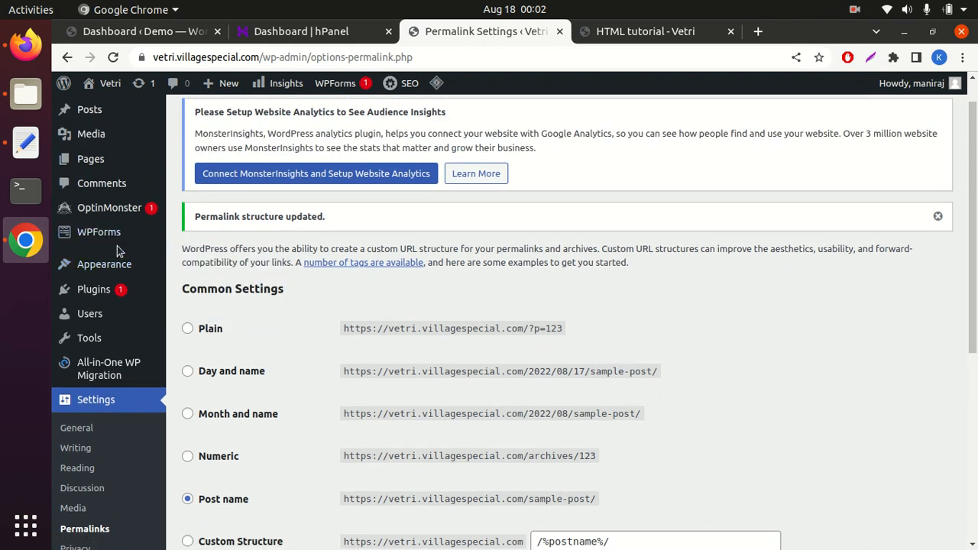
pyautogui.moveTo(111, 270)
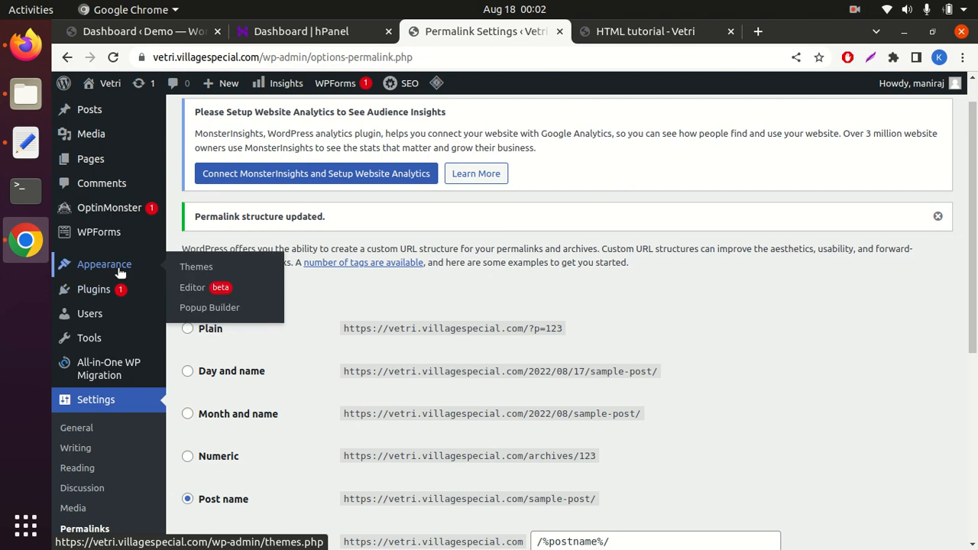
pyautogui.scroll(1, 120, 273)
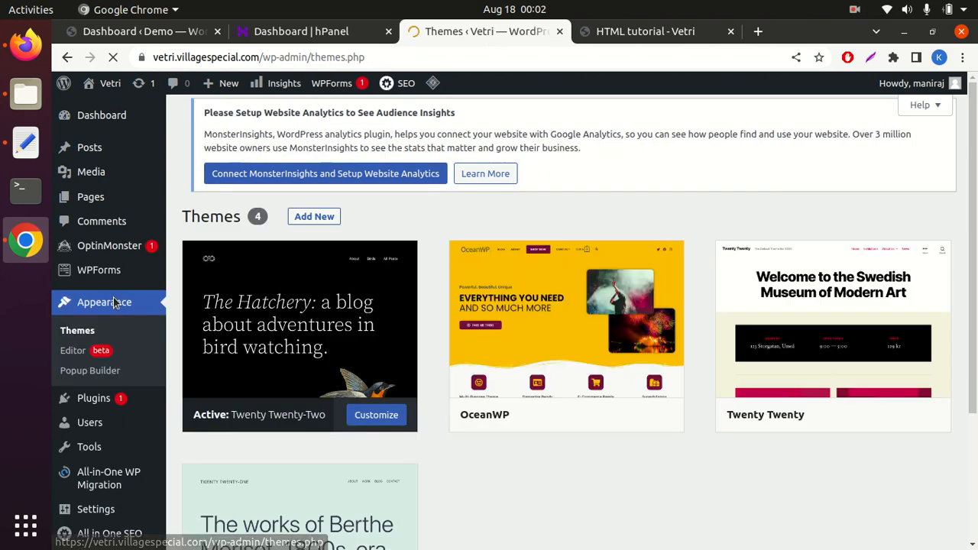
pyautogui.scroll(-1, 260, 287)
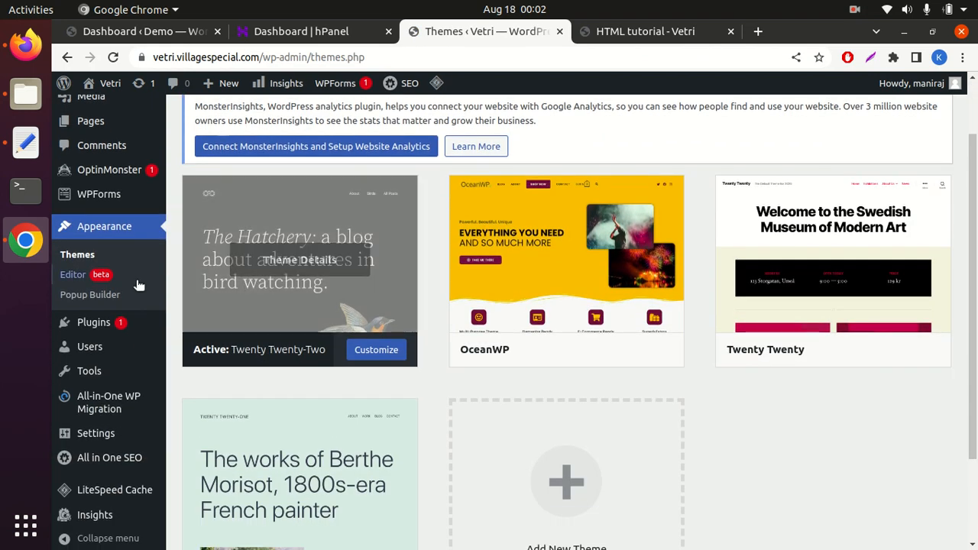
pyautogui.scroll(2, 96, 433)
pyautogui.moveTo(97, 388)
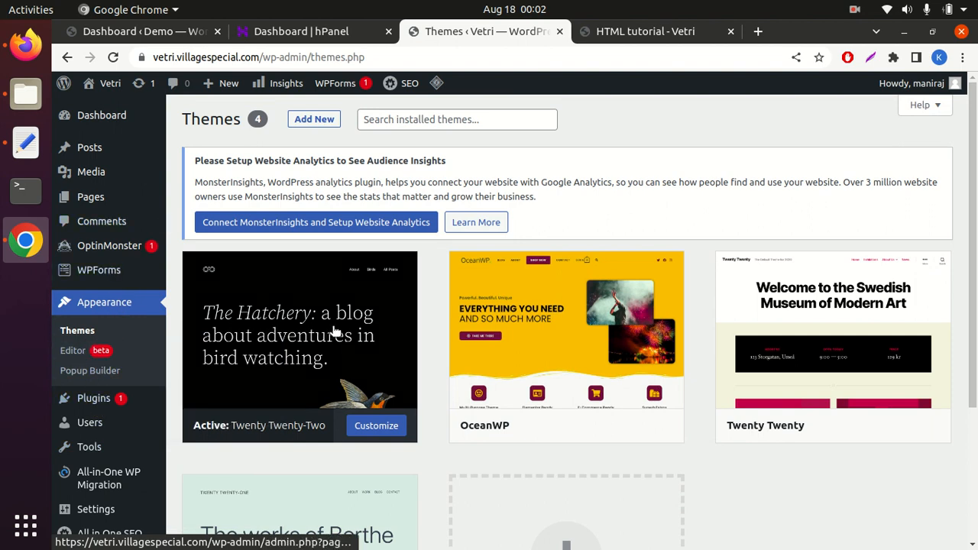
pyautogui.scroll(-3, 327, 321)
pyautogui.scroll(3, 333, 339)
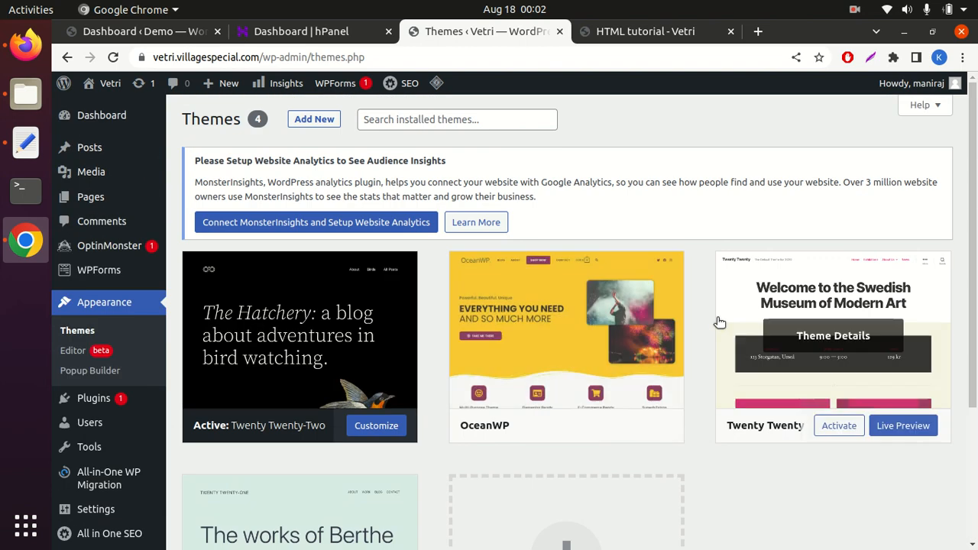
# Step: Check the list of 9 installed plugins, then return to Appearance > Themes
pyautogui.click(106, 399)
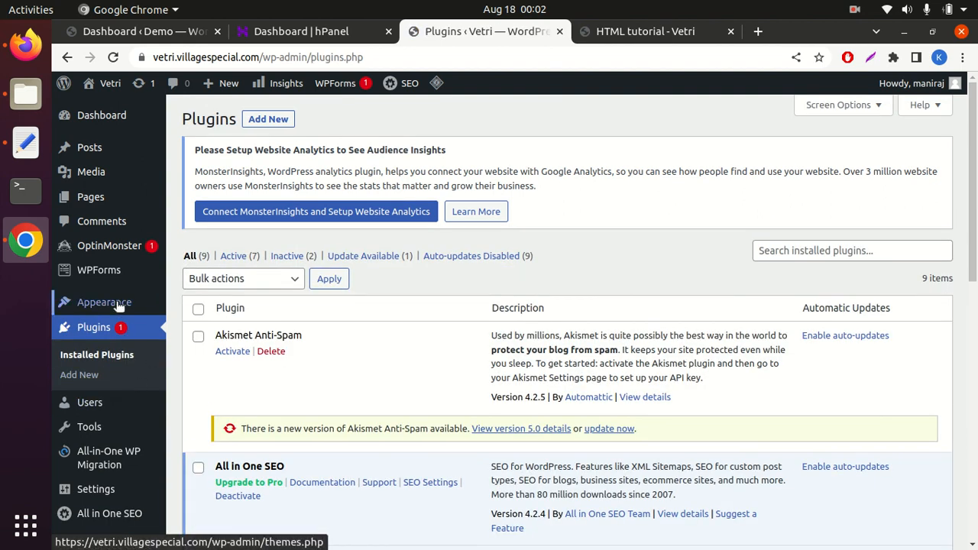
pyautogui.moveTo(116, 304)
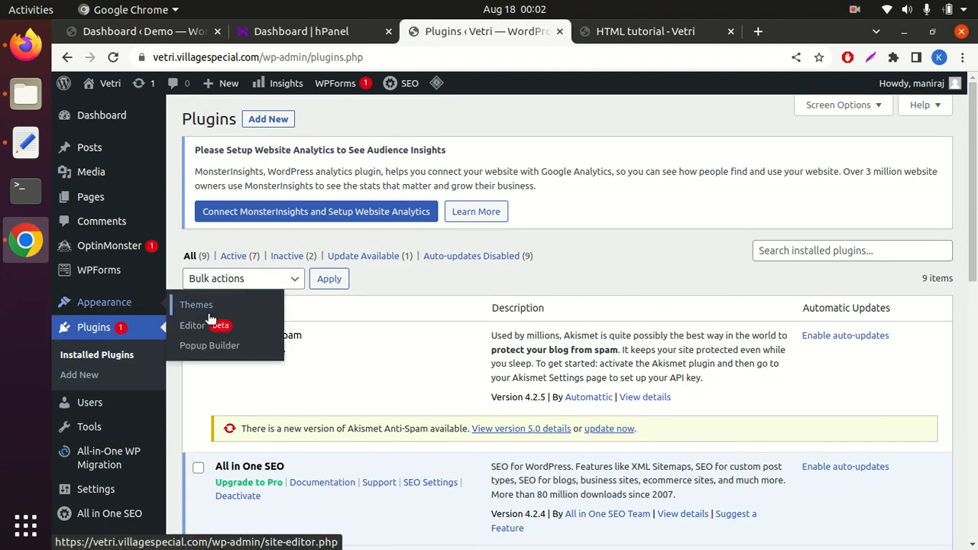
pyautogui.click(213, 310)
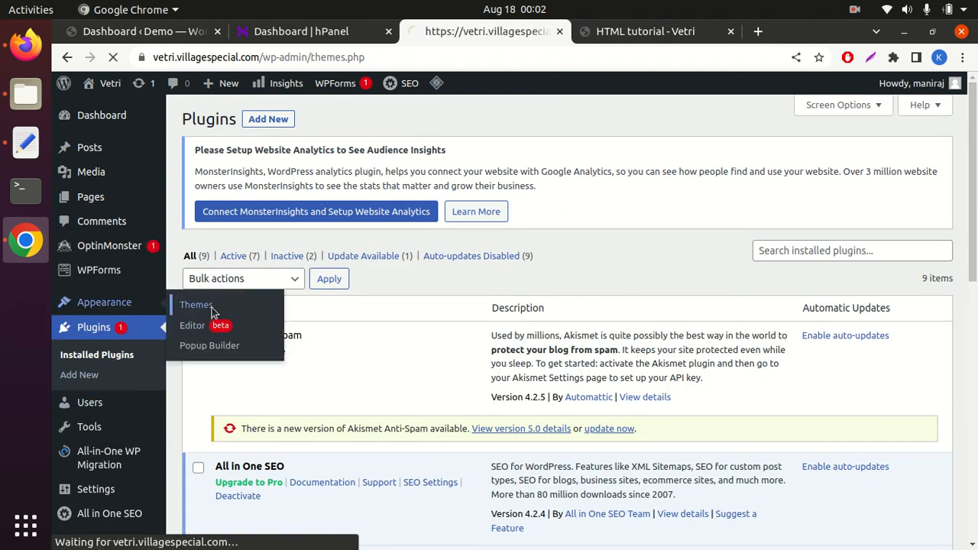
pyautogui.click(370, 426)
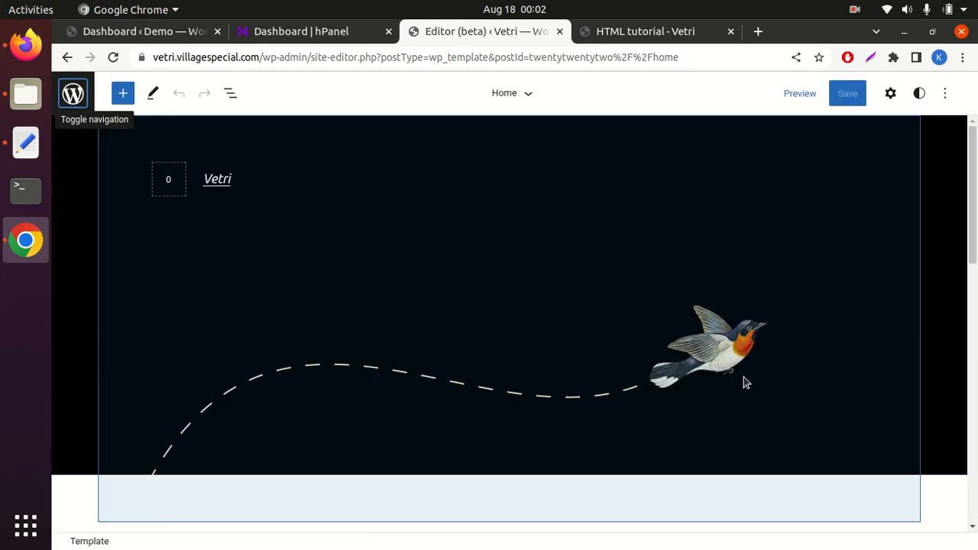
pyautogui.scroll(-5, 351, 371)
pyautogui.scroll(5, 302, 354)
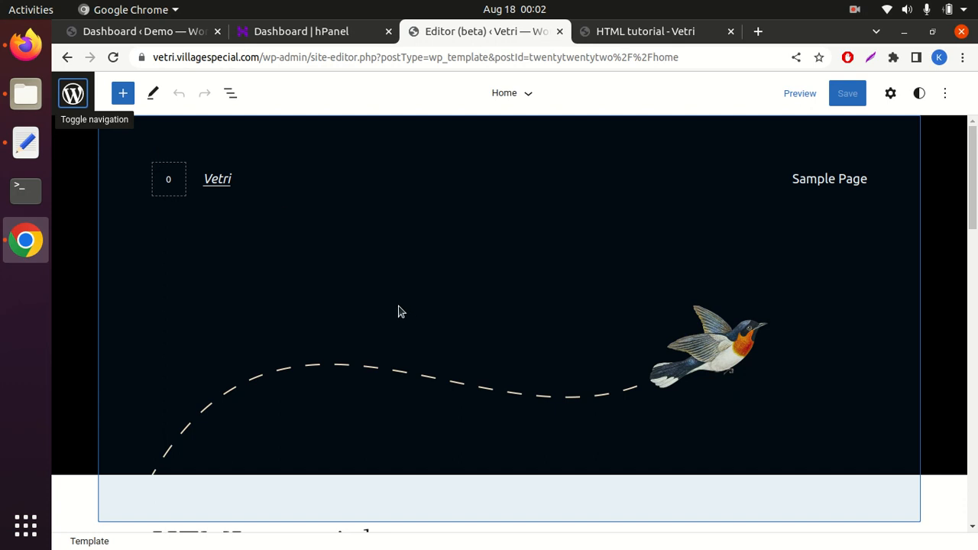
pyautogui.scroll(-10, 362, 273)
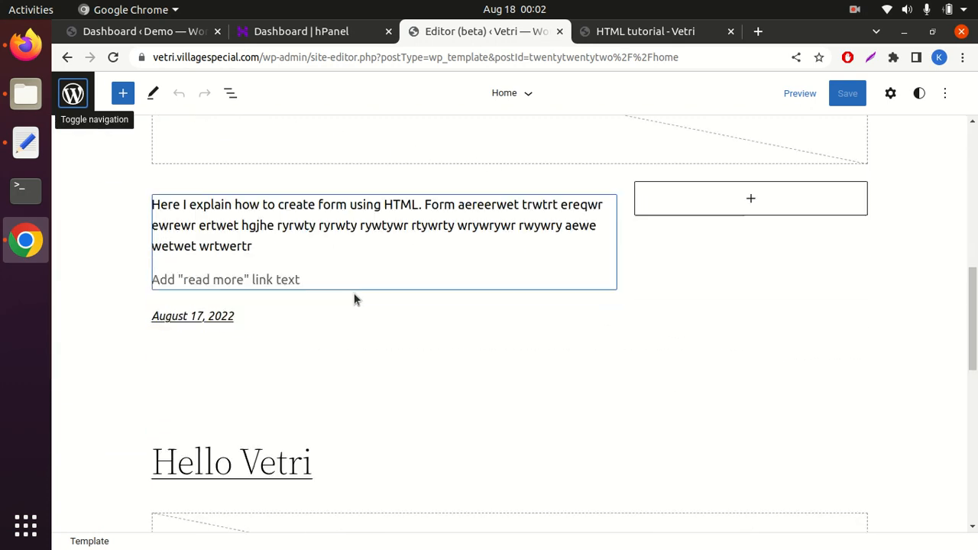
pyautogui.scroll(8, 348, 309)
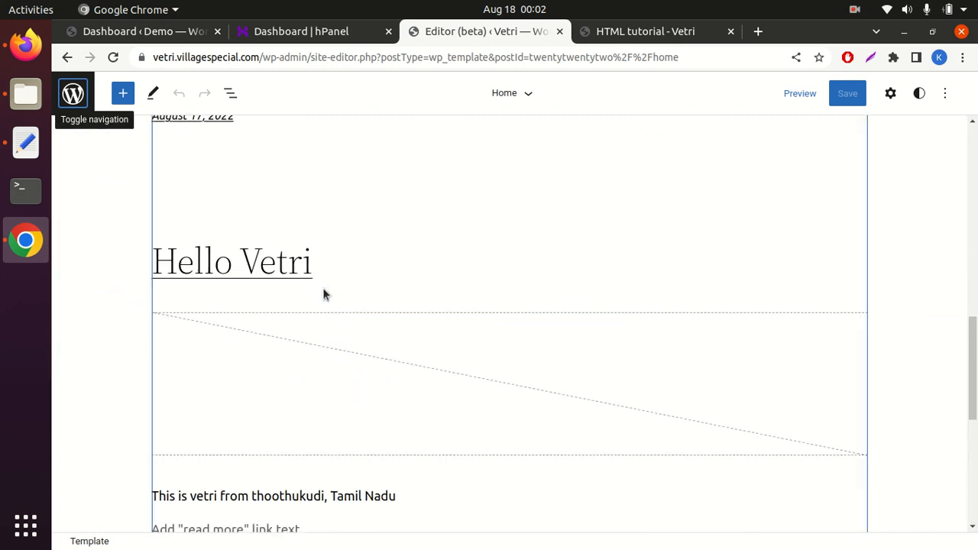
pyautogui.click(69, 56)
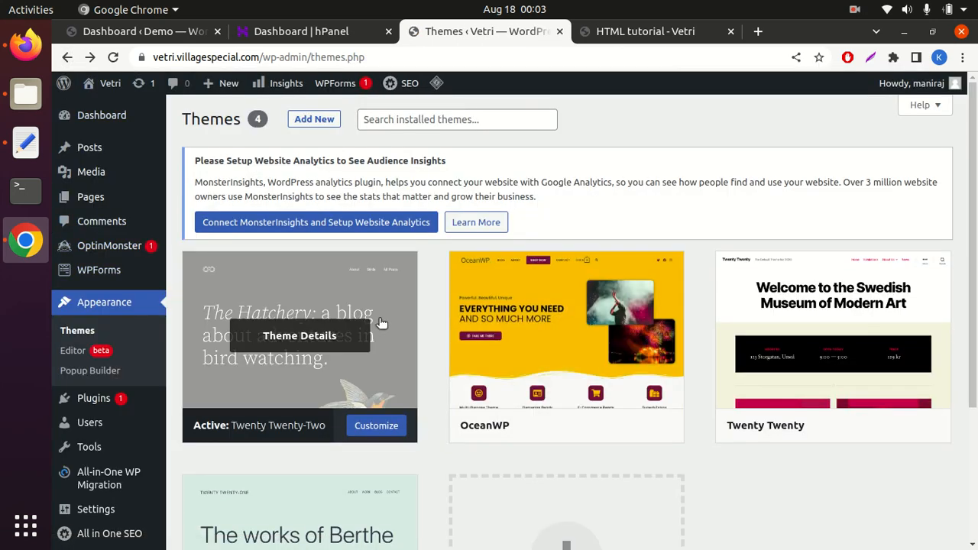
# Step: Update Akismet Anti-Spam to version 5.0 from the installed plugins list
pyautogui.scroll(-3, 150, 356)
pyautogui.moveTo(91, 483)
pyautogui.scroll(3, 566, 343)
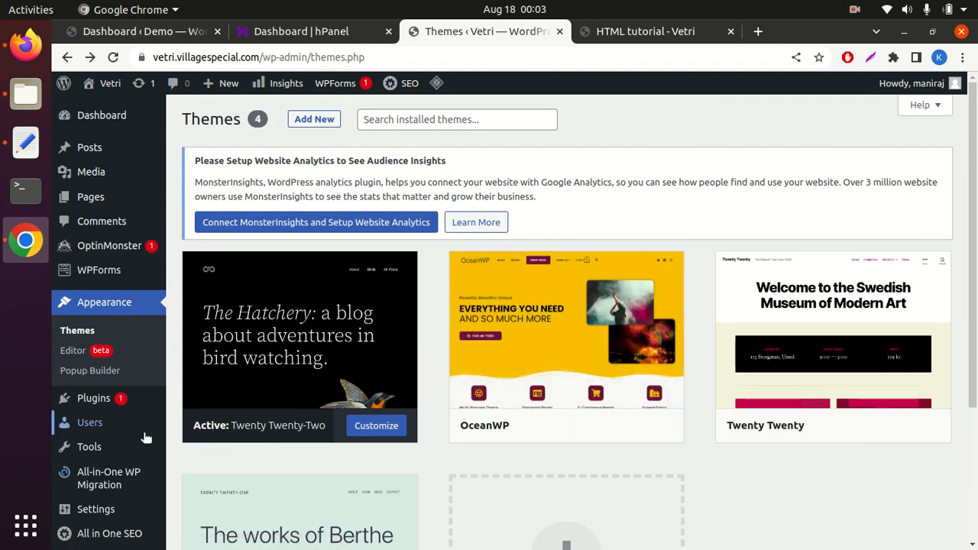
pyautogui.scroll(-4, 88, 325)
pyautogui.click(89, 319)
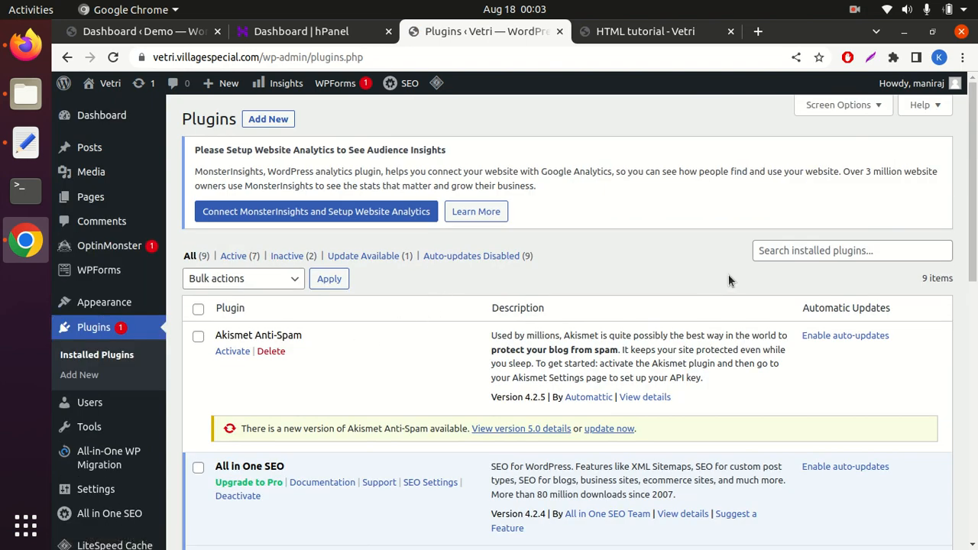
pyautogui.scroll(-8, 563, 345)
pyautogui.scroll(8, 562, 346)
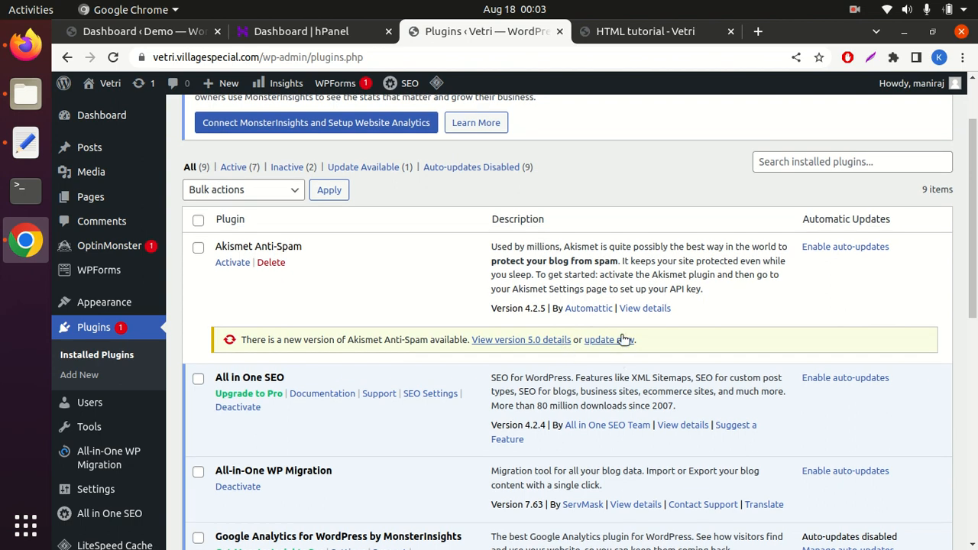
pyautogui.click(623, 339)
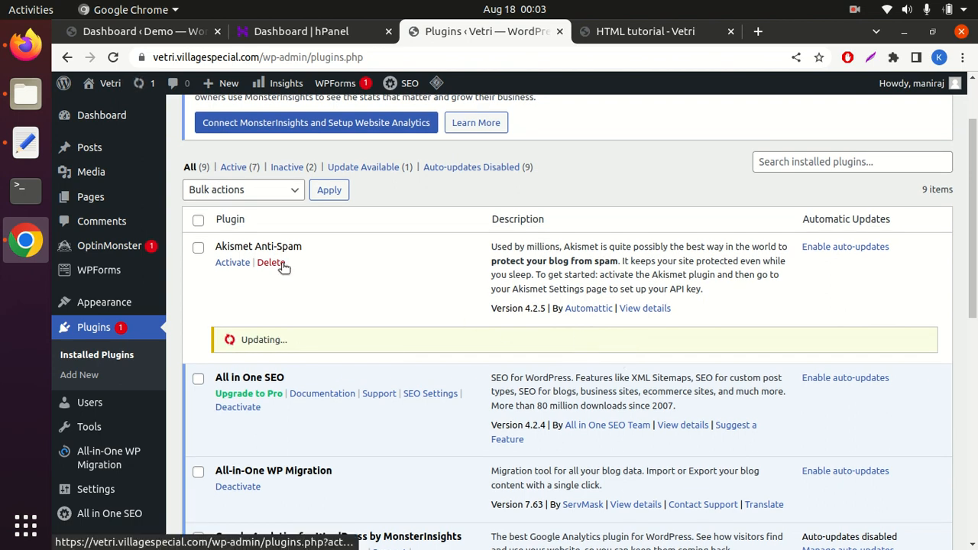
# Step: Search the installed plugins for 'yoast'
pyautogui.scroll(-4, 320, 315)
pyautogui.scroll(-4, 321, 316)
pyautogui.scroll(-4, 321, 322)
pyautogui.scroll(14, 314, 332)
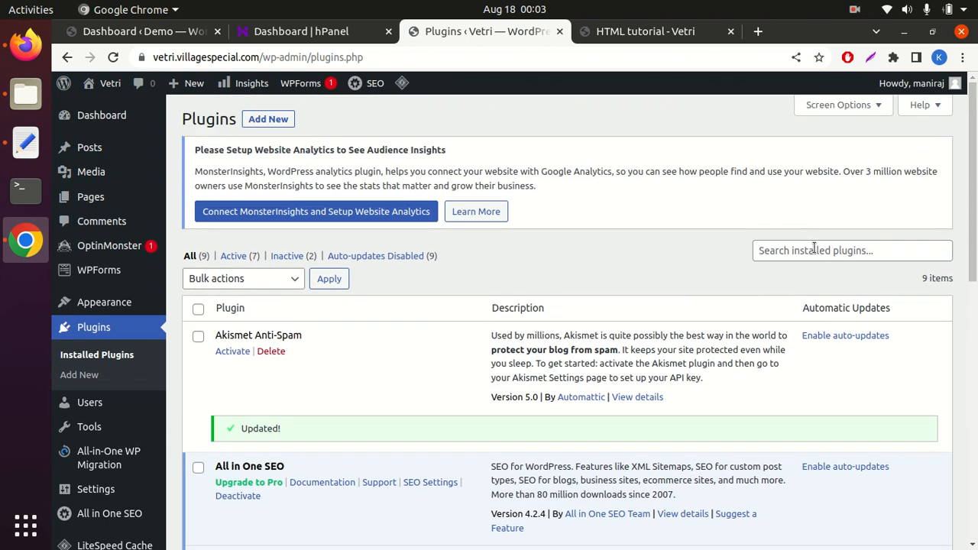
pyautogui.click(812, 247)
pyautogui.write('yoas')
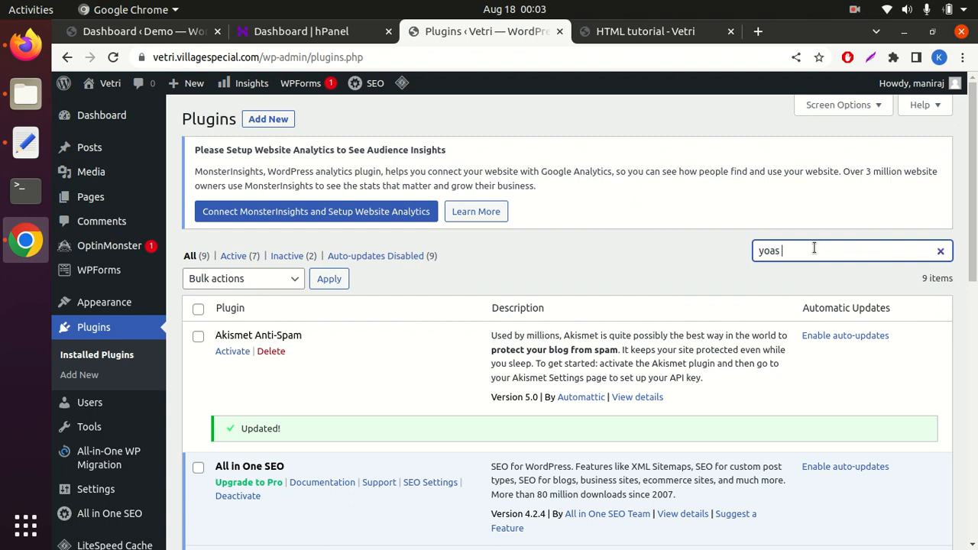
pyautogui.write('t seo')
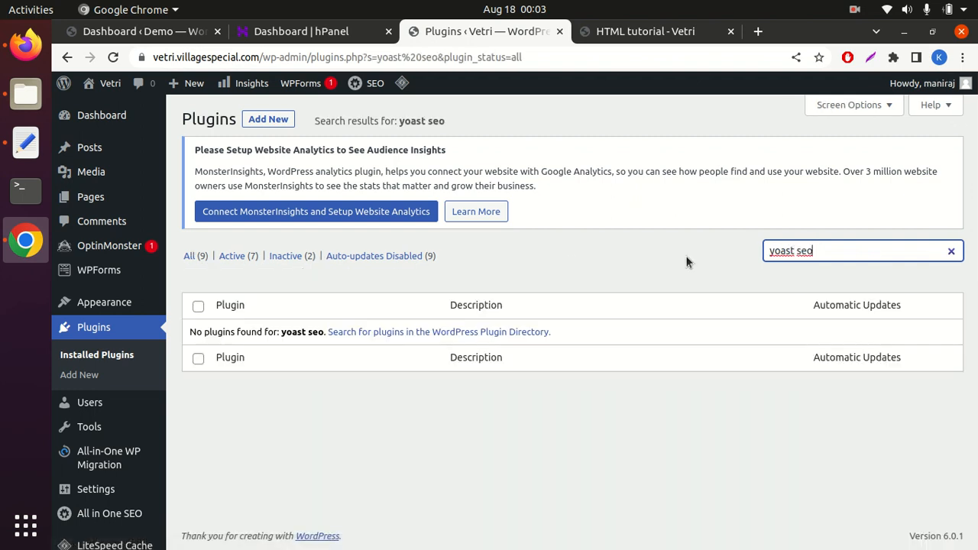
# Step: Search the Add Plugins directory for 'seo'
pyautogui.click(272, 120)
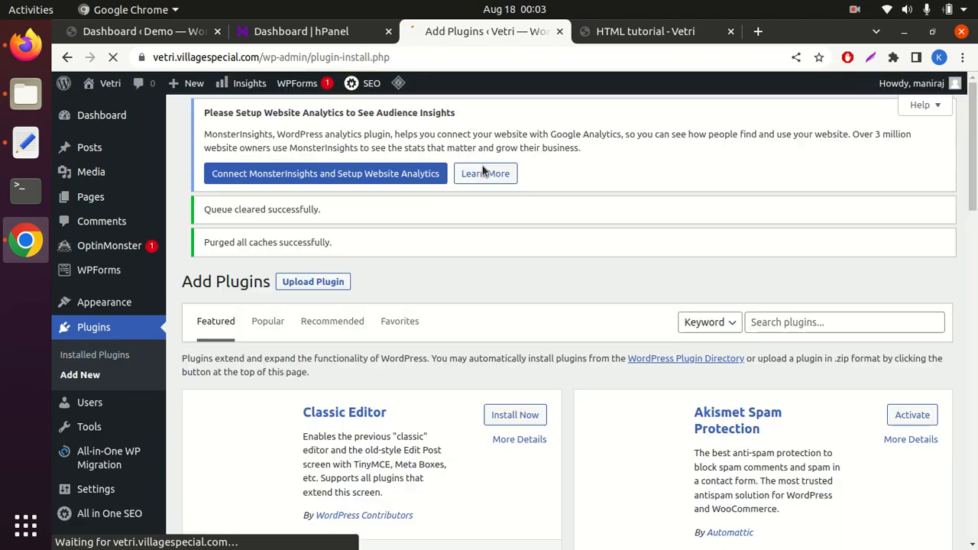
pyautogui.scroll(-5, 723, 307)
pyautogui.scroll(2, 718, 353)
pyautogui.scroll(-6, 704, 383)
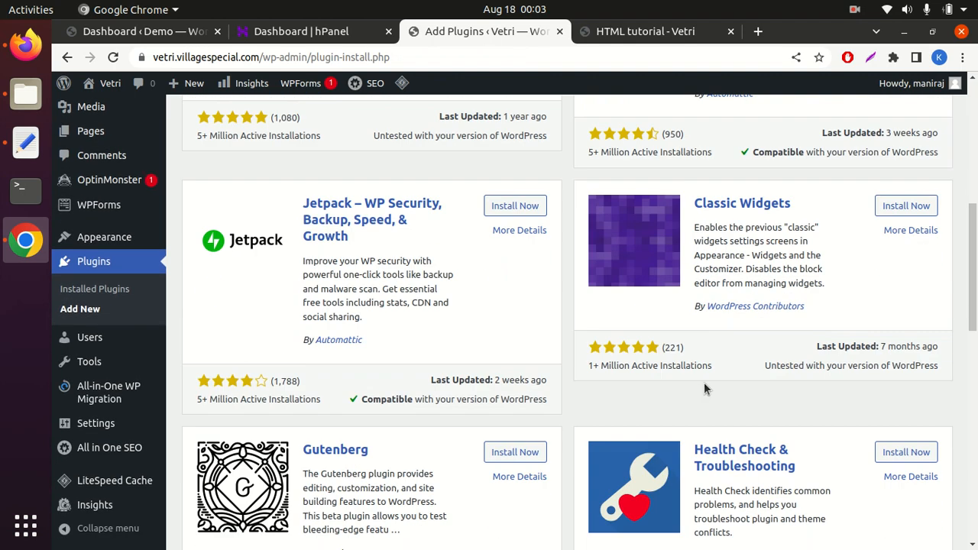
pyautogui.scroll(-10, 703, 382)
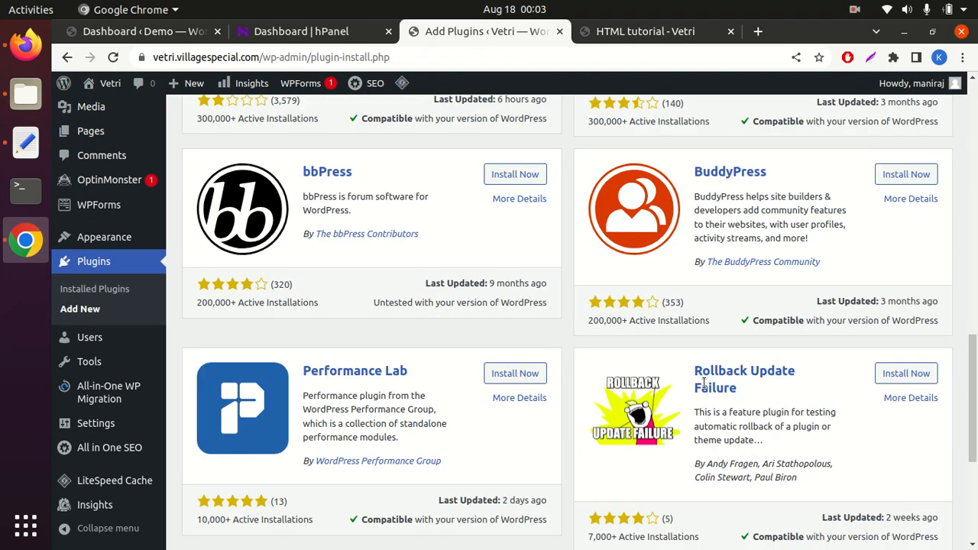
pyautogui.scroll(-4, 703, 384)
pyautogui.scroll(20, 702, 383)
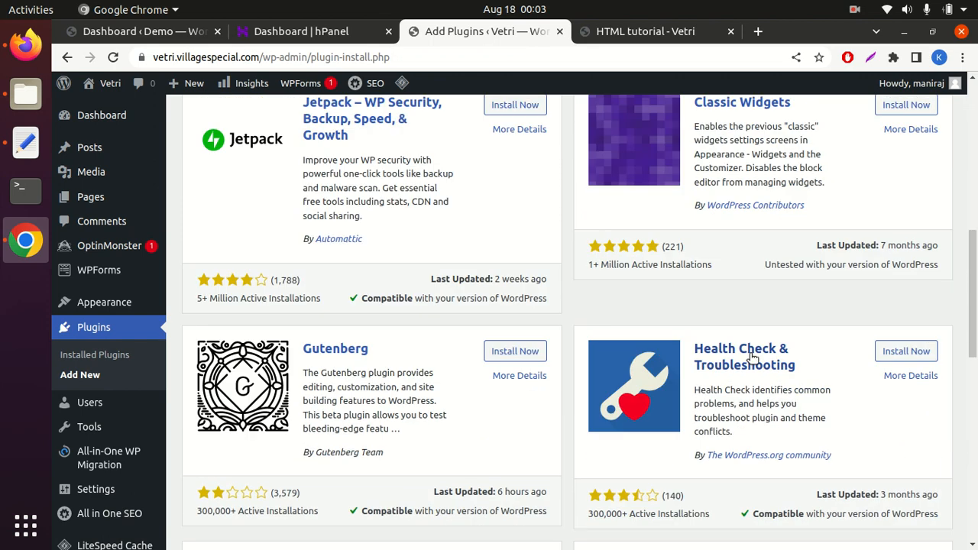
pyautogui.scroll(2, 826, 208)
pyautogui.click(839, 337)
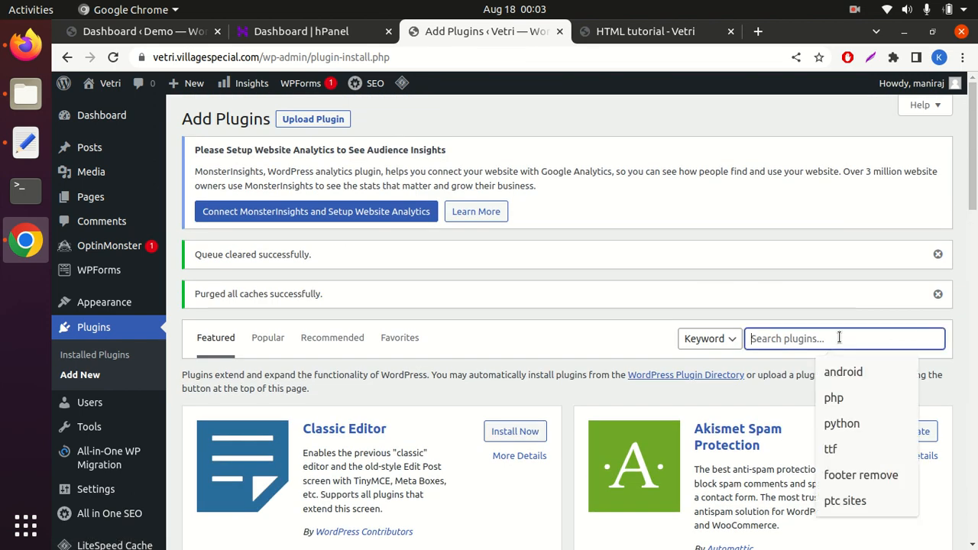
pyautogui.write('seo')
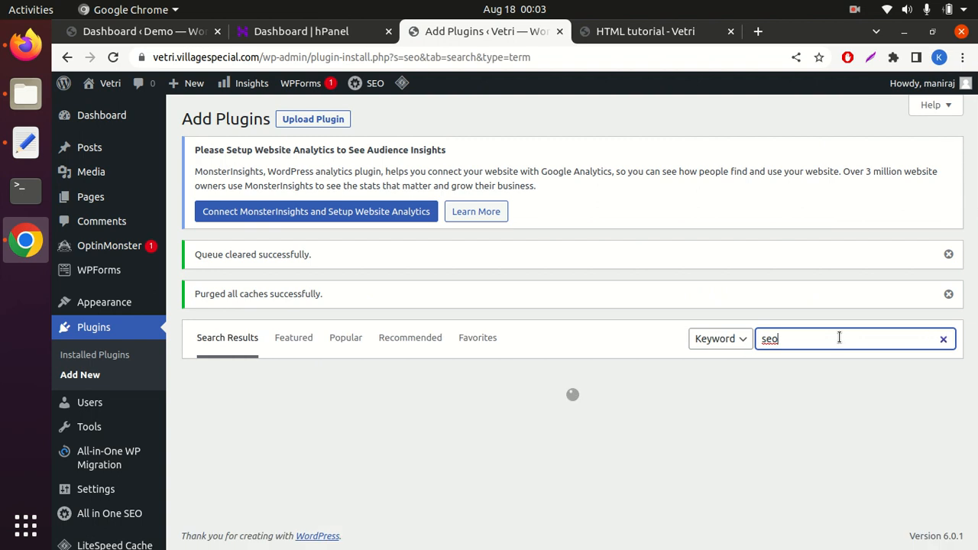
# Step: Install Yoast SEO from the results and activate it
pyautogui.scroll(-3, 799, 419)
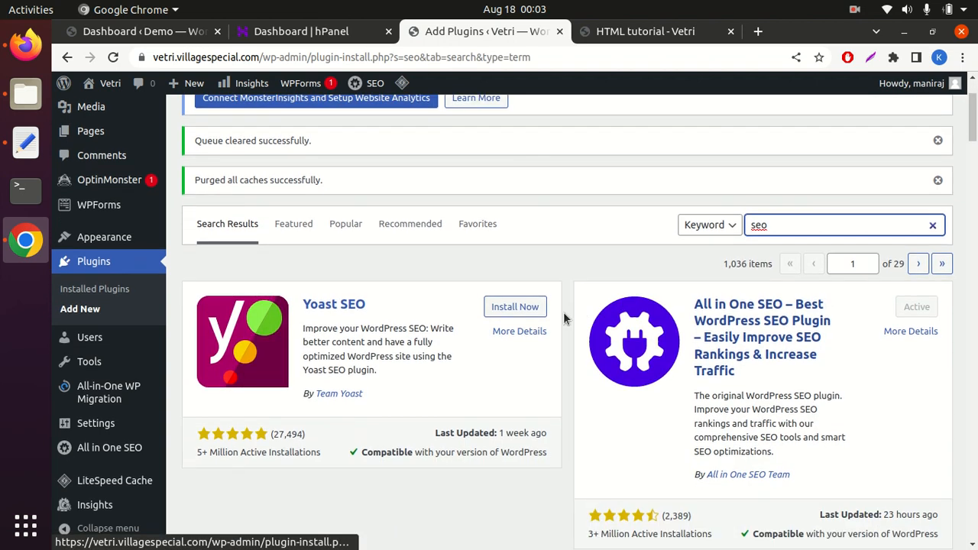
pyautogui.click(540, 305)
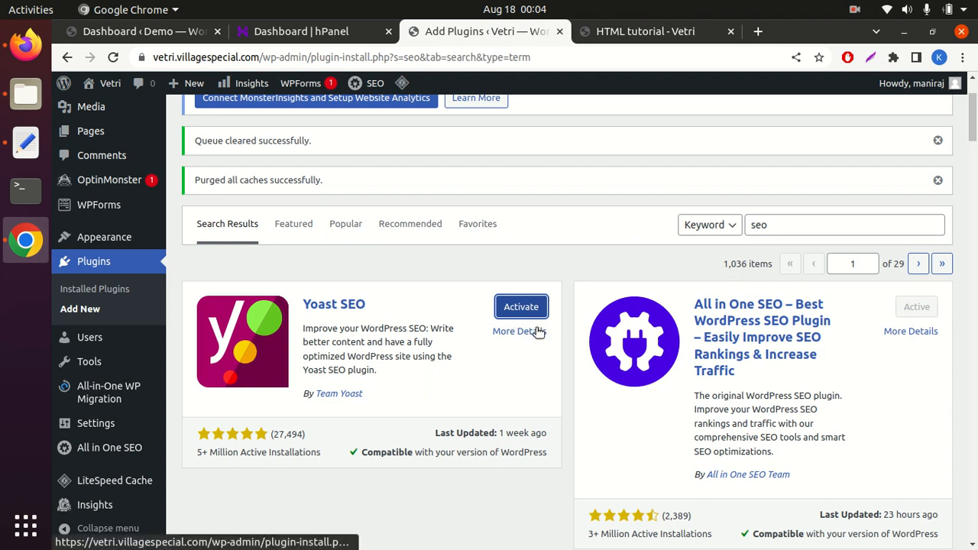
pyautogui.click(527, 310)
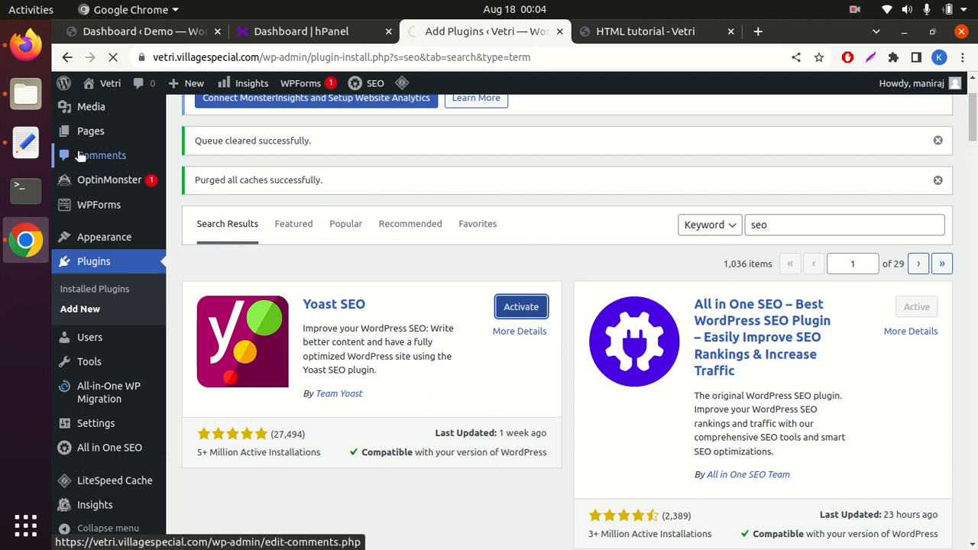
pyautogui.scroll(3, 96, 166)
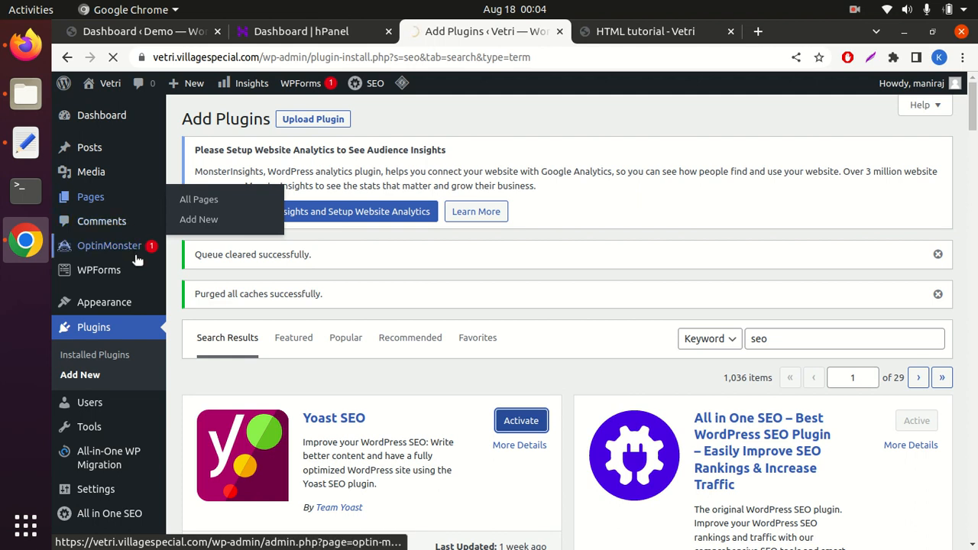
pyautogui.moveTo(133, 264)
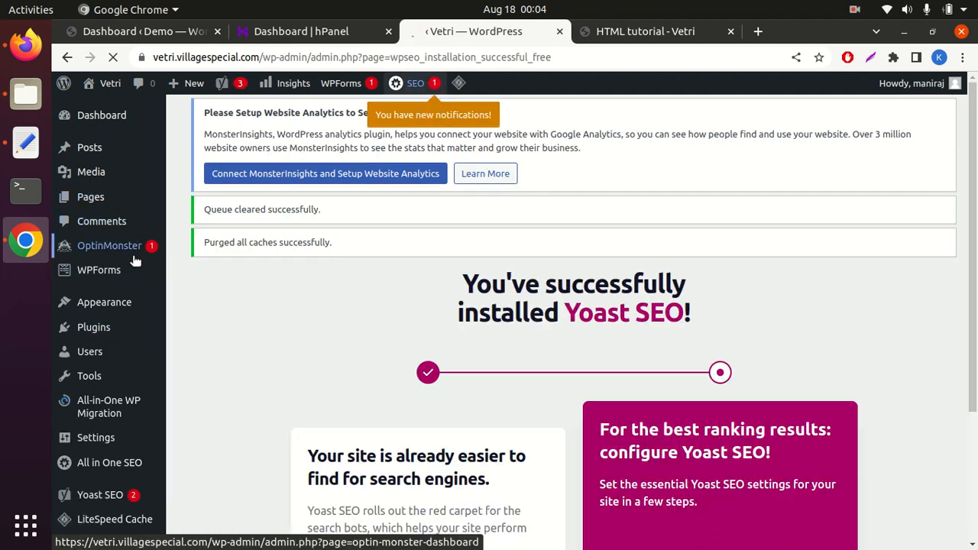
# Step: Open the Posts list in a new browser tab and switch to it
pyautogui.scroll(-4, 630, 346)
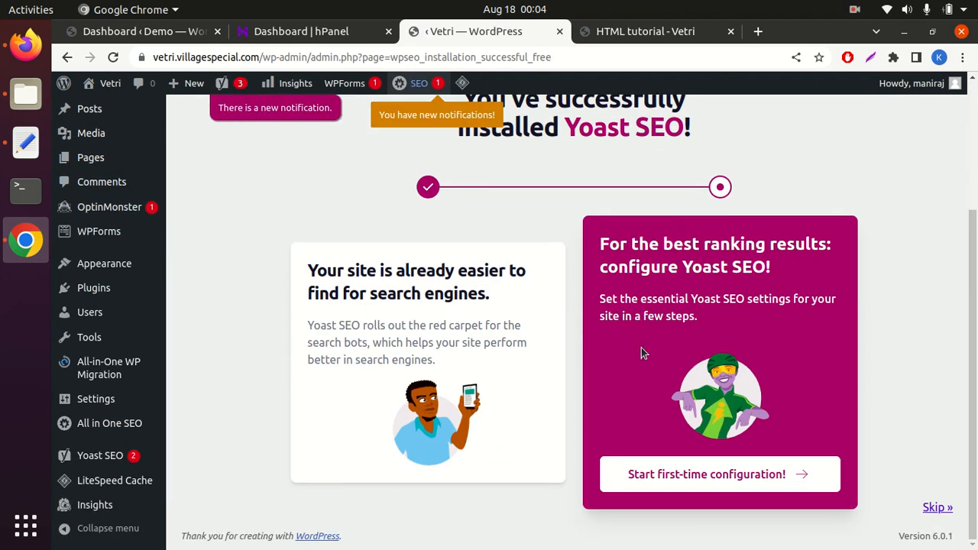
pyautogui.scroll(5, 641, 449)
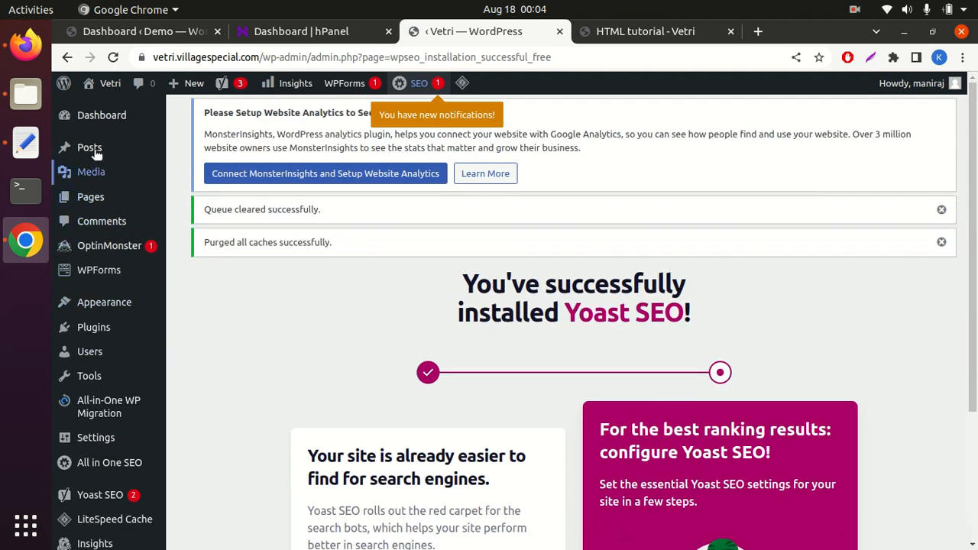
pyautogui.rightClick(119, 158)
pyautogui.click(152, 161)
pyautogui.click(539, 32)
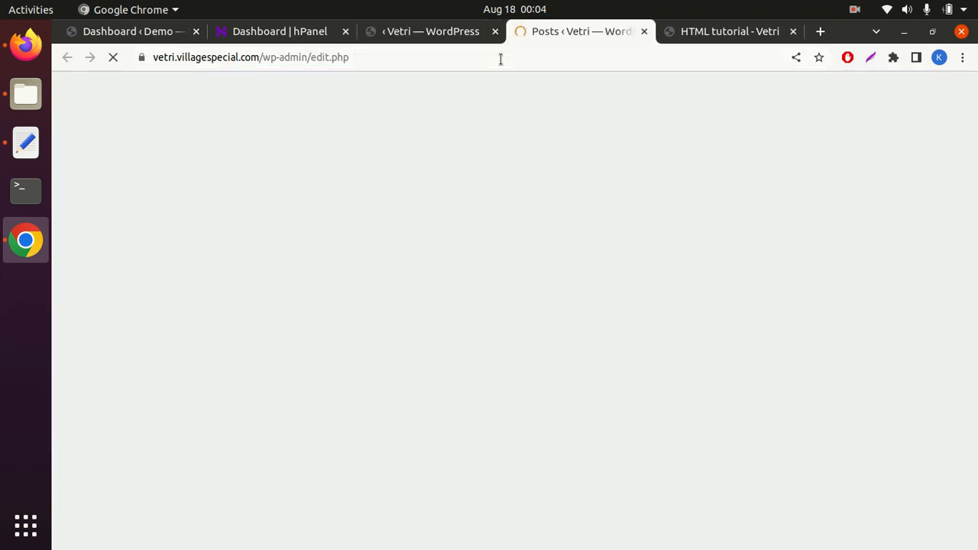
# Step: Open the HTML tutorial post for editing, then go back to the Posts list
pyautogui.scroll(-3, 376, 254)
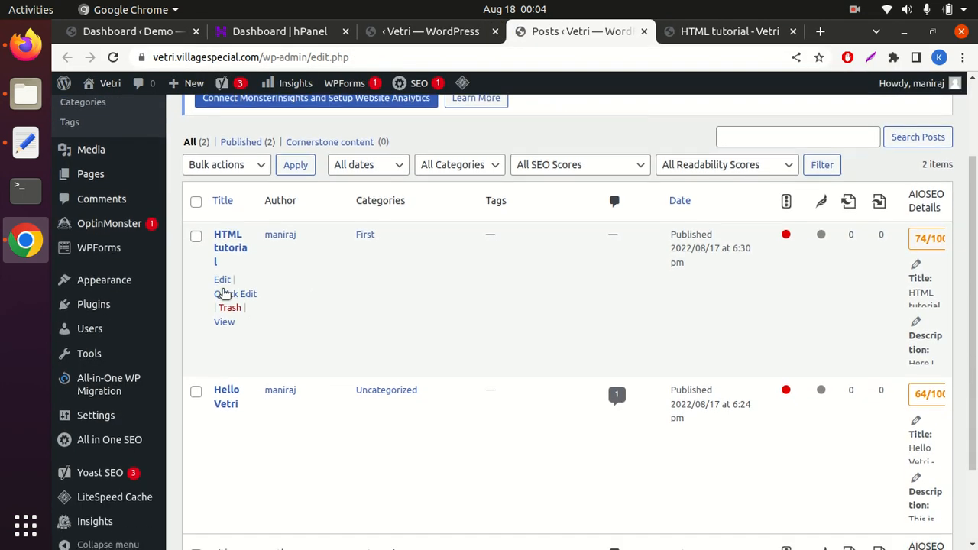
pyautogui.click(223, 281)
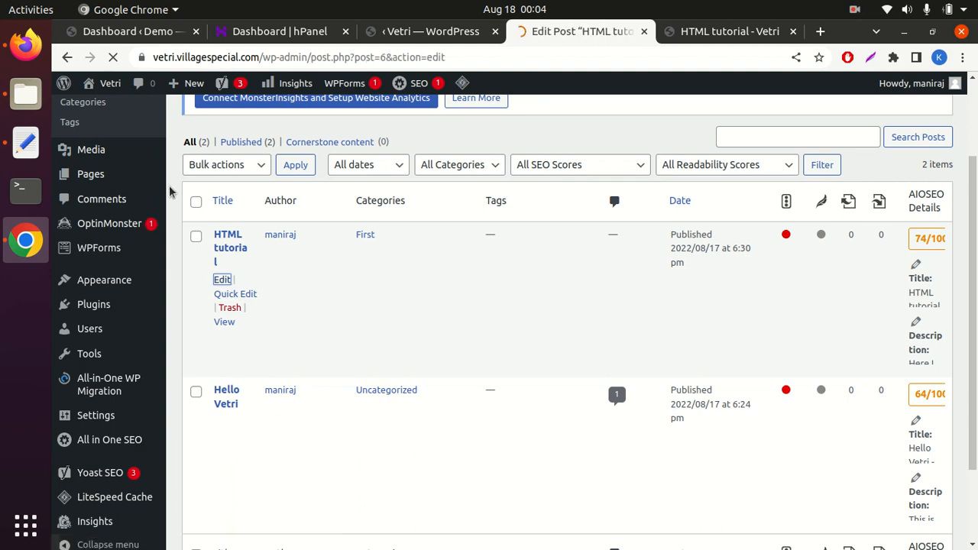
pyautogui.click(69, 58)
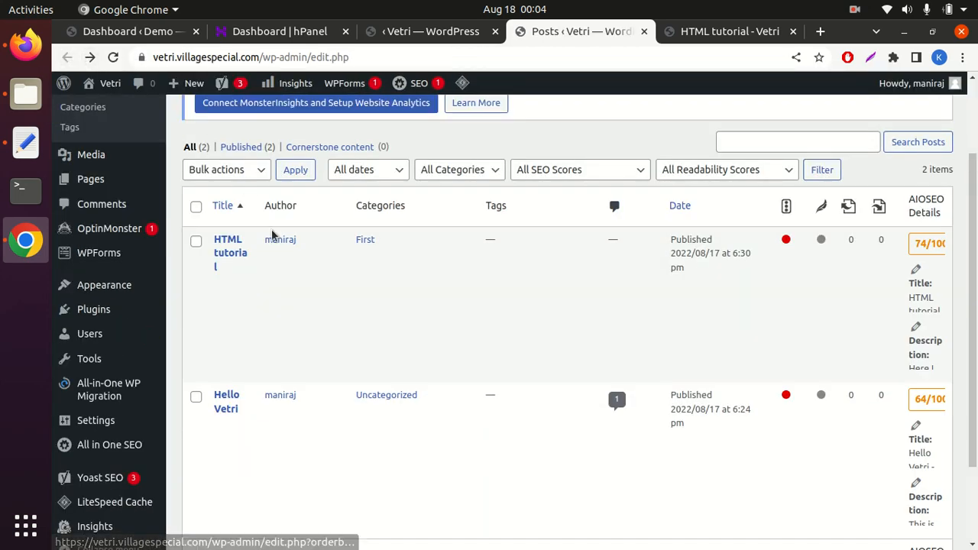
pyautogui.scroll(-3, 246, 200)
# Step: Deactivate the All in One SEO plugin on the Plugins page
pyautogui.moveTo(101, 314)
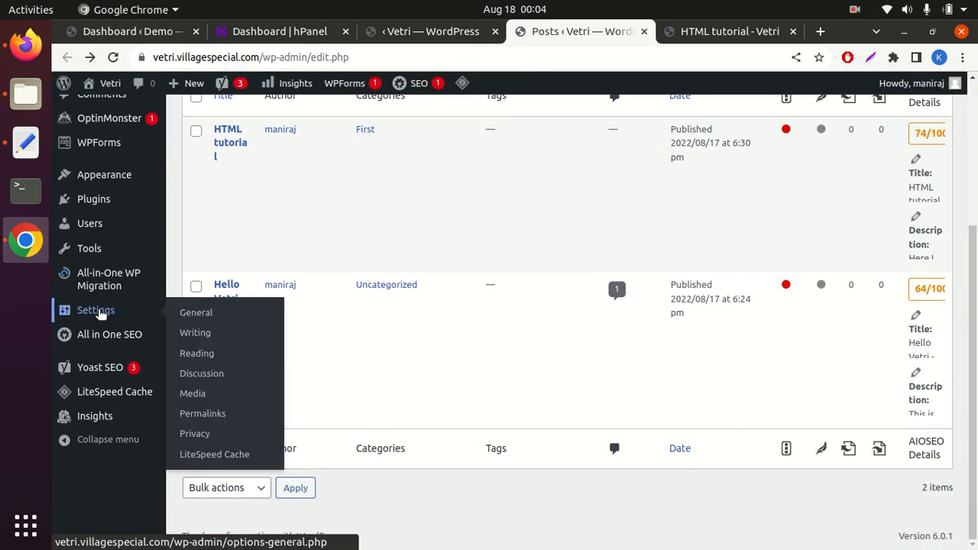
pyautogui.click(101, 198)
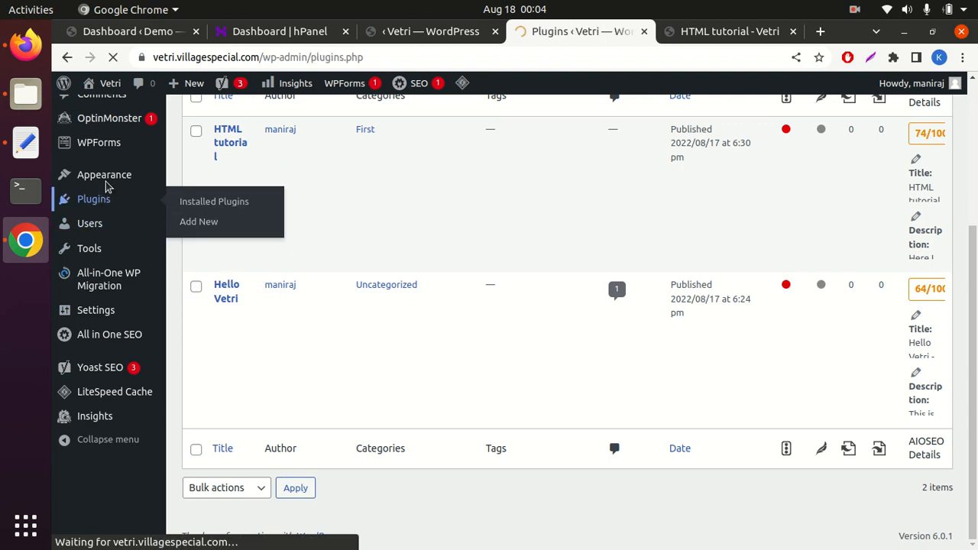
pyautogui.scroll(-2, 260, 359)
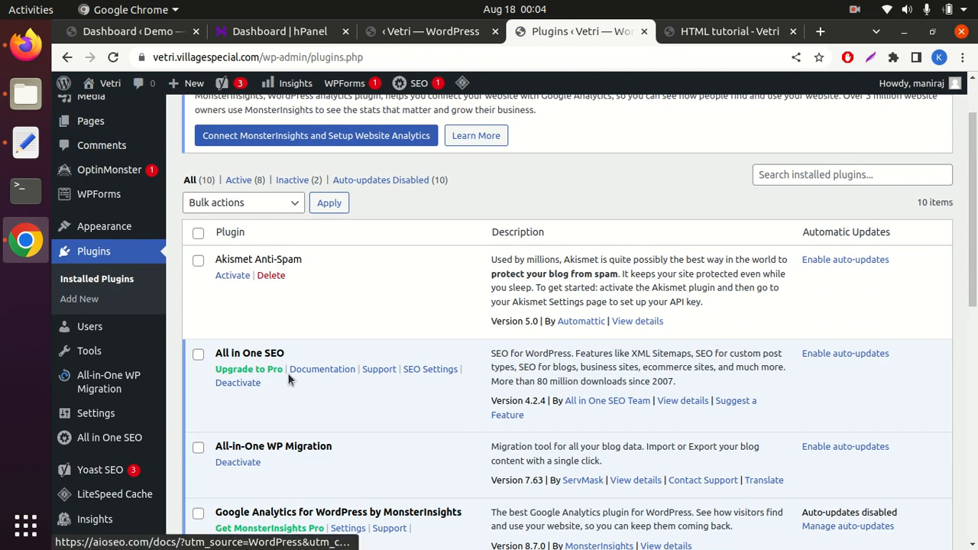
pyautogui.click(257, 389)
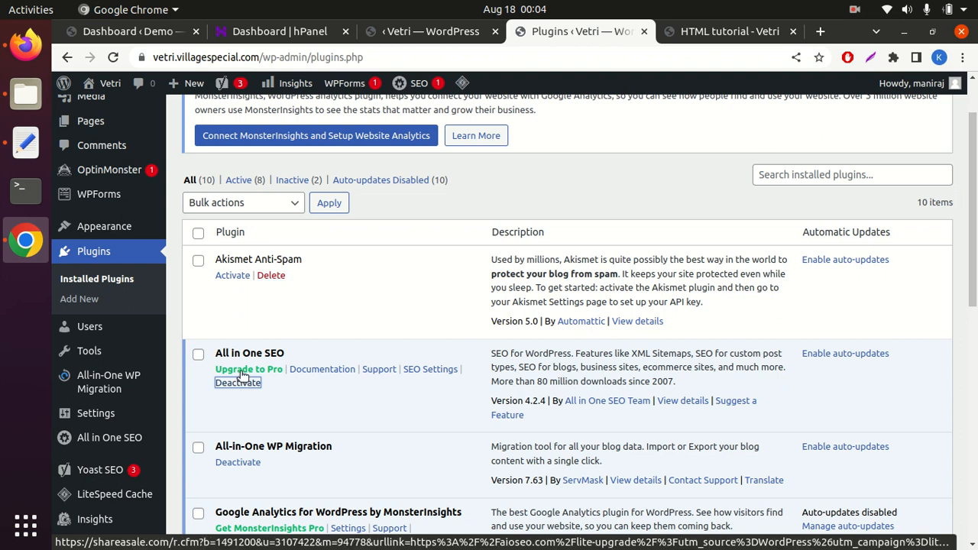
pyautogui.click(237, 383)
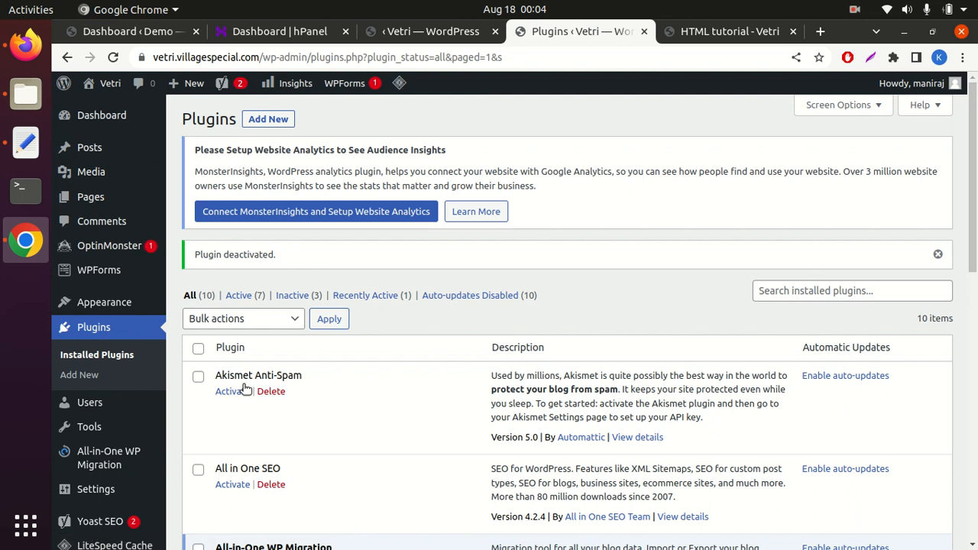
pyautogui.click(854, 9)
pyautogui.click(838, 77)
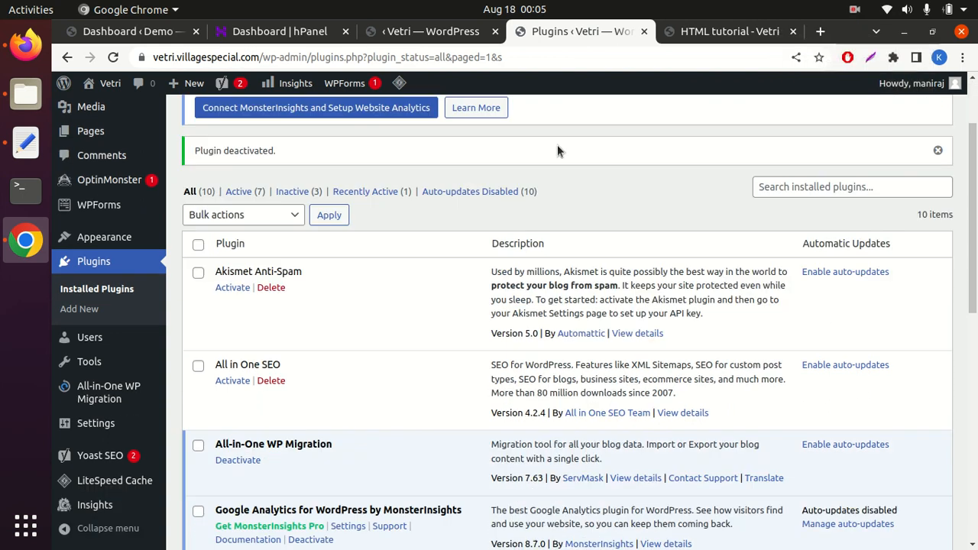
# Step: Delete All in One SEO and return to All Posts
pyautogui.scroll(-5, 468, 231)
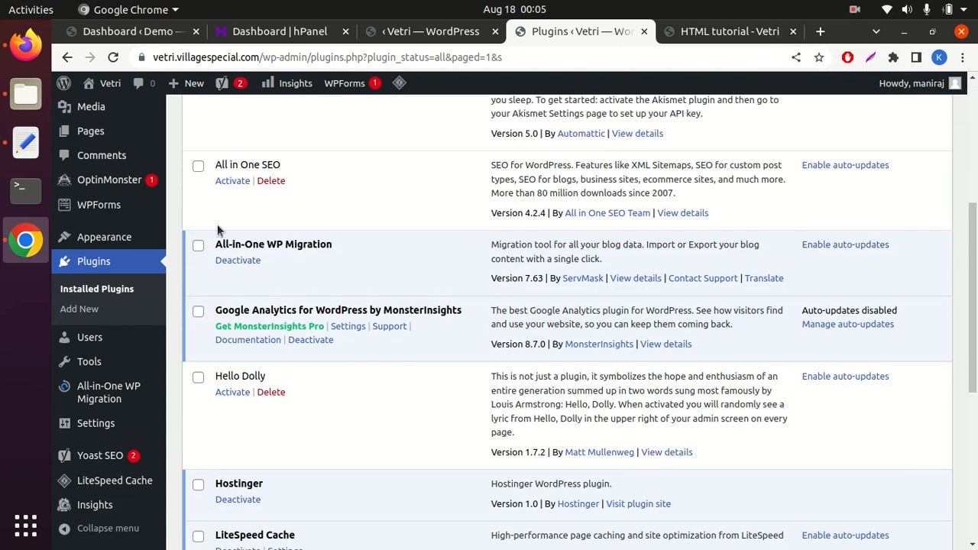
pyautogui.click(270, 181)
pyautogui.click(650, 156)
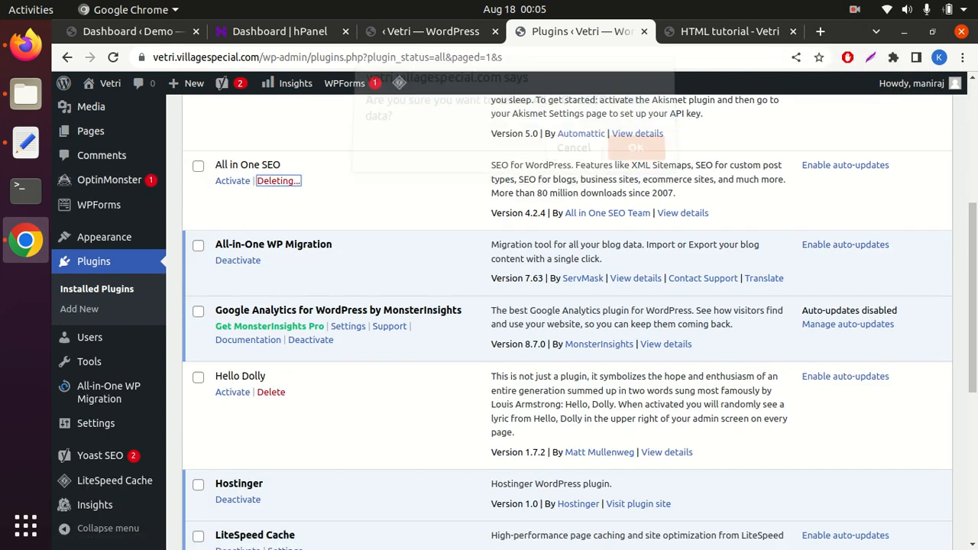
pyautogui.scroll(5, 325, 368)
pyautogui.click(80, 149)
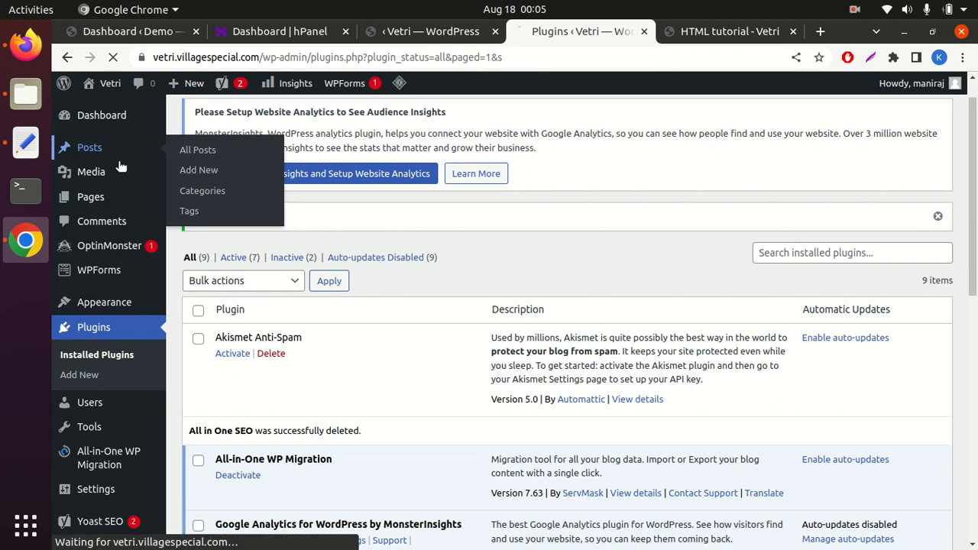
# Step: Open the HTML tutorial post and show its headline score of 28/100
pyautogui.click(222, 354)
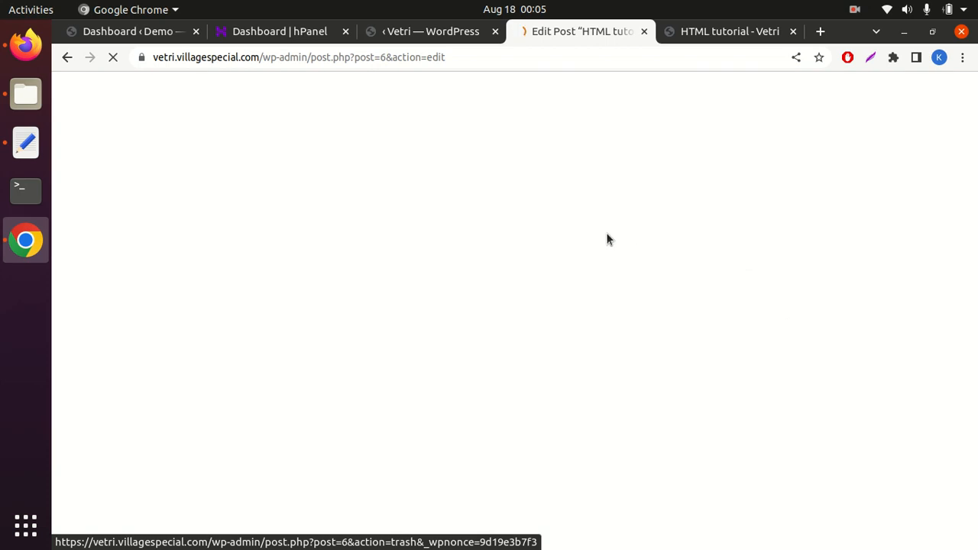
pyautogui.scroll(-4, 494, 375)
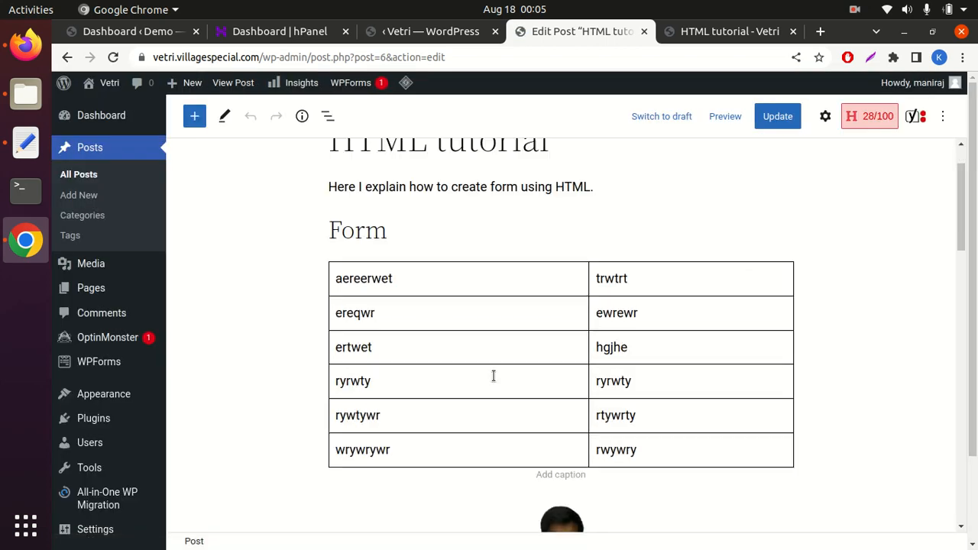
pyautogui.scroll(2, 493, 375)
pyautogui.click(880, 118)
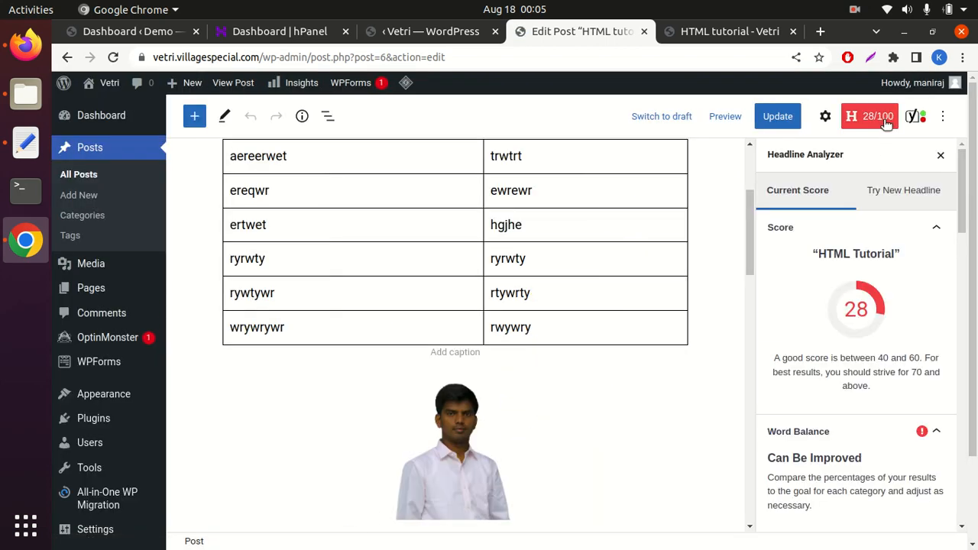
# Step: Copy the post's intro paragraph for use in the Yoast meta description
pyautogui.scroll(-10, 703, 349)
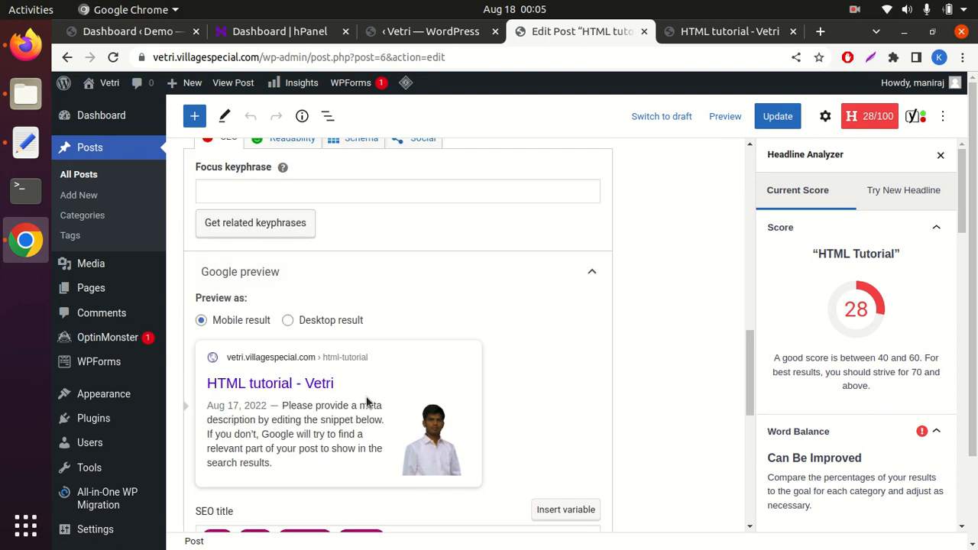
pyautogui.scroll(-3, 367, 402)
pyautogui.click(334, 426)
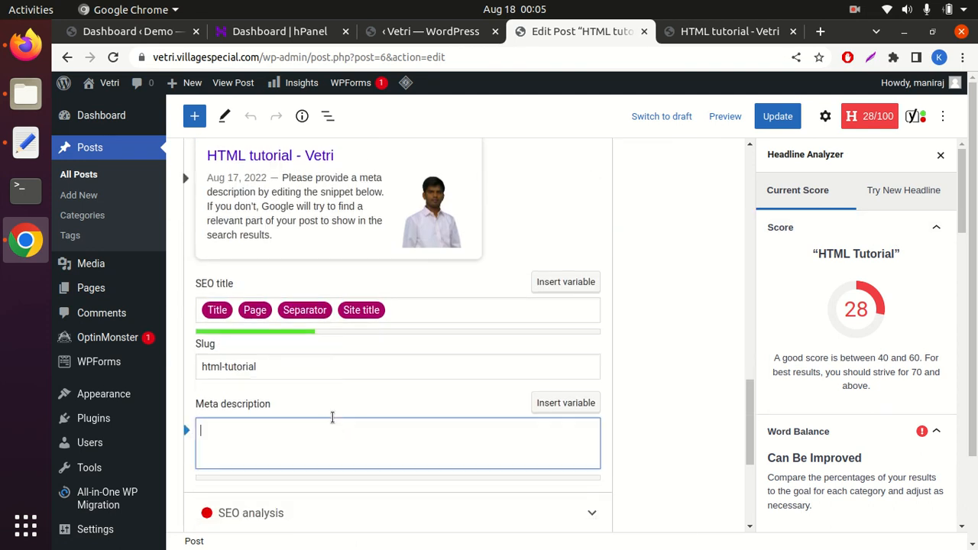
pyautogui.scroll(10, 347, 445)
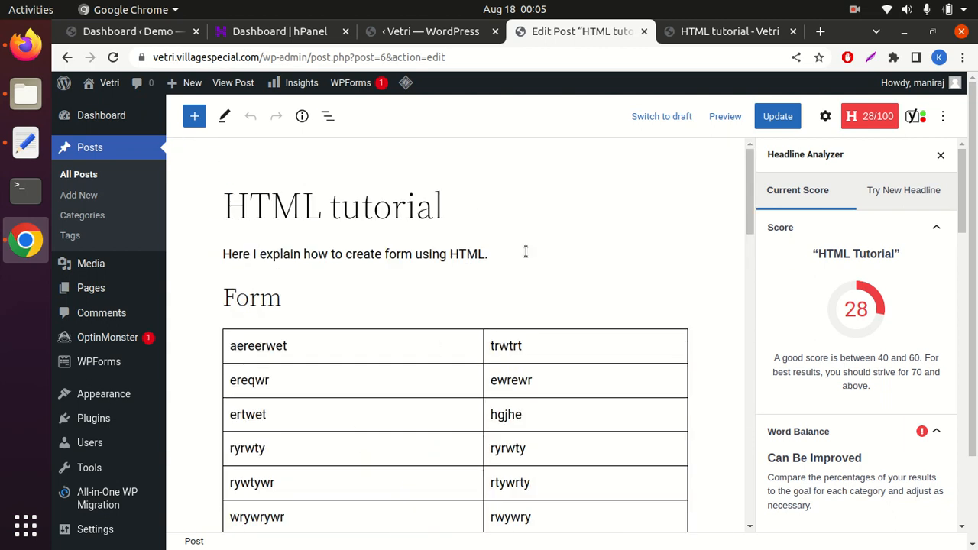
pyautogui.tripleClick(526, 251)
pyautogui.hotkey('ctrl', 'c')
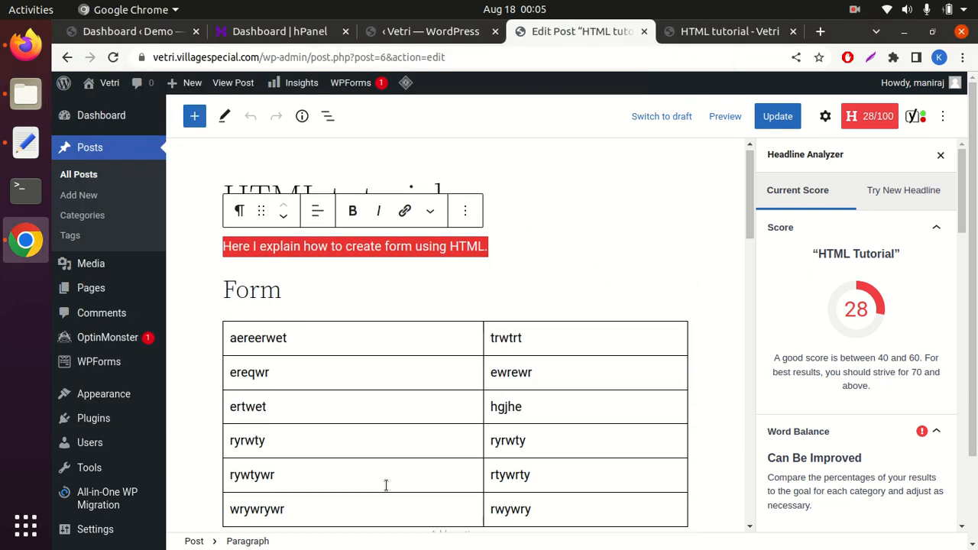
pyautogui.scroll(-15, 325, 439)
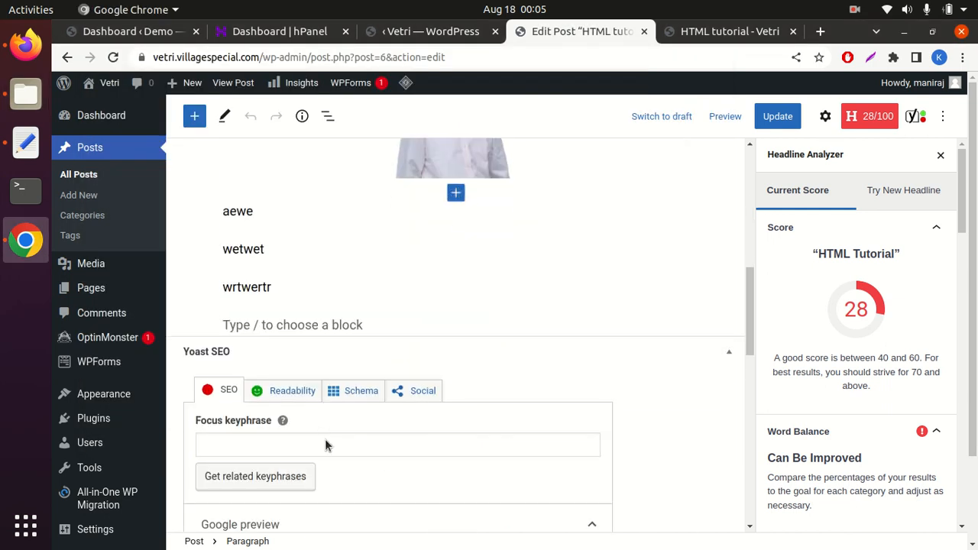
pyautogui.scroll(-5, 325, 439)
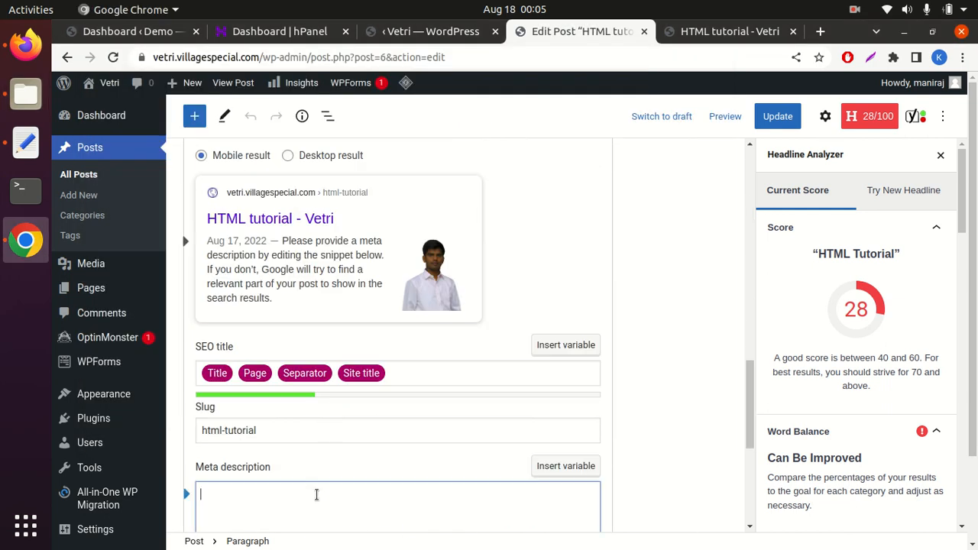
# Step: Paste the intro sentence into the meta description and add filler text
pyautogui.click(317, 494)
pyautogui.hotkey('ctrl', 'v')
pyautogui.write('jgjsg sgask fasgf sh')
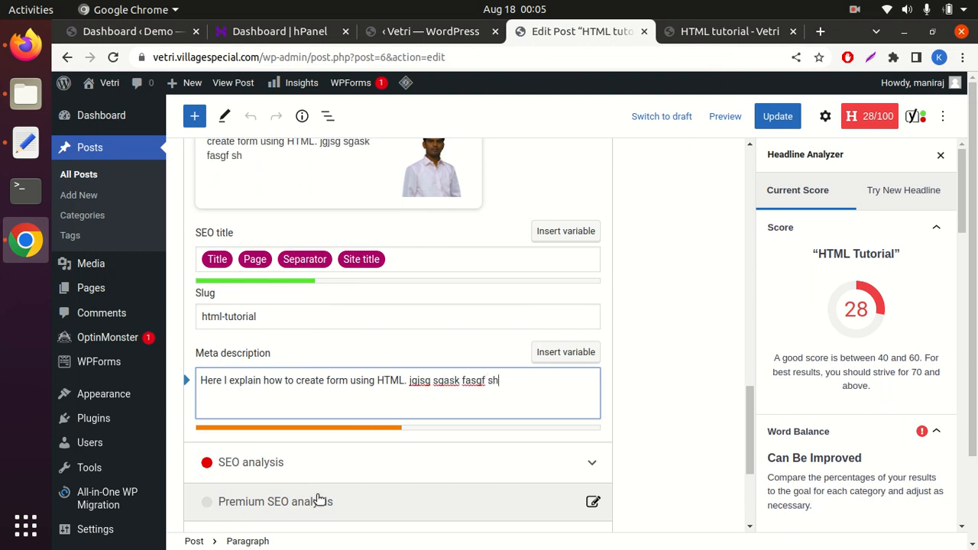
pyautogui.write('jd fdghfjh fffjhf ')
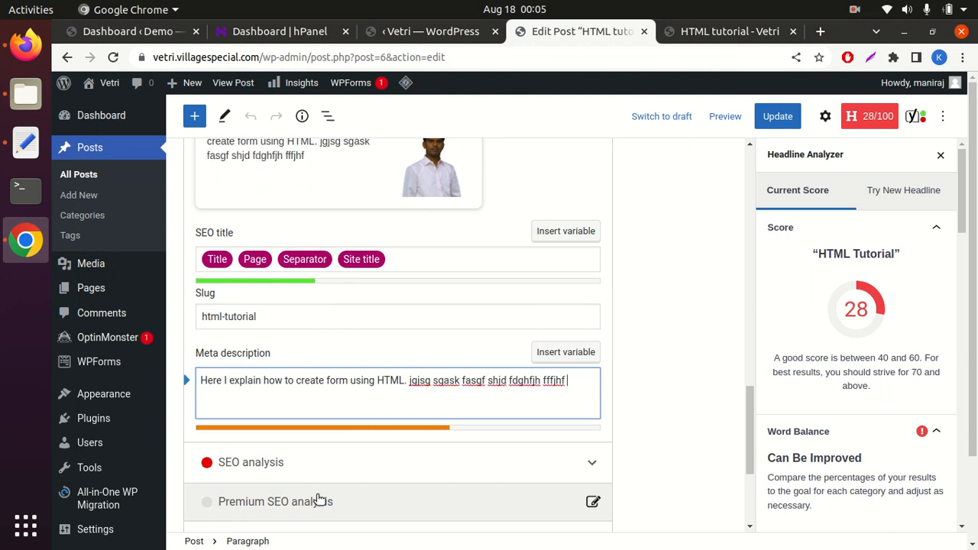
pyautogui.write('gasdh fsajfh sjfh sfhggg')
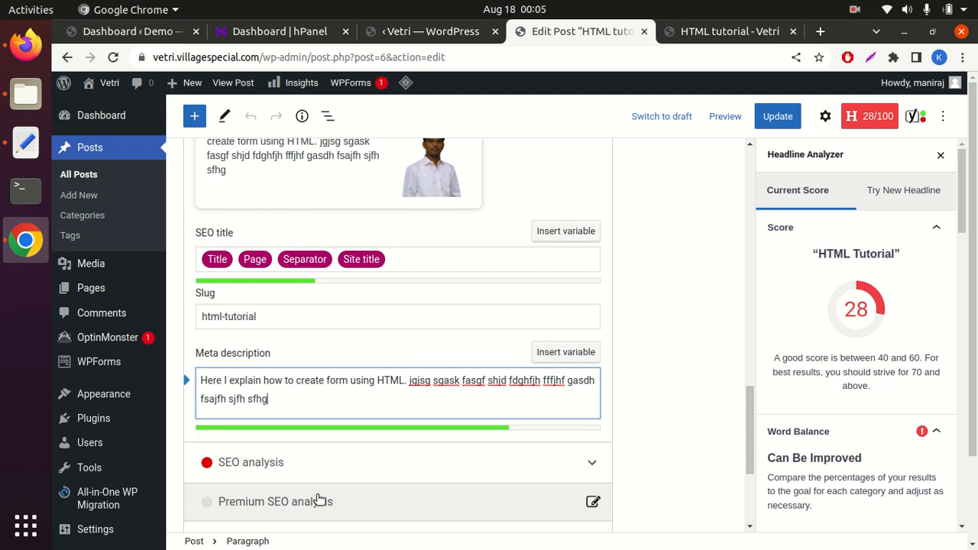
# Step: Set the SEO title to 'HTML Tutorial Beginners' plus site name, previewed as a desktop result
pyautogui.click(389, 261)
pyautogui.hotkey('ctrl', 'a')
pyautogui.write('HTML Tut')
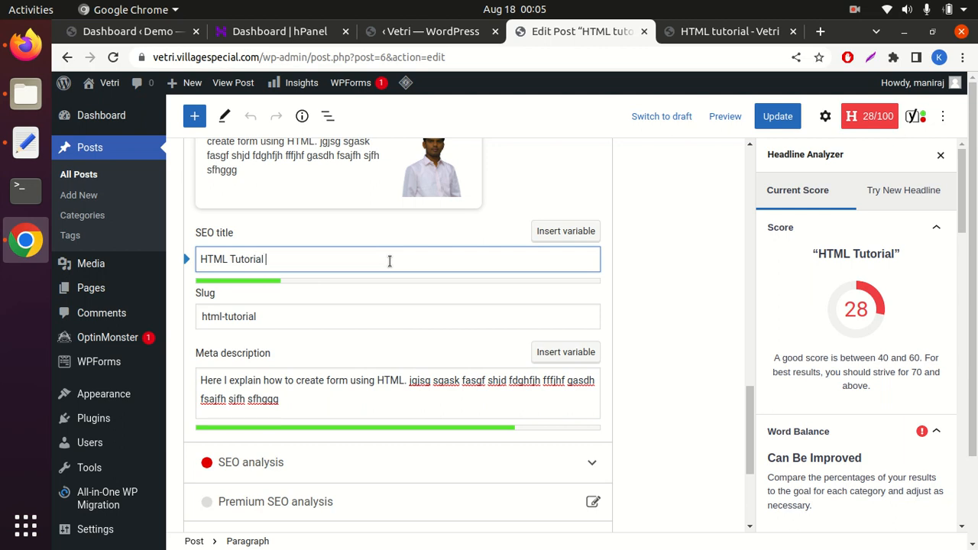
pyautogui.write('orial Beginners - Vetrivel')
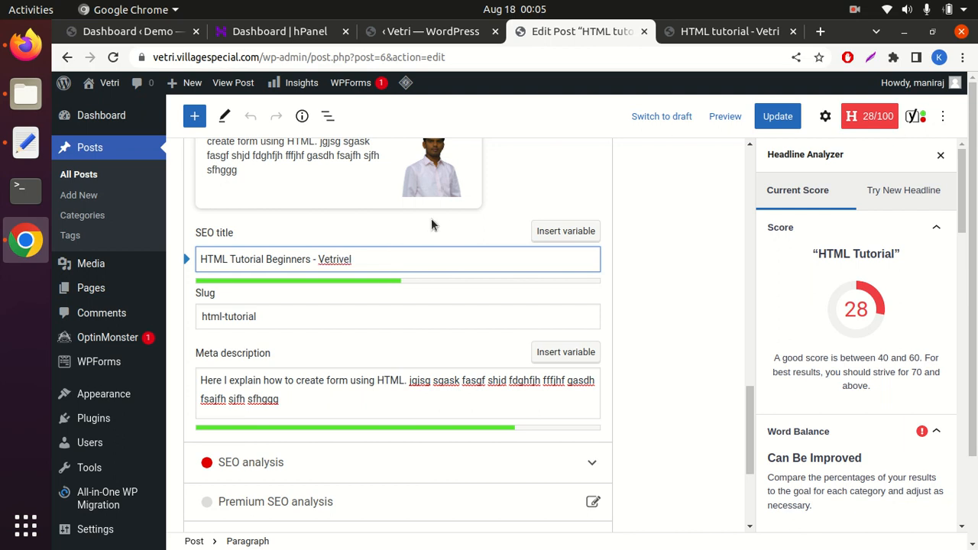
pyautogui.scroll(3, 433, 222)
pyautogui.click(320, 275)
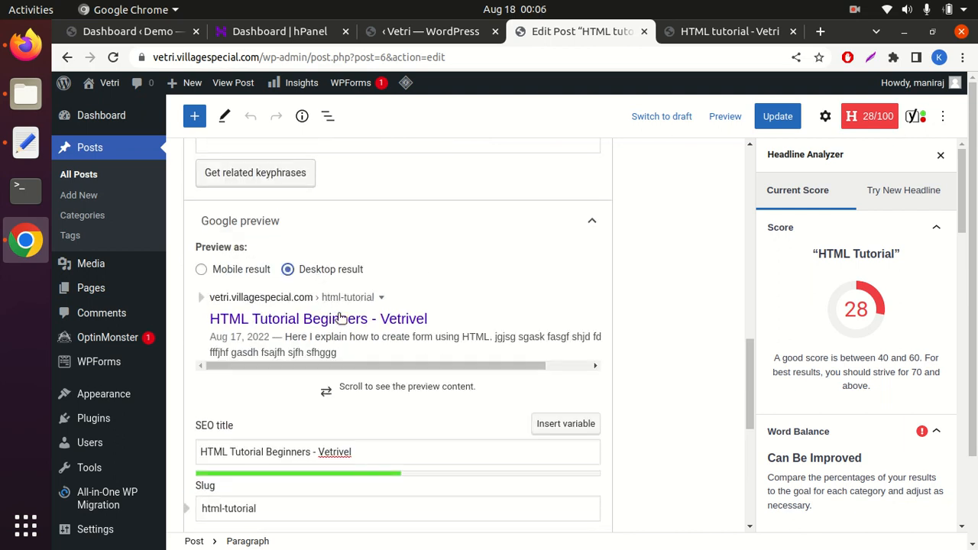
pyautogui.scroll(-5, 448, 346)
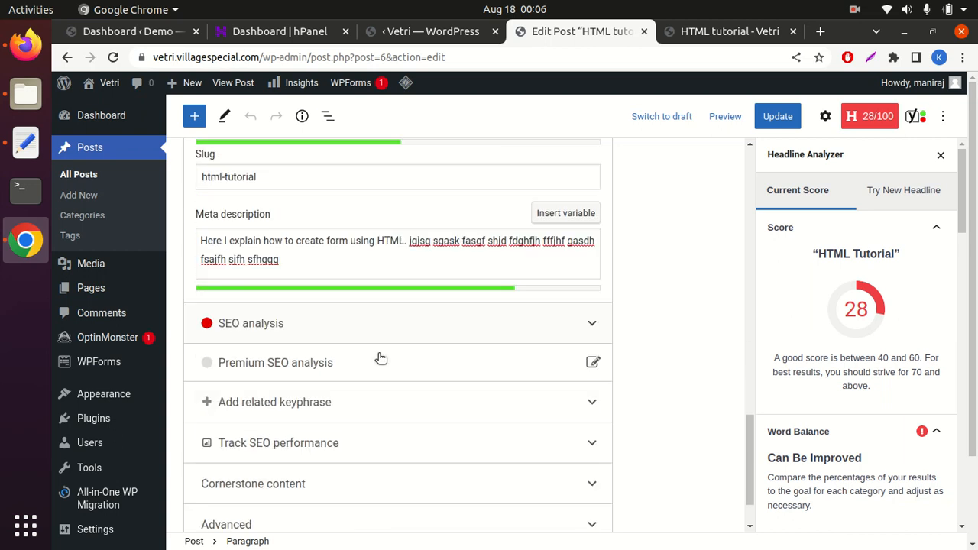
pyautogui.moveTo(379, 255); pyautogui.dragTo(322, 215)
pyautogui.scroll(5, 322, 218)
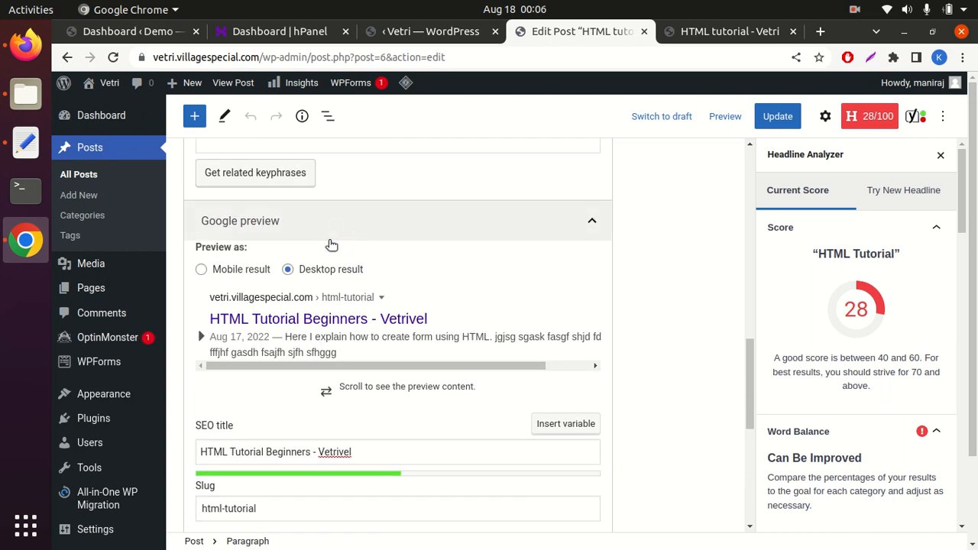
# Step: Google 'html tutorial' in a new tab, note W3Schools ranks first, then return to the editor
pyautogui.click(822, 31)
pyautogui.write('html ')
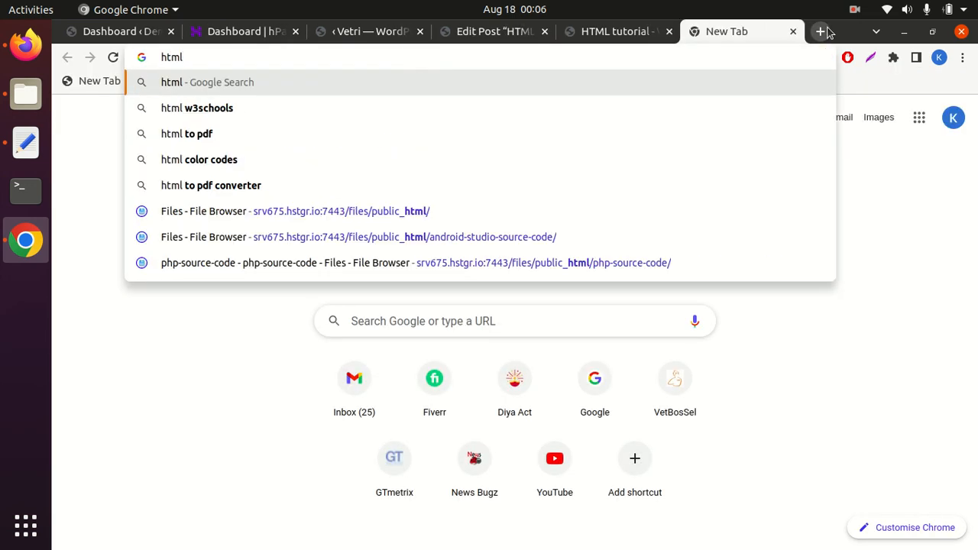
pyautogui.write('tutorial')
pyautogui.press('Return')
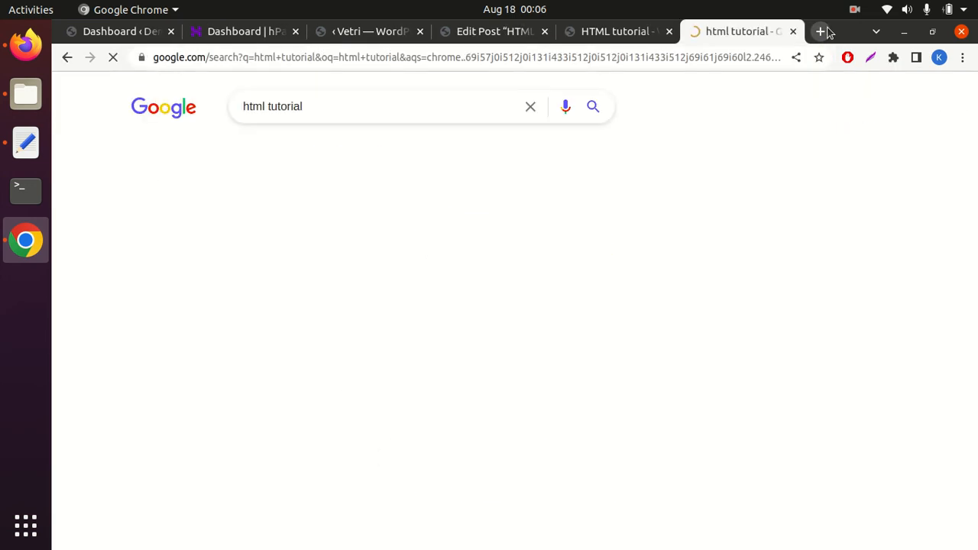
pyautogui.moveTo(311, 231); pyautogui.dragTo(134, 230)
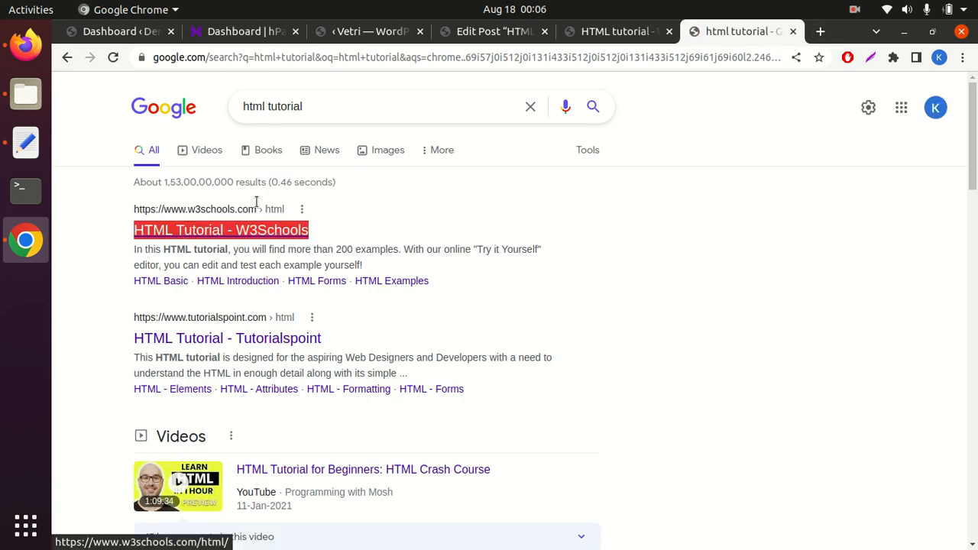
pyautogui.click(398, 265)
pyautogui.click(382, 34)
pyautogui.click(496, 32)
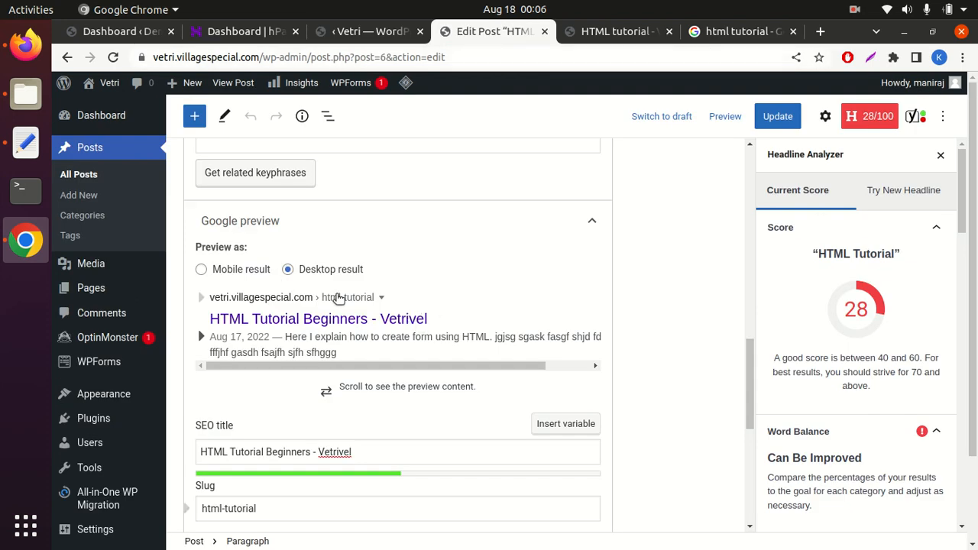
# Step: Expand Yoast's SEO analysis and review its five problems, including no keyphrase and 25 words
pyautogui.click(330, 346)
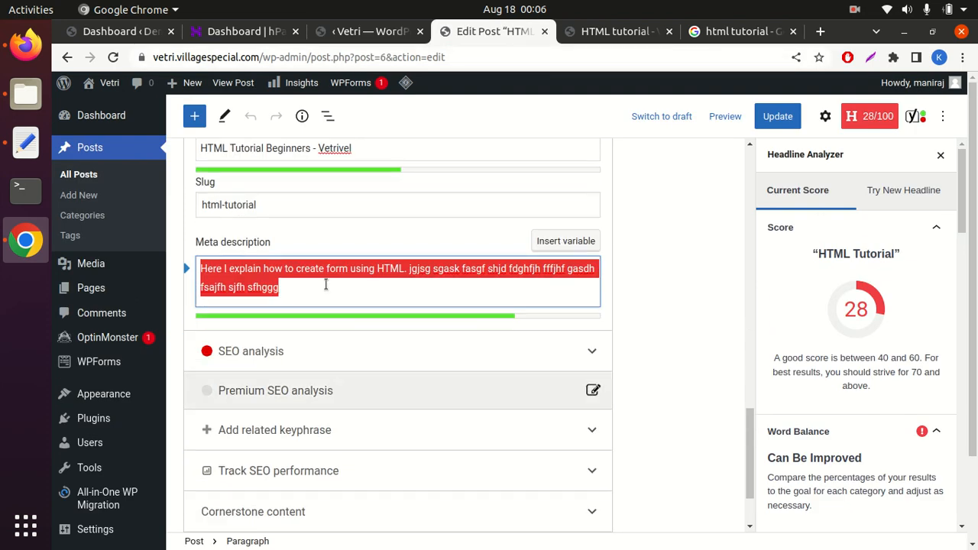
pyautogui.click(360, 358)
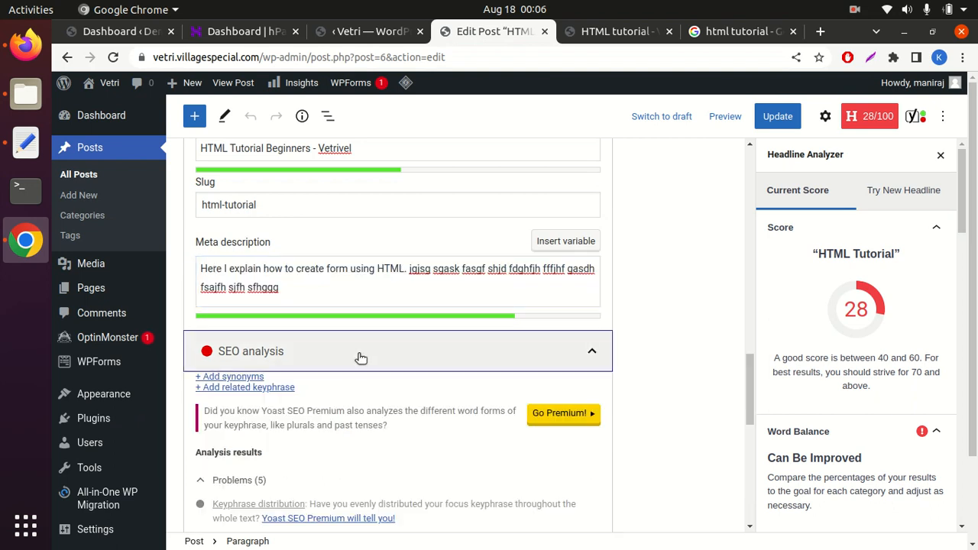
pyautogui.scroll(-3, 363, 370)
pyautogui.scroll(-3, 364, 372)
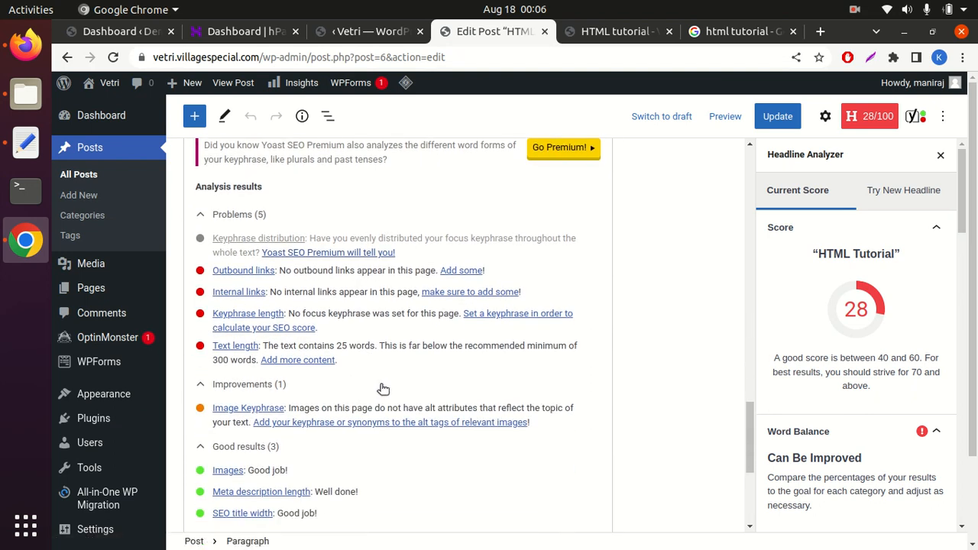
pyautogui.scroll(-2, 341, 346)
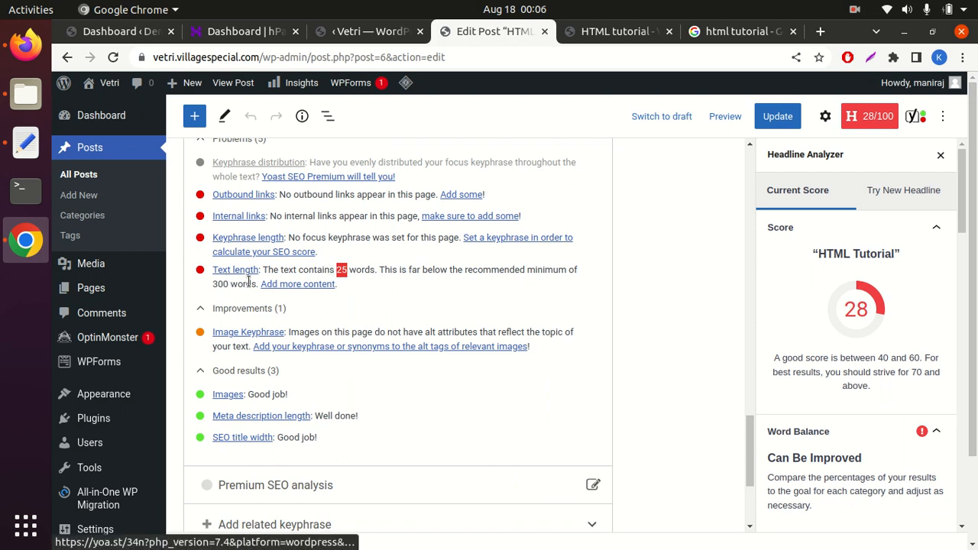
pyautogui.scroll(5, 320, 285)
pyautogui.scroll(10, 319, 285)
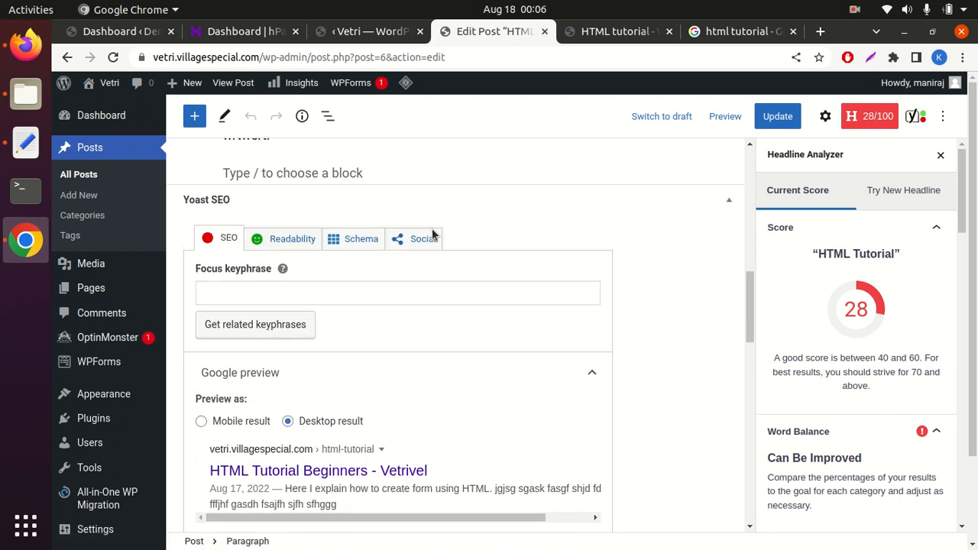
pyautogui.scroll(-5, 242, 308)
pyautogui.scroll(-12, 277, 401)
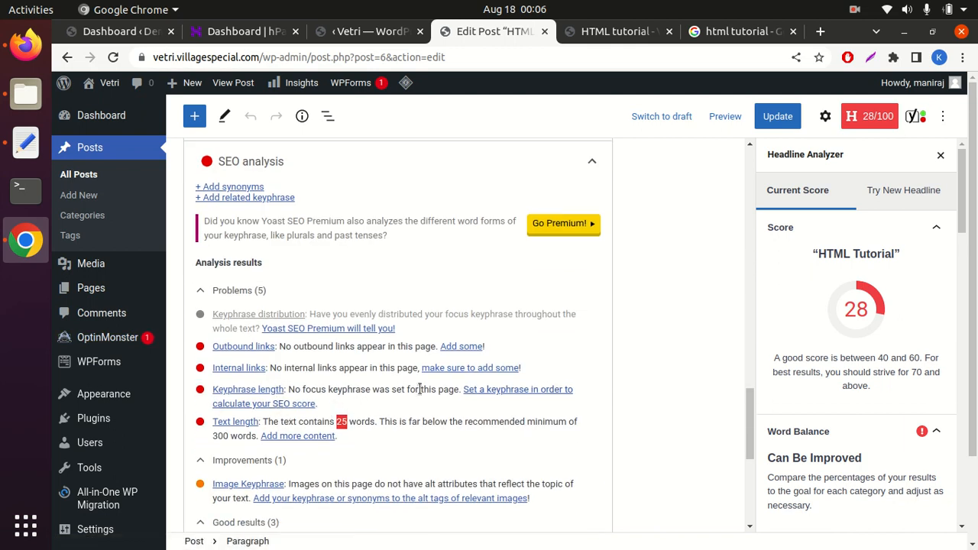
pyautogui.scroll(10, 420, 389)
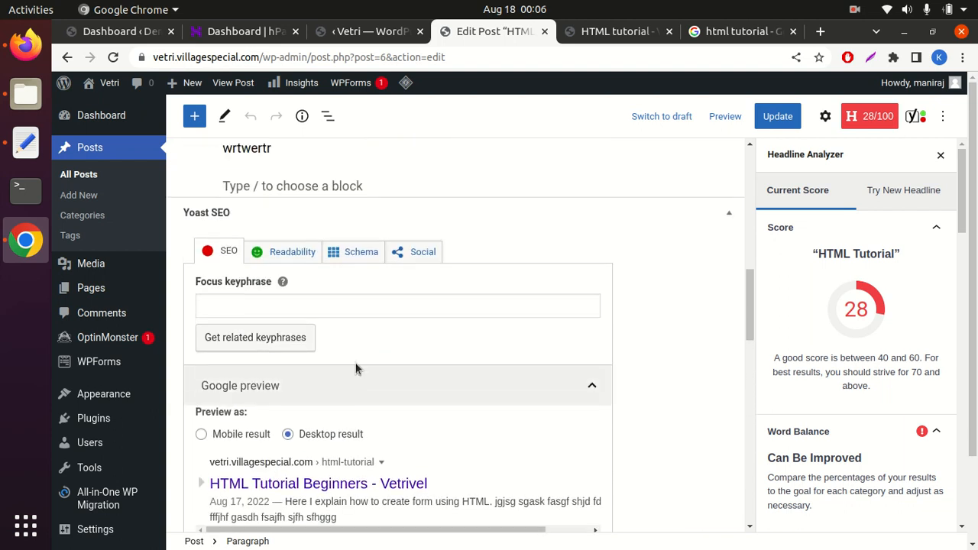
pyautogui.scroll(4, 321, 397)
pyautogui.scroll(-2, 308, 399)
# Step: Enter 'html tutorial' as the Yoast focus keyphrase
pyautogui.click(294, 371)
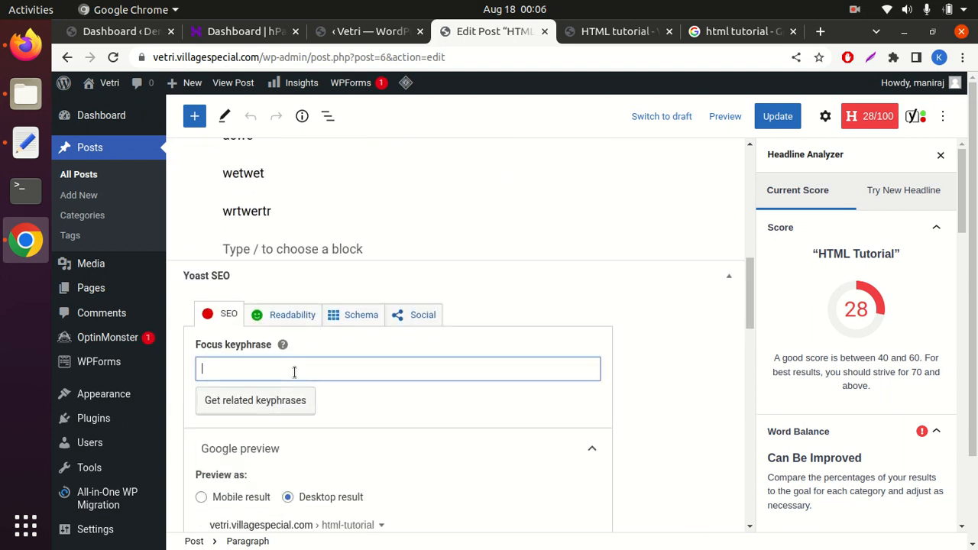
pyautogui.write('html tutorial')
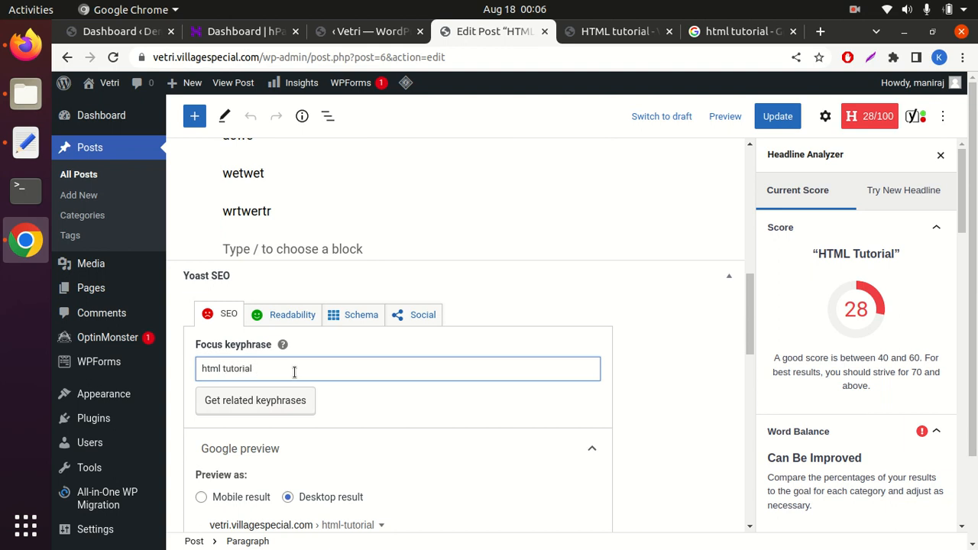
pyautogui.scroll(-6, 302, 370)
pyautogui.scroll(-10, 305, 371)
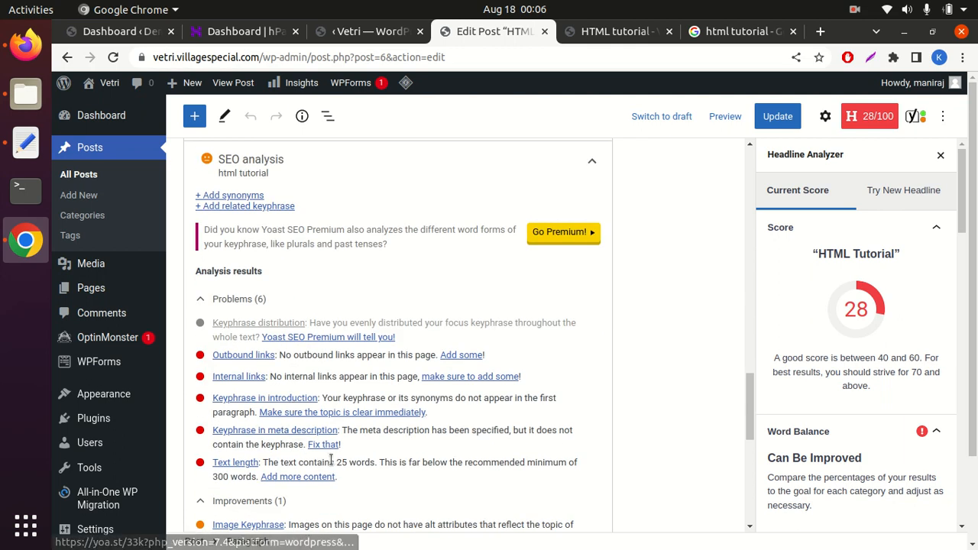
# Step: Rewrite the meta description so it begins with 'html tutorial'
pyautogui.click(333, 444)
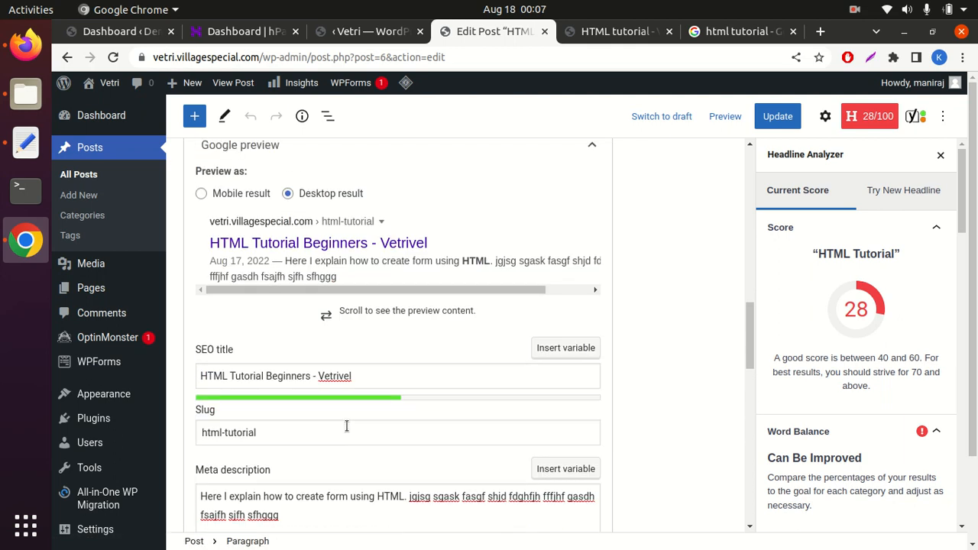
pyautogui.moveTo(220, 495); pyautogui.dragTo(200, 496)
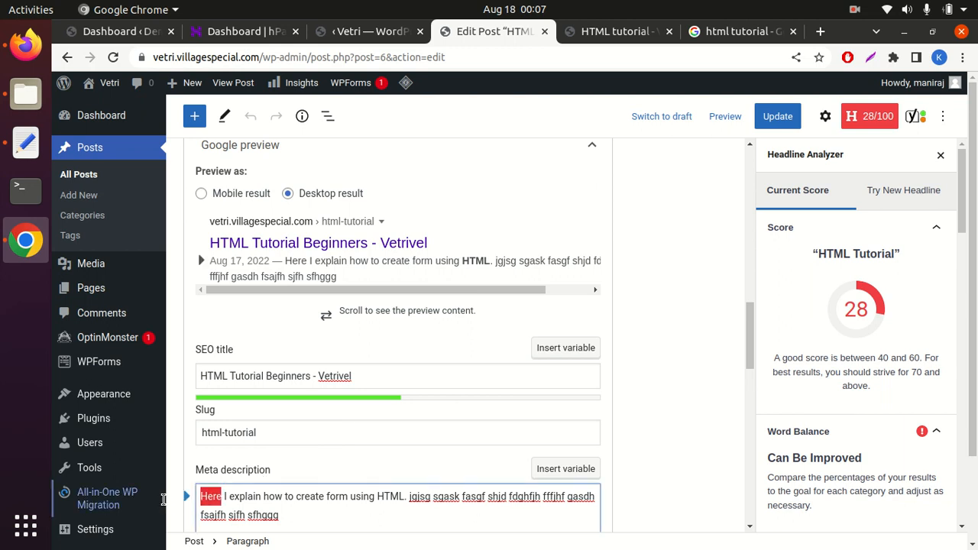
pyautogui.moveTo(163, 499)
pyautogui.hotkey('ctrl', 'a')
pyautogui.write('html ')
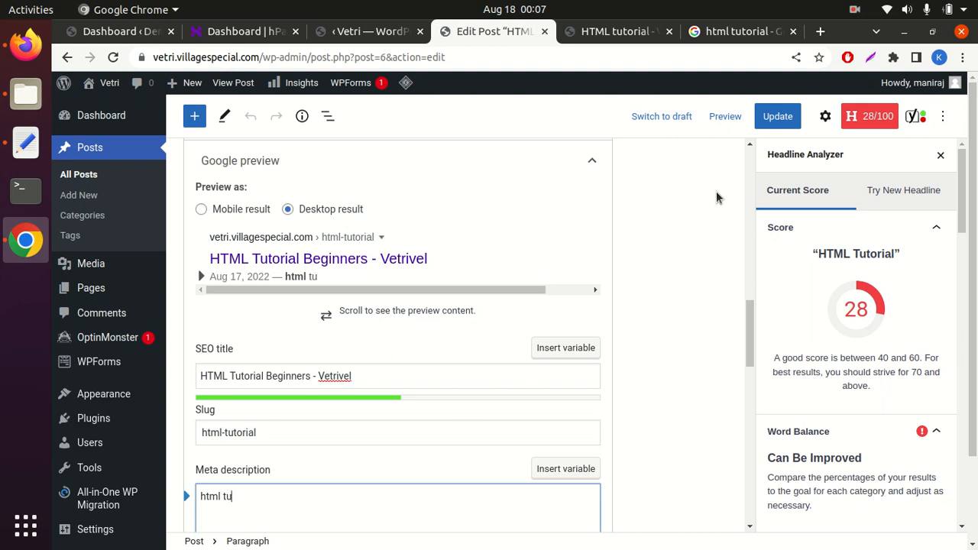
pyautogui.write('tutorial oiyr')
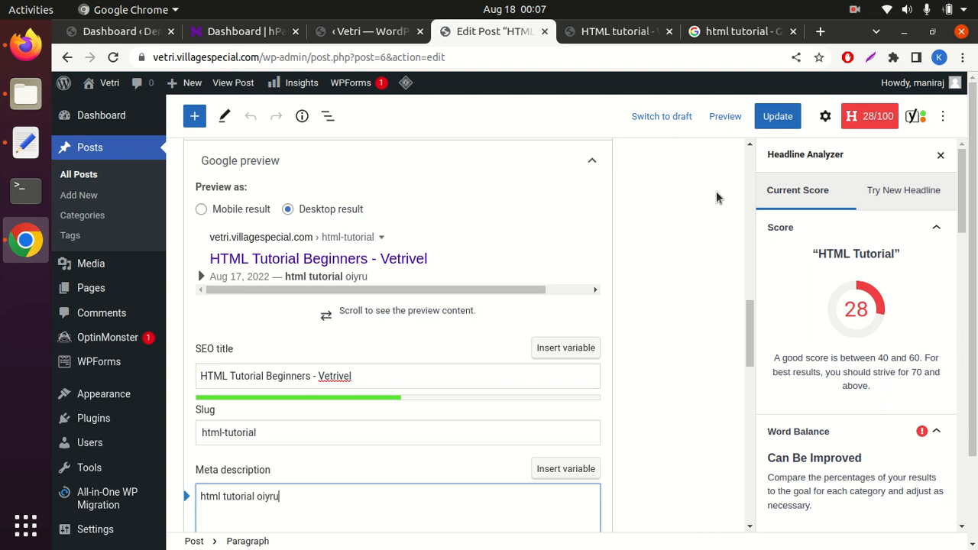
pyautogui.write('uedyr etyri ueuty euryeui eu reiar eiwu')
pyautogui.scroll(10, 260, 273)
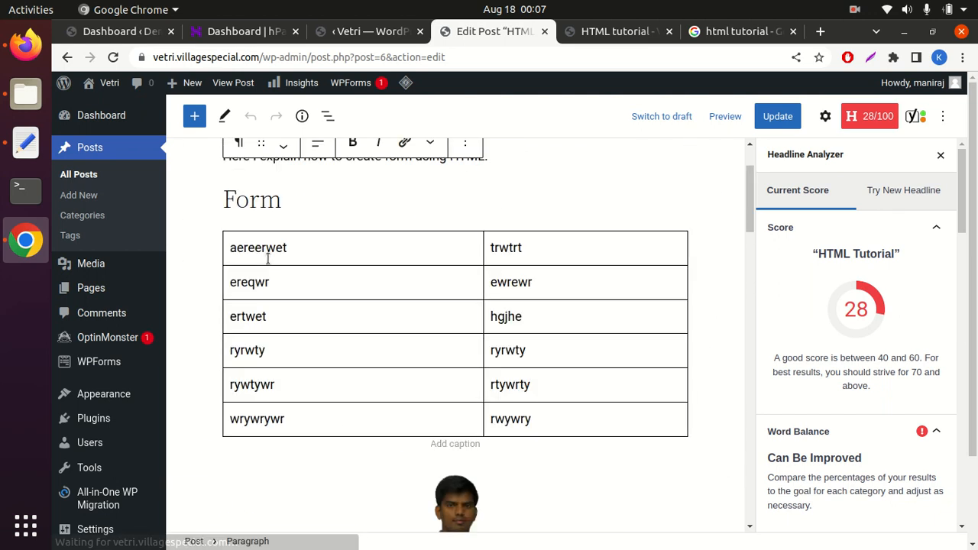
pyautogui.scroll(3, 264, 258)
# Step: Replace the intro paragraph with text starting 'HTML Tutorial'
pyautogui.tripleClick(227, 253)
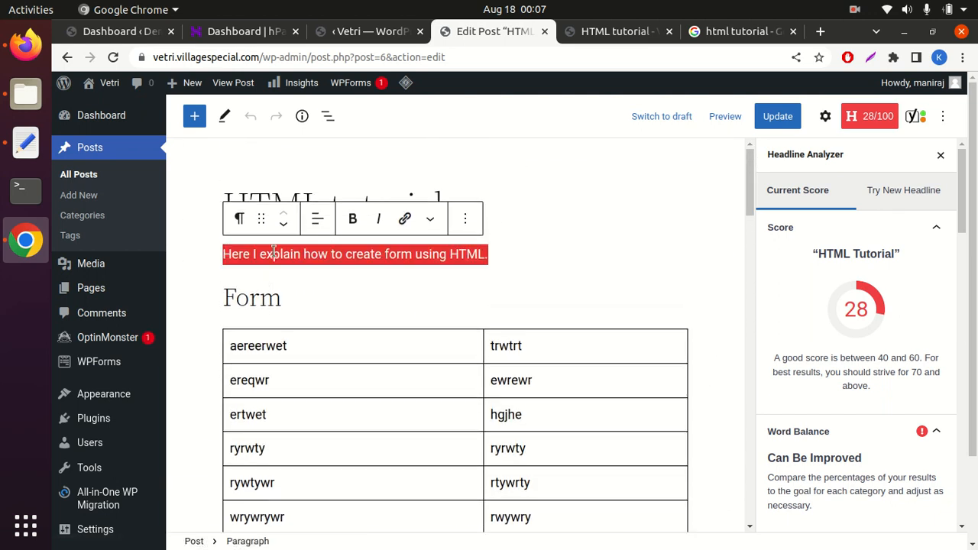
pyautogui.write('HTML')
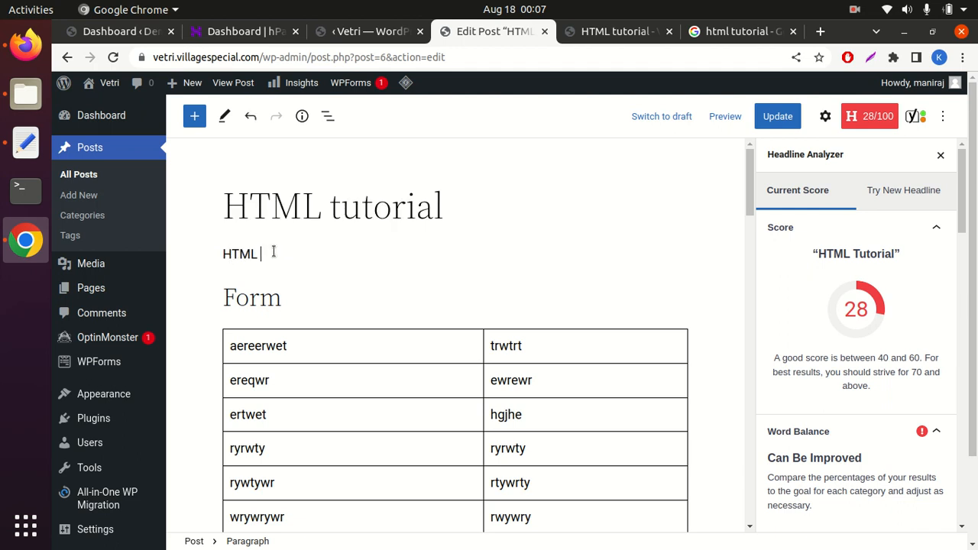
pyautogui.write(' Tutorial dfhuid uify uidfydg fuy')
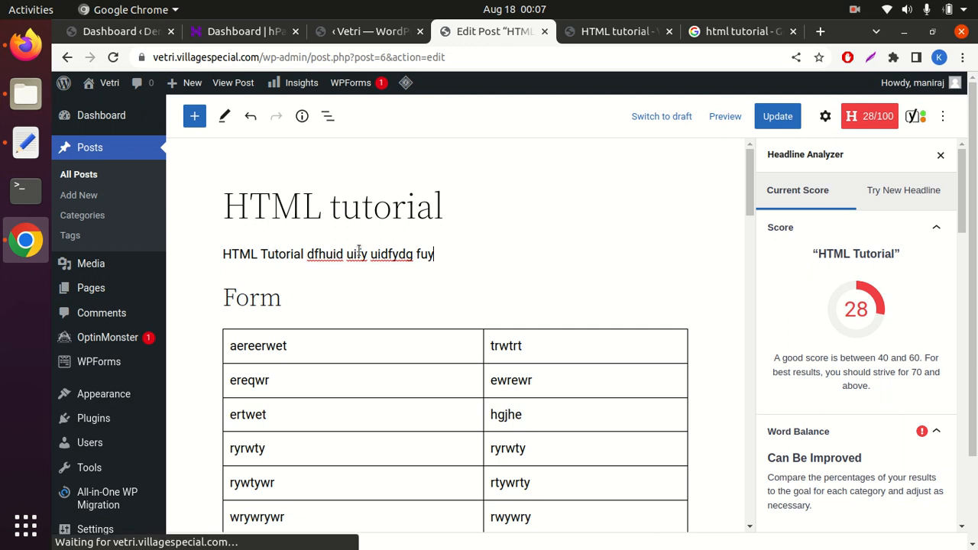
pyautogui.scroll(-15, 358, 250)
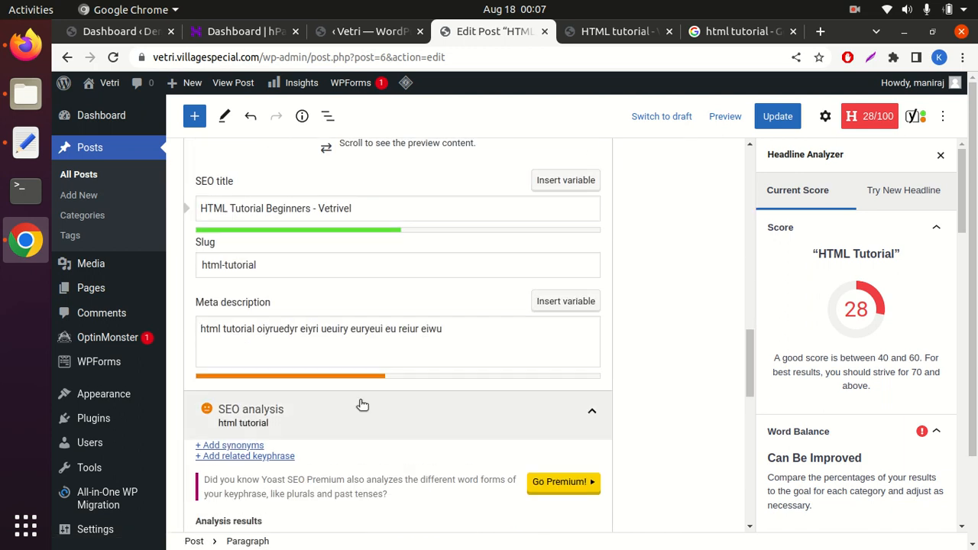
pyautogui.scroll(3, 362, 405)
pyautogui.scroll(-3, 497, 353)
pyautogui.scroll(5, 411, 386)
pyautogui.scroll(-1, 277, 284)
pyautogui.scroll(1, 277, 284)
pyautogui.scroll(-1, 252, 298)
pyautogui.scroll(-10, 252, 299)
# Step: Rewrite the Yoast meta description so it begins with 'html tutorial'
pyautogui.click(532, 185)
pyautogui.write('a')
pyautogui.press('Home')
pyautogui.write('osiu o')
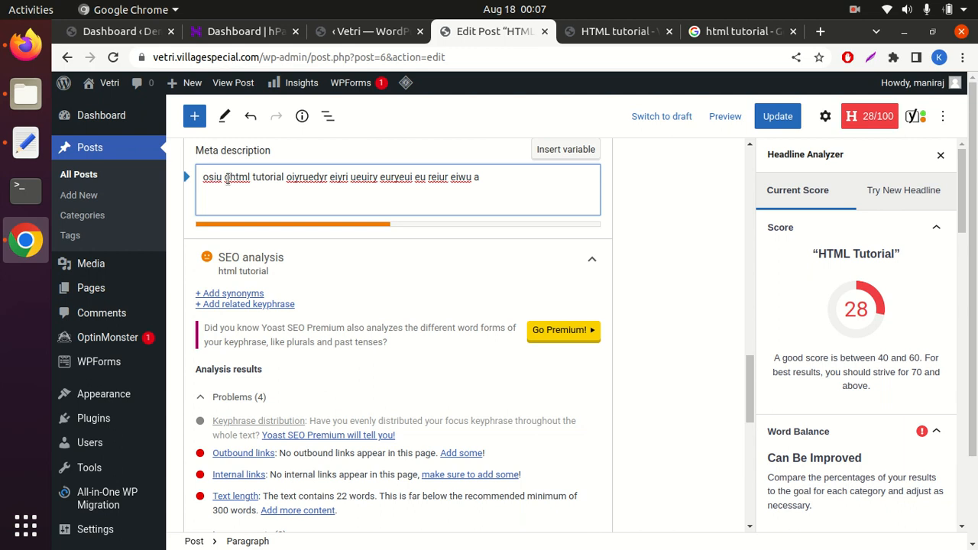
pyautogui.moveTo(227, 178); pyautogui.dragTo(193, 176)
pyautogui.press('Left')
pyautogui.write('df  df')
pyautogui.press('Home')
pyautogui.write('fdgfhfdfd')
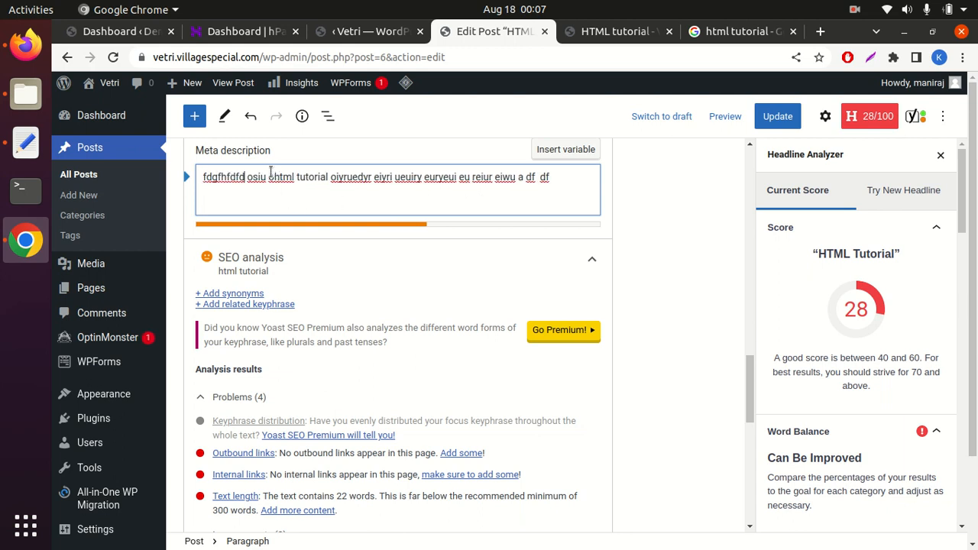
pyautogui.hotkey('ctrl', 'a')
pyautogui.write('h')
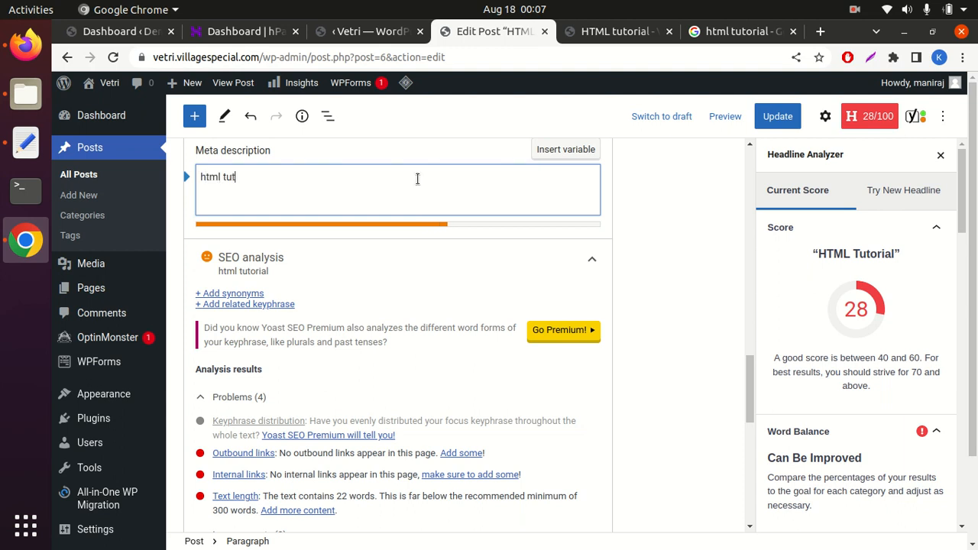
pyautogui.write('tml tutorial oiuyi h gh g yguyg yuguygyu guyg duyf d')
# Step: Link the intro word 'uidfydg' to the Hello Vetri post, then select 'Tutorial' for linking
pyautogui.scroll(-4, 314, 304)
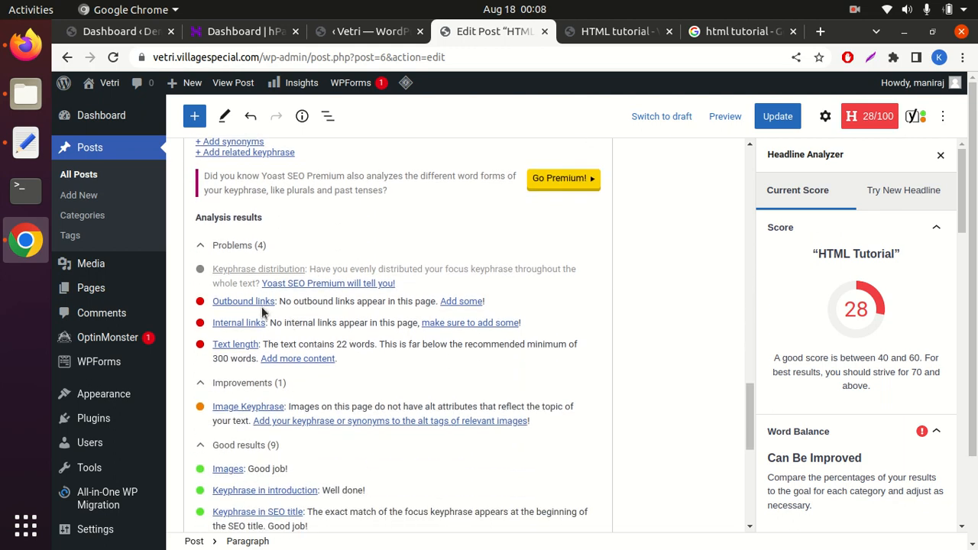
pyautogui.scroll(6, 247, 323)
pyautogui.scroll(8, 312, 267)
pyautogui.scroll(4, 315, 260)
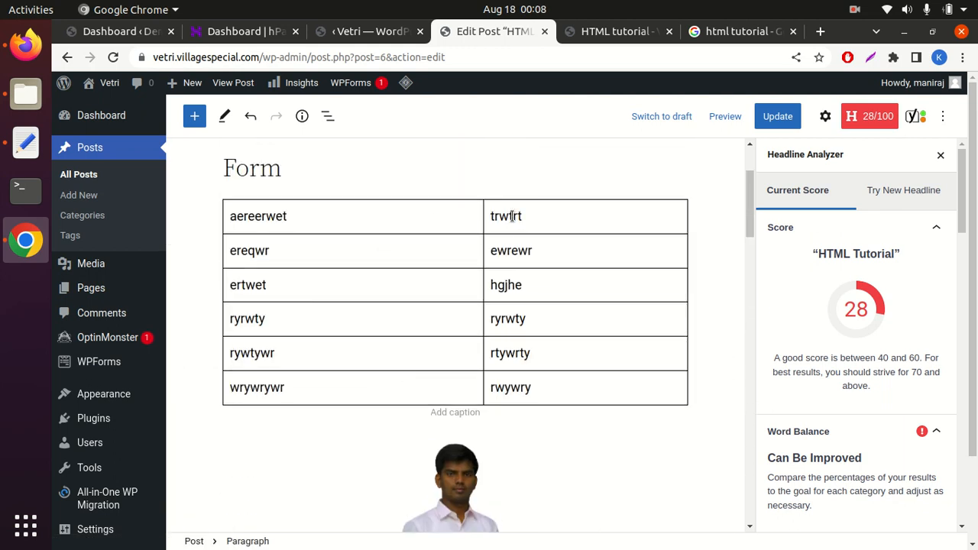
pyautogui.doubleClick(511, 216)
pyautogui.scroll(3, 406, 237)
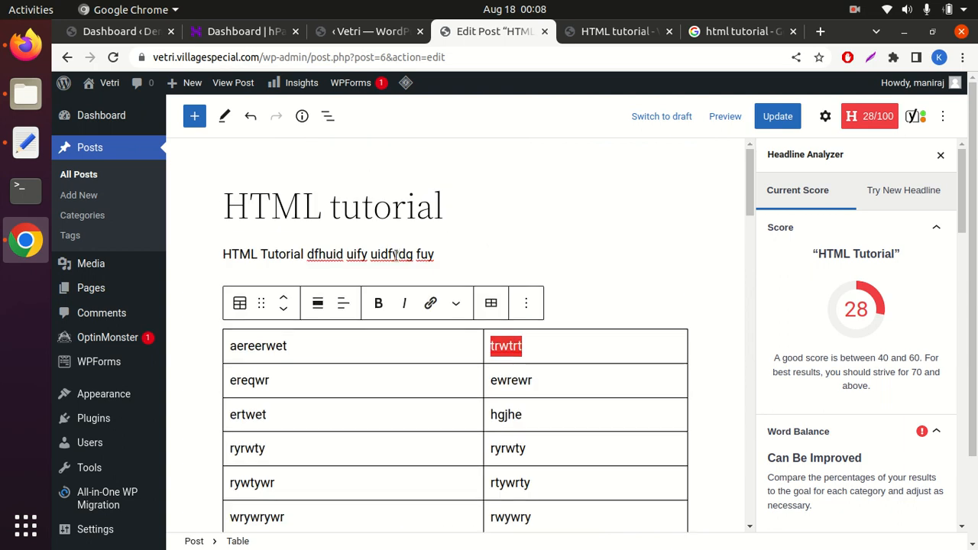
pyautogui.doubleClick(394, 254)
pyautogui.click(404, 220)
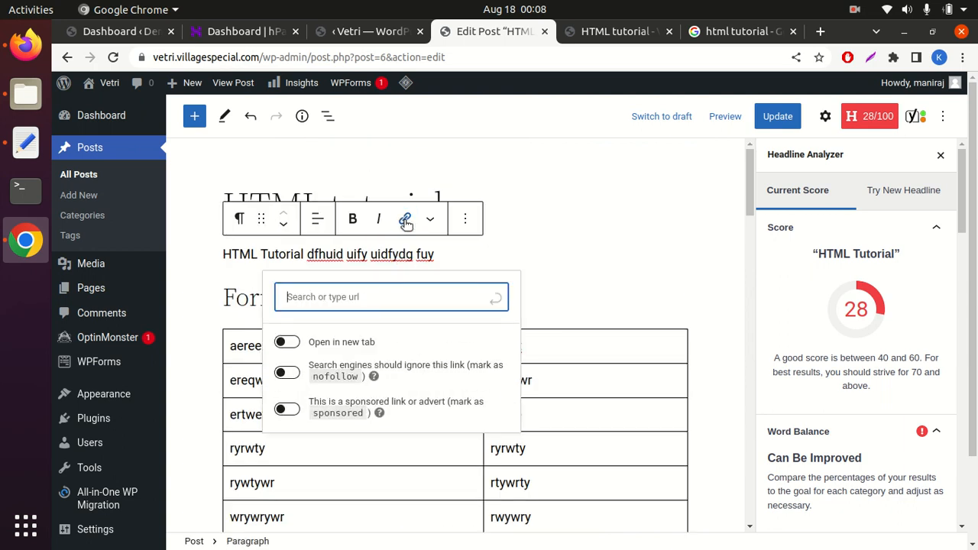
pyautogui.write('hello')
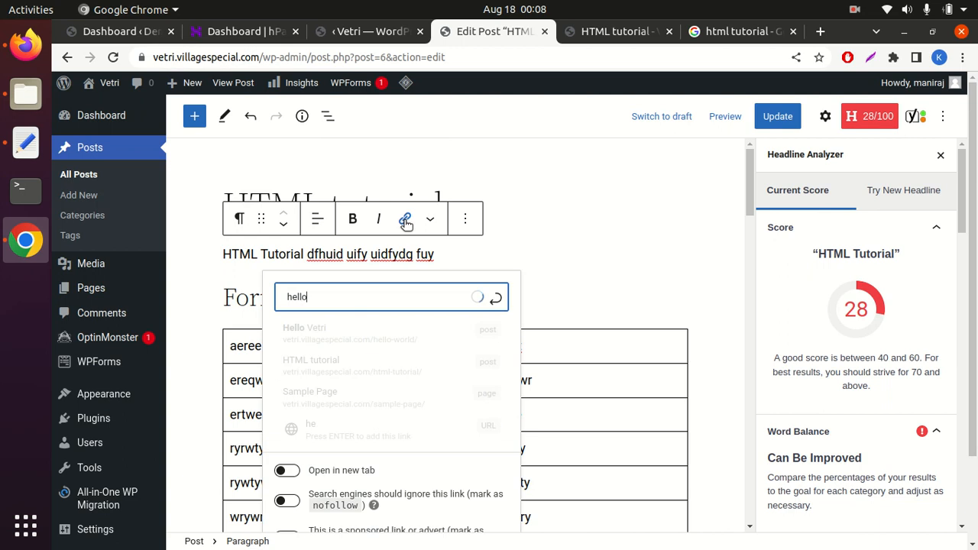
pyautogui.click(403, 333)
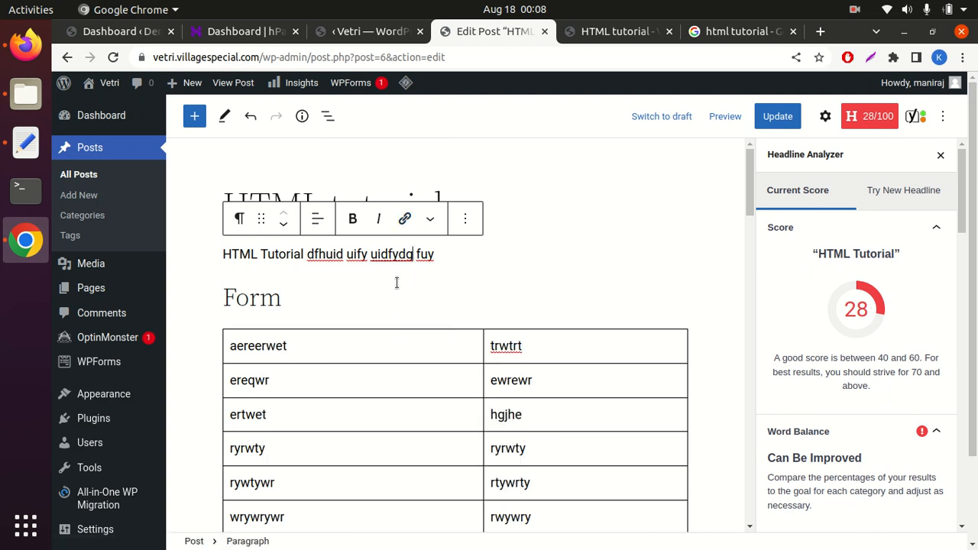
pyautogui.click(400, 253)
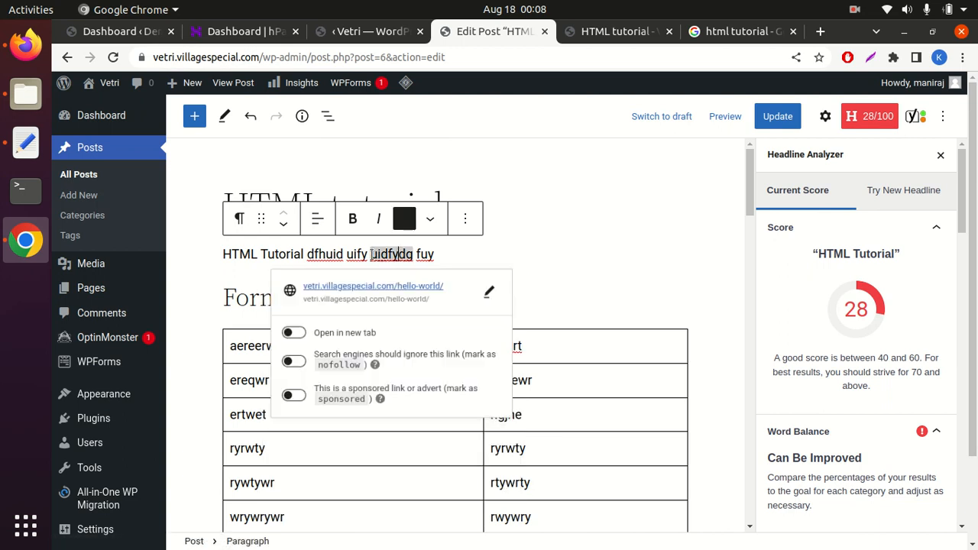
pyautogui.doubleClick(277, 257)
pyautogui.click(243, 31)
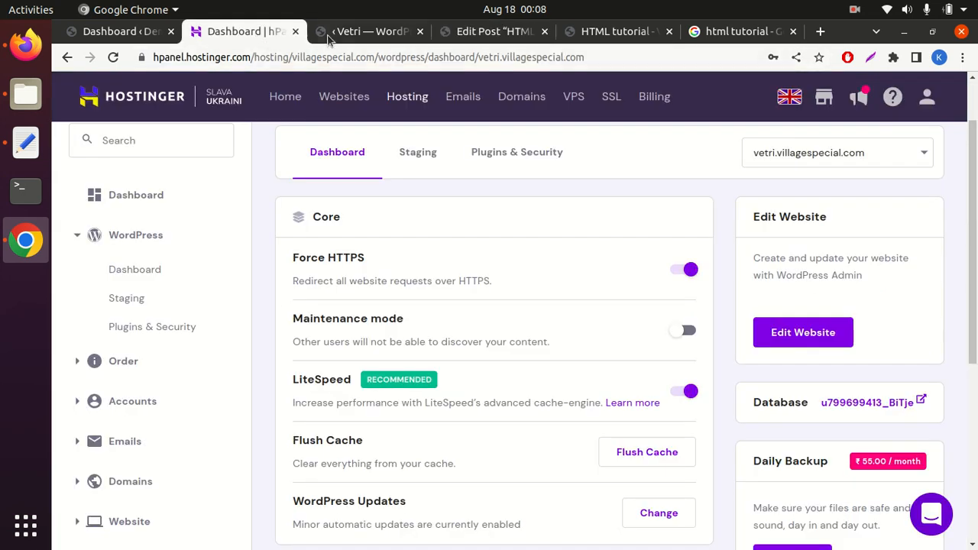
# Step: Open W3Schools' HTML Tutorial from the Google results and copy its URL for the post
pyautogui.click(332, 31)
pyautogui.click(126, 31)
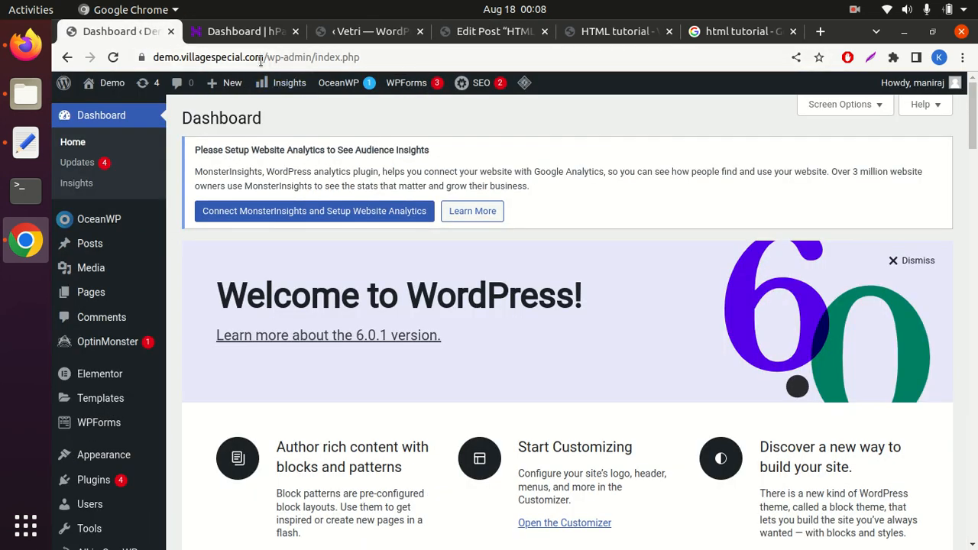
pyautogui.click(716, 29)
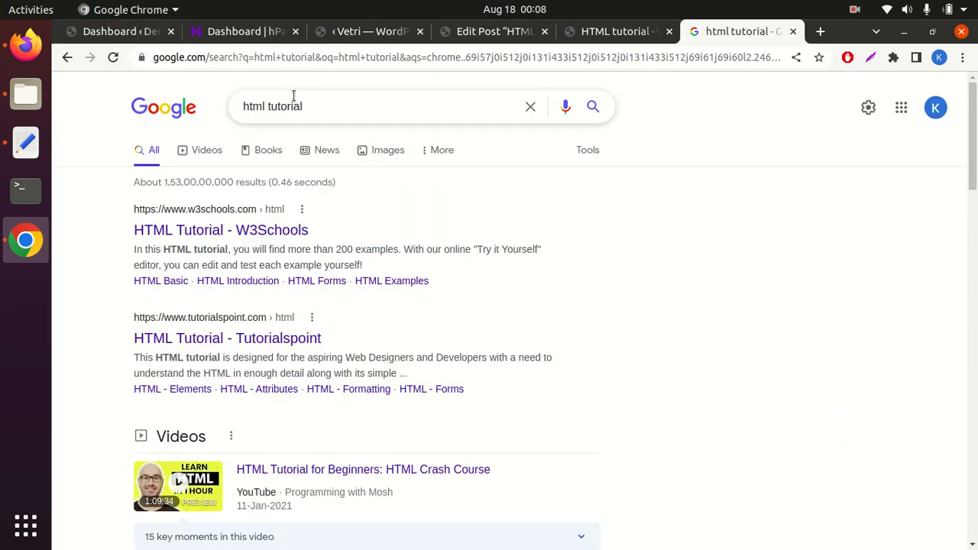
pyautogui.click(248, 214)
pyautogui.click(347, 53)
pyautogui.hotkey('ctrl', 'c')
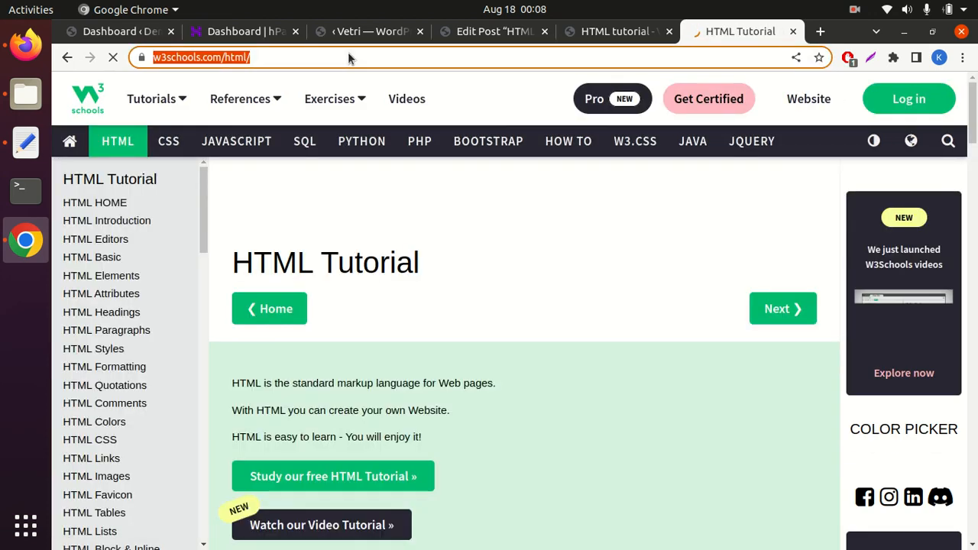
pyautogui.click(122, 31)
pyautogui.click(366, 32)
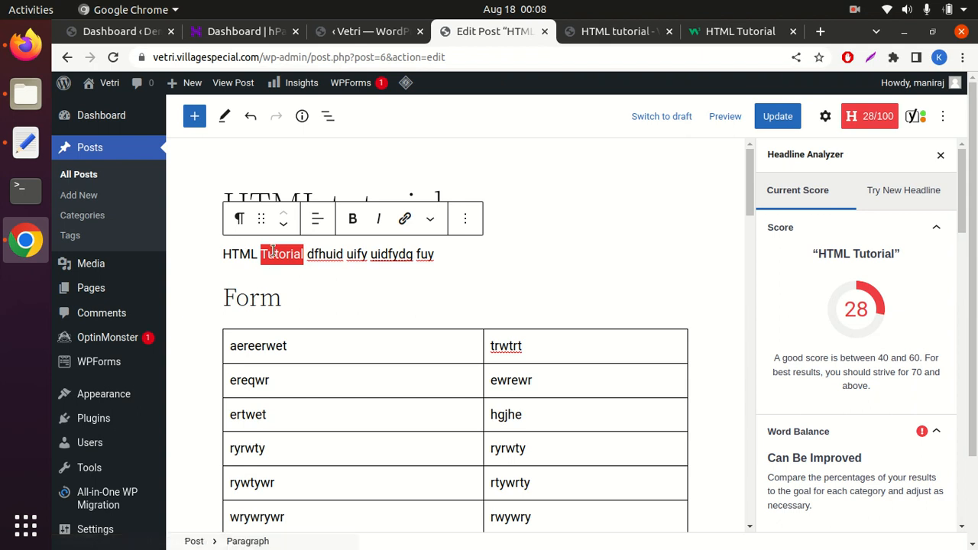
# Step: Link 'Tutorial' to the W3Schools URL and review Yoast's 2 problems and 11 good results
pyautogui.click(404, 218)
pyautogui.hotkey('ctrl', 'v')
pyautogui.press('Return')
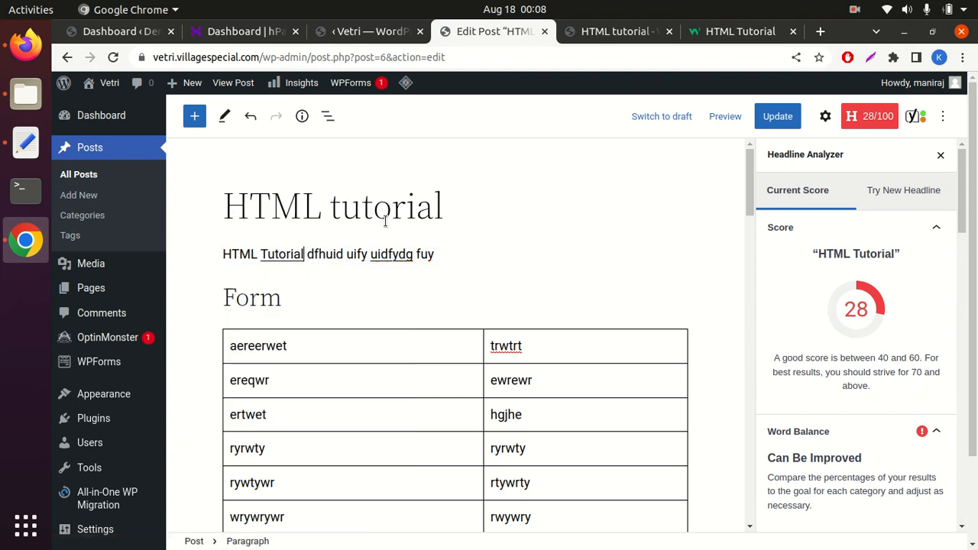
pyautogui.scroll(-15, 378, 286)
pyautogui.scroll(-10, 400, 421)
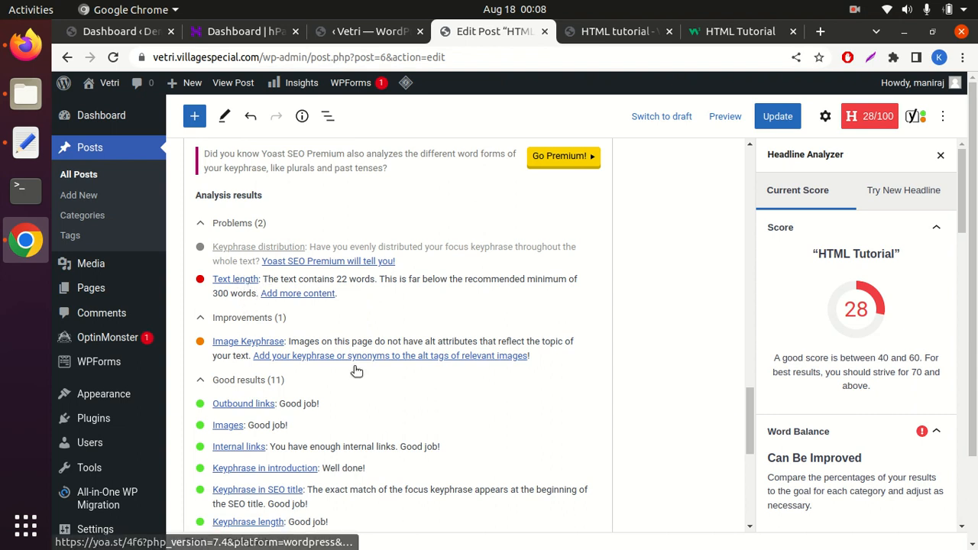
pyautogui.scroll(8, 397, 351)
pyautogui.scroll(4, 458, 302)
pyautogui.scroll(-8, 450, 320)
# Step: Give the post's image the alt text 'html tutorial' and check Yoast reaches 12 good results
pyautogui.scroll(-5, 436, 357)
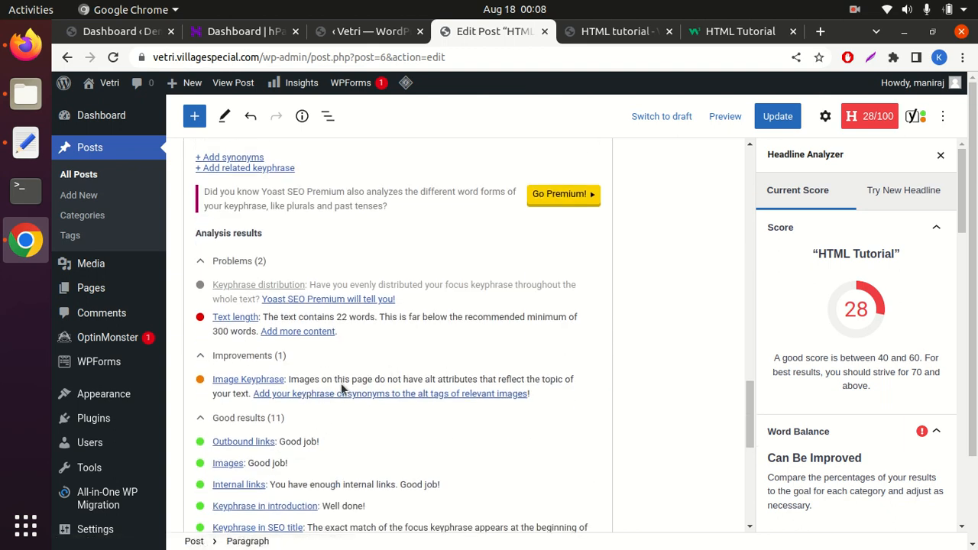
pyautogui.scroll(20, 535, 333)
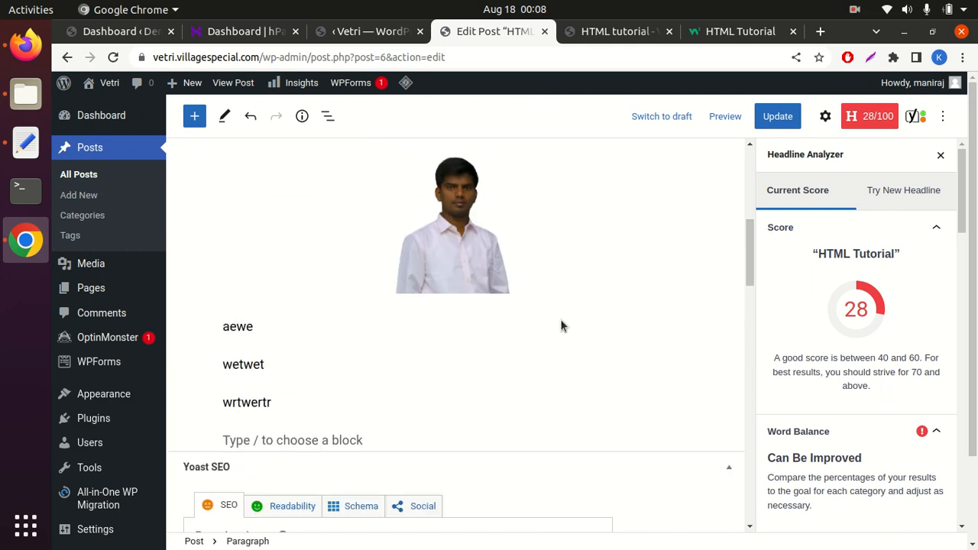
pyautogui.click(462, 502)
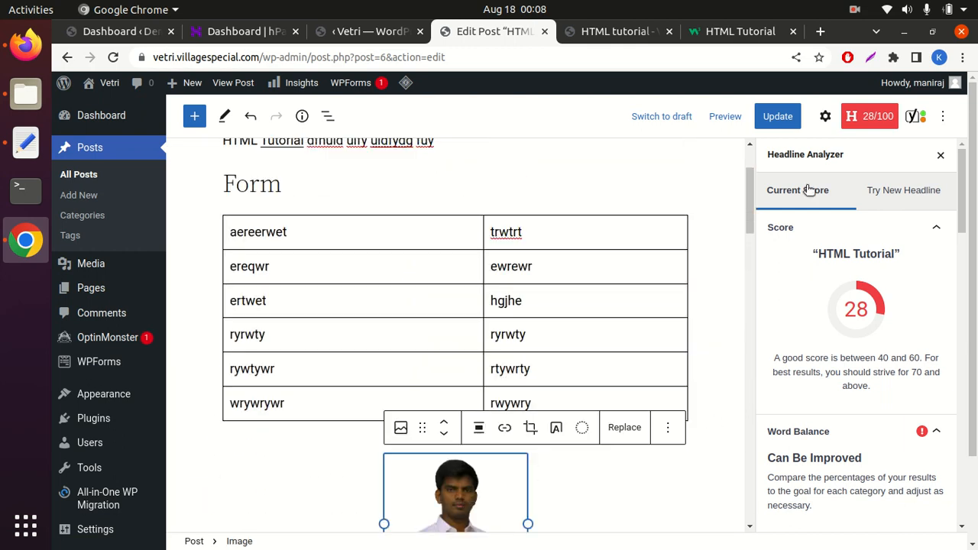
pyautogui.click(825, 116)
pyautogui.click(826, 394)
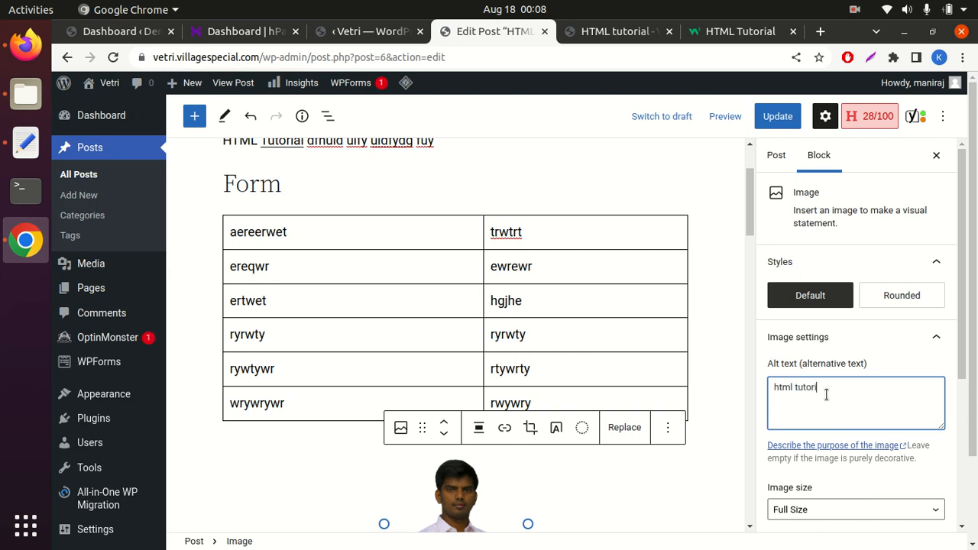
pyautogui.scroll(-15, 519, 290)
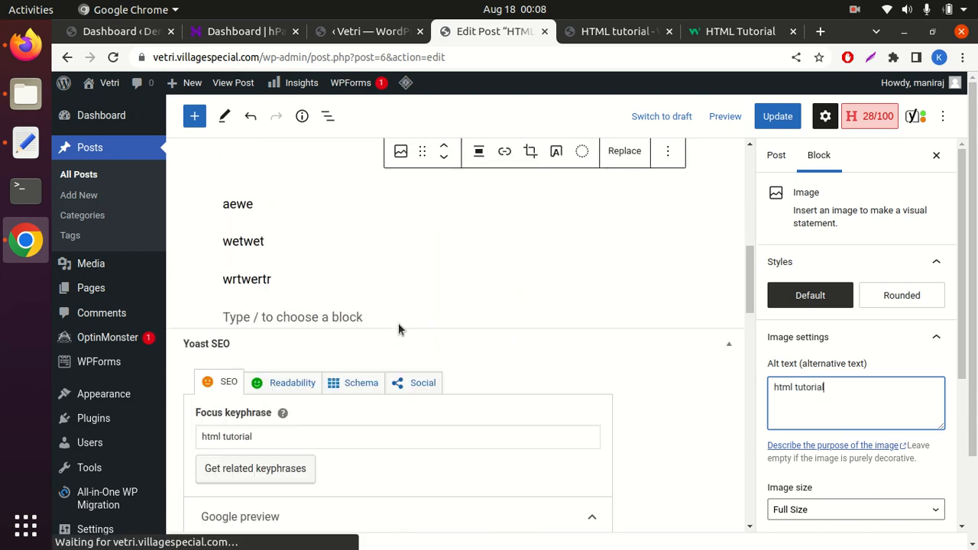
pyautogui.scroll(-4, 255, 345)
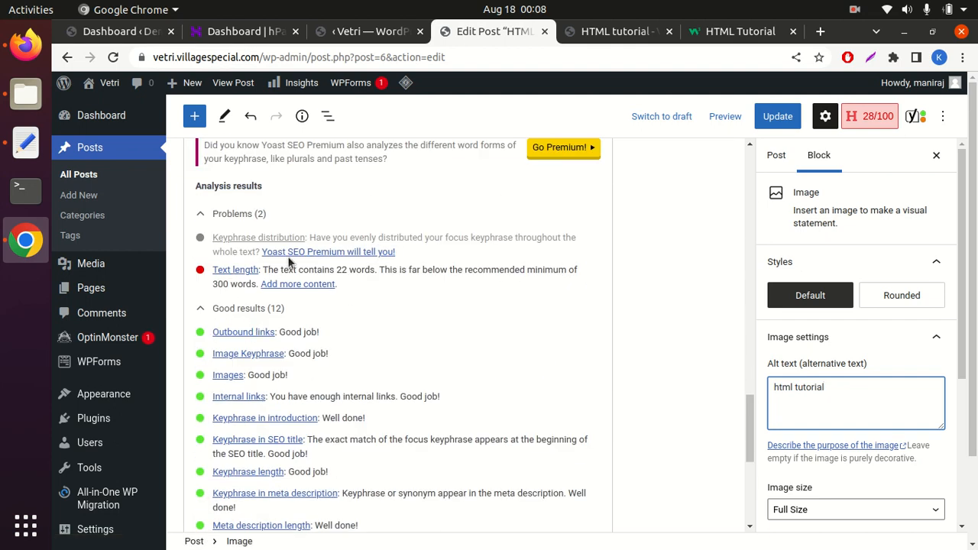
pyautogui.click(429, 250)
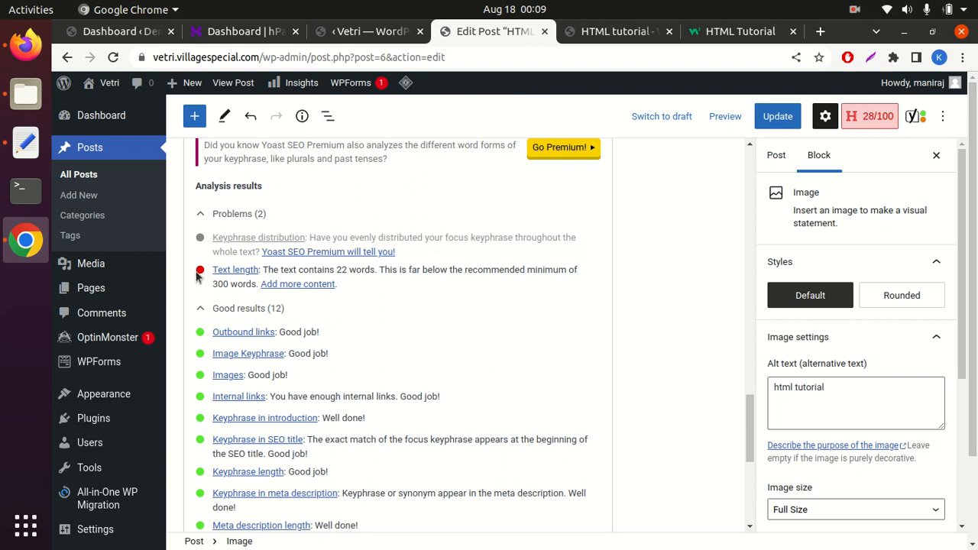
pyautogui.scroll(-4, 236, 308)
pyautogui.scroll(5, 238, 308)
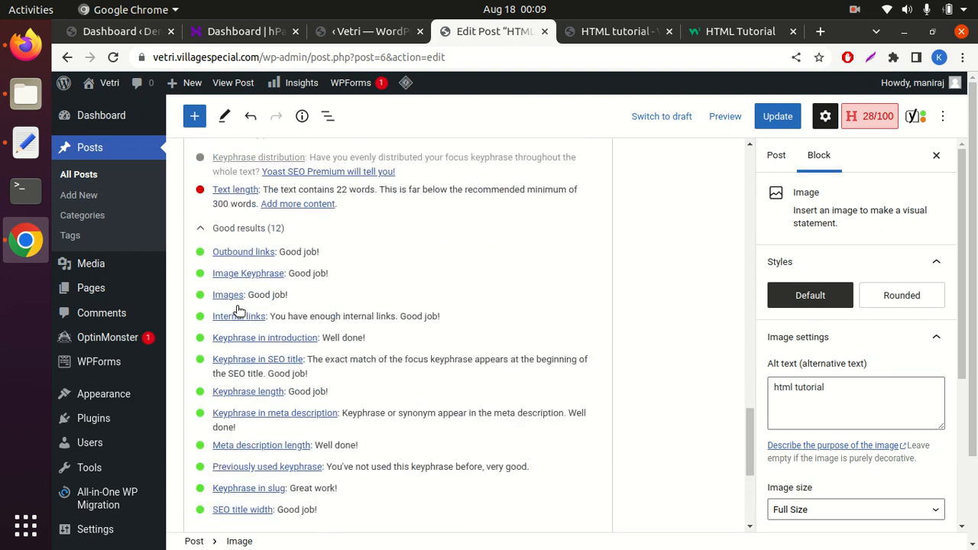
pyautogui.scroll(10, 238, 309)
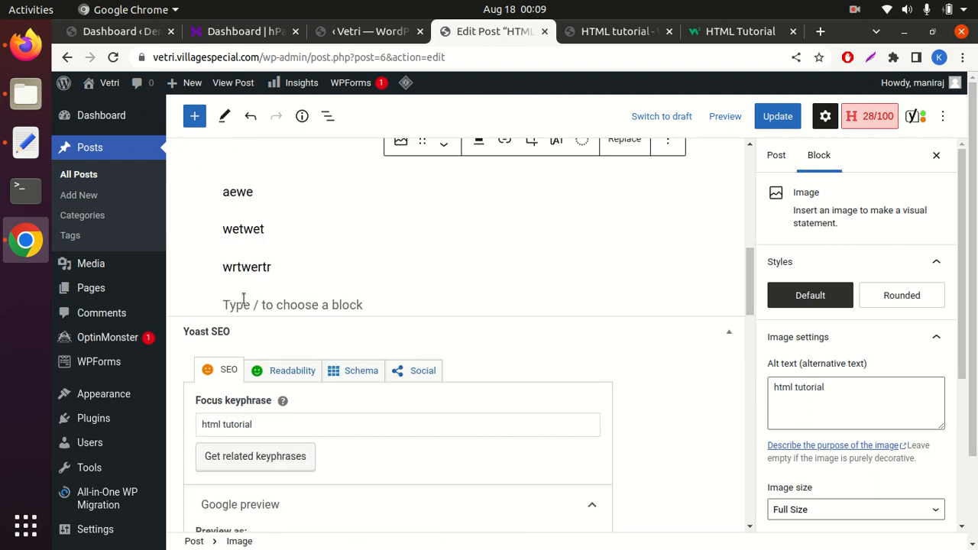
pyautogui.scroll(3, 320, 300)
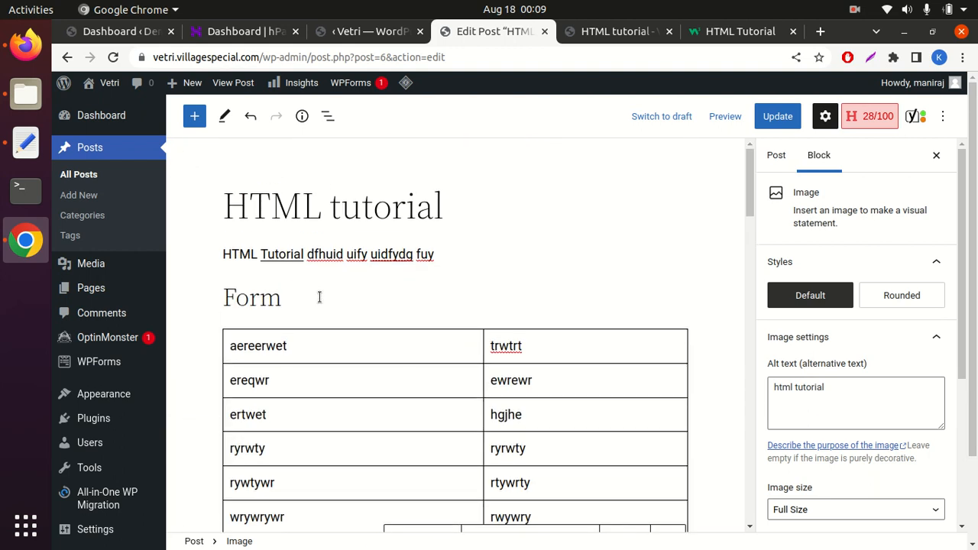
# Step: Check the Tutorial and uidfydg links, then update the published post
pyautogui.click(293, 257)
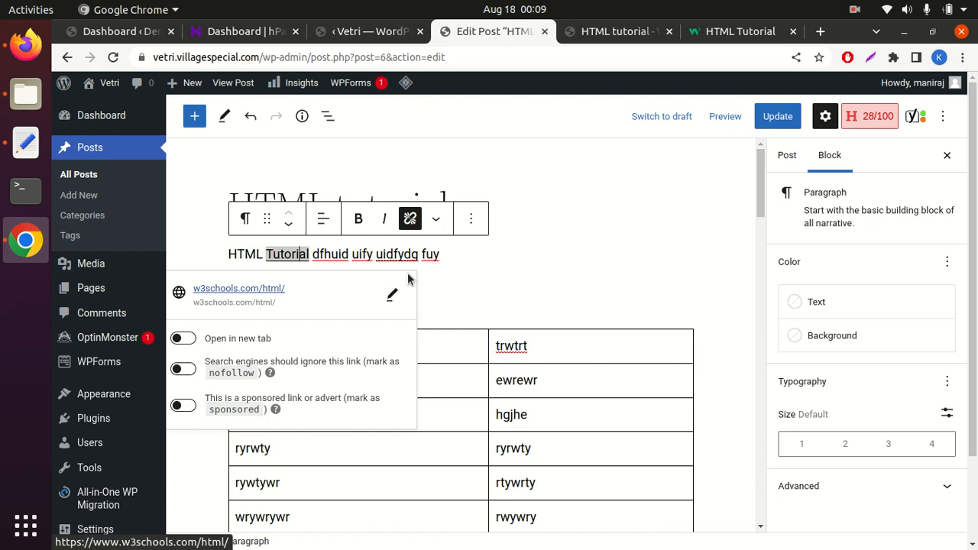
pyautogui.click(392, 253)
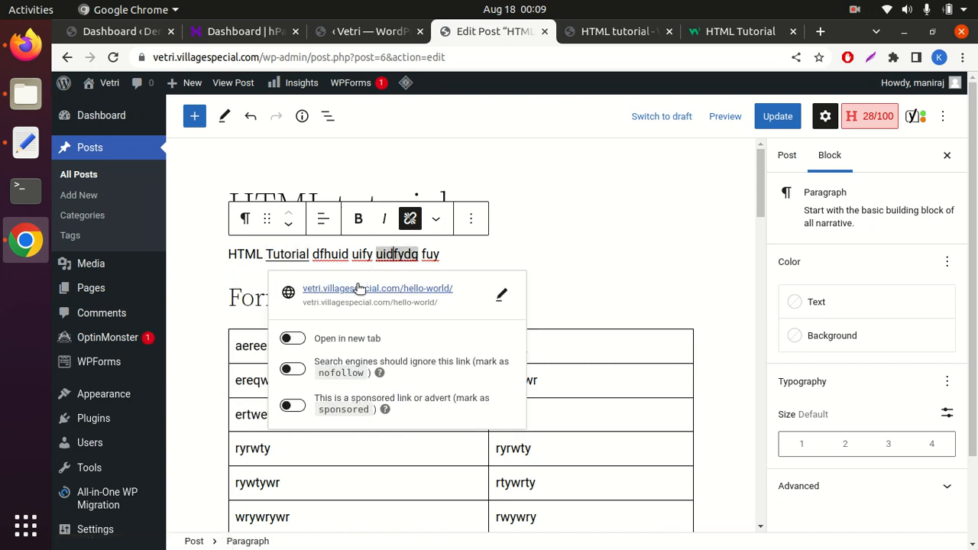
pyautogui.click(787, 155)
pyautogui.scroll(-5, 821, 359)
pyautogui.scroll(-3, 821, 367)
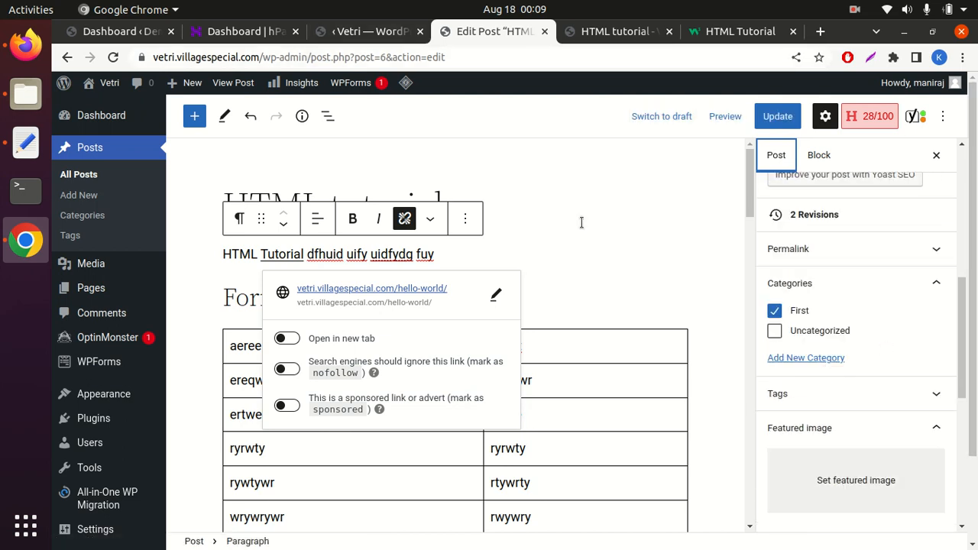
pyautogui.click(776, 116)
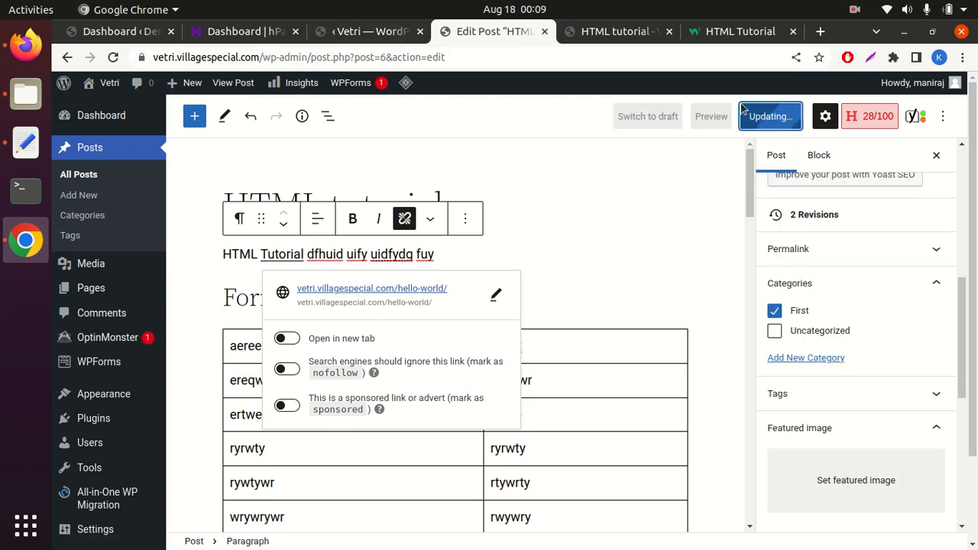
# Step: Test the Tutorial and uidfydg links on the live post, then return to the editor
pyautogui.click(617, 31)
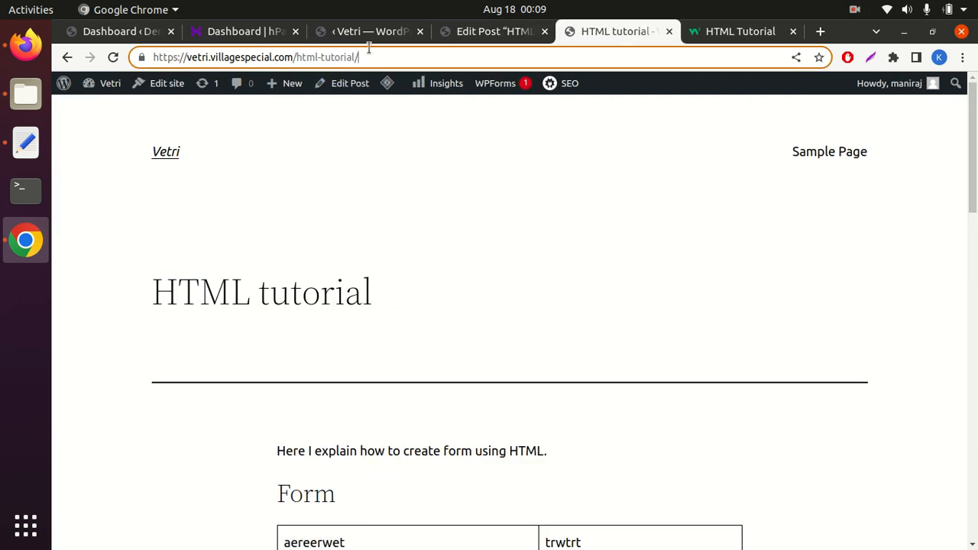
pyautogui.scroll(-4, 365, 417)
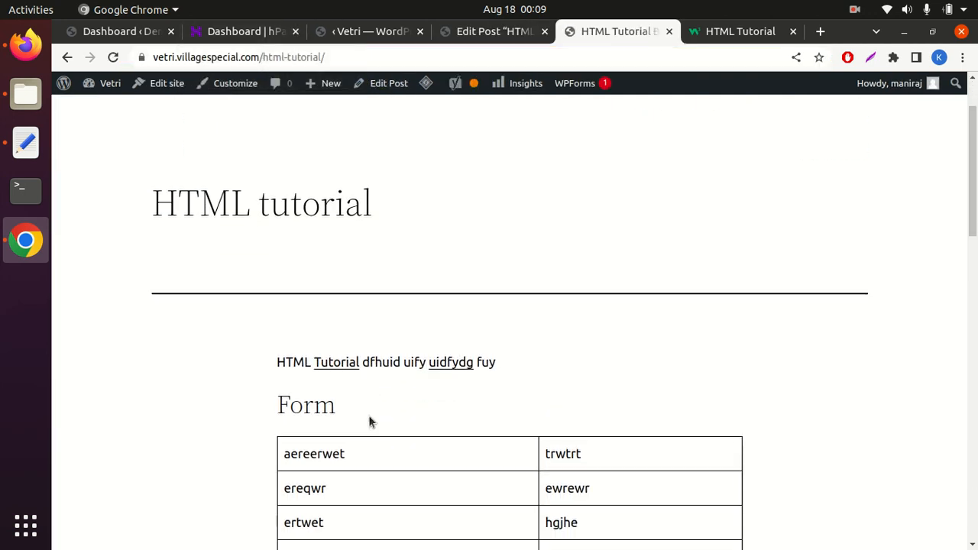
pyautogui.click(330, 304)
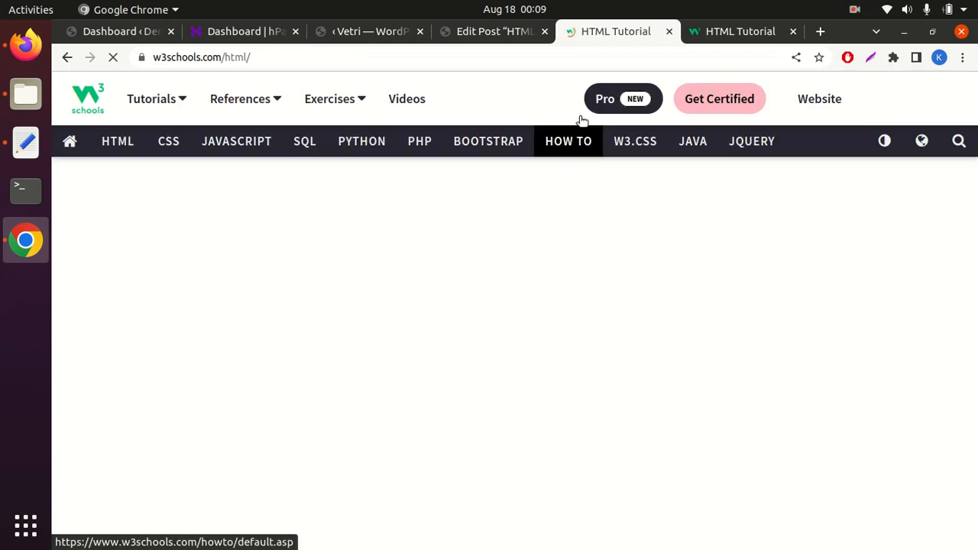
pyautogui.click(67, 57)
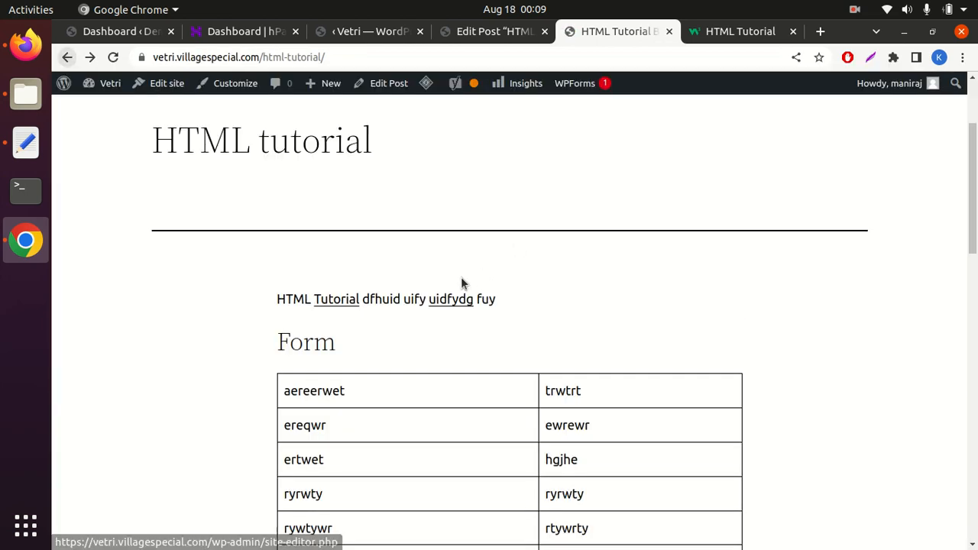
pyautogui.click(465, 299)
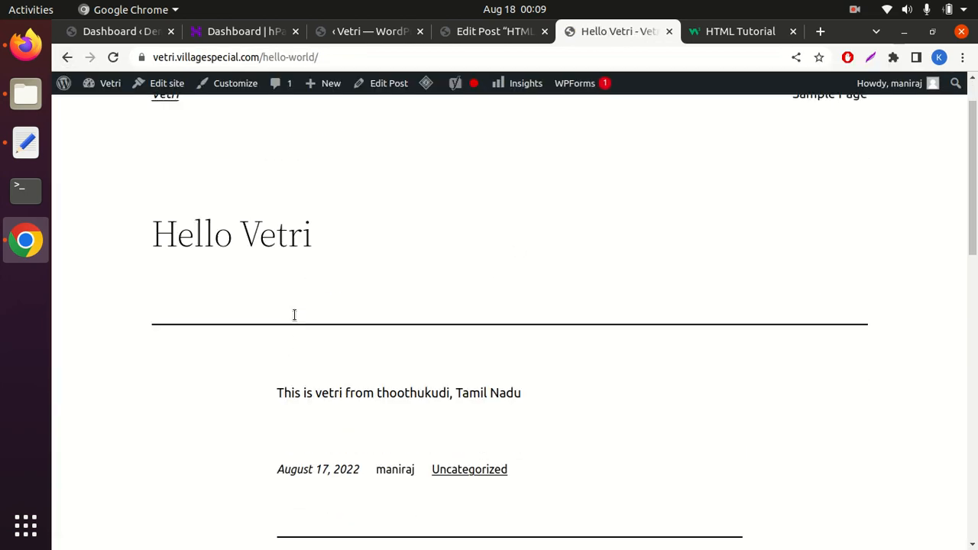
pyautogui.scroll(-6, 294, 315)
pyautogui.scroll(-3, 294, 314)
pyautogui.scroll(10, 294, 314)
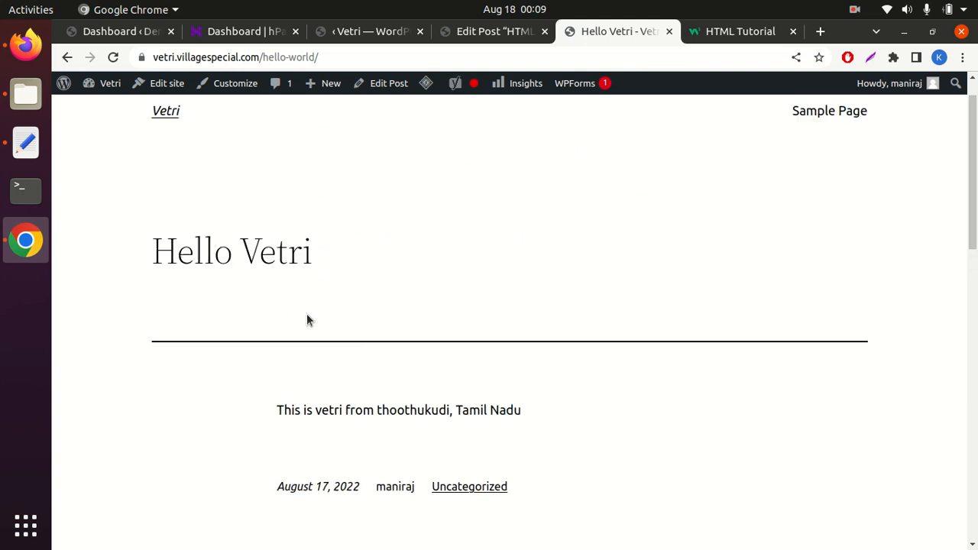
pyautogui.click(469, 31)
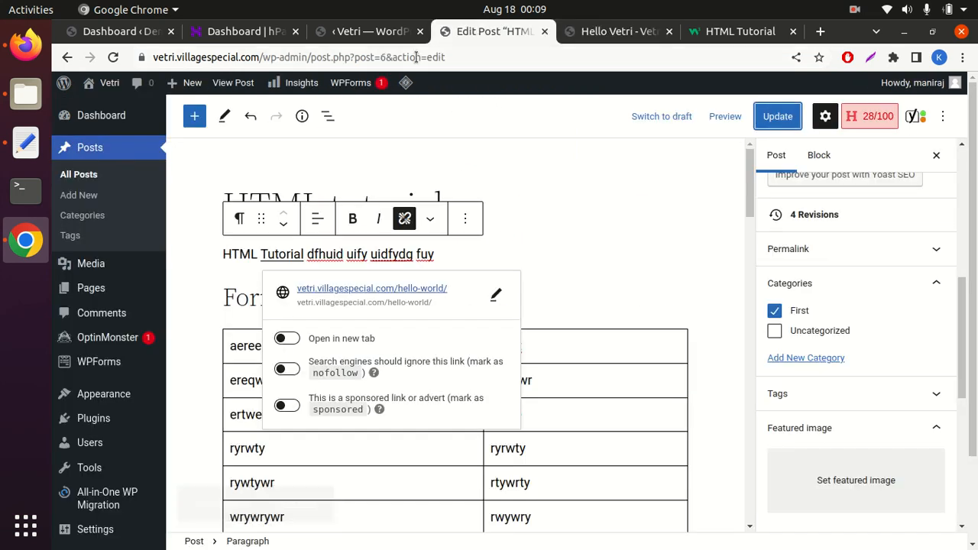
pyautogui.click(490, 197)
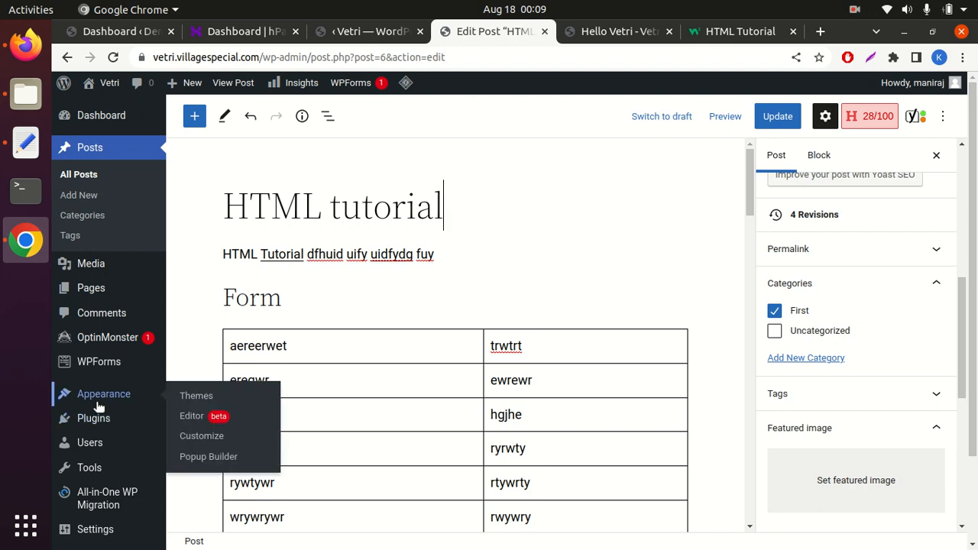
# Step: Search Add New Plugins for 'woocommerce', then install and activate WooCommerce
pyautogui.moveTo(107, 418)
pyautogui.click(204, 438)
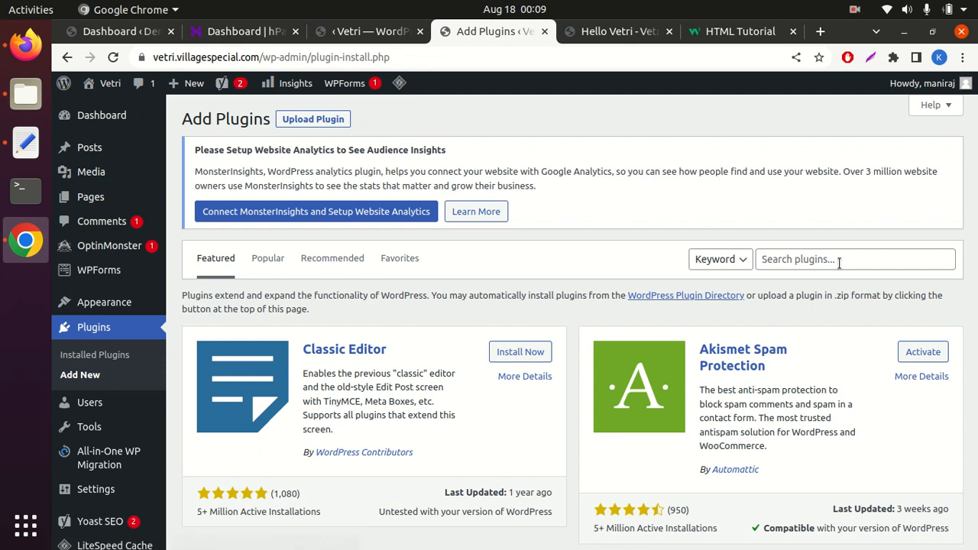
pyautogui.click(838, 260)
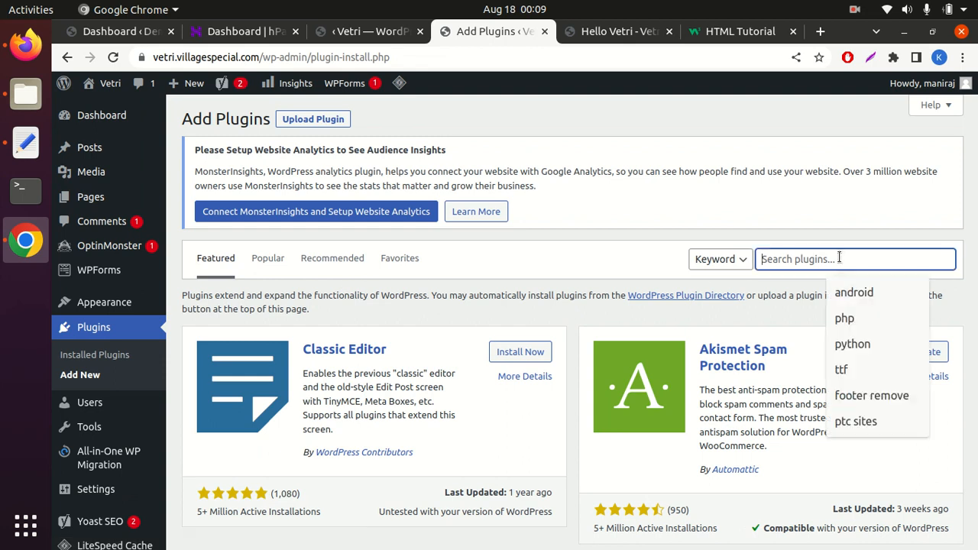
pyautogui.write('woo')
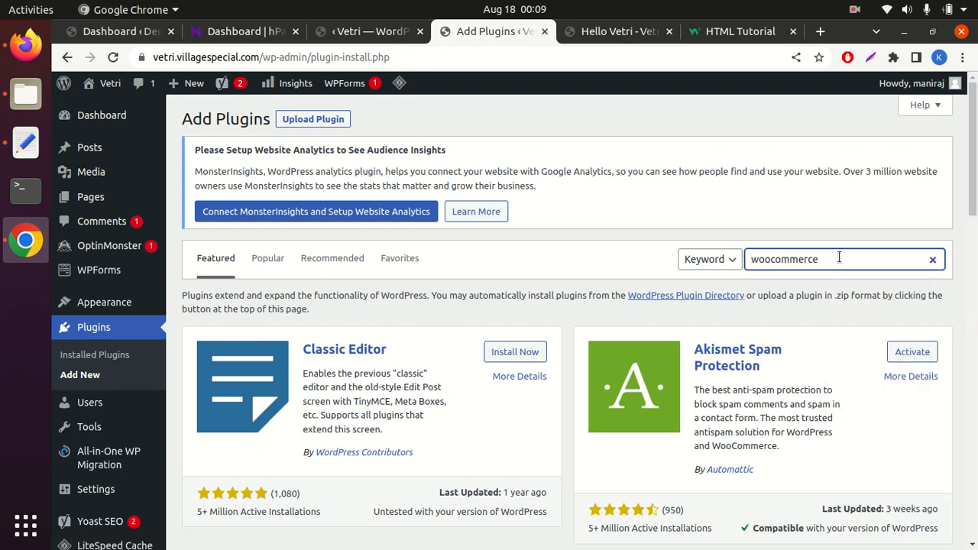
pyautogui.write('commerce')
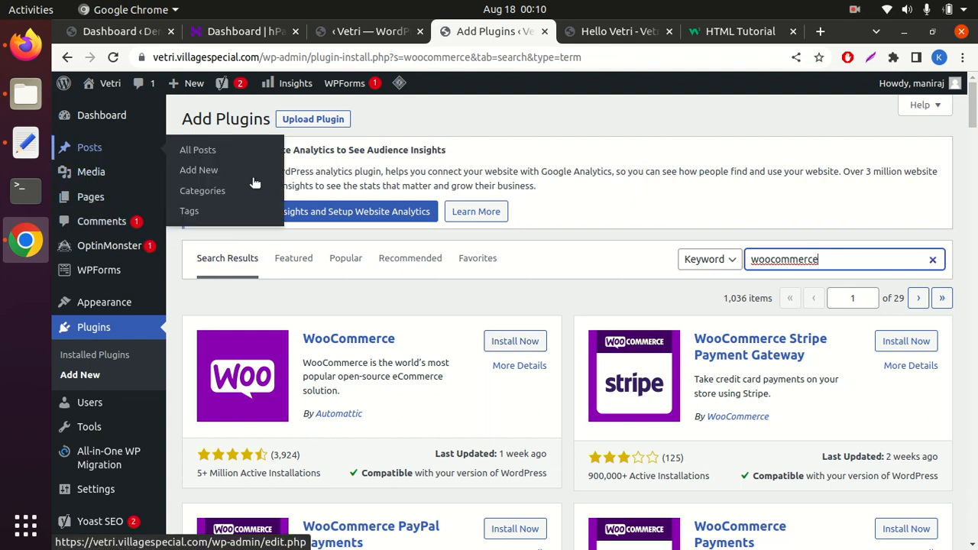
pyautogui.click(517, 343)
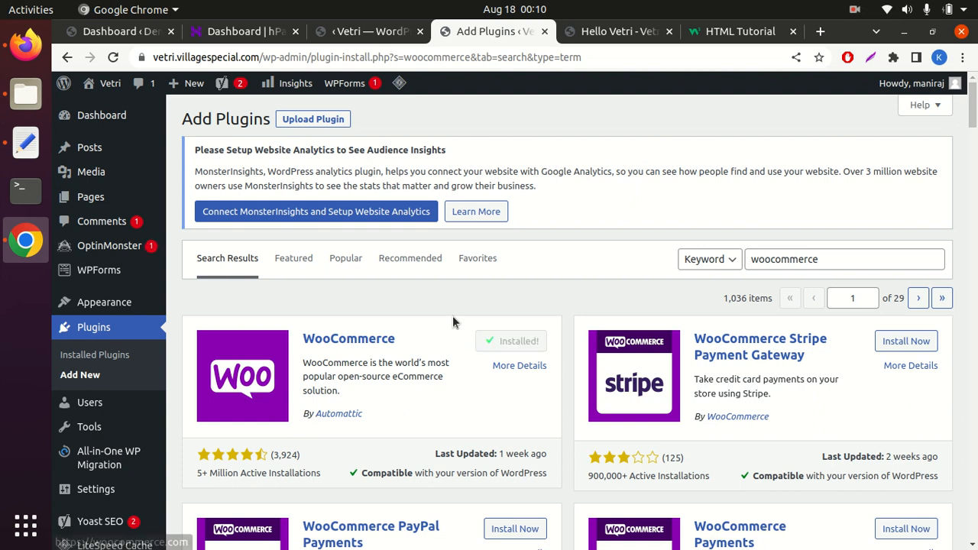
pyautogui.click(520, 341)
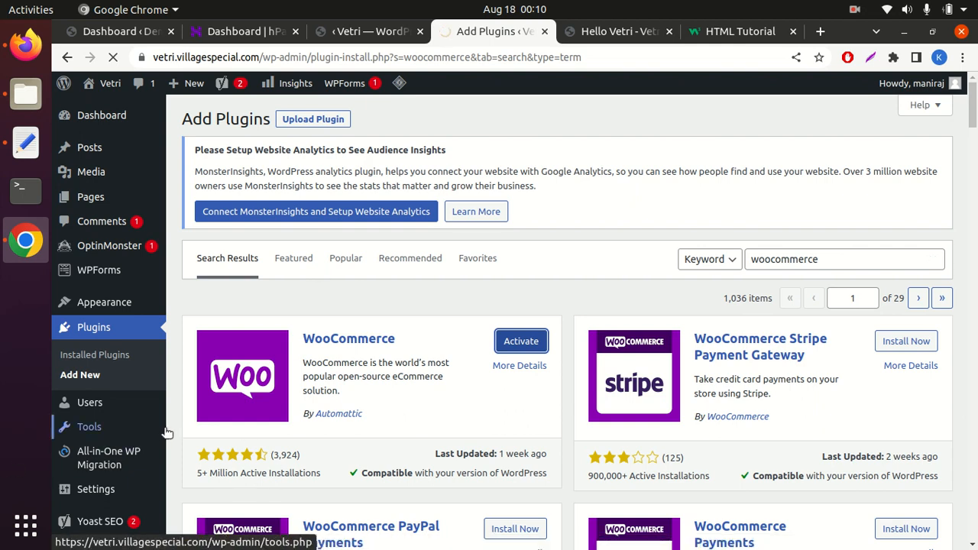
pyautogui.moveTo(61, 147)
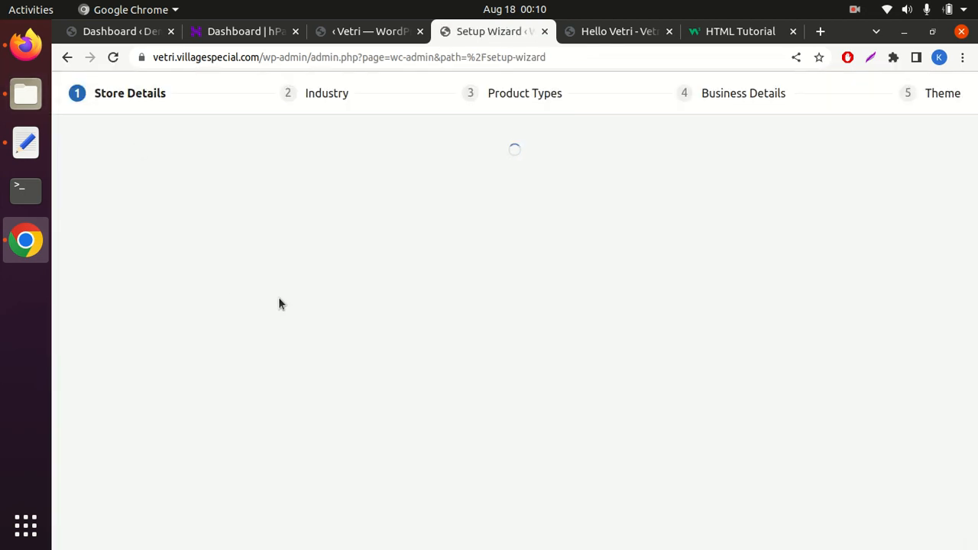
# Step: Start entering the store address and browse the country/region list
pyautogui.click(494, 249)
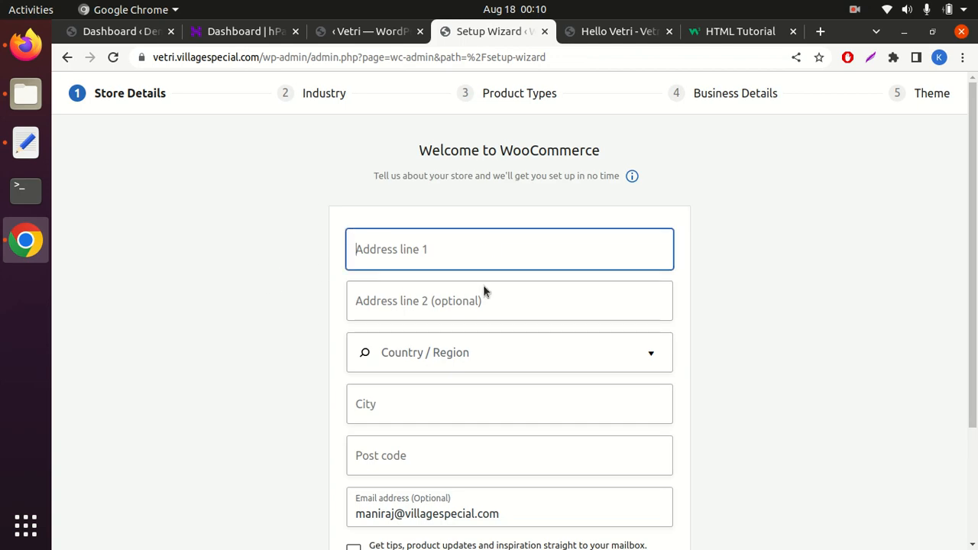
pyautogui.click(479, 300)
pyautogui.click(465, 356)
pyautogui.scroll(-1, 421, 423)
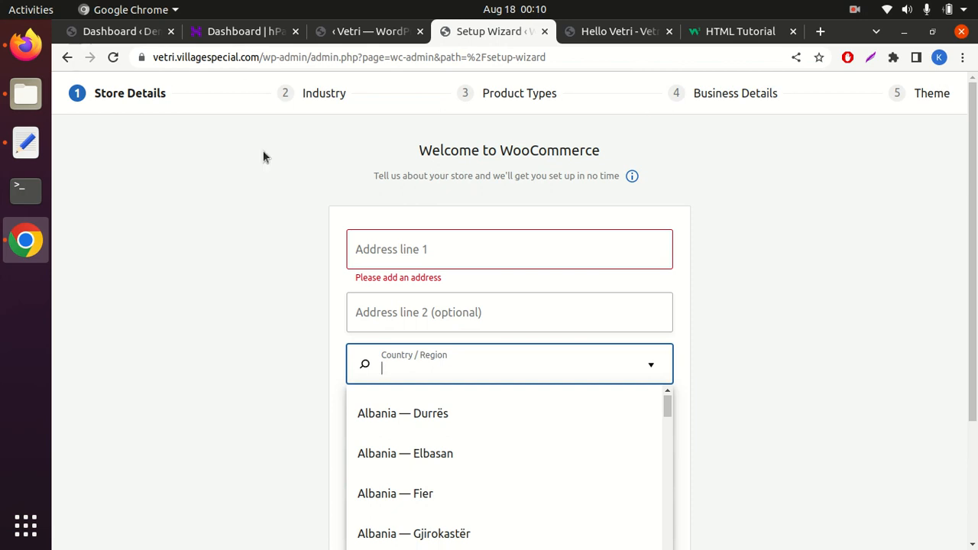
pyautogui.scroll(-2, 752, 457)
pyautogui.click(466, 512)
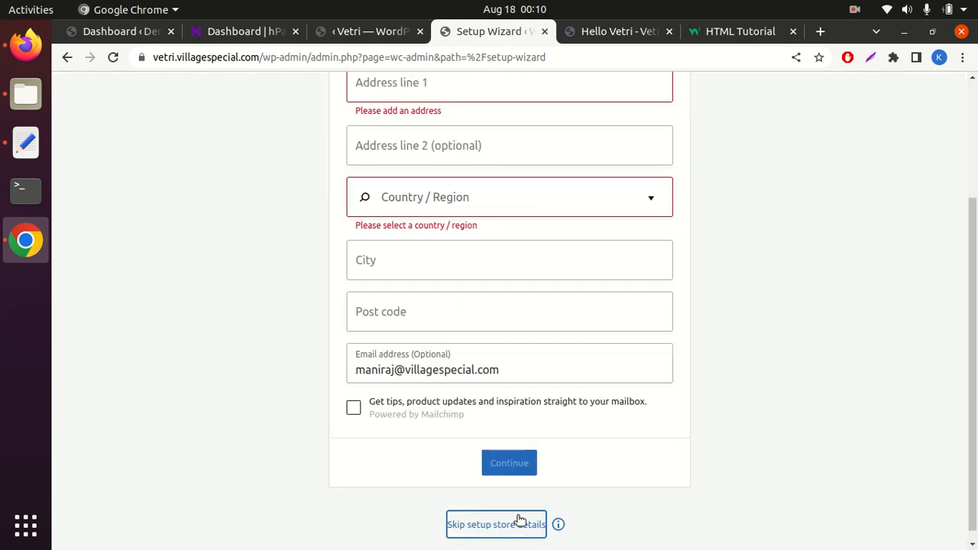
pyautogui.scroll(2, 522, 448)
pyautogui.scroll(-2, 523, 449)
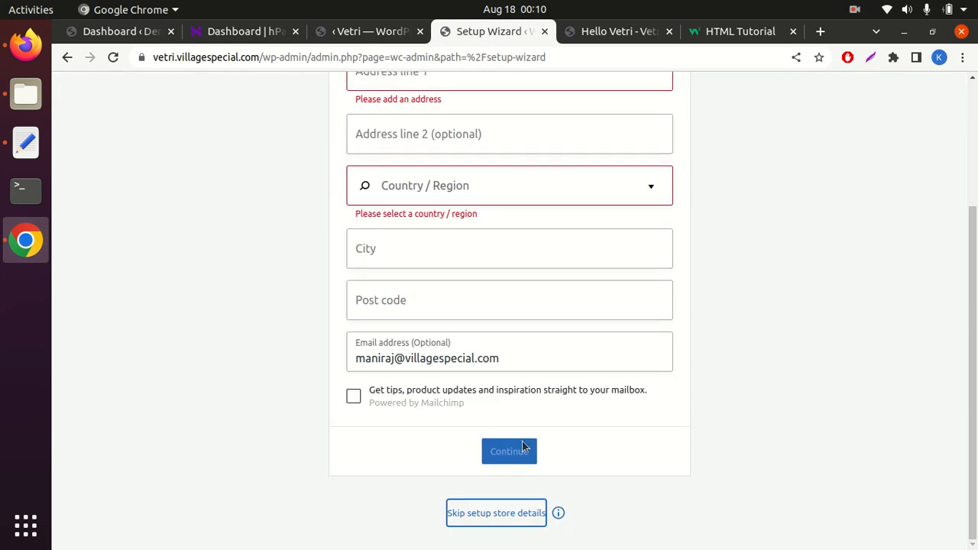
# Step: Skip the store details and decline usage tracking with 'No thanks'
pyautogui.click(526, 514)
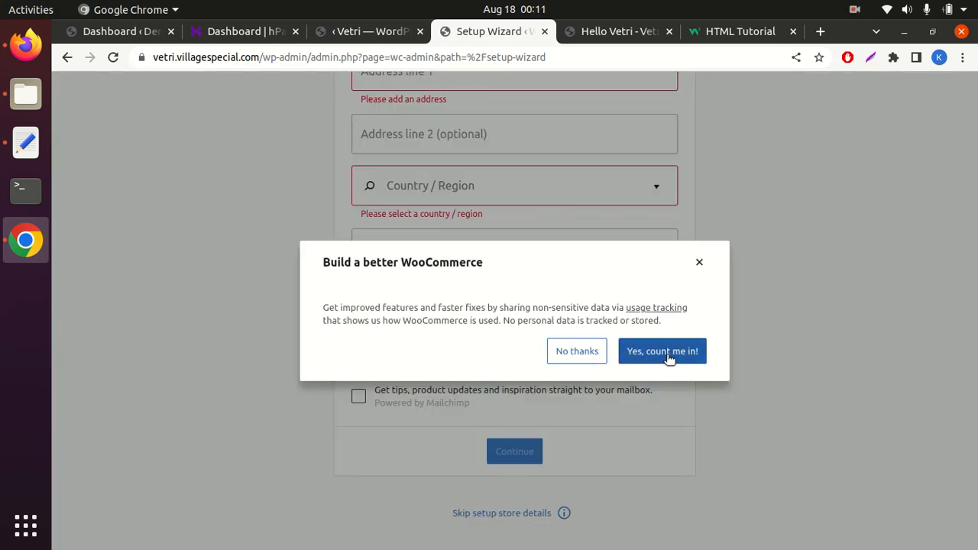
pyautogui.click(577, 350)
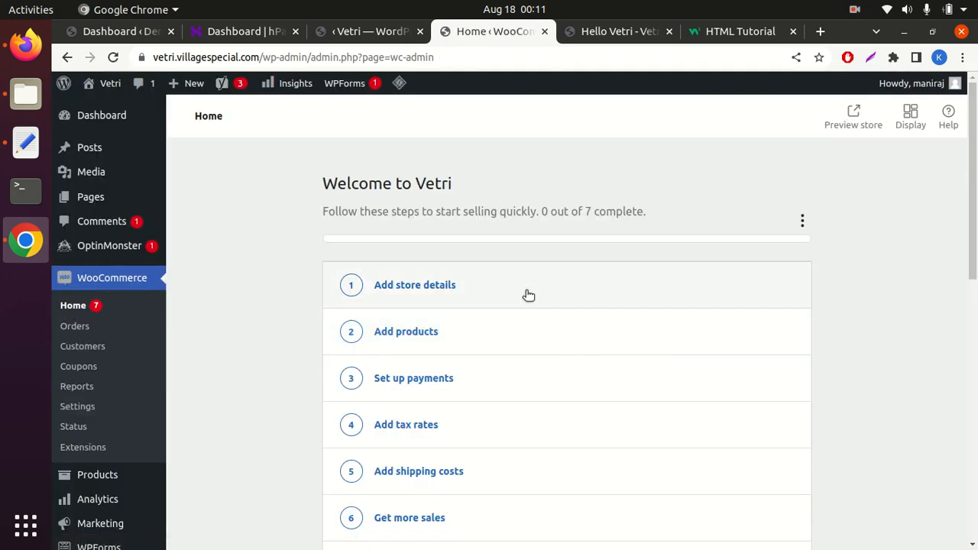
pyautogui.scroll(-3, 474, 306)
pyautogui.scroll(-3, 194, 393)
pyautogui.scroll(3, 416, 401)
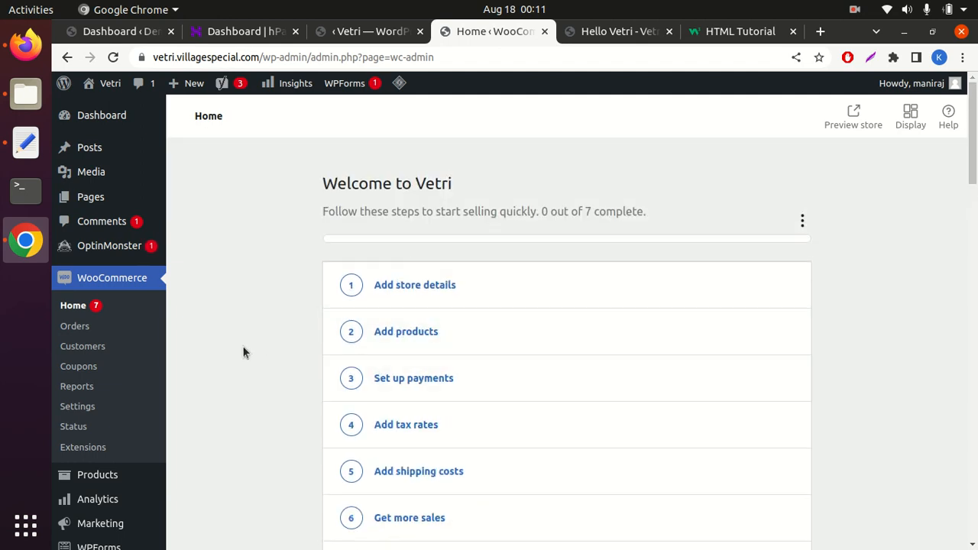
pyautogui.scroll(-3, 265, 347)
# Step: Add a new product named Vivo Mobile with placeholder description text
pyautogui.moveTo(139, 475)
pyautogui.click(202, 430)
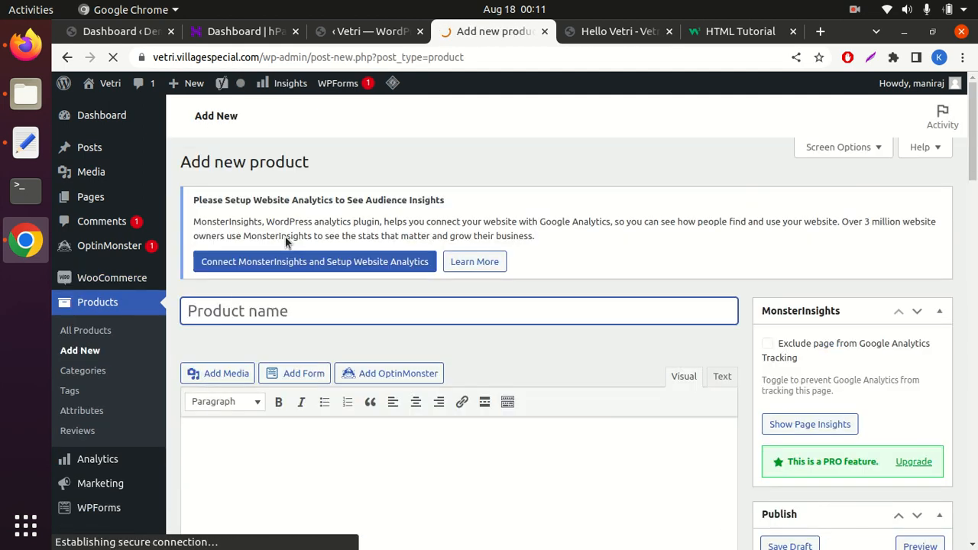
pyautogui.write('Vivo Mobile')
pyautogui.scroll(-4, 301, 305)
pyautogui.click(293, 364)
pyautogui.write('adsadsad')
pyautogui.scroll(-6, 482, 396)
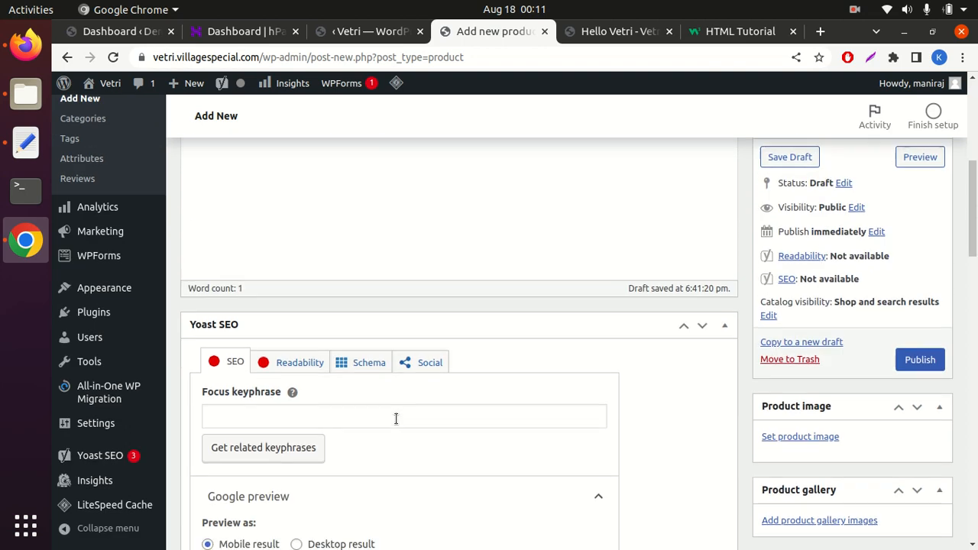
pyautogui.scroll(2, 295, 331)
pyautogui.scroll(-18, 298, 330)
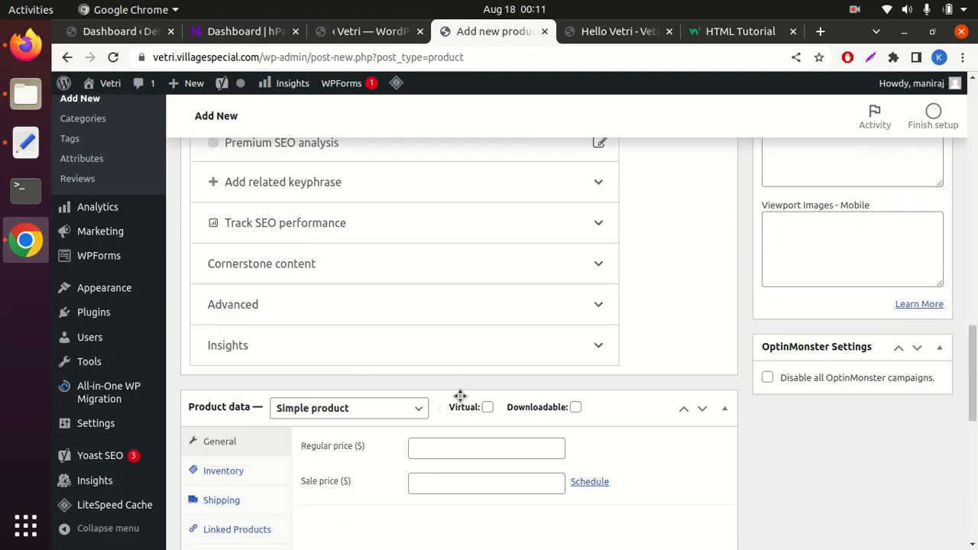
pyautogui.scroll(-4, 443, 395)
# Step: Set the product's regular price to 10000 and sale price to 8000
pyautogui.click(453, 297)
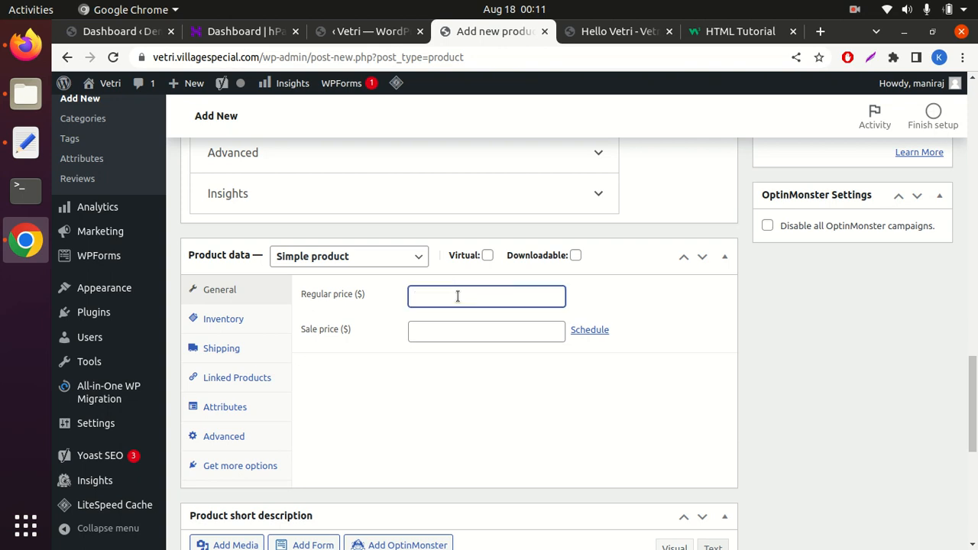
pyautogui.write('10,')
pyautogui.click(462, 336)
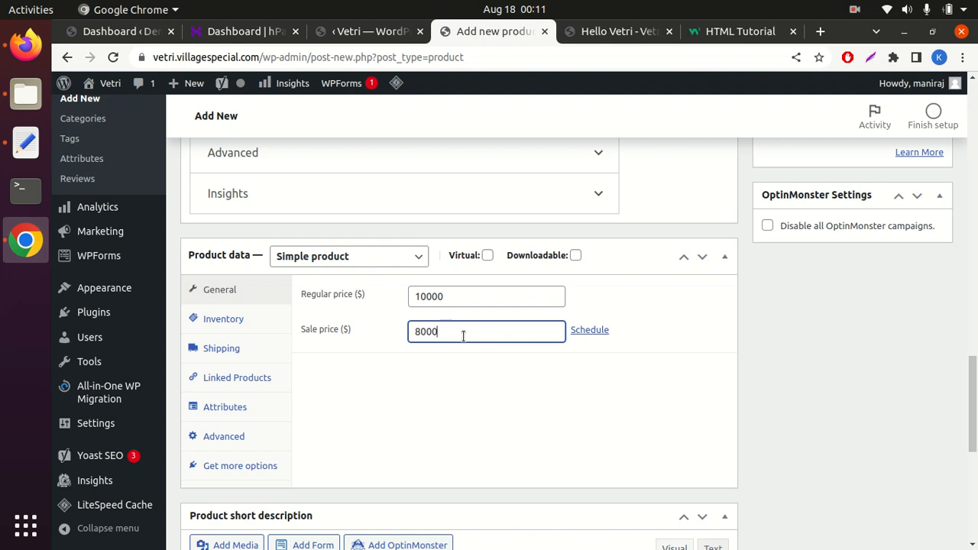
pyautogui.click(477, 300)
pyautogui.click(460, 330)
pyautogui.write('0')
pyautogui.click(468, 318)
pyautogui.click(466, 333)
pyautogui.write('80000')
pyautogui.click(223, 348)
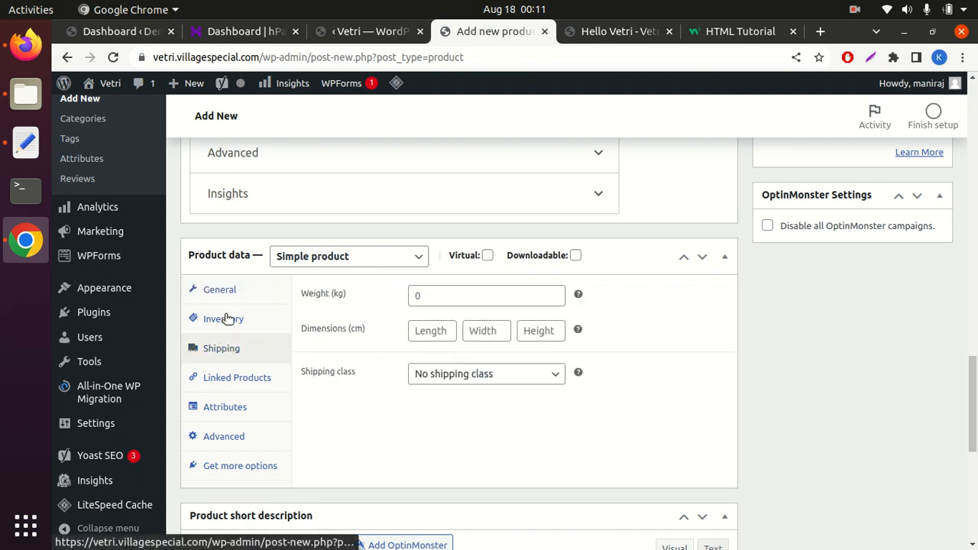
pyautogui.click(227, 313)
pyautogui.click(232, 294)
pyautogui.scroll(5, 611, 299)
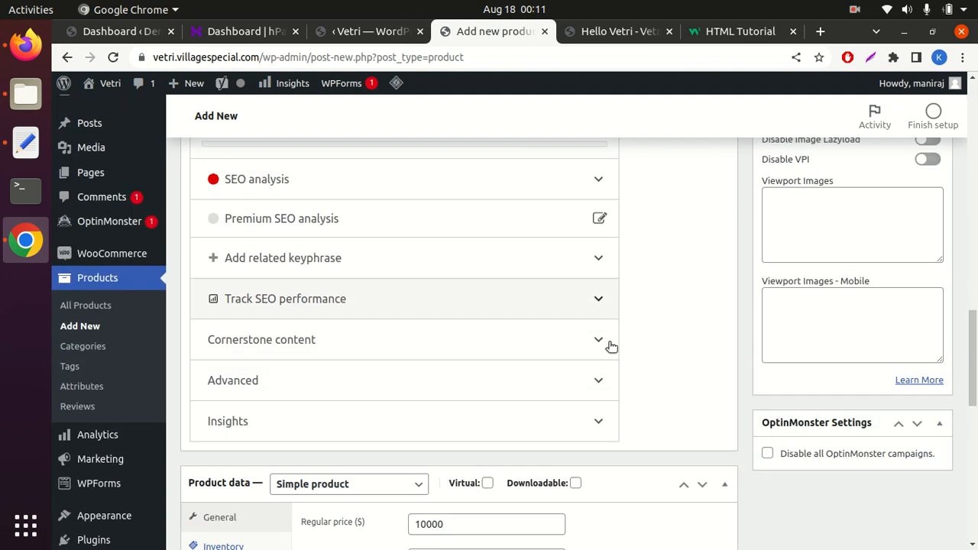
# Step: Set the portrait photo vetrivel.png from the Media Library as the product image
pyautogui.scroll(6, 935, 378)
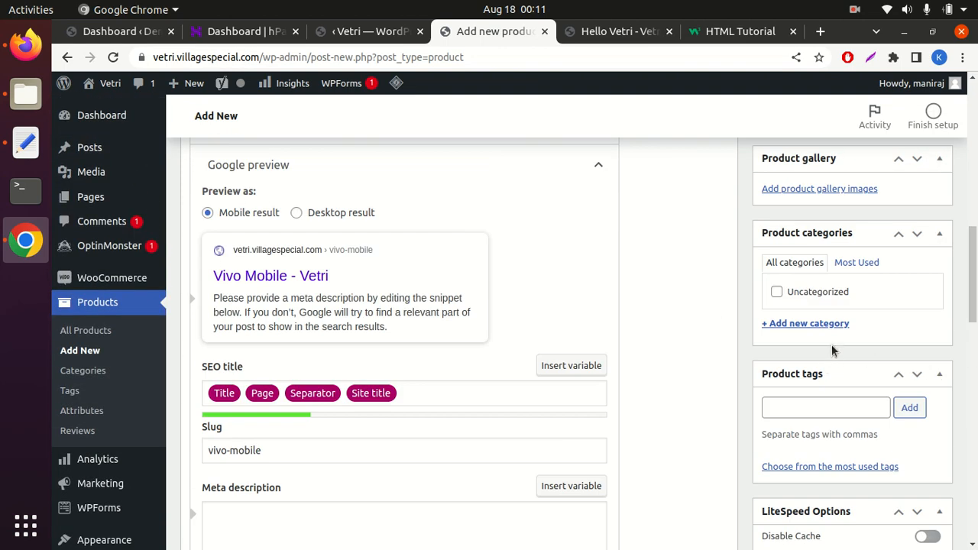
pyautogui.scroll(-4, 887, 348)
pyautogui.scroll(5, 886, 348)
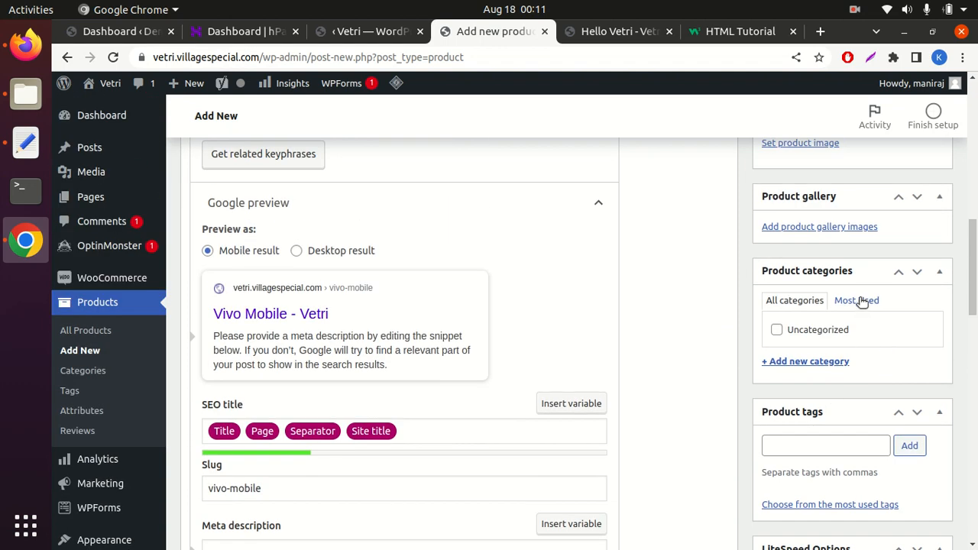
pyautogui.scroll(2, 852, 301)
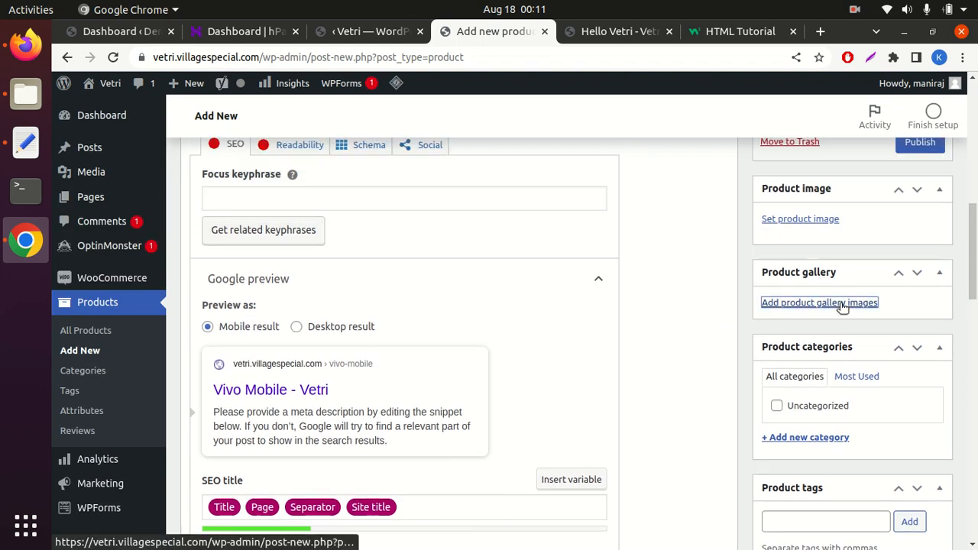
pyautogui.click(841, 304)
pyautogui.click(930, 119)
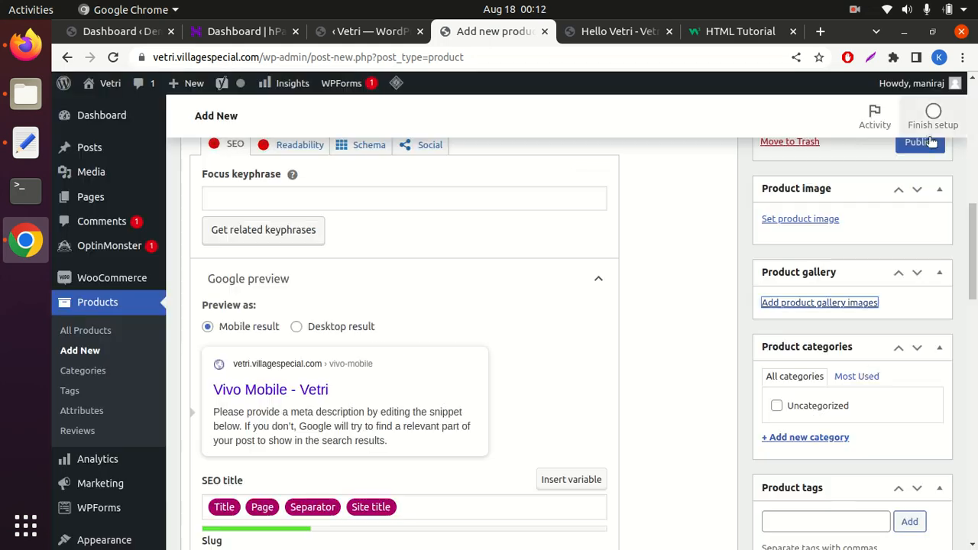
pyautogui.click(799, 343)
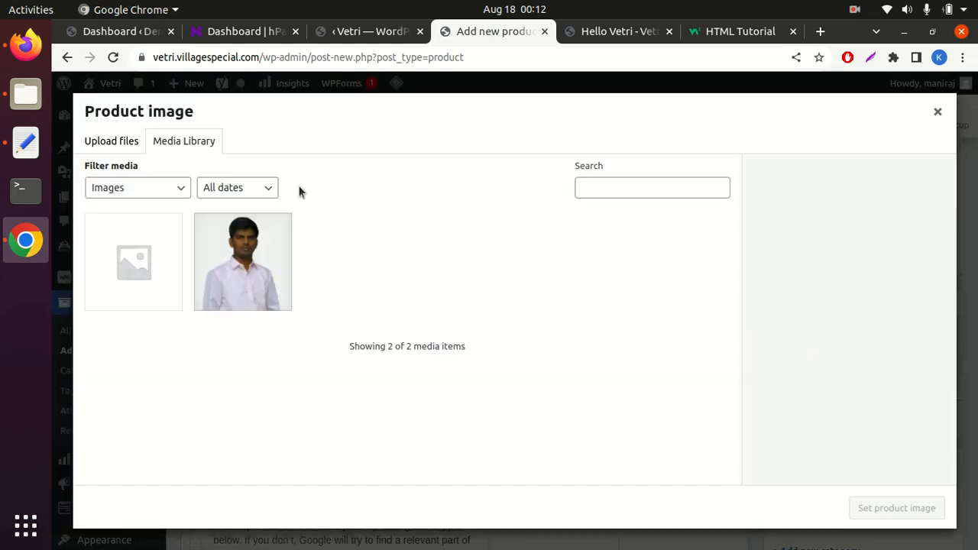
pyautogui.click(242, 258)
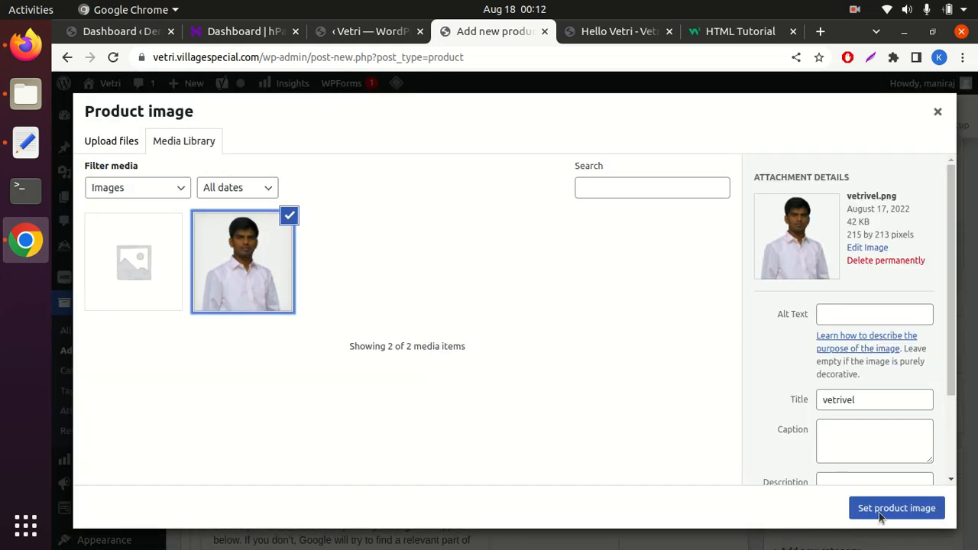
pyautogui.click(919, 507)
# Step: Publish the Vivo Mobile product
pyautogui.scroll(6, 693, 480)
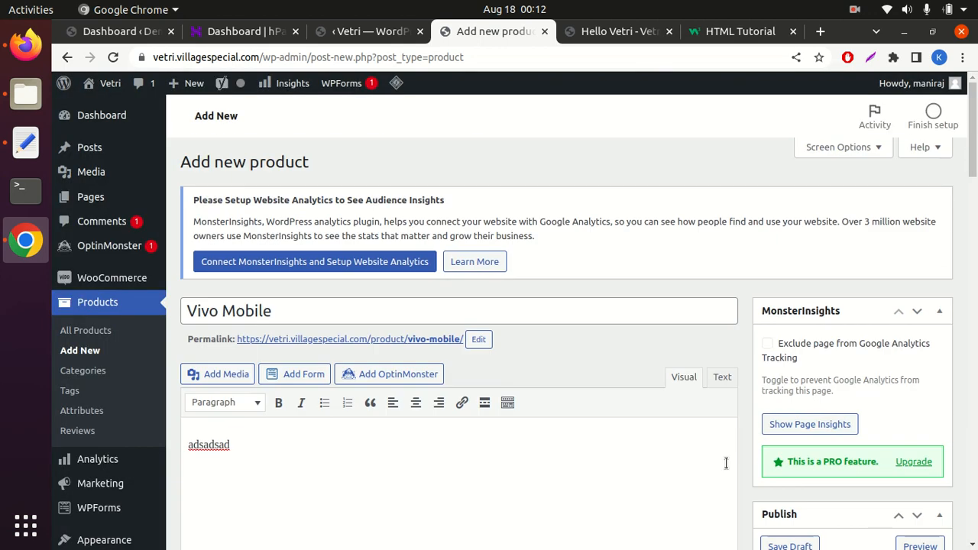
pyautogui.scroll(-3, 764, 535)
pyautogui.scroll(-3, 932, 522)
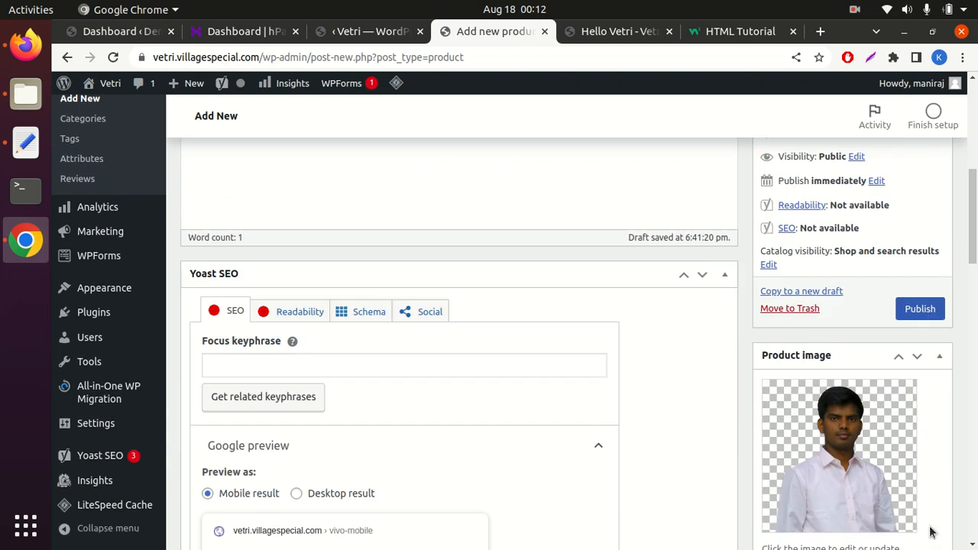
pyautogui.click(917, 297)
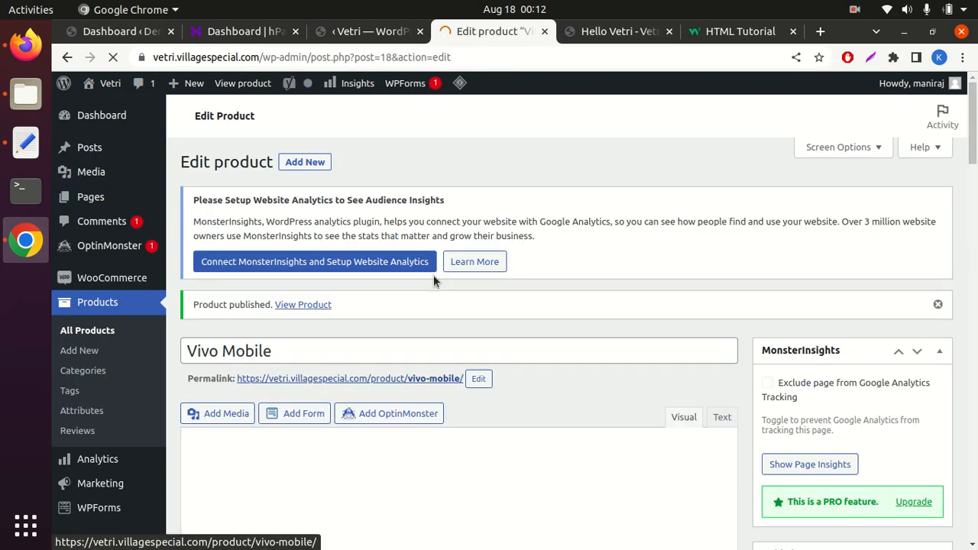
# Step: Open the published Vivo Mobile product page and add it to the cart
pyautogui.keyDown('ctrl'); pyautogui.click(416, 375); pyautogui.keyUp('ctrl')
pyautogui.click(534, 31)
pyautogui.scroll(-4, 522, 315)
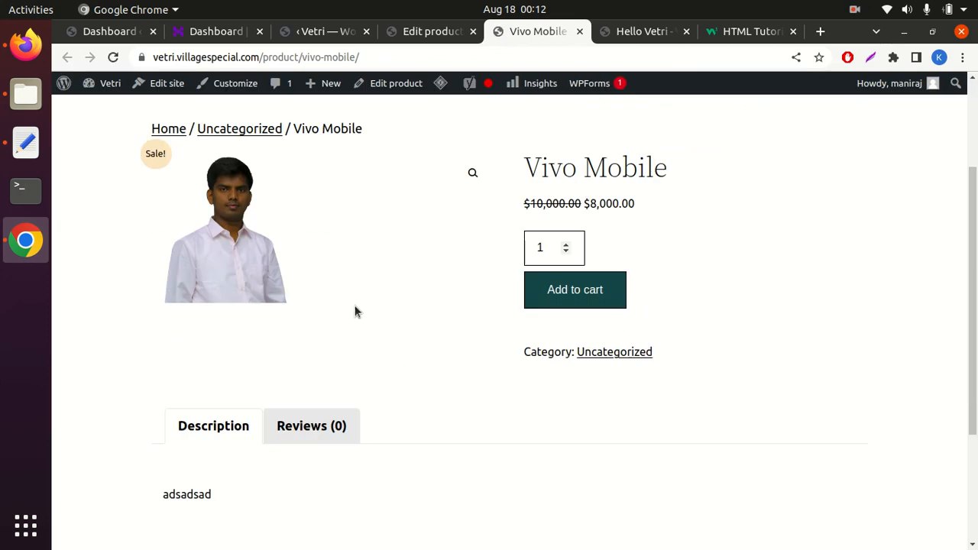
pyautogui.scroll(2, 264, 297)
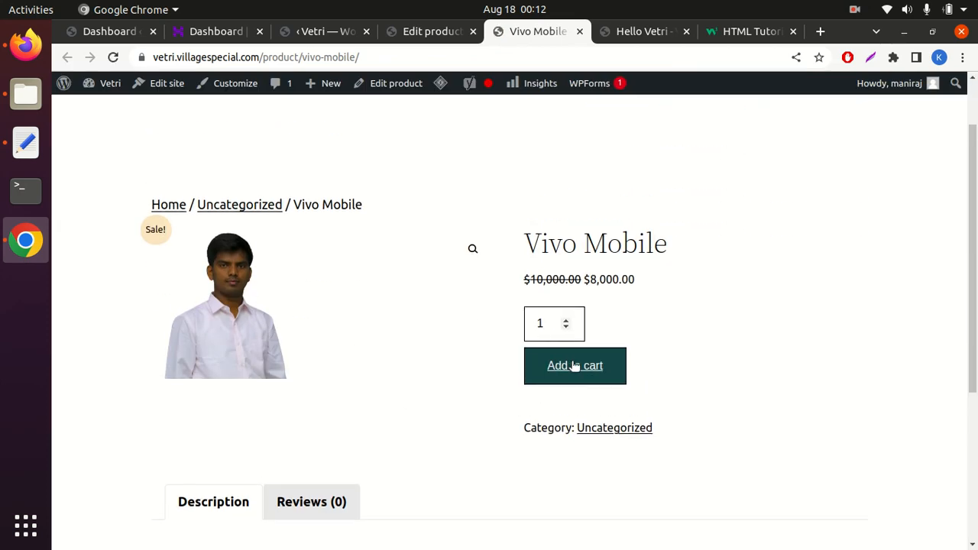
pyautogui.scroll(2, 543, 397)
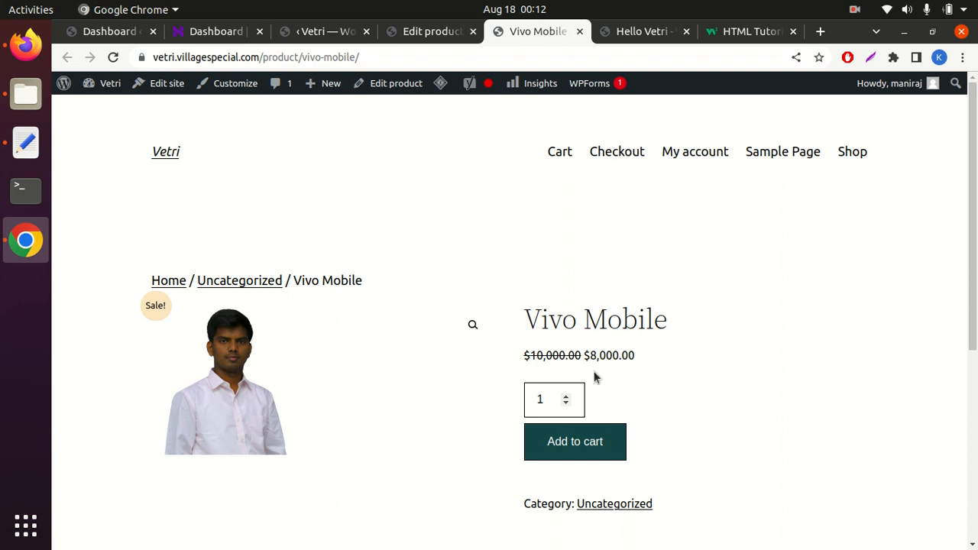
pyautogui.scroll(-5, 656, 337)
pyautogui.scroll(5, 658, 337)
pyautogui.click(585, 441)
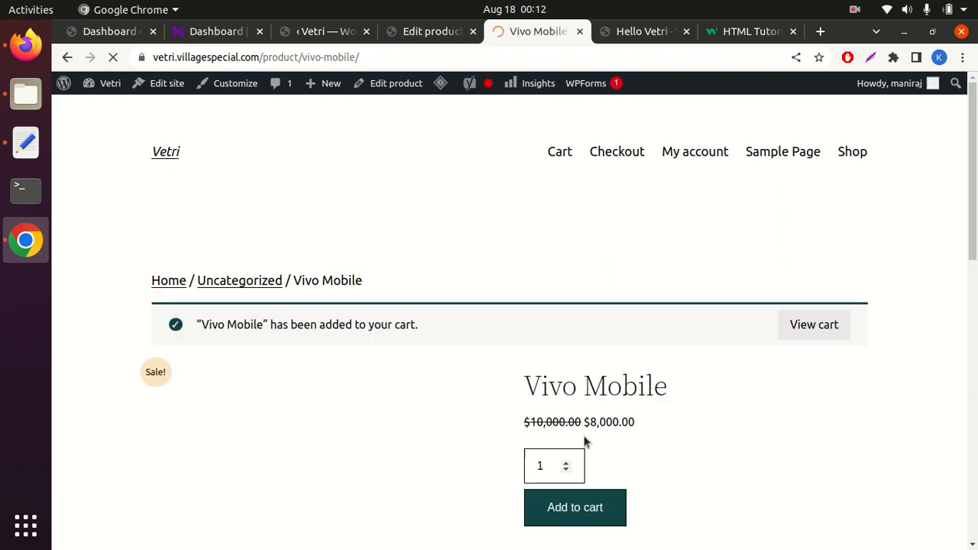
pyautogui.scroll(-3, 585, 440)
pyautogui.scroll(3, 585, 441)
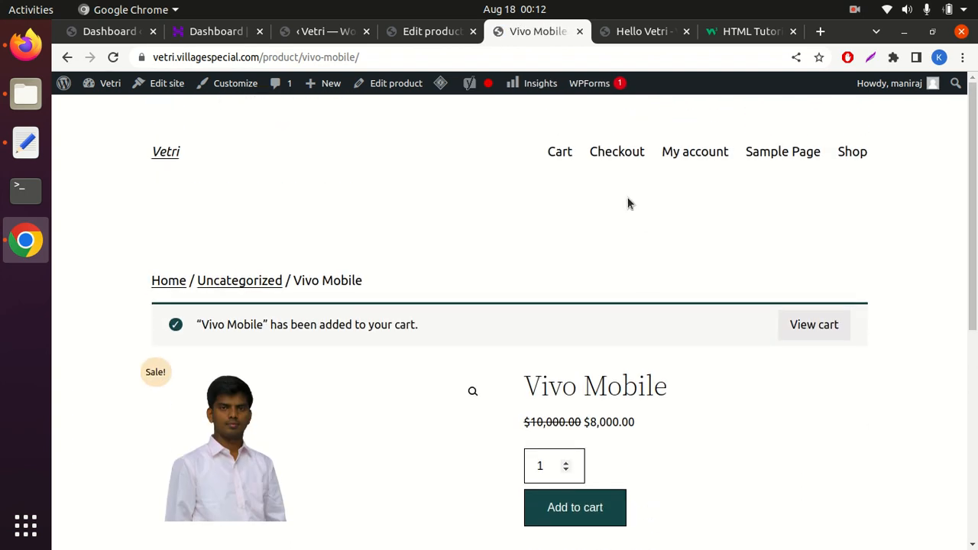
# Step: Go to checkout and review the summary: Vivo Mobile × 1, $8,000.00 total
pyautogui.click(620, 157)
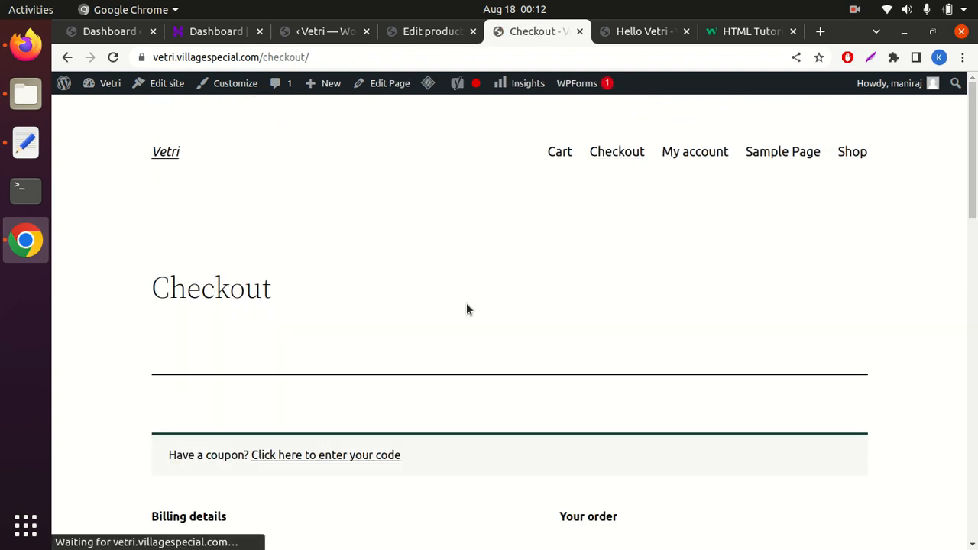
pyautogui.scroll(-4, 466, 308)
pyautogui.scroll(-2, 444, 342)
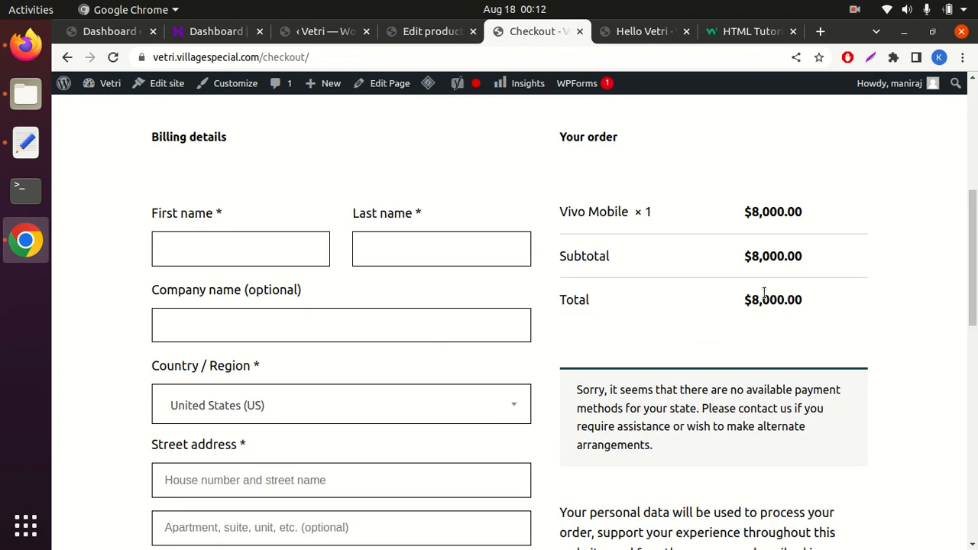
pyautogui.moveTo(762, 296); pyautogui.dragTo(879, 295)
pyautogui.scroll(-4, 427, 267)
pyautogui.scroll(1, 416, 268)
pyautogui.click(416, 268)
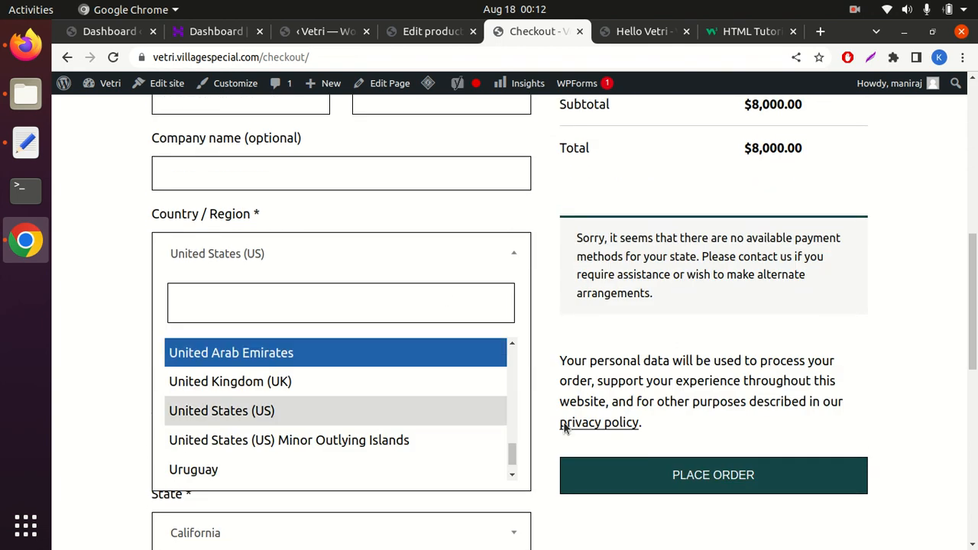
pyautogui.scroll(7, 504, 382)
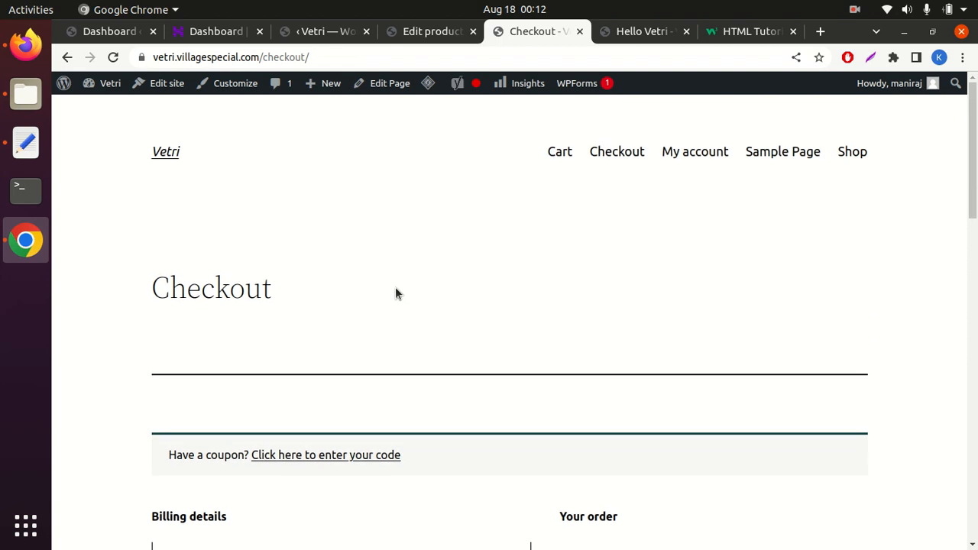
# Step: Check the product editing tab, then return to checkout and reopen the country/region choices
pyautogui.click(424, 32)
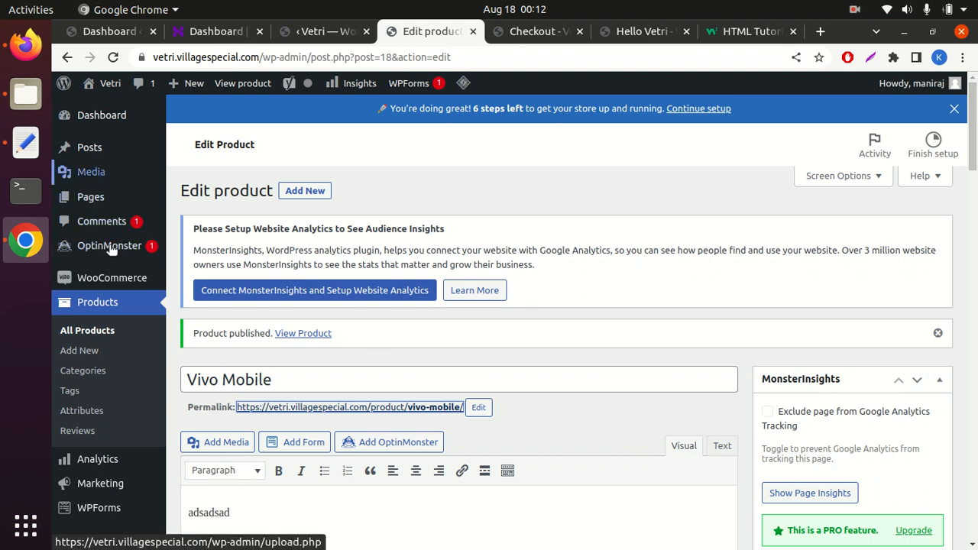
pyautogui.scroll(-5, 88, 489)
pyautogui.scroll(4, 453, 177)
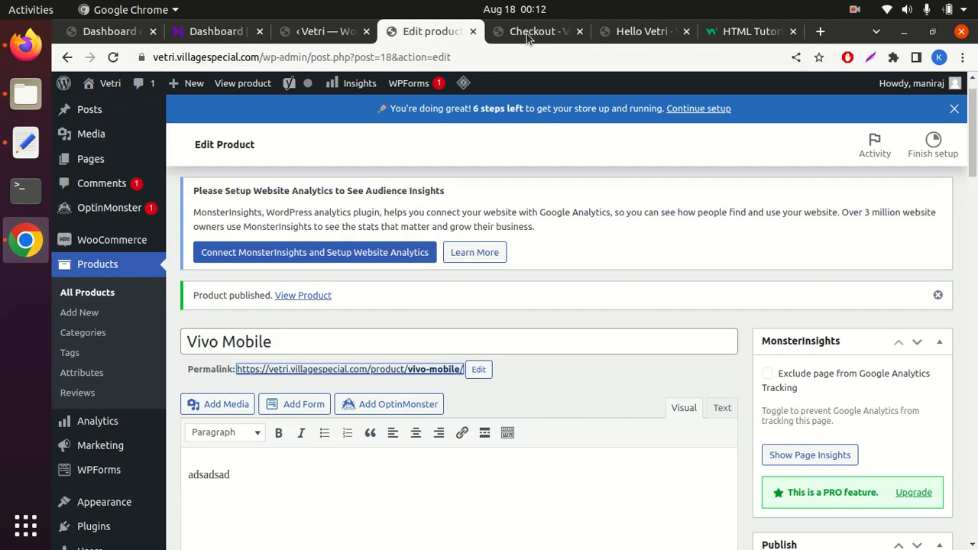
pyautogui.click(527, 31)
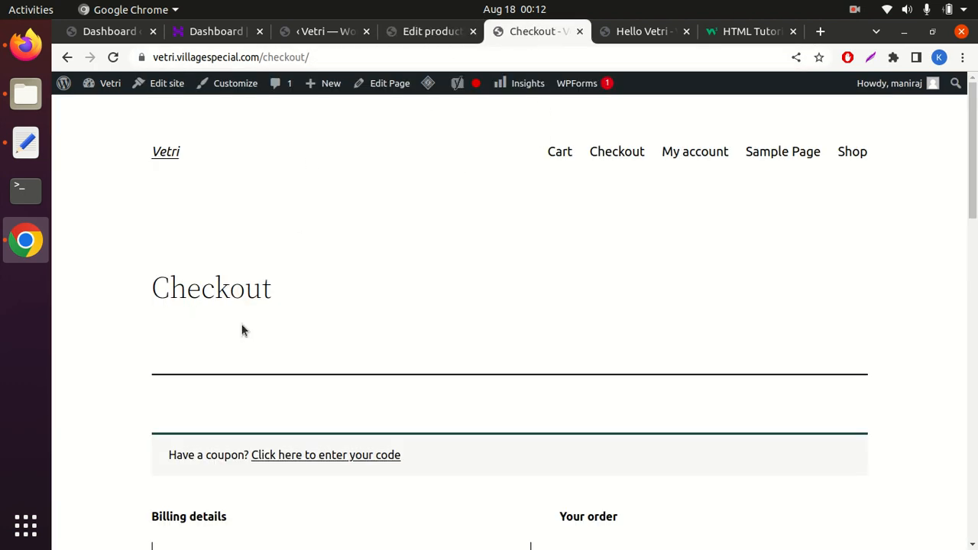
pyautogui.scroll(-6, 398, 435)
pyautogui.click(334, 456)
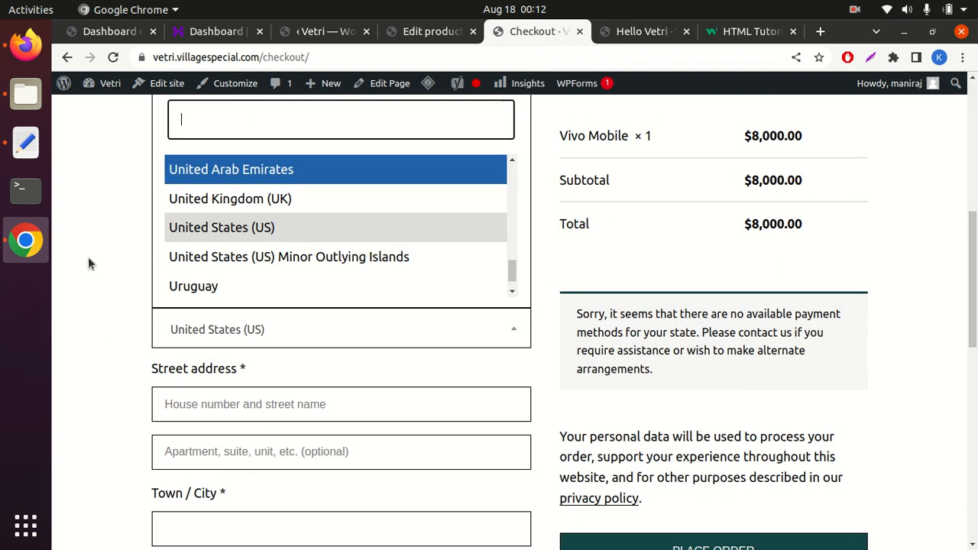
pyautogui.click(26, 94)
pyautogui.hotkey('alt', 'Tab')
pyautogui.hotkey('alt', 'Tab')
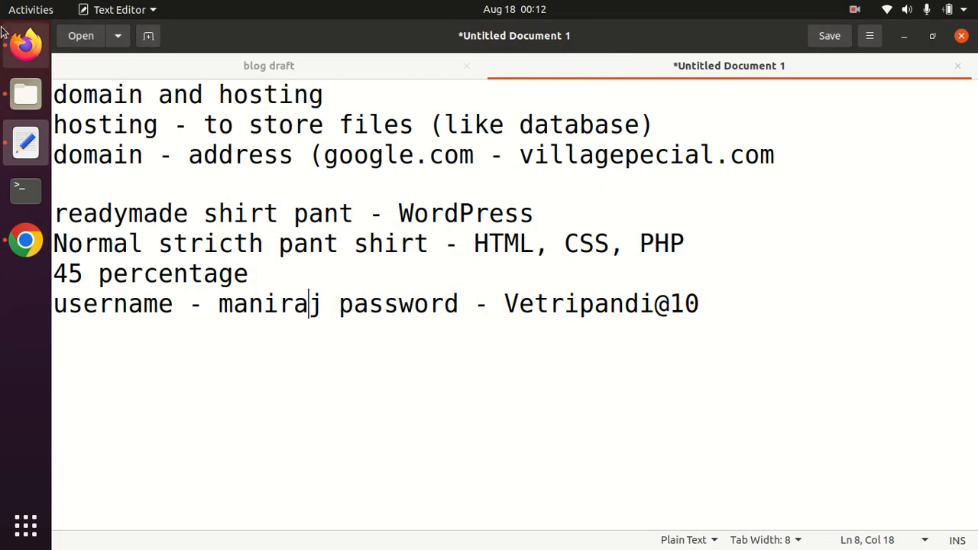
# Step: Return to Chrome and open Plugins > Add New from the demo site's dashboard
pyautogui.click(8, 35)
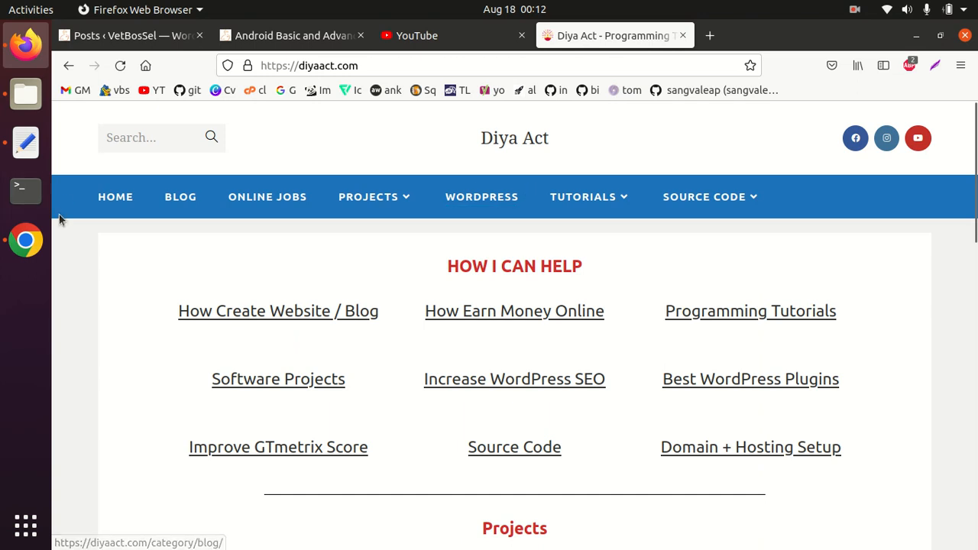
pyautogui.click(23, 243)
pyautogui.scroll(8, 306, 321)
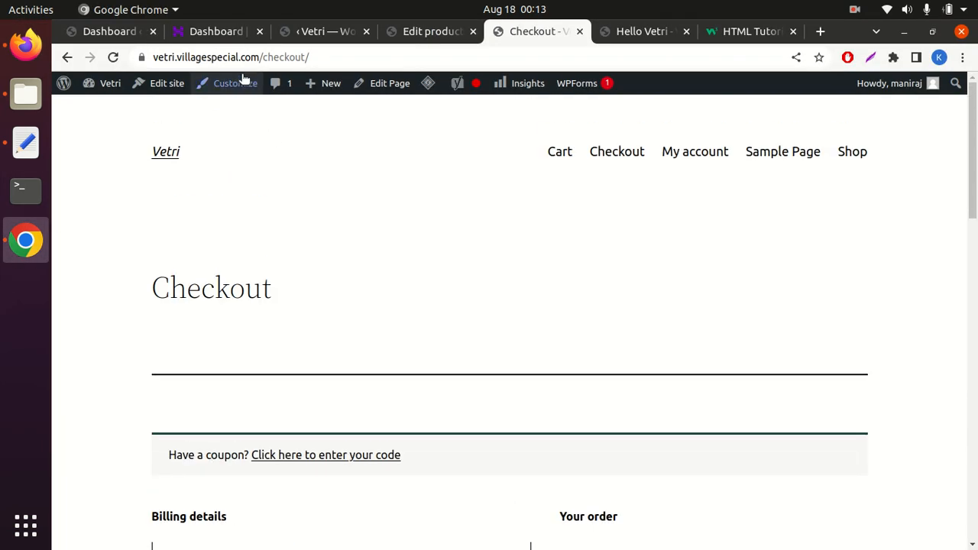
pyautogui.click(122, 32)
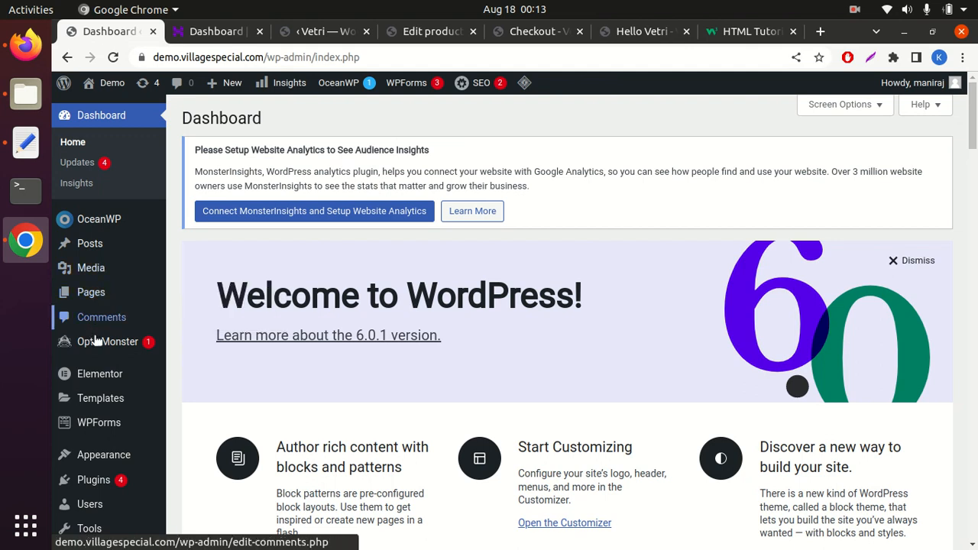
pyautogui.moveTo(107, 480)
pyautogui.click(195, 489)
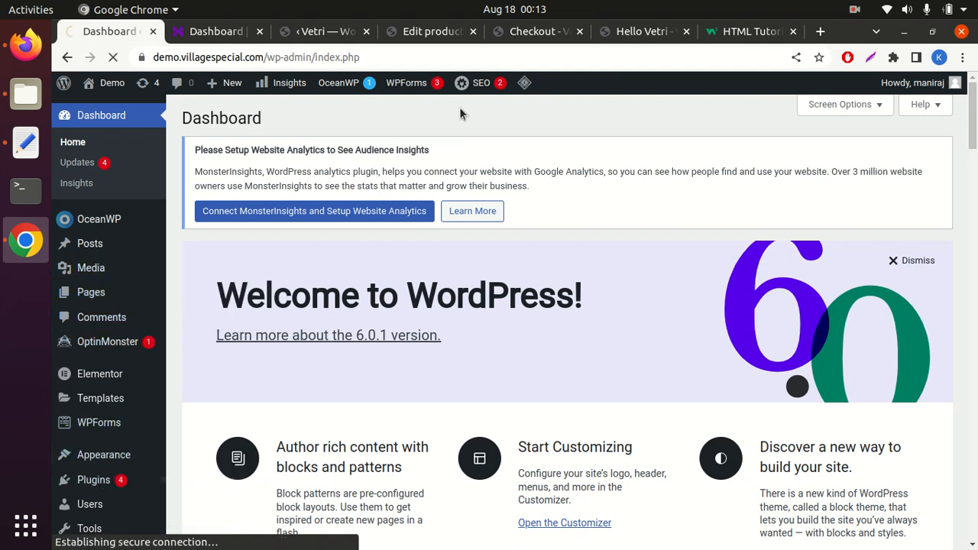
# Step: Close the connection-error tab and open Plugins > Add New in the Vetri site's admin
pyautogui.click(153, 31)
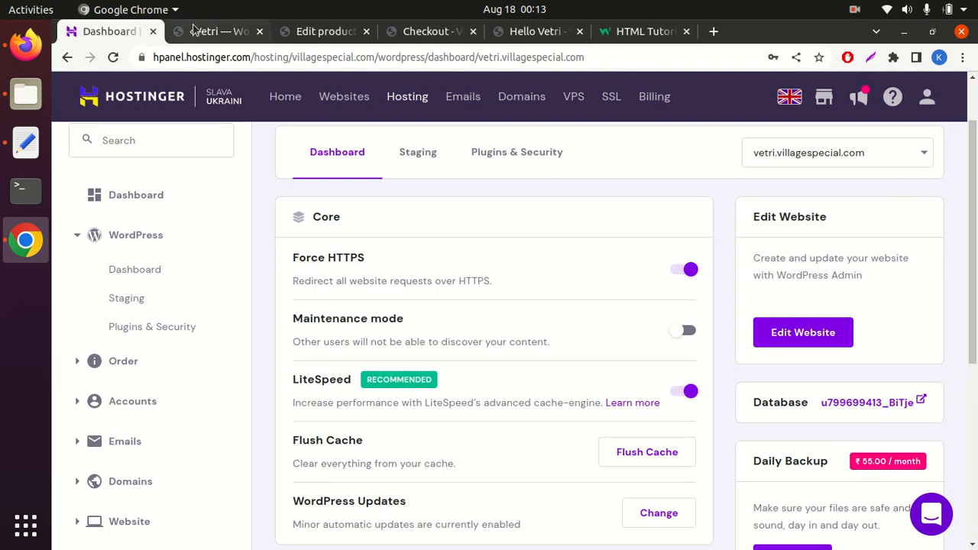
pyautogui.click(279, 31)
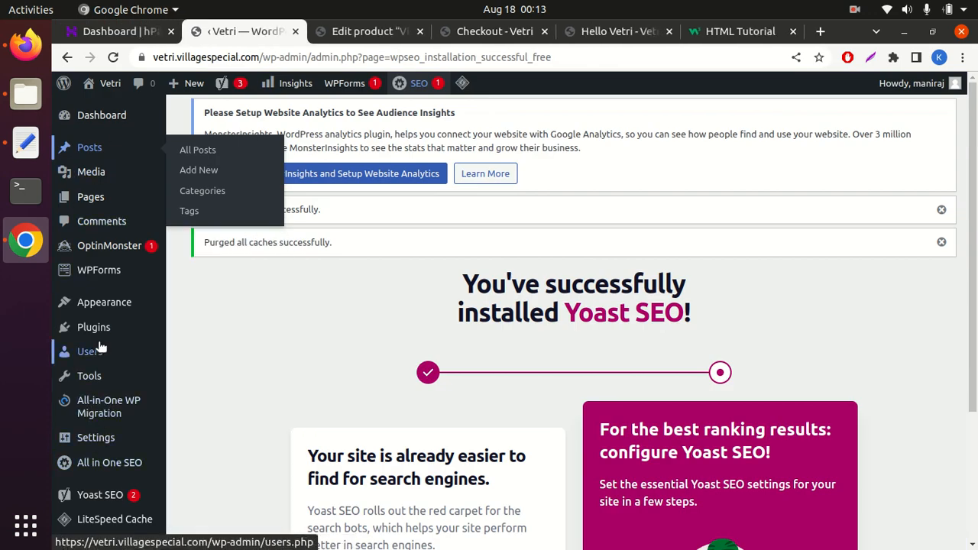
pyautogui.moveTo(157, 330)
pyautogui.click(224, 348)
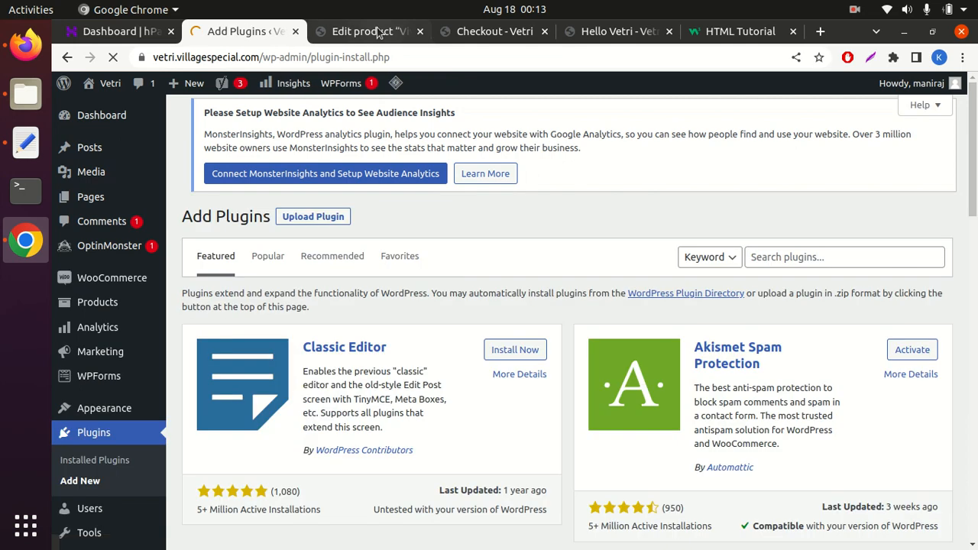
# Step: Search plugins for 'elementor' and install Elementor Website Builder
pyautogui.click(376, 32)
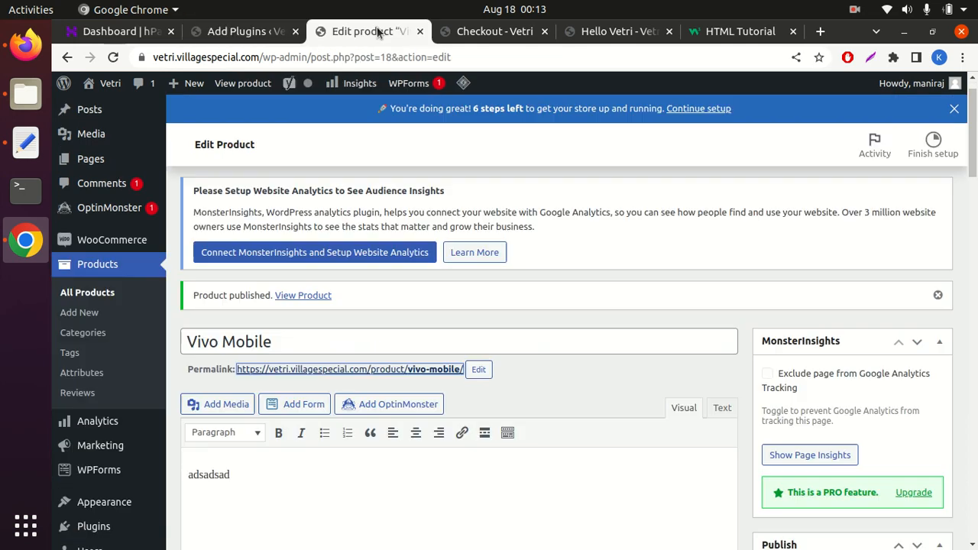
pyautogui.click(225, 31)
pyautogui.click(778, 261)
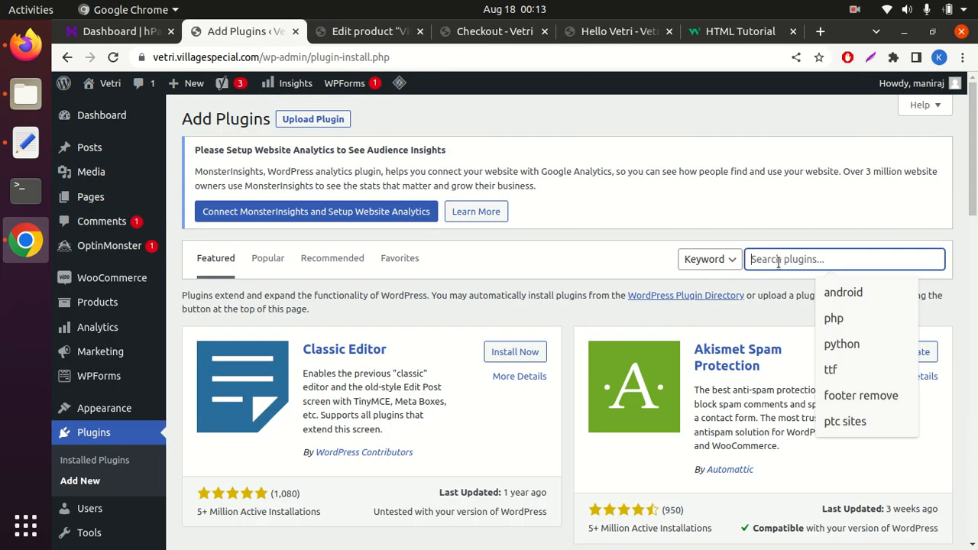
pyautogui.write('elem')
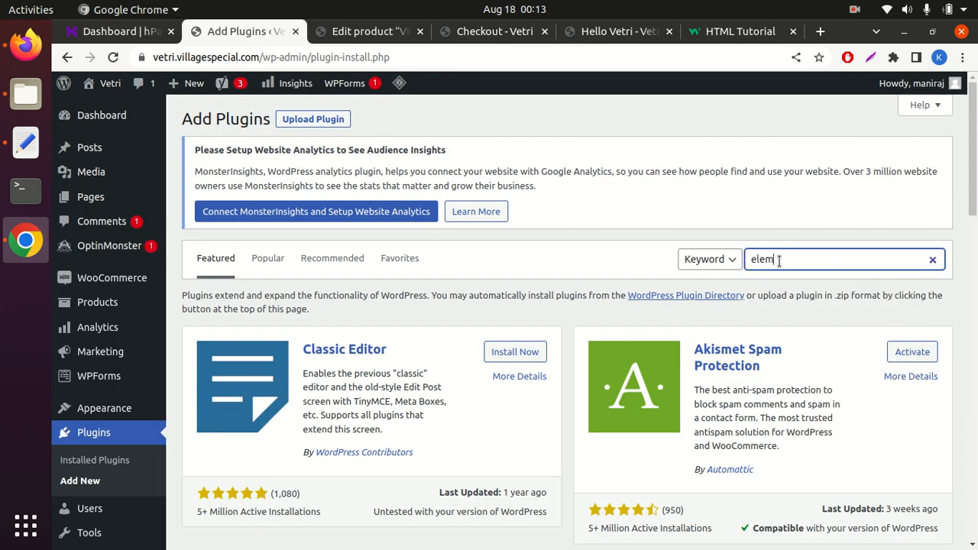
pyautogui.write('entor')
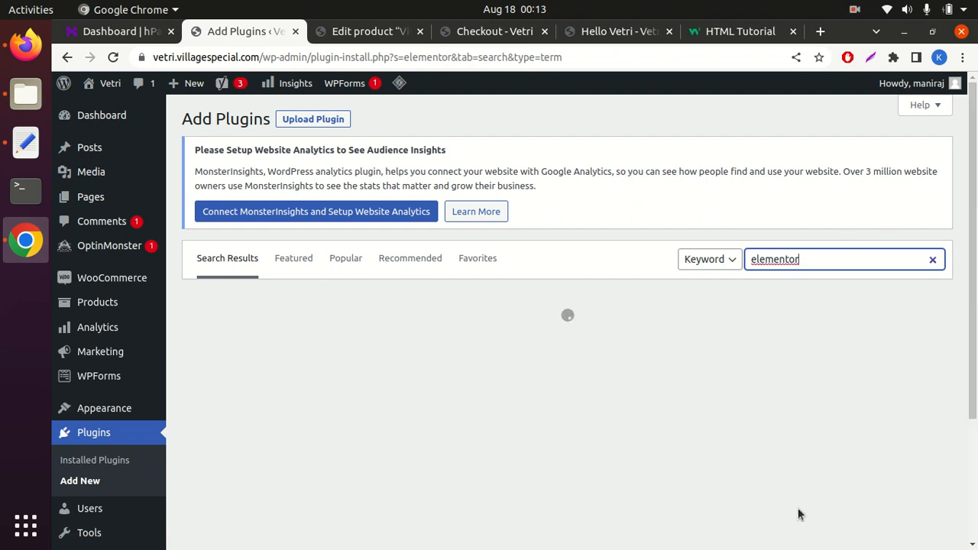
pyautogui.click(528, 344)
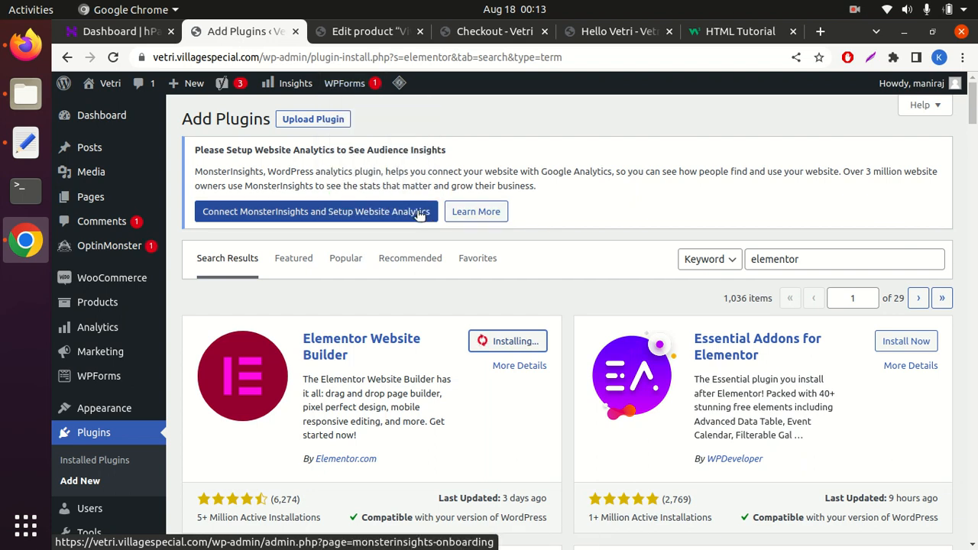
# Step: Back on the Add Plugins tab, activate the installed Elementor Website Builder
pyautogui.click(621, 31)
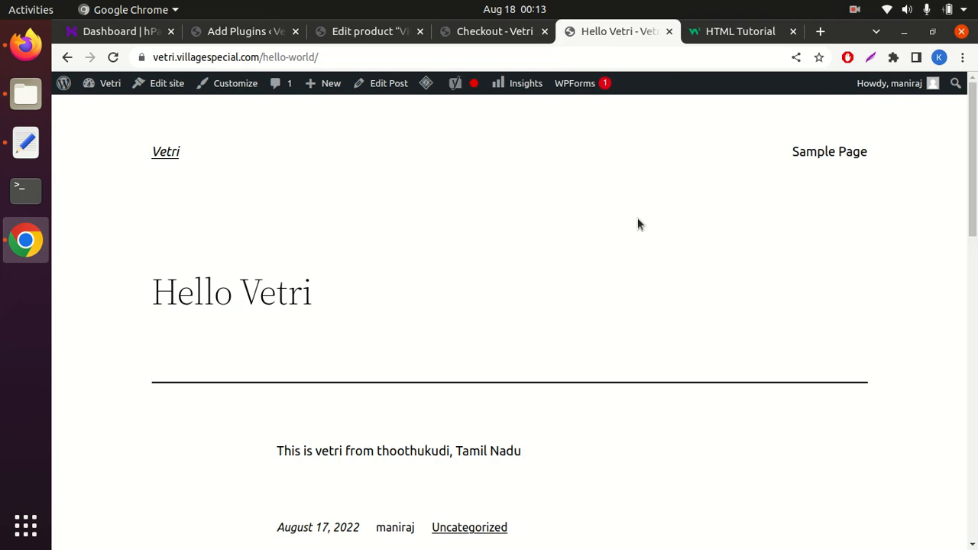
pyautogui.click(239, 34)
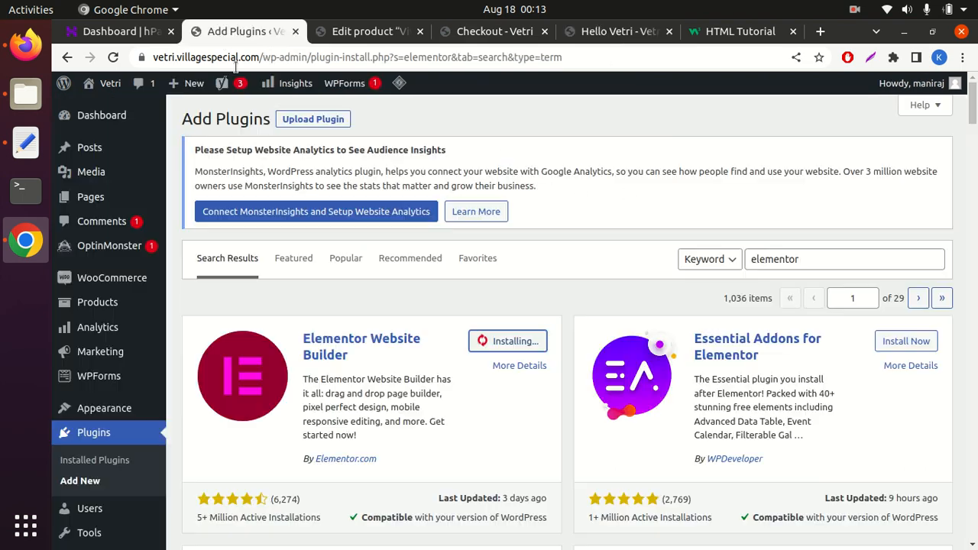
pyautogui.moveTo(103, 417)
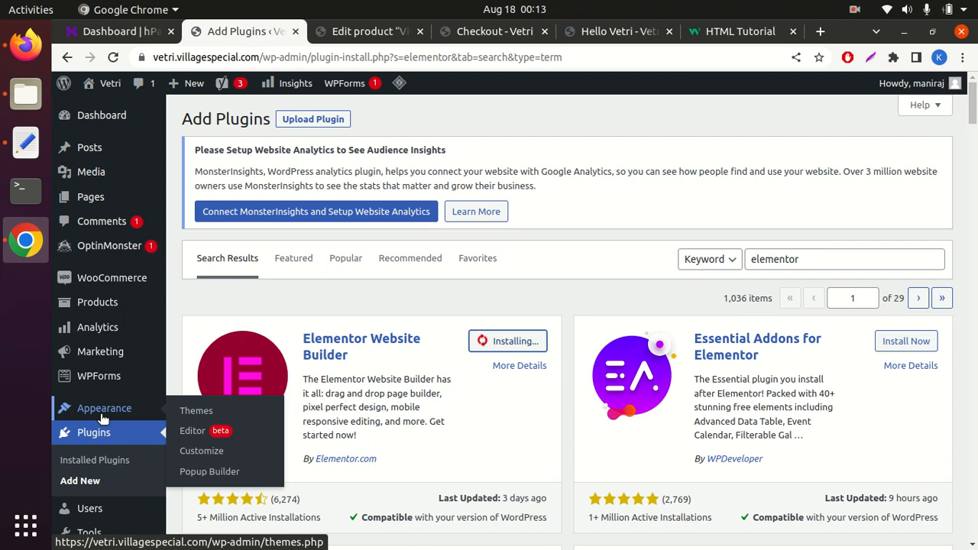
pyautogui.click(504, 341)
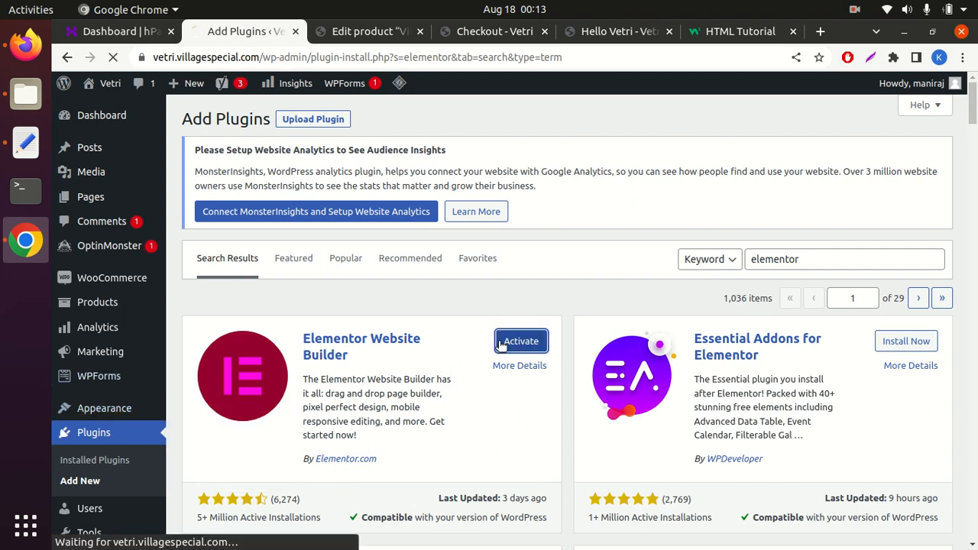
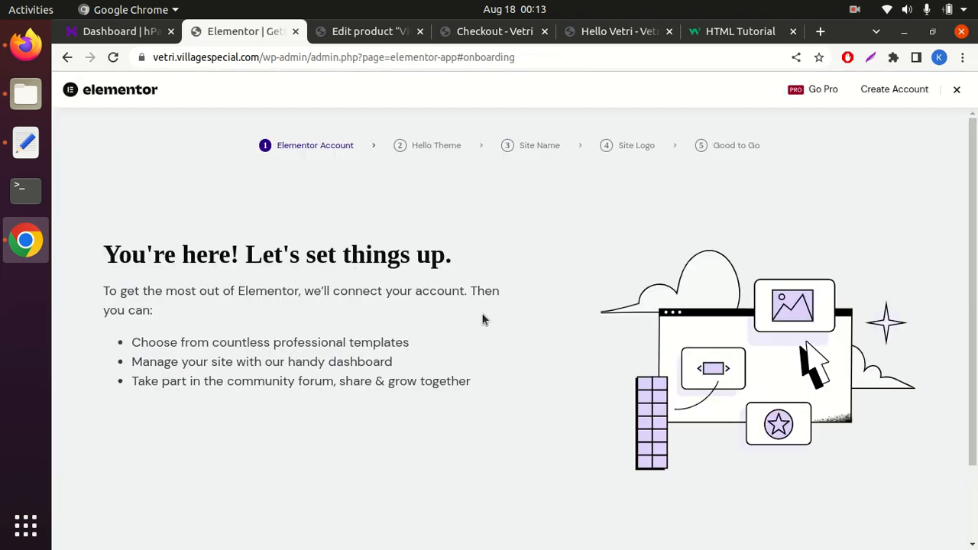
# Step: Skip every Elementor onboarding step: account connection, Hello theme, site name and site logo
pyautogui.scroll(-3, 630, 324)
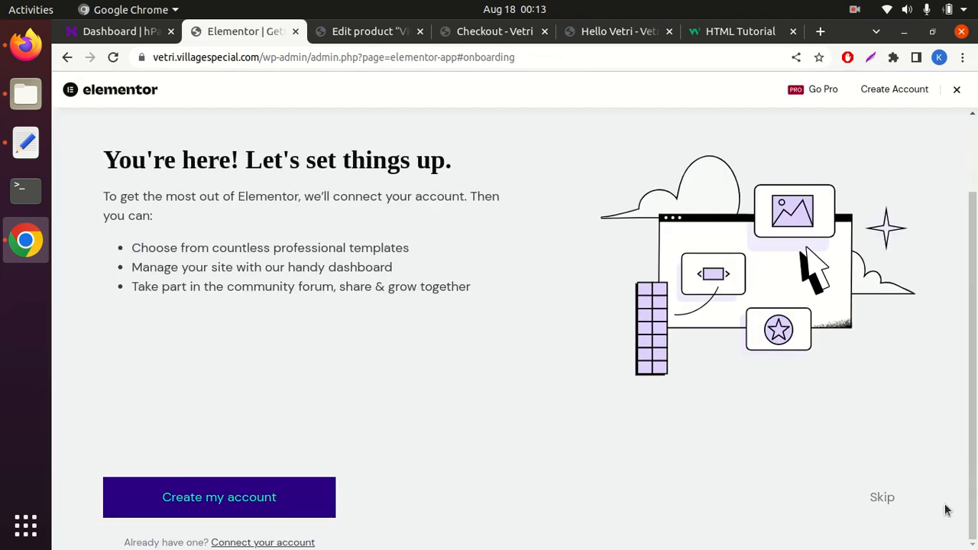
pyautogui.click(890, 500)
pyautogui.scroll(-3, 715, 450)
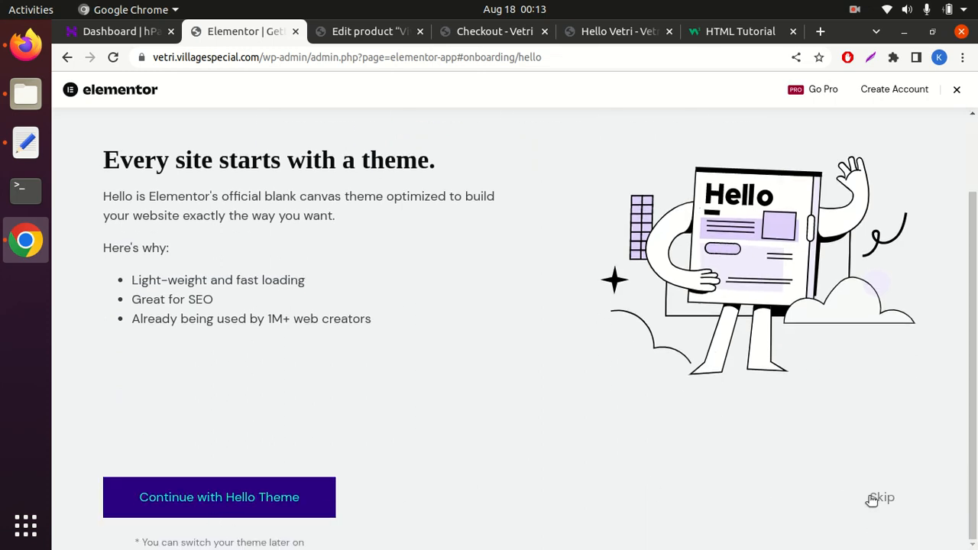
pyautogui.click(871, 500)
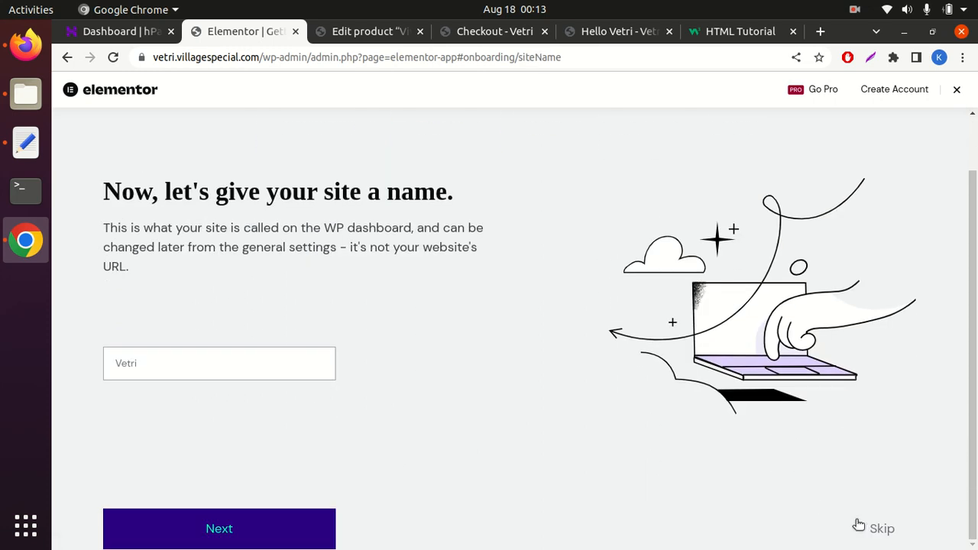
pyautogui.click(881, 530)
pyautogui.scroll(-3, 931, 506)
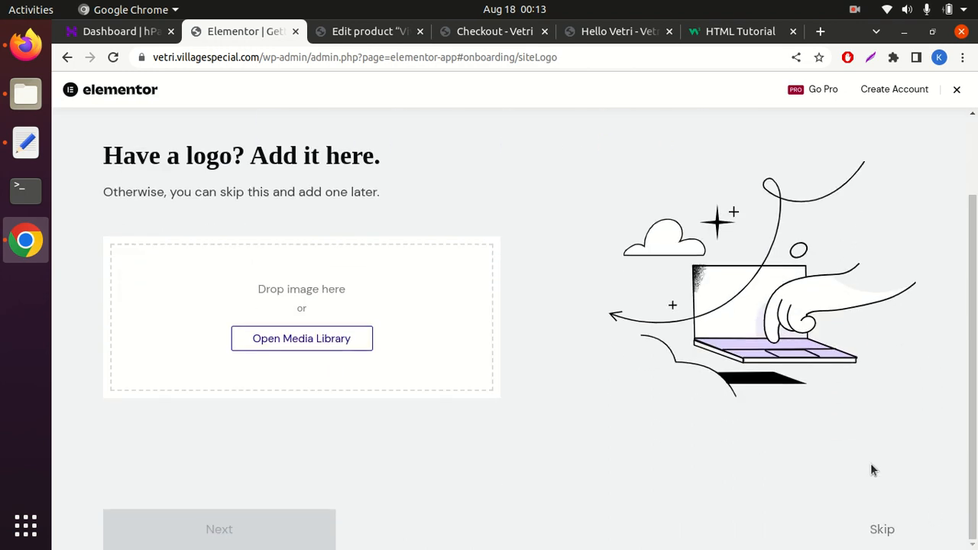
pyautogui.click(903, 530)
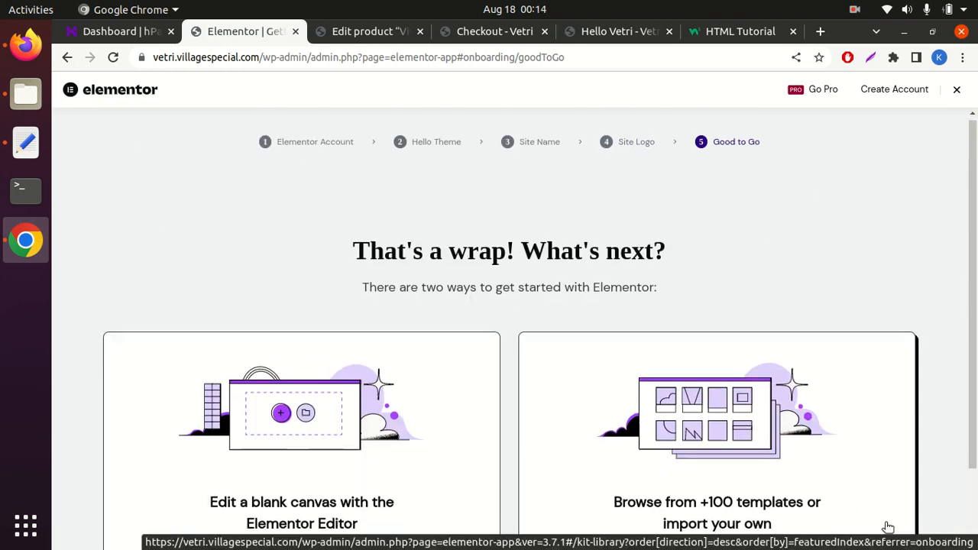
pyautogui.scroll(-2, 886, 527)
pyautogui.click(886, 528)
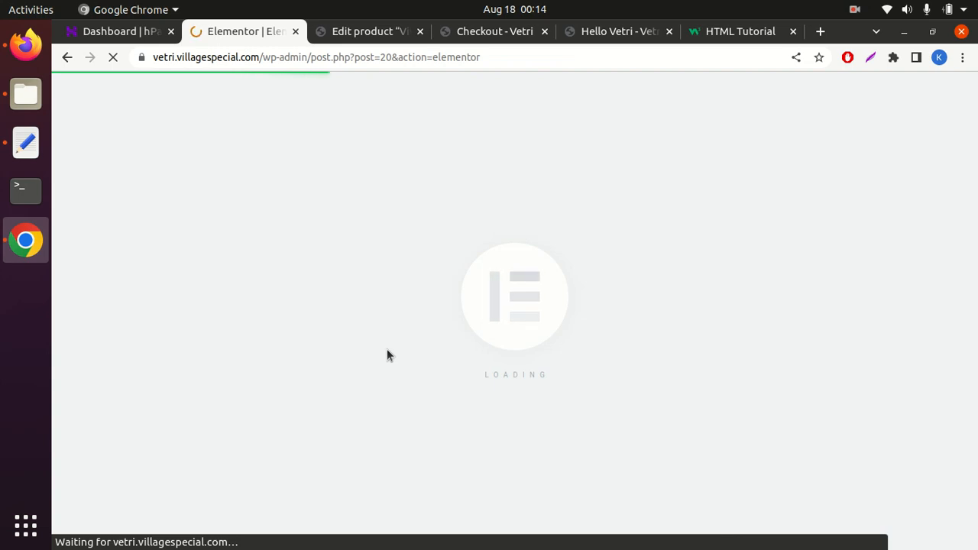
# Step: Step back through the wizard to the account step and close the Elementor tab
pyautogui.click(66, 58)
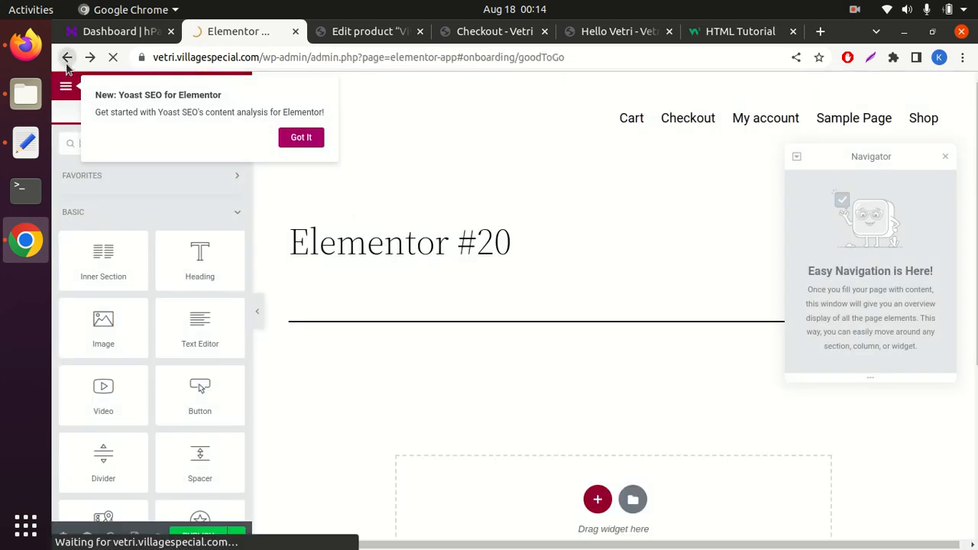
pyautogui.click(66, 58)
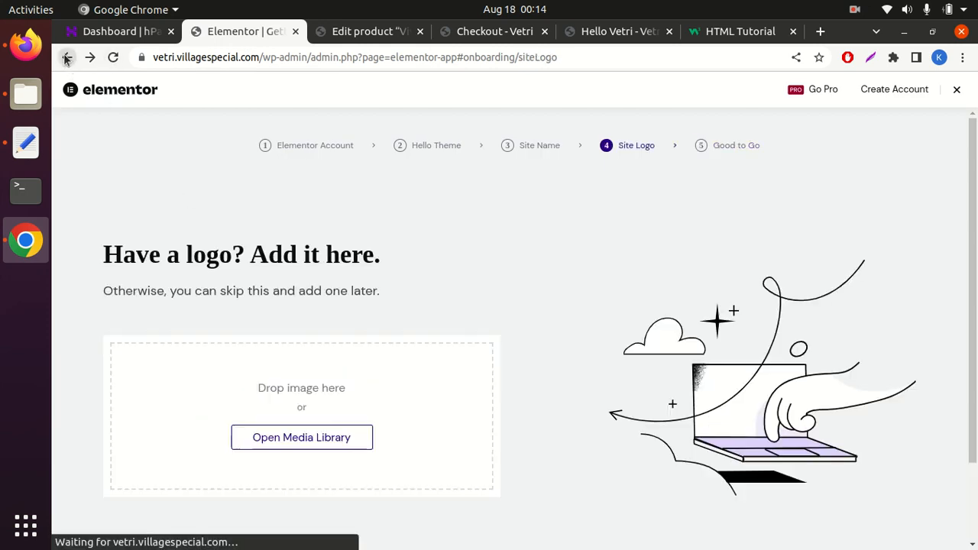
pyautogui.click(67, 58)
pyautogui.click(67, 59)
pyautogui.click(67, 58)
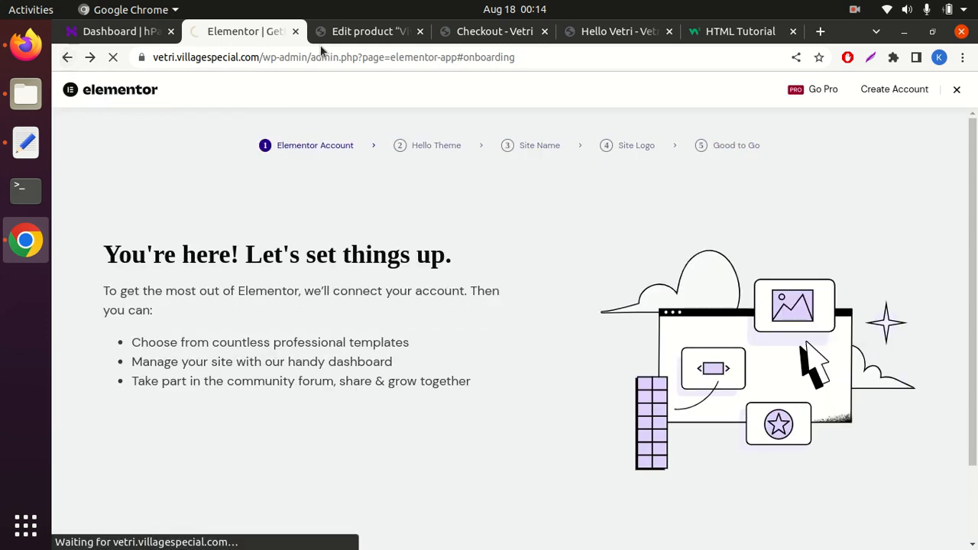
pyautogui.click(296, 31)
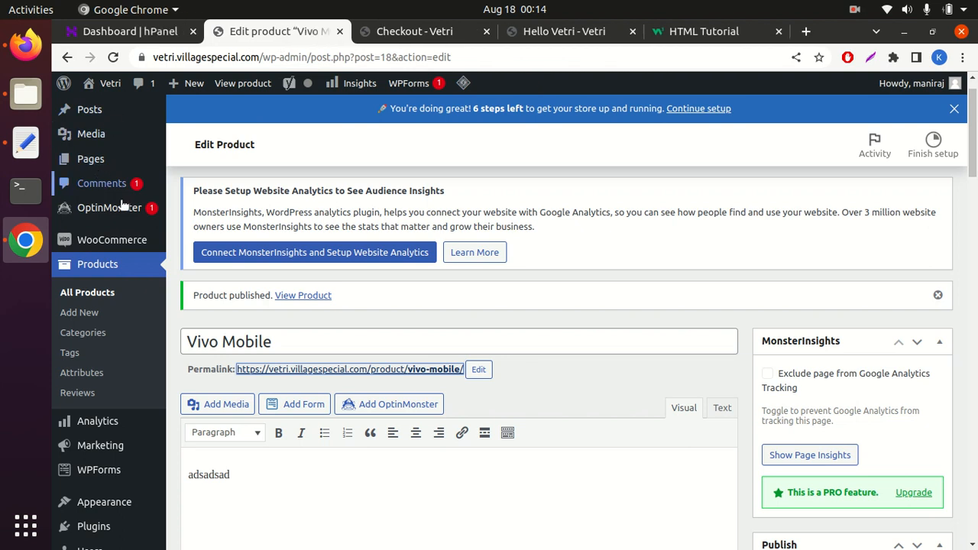
# Step: Create a new page titled 'Homepage' from the Pages list
pyautogui.click(106, 198)
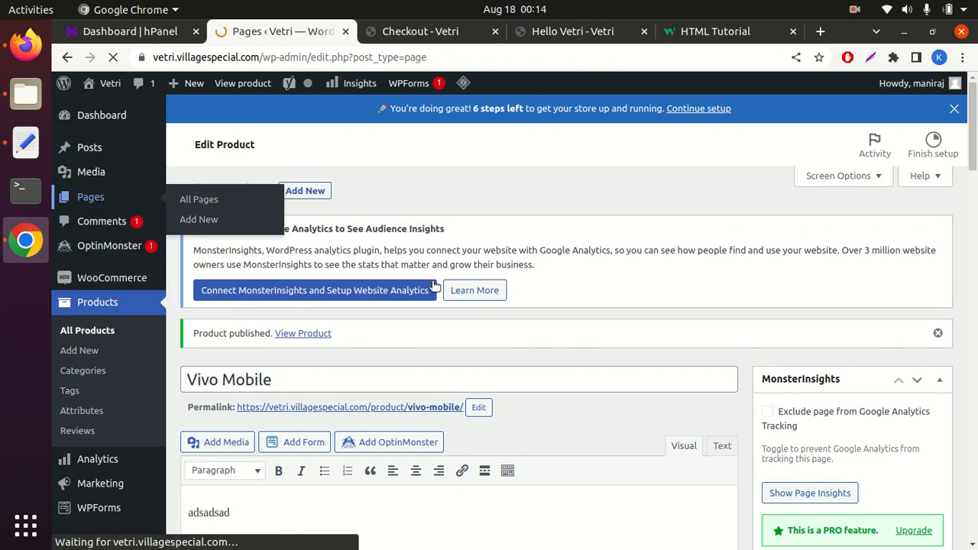
pyautogui.click(794, 248)
pyautogui.write('h')
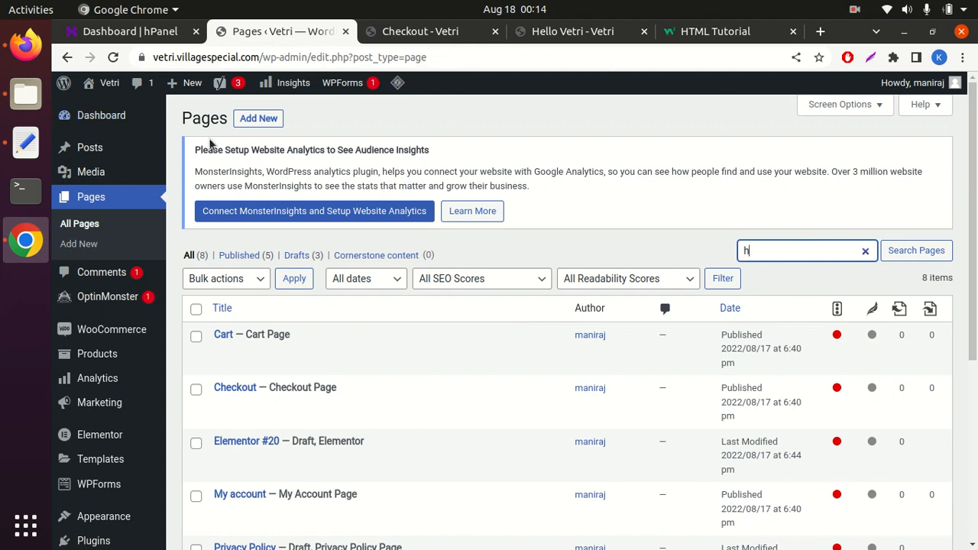
pyautogui.click(248, 120)
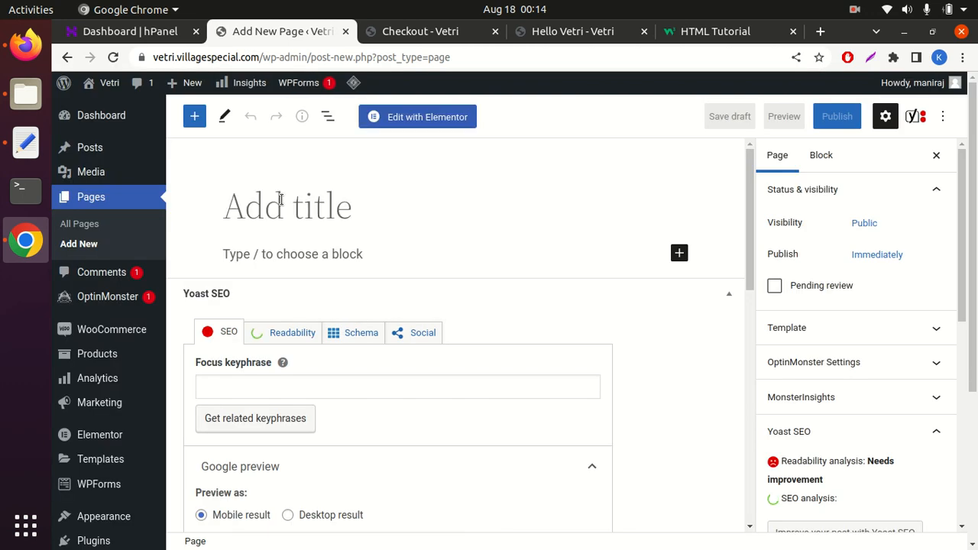
pyautogui.write('Hom')
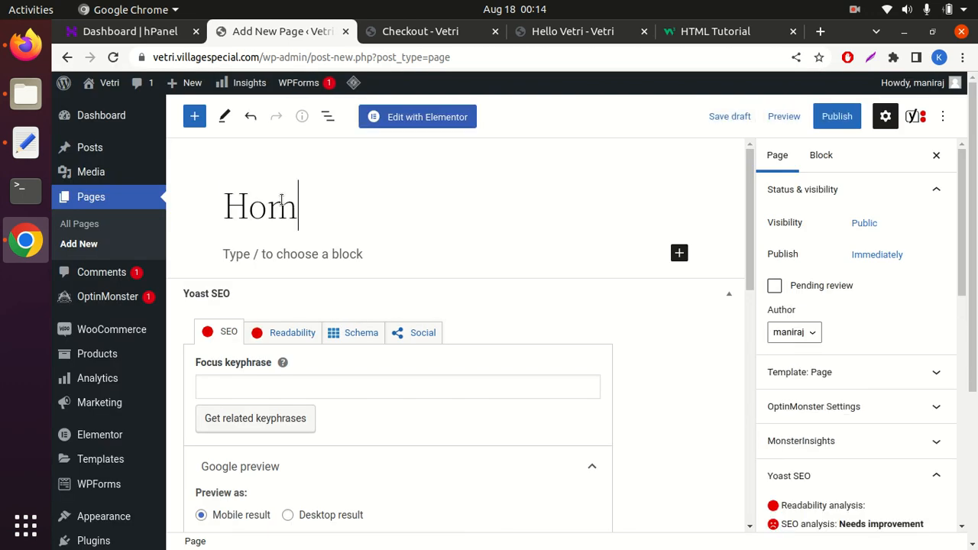
pyautogui.write('epage')
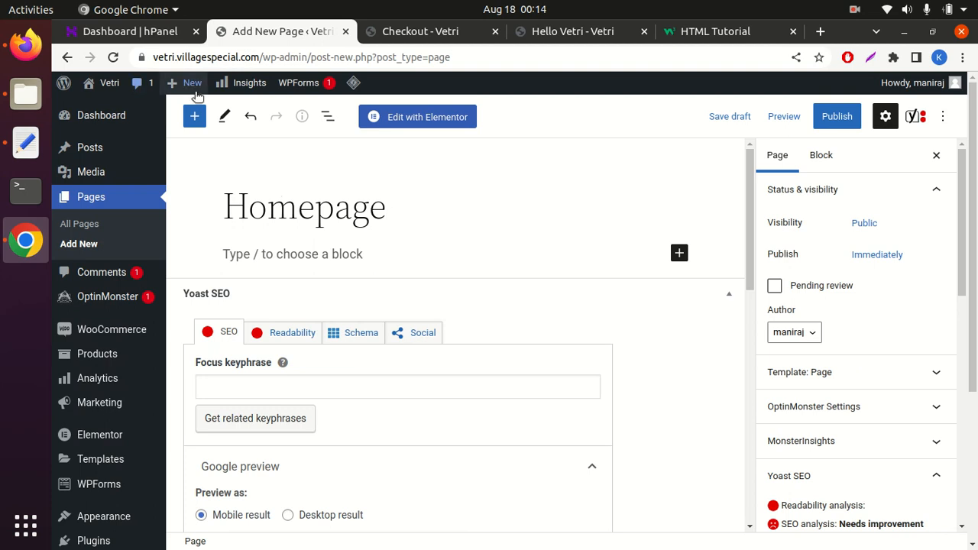
# Step: Check the site's current home page, then edit the new Homepage with Elementor
pyautogui.click(424, 32)
pyautogui.click(166, 152)
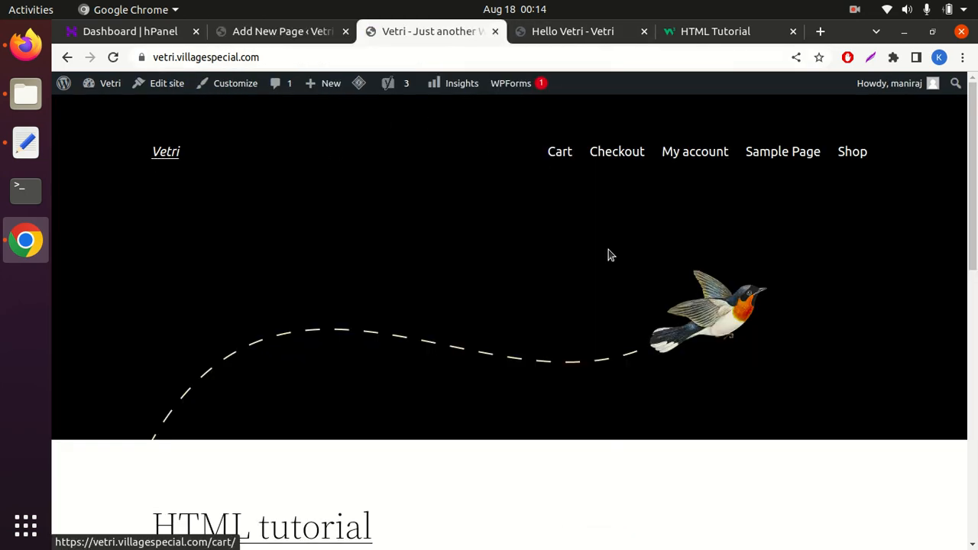
pyautogui.scroll(-7, 665, 320)
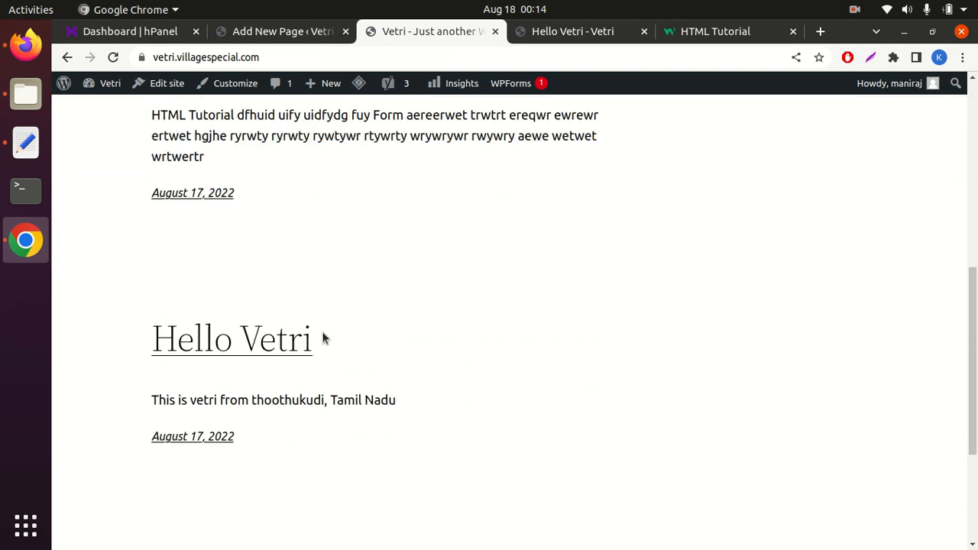
pyautogui.scroll(5, 325, 334)
pyautogui.scroll(3, 324, 331)
pyautogui.click(279, 31)
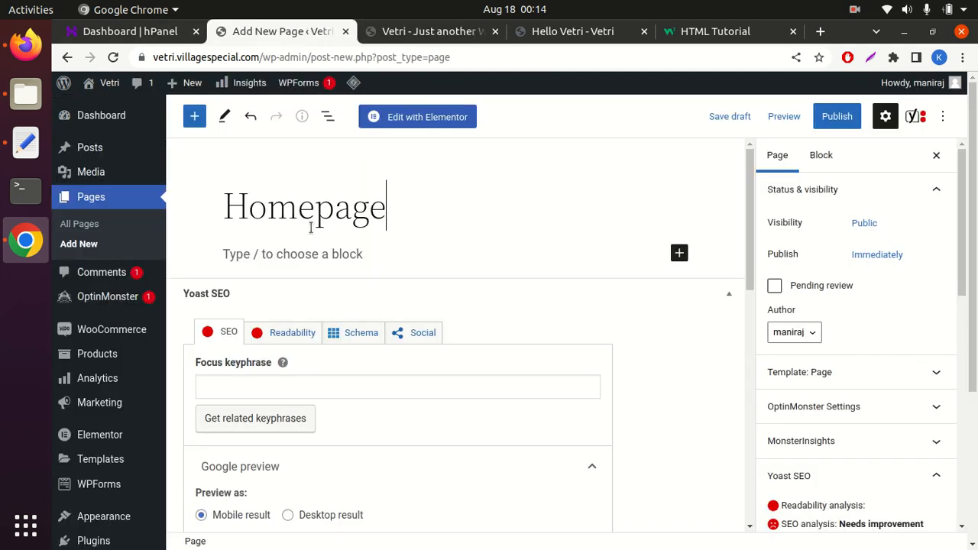
pyautogui.click(366, 259)
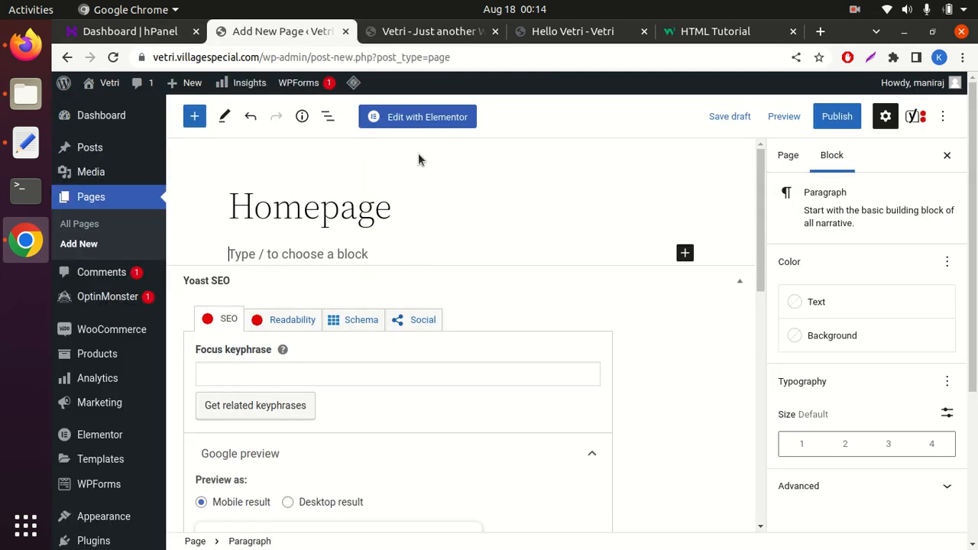
pyautogui.click(437, 115)
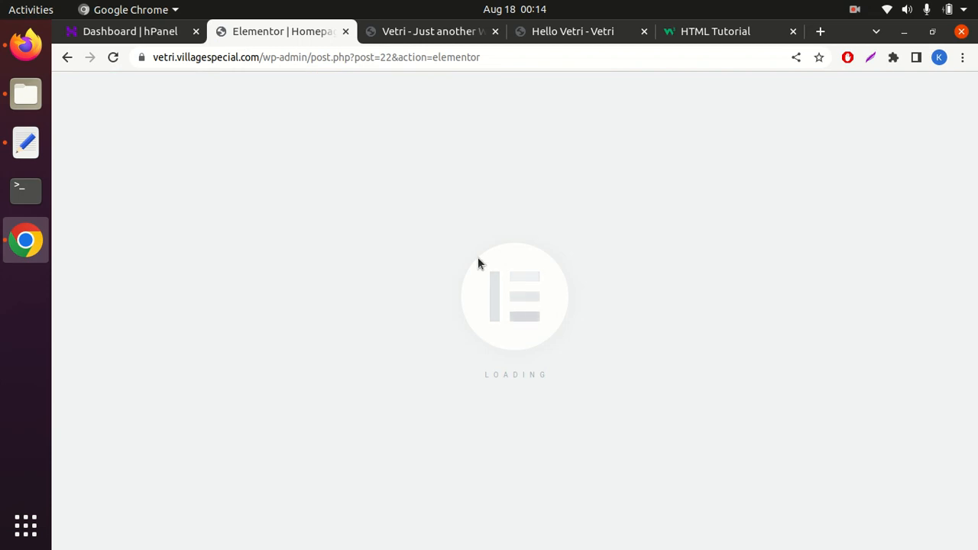
# Step: Add a Heading widget reading 'Hello This is Vetri' to the empty section
pyautogui.scroll(-3, 497, 351)
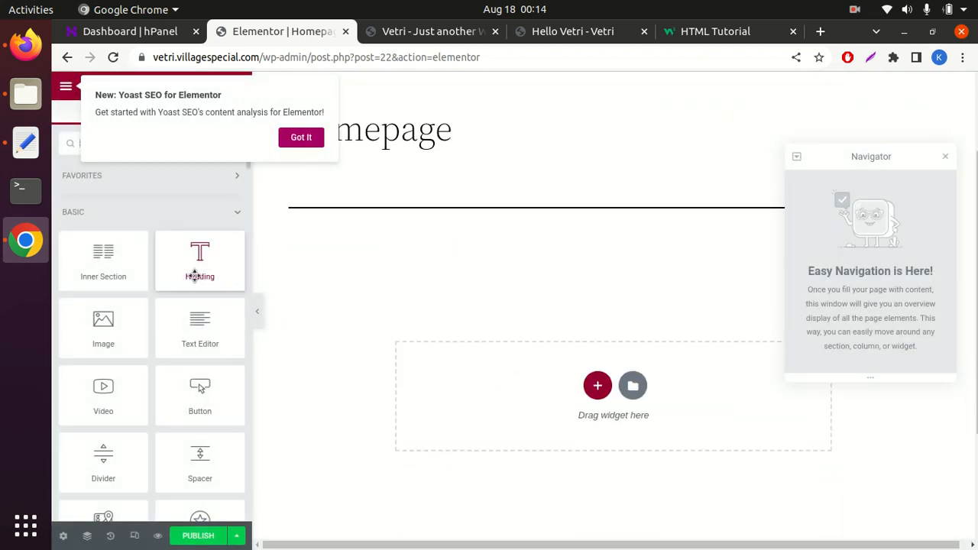
pyautogui.moveTo(190, 257); pyautogui.dragTo(573, 405)
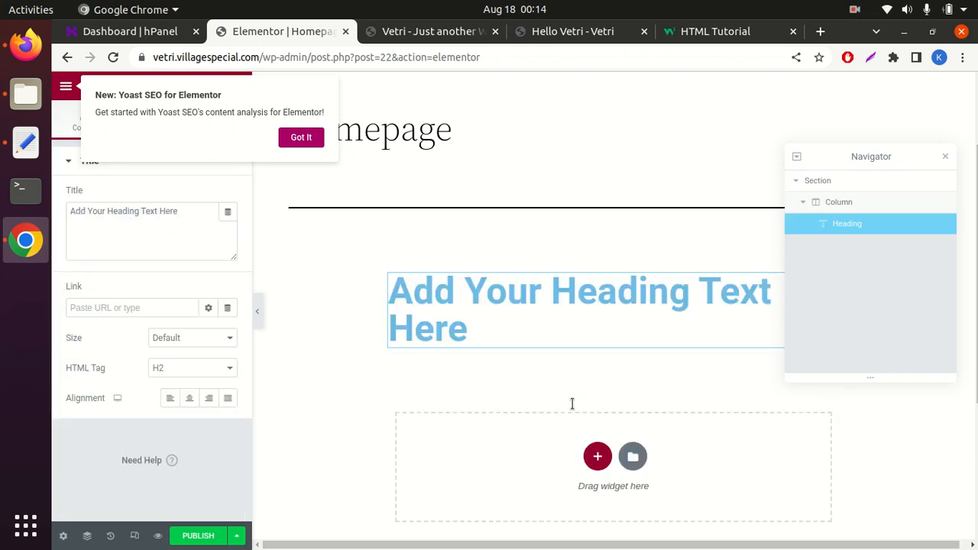
pyautogui.hotkey('ctrl', 'a')
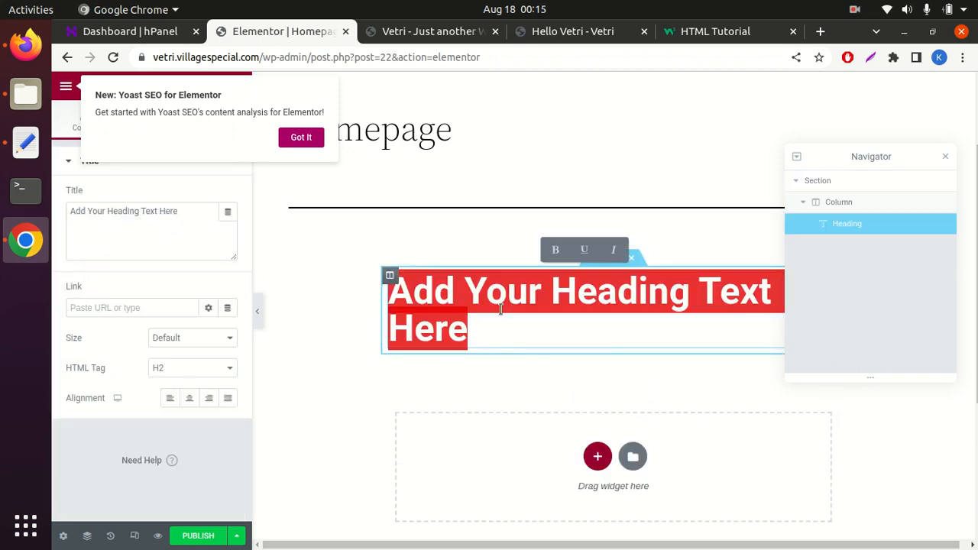
pyautogui.write('Hello Tis')
pyautogui.press('BackSpace')
pyautogui.write('his is Vetri')
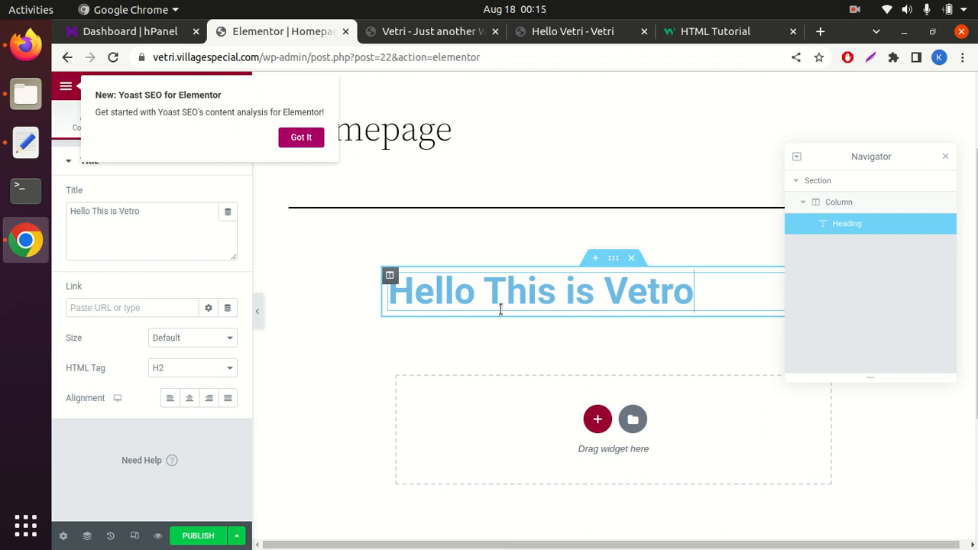
pyautogui.click(501, 309)
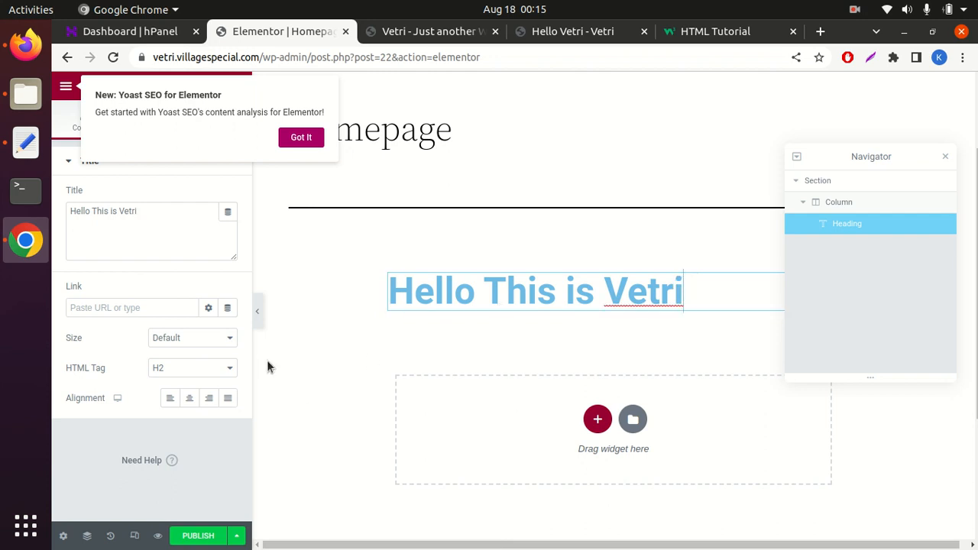
# Step: Centre-align the heading and dismiss the Yoast SEO notice
pyautogui.click(189, 397)
pyautogui.click(208, 397)
pyautogui.click(170, 397)
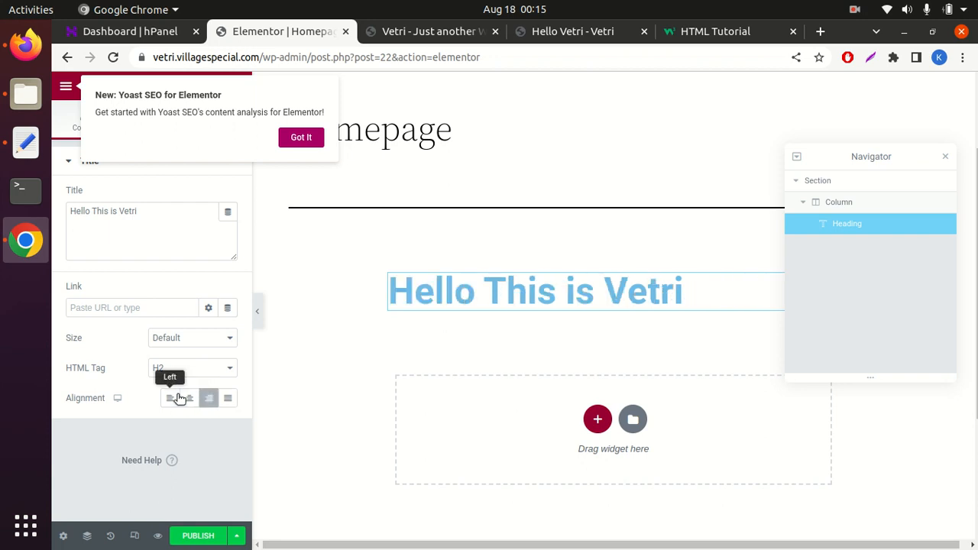
pyautogui.click(189, 397)
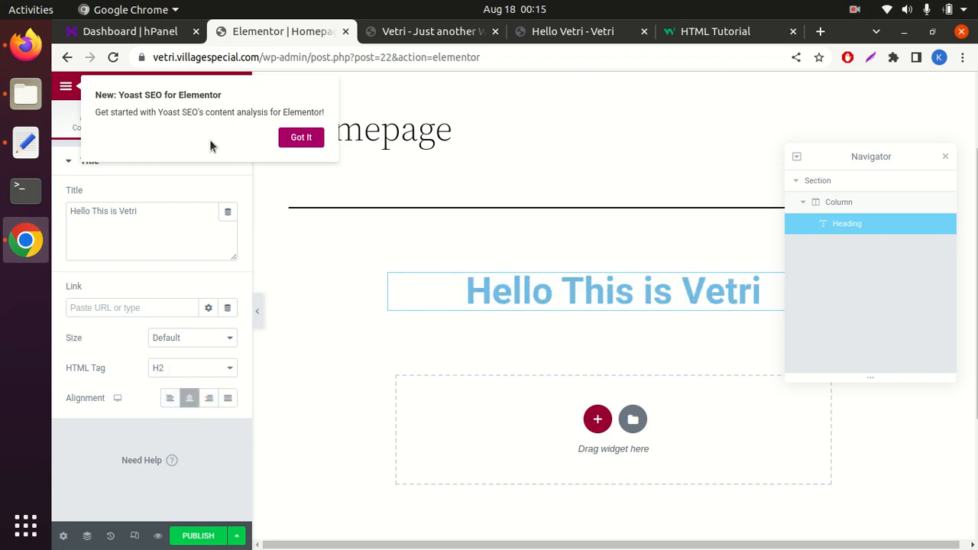
pyautogui.click(301, 137)
pyautogui.click(237, 85)
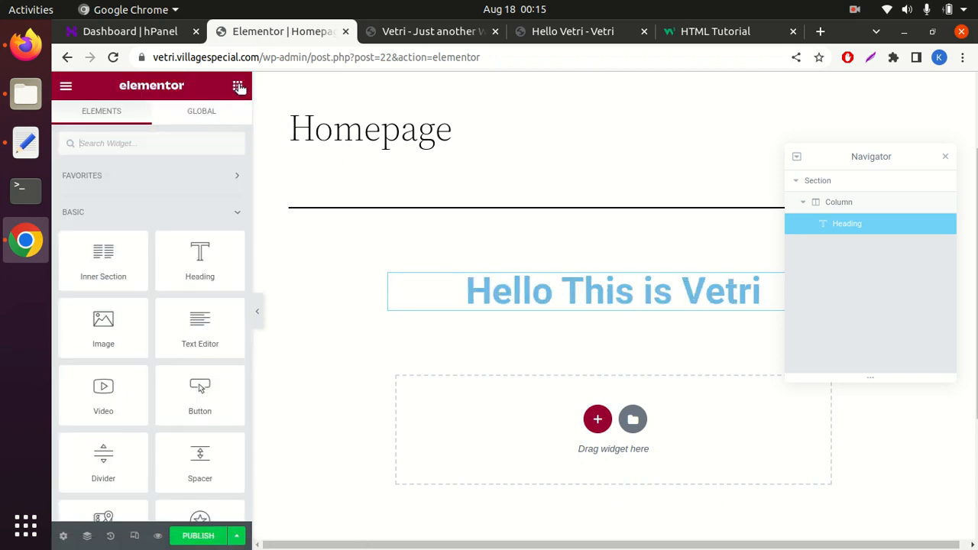
# Step: Add an Image widget with vetrivel.png at Thumbnail 150 x 150 size, no caption
pyautogui.moveTo(103, 320); pyautogui.dragTo(683, 420)
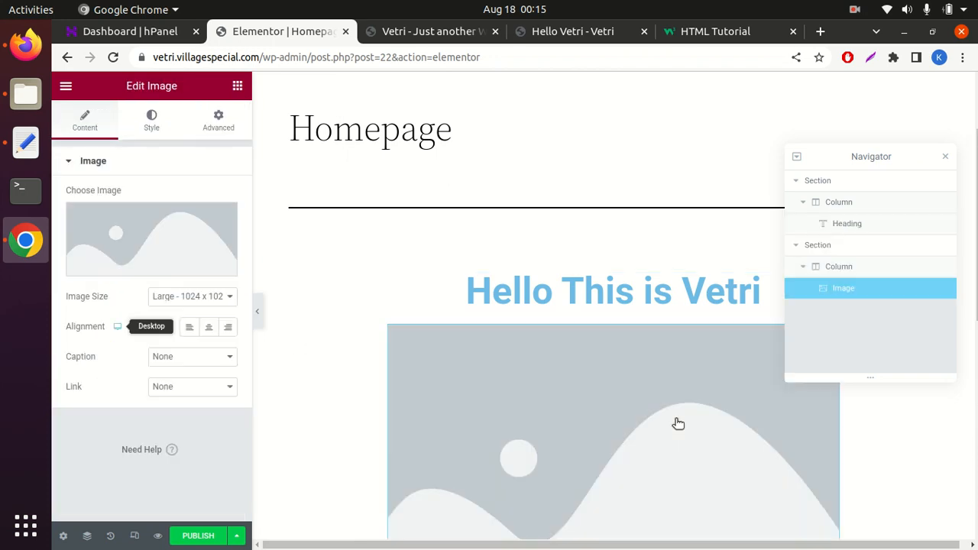
pyautogui.click(149, 261)
pyautogui.click(375, 258)
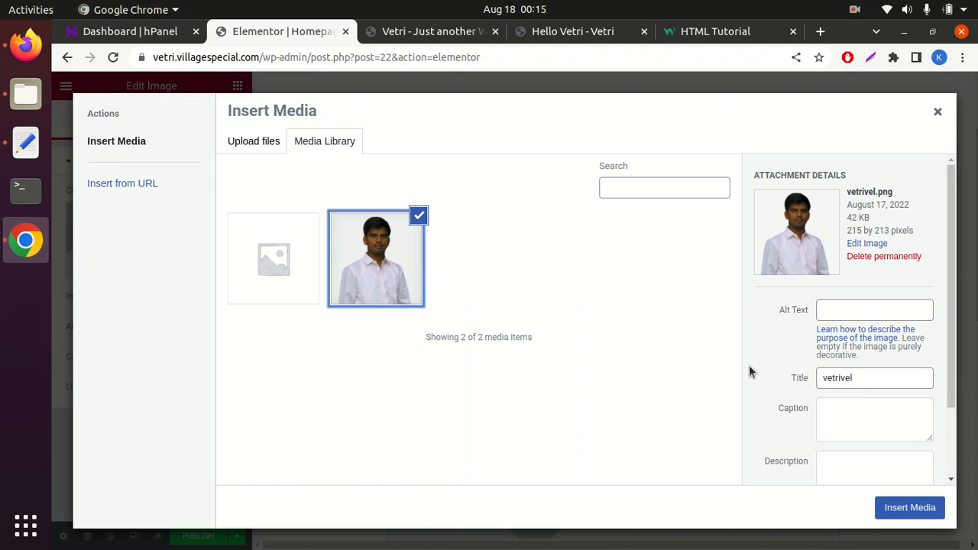
pyautogui.click(926, 509)
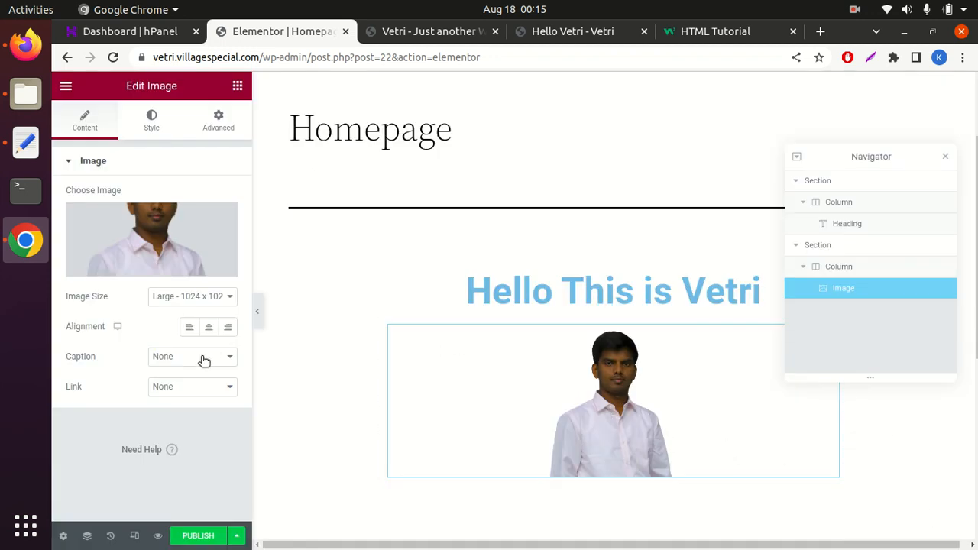
pyautogui.click(176, 359)
pyautogui.click(175, 371)
pyautogui.click(185, 302)
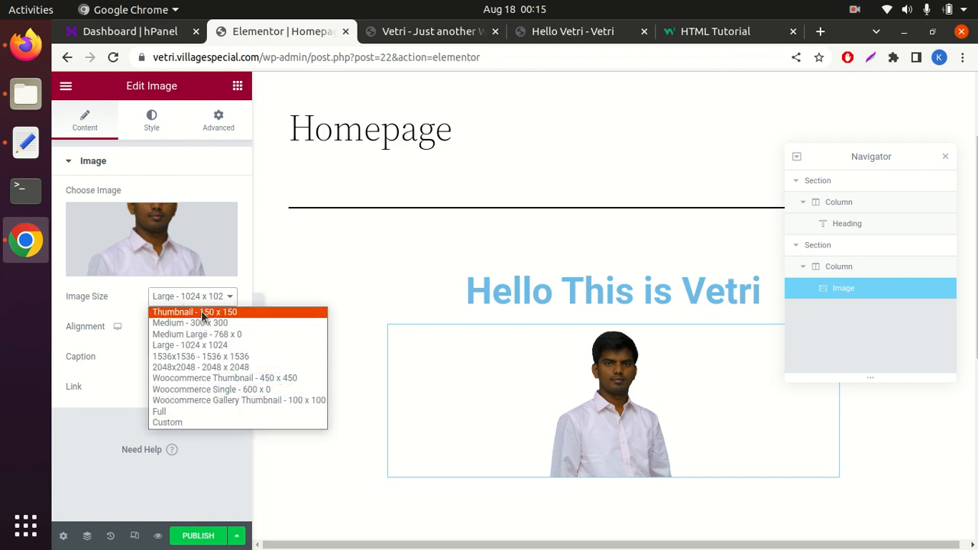
pyautogui.click(203, 313)
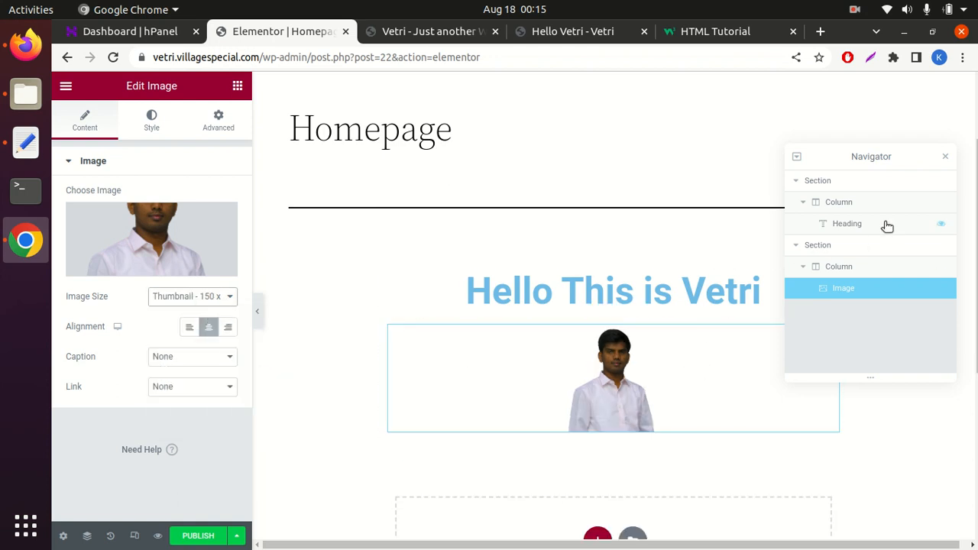
# Step: Close the Navigator and browse the widget panel's Site and WooCommerce groups
pyautogui.click(946, 157)
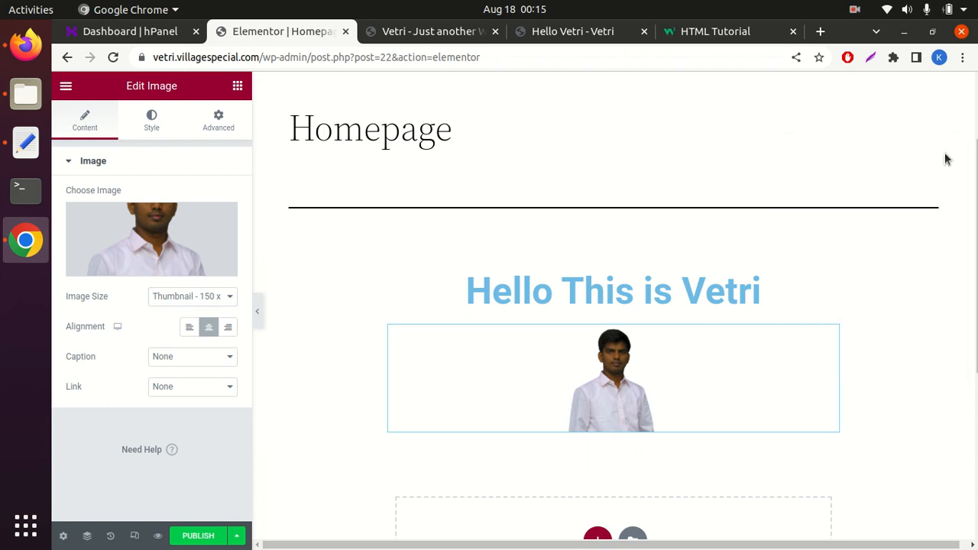
pyautogui.scroll(-1, 649, 428)
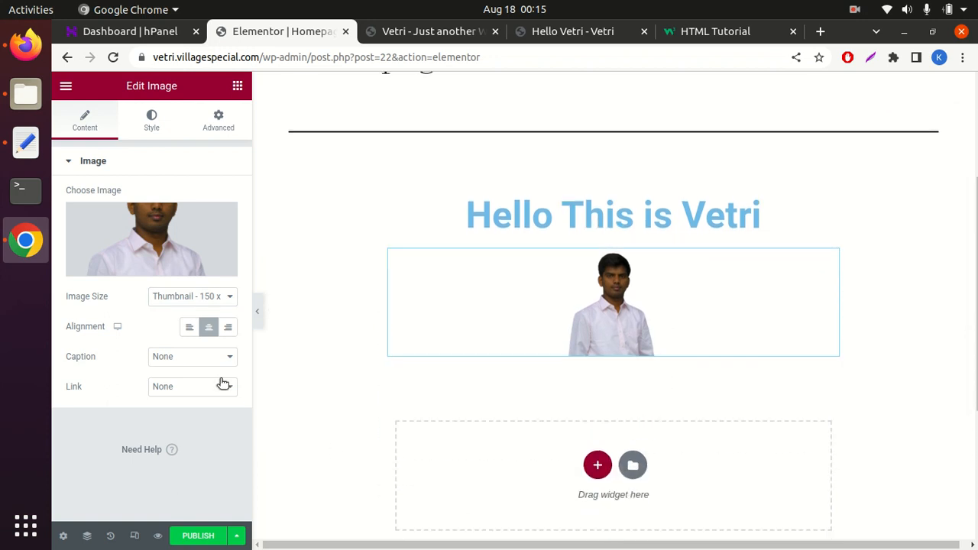
pyautogui.click(238, 87)
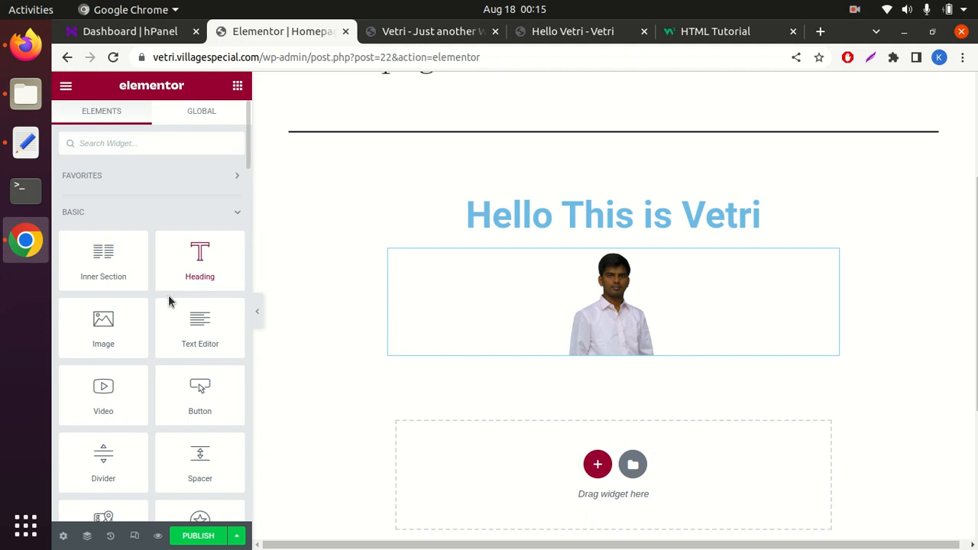
pyautogui.scroll(-3, 169, 302)
pyautogui.scroll(-10, 220, 389)
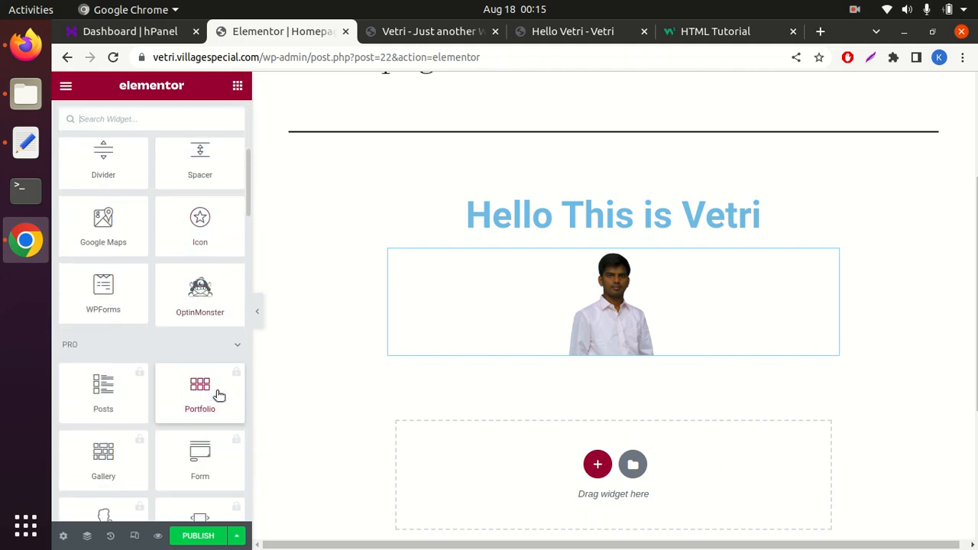
pyautogui.scroll(-12, 157, 377)
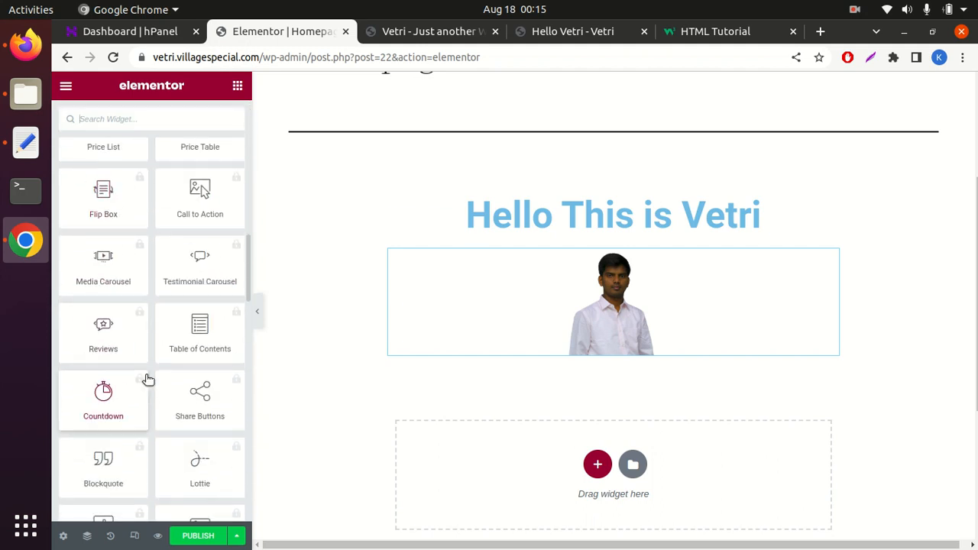
pyautogui.scroll(-3, 148, 386)
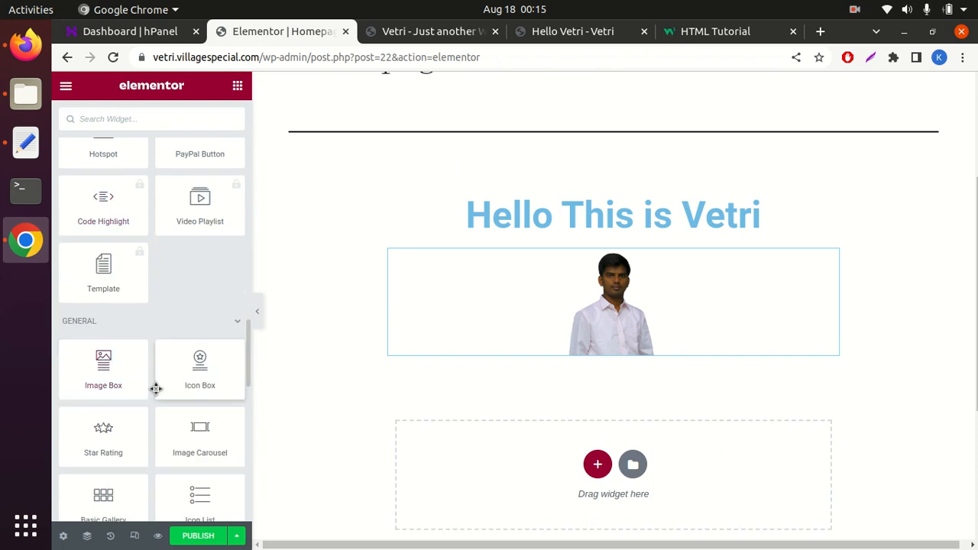
pyautogui.scroll(-3, 219, 397)
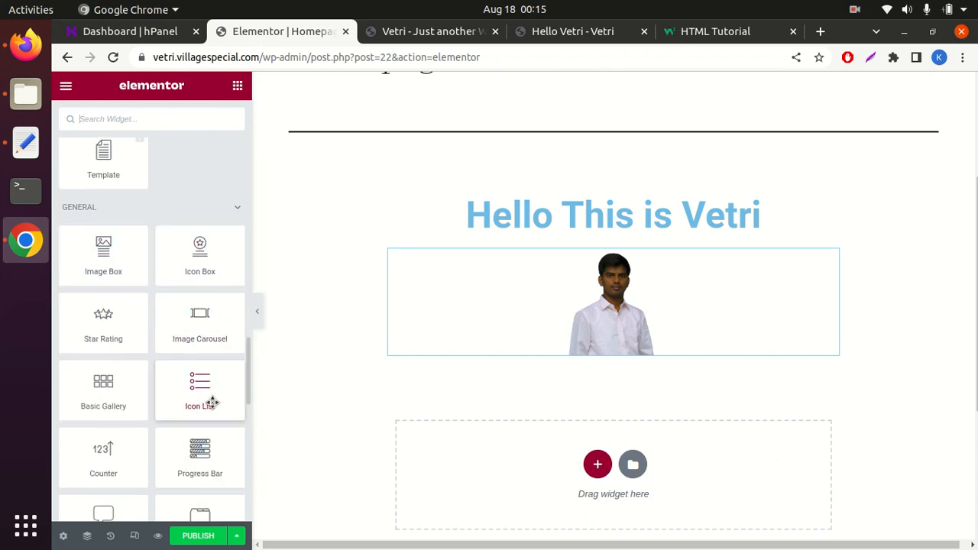
pyautogui.scroll(-3, 200, 451)
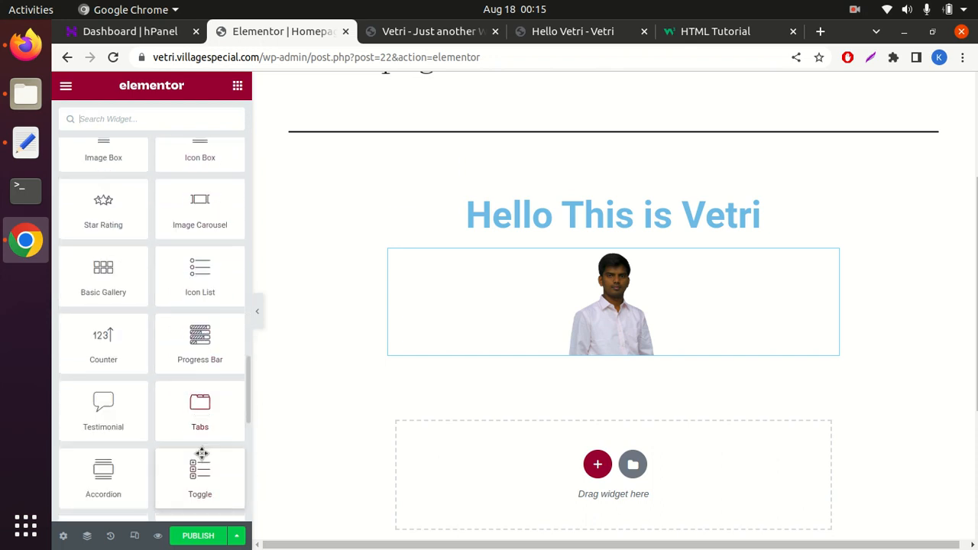
pyautogui.scroll(-5, 197, 396)
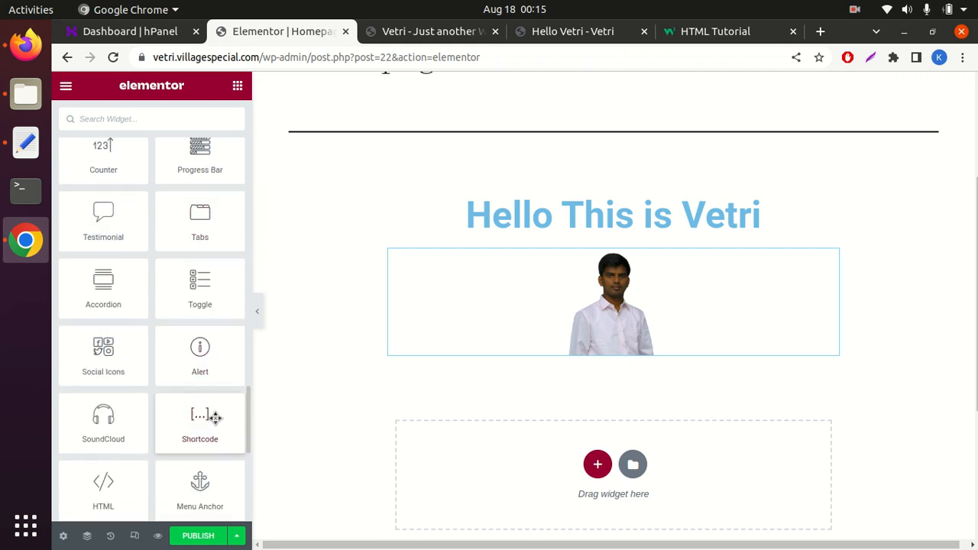
pyautogui.scroll(-6, 204, 423)
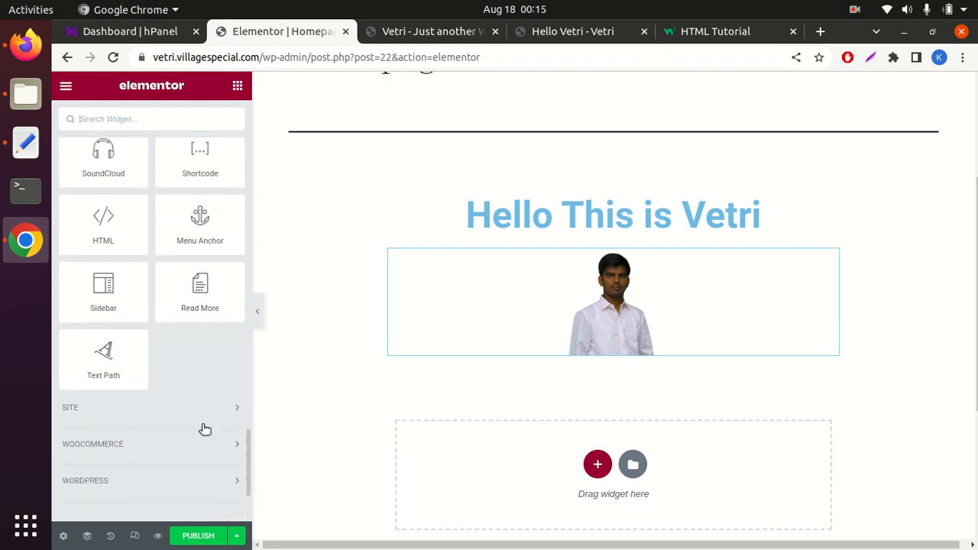
pyautogui.click(200, 297)
pyautogui.scroll(-6, 187, 331)
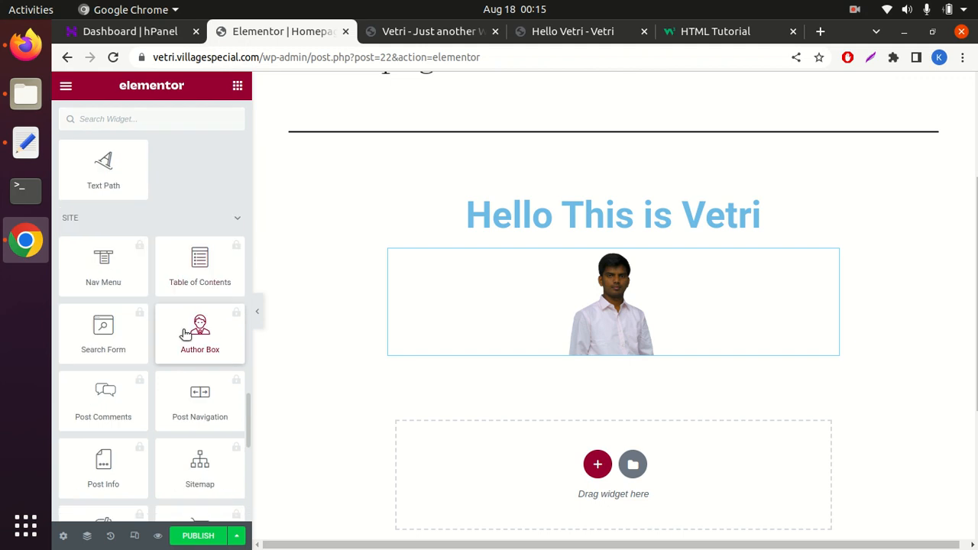
pyautogui.scroll(-3, 184, 336)
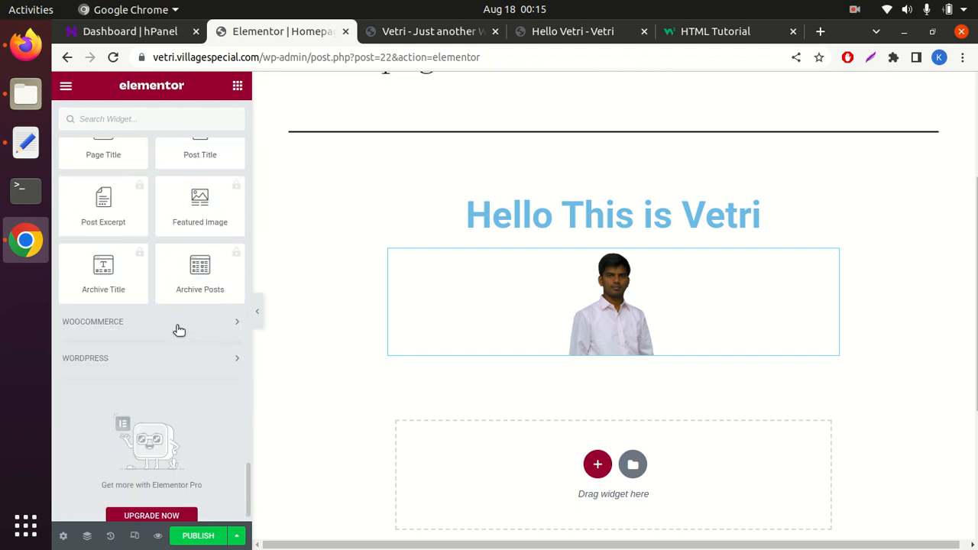
pyautogui.click(177, 321)
pyautogui.scroll(-9, 177, 331)
pyautogui.scroll(-2, 173, 338)
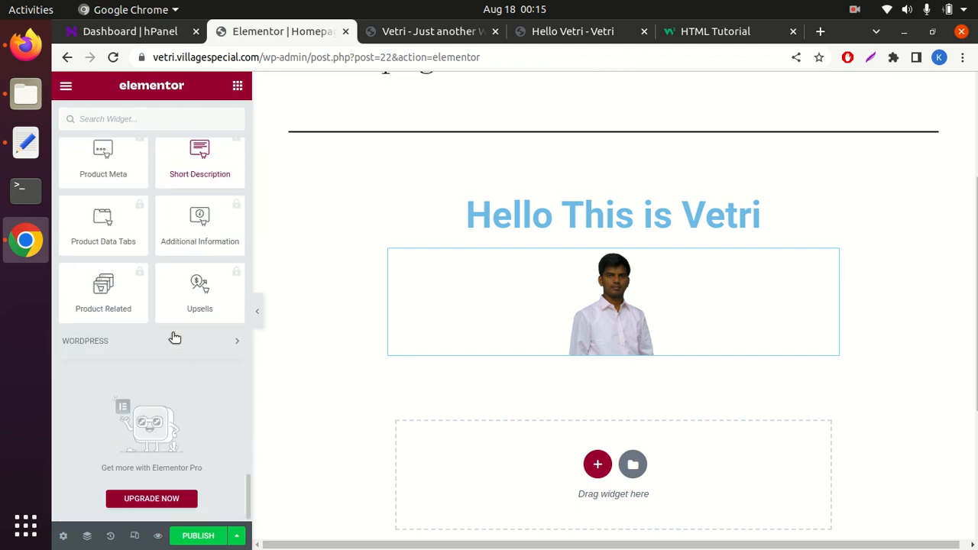
pyautogui.scroll(5, 172, 339)
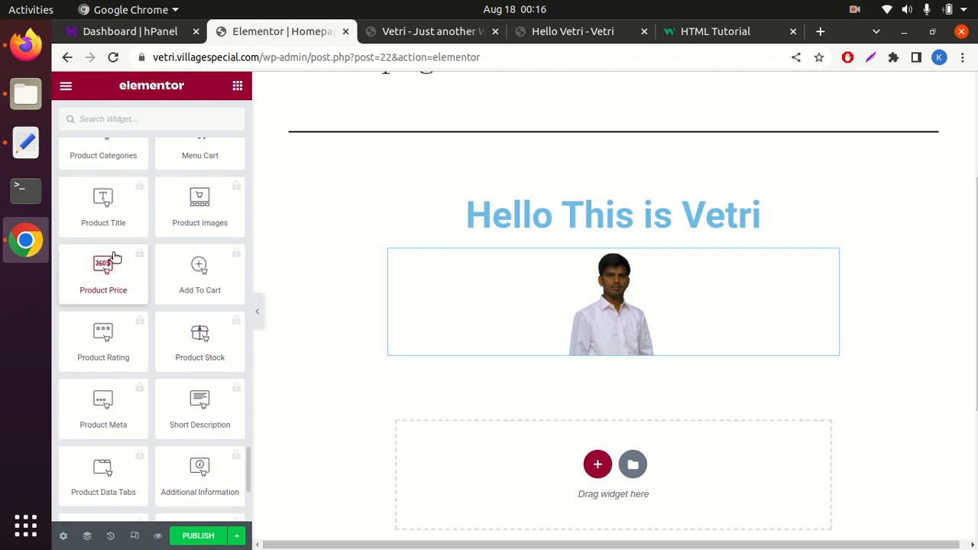
pyautogui.scroll(1, 114, 264)
pyautogui.scroll(1, 151, 265)
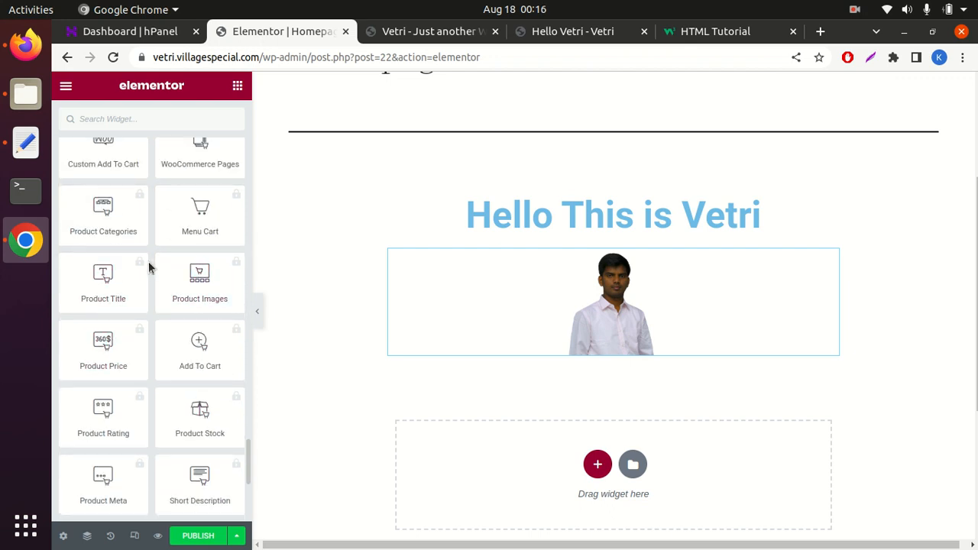
# Step: Drag a WordPress Products list widget into the empty section below the photo
pyautogui.click(93, 224)
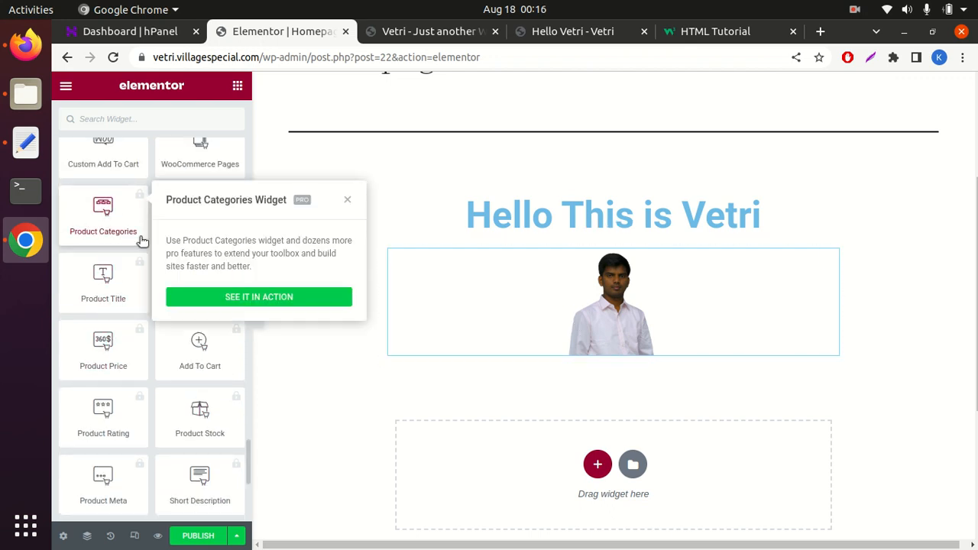
pyautogui.scroll(-5, 152, 354)
pyautogui.click(98, 321)
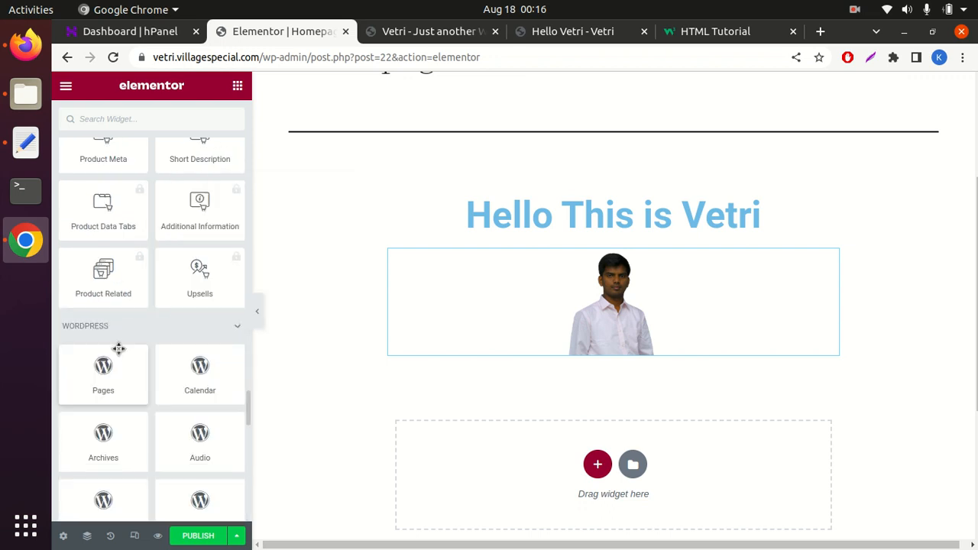
pyautogui.scroll(-1, 114, 350)
pyautogui.scroll(-3, 128, 361)
pyautogui.scroll(-3, 128, 363)
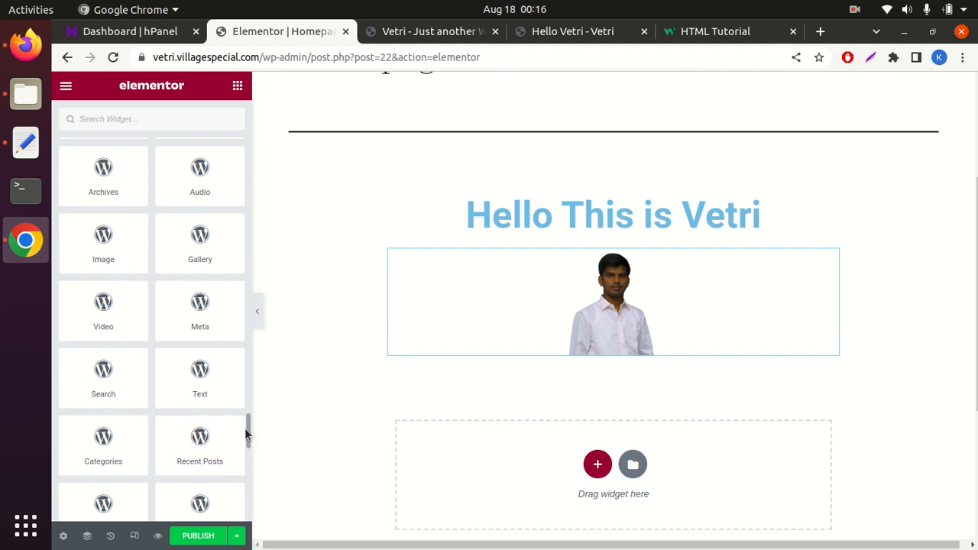
pyautogui.moveTo(245, 433); pyautogui.dragTo(245, 444)
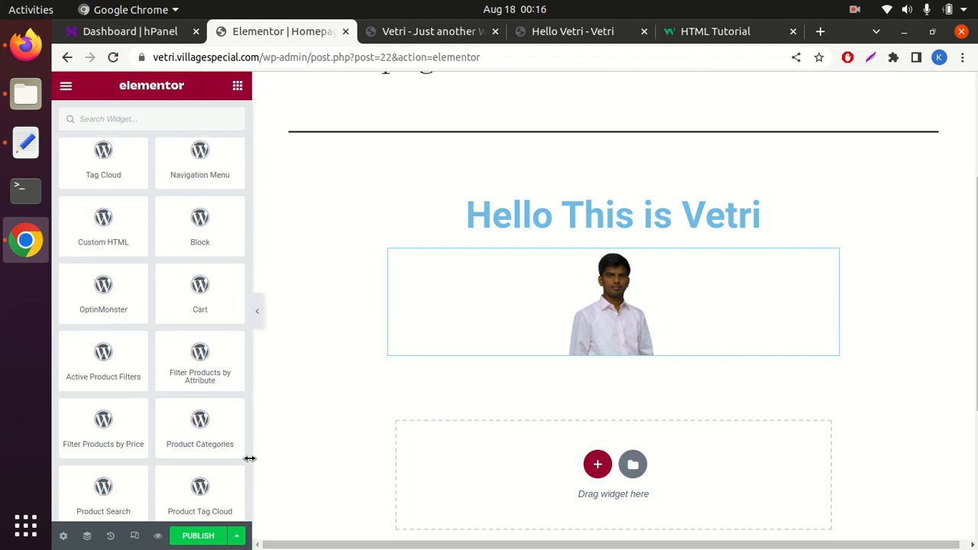
pyautogui.scroll(-3, 181, 453)
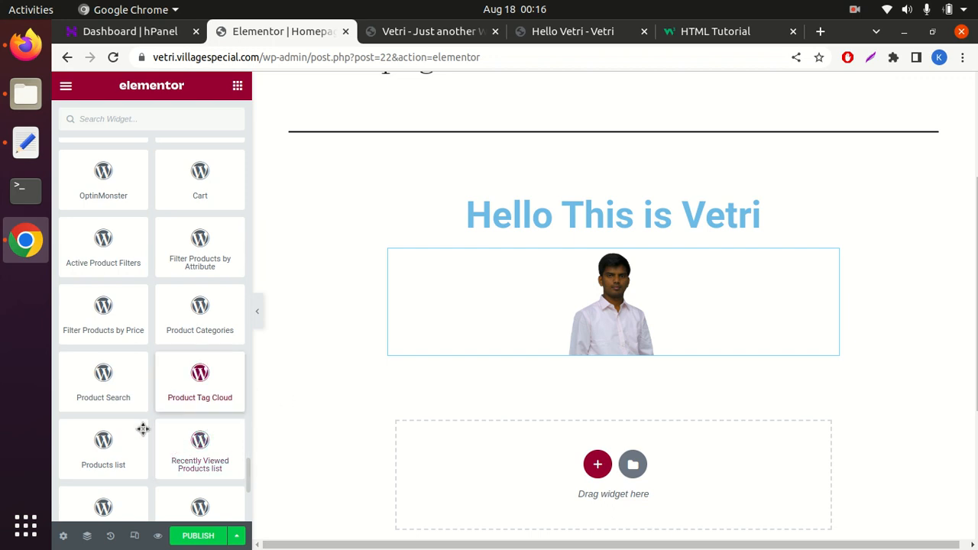
pyautogui.moveTo(104, 447); pyautogui.dragTo(573, 475)
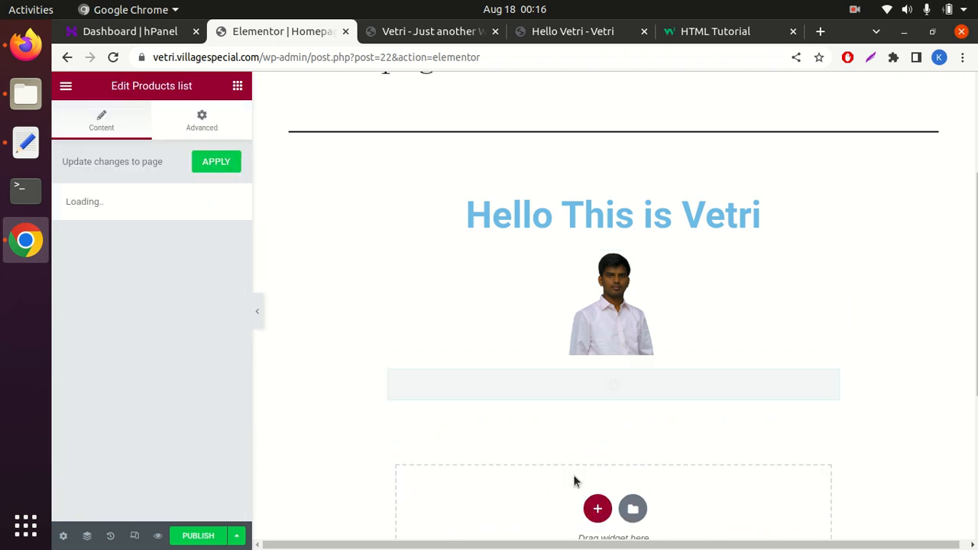
# Step: Set the Products list to show 1 product, leaving only Vivo Mobile at $8,000.00
pyautogui.scroll(-3, 551, 402)
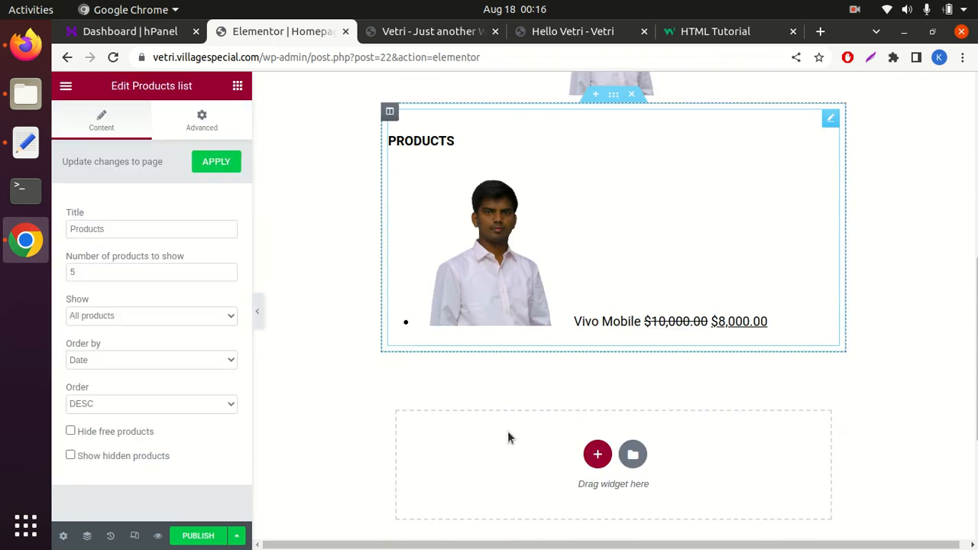
pyautogui.scroll(2, 712, 325)
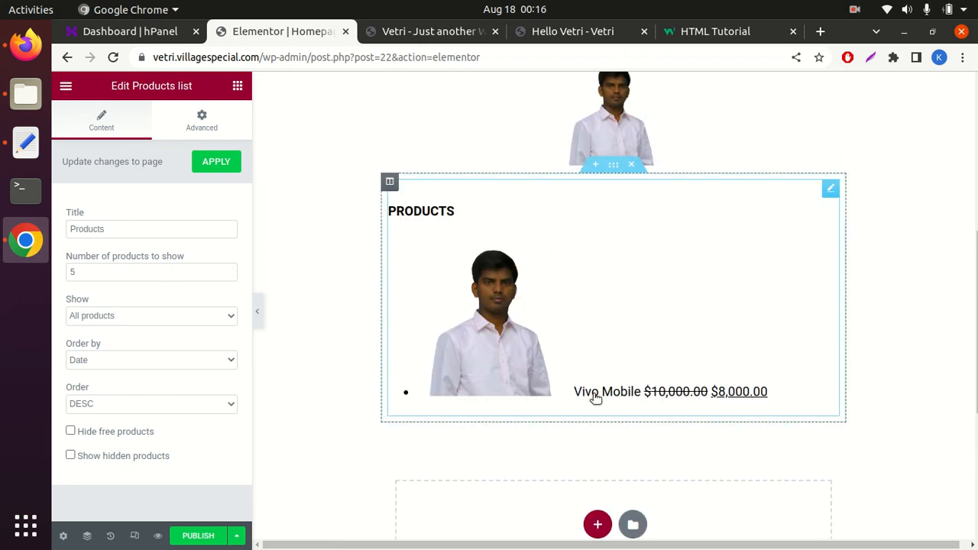
pyautogui.click(229, 277)
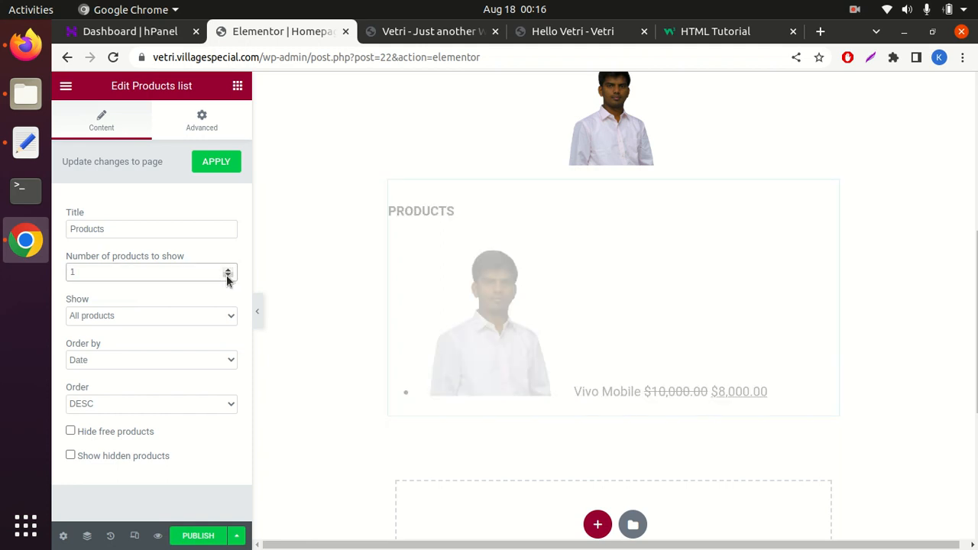
# Step: Publish the Homepage
pyautogui.click(206, 534)
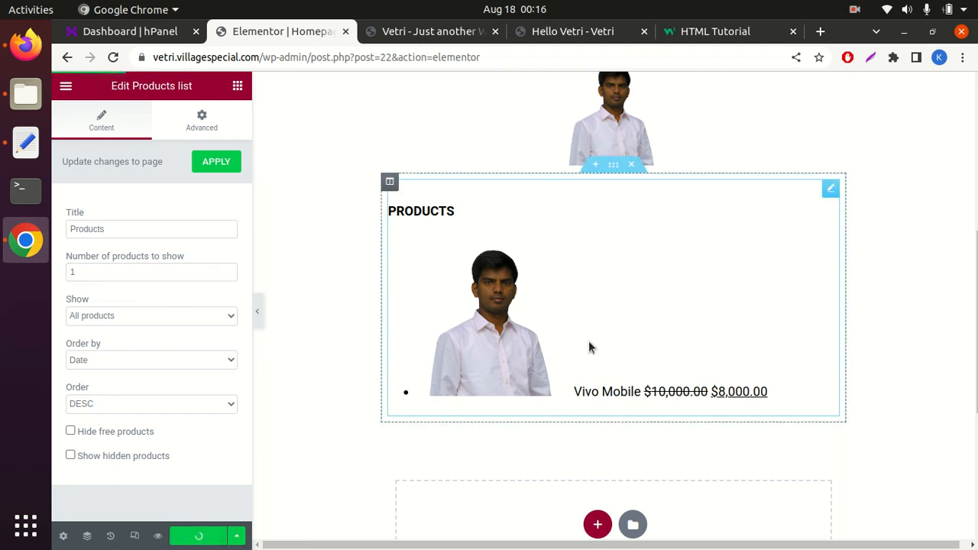
pyautogui.scroll(5, 588, 341)
pyautogui.scroll(-8, 447, 353)
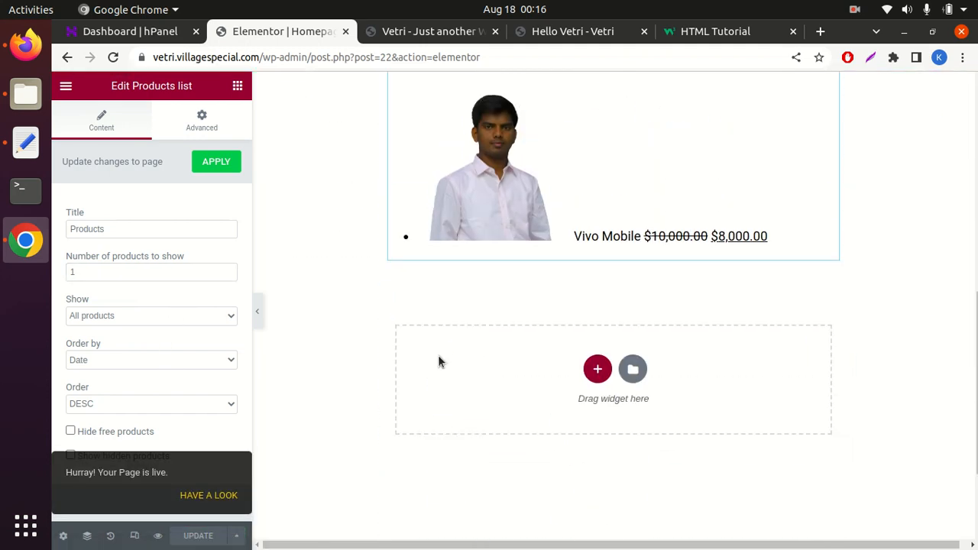
pyautogui.scroll(5, 271, 247)
pyautogui.click(238, 87)
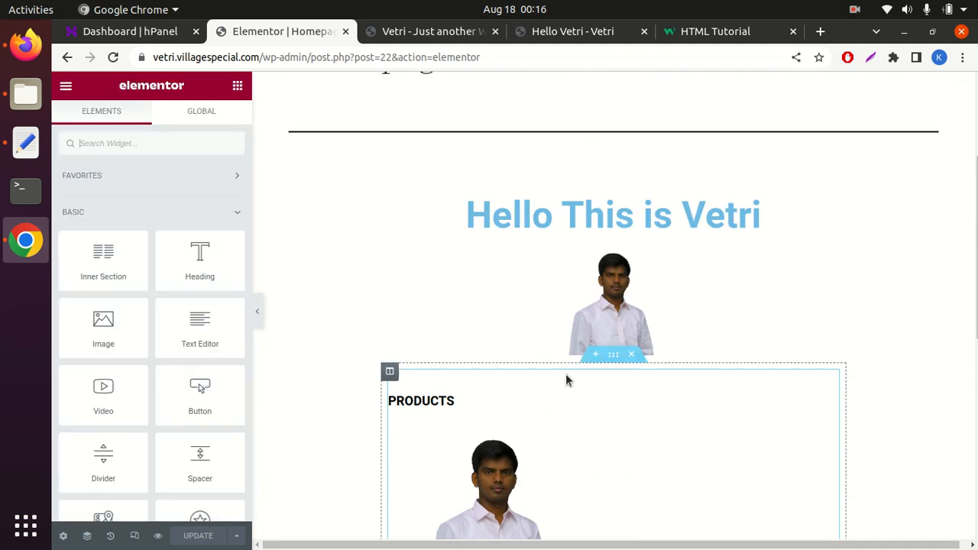
# Step: Insert an empty section with a Spacer above PRODUCTS and save the page with Update
pyautogui.click(664, 301)
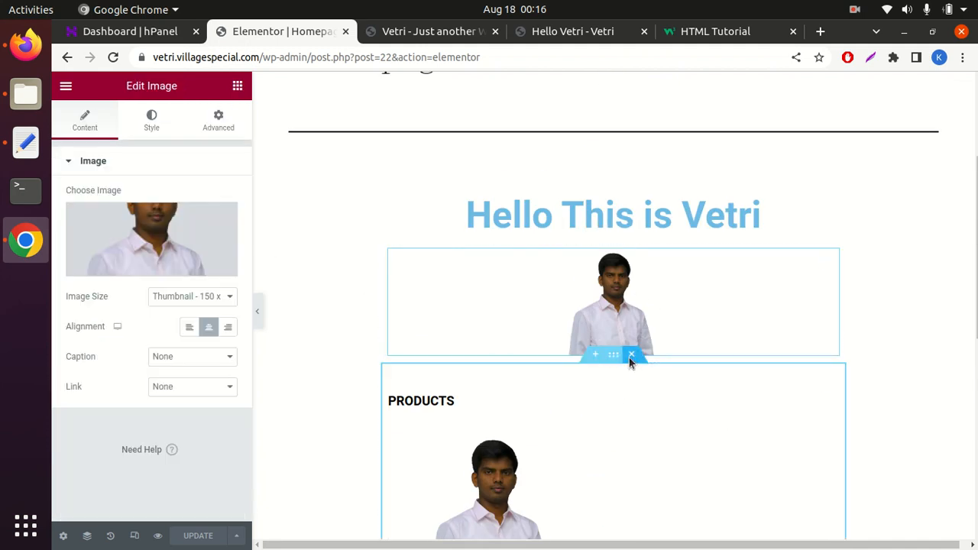
pyautogui.click(631, 359)
pyautogui.hotkey('ctrl', 'z')
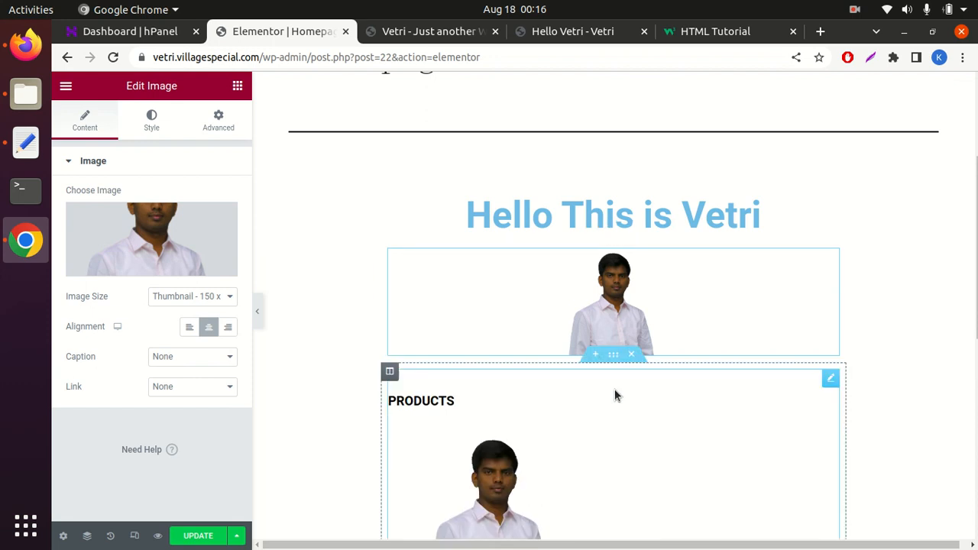
pyautogui.click(595, 355)
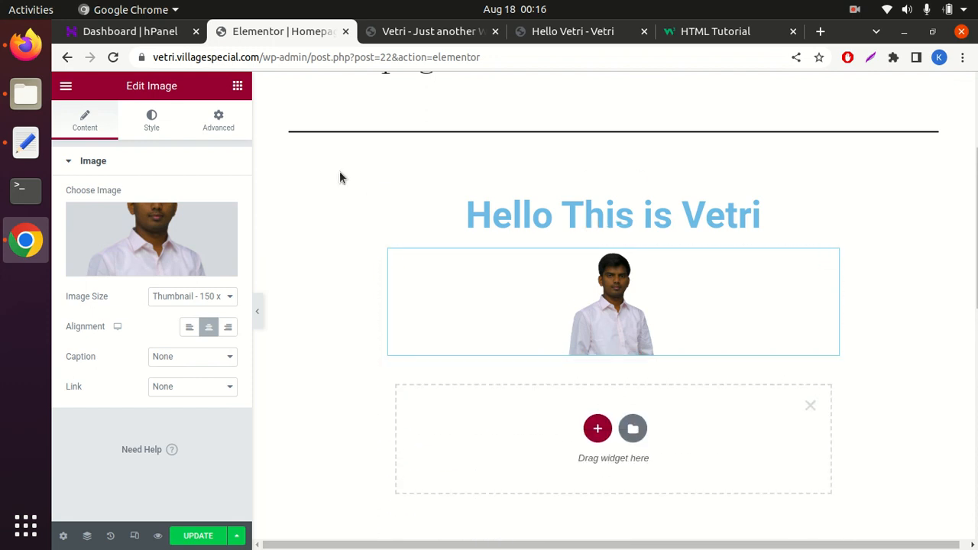
pyautogui.click(238, 86)
pyautogui.scroll(-3, 216, 291)
pyautogui.scroll(3, 128, 145)
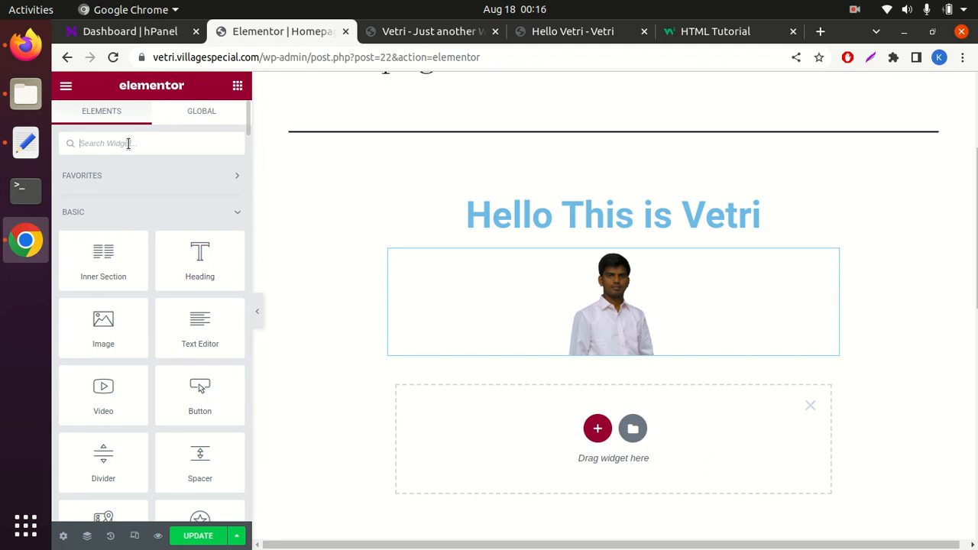
pyautogui.write('spac')
pyautogui.moveTo(127, 191); pyautogui.dragTo(616, 351)
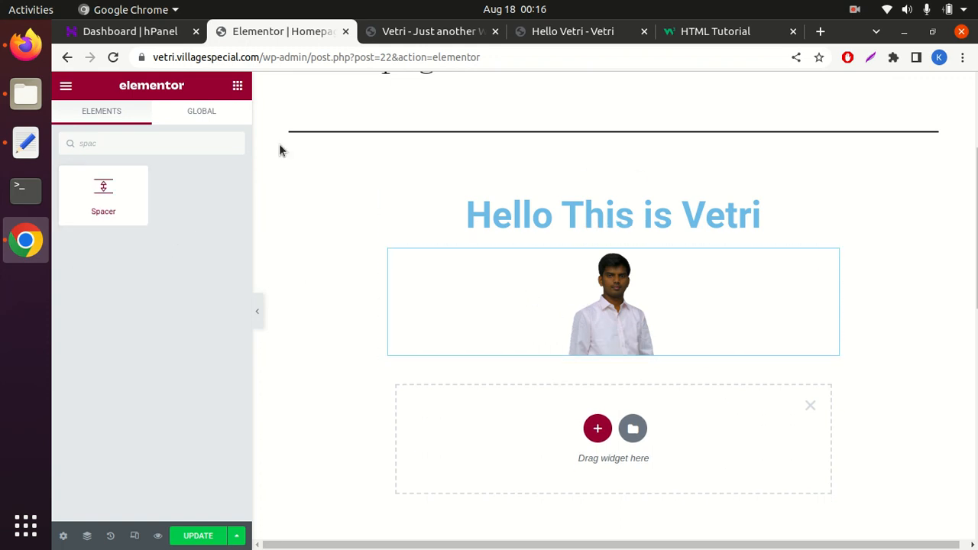
pyautogui.click(197, 535)
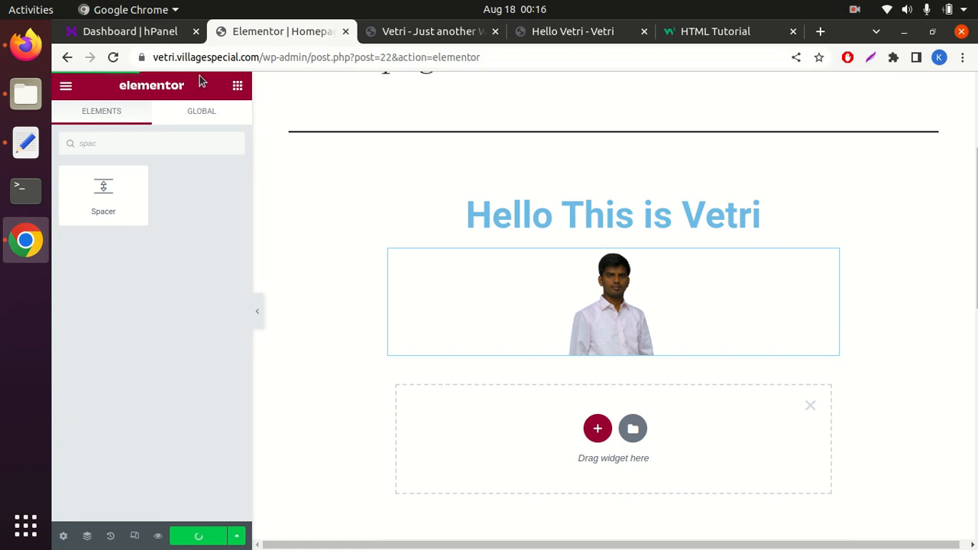
# Step: Reload the live site to check the changes, then return to the editor
pyautogui.click(398, 38)
pyautogui.click(406, 57)
pyautogui.press('Return')
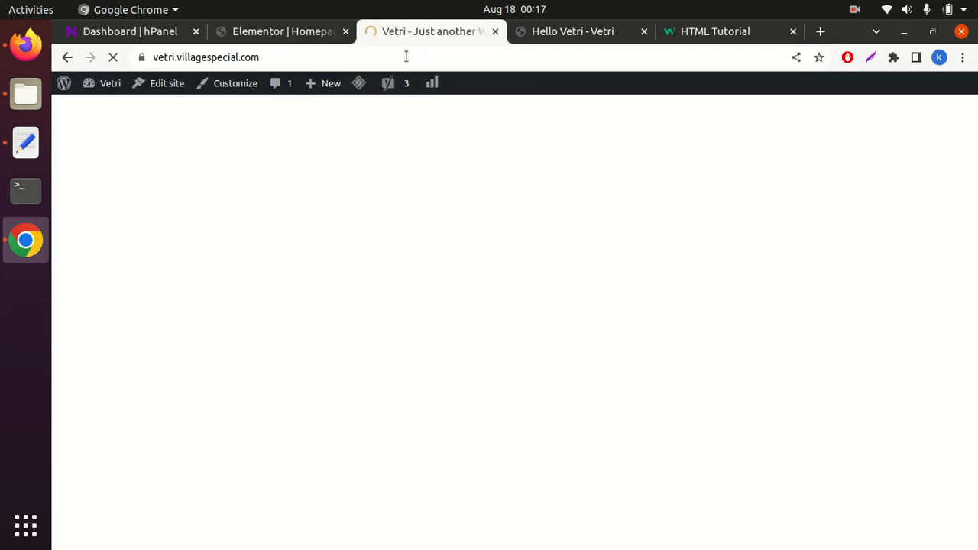
pyautogui.click(305, 30)
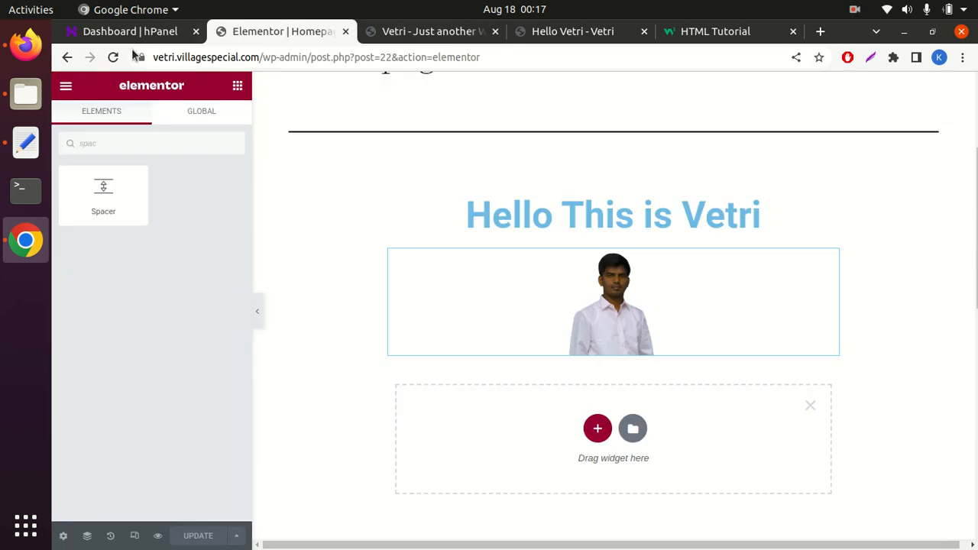
# Step: Return to the WordPress admin and open Settings > Reading
pyautogui.click(66, 57)
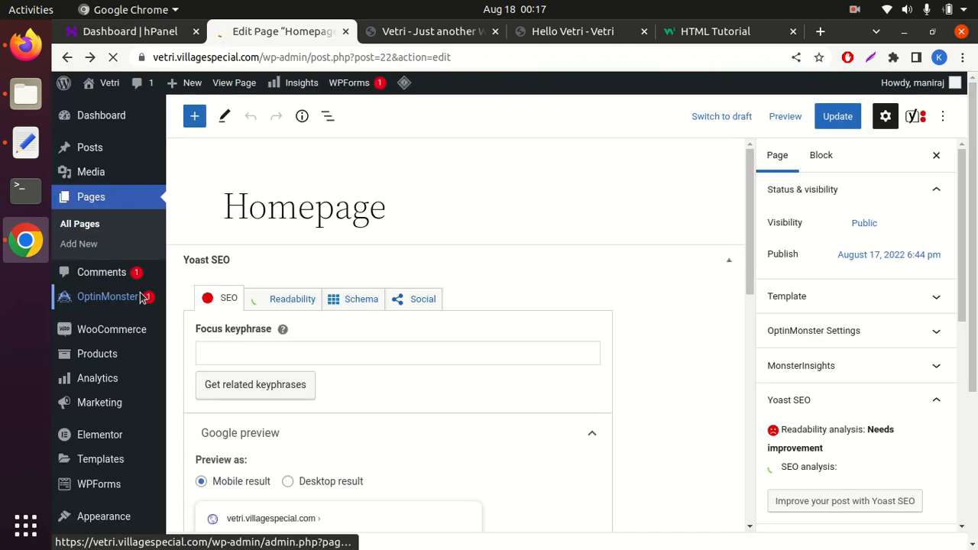
pyautogui.scroll(-3, 127, 458)
pyautogui.scroll(-2, 115, 450)
pyautogui.moveTo(99, 426)
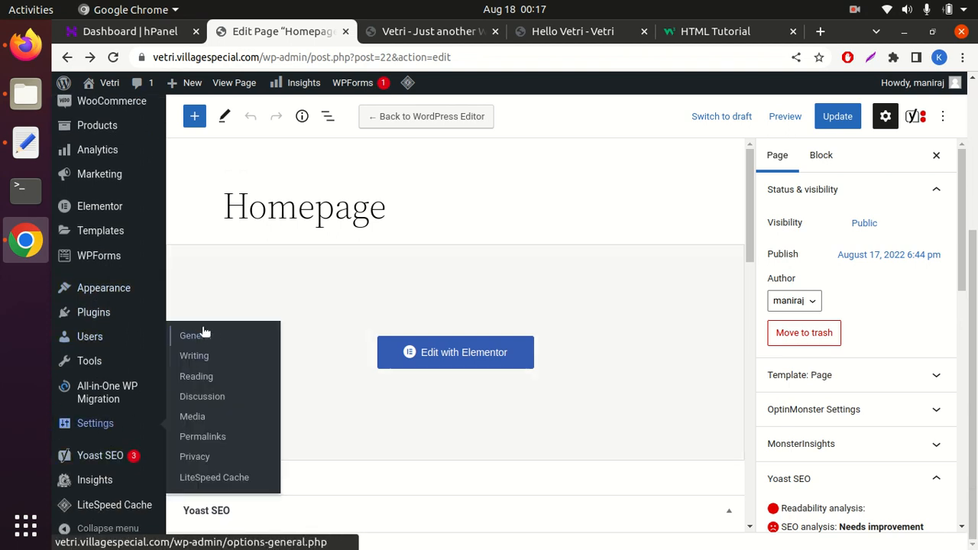
pyautogui.click(206, 356)
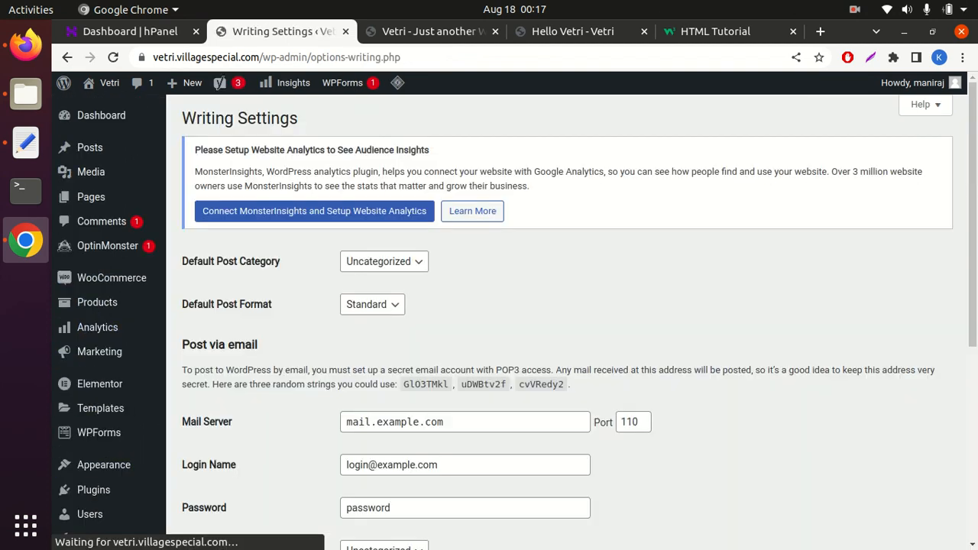
pyautogui.scroll(-3, 527, 328)
pyautogui.scroll(3, 527, 328)
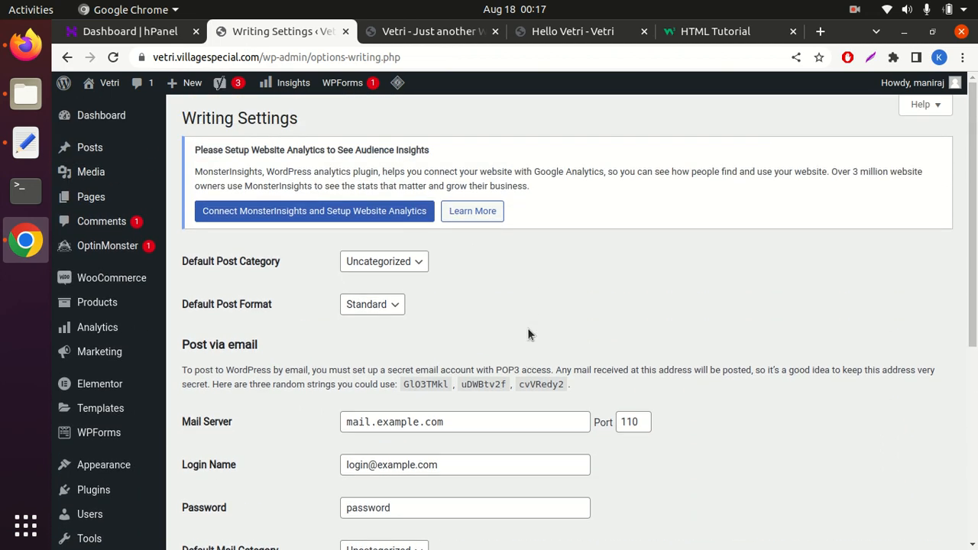
pyautogui.scroll(-5, 521, 332)
pyautogui.scroll(-2, 515, 336)
pyautogui.click(86, 321)
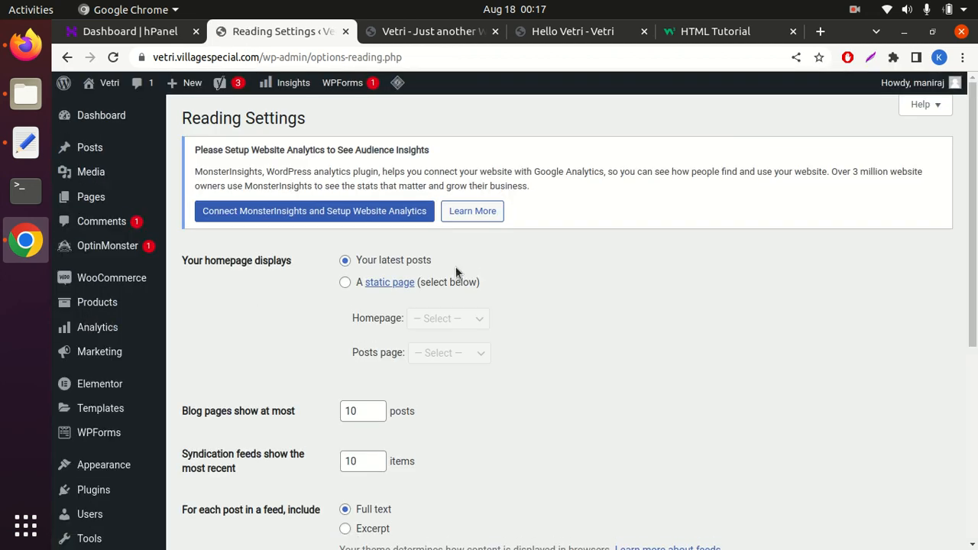
# Step: Set the front page to the static page 'Homepage' and save
pyautogui.click(345, 284)
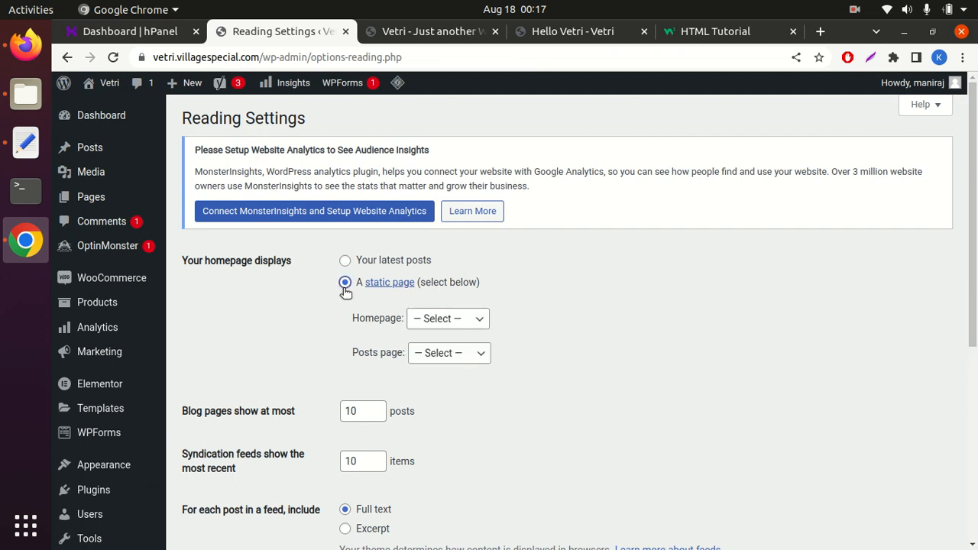
pyautogui.click(475, 324)
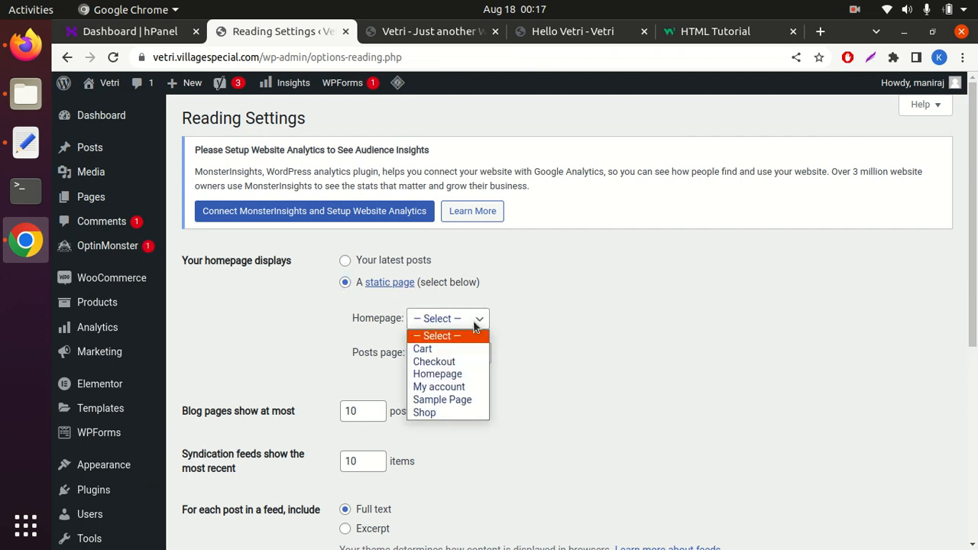
pyautogui.click(450, 375)
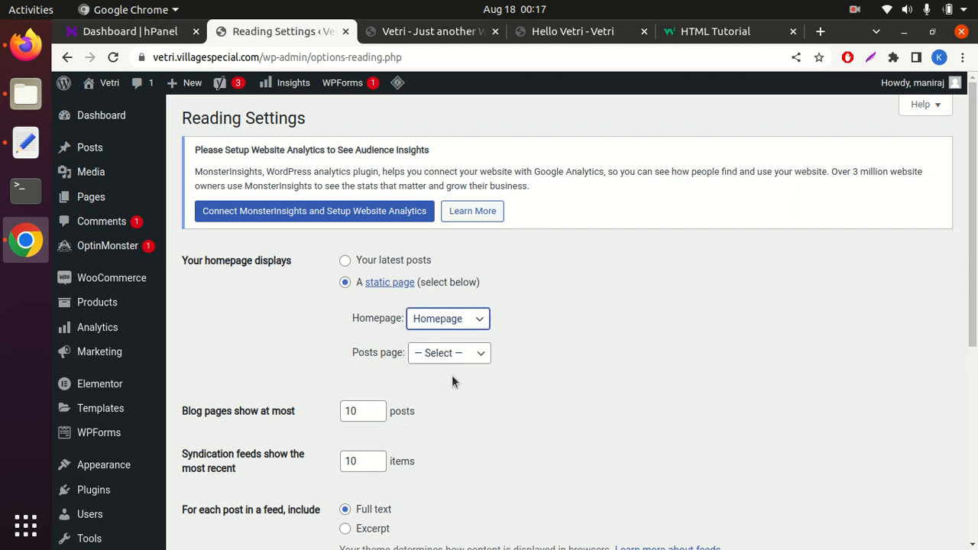
pyautogui.scroll(-5, 691, 231)
pyautogui.click(222, 306)
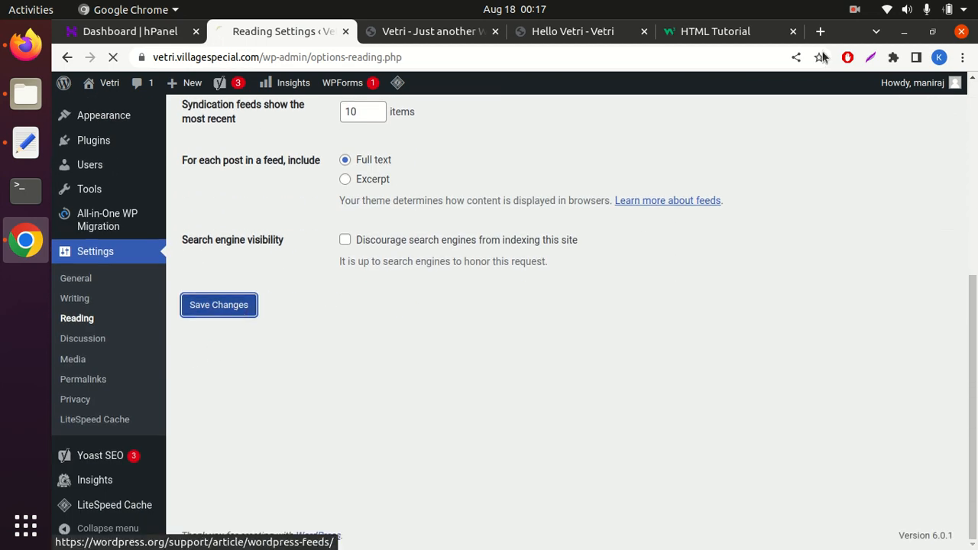
# Step: Reload the live site to verify, then save the reading settings again
pyautogui.click(430, 31)
pyautogui.click(414, 50)
pyautogui.press('Return')
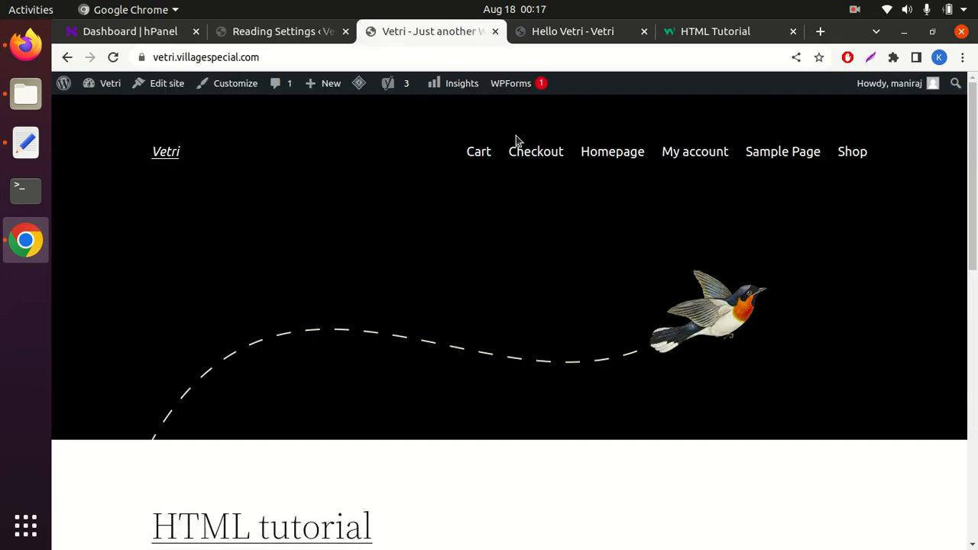
pyautogui.scroll(-4, 515, 131)
pyautogui.scroll(1, 493, 161)
pyautogui.click(252, 31)
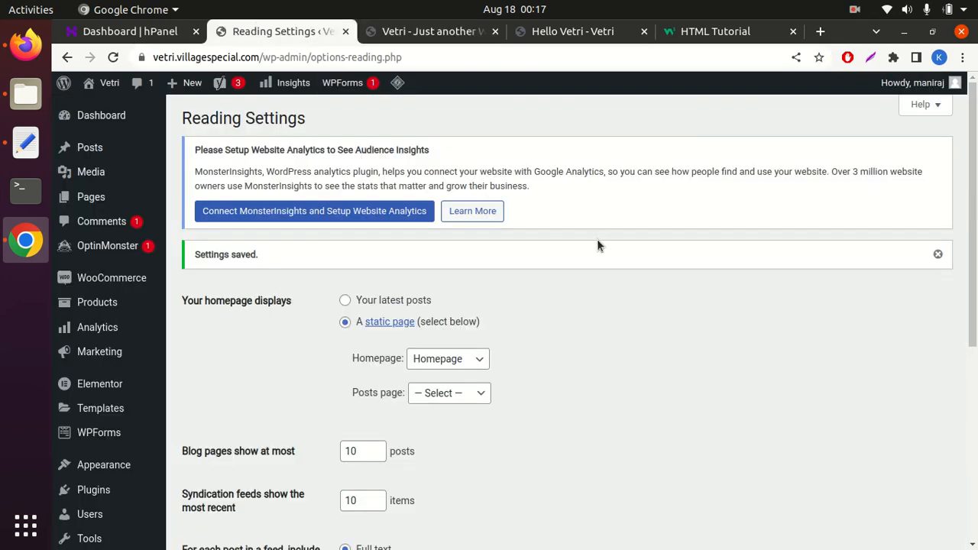
pyautogui.scroll(-5, 493, 336)
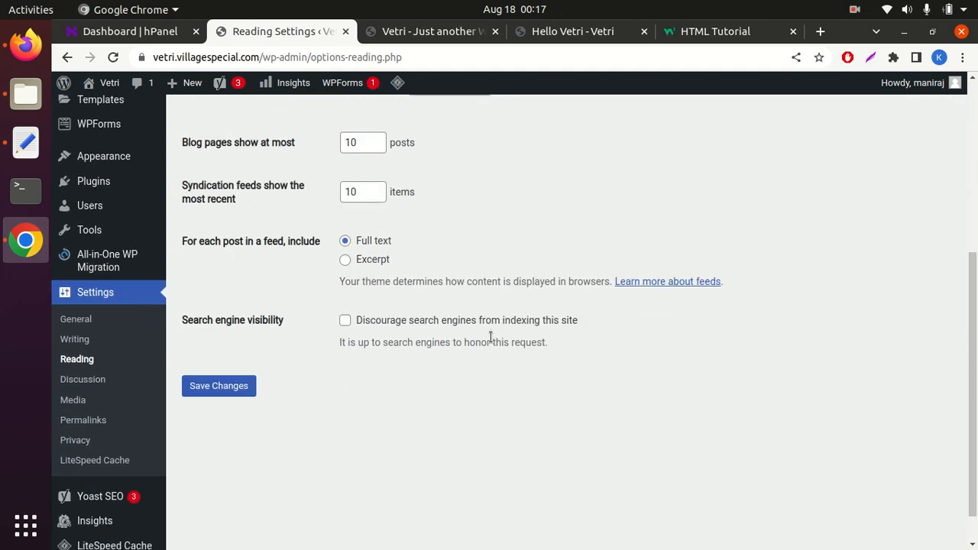
pyautogui.click(238, 344)
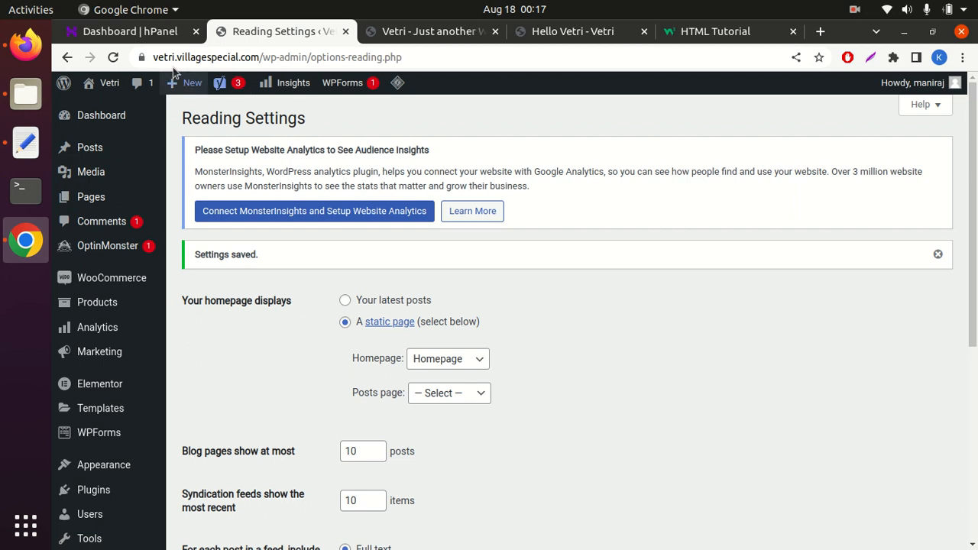
pyautogui.click(130, 31)
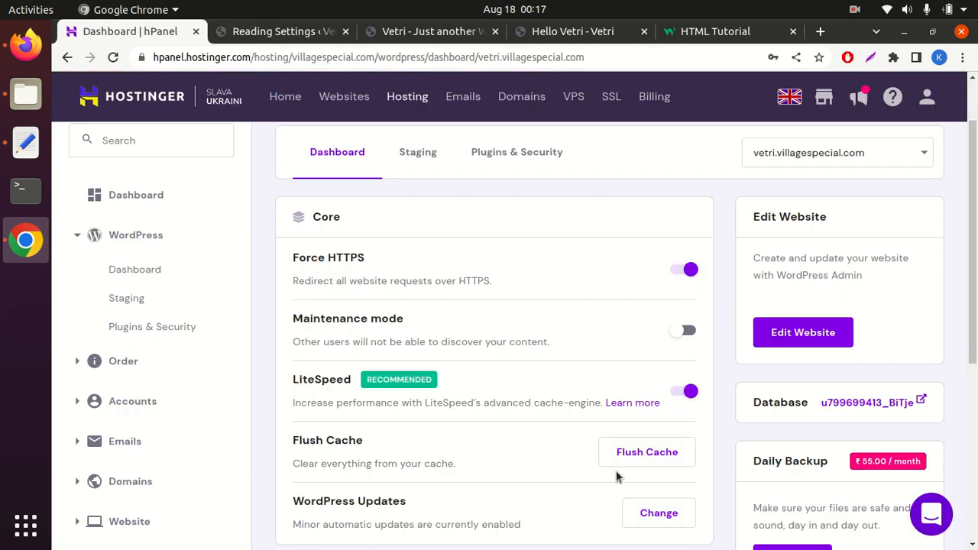
# Step: Flush the site cache for vetri.villagespecial.com in hPanel's Core section
pyautogui.click(644, 452)
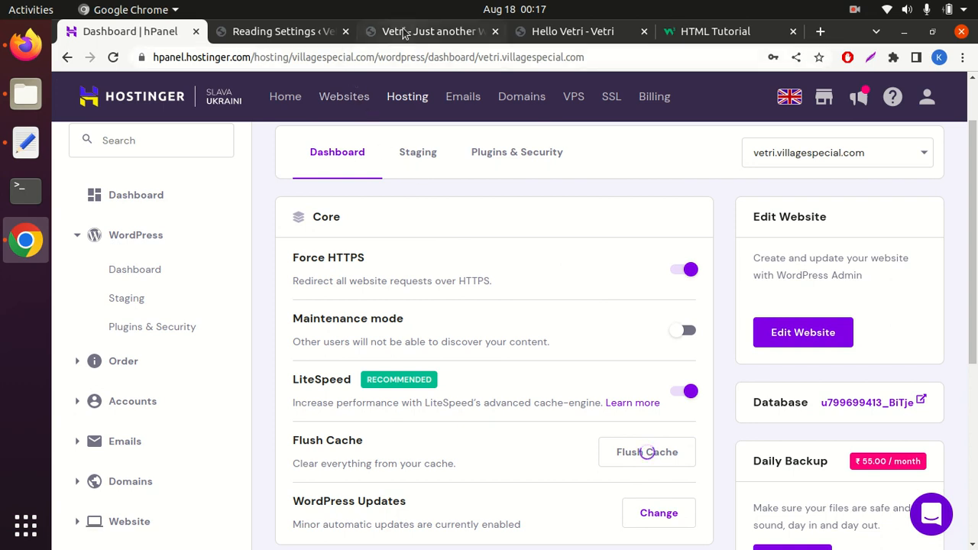
pyautogui.moveTo(404, 34)
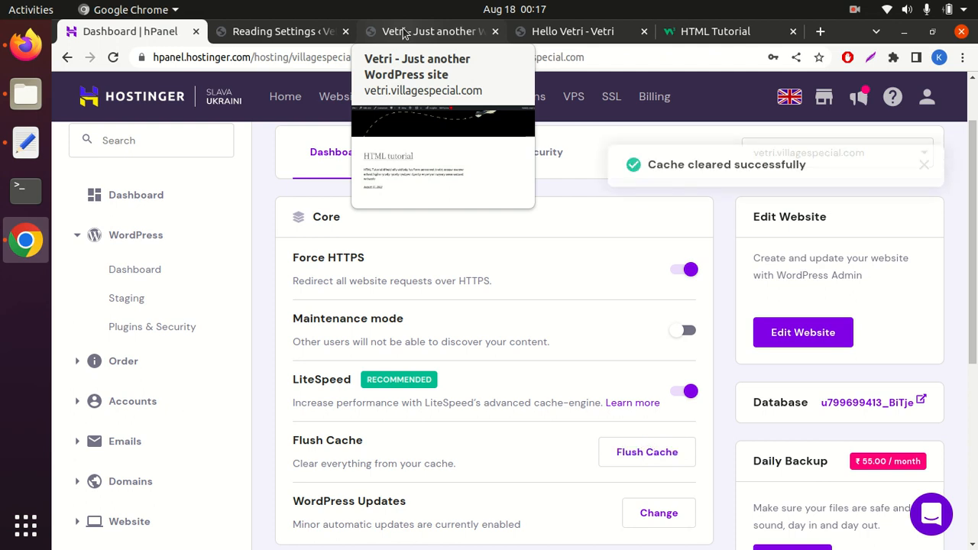
# Step: Return from the Vivo Mobile product page to the live Vetri homepage and select 'This' in the heading
pyautogui.click(413, 34)
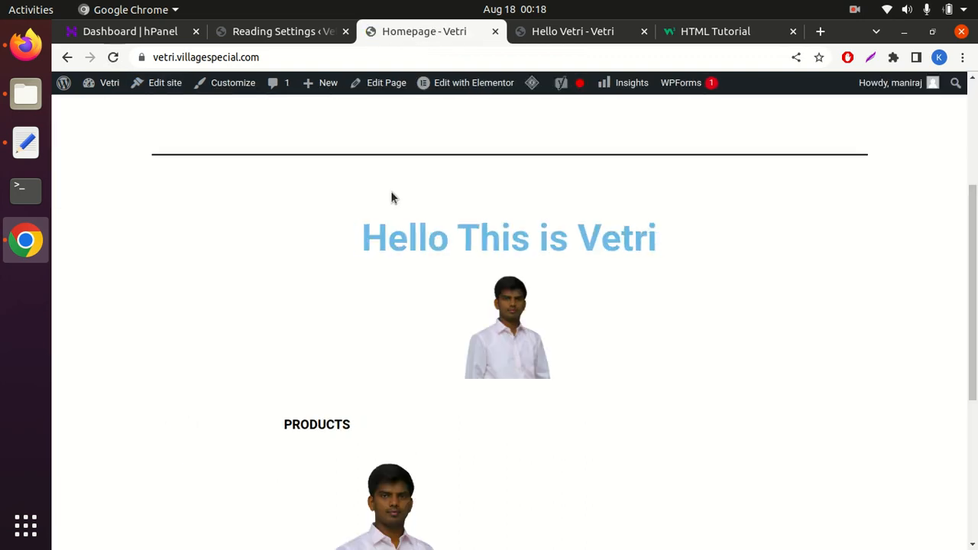
pyautogui.scroll(3, 569, 292)
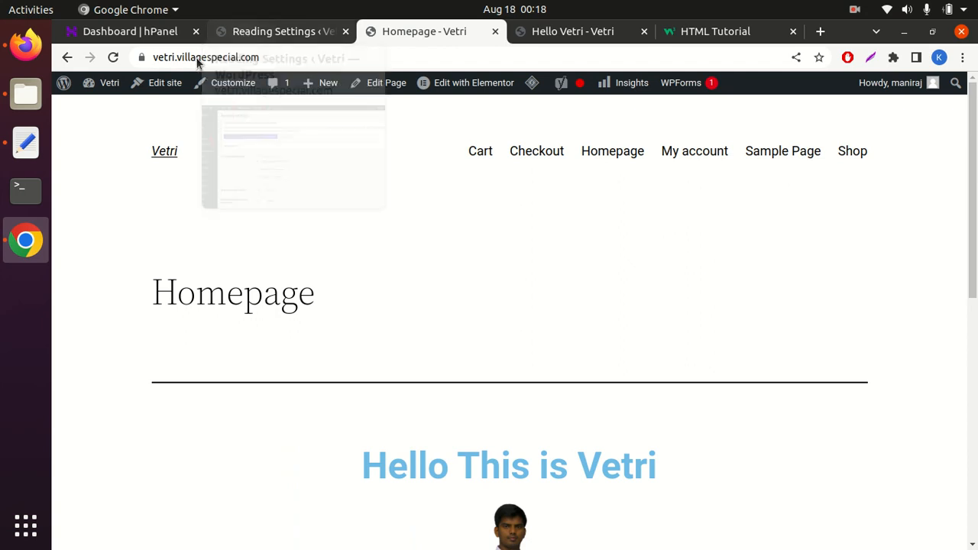
pyautogui.click(153, 33)
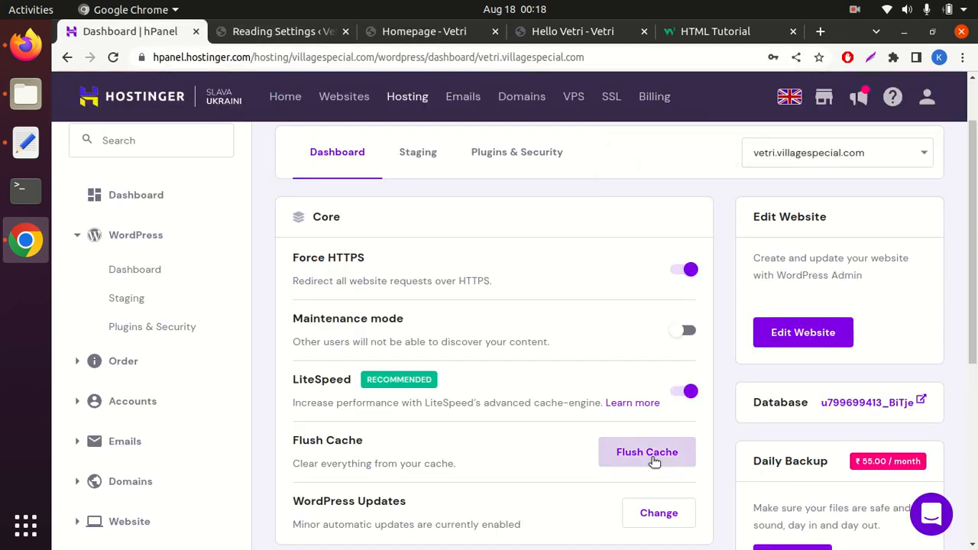
pyautogui.click(399, 35)
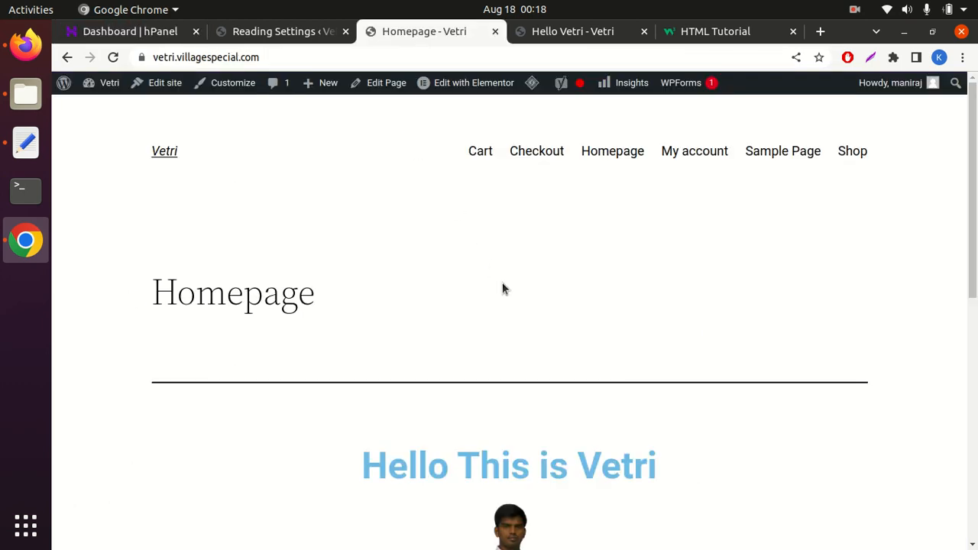
pyautogui.scroll(-6, 489, 272)
pyautogui.scroll(2, 497, 288)
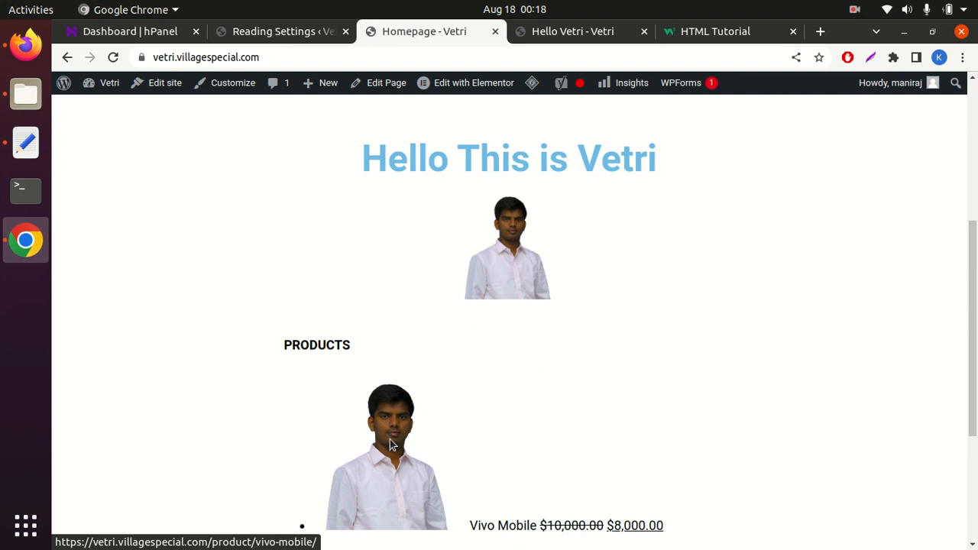
pyautogui.scroll(-4, 649, 466)
pyautogui.scroll(4, 661, 473)
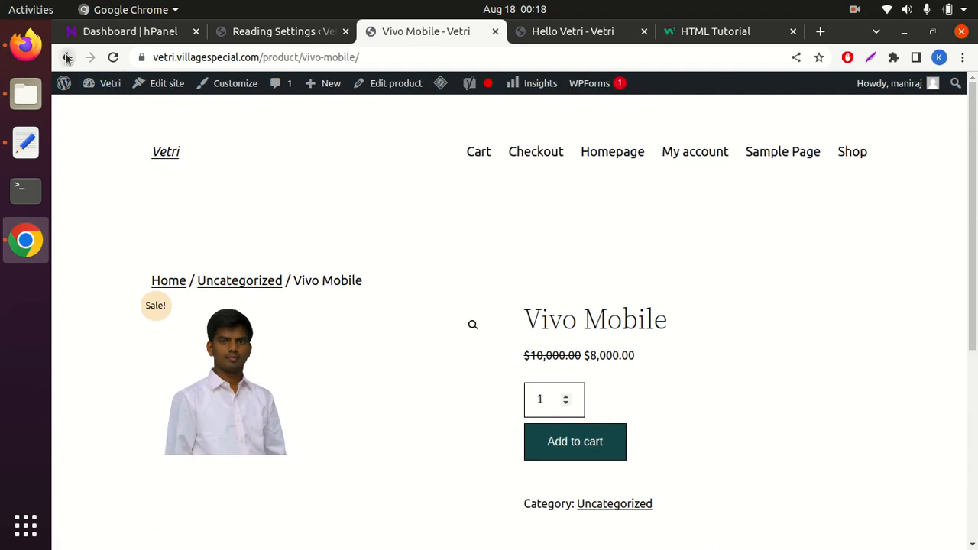
pyautogui.click(67, 57)
pyautogui.scroll(2, 527, 248)
pyautogui.doubleClick(498, 304)
pyautogui.scroll(-2, 517, 262)
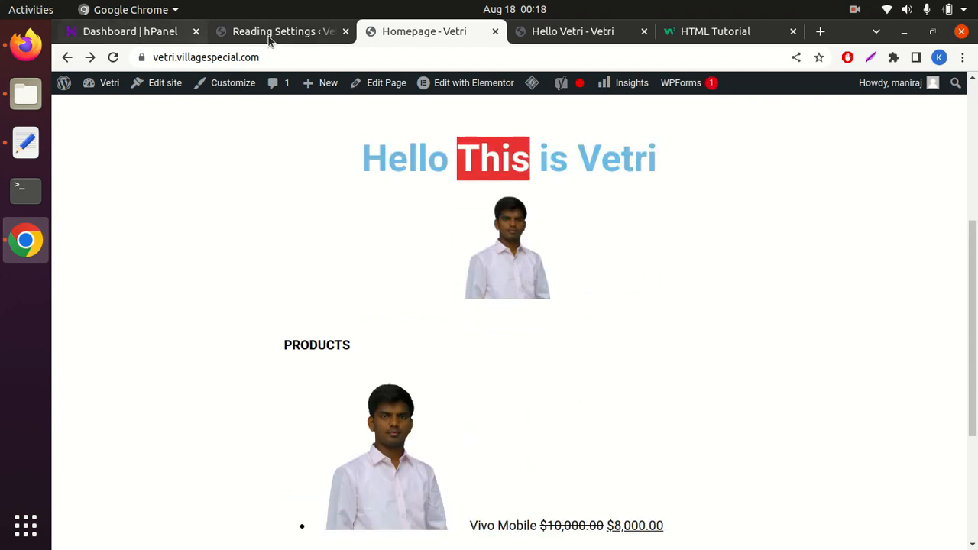
# Step: List the site's pages in the admin tab, then go back to the live homepage
pyautogui.click(296, 35)
pyautogui.click(104, 196)
pyautogui.click(413, 34)
pyautogui.scroll(3, 600, 314)
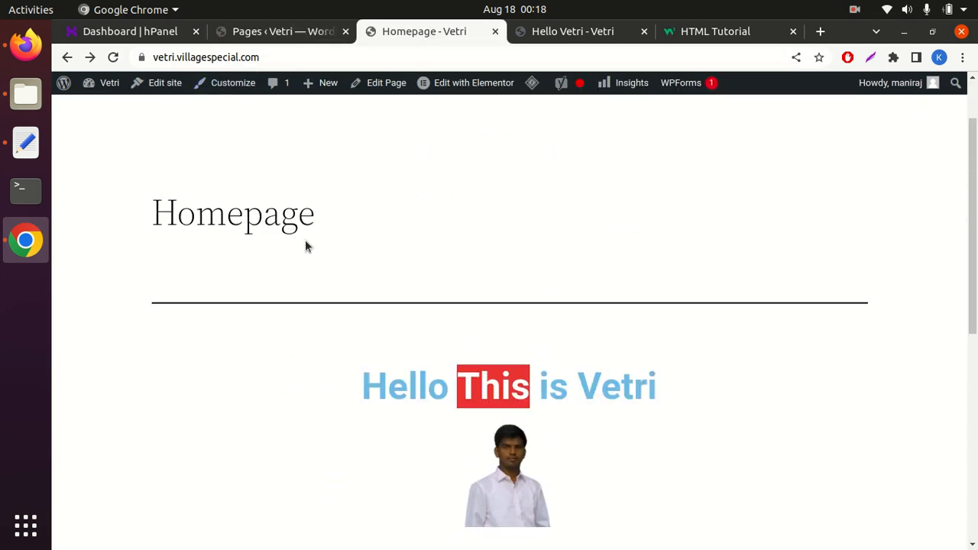
pyautogui.scroll(-6, 462, 275)
pyautogui.scroll(4, 461, 280)
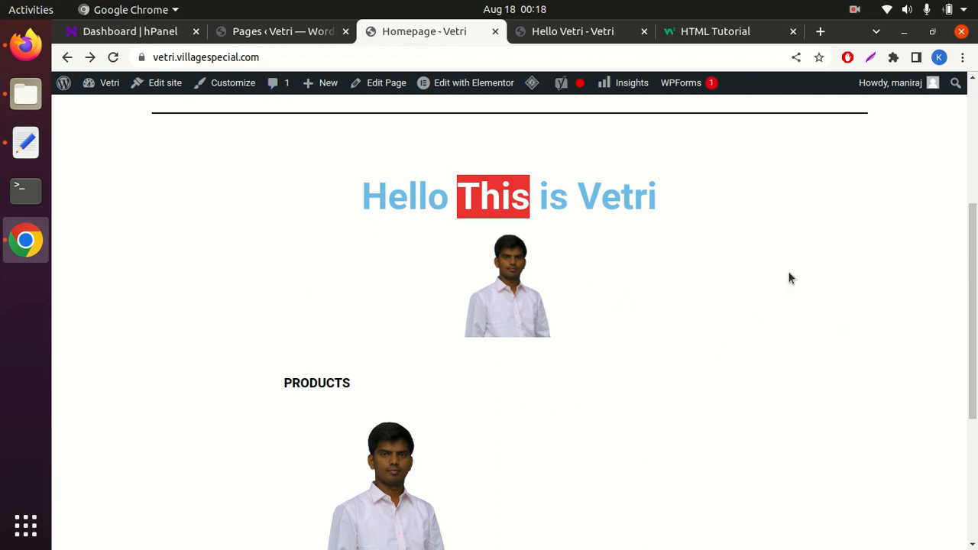
pyautogui.hotkey('alt', 'Tab')
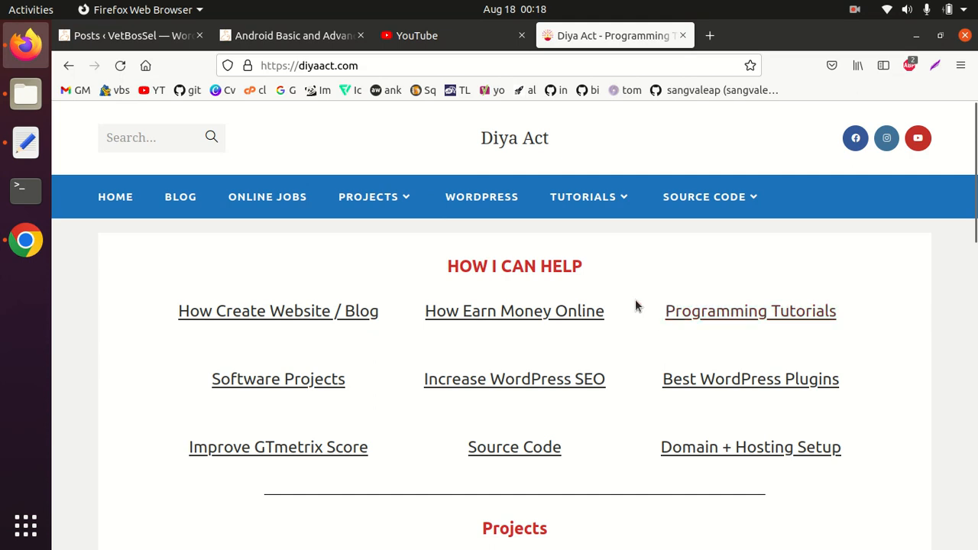
pyautogui.hotkey('alt', 'Tab')
pyautogui.click(595, 177)
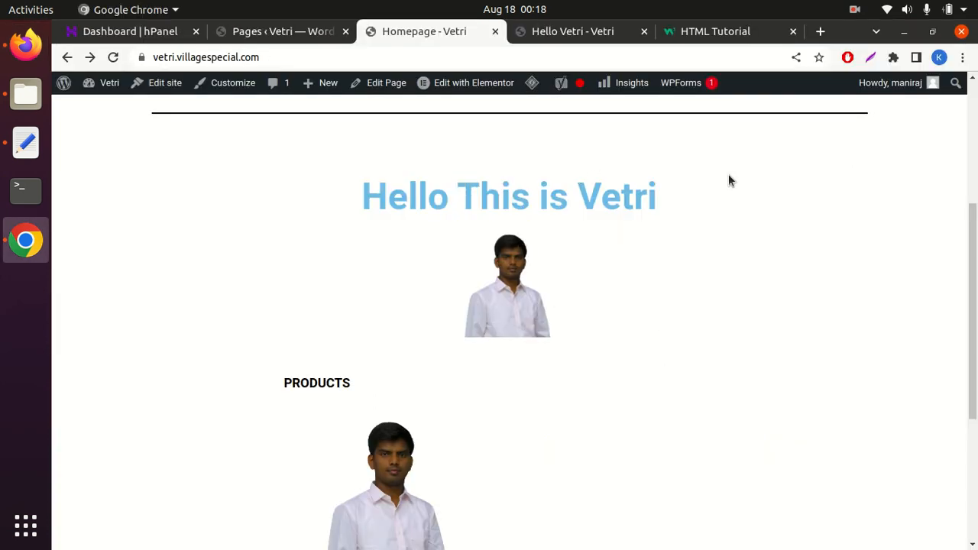
pyautogui.moveTo(592, 180); pyautogui.dragTo(361, 197)
pyautogui.hotkey('alt', 'Tab')
pyautogui.moveTo(582, 266); pyautogui.dragTo(431, 273)
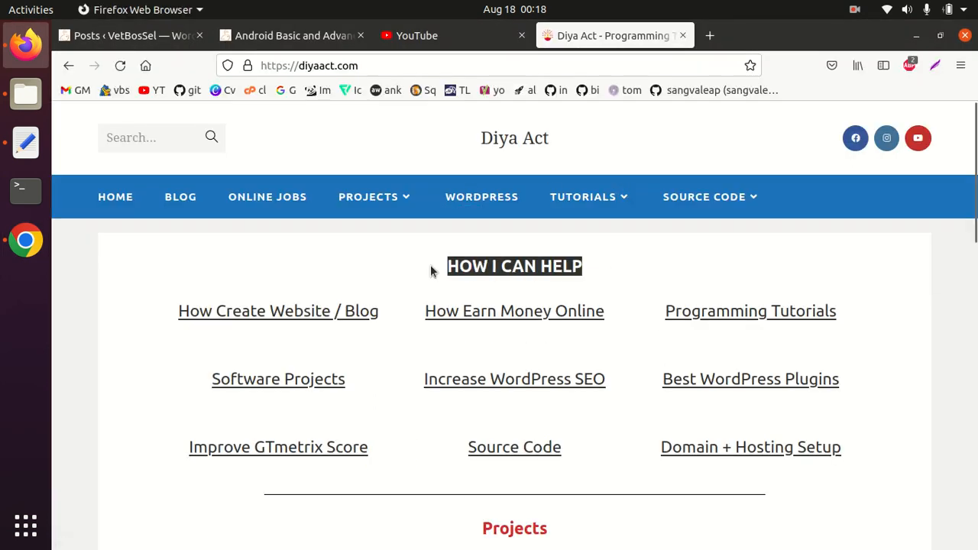
pyautogui.hotkey('alt', 'Tab')
pyautogui.scroll(5, 549, 236)
pyautogui.hotkey('alt', 'Tab')
pyautogui.hotkey('alt', 'Tab')
pyautogui.hotkey('alt', 'Tab')
pyautogui.moveTo(713, 213)
pyautogui.click(508, 8)
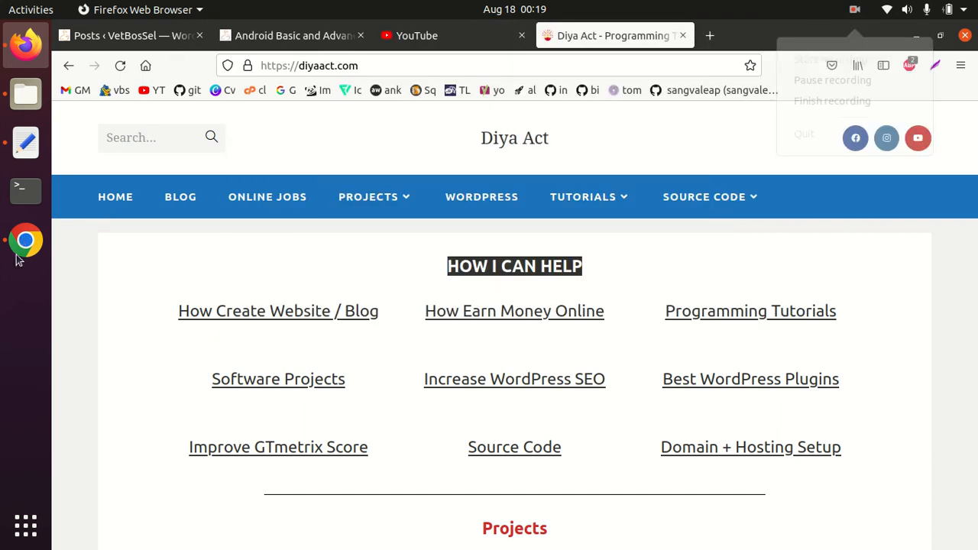
pyautogui.click(23, 243)
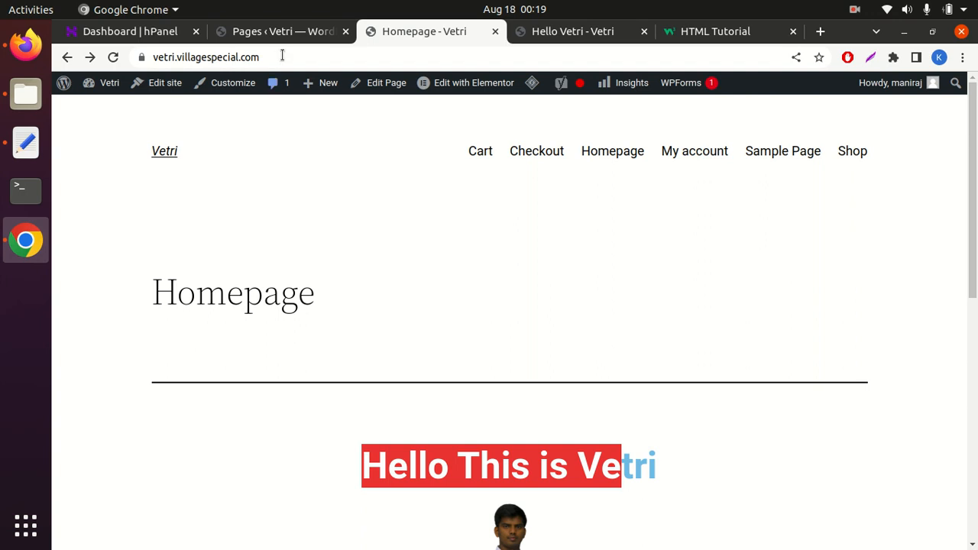
# Step: From the admin Pages list, open the Homepage with Edit with Elementor
pyautogui.click(286, 31)
pyautogui.scroll(-5, 382, 344)
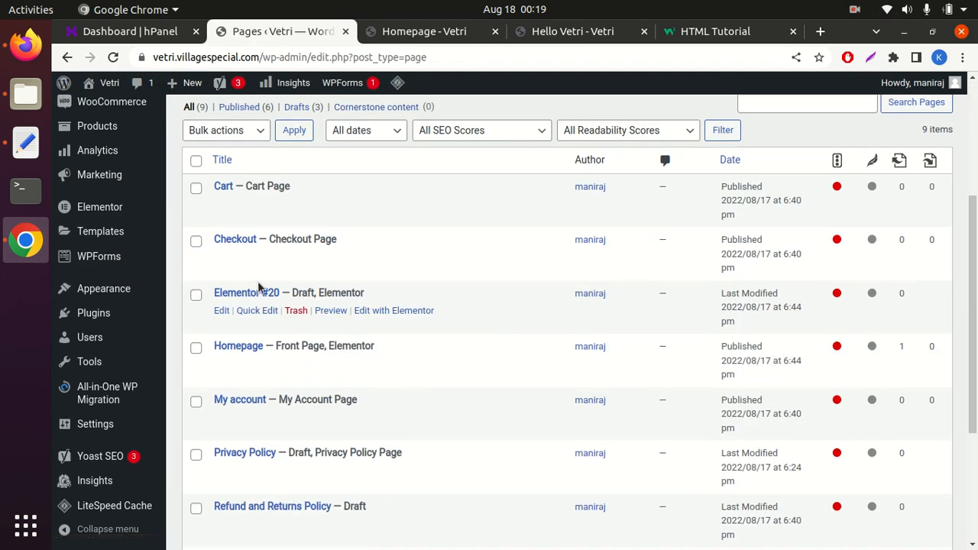
pyautogui.scroll(-3, 252, 343)
pyautogui.scroll(-3, 252, 459)
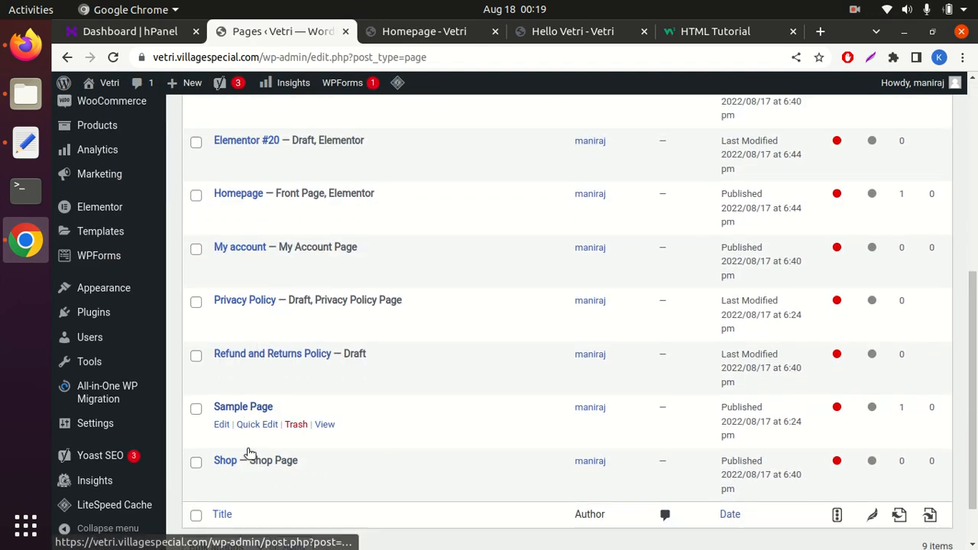
pyautogui.scroll(2, 256, 428)
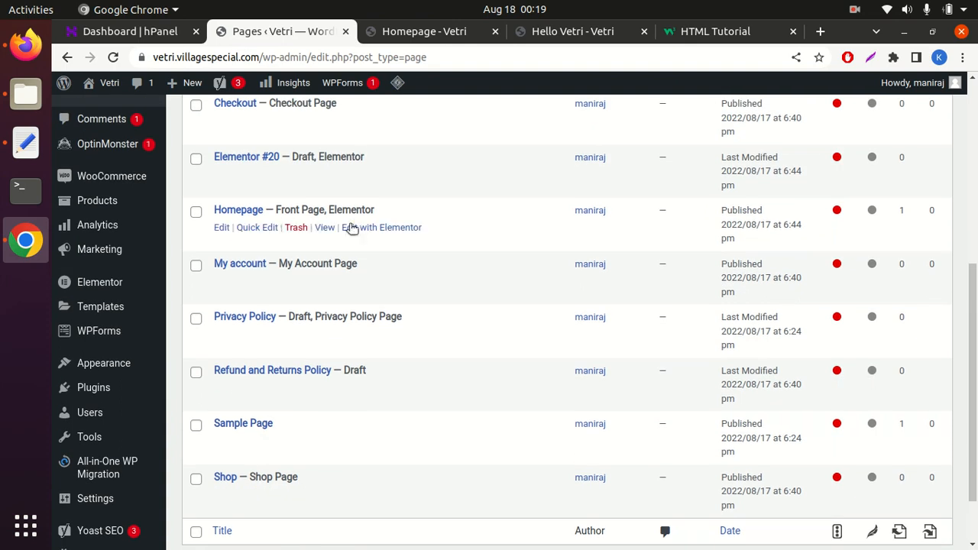
pyautogui.click(392, 227)
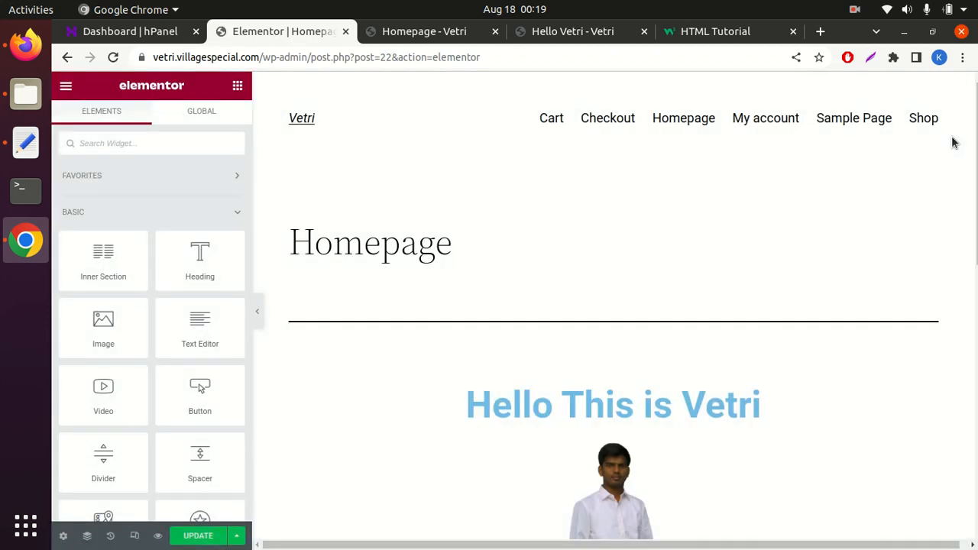
pyautogui.scroll(-2, 161, 398)
pyautogui.scroll(-5, 646, 452)
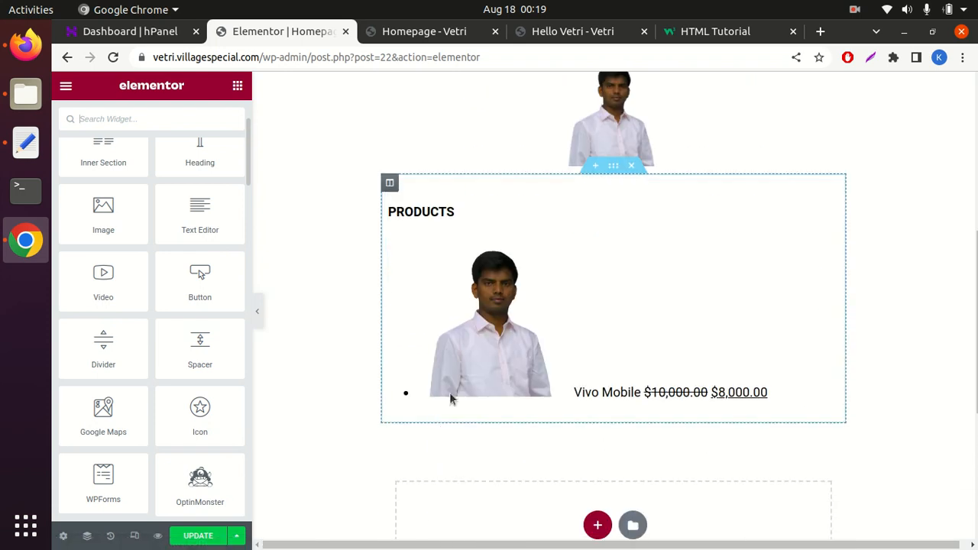
# Step: Set the Products widget's Number of products to show to 3 and update the Homepage
pyautogui.click(466, 341)
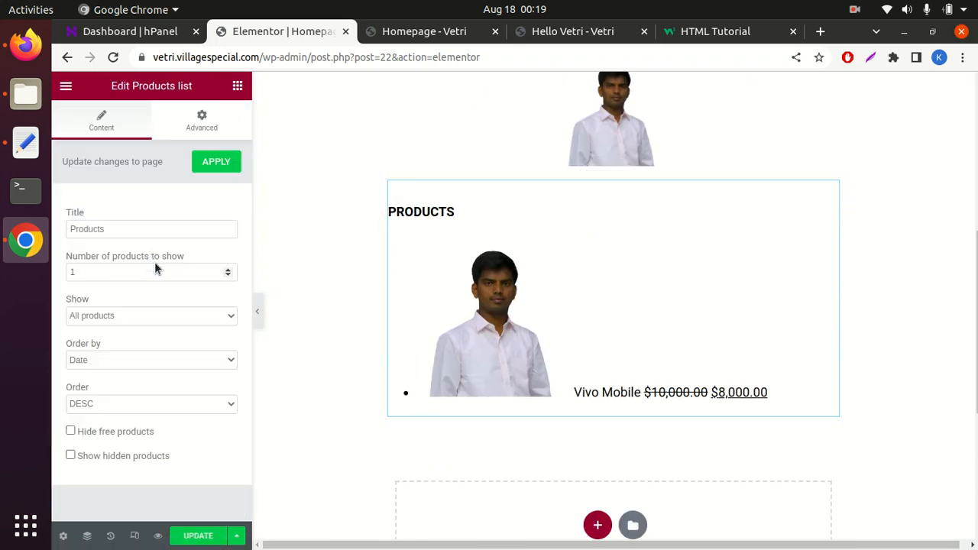
pyautogui.click(227, 271)
pyautogui.click(227, 272)
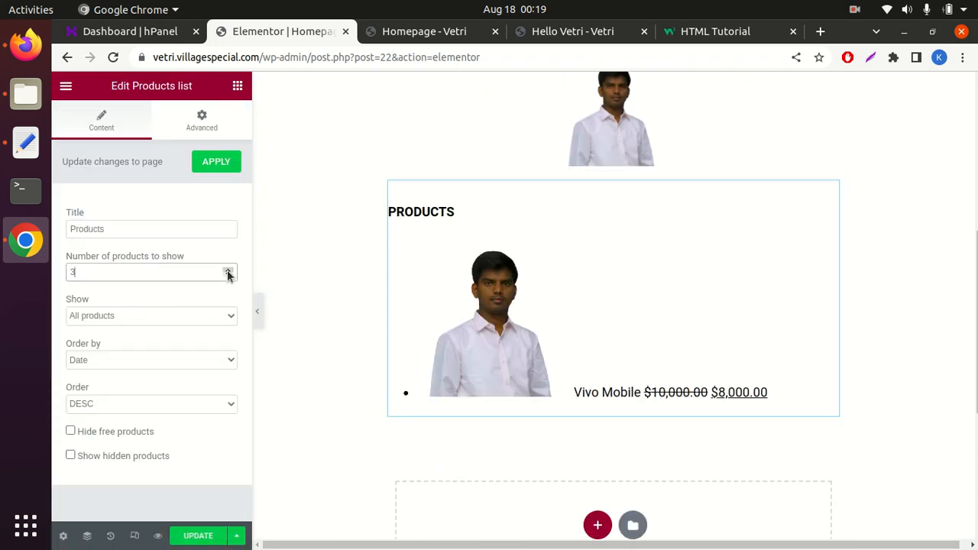
pyautogui.click(186, 529)
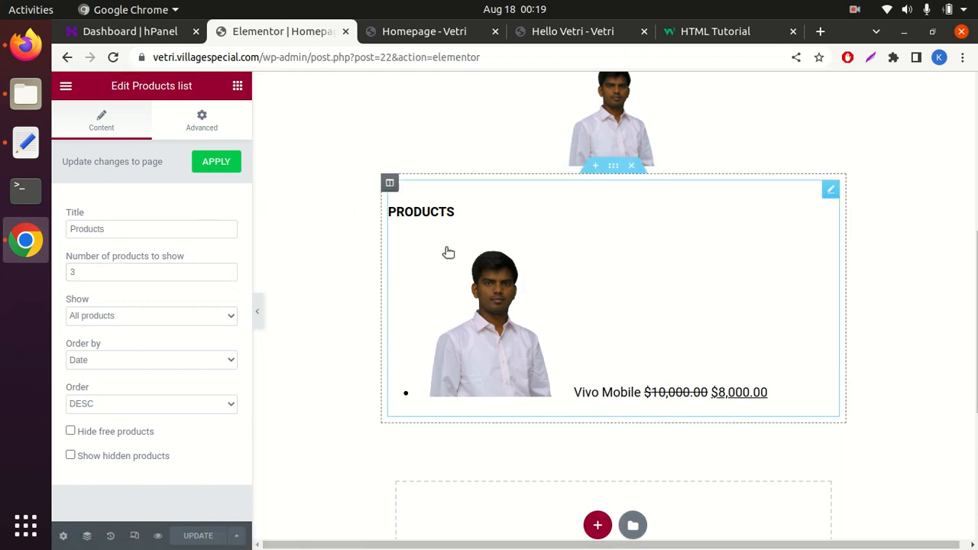
pyautogui.click(238, 86)
pyautogui.scroll(2, 537, 212)
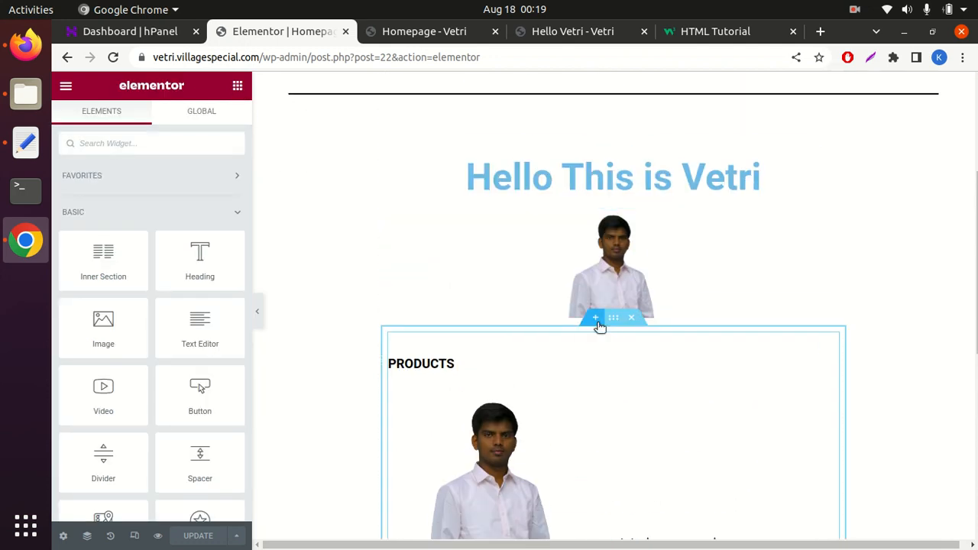
# Step: Add a new section above PRODUCTS with a Heading reading 'Hello This is Ram'
pyautogui.click(596, 319)
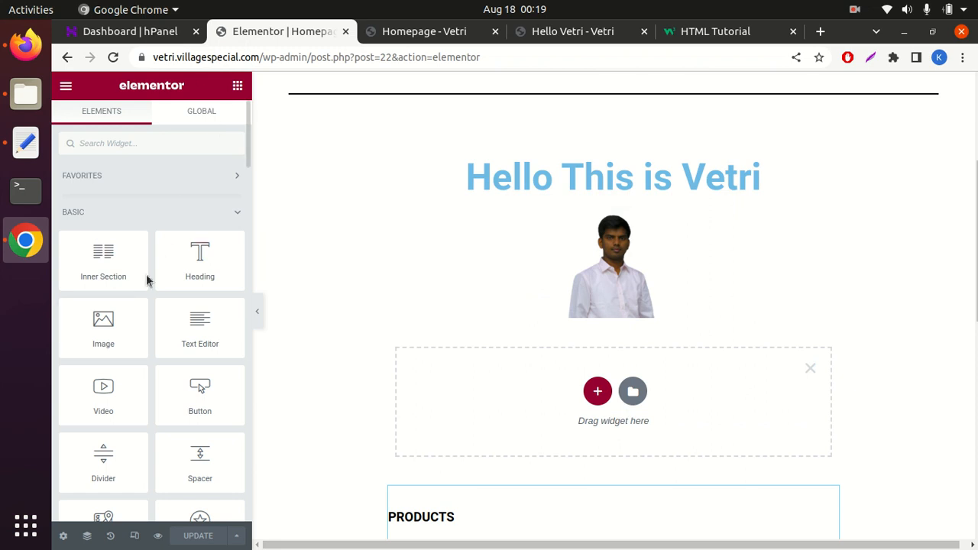
pyautogui.moveTo(229, 260); pyautogui.dragTo(604, 404)
pyautogui.hotkey('ctrl', 'a')
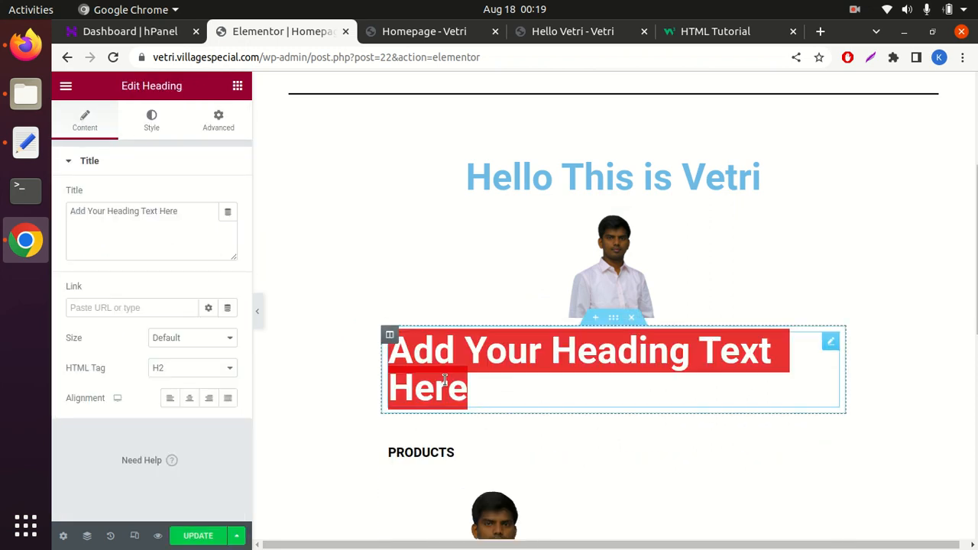
pyautogui.write('Hell')
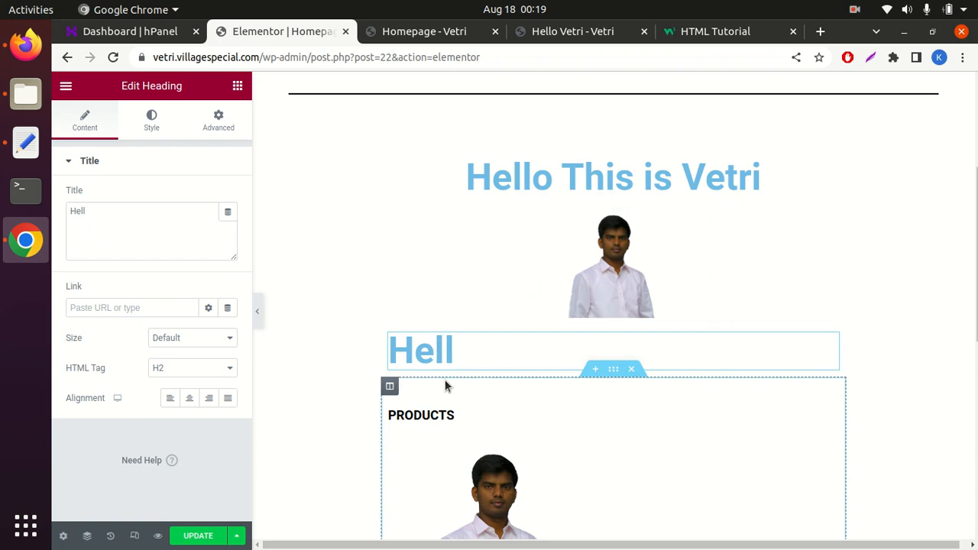
pyautogui.write('o This')
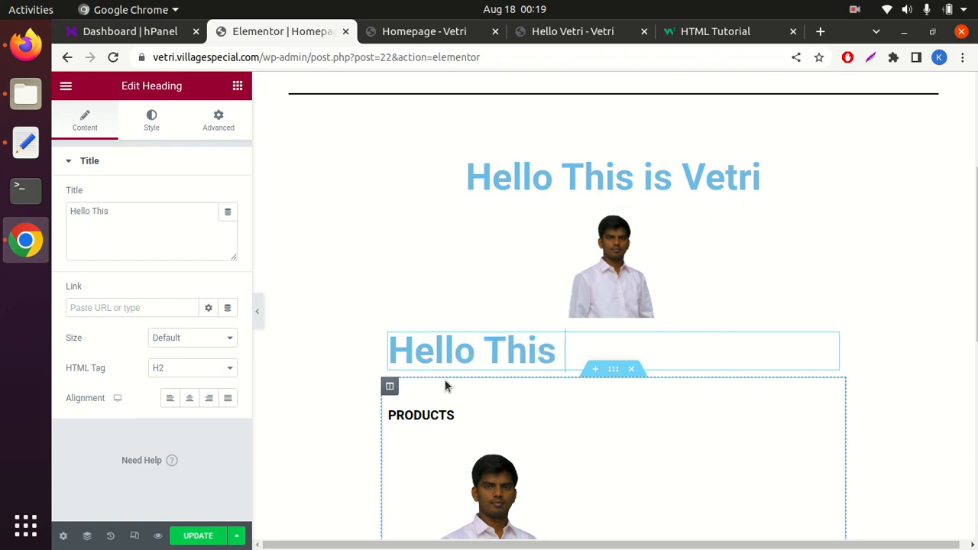
pyautogui.write(' is Ram')
pyautogui.press('Return')
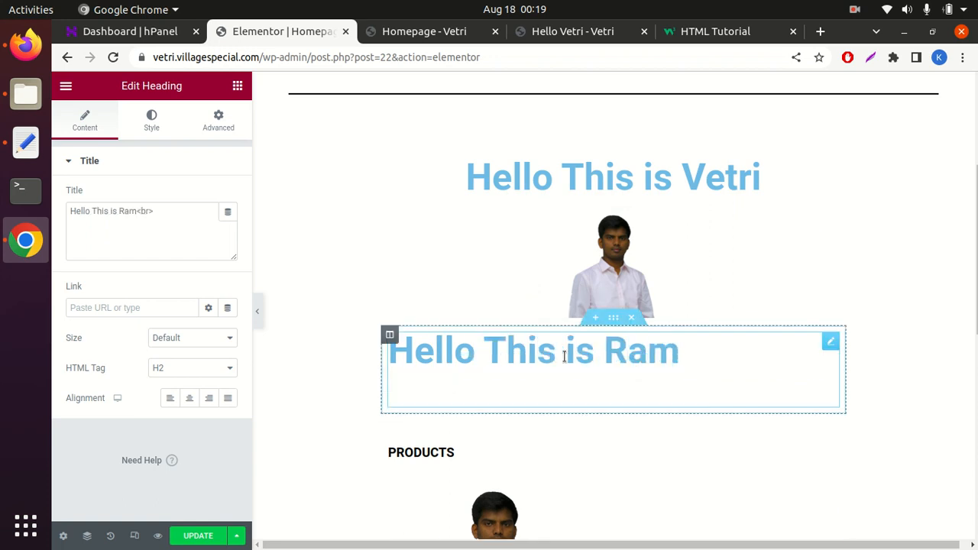
pyautogui.press('BackSpace')
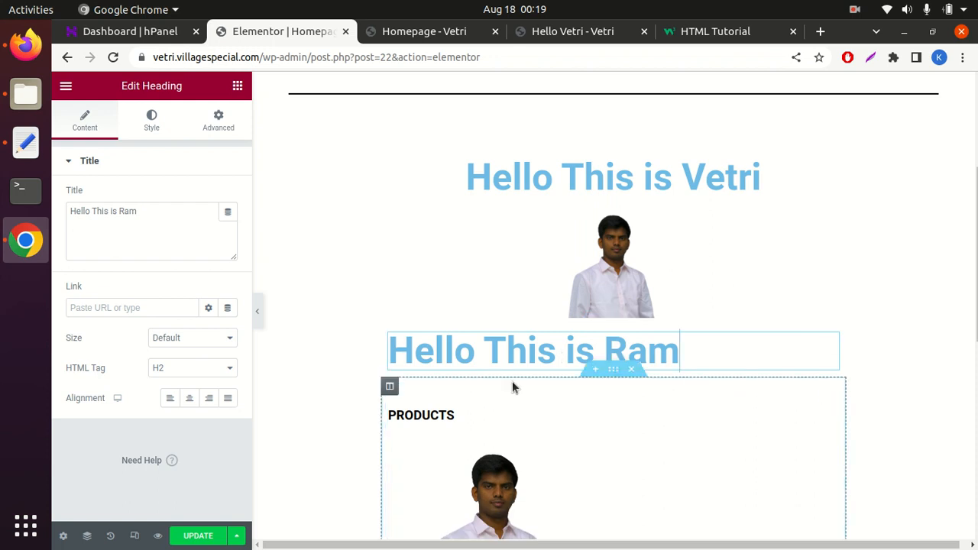
# Step: Add an empty section below the heading and place an Image widget in it
pyautogui.click(595, 374)
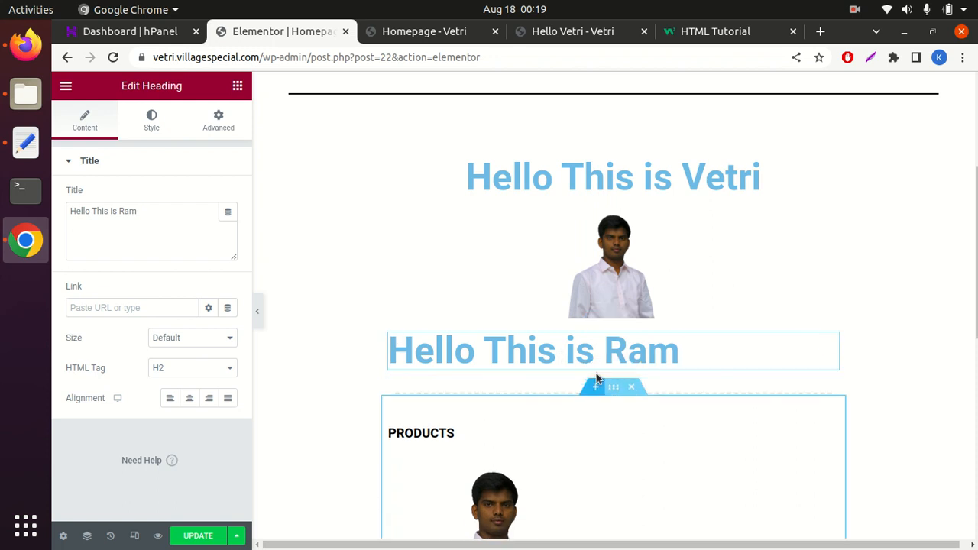
pyautogui.click(237, 85)
pyautogui.moveTo(99, 330); pyautogui.dragTo(482, 485)
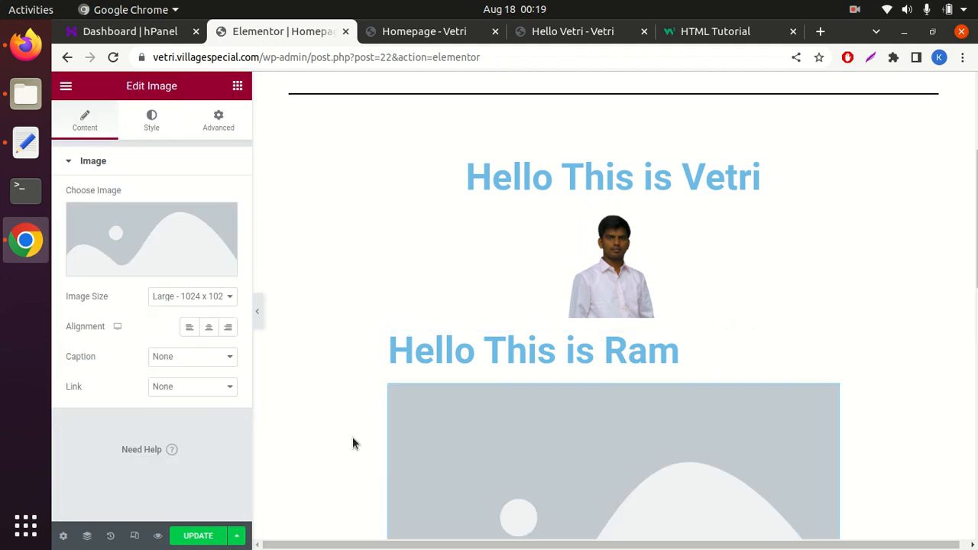
# Step: Fill the image widget with vetrivel.png at Thumbnail size
pyautogui.click(132, 271)
pyautogui.click(376, 238)
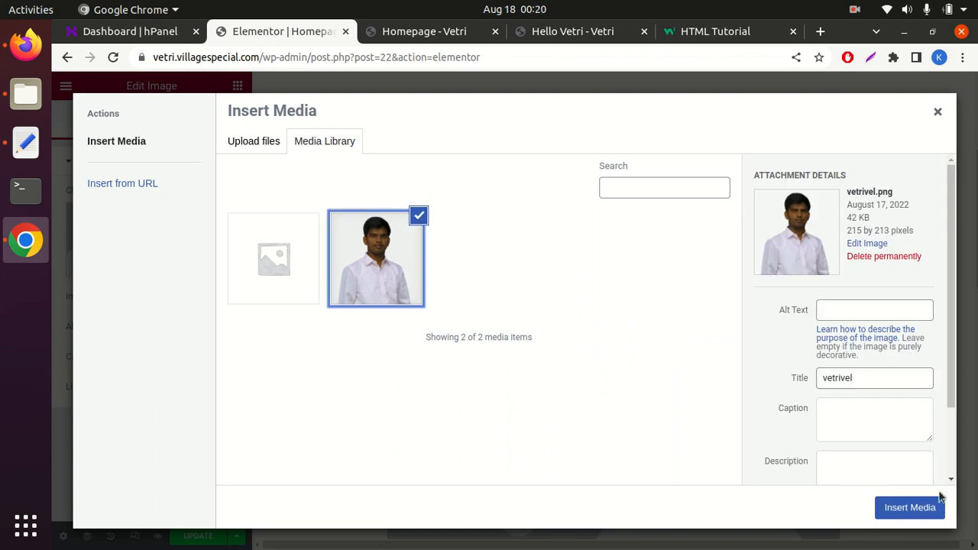
pyautogui.click(935, 506)
pyautogui.click(210, 298)
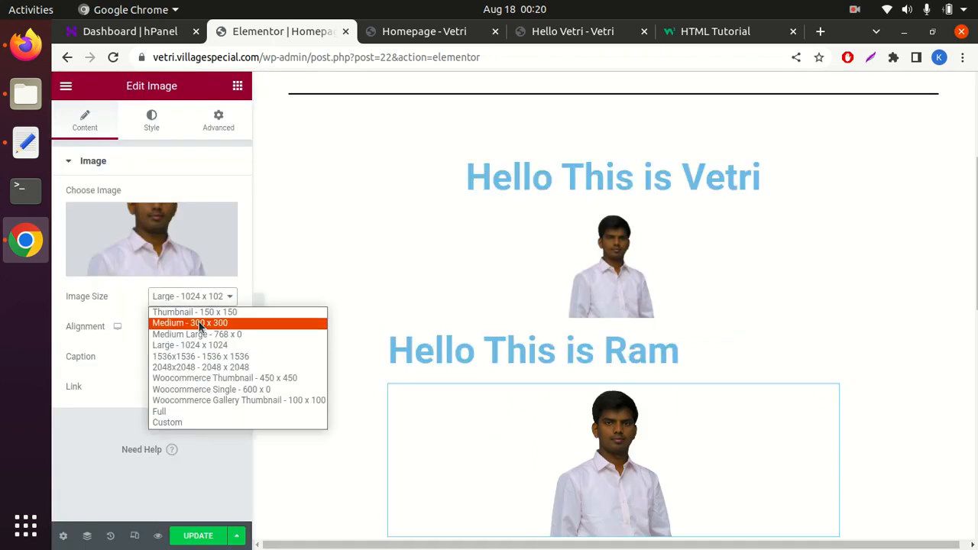
pyautogui.click(198, 314)
pyautogui.scroll(-2, 351, 401)
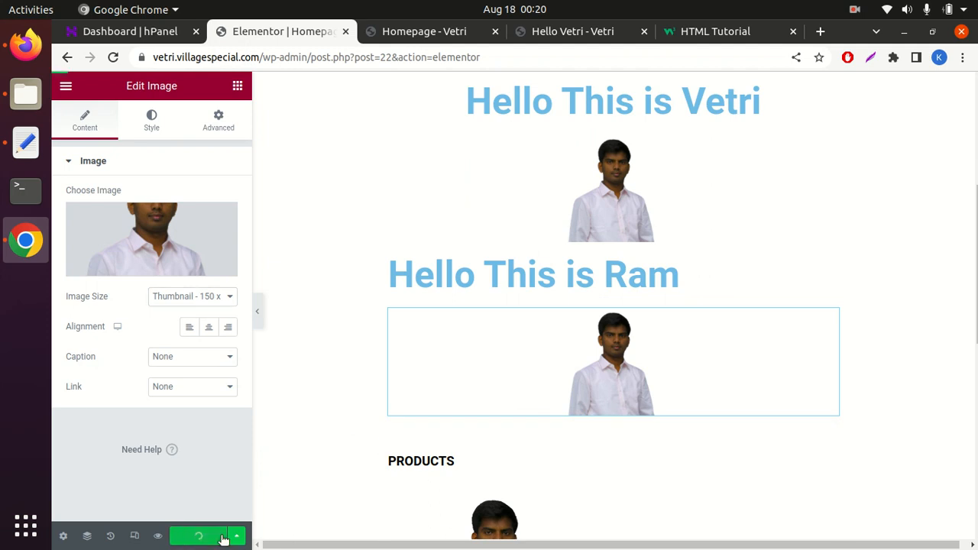
pyautogui.click(67, 58)
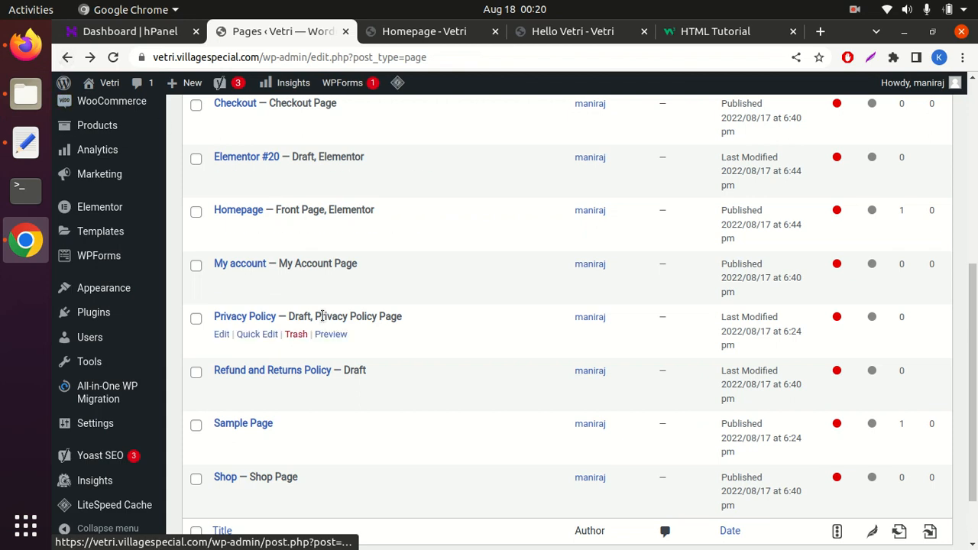
# Step: Start a new product and enter its title (typed 'Appple')
pyautogui.moveTo(61, 385)
pyautogui.moveTo(129, 369)
pyautogui.scroll(1, 88, 404)
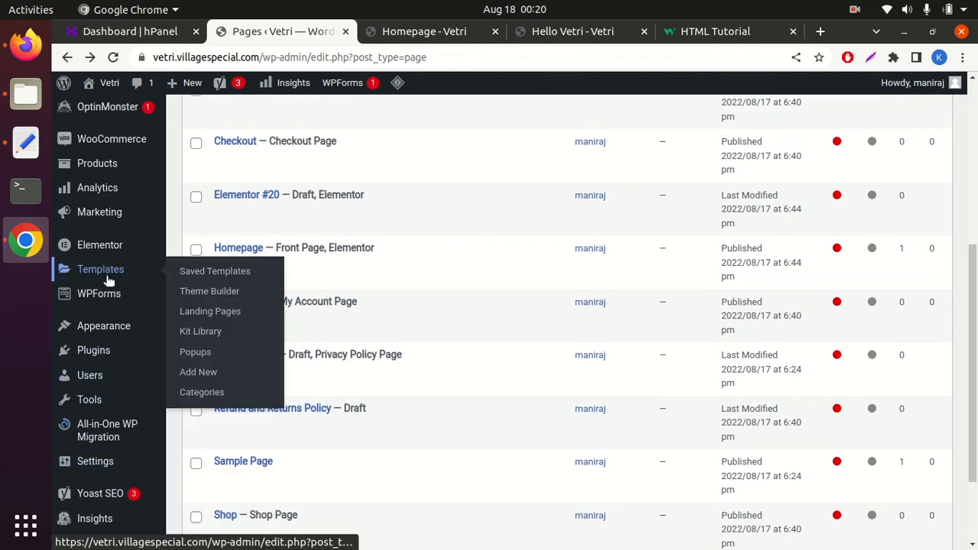
pyautogui.scroll(2, 109, 306)
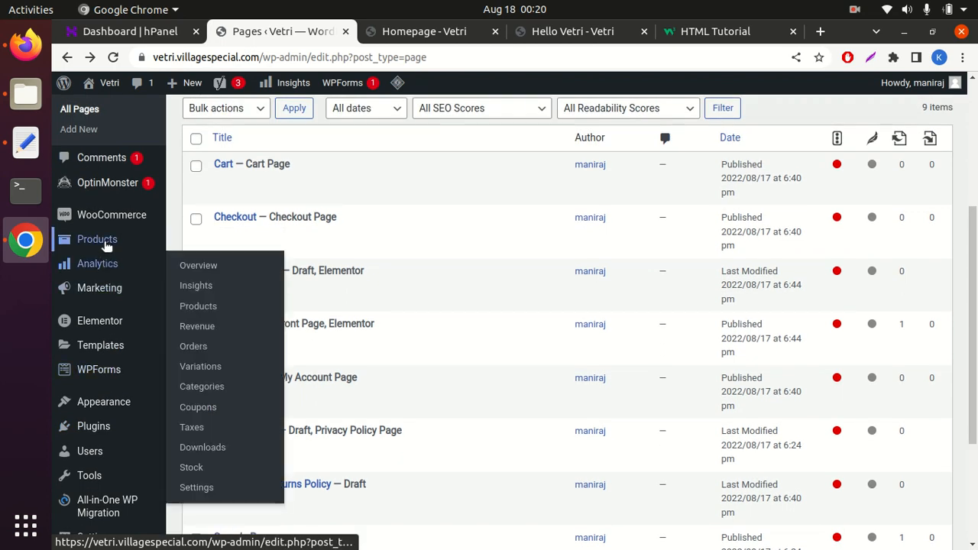
pyautogui.click(208, 262)
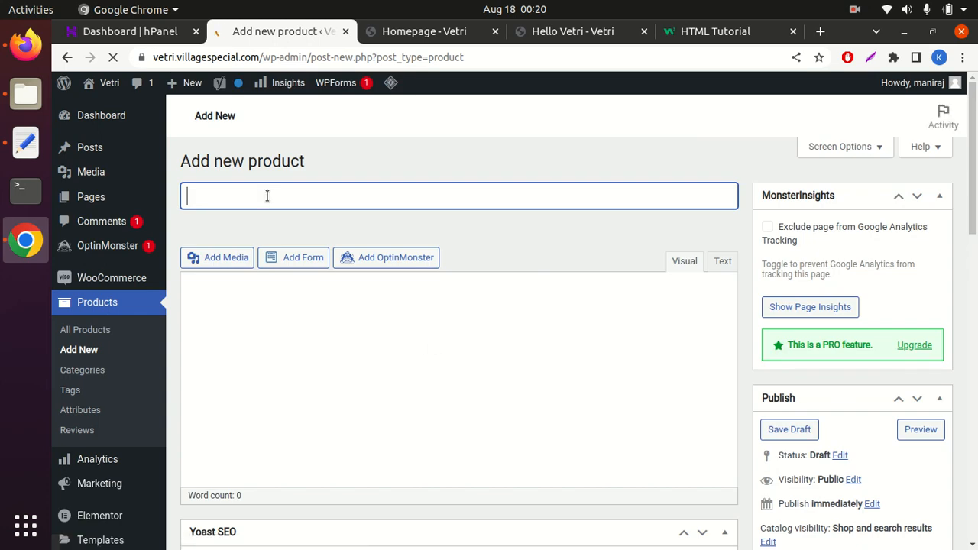
pyautogui.write('Appple Phone')
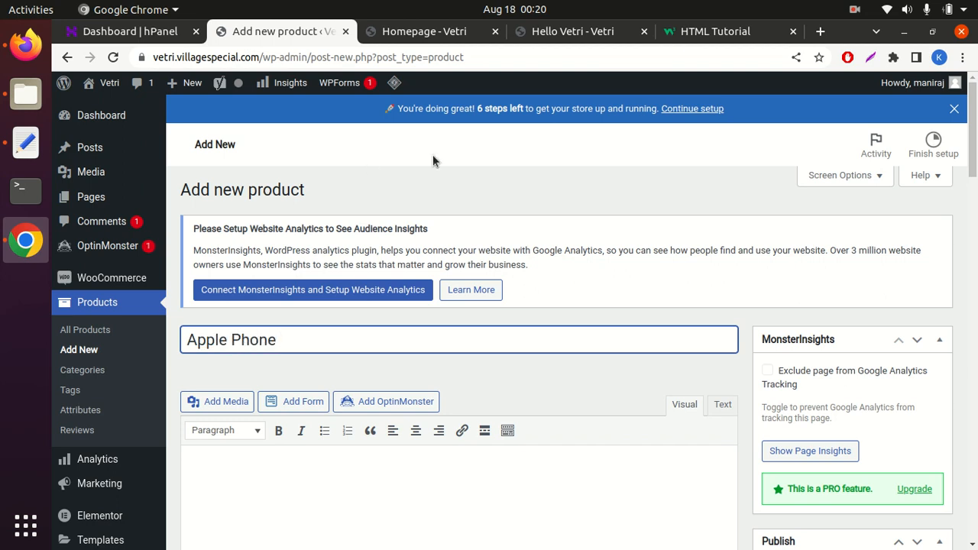
# Step: Set vetrivel.png as the product image
pyautogui.scroll(-5, 863, 421)
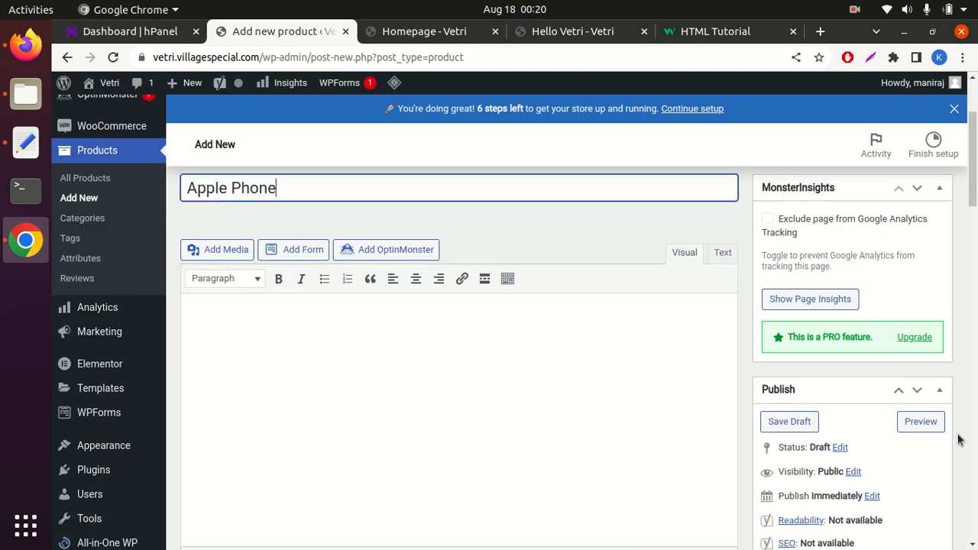
pyautogui.scroll(-2, 853, 416)
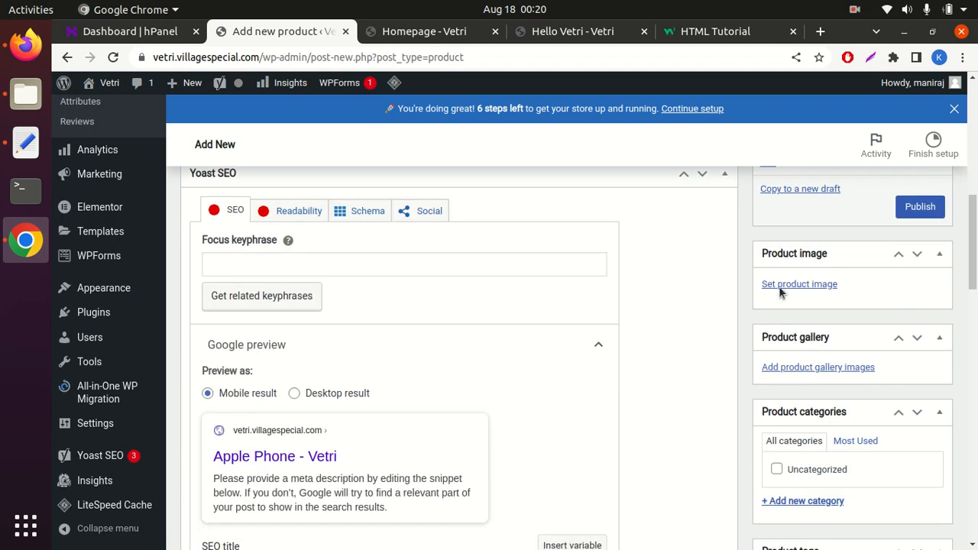
pyautogui.click(781, 283)
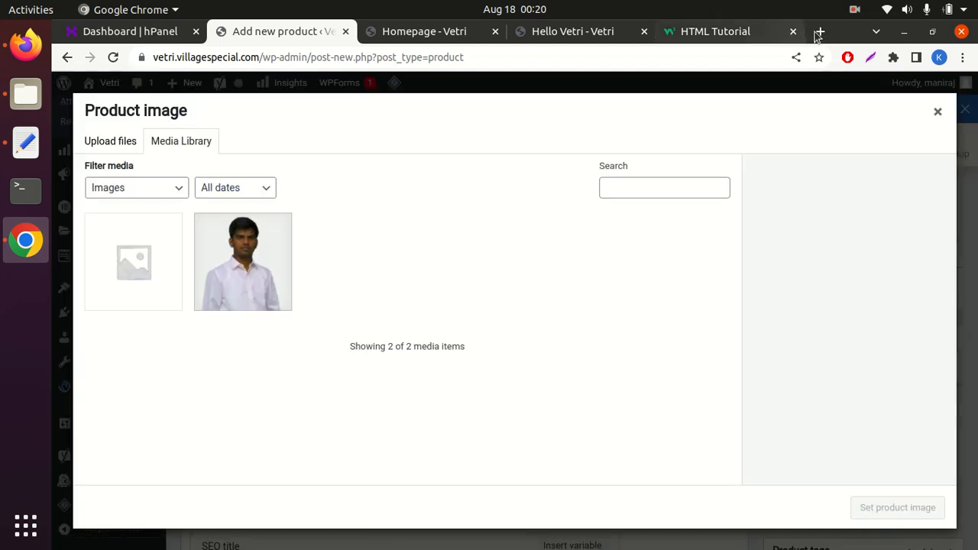
pyautogui.click(179, 253)
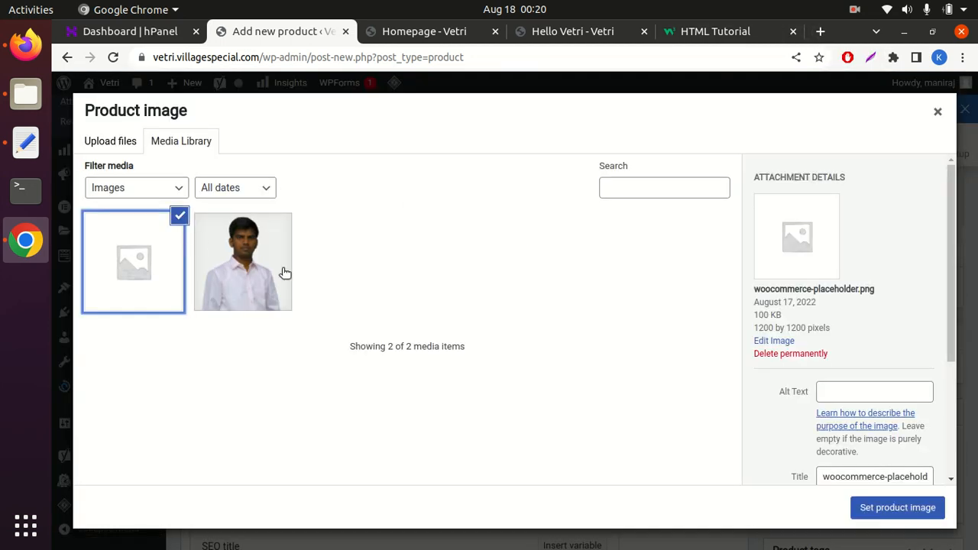
pyautogui.click(292, 275)
pyautogui.click(852, 510)
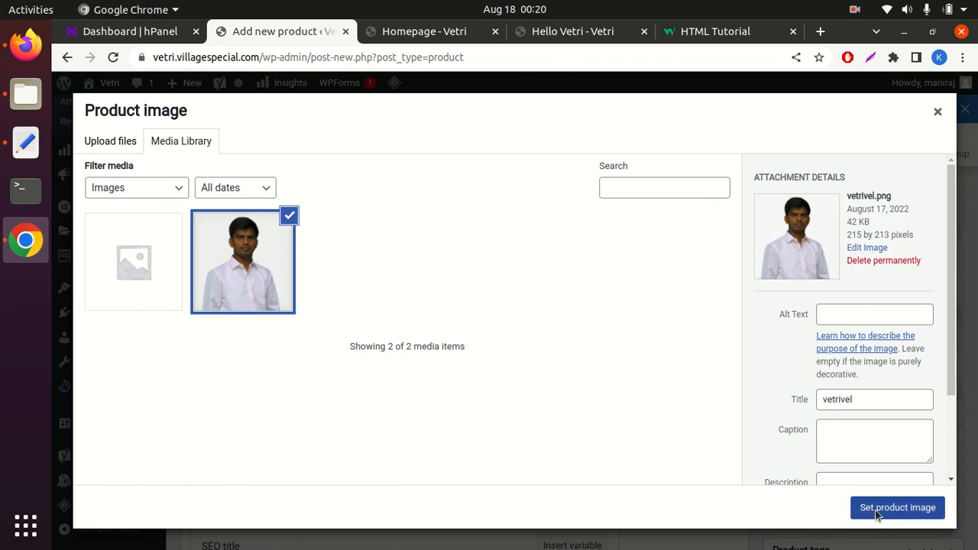
# Step: Publish the Apple Phone product
pyautogui.scroll(10, 532, 425)
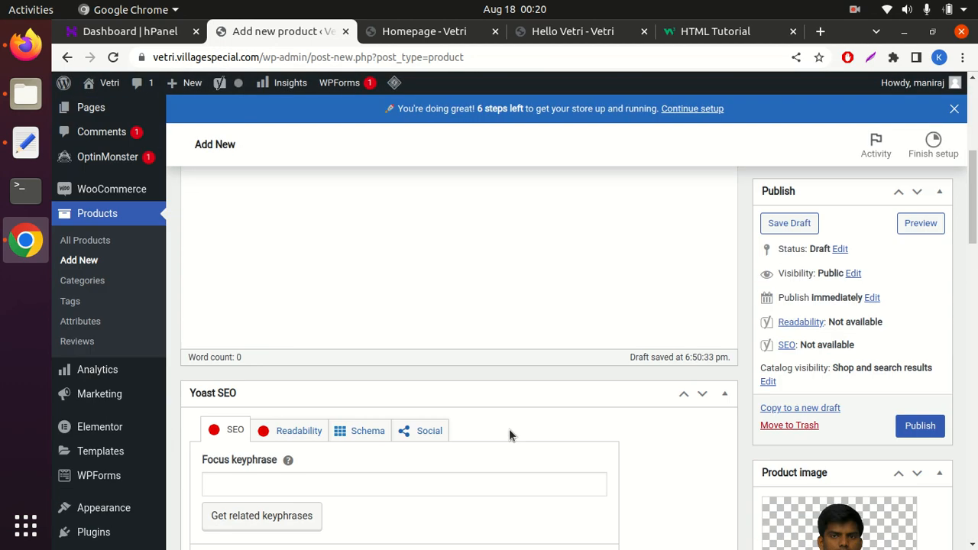
pyautogui.scroll(-10, 736, 411)
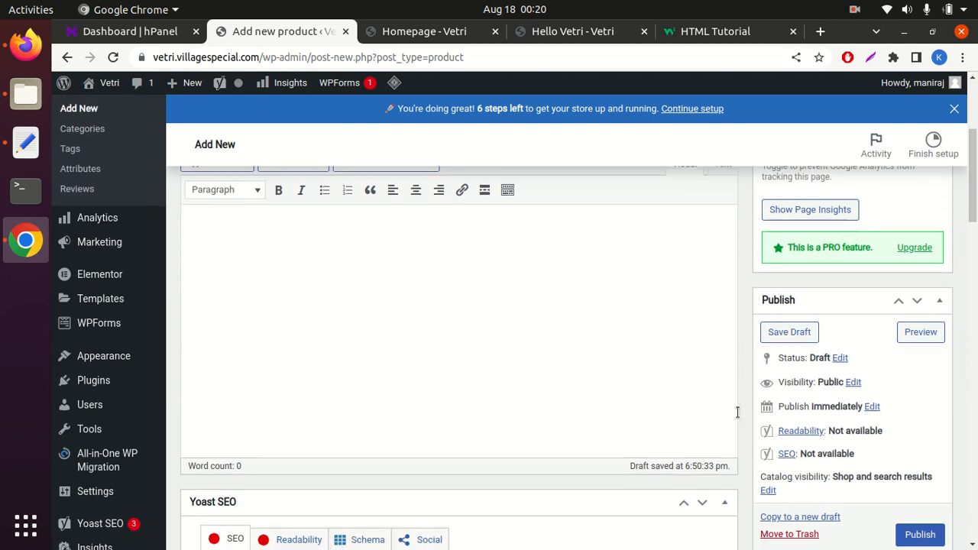
pyautogui.scroll(-5, 841, 388)
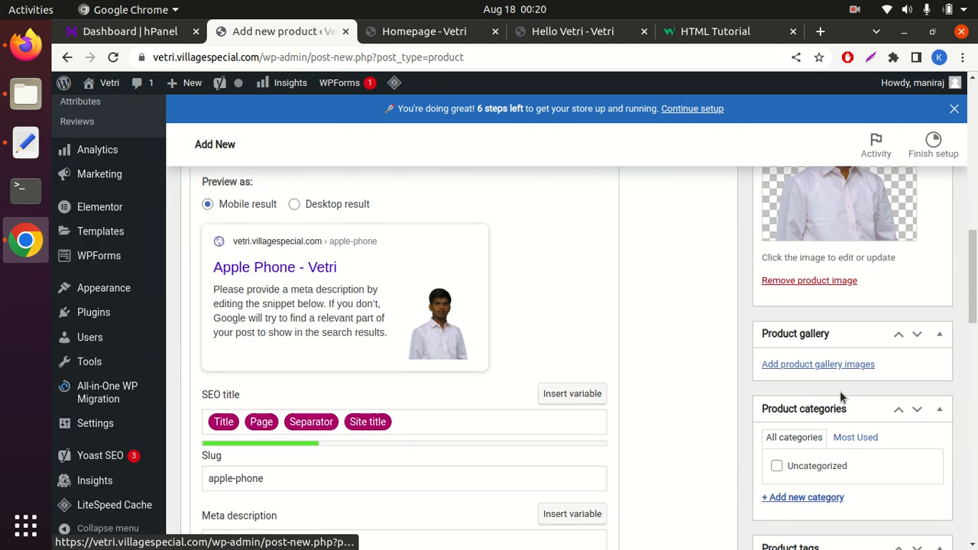
pyautogui.scroll(2, 831, 398)
pyautogui.scroll(3, 928, 264)
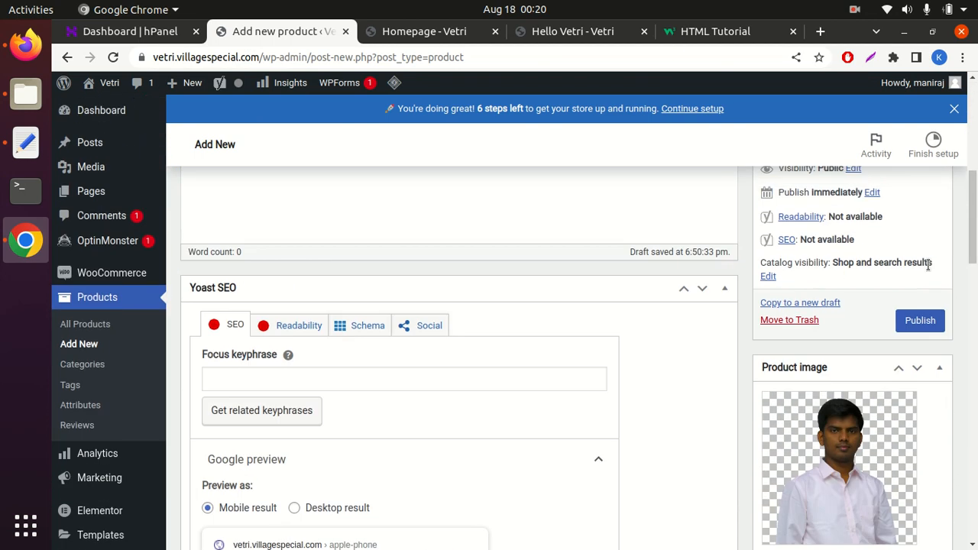
pyautogui.click(920, 317)
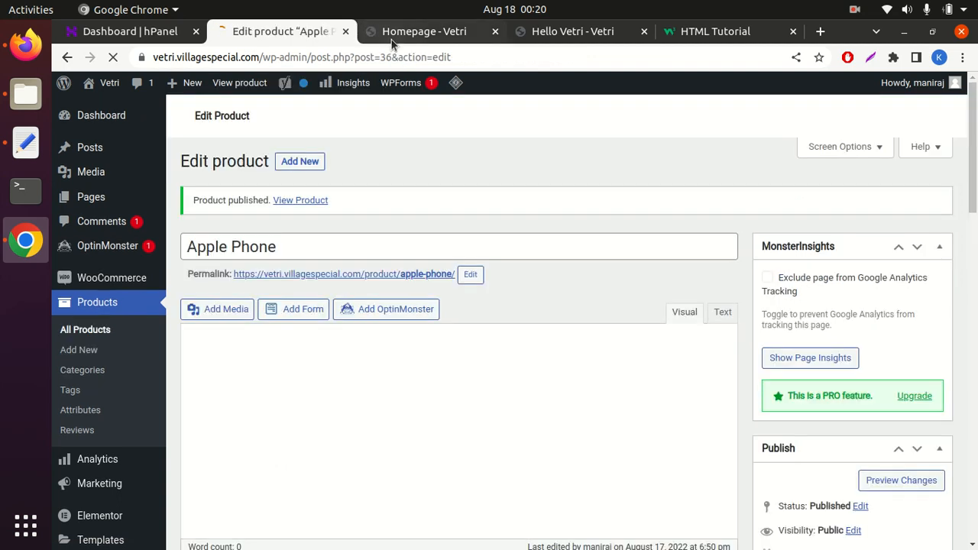
pyautogui.click(424, 31)
pyautogui.click(399, 57)
pyautogui.press('Return')
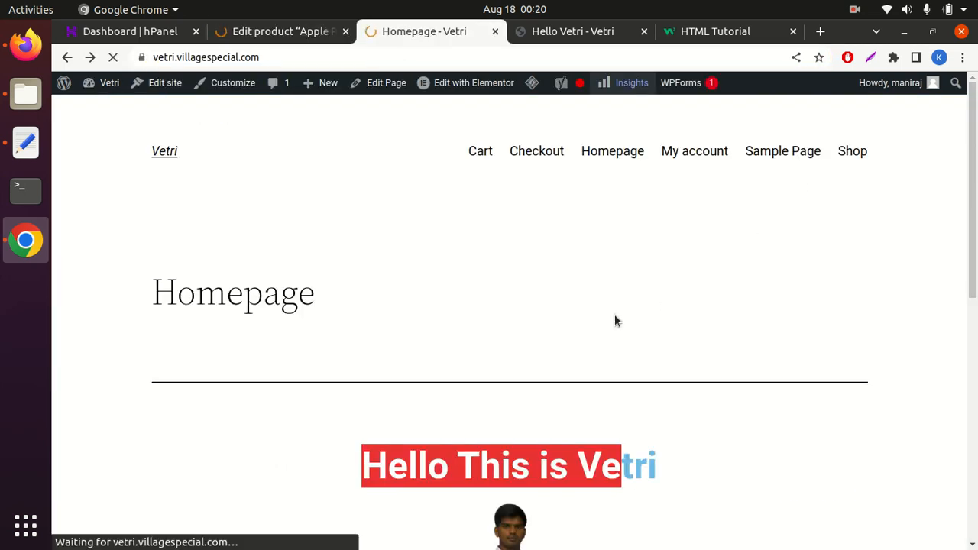
pyautogui.scroll(-5, 652, 298)
pyautogui.scroll(-5, 583, 327)
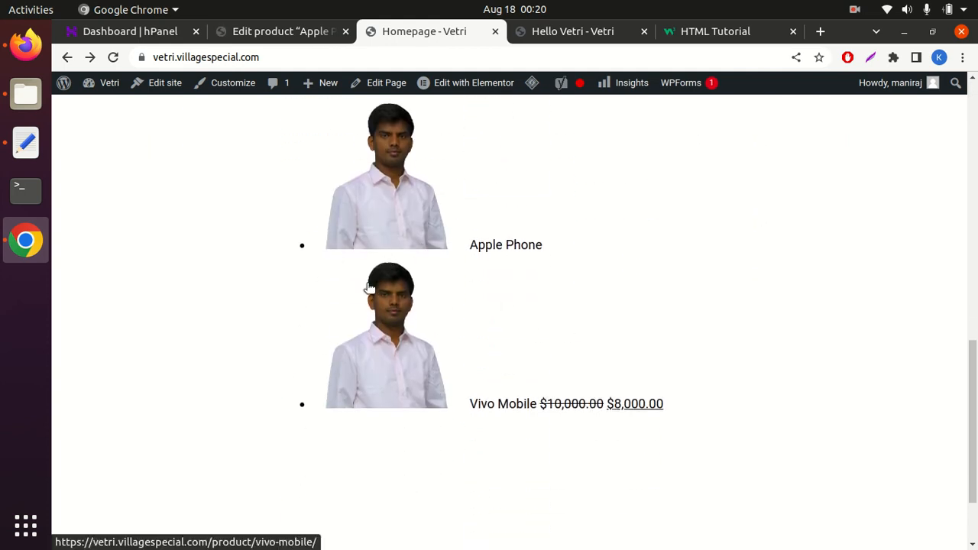
pyautogui.click(286, 31)
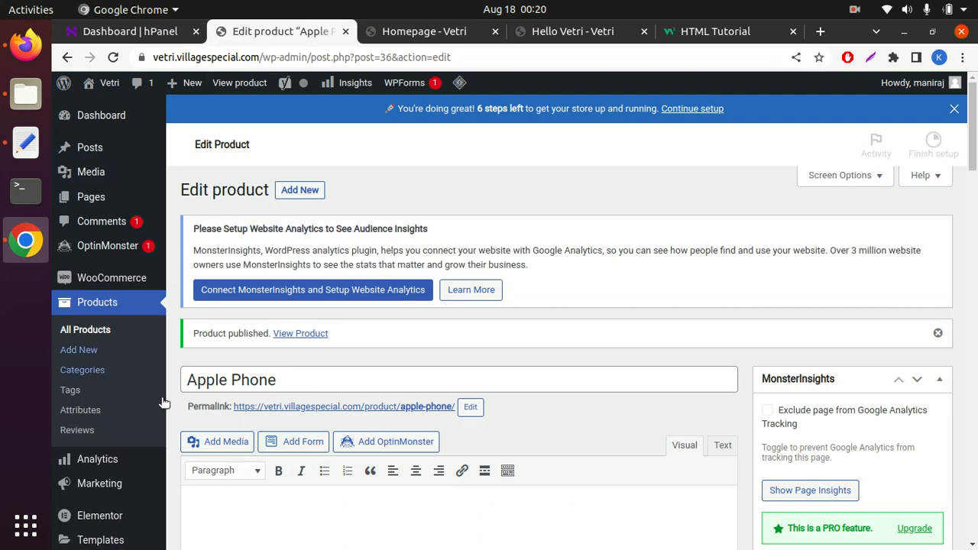
pyautogui.scroll(-3, 165, 362)
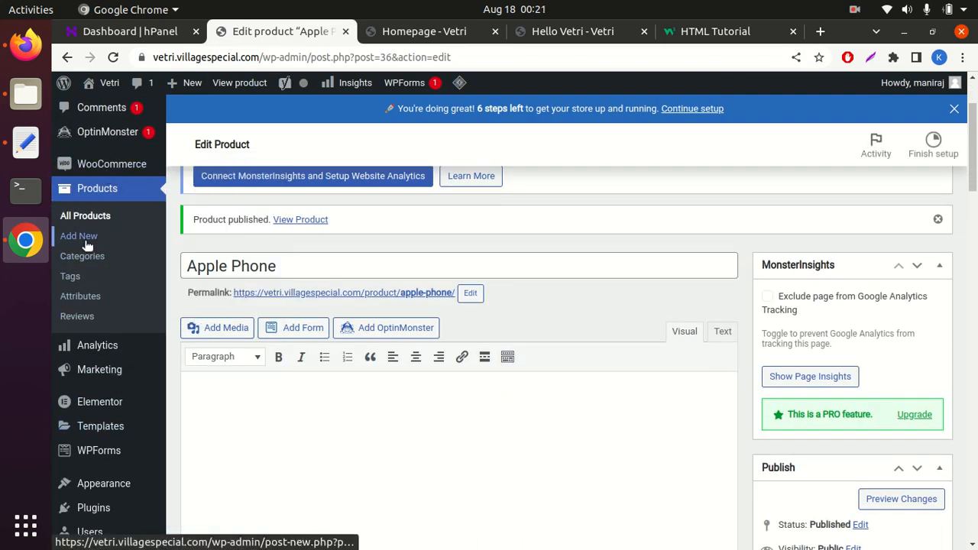
pyautogui.scroll(3, 114, 245)
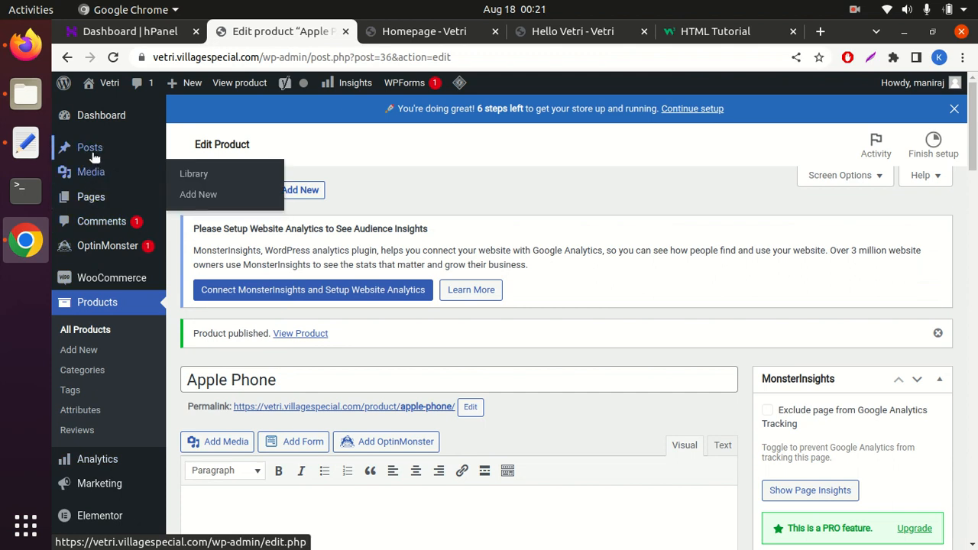
# Step: Open the Homepage in Elementor from Pages, then view the live homepage's product list
pyautogui.moveTo(100, 152)
pyautogui.click(122, 196)
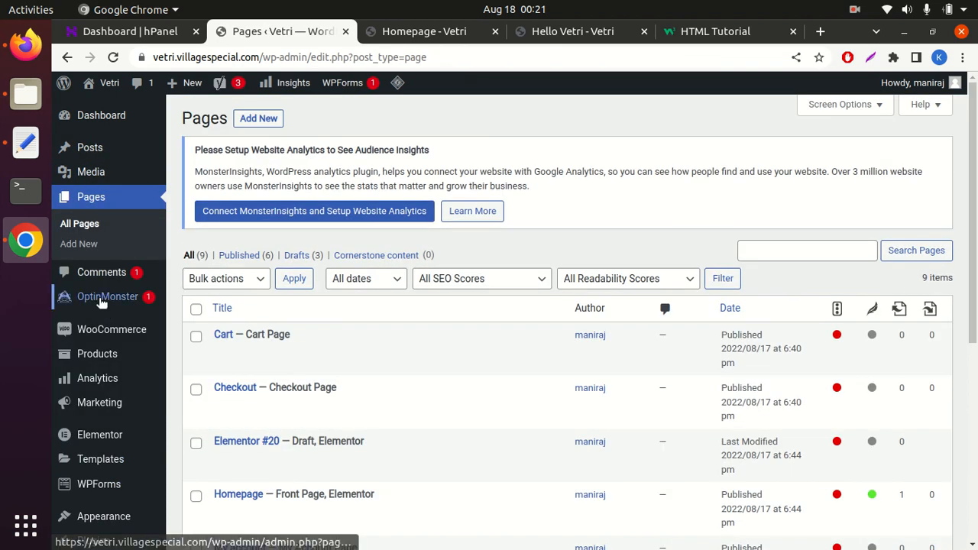
pyautogui.scroll(-5, 227, 269)
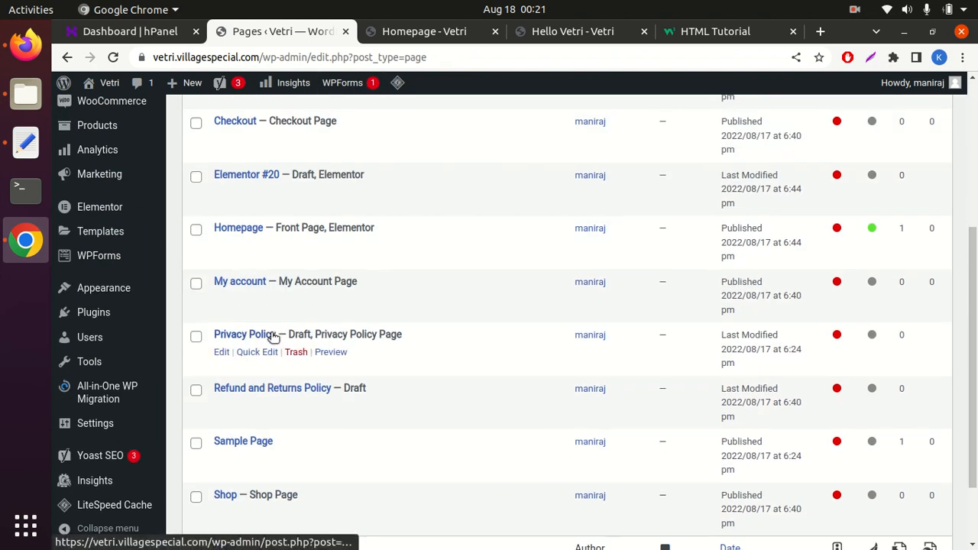
pyautogui.scroll(-2, 237, 340)
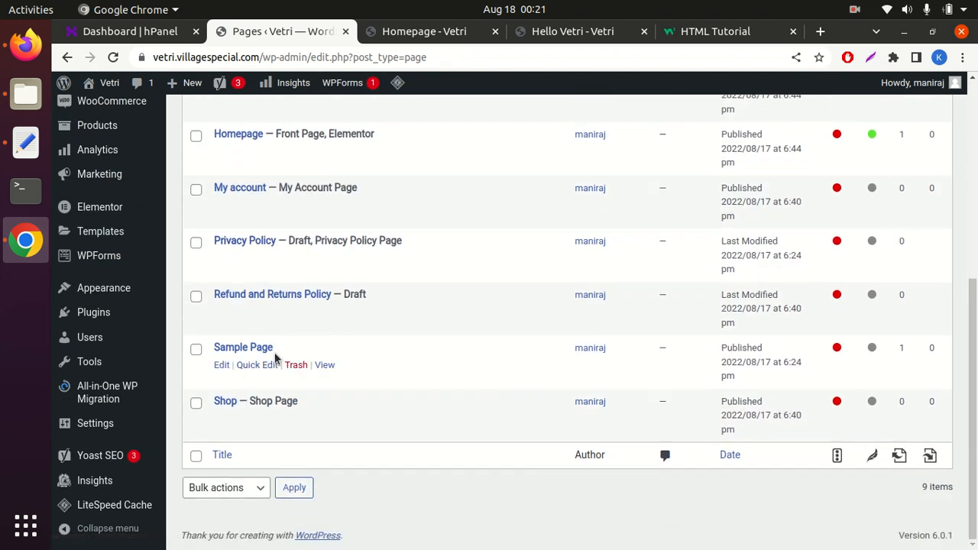
pyautogui.scroll(1, 309, 218)
pyautogui.click(378, 189)
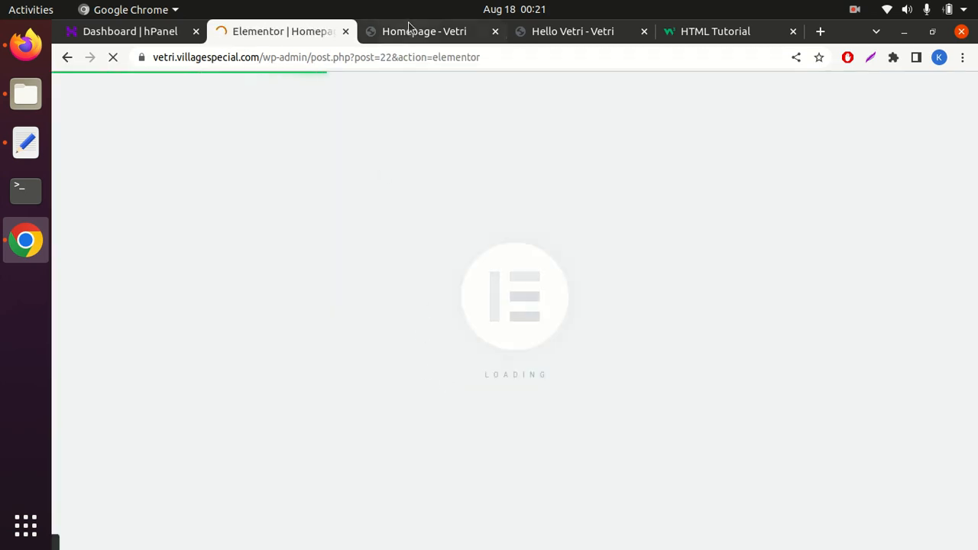
pyautogui.click(408, 28)
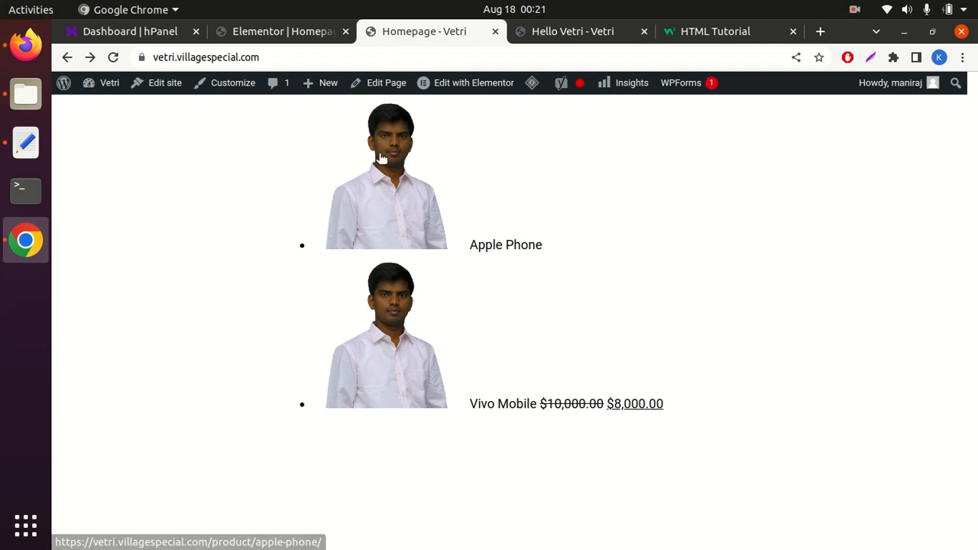
pyautogui.click(240, 37)
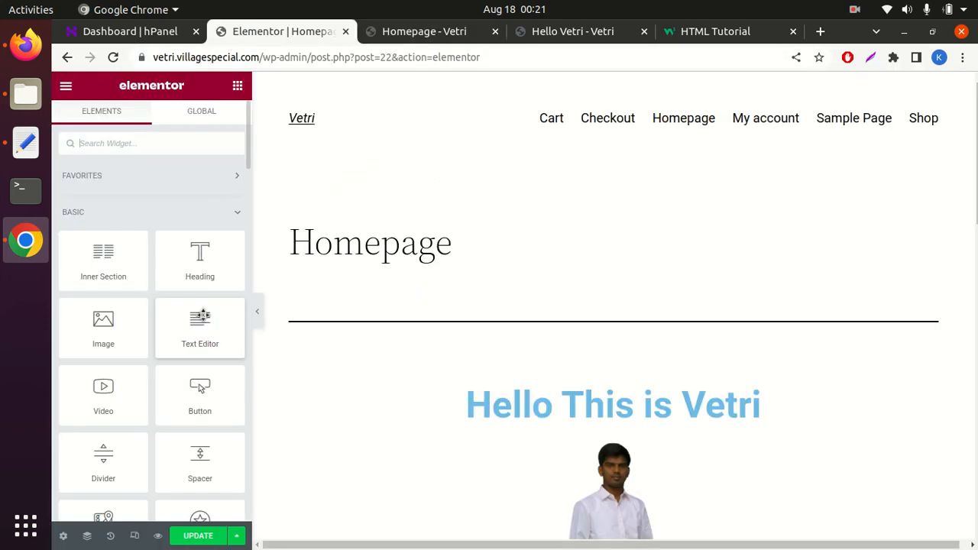
pyautogui.scroll(-8, 436, 502)
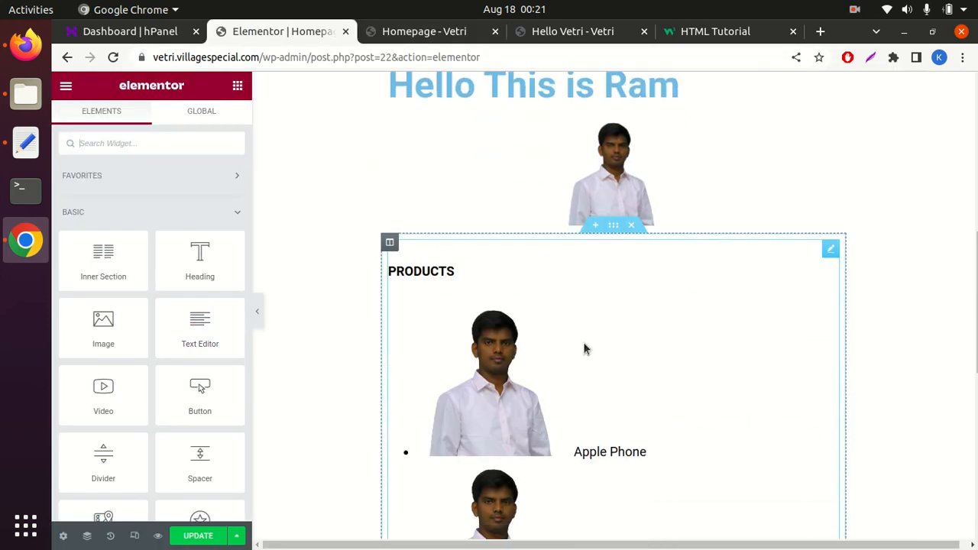
pyautogui.click(584, 349)
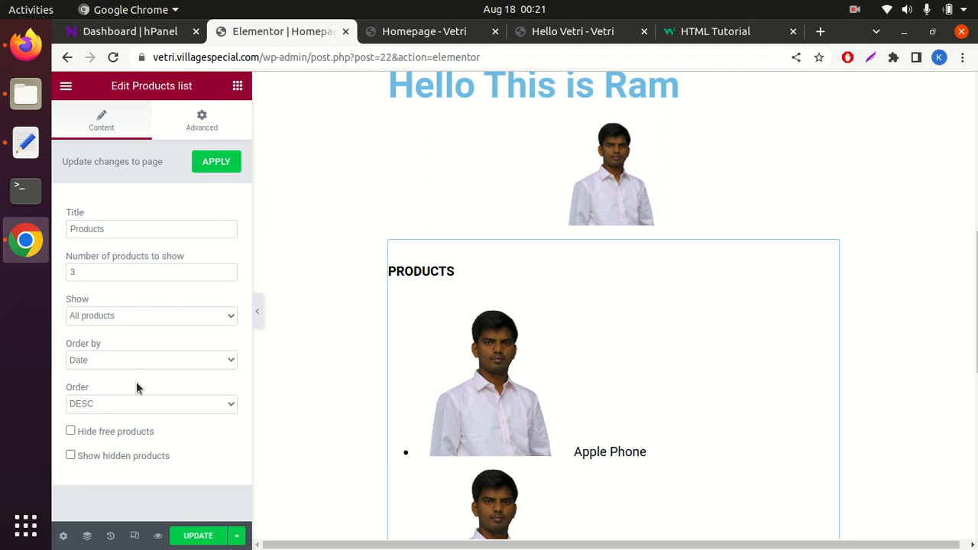
pyautogui.click(134, 404)
pyautogui.click(133, 403)
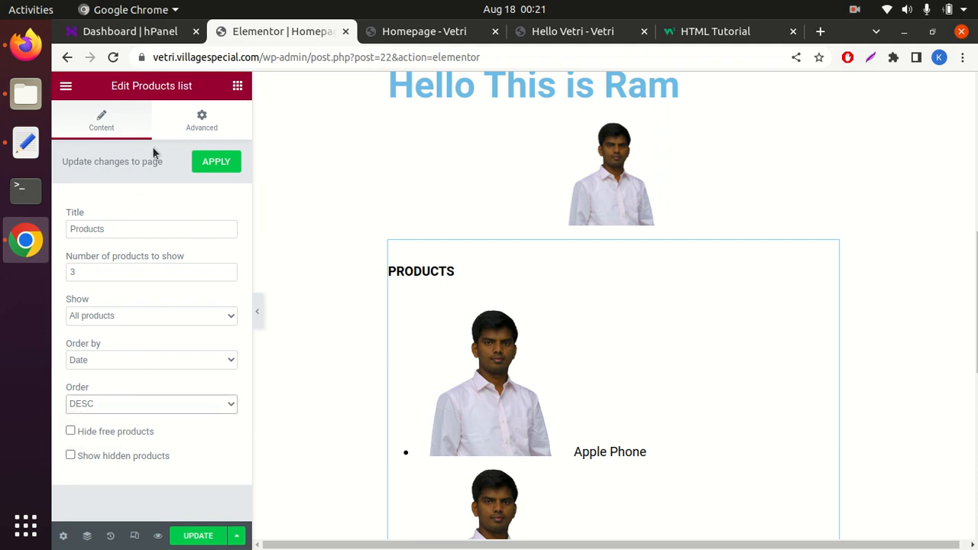
pyautogui.click(202, 121)
pyautogui.scroll(-2, 146, 295)
pyautogui.scroll(-3, 146, 301)
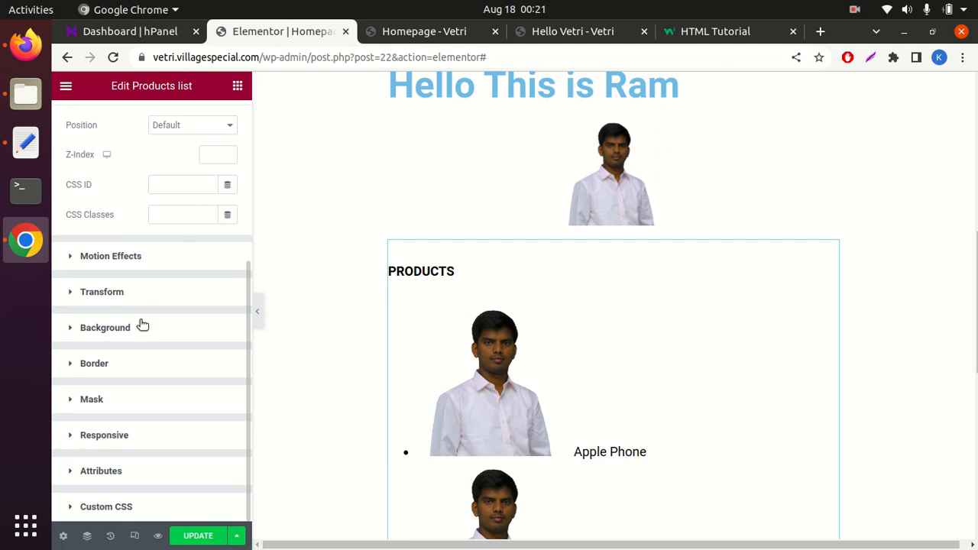
pyautogui.scroll(3, 133, 330)
pyautogui.scroll(1, 107, 204)
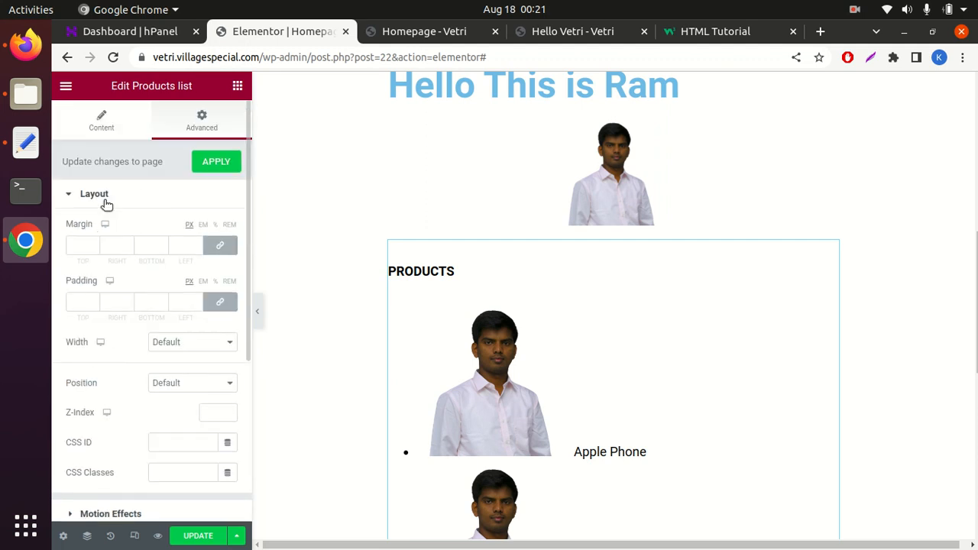
pyautogui.click(102, 118)
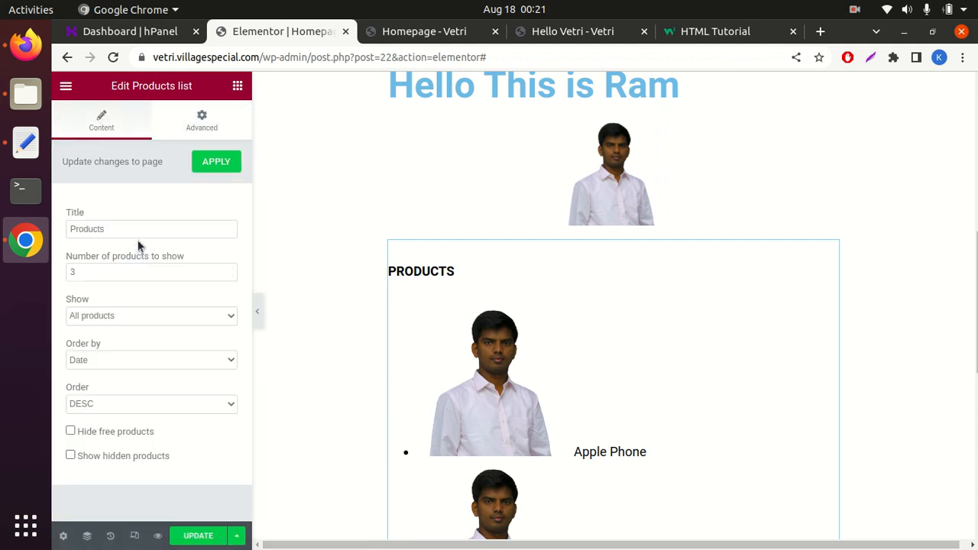
pyautogui.click(118, 266)
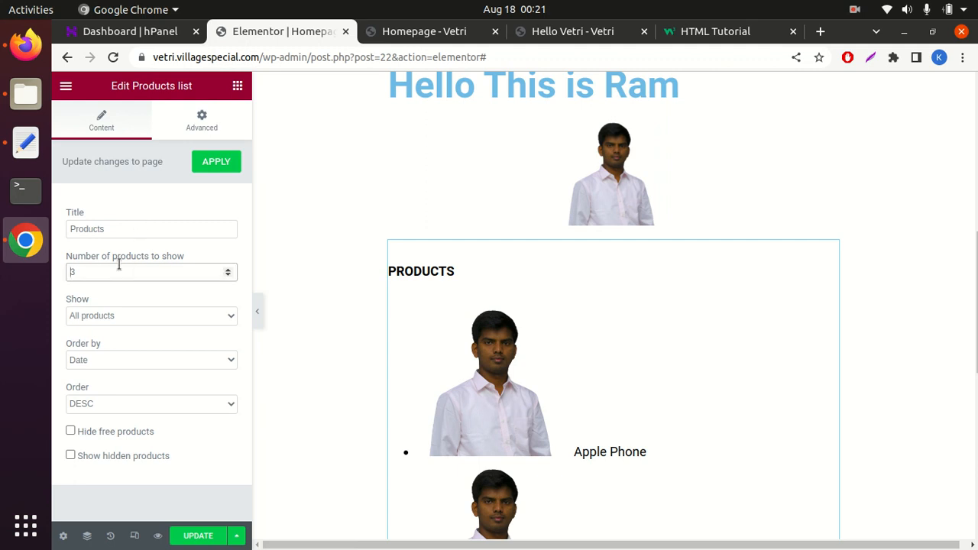
pyautogui.click(137, 315)
pyautogui.click(140, 316)
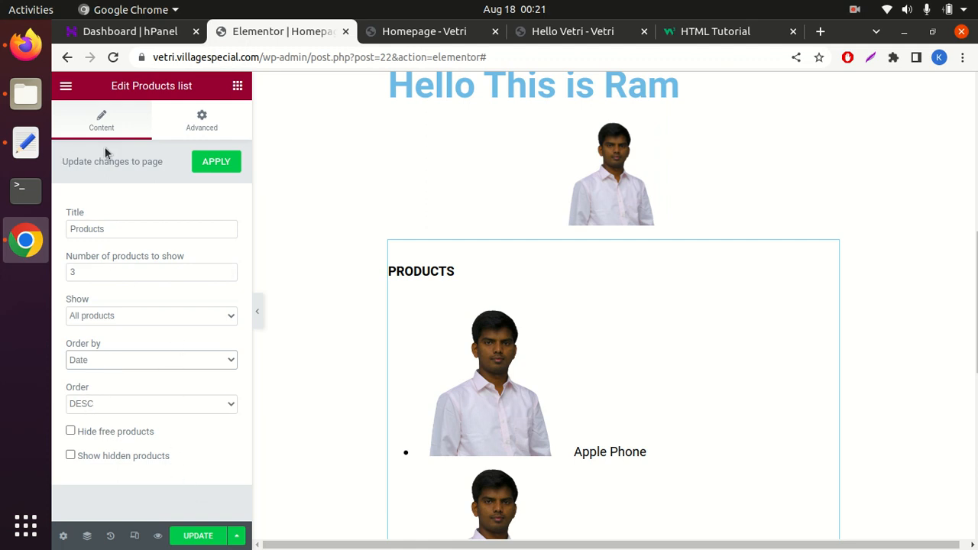
pyautogui.scroll(3, 438, 238)
pyautogui.click(66, 57)
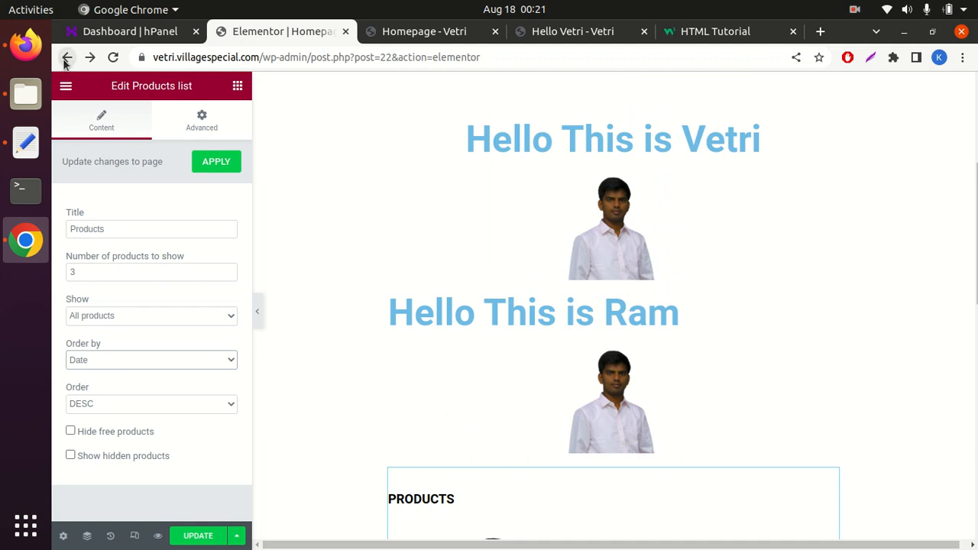
# Step: Leave the page editor without saving and open the Media Library with its 2 items
pyautogui.click(67, 58)
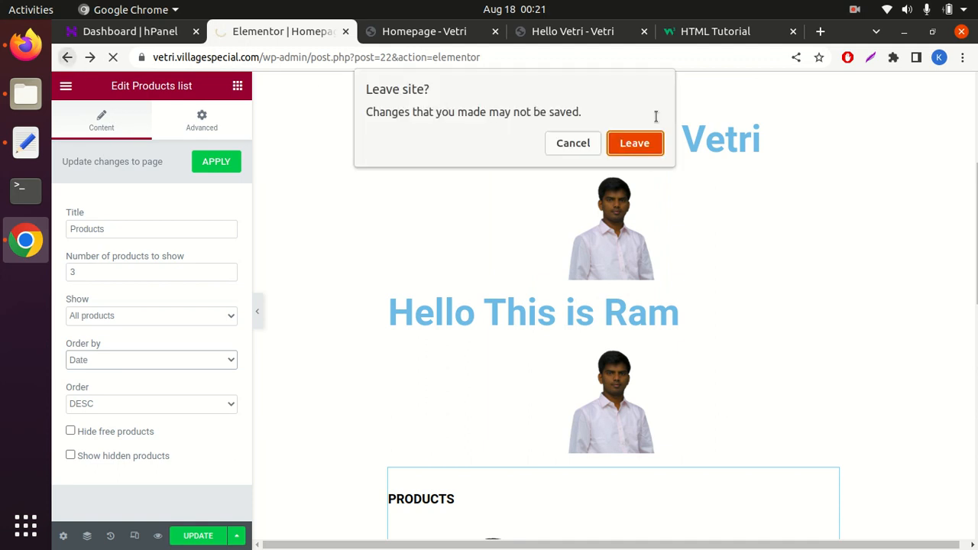
pyautogui.click(635, 143)
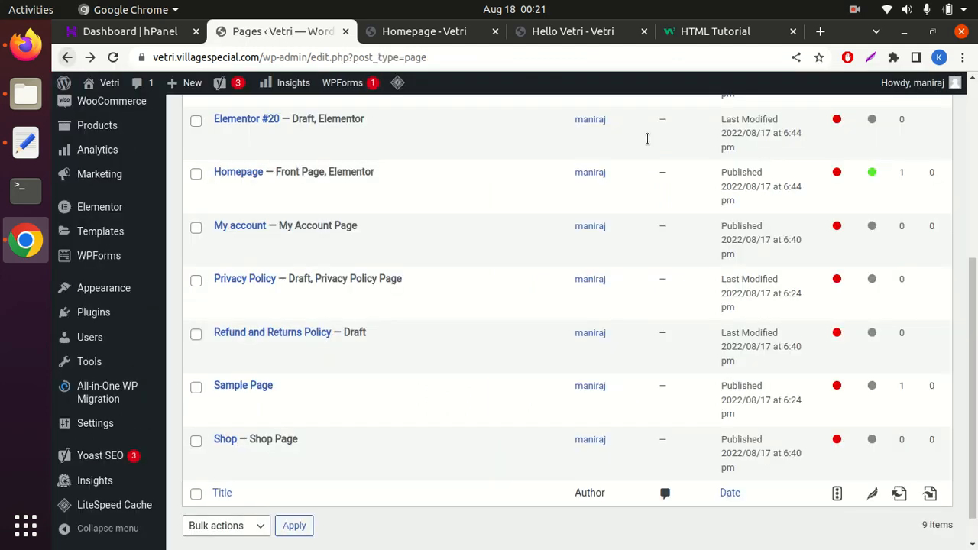
pyautogui.scroll(3, 395, 368)
pyautogui.scroll(1, 396, 368)
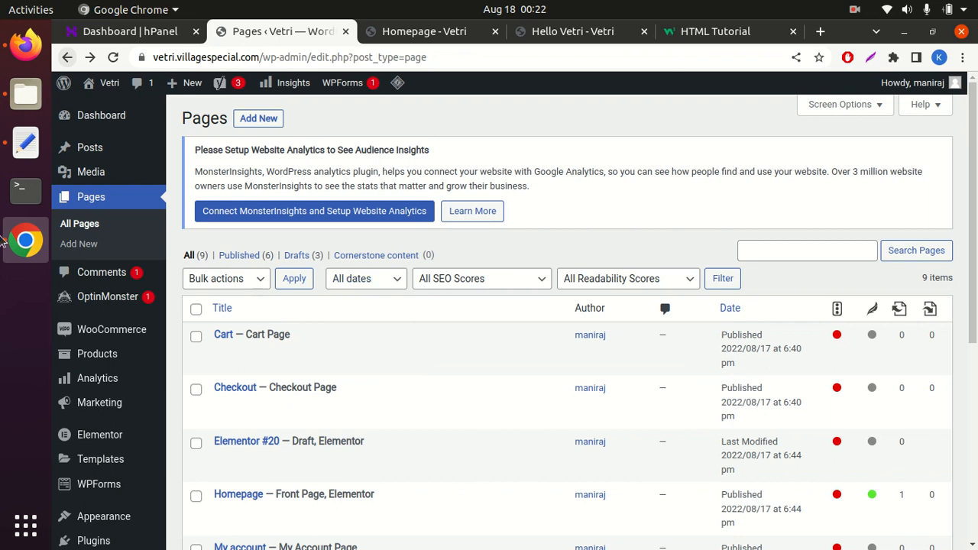
pyautogui.click(105, 177)
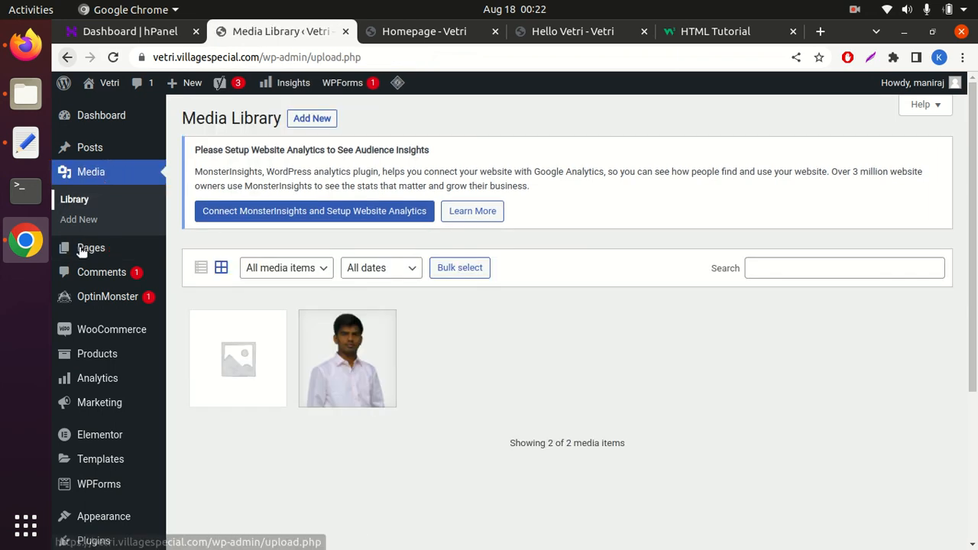
# Step: Look through the Comments and Users lists, then the installed Plugins list
pyautogui.click(123, 272)
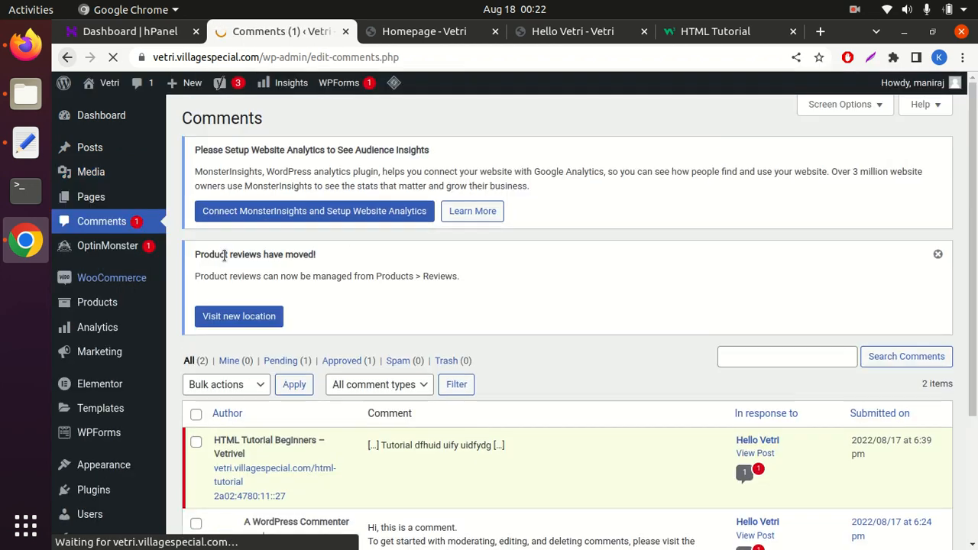
pyautogui.scroll(-3, 500, 379)
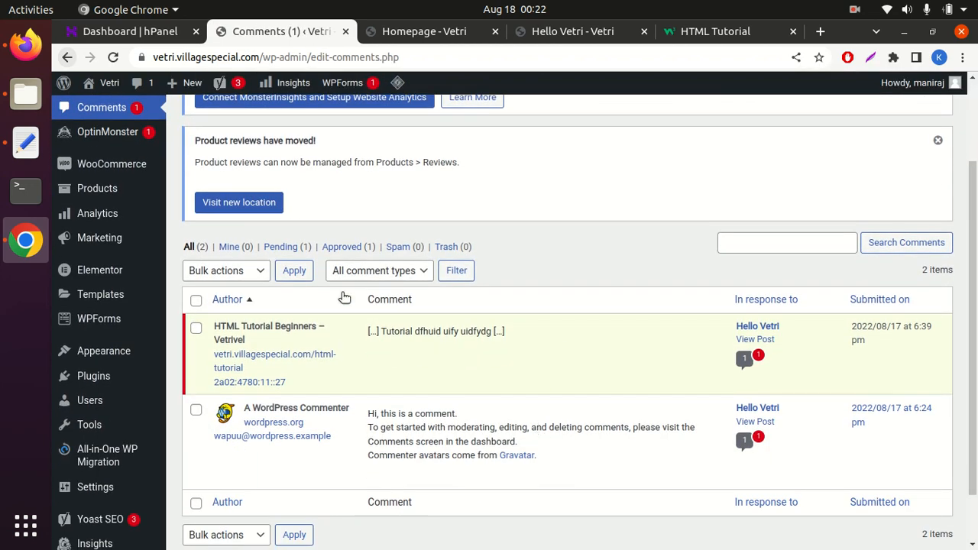
pyautogui.scroll(-2, 229, 320)
pyautogui.click(84, 333)
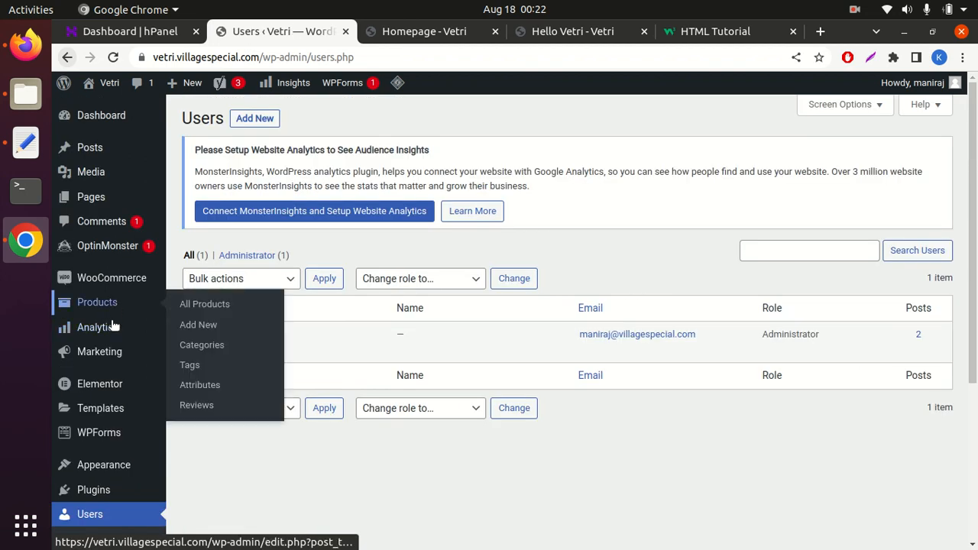
pyautogui.scroll(-2, 138, 326)
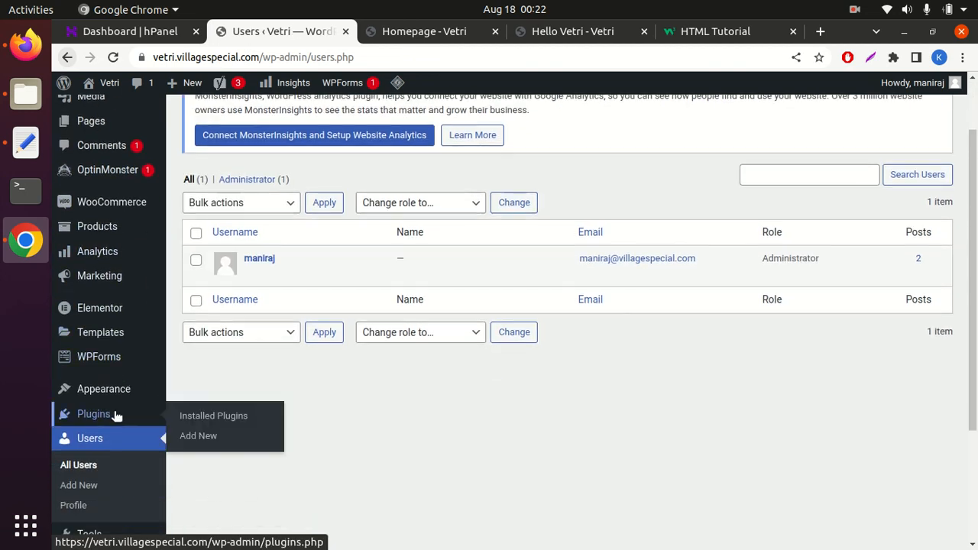
pyautogui.click(105, 415)
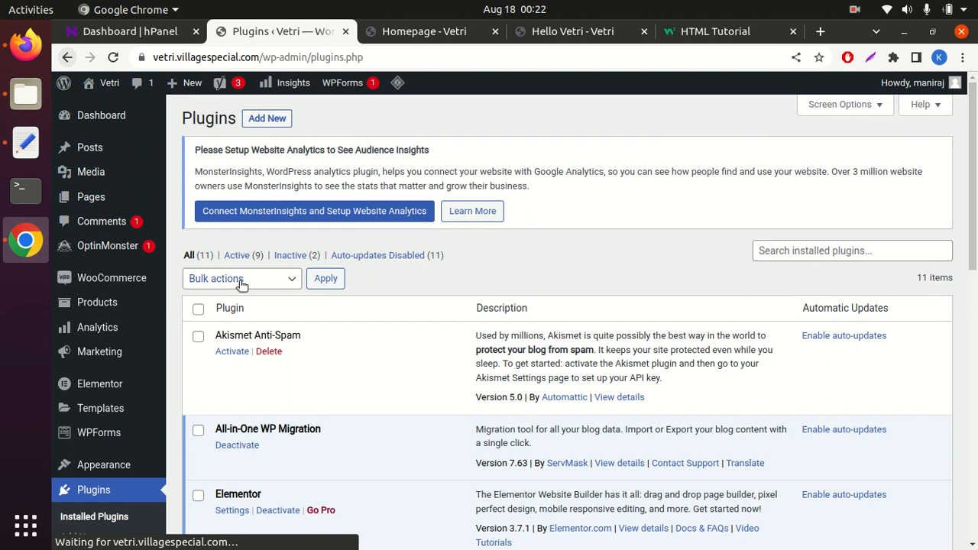
# Step: Activate the Akismet Anti-Spam plugin
pyautogui.click(232, 352)
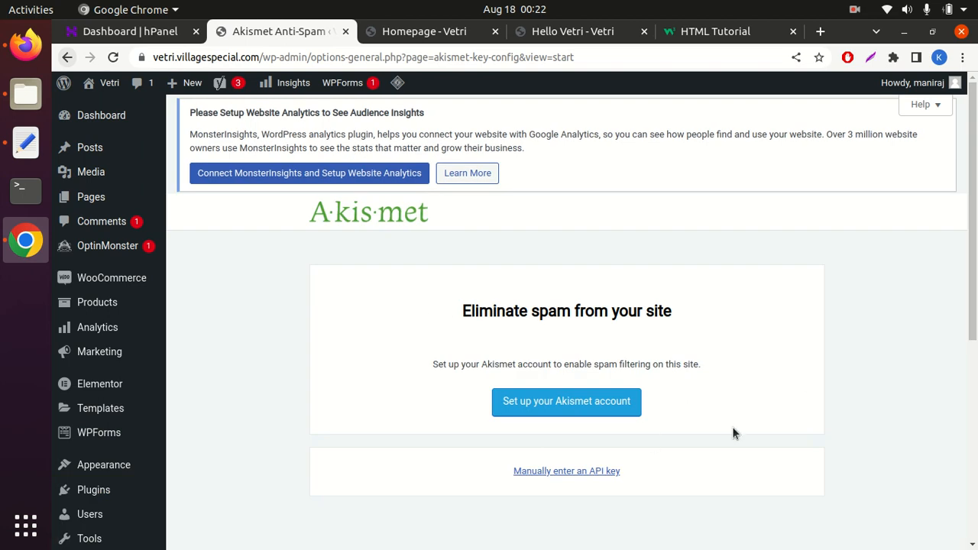
pyautogui.scroll(-3, 197, 407)
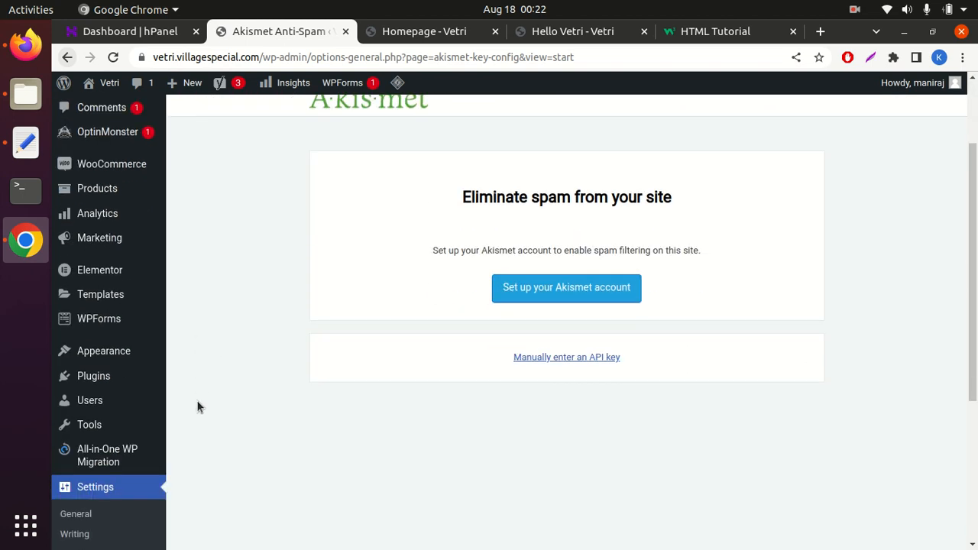
pyautogui.moveTo(109, 199)
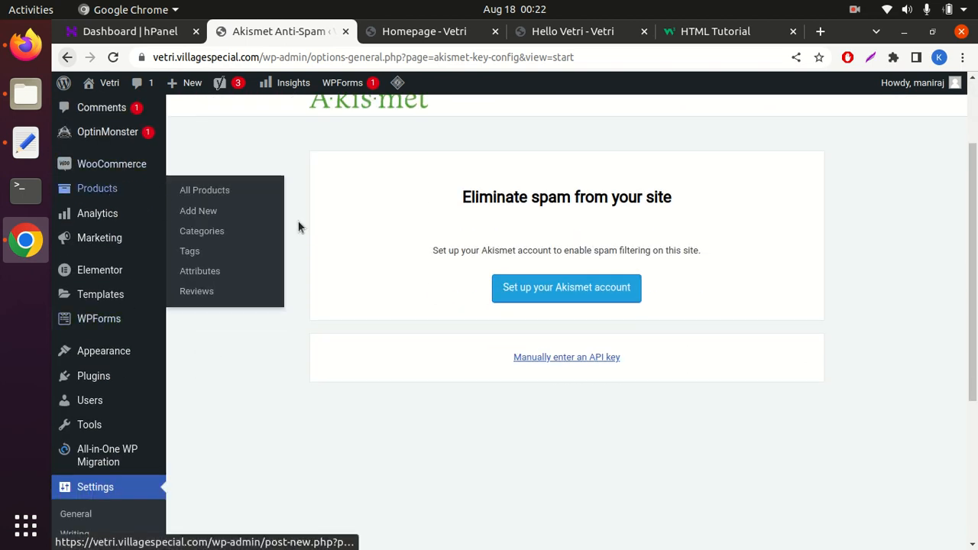
pyautogui.scroll(-3, 142, 260)
# Step: Open the Add Plugins page and look over its listings
pyautogui.moveTo(171, 239)
pyautogui.click(200, 250)
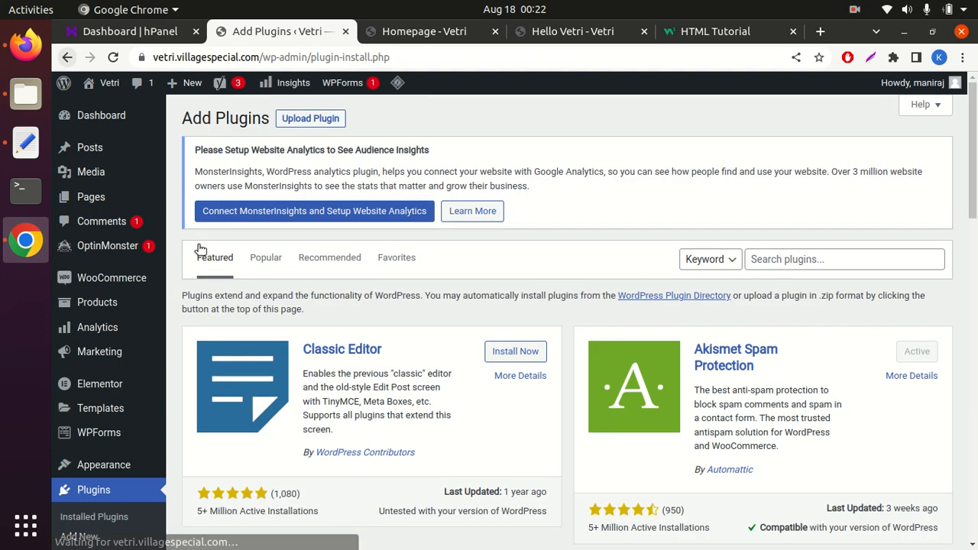
pyautogui.scroll(-5, 843, 409)
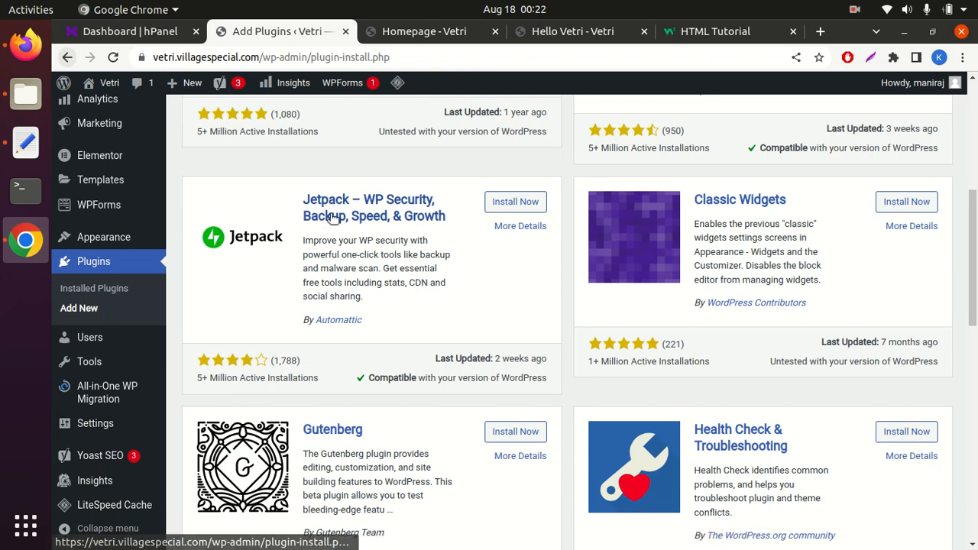
pyautogui.scroll(-10, 366, 331)
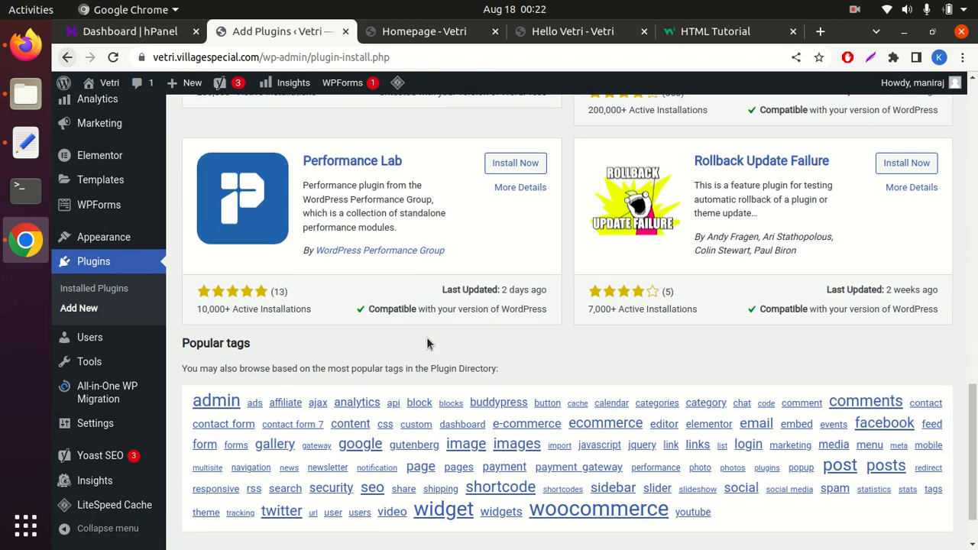
pyautogui.scroll(15, 426, 338)
pyautogui.scroll(2, 239, 140)
# Step: Browse the Popular plugins list
pyautogui.click(271, 269)
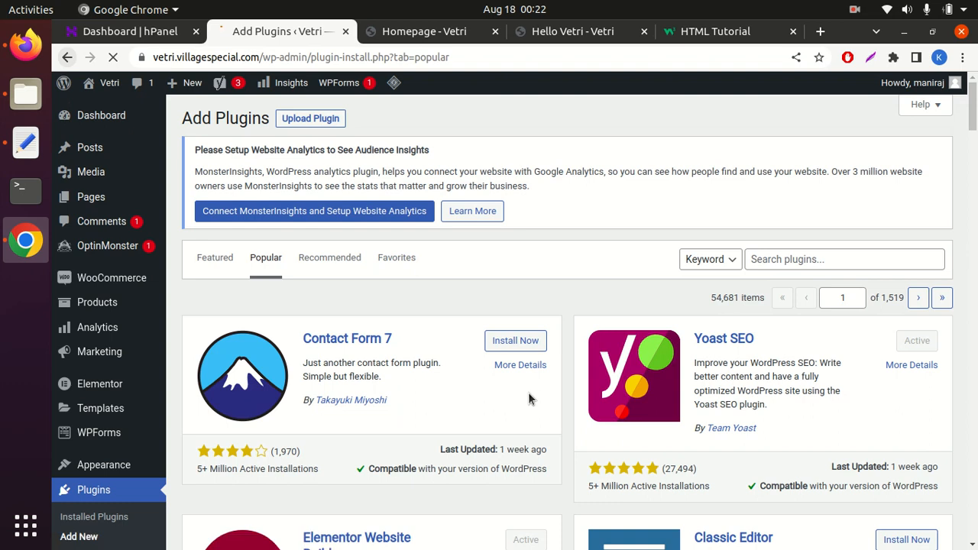
pyautogui.scroll(-4, 529, 398)
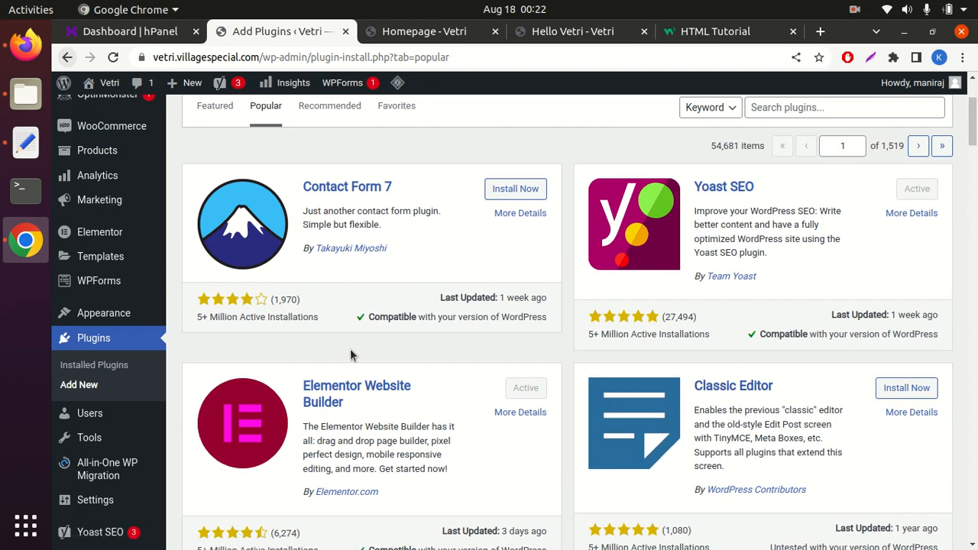
pyautogui.scroll(-8, 350, 354)
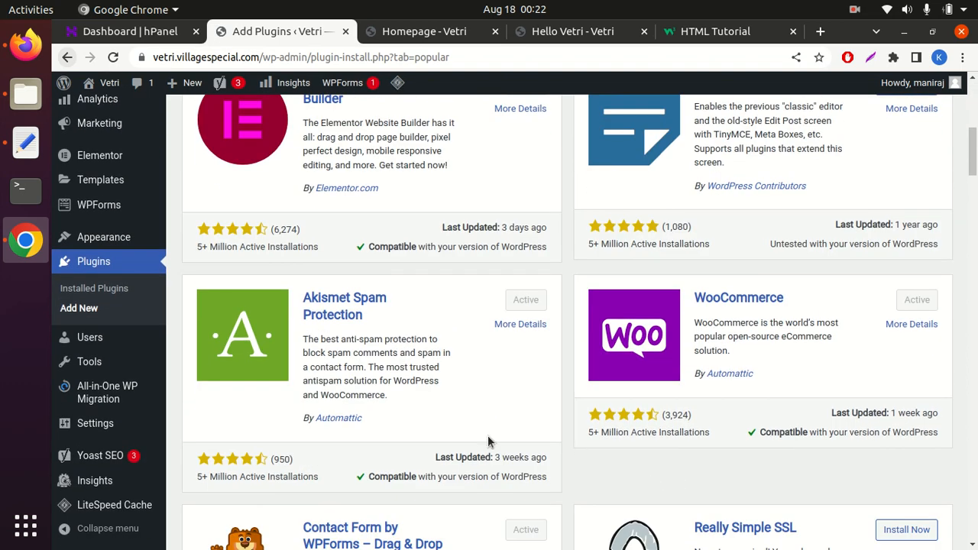
pyautogui.scroll(-6, 489, 441)
pyautogui.scroll(-3, 566, 398)
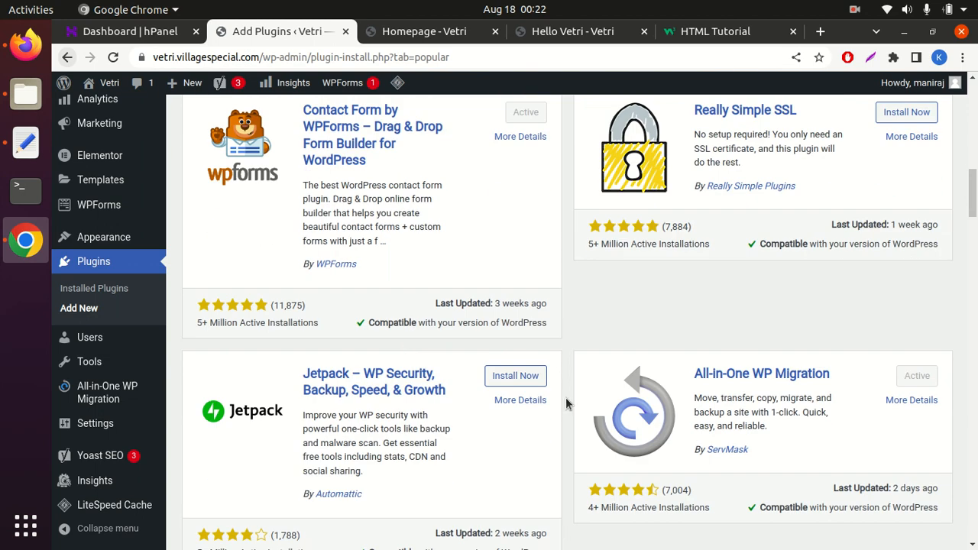
pyautogui.scroll(-9, 401, 352)
pyautogui.scroll(-14, 511, 317)
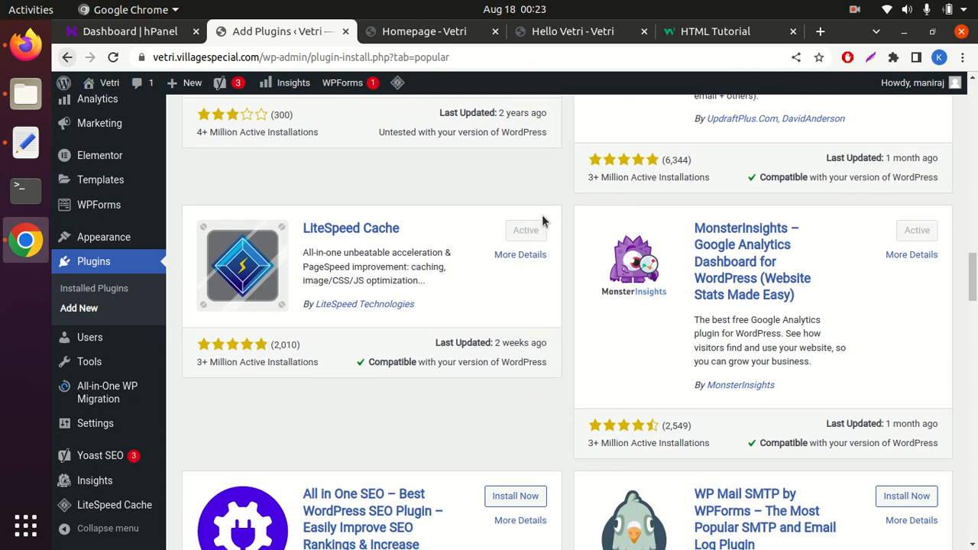
pyautogui.scroll(-4, 368, 319)
pyautogui.scroll(3, 367, 327)
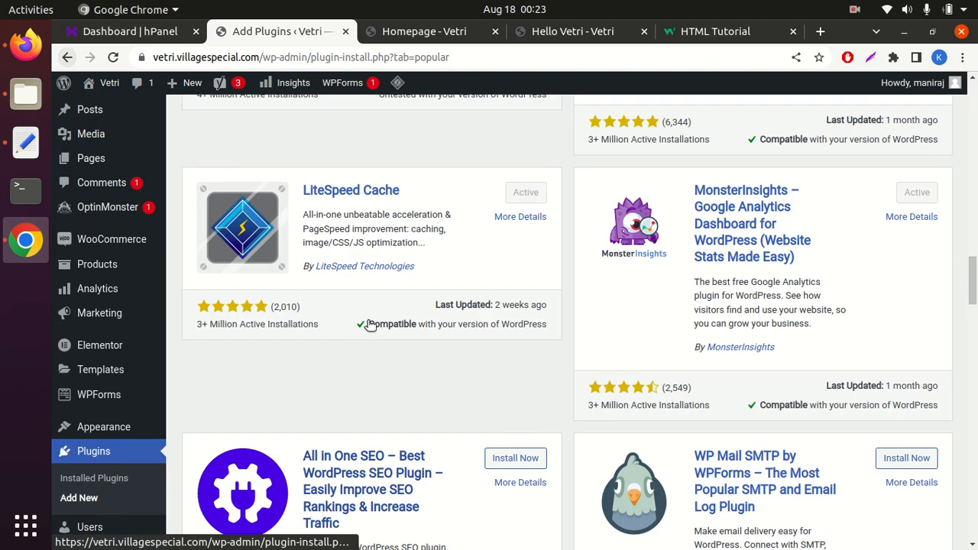
pyautogui.scroll(-20, 368, 325)
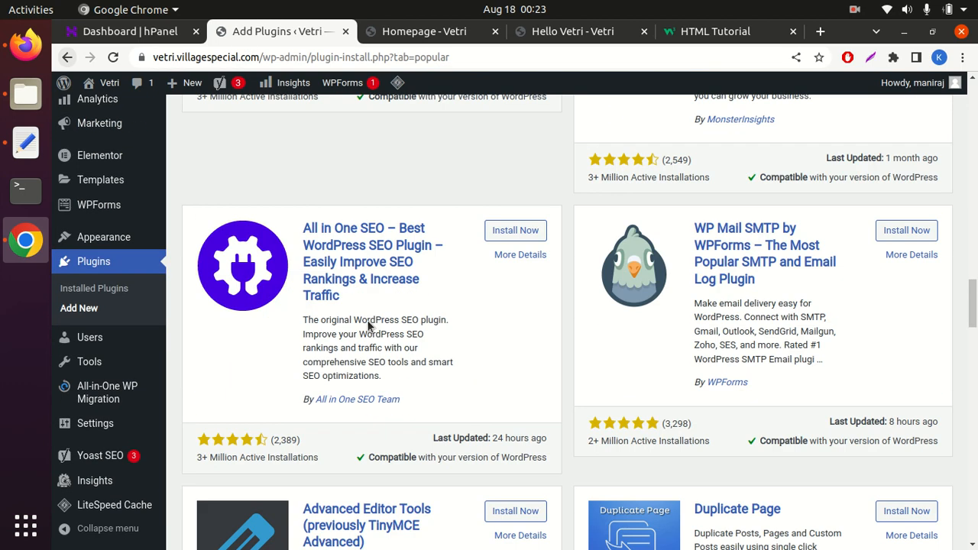
pyautogui.scroll(-5, 367, 326)
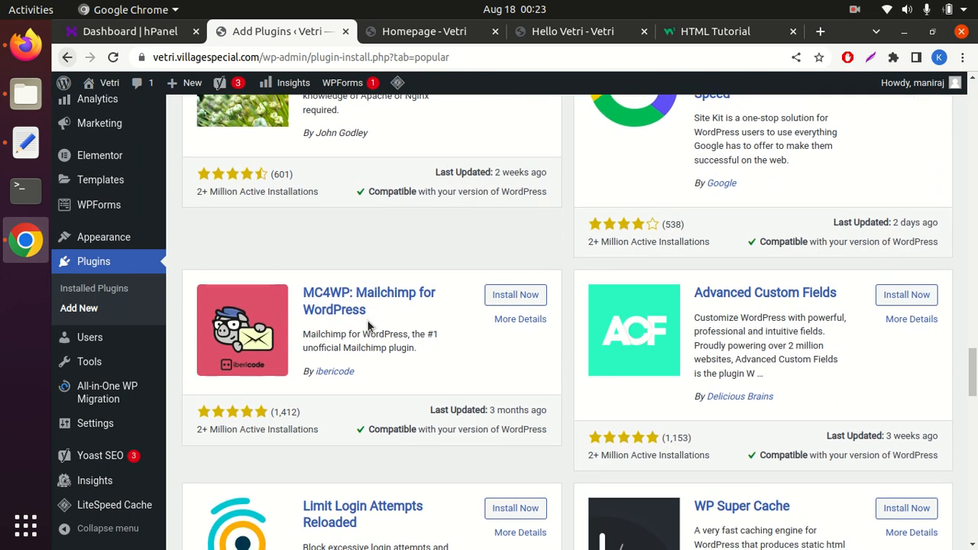
# Step: Scroll back to the top and return to the live Vetri homepage tab
pyautogui.scroll(12, 367, 326)
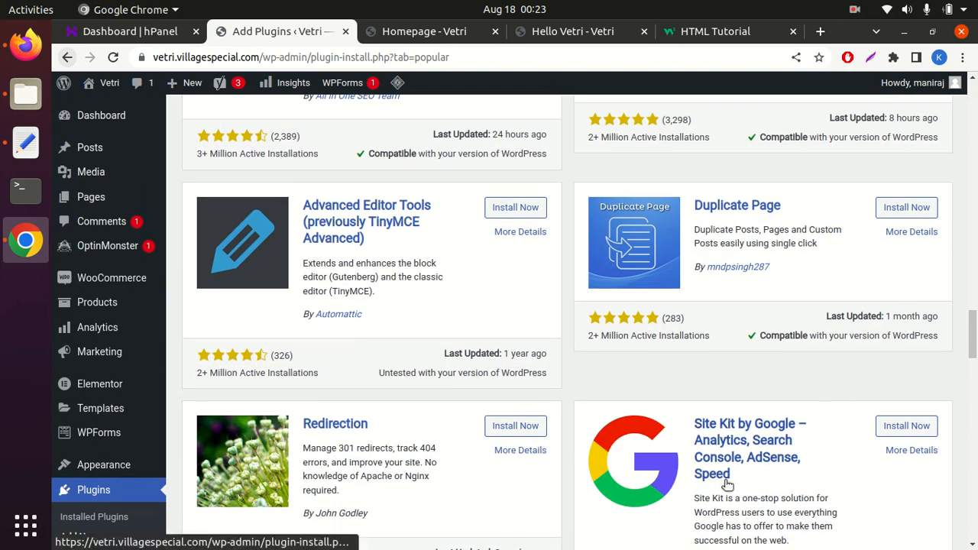
pyautogui.scroll(18, 500, 497)
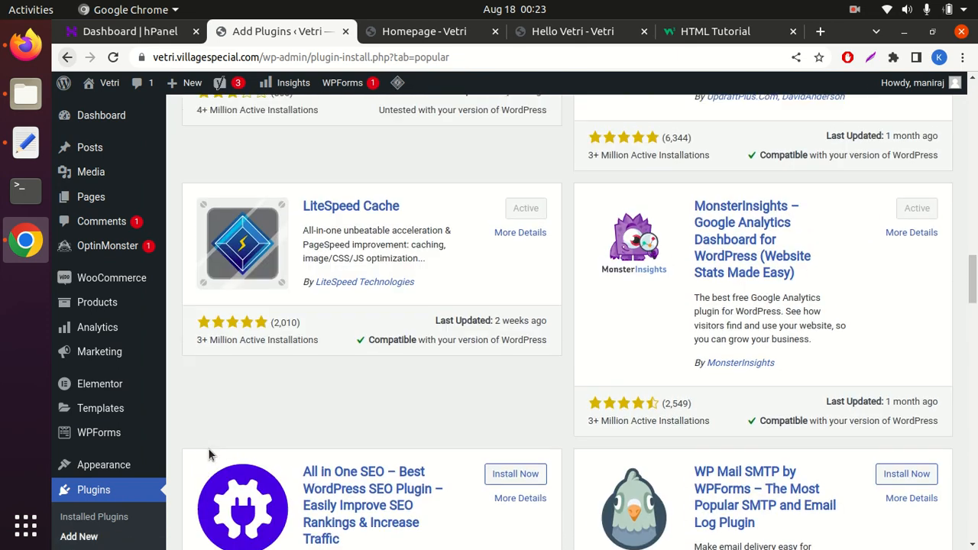
pyautogui.scroll(12, 209, 450)
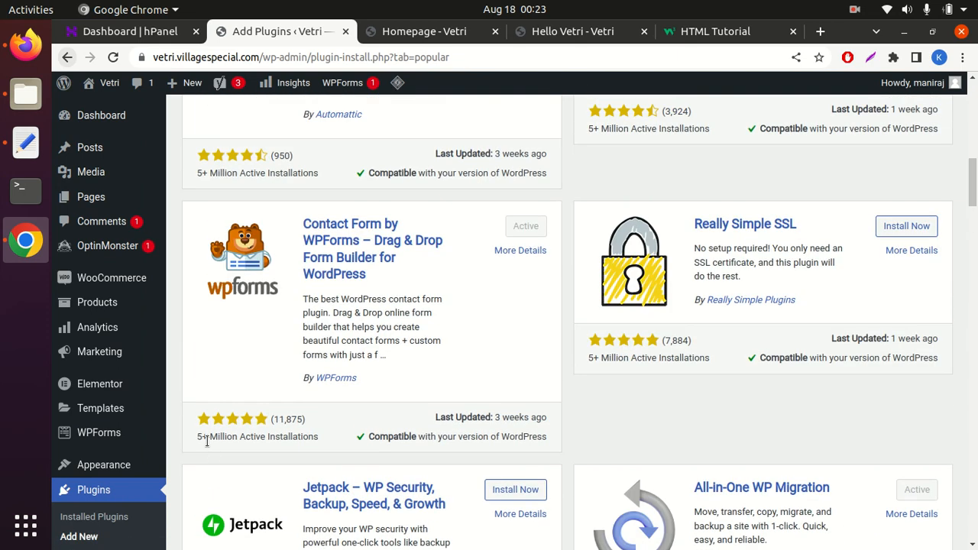
pyautogui.scroll(16, 206, 441)
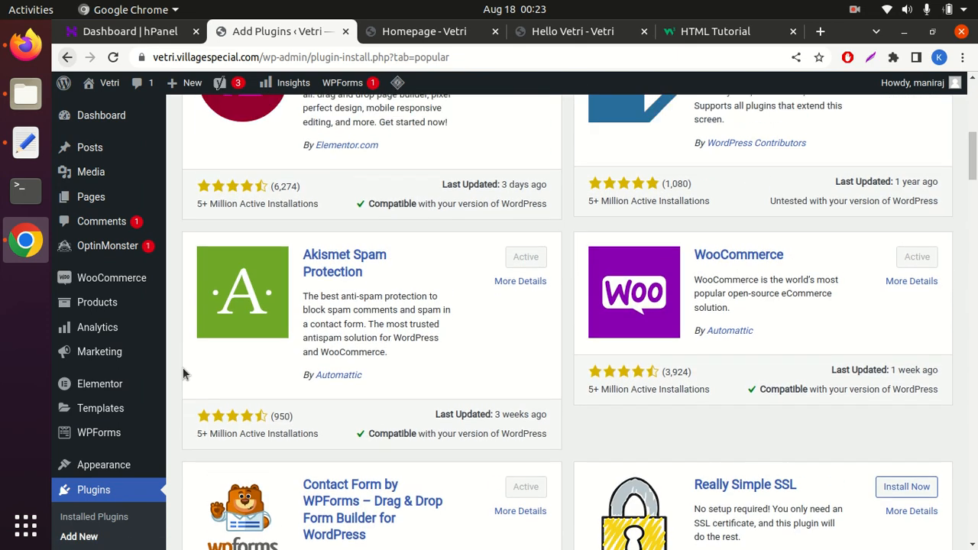
pyautogui.scroll(3, 172, 331)
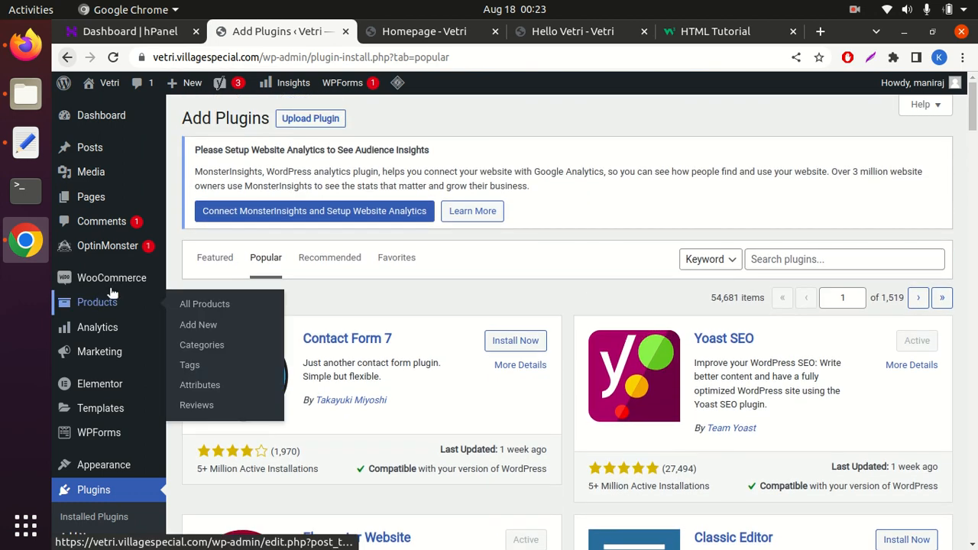
pyautogui.click(421, 46)
# Step: Reload the homepage, view the Apple Phone product page, then return to the homepage
pyautogui.click(393, 62)
pyautogui.scroll(5, 528, 257)
pyautogui.press('Return')
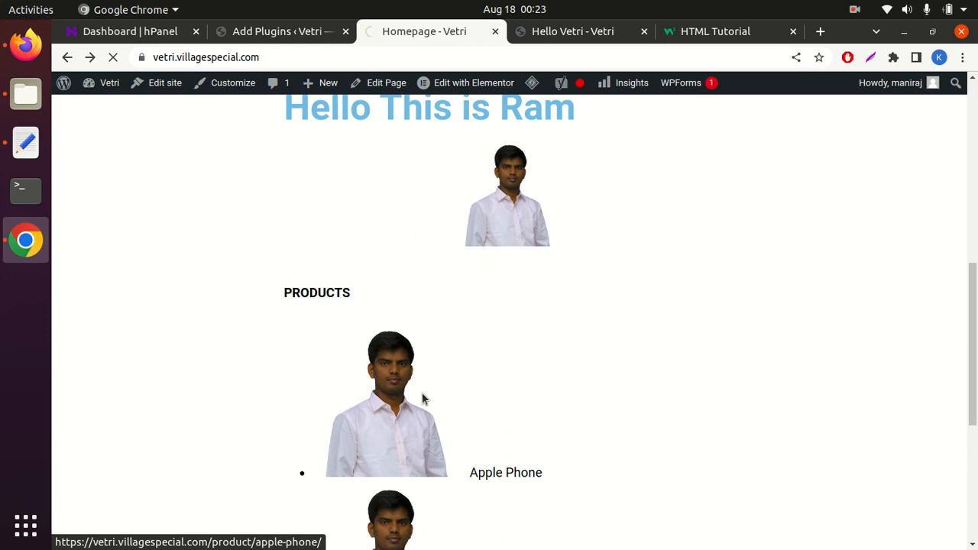
pyautogui.click(421, 397)
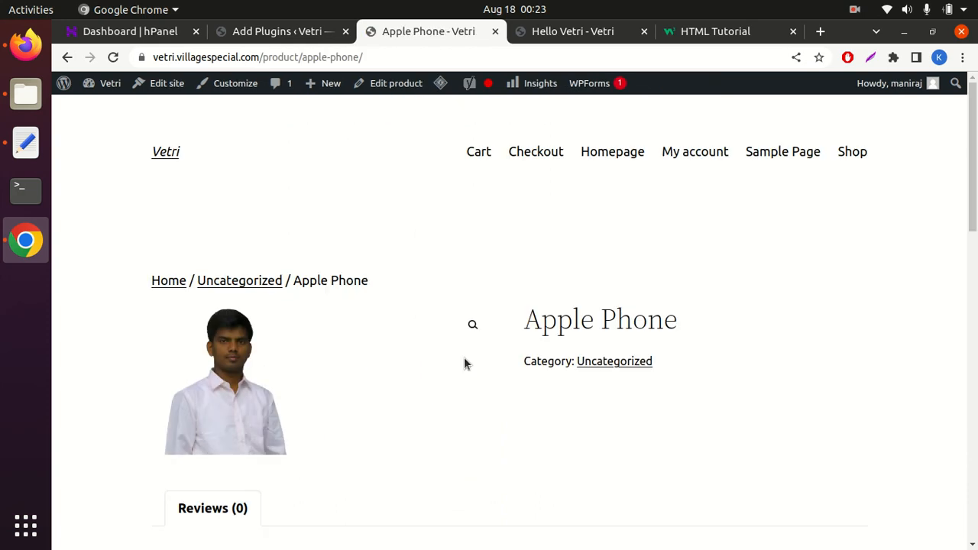
pyautogui.scroll(-3, 459, 366)
pyautogui.scroll(4, 478, 350)
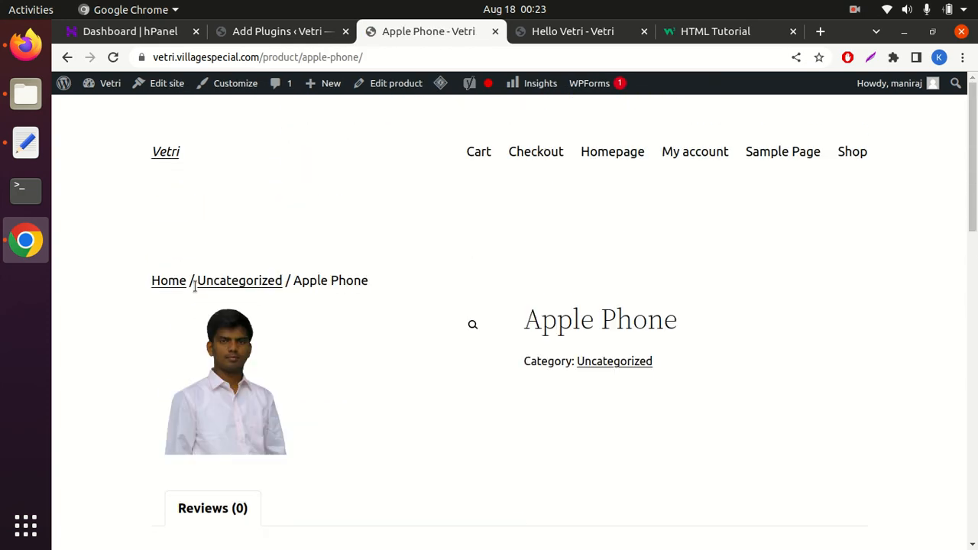
pyautogui.click(168, 151)
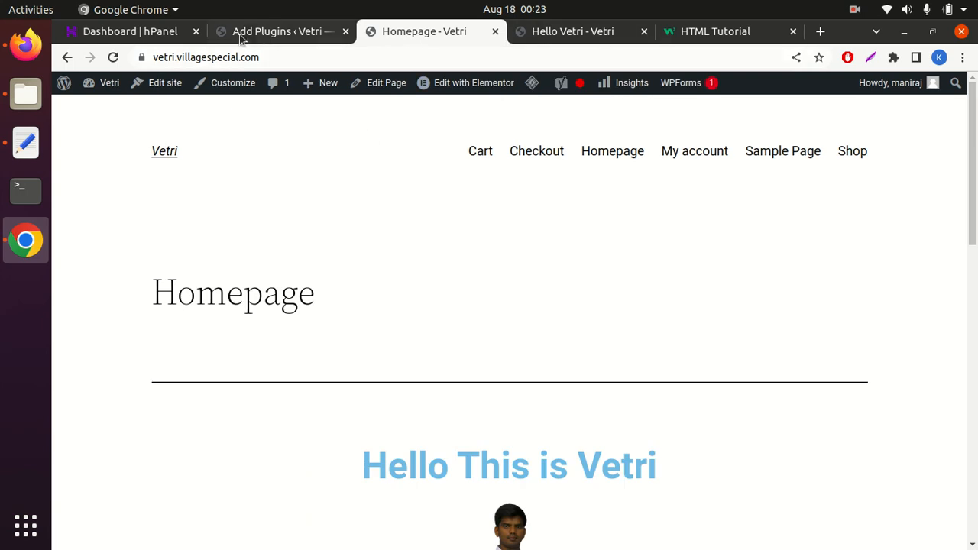
# Step: Return to the Add Plugins admin page and scroll through the plugin list
pyautogui.click(238, 35)
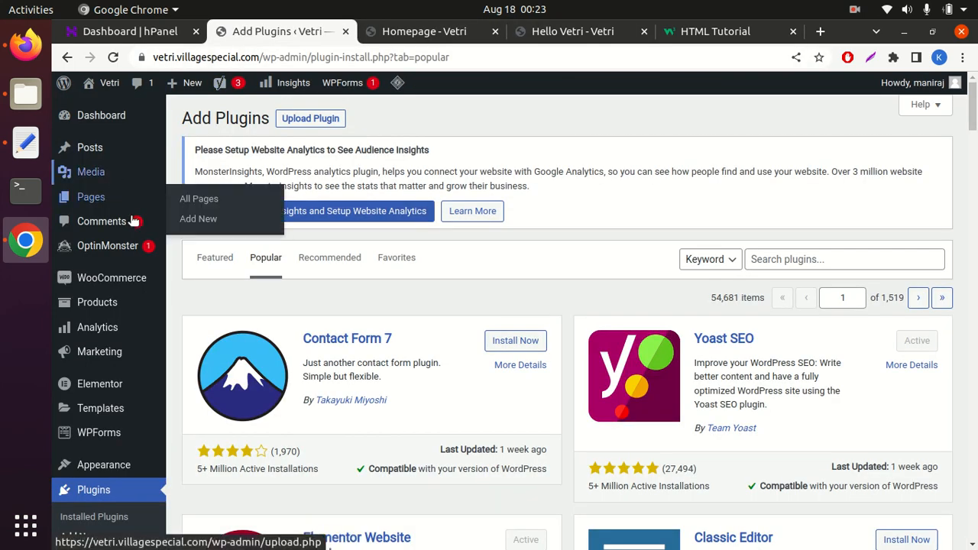
pyautogui.scroll(-3, 107, 269)
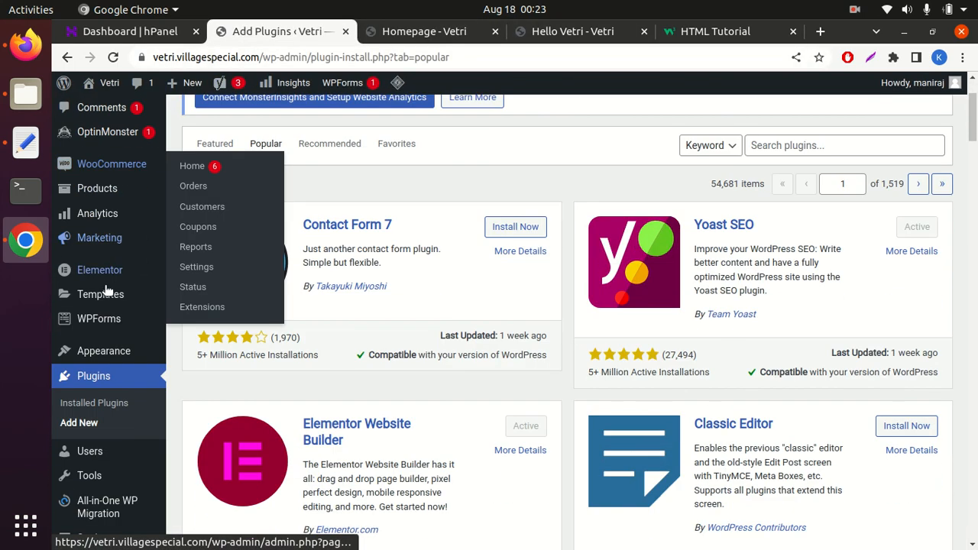
pyautogui.scroll(3, 99, 241)
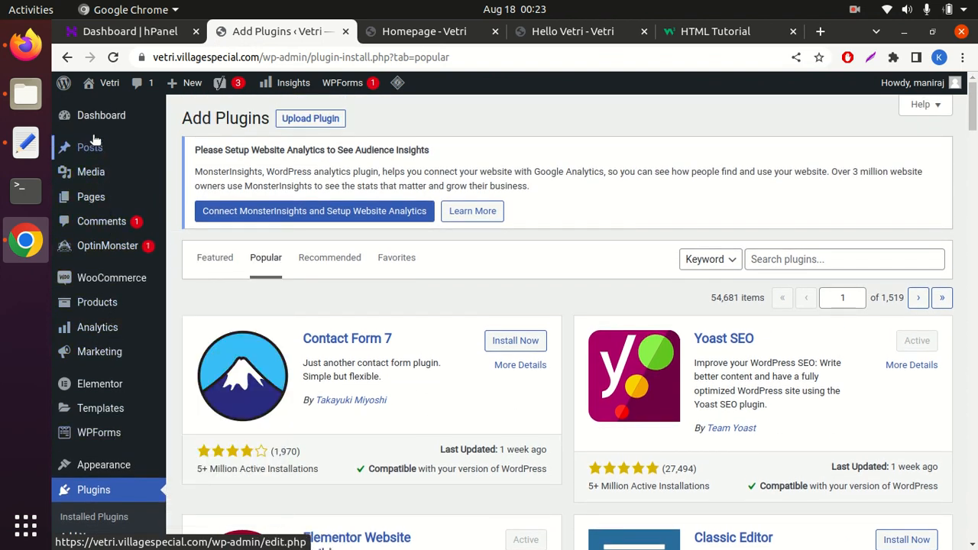
pyautogui.moveTo(134, 288)
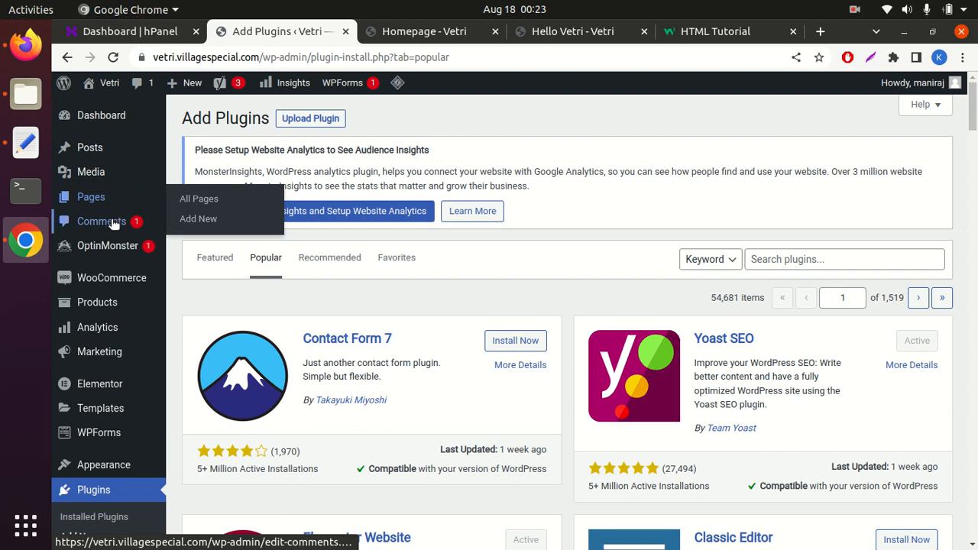
pyautogui.scroll(-2, 110, 224)
pyautogui.scroll(-1, 99, 378)
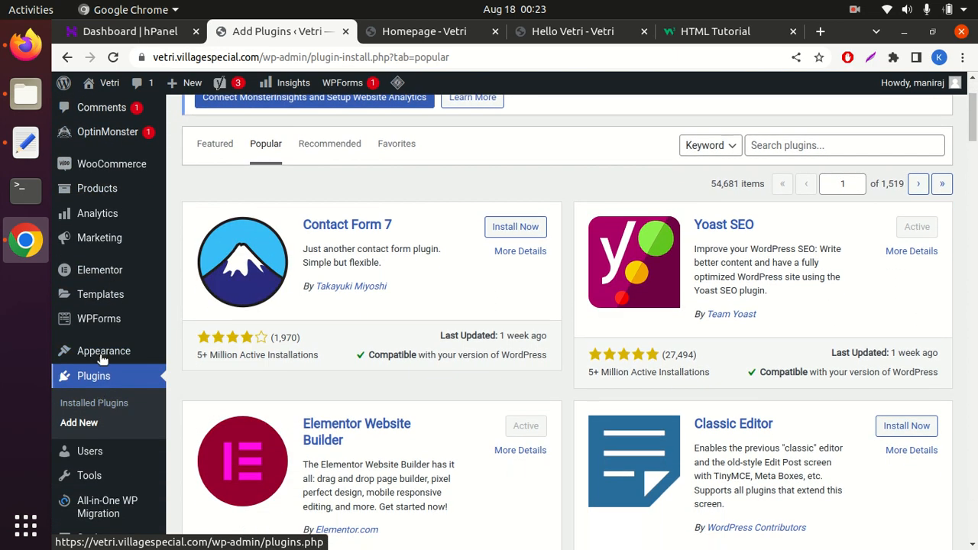
# Step: In Customizer Site Identity, extend the site title to the owner's full name
pyautogui.moveTo(104, 348)
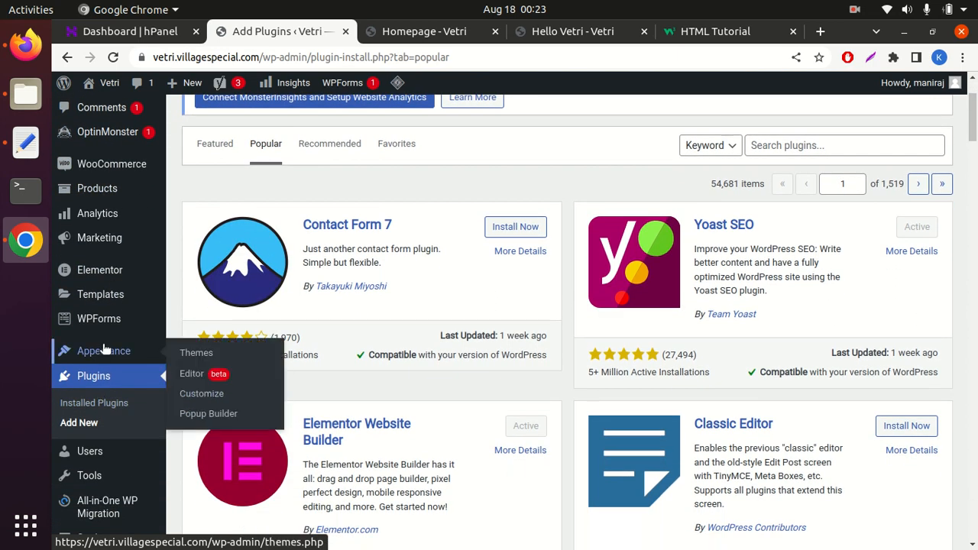
pyautogui.click(202, 396)
pyautogui.scroll(-3, 134, 422)
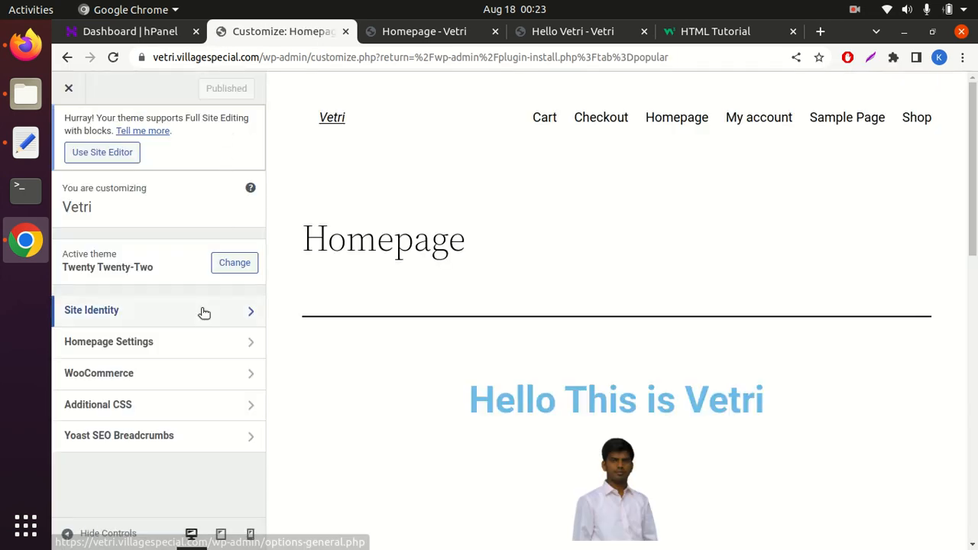
pyautogui.click(200, 311)
pyautogui.click(171, 266)
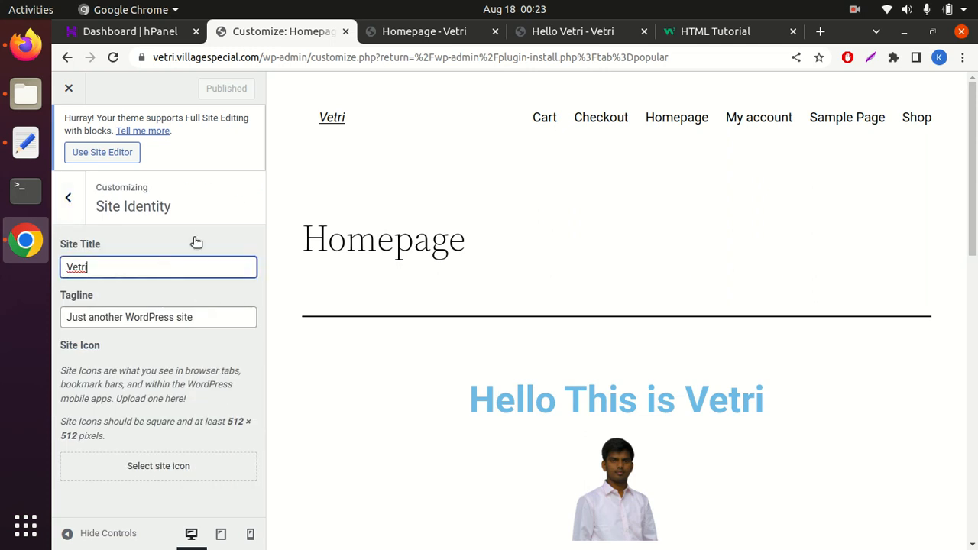
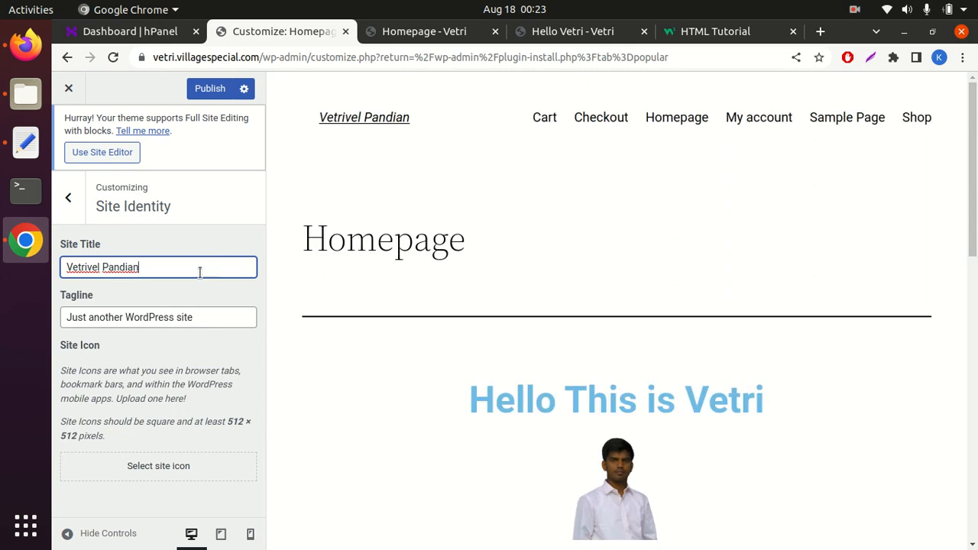
# Step: Pick the portrait photo from the media library and crop it as the site icon
pyautogui.click(142, 463)
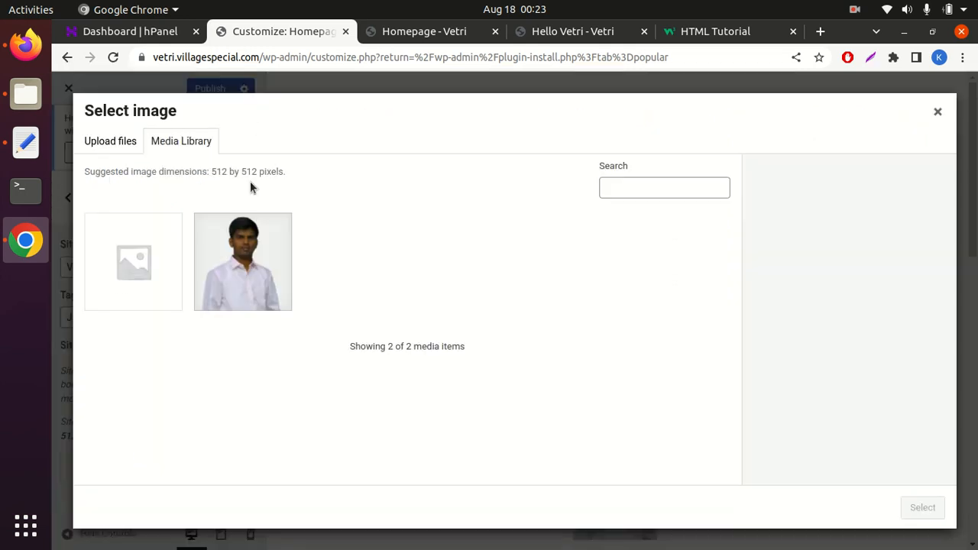
pyautogui.click(232, 295)
pyautogui.click(917, 507)
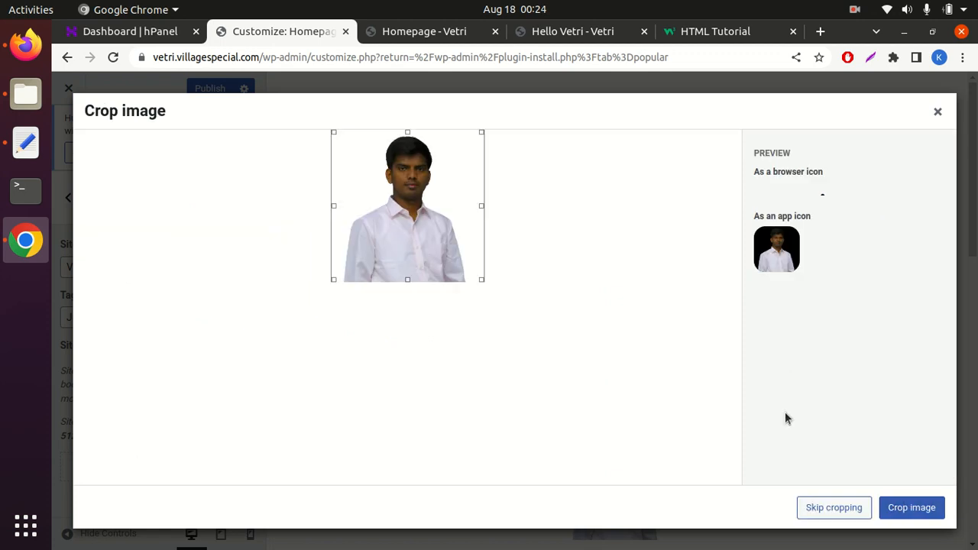
pyautogui.click(917, 512)
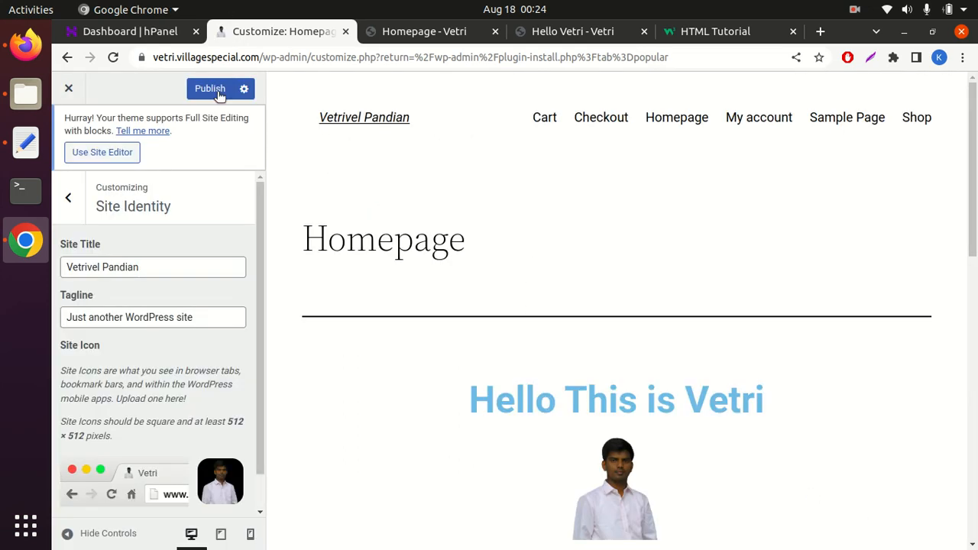
pyautogui.scroll(-1, 229, 336)
# Step: In Homepage Settings, switch to Your latest posts, then back to A static page
pyautogui.scroll(1, 163, 375)
pyautogui.click(83, 204)
pyautogui.click(124, 336)
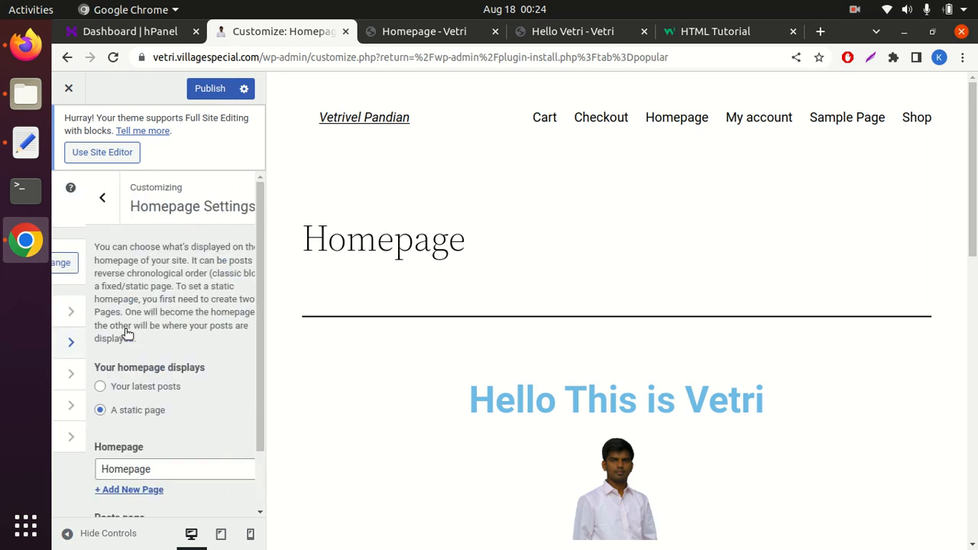
pyautogui.scroll(-1, 126, 314)
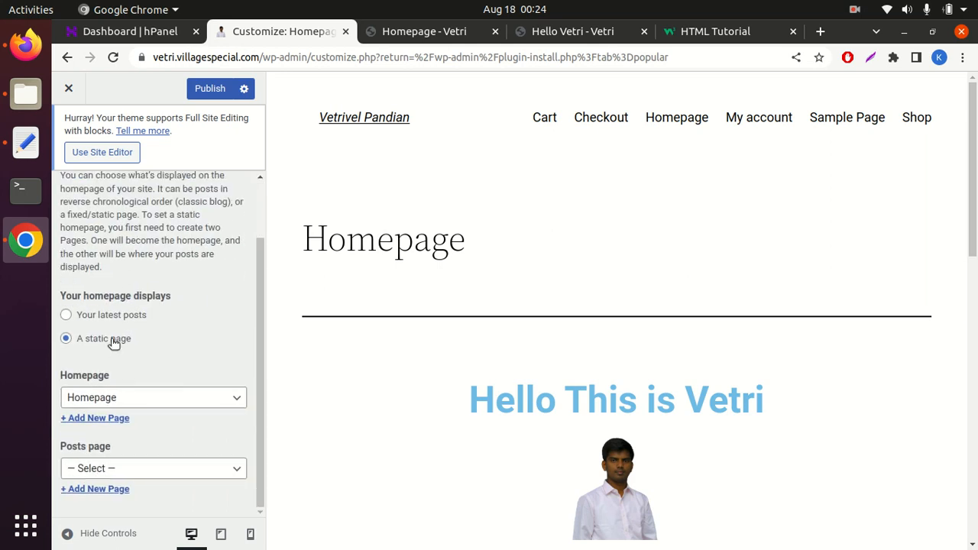
pyautogui.click(67, 315)
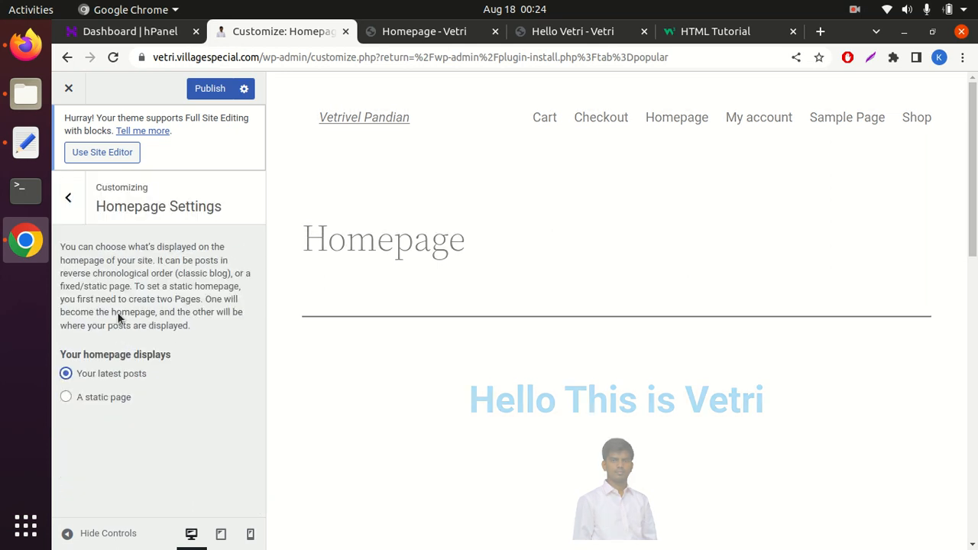
pyautogui.scroll(-5, 688, 360)
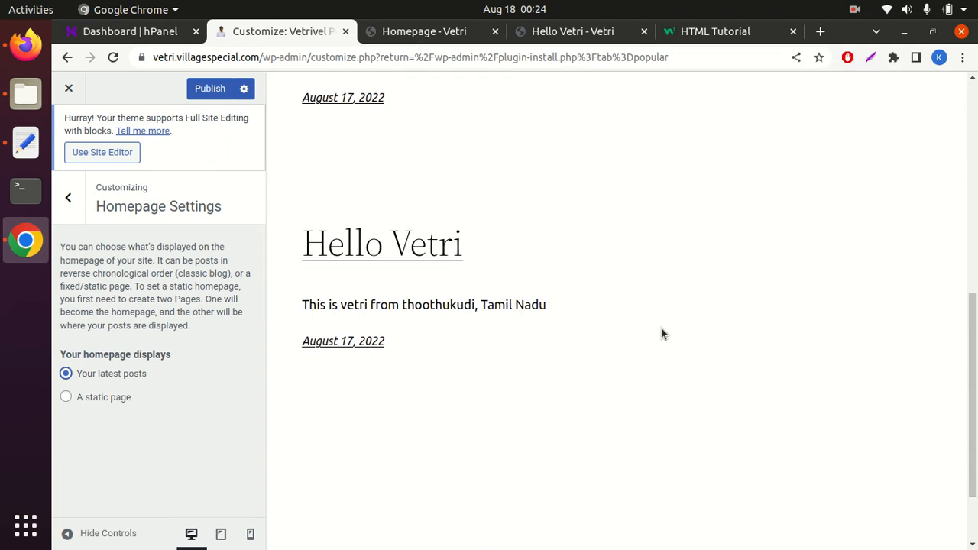
pyautogui.scroll(2, 546, 313)
pyautogui.click(66, 397)
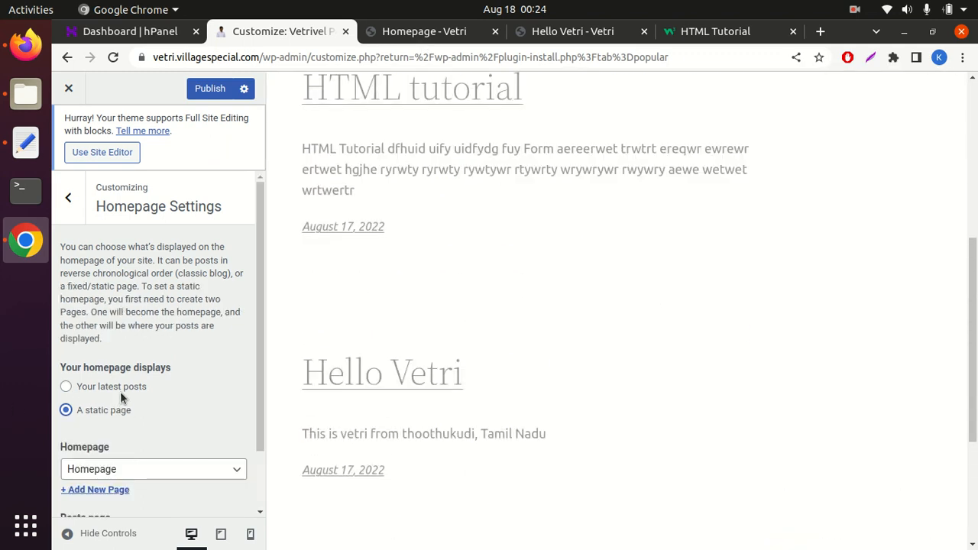
pyautogui.scroll(-1, 135, 416)
pyautogui.scroll(-3, 557, 344)
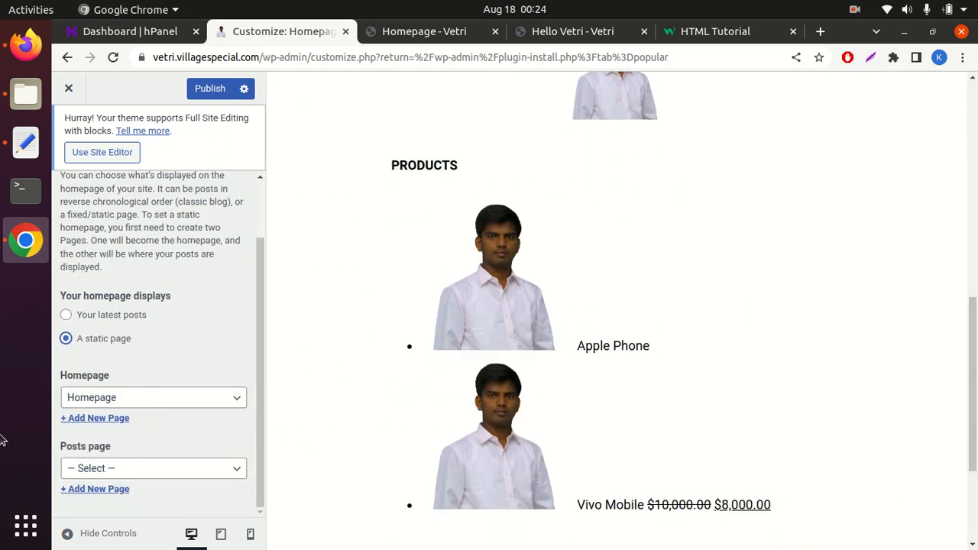
pyautogui.scroll(2, 193, 425)
# Step: In WooCommerce Product Images, try Custom and Uncropped thumbnails, then keep 1:1 cropping
pyautogui.click(75, 207)
pyautogui.click(150, 375)
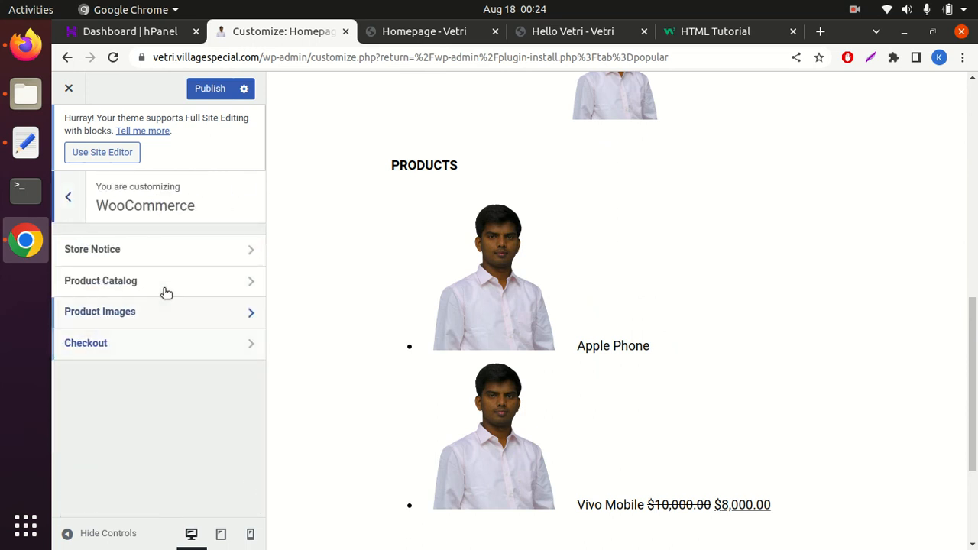
pyautogui.click(188, 312)
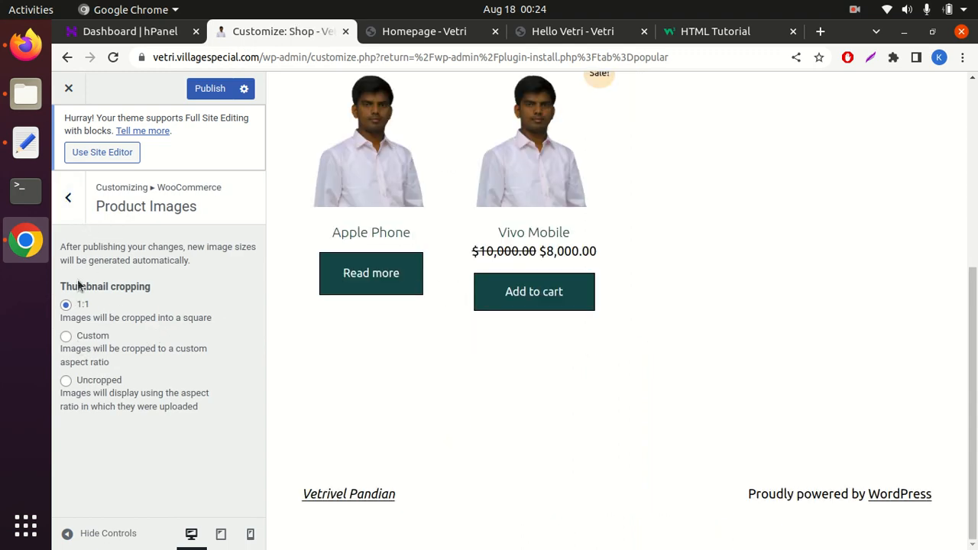
pyautogui.click(95, 350)
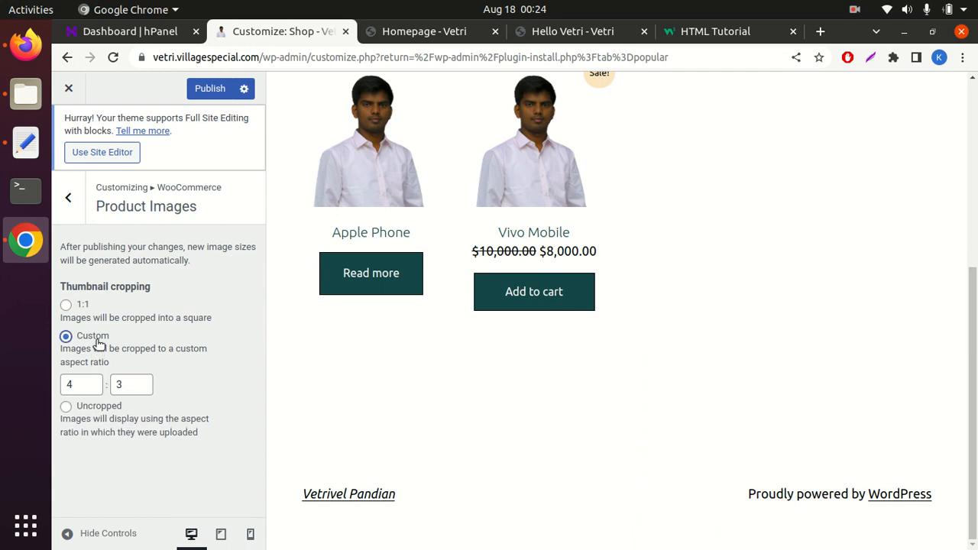
pyautogui.click(92, 408)
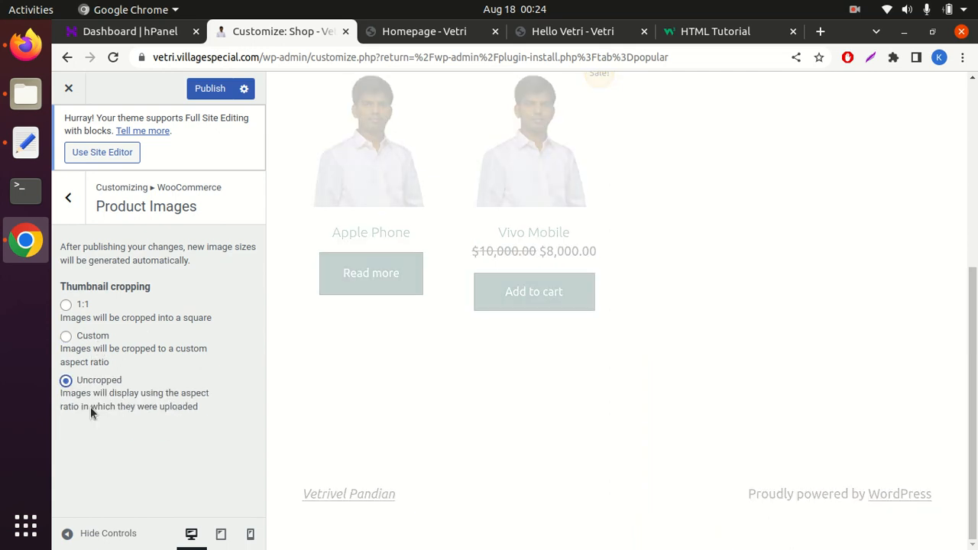
pyautogui.click(84, 306)
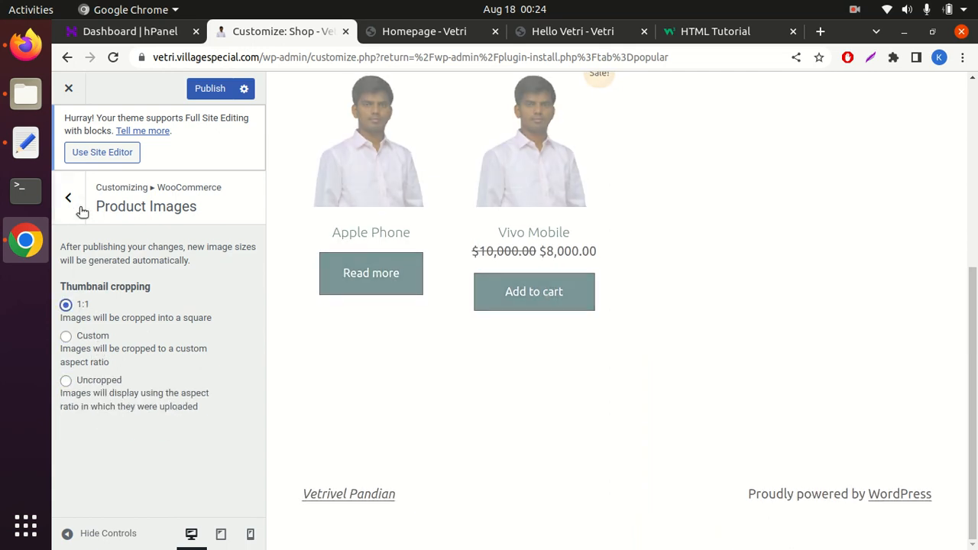
pyautogui.click(70, 198)
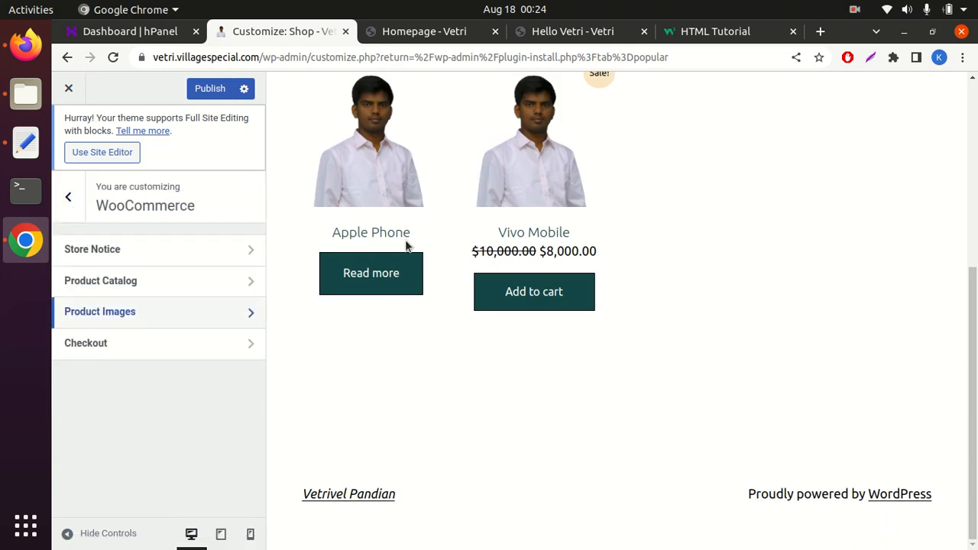
pyautogui.click(413, 32)
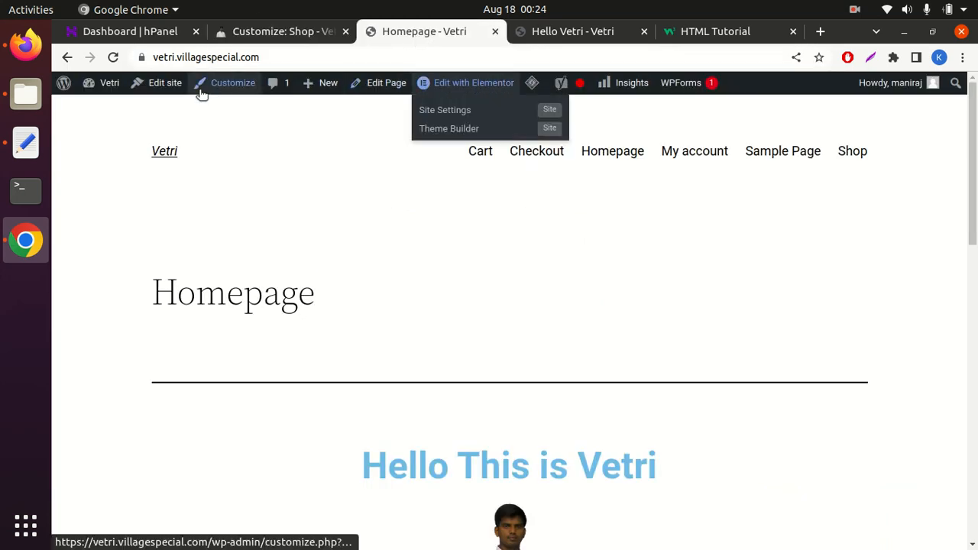
# Step: Go to the dashboard's Products list and open Apple Phone for editing
pyautogui.moveTo(109, 90)
pyautogui.click(113, 109)
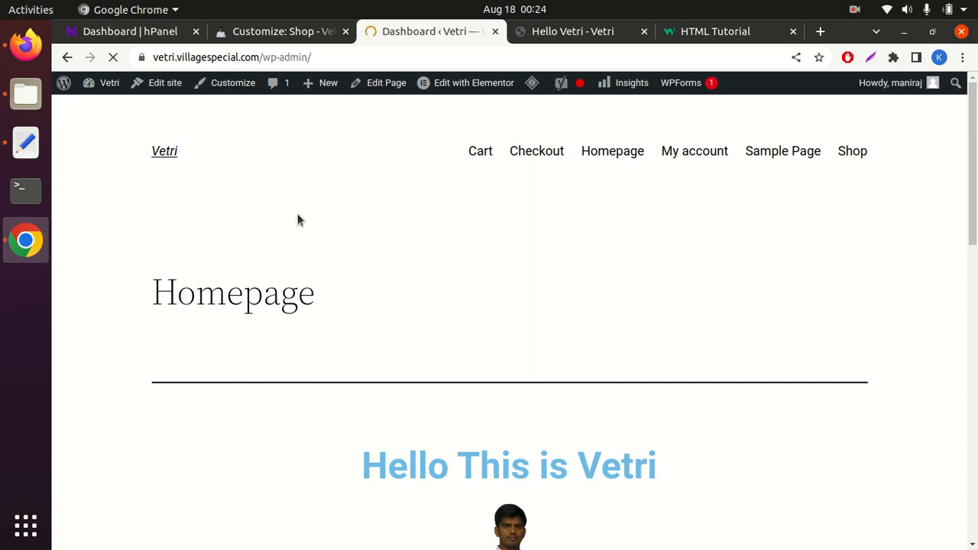
pyautogui.scroll(-1, 107, 489)
pyautogui.scroll(-5, 107, 488)
pyautogui.scroll(-2, 105, 404)
pyautogui.scroll(2, 104, 413)
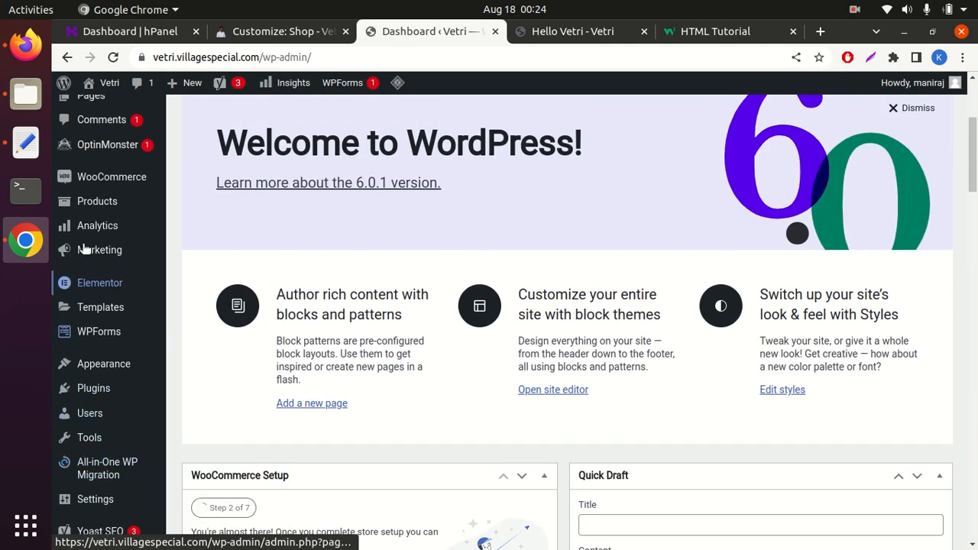
pyautogui.click(95, 201)
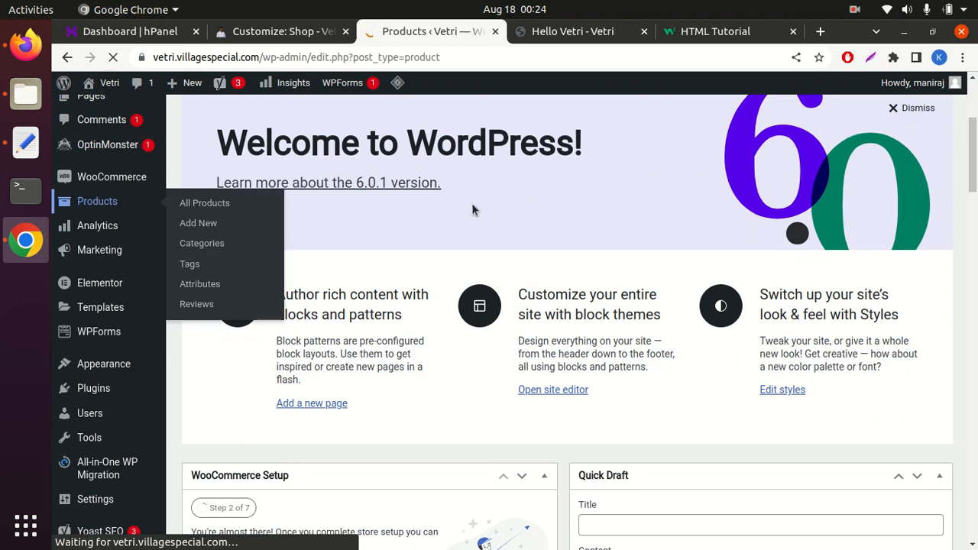
pyautogui.scroll(-2, 277, 412)
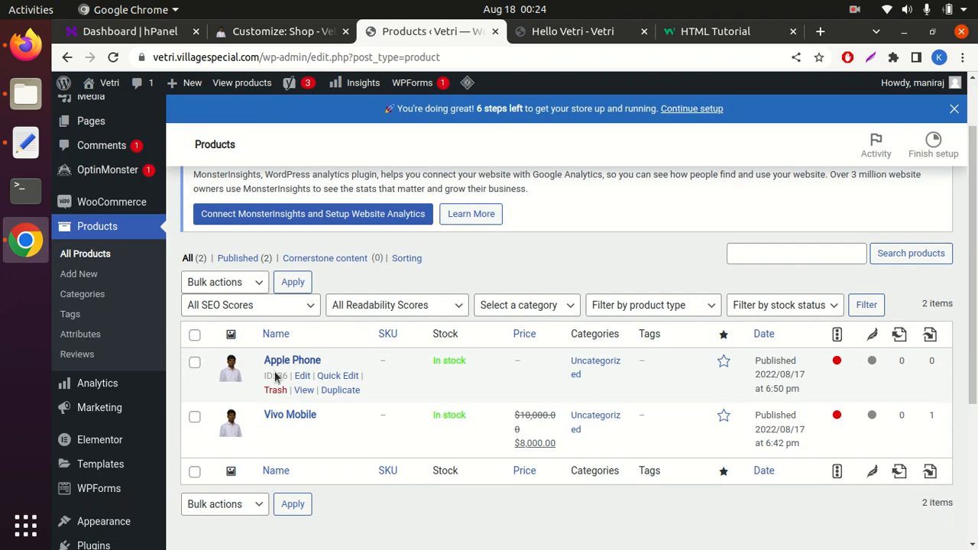
pyautogui.click(302, 375)
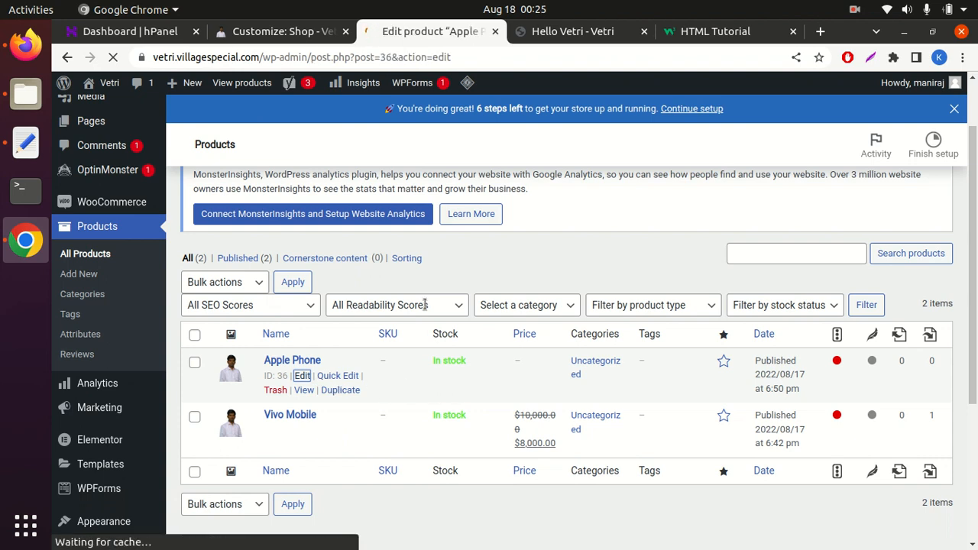
# Step: Give Apple Phone a regular price of 15000 and sale price of 13000, then update
pyautogui.scroll(-6, 387, 259)
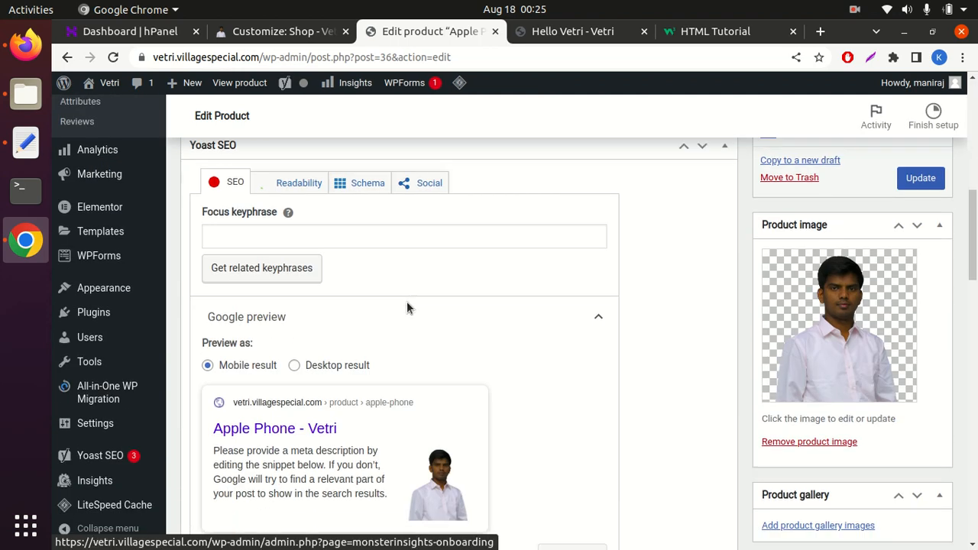
pyautogui.scroll(-6, 407, 301)
pyautogui.scroll(-4, 407, 307)
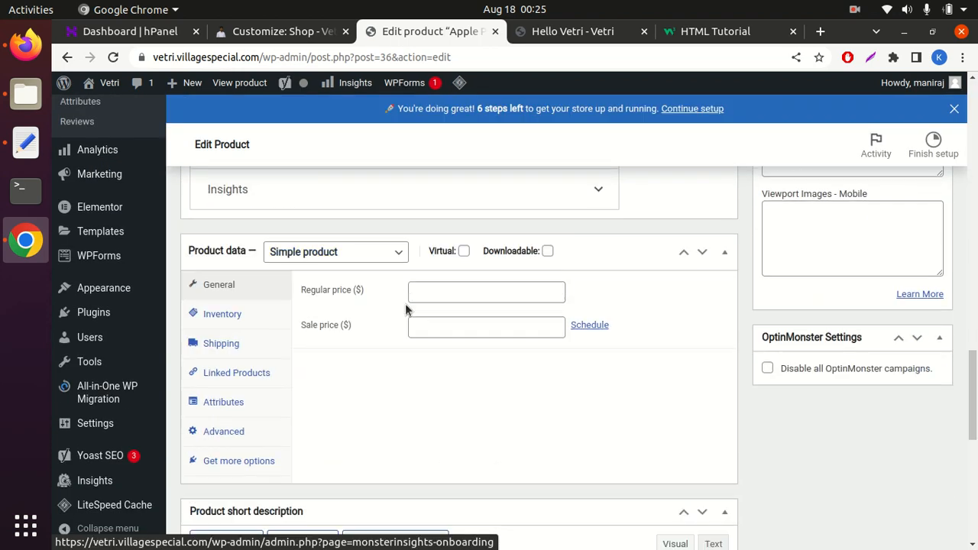
pyautogui.click(457, 285)
pyautogui.write('15000')
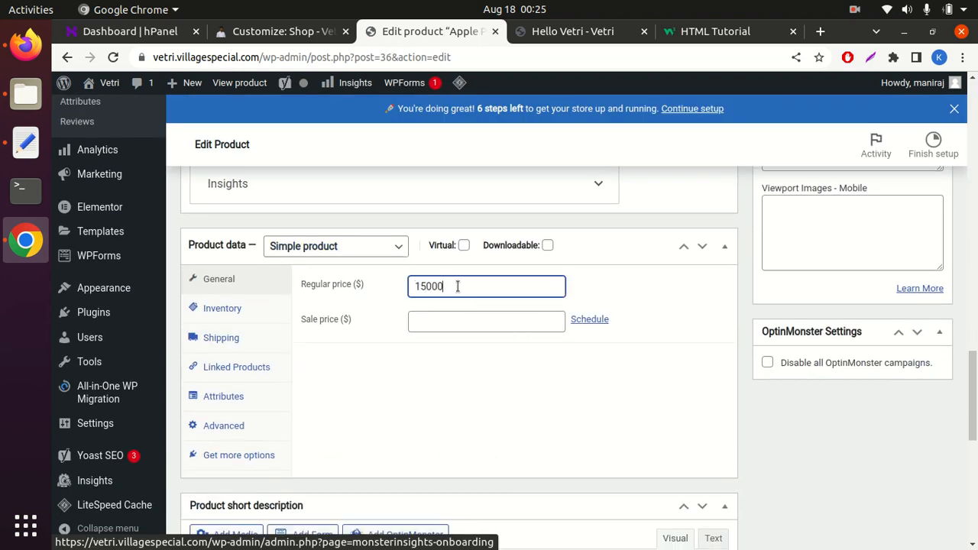
pyautogui.click(466, 324)
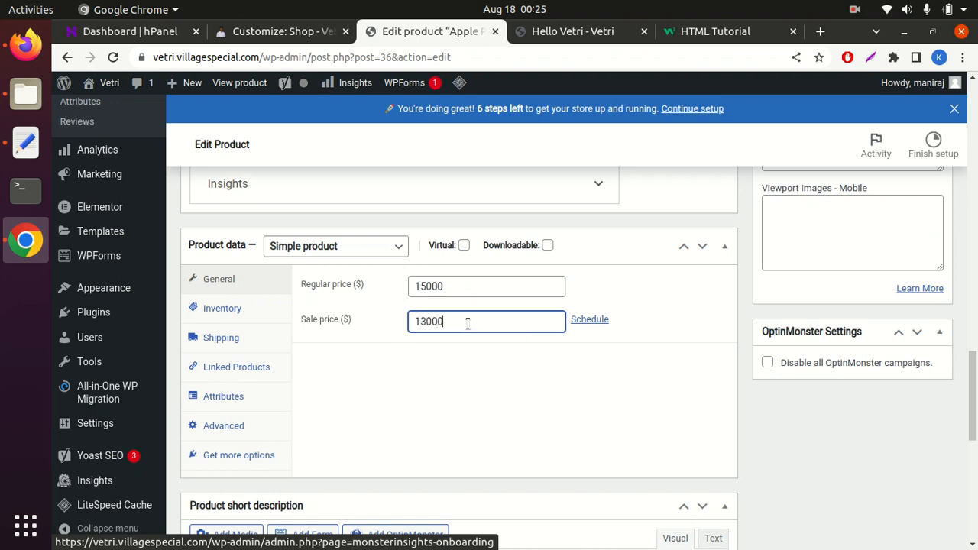
pyautogui.click(533, 368)
pyautogui.scroll(-3, 465, 359)
pyautogui.scroll(10, 465, 360)
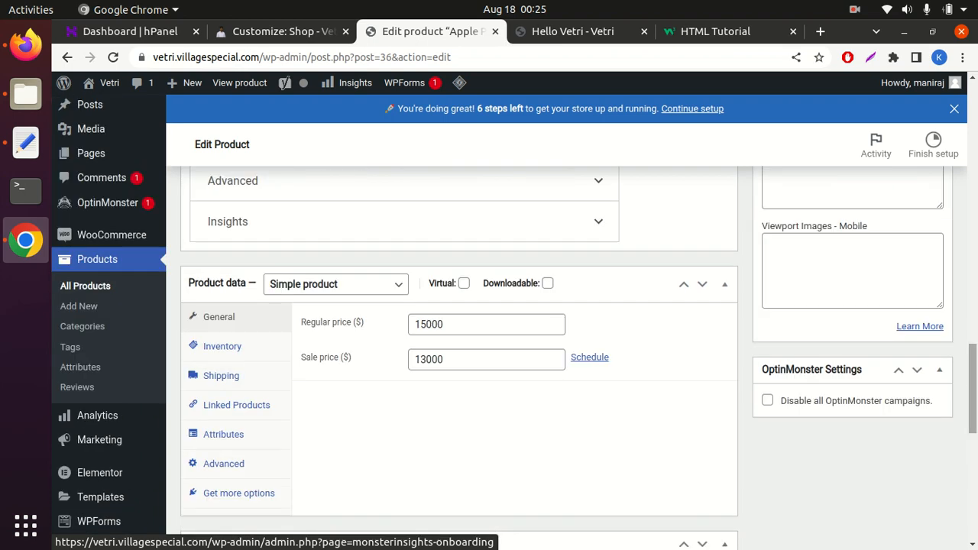
pyautogui.scroll(5, 973, 367)
pyautogui.click(919, 175)
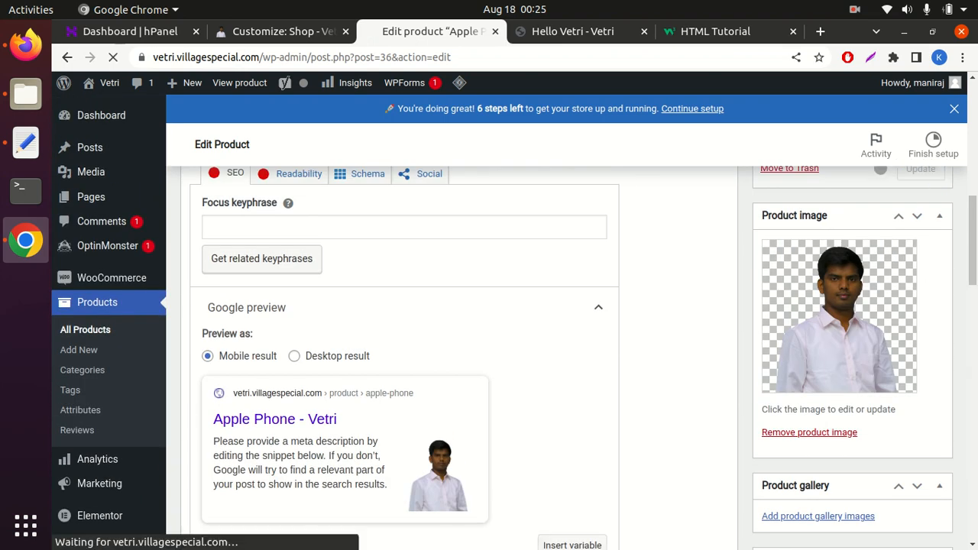
# Step: Browse the Shop customizer's Product Catalog, Store Notice, Product Images and Checkout panels
pyautogui.click(259, 31)
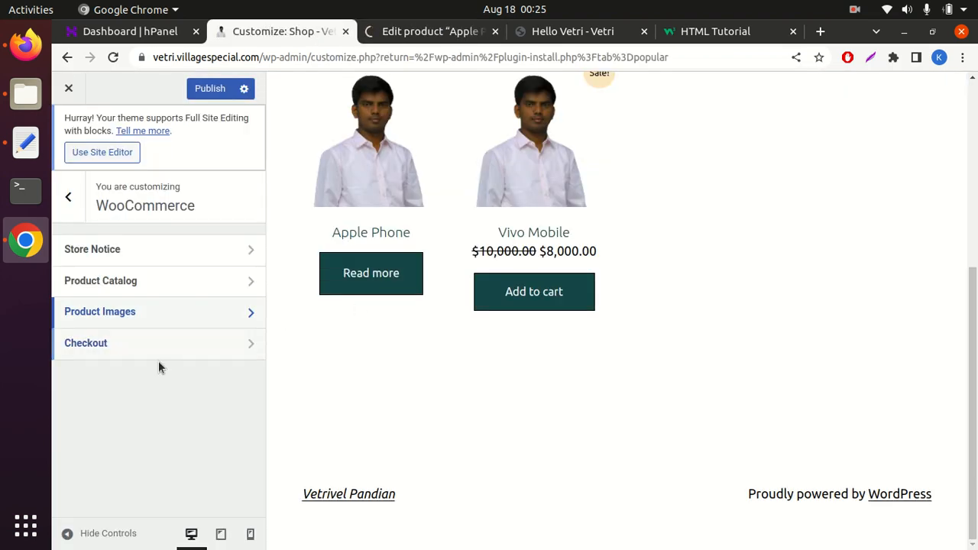
pyautogui.click(107, 281)
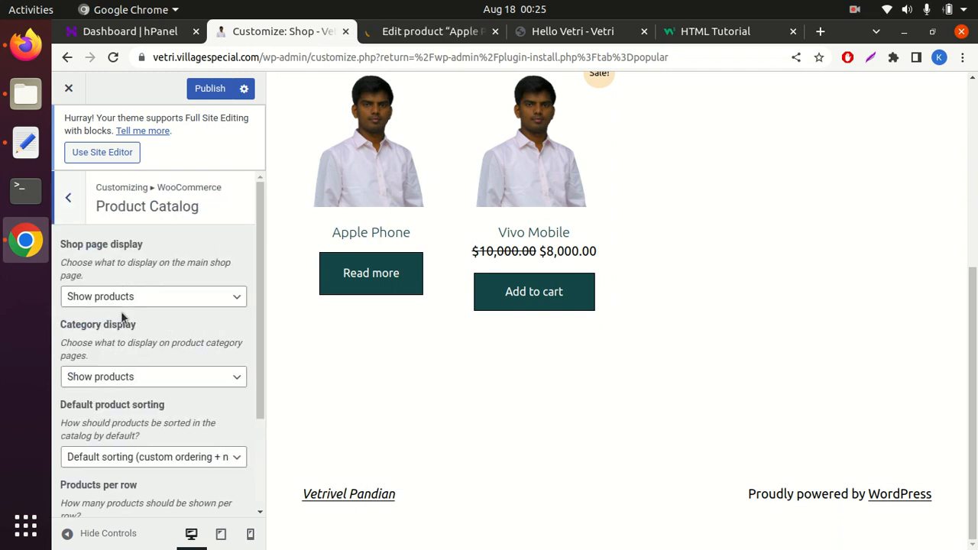
pyautogui.scroll(-4, 166, 327)
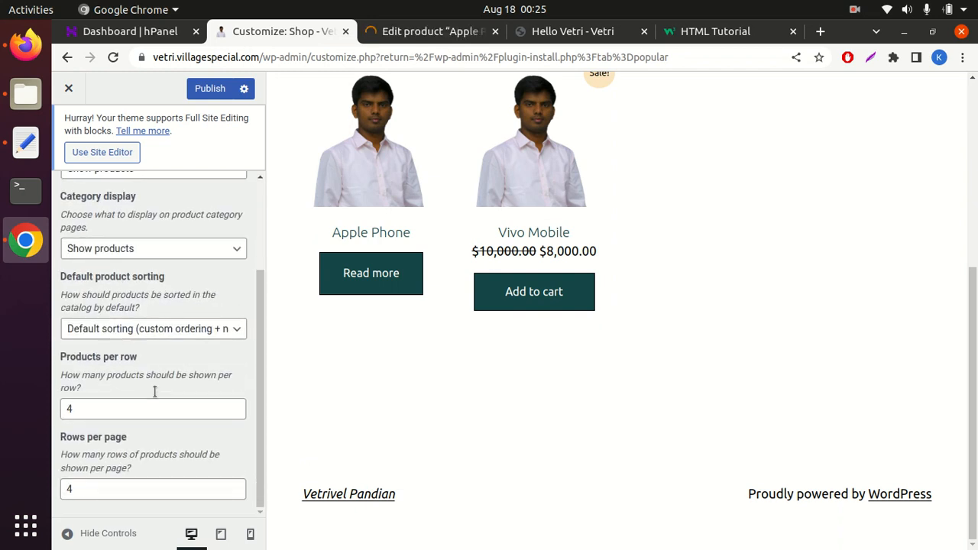
pyautogui.scroll(2, 160, 419)
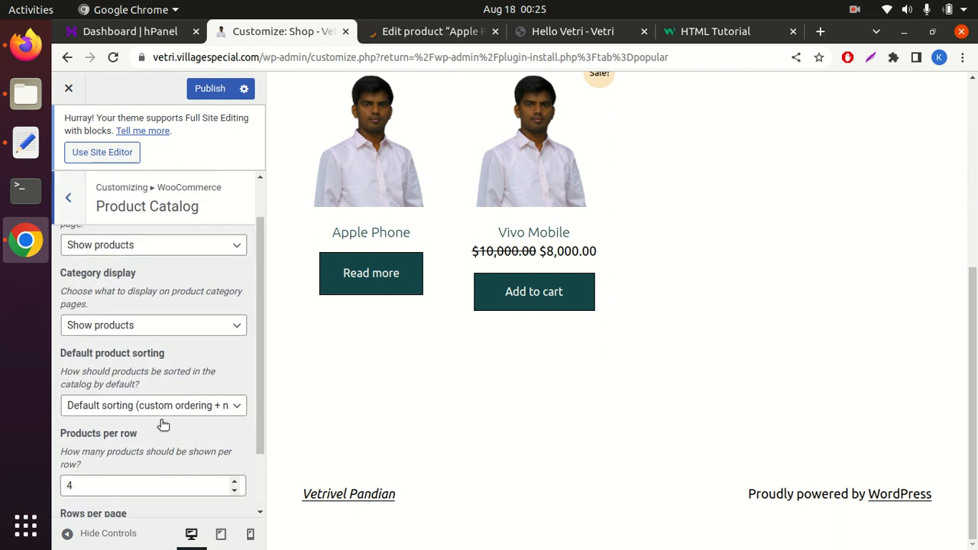
pyautogui.scroll(1, 162, 345)
pyautogui.click(70, 200)
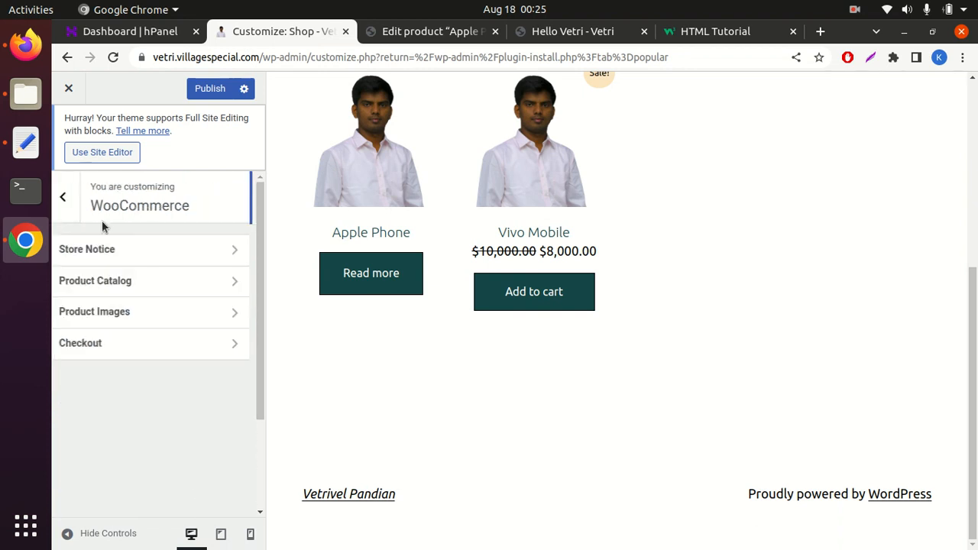
pyautogui.click(145, 244)
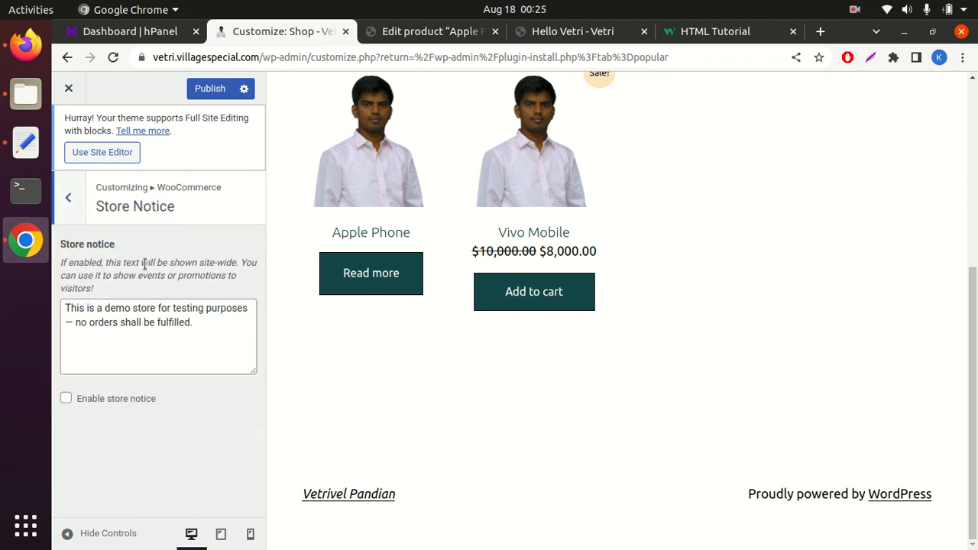
pyautogui.click(69, 198)
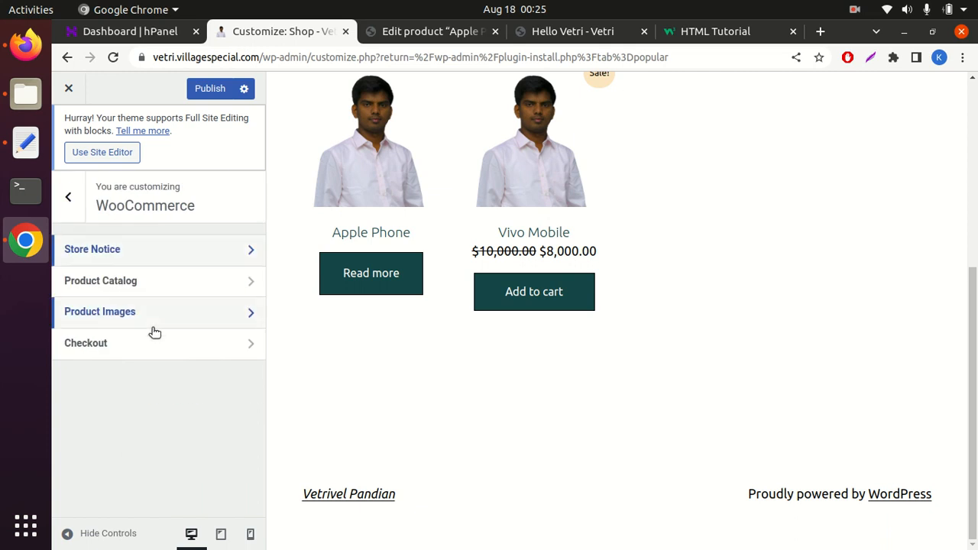
pyautogui.click(151, 311)
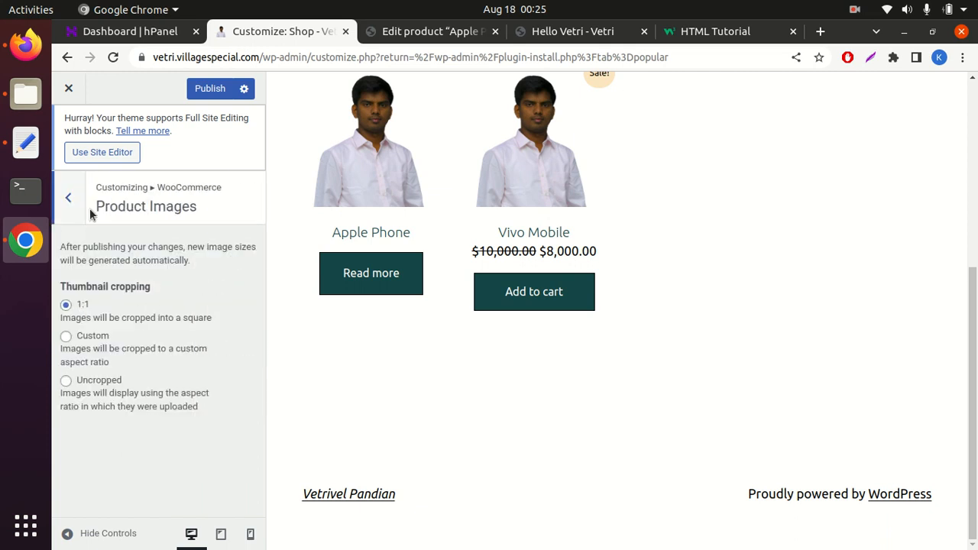
pyautogui.click(69, 200)
pyautogui.click(97, 343)
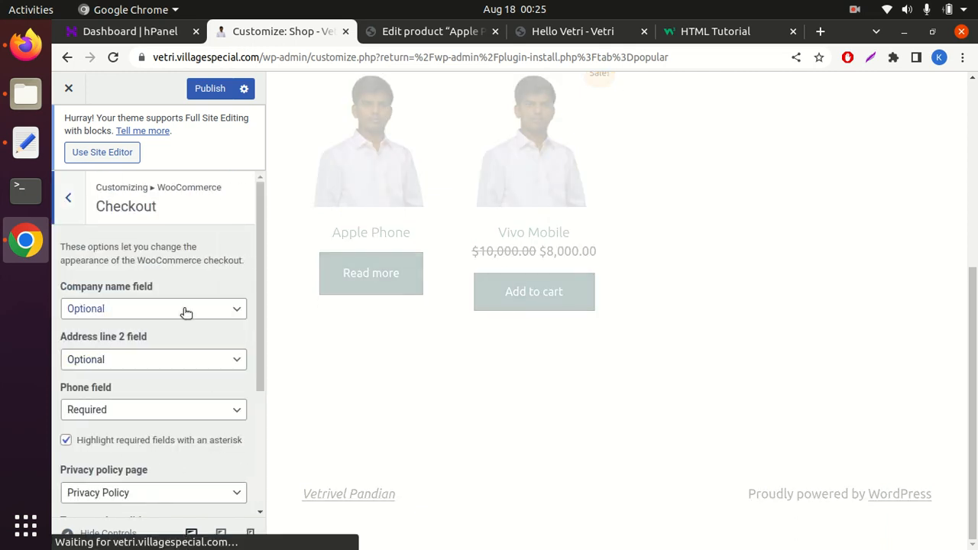
pyautogui.scroll(-3, 183, 312)
pyautogui.scroll(3, 183, 312)
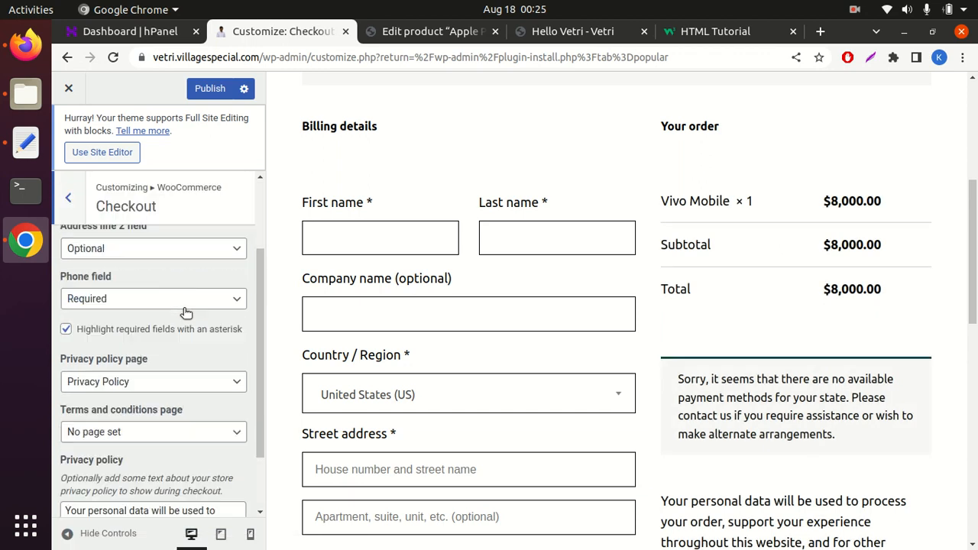
pyautogui.scroll(-3, 130, 296)
pyautogui.scroll(3, 99, 275)
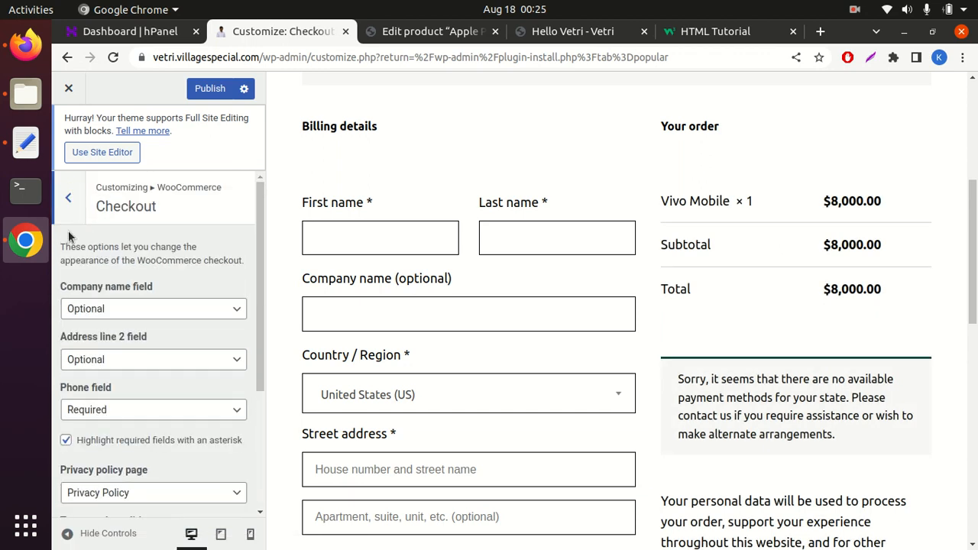
# Step: Revisit Product Images and Additional CSS, then publish the customizer changes
pyautogui.click(68, 197)
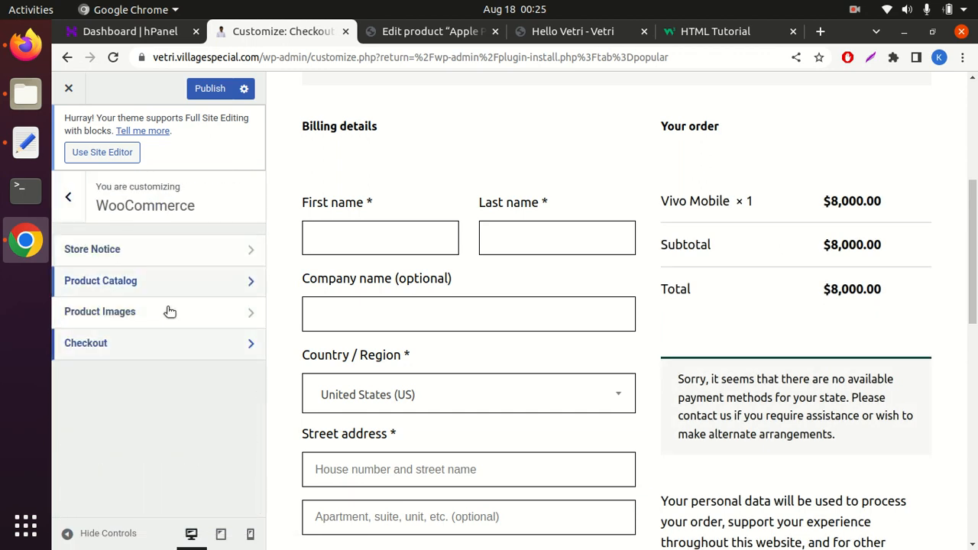
pyautogui.click(168, 317)
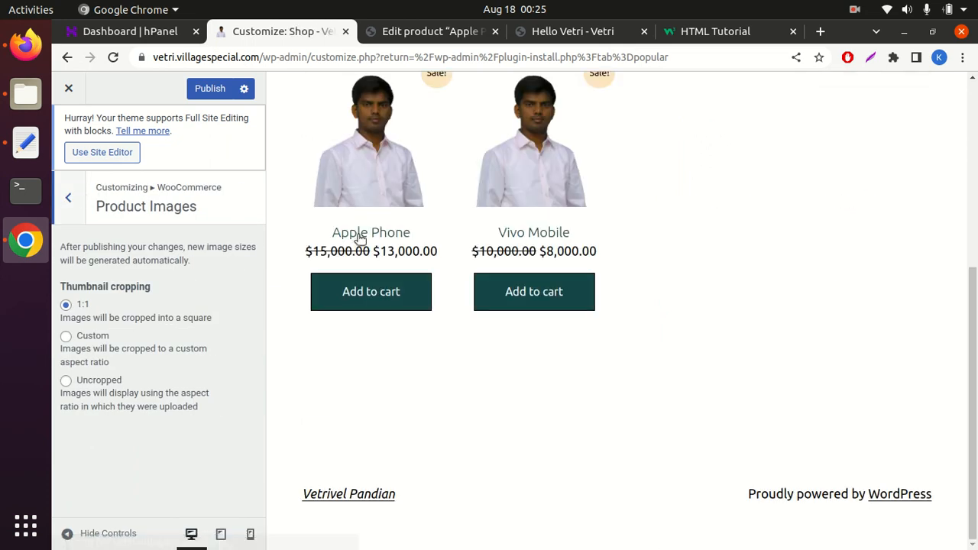
pyautogui.scroll(4, 557, 266)
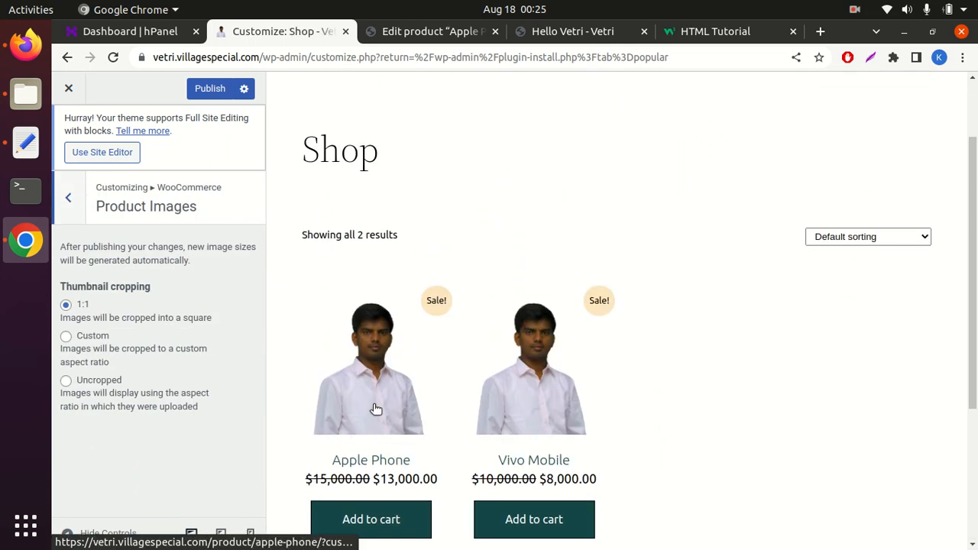
pyautogui.click(68, 198)
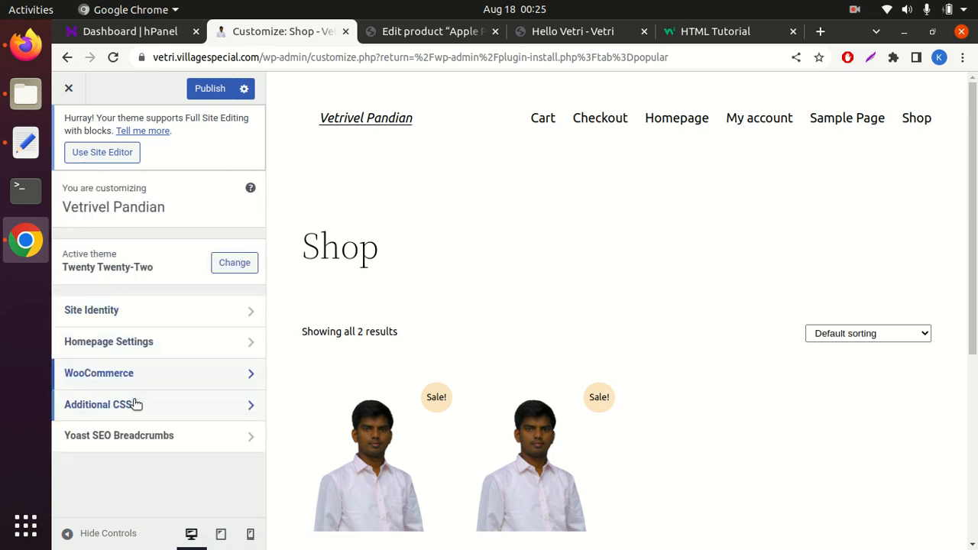
pyautogui.click(134, 403)
pyautogui.click(66, 201)
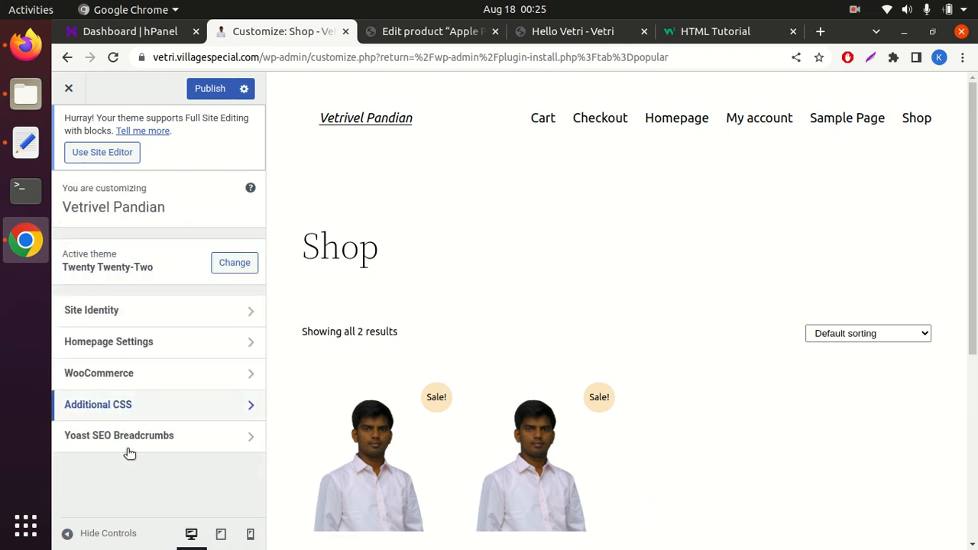
pyautogui.click(139, 376)
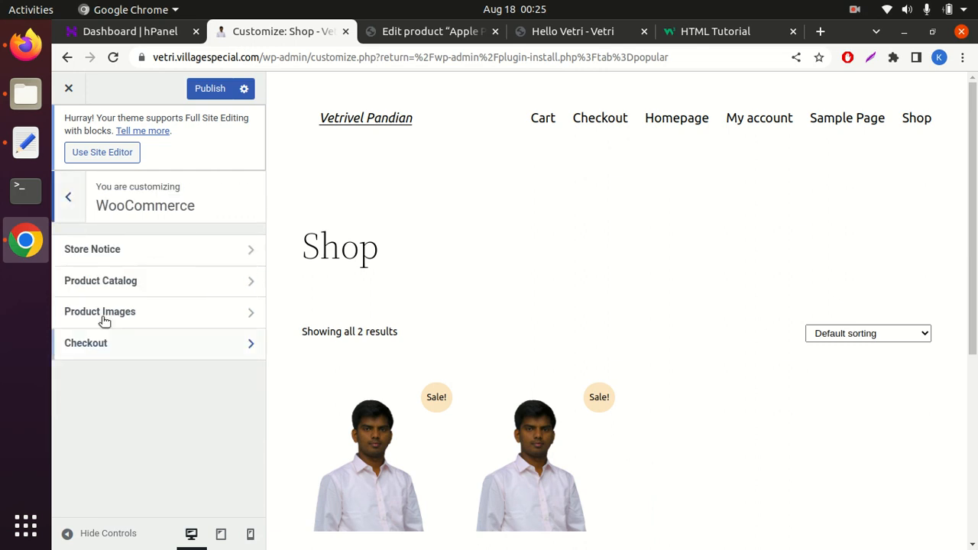
pyautogui.click(74, 210)
pyautogui.click(208, 89)
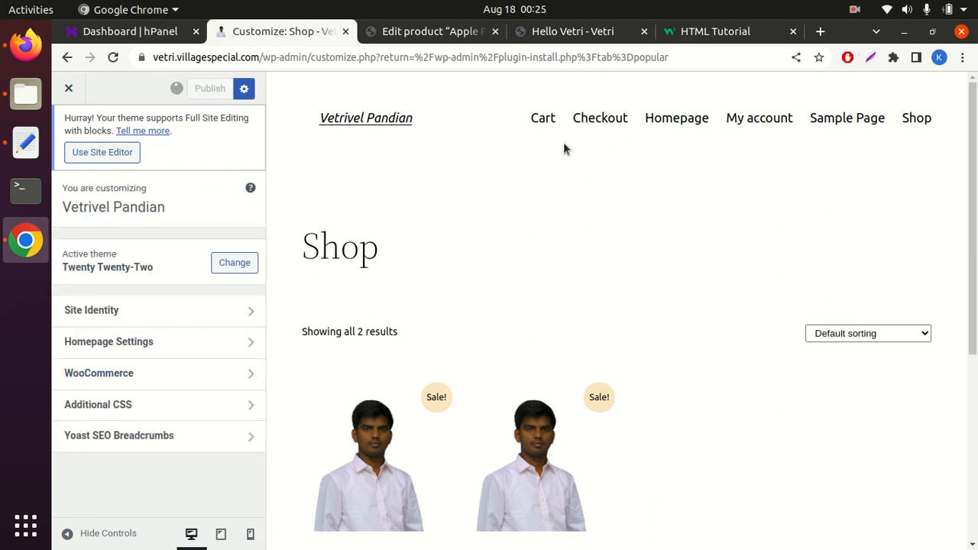
# Step: Open the site homepage and scroll to Apple Phone and Vivo Mobile at sale prices
pyautogui.click(604, 31)
pyautogui.click(470, 60)
pyautogui.click(470, 61)
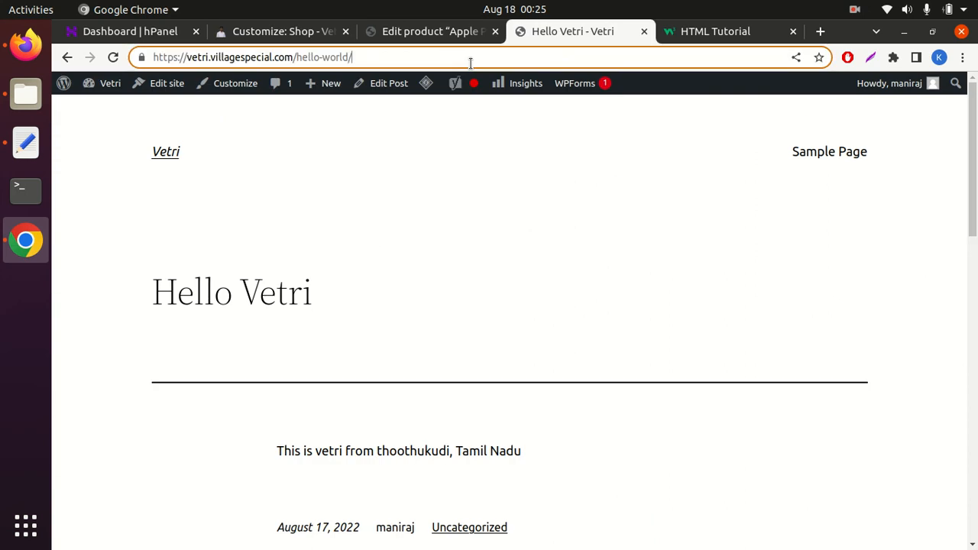
pyautogui.click(165, 159)
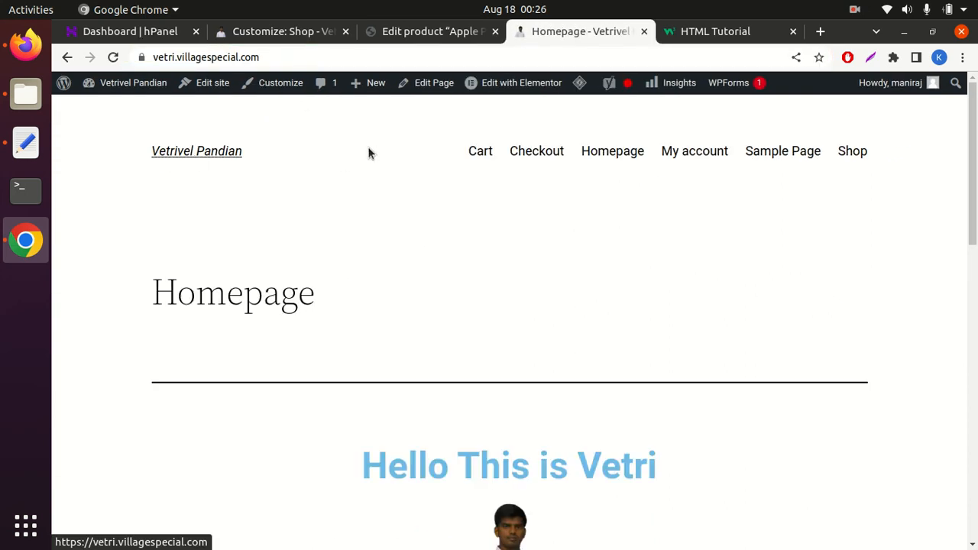
pyautogui.scroll(-10, 485, 233)
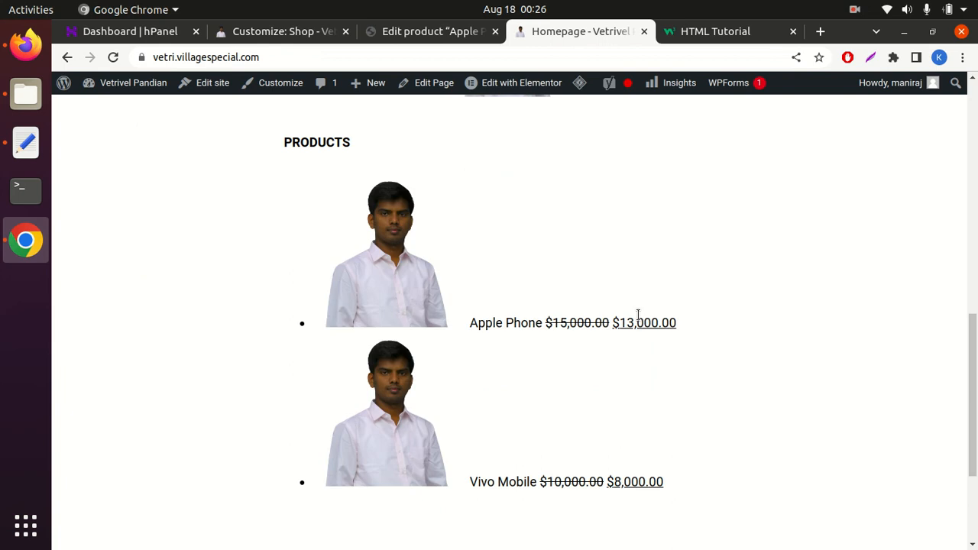
pyautogui.scroll(-3, 646, 340)
# Step: Close the Shop customizer to return to the admin
pyautogui.hotkey('ctrl', 'Tab')
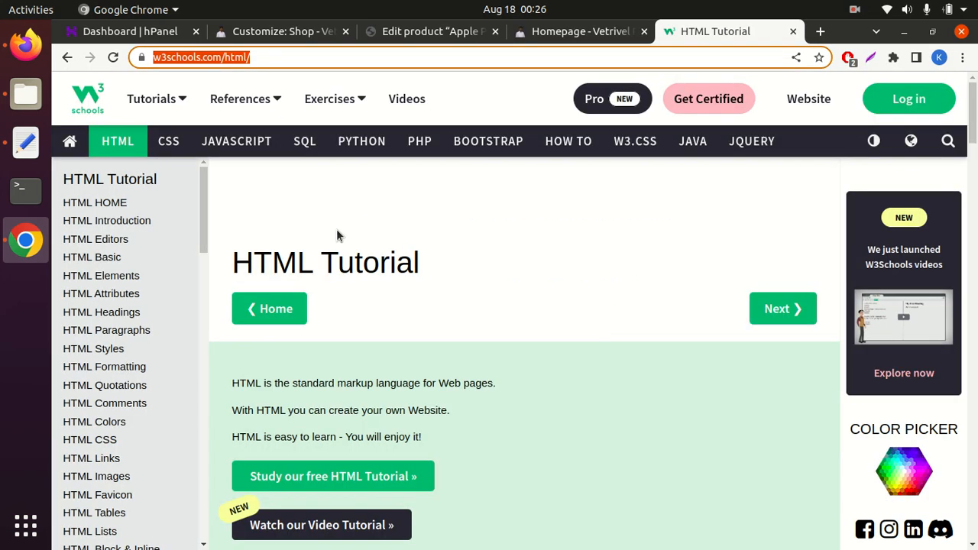
pyautogui.click(278, 35)
pyautogui.click(74, 88)
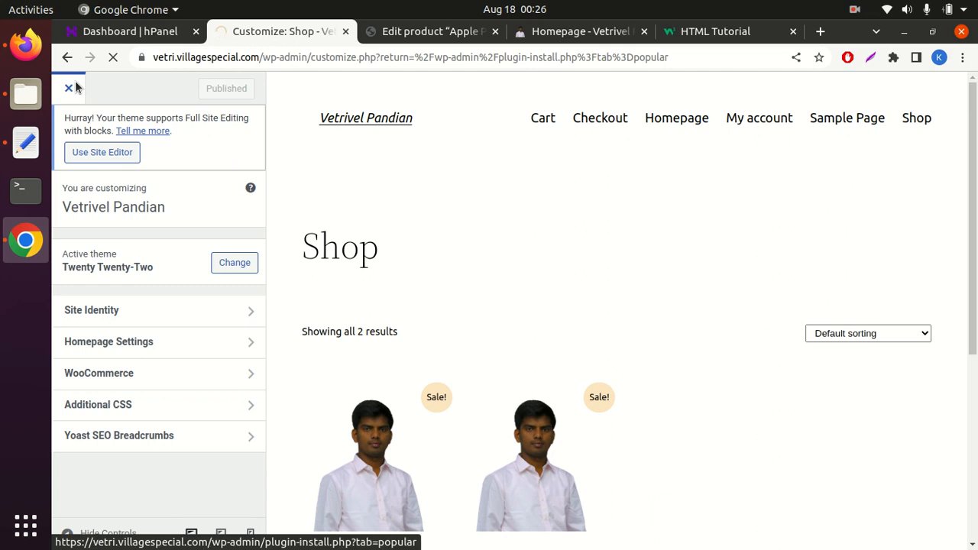
# Step: Check the Apple Phone product page, still listed as Uncategorized, from the homepage tab
pyautogui.scroll(-3, 323, 331)
pyautogui.scroll(3, 312, 333)
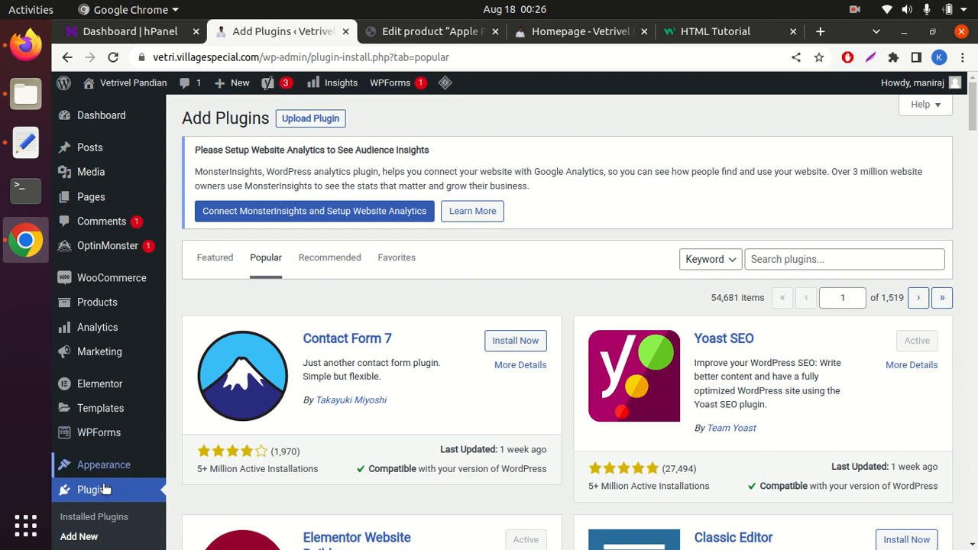
pyautogui.scroll(-3, 100, 443)
pyautogui.moveTo(107, 434)
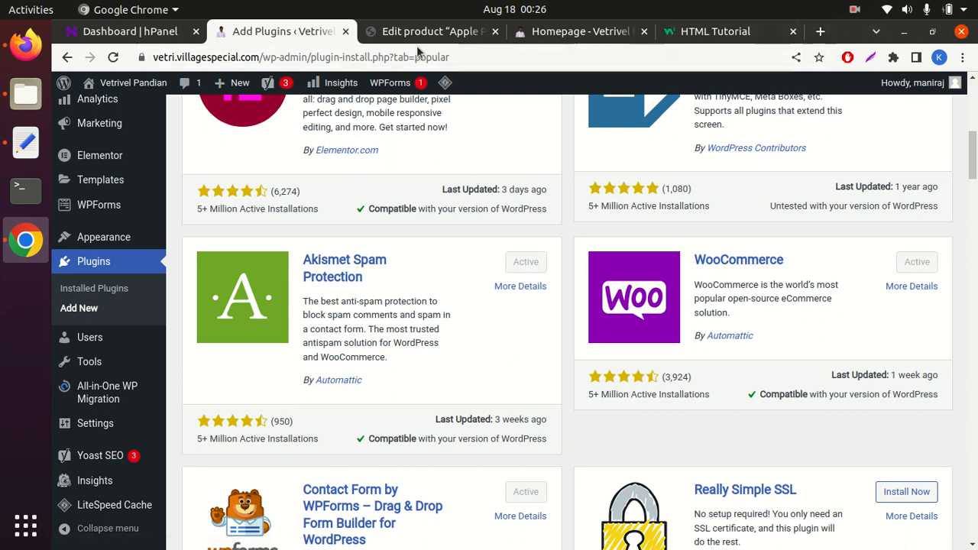
pyautogui.click(574, 31)
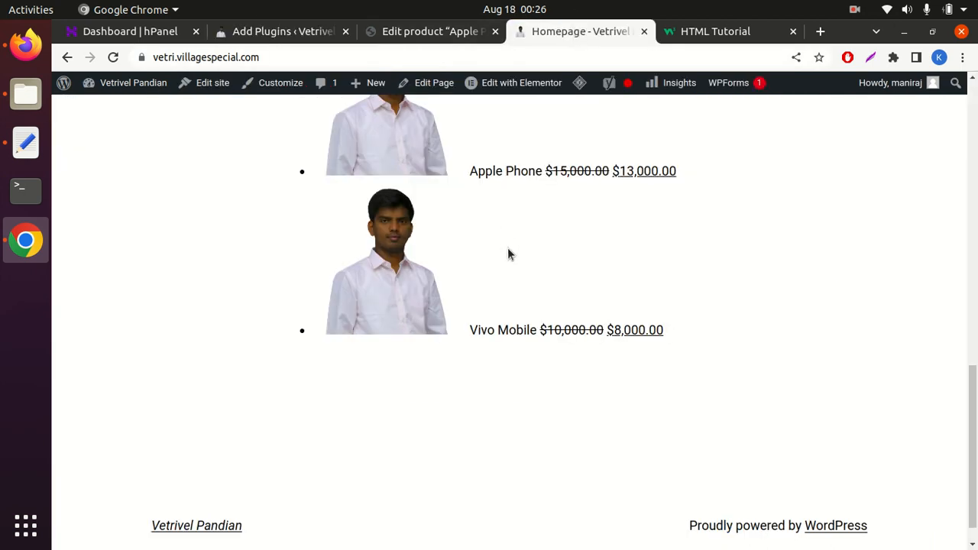
pyautogui.scroll(2, 543, 260)
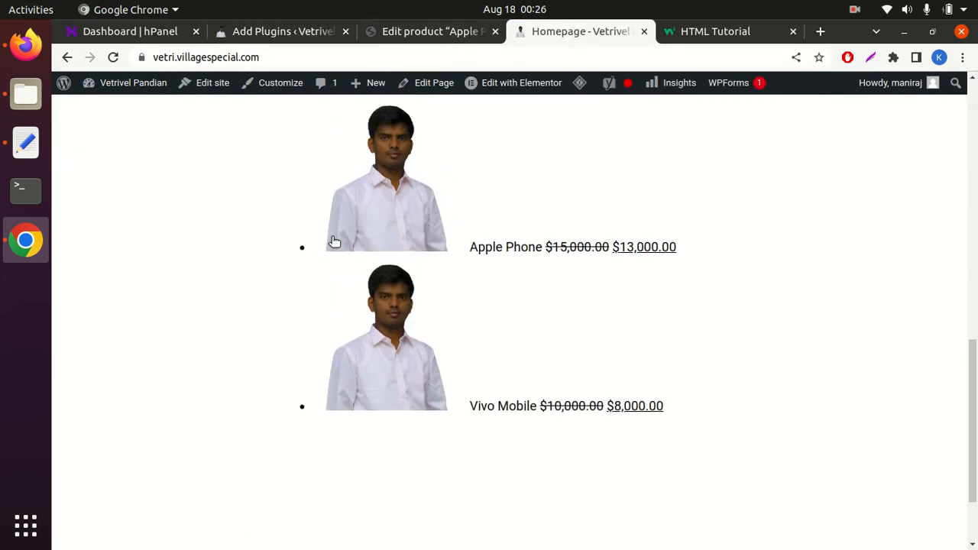
pyautogui.click(426, 226)
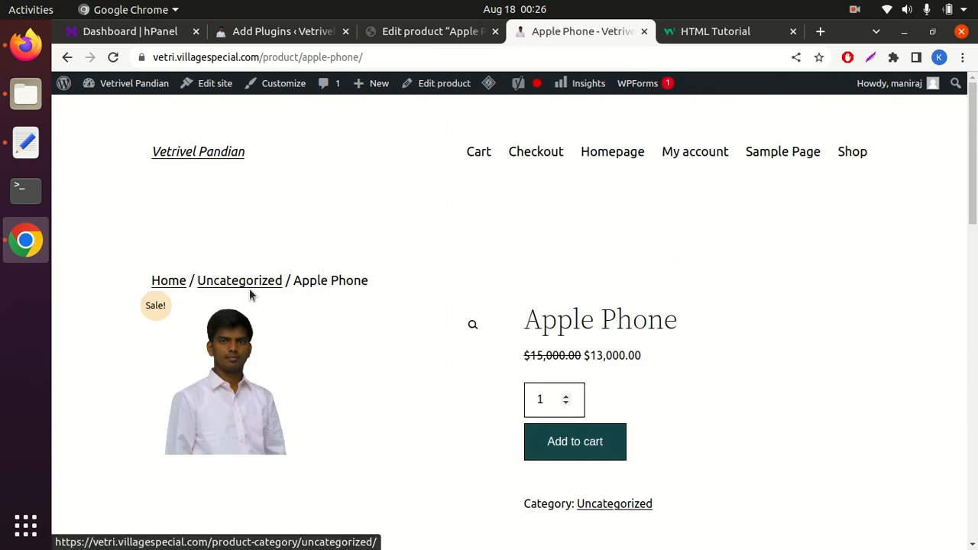
# Step: Back in the admin tab, open the All Products list
pyautogui.click(262, 31)
pyautogui.scroll(-2, 81, 252)
pyautogui.moveTo(92, 405)
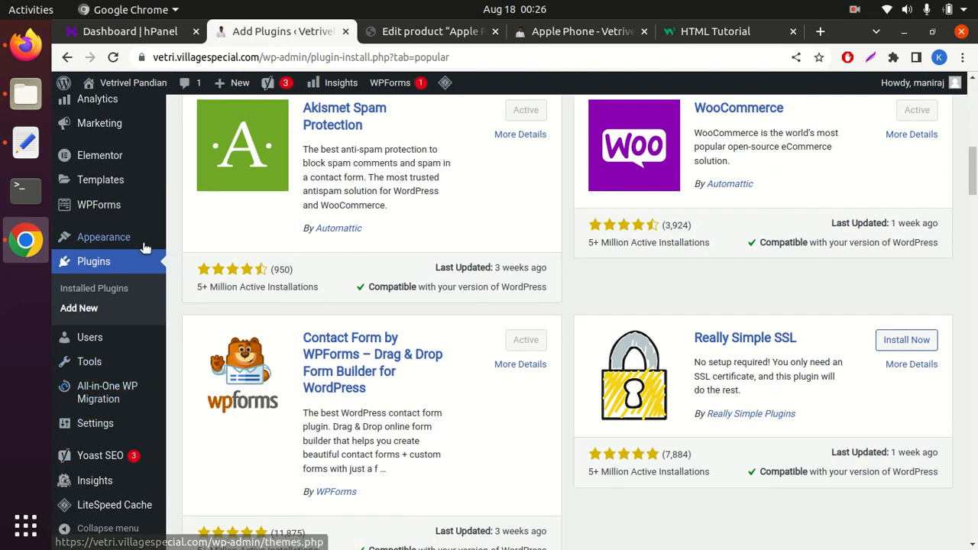
pyautogui.scroll(2, 82, 279)
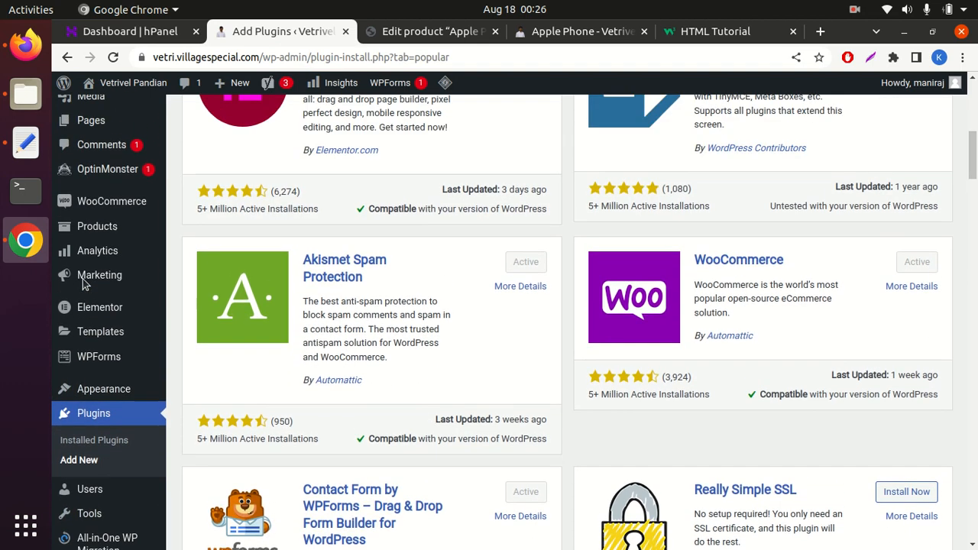
pyautogui.click(116, 233)
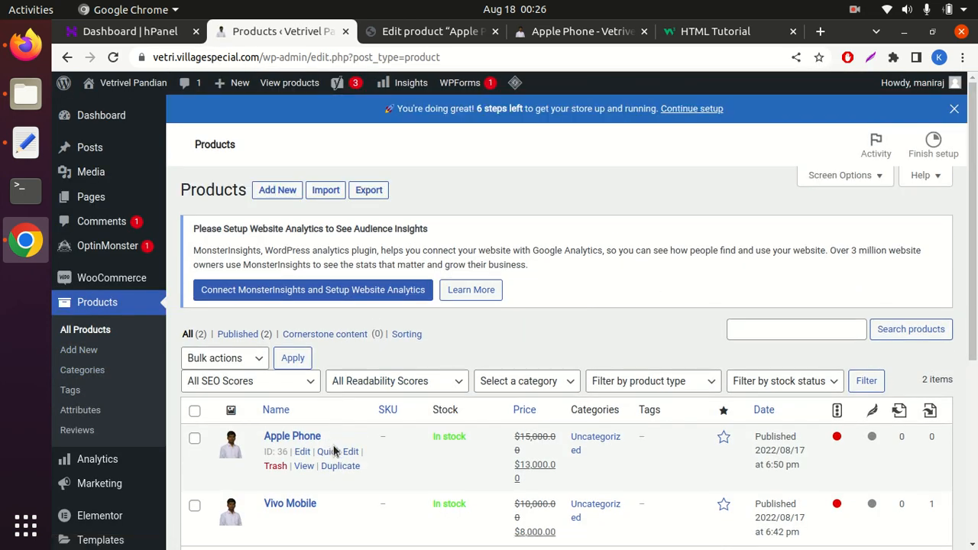
# Step: Open and leave Apple Phone's Quick Edit, then dismiss the 'You're doing great' banner
pyautogui.click(333, 452)
pyautogui.scroll(-3, 862, 428)
pyautogui.scroll(-2, 863, 428)
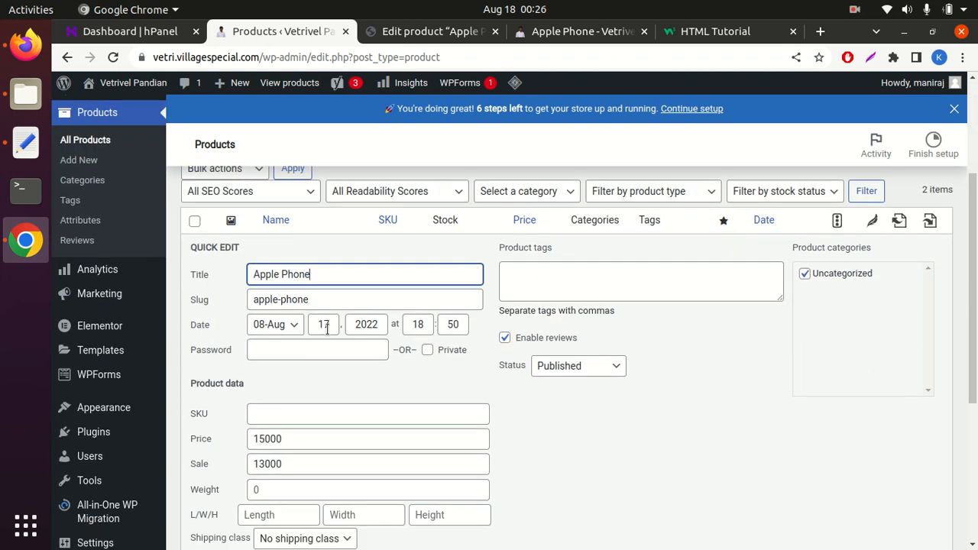
pyautogui.scroll(-3, 562, 329)
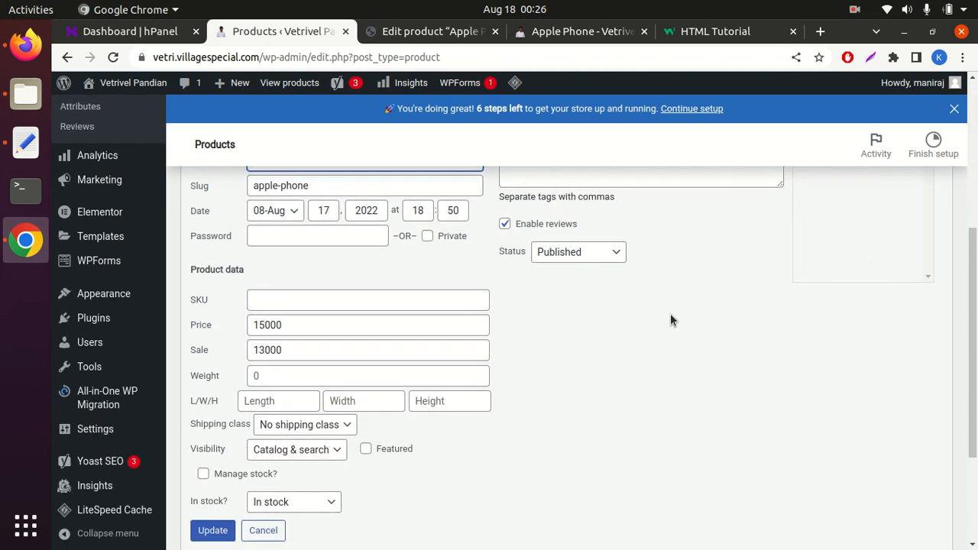
pyautogui.scroll(3, 561, 323)
pyautogui.scroll(4, 290, 354)
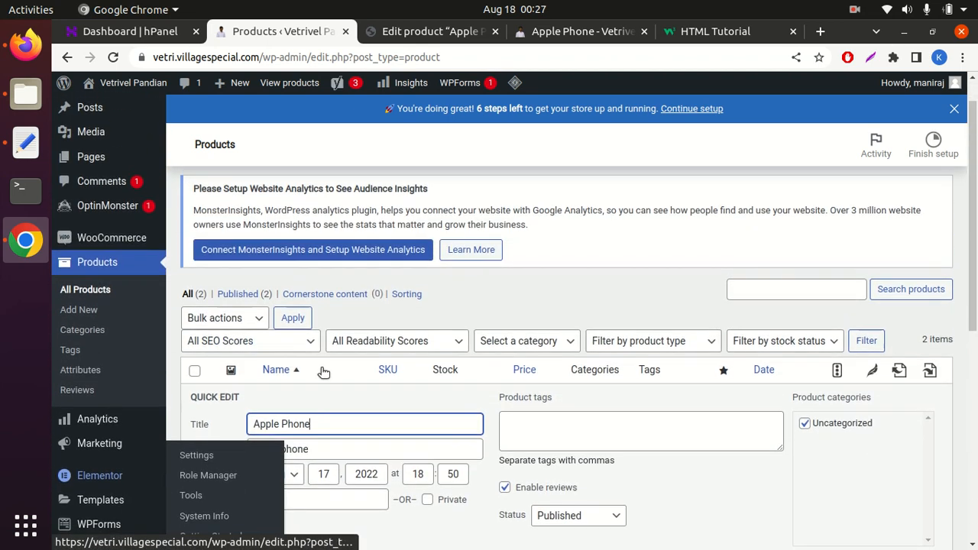
pyautogui.scroll(-4, 320, 367)
pyautogui.scroll(4, 316, 372)
pyautogui.click(87, 291)
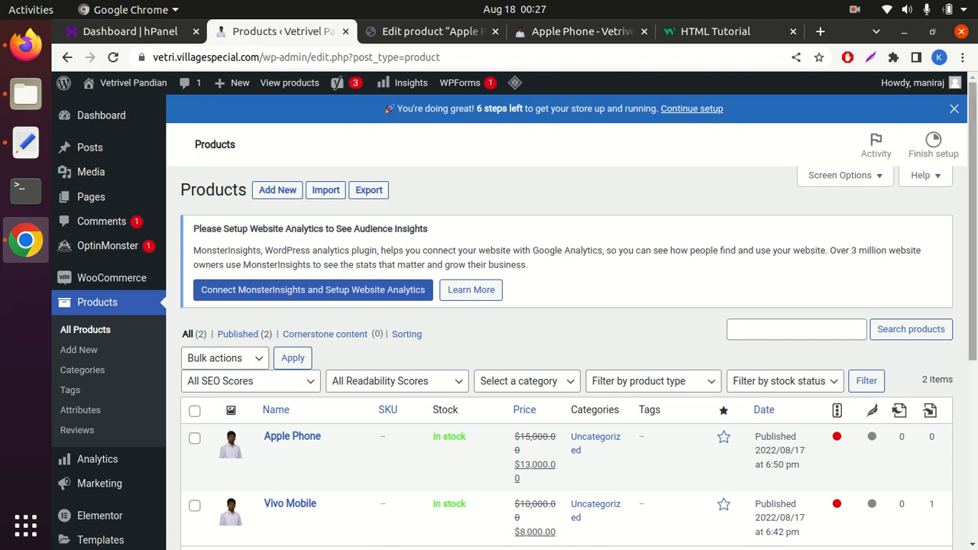
pyautogui.click(960, 114)
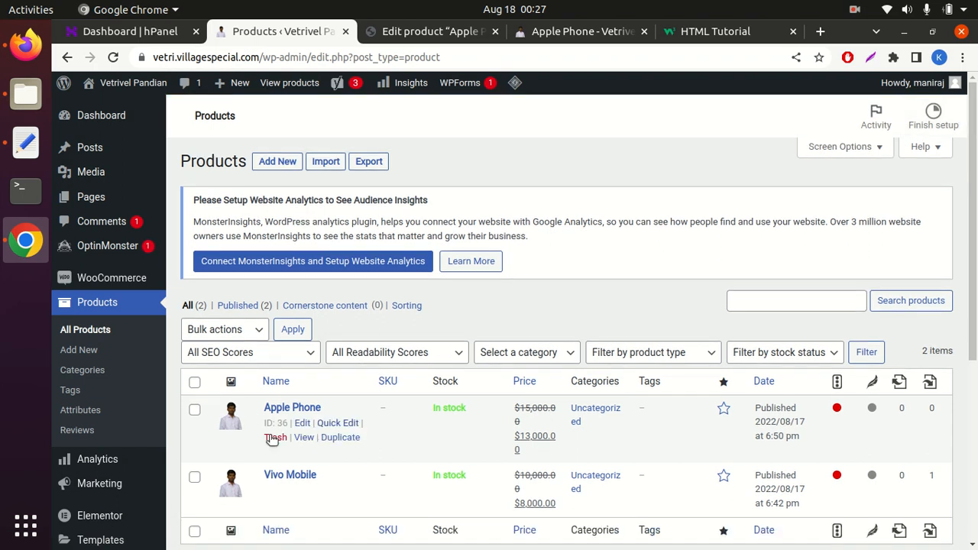
# Step: Open Apple Phone's full product editor and scroll to its categories
pyautogui.click(301, 424)
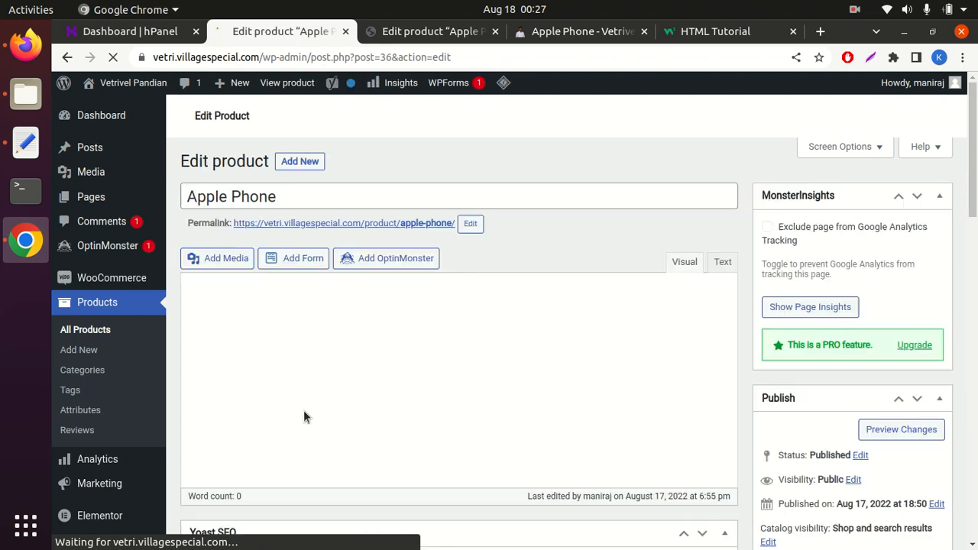
pyautogui.scroll(-4, 871, 415)
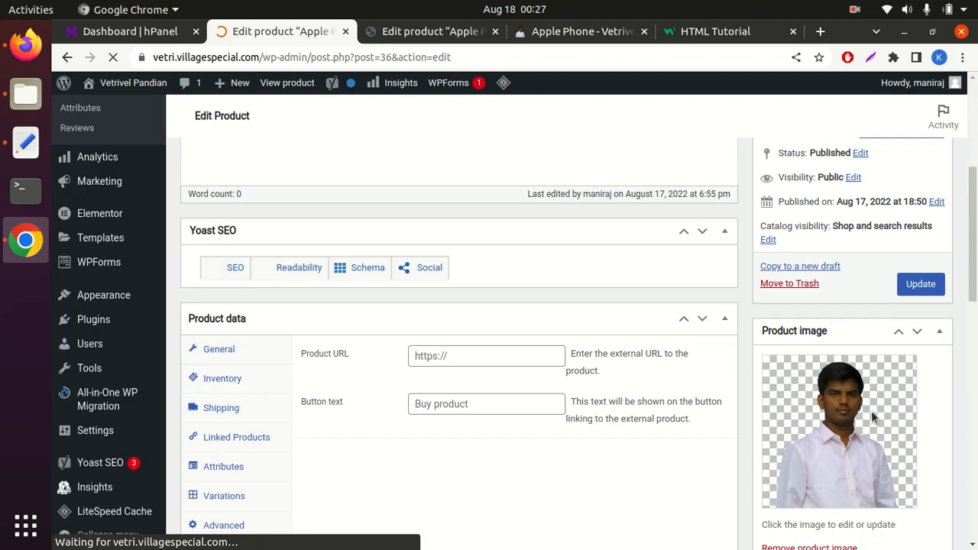
pyautogui.scroll(3, 867, 415)
pyautogui.scroll(2, 864, 417)
pyautogui.scroll(-10, 851, 390)
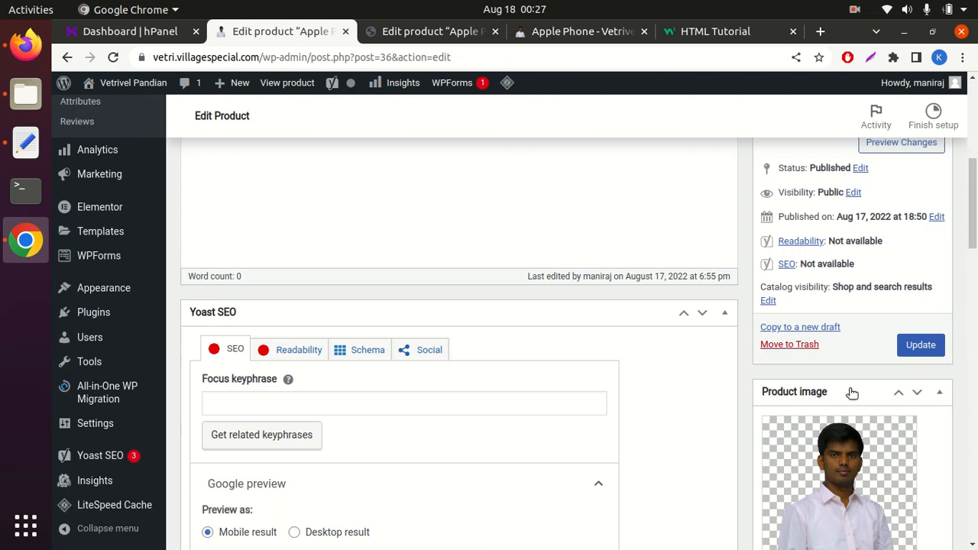
pyautogui.scroll(-3, 850, 391)
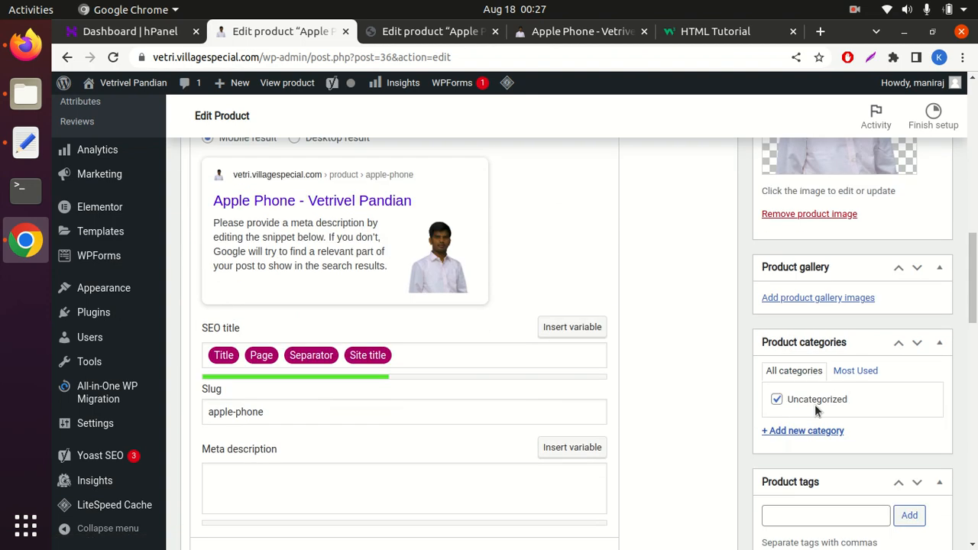
# Step: Replace Uncategorized with a new Mobile Phone category and update Apple Phone
pyautogui.click(812, 401)
pyautogui.click(810, 432)
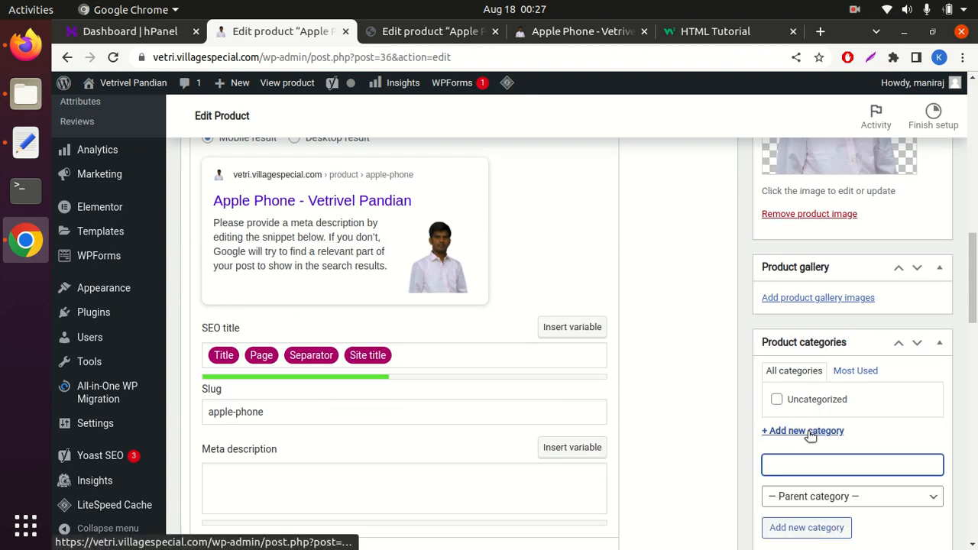
pyautogui.write('Mobile Phon')
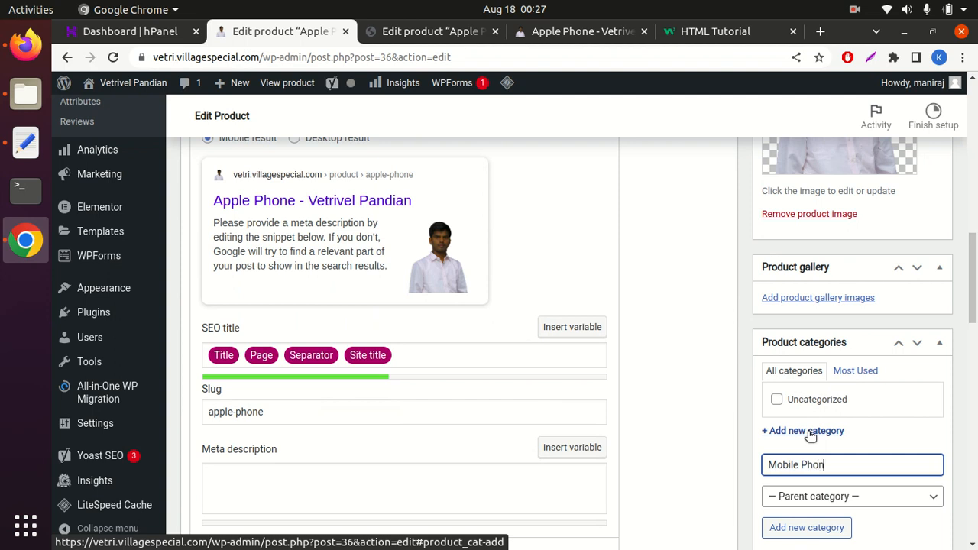
pyautogui.write('e')
pyautogui.scroll(-2, 811, 434)
pyautogui.click(828, 451)
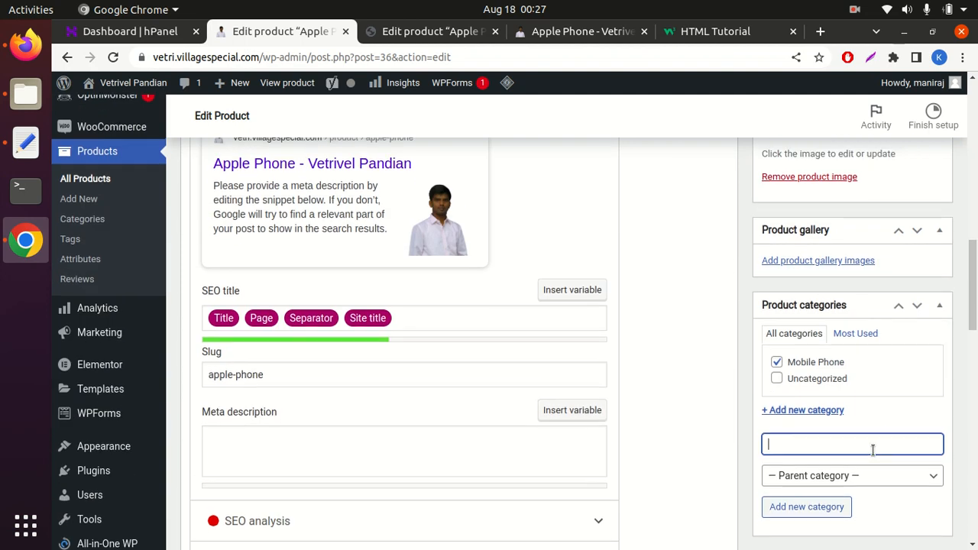
pyautogui.scroll(15, 873, 395)
pyautogui.scroll(-5, 898, 498)
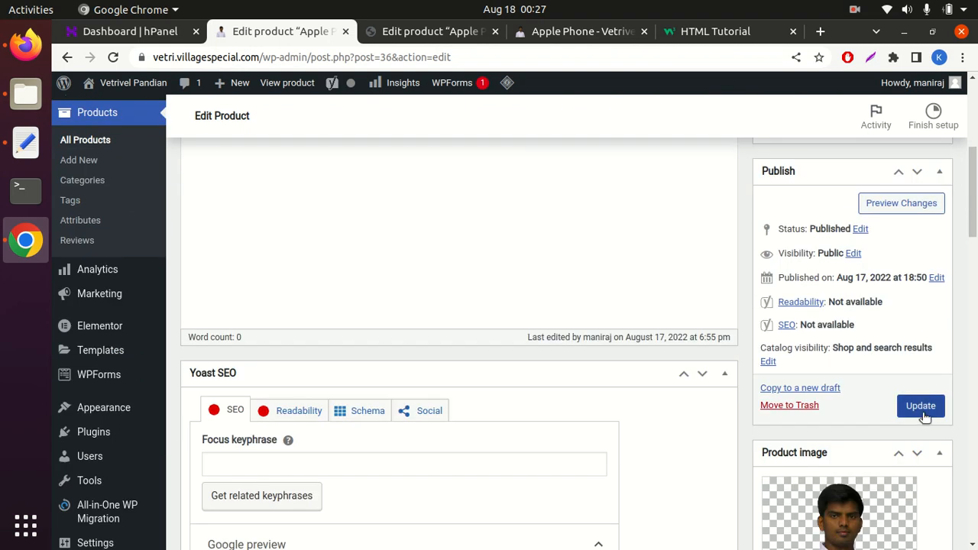
pyautogui.click(921, 411)
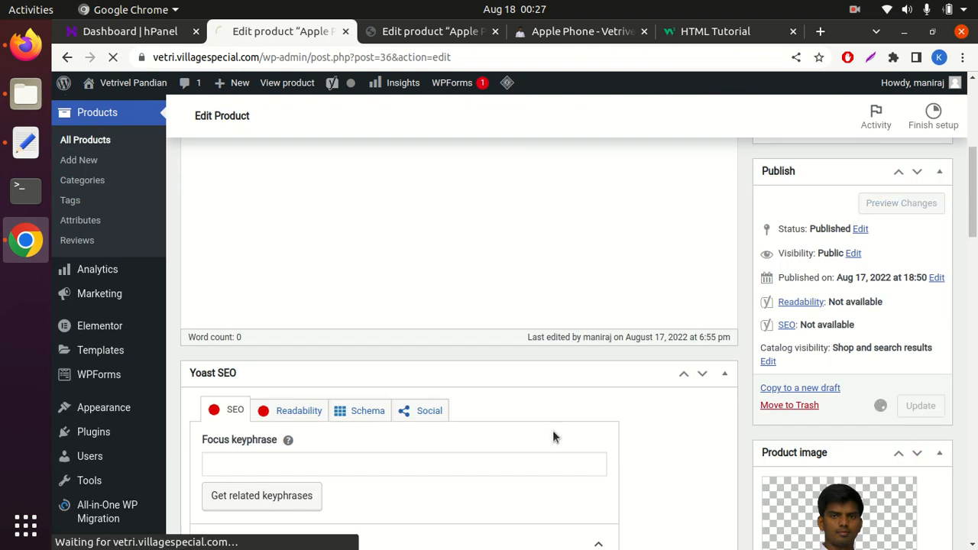
pyautogui.click(440, 34)
# Step: Reload the Apple Phone product page and check the Mobile Phone category page
pyautogui.click(533, 31)
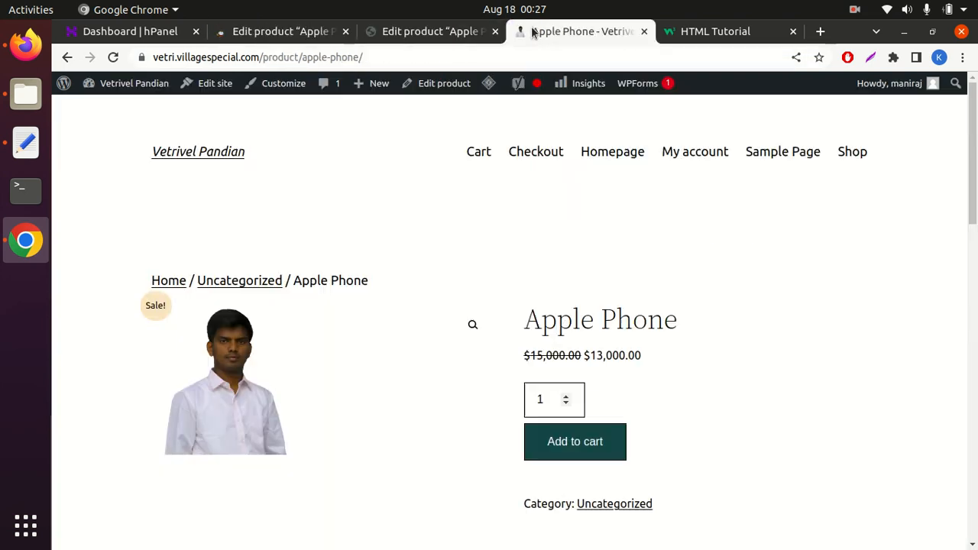
pyautogui.press('F5')
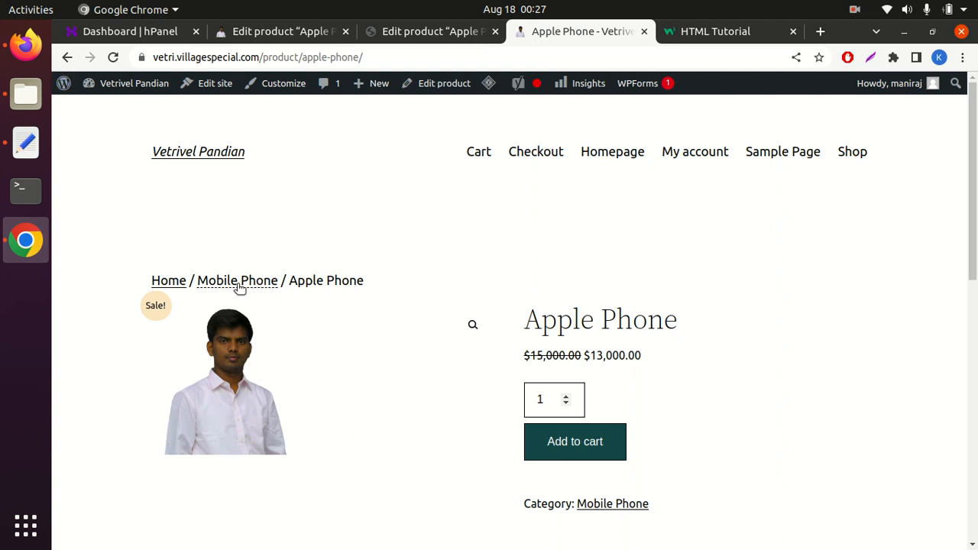
pyautogui.click(239, 283)
pyautogui.scroll(-6, 415, 406)
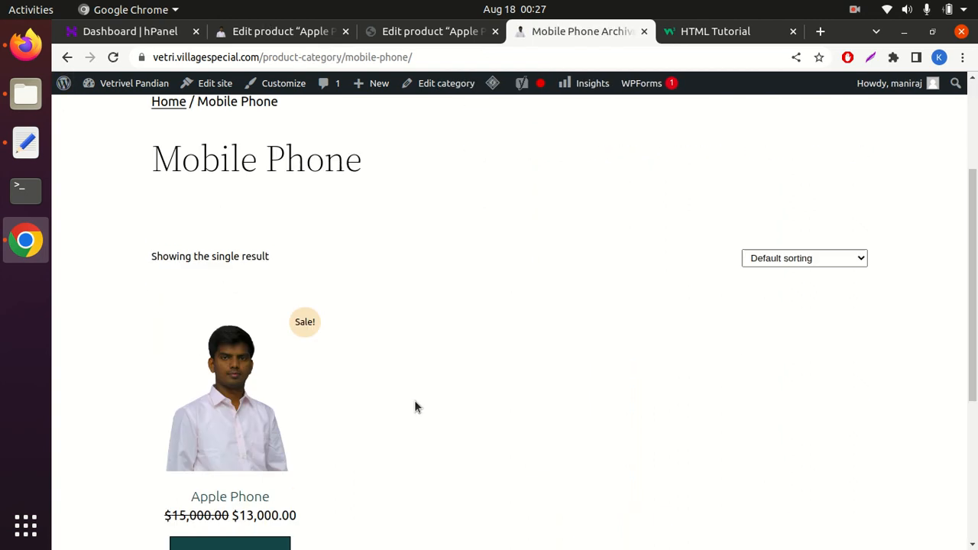
pyautogui.scroll(4, 417, 344)
# Step: Return from the Apple Phone editor to the All Products list to find Vivo Mobile
pyautogui.click(279, 31)
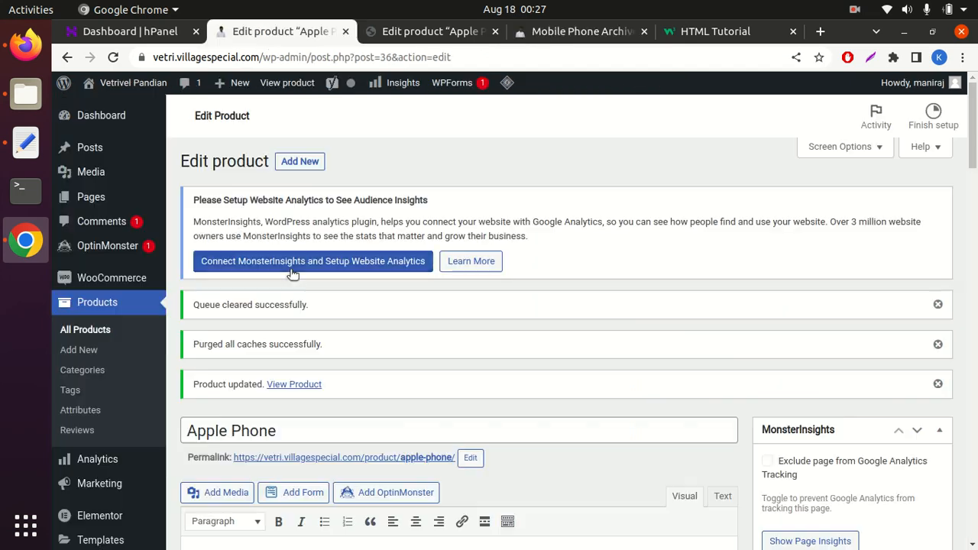
pyautogui.scroll(-3, 191, 305)
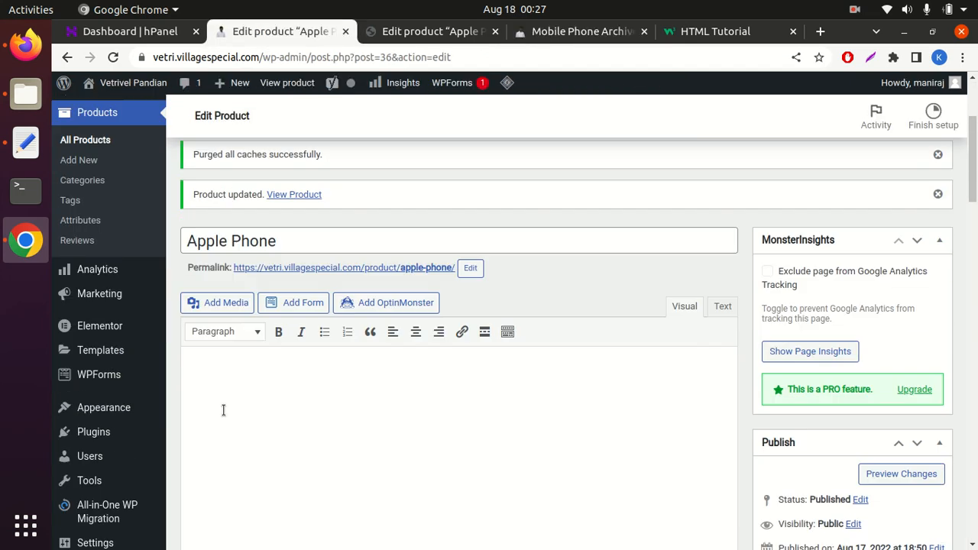
pyautogui.click(66, 58)
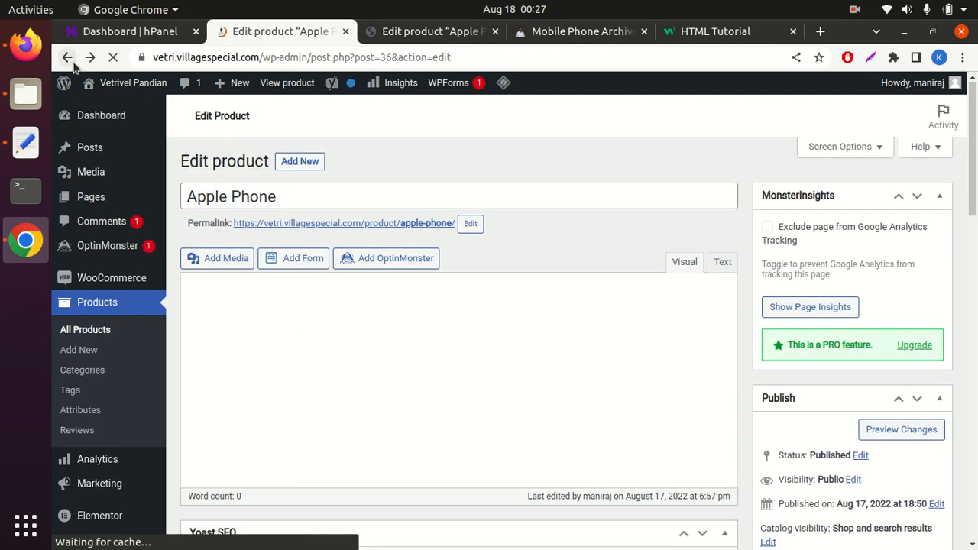
pyautogui.click(67, 58)
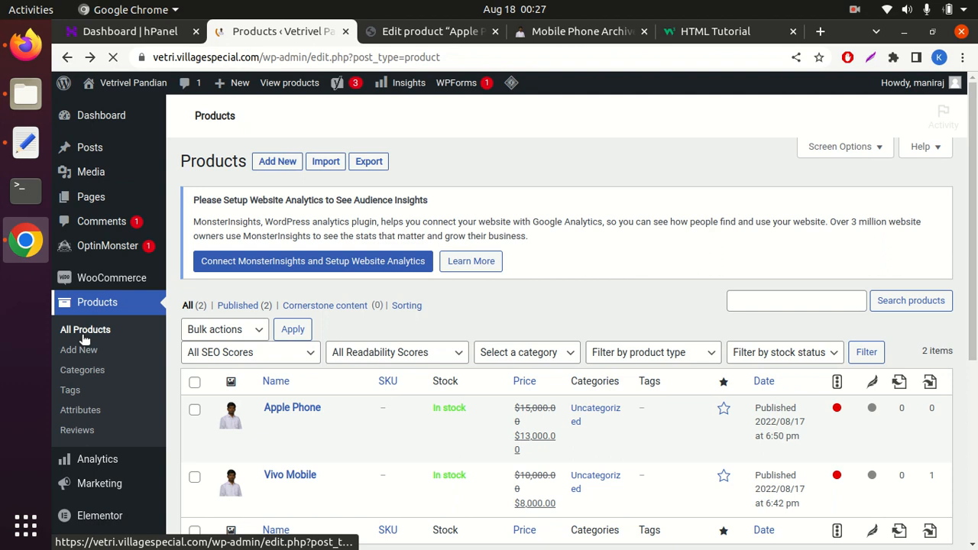
pyautogui.scroll(-3, 263, 432)
# Step: Remove Vivo Mobile from the Uncategorized category and update the product
pyautogui.click(301, 376)
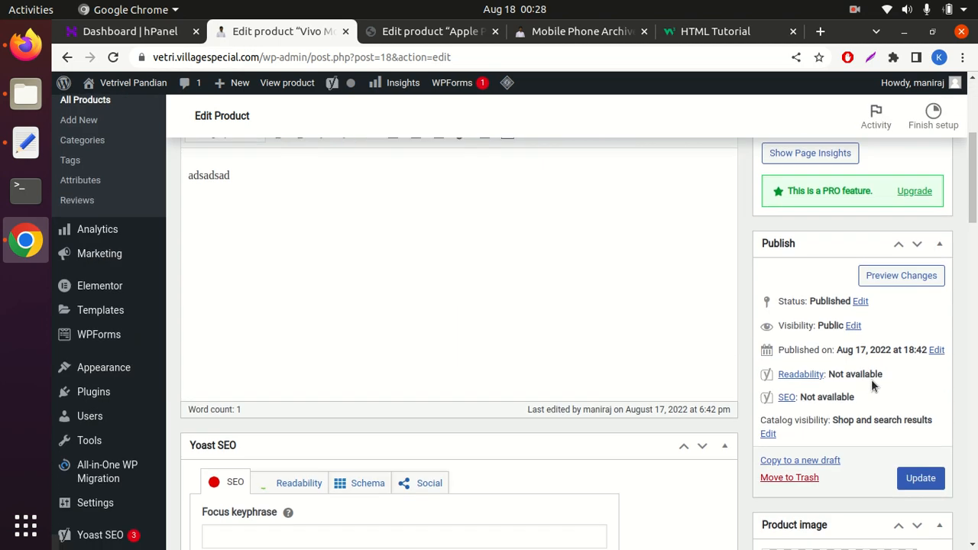
pyautogui.scroll(-8, 871, 378)
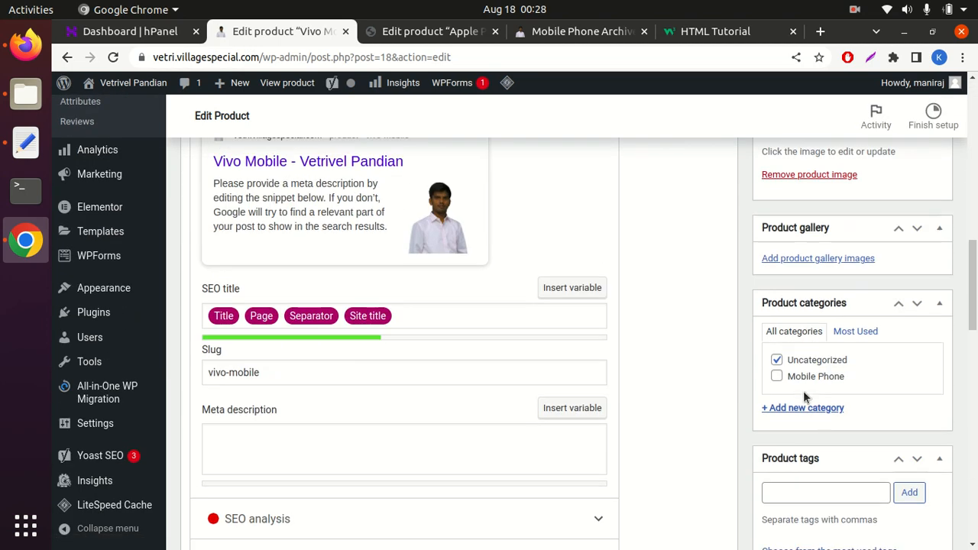
pyautogui.click(814, 361)
pyautogui.scroll(12, 901, 366)
pyautogui.scroll(-3, 921, 354)
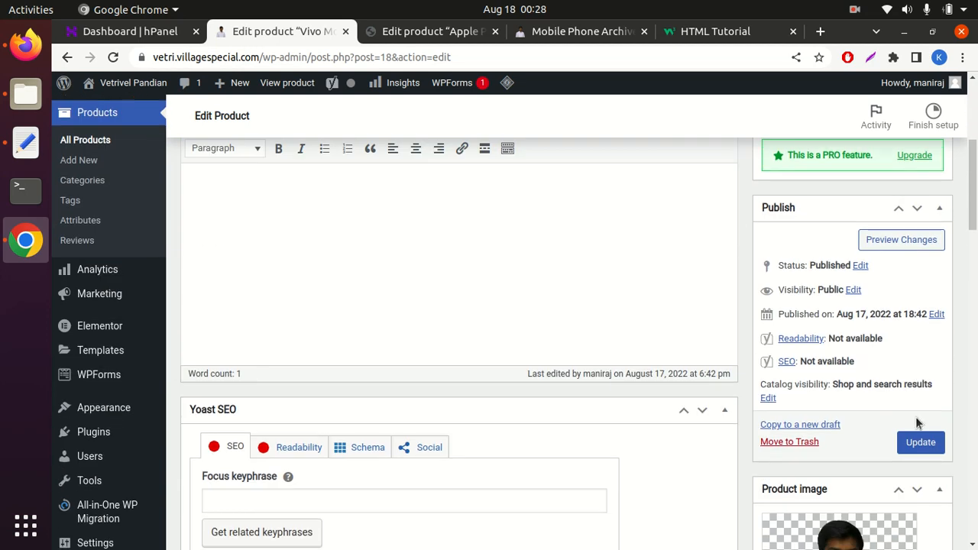
pyautogui.click(919, 443)
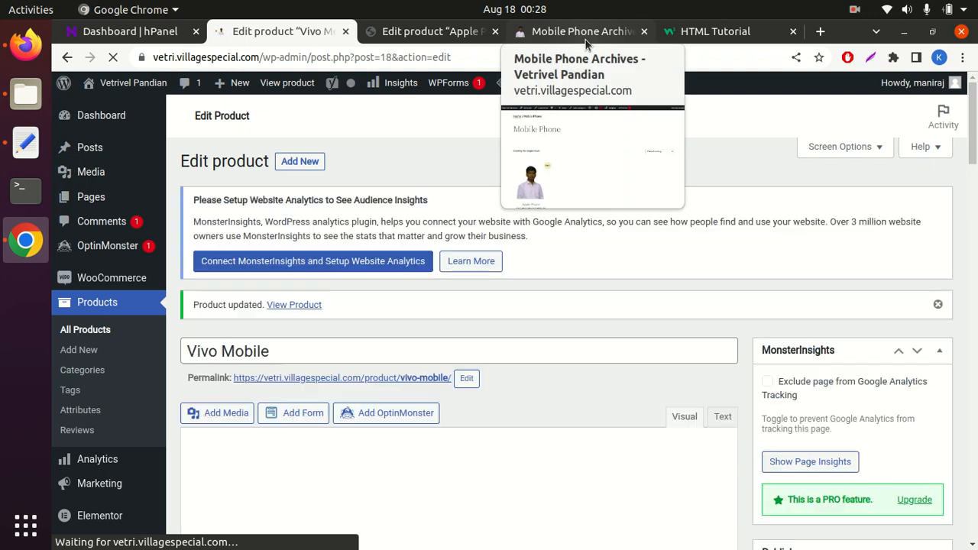
# Step: Confirm the Mobile Phone archive lists both phones, then return to the hPanel dashboard
pyautogui.click(585, 44)
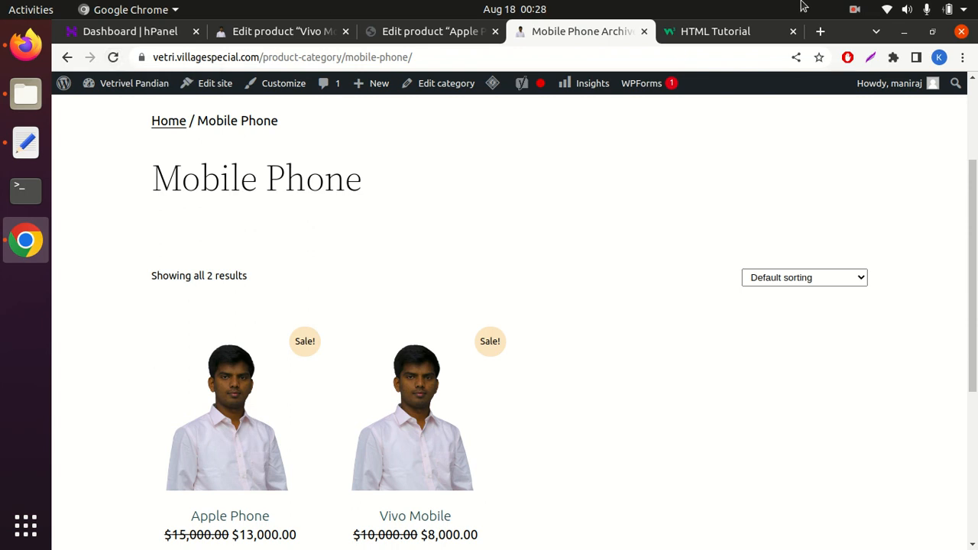
pyautogui.click(854, 9)
pyautogui.click(827, 72)
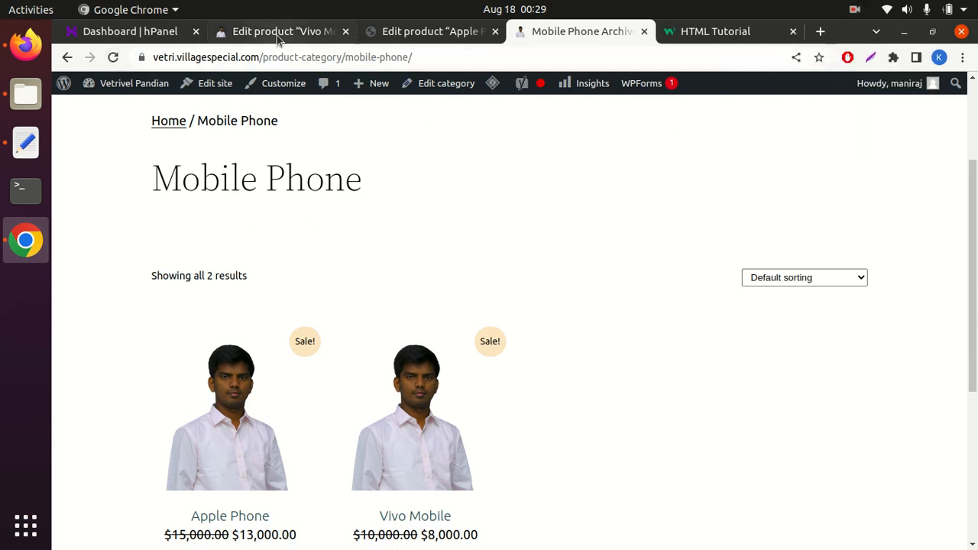
pyautogui.click(279, 35)
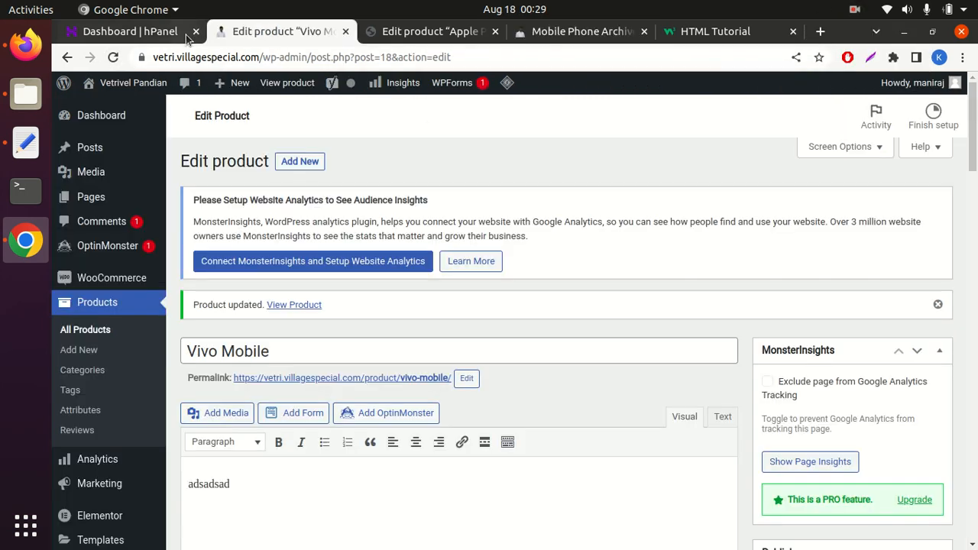
pyautogui.click(161, 34)
pyautogui.scroll(2, 192, 496)
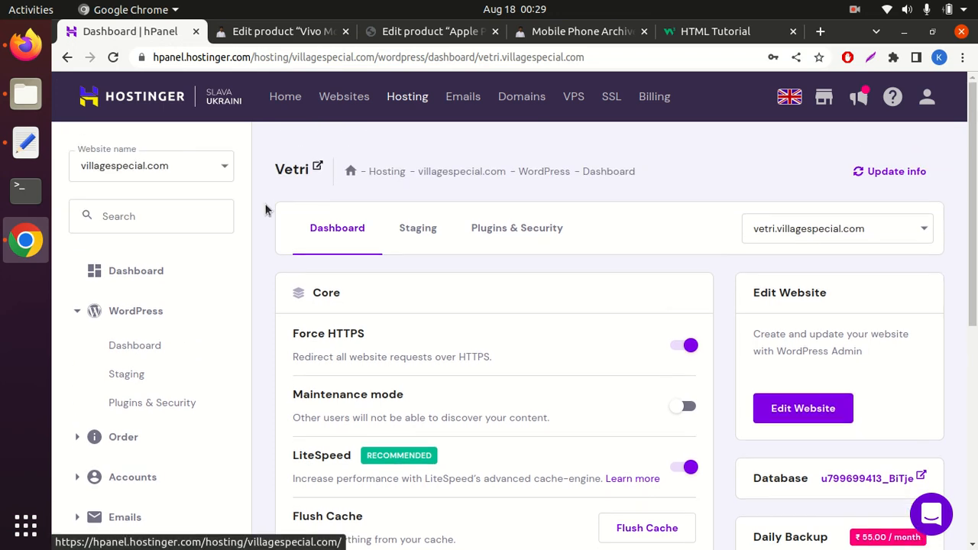
pyautogui.click(276, 56)
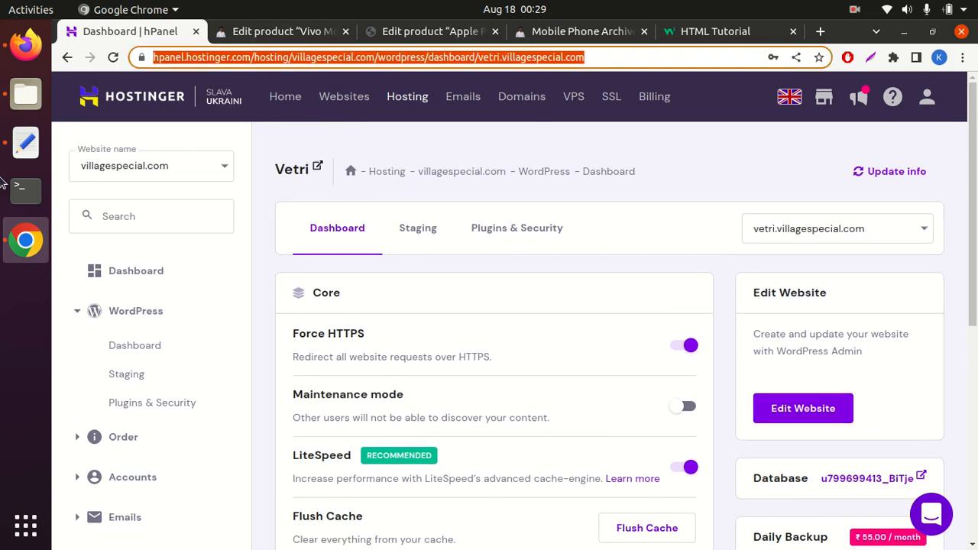
pyautogui.click(25, 44)
pyautogui.scroll(-5, 542, 321)
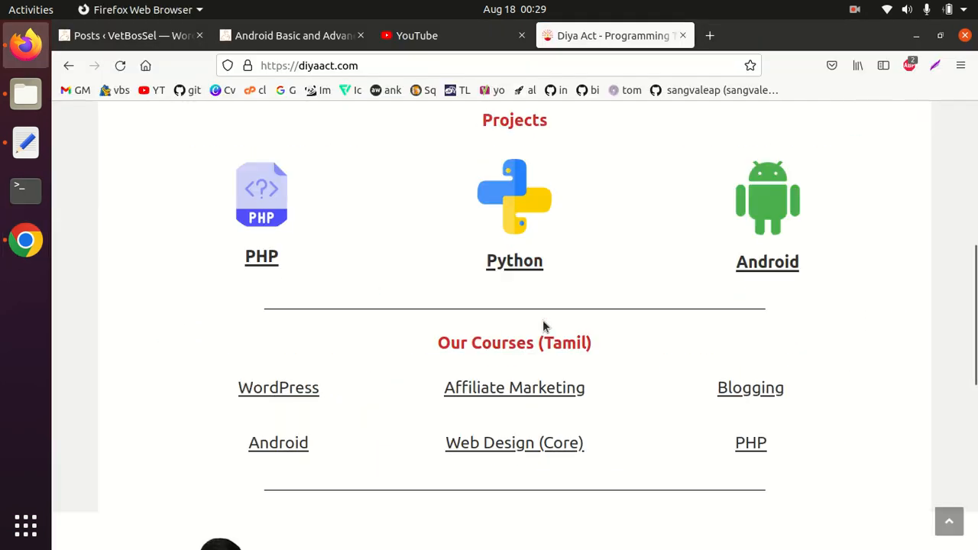
pyautogui.scroll(-2, 454, 338)
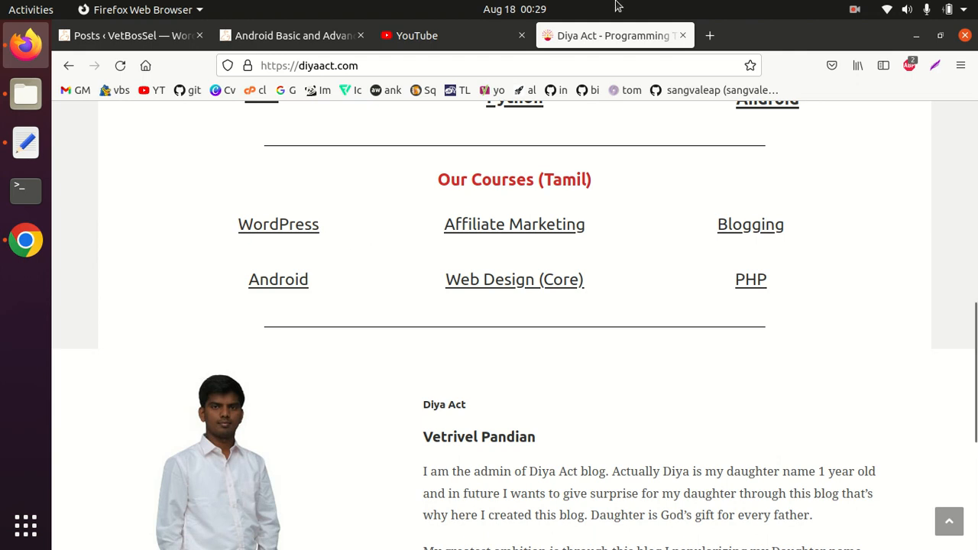
pyautogui.click(855, 8)
pyautogui.click(855, 6)
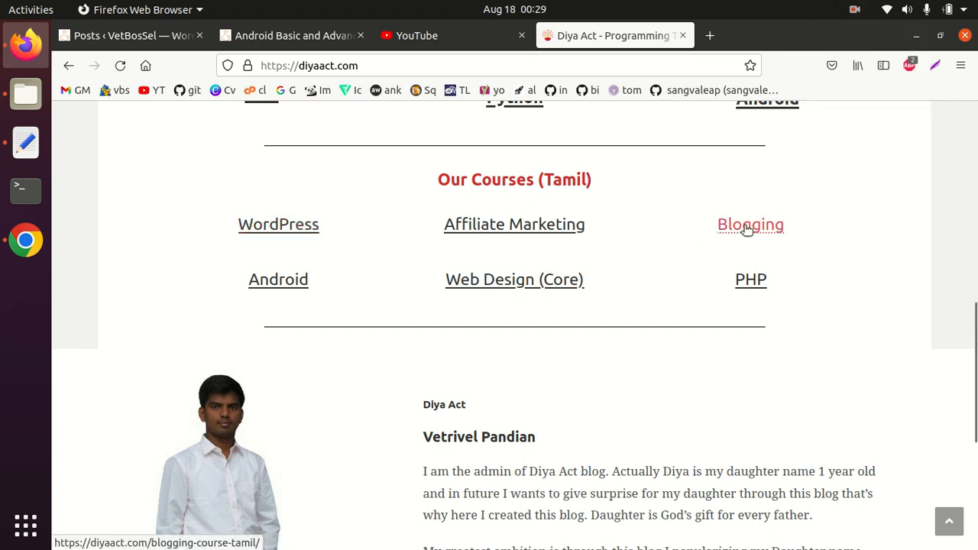
pyautogui.scroll(10, 580, 229)
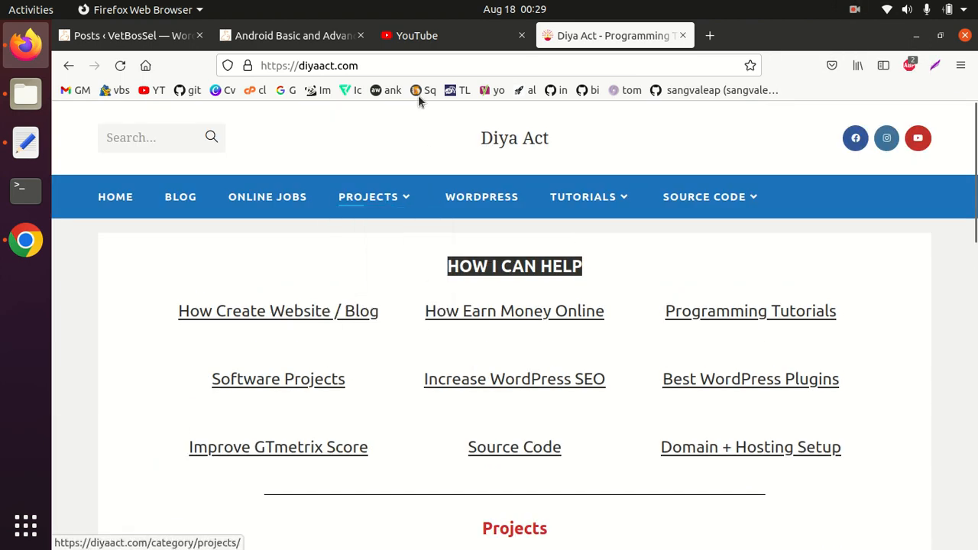
pyautogui.click(458, 42)
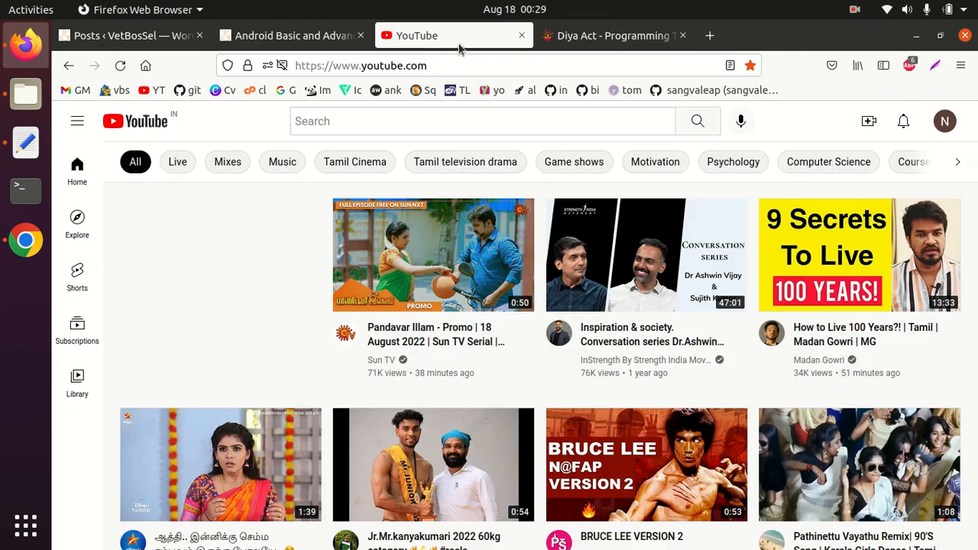
pyautogui.click(609, 30)
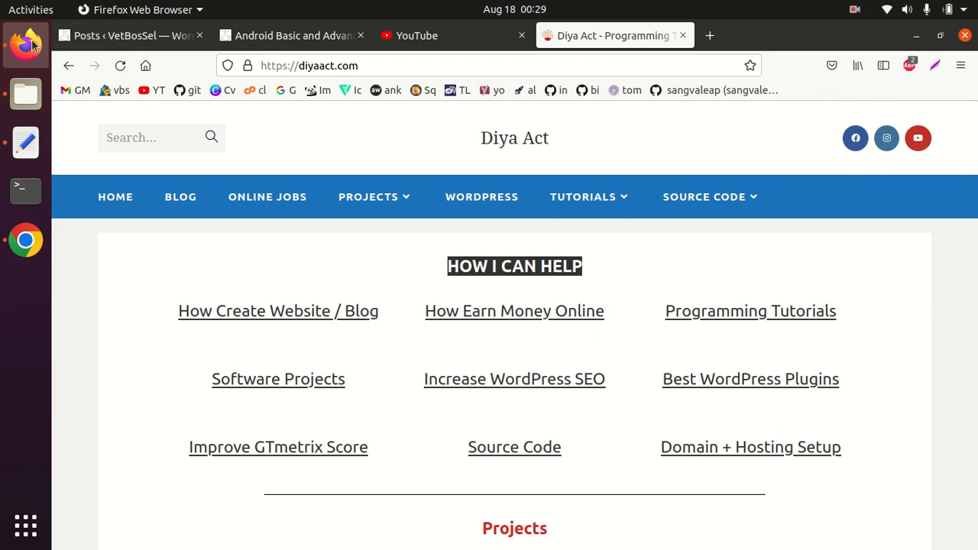
pyautogui.click(26, 241)
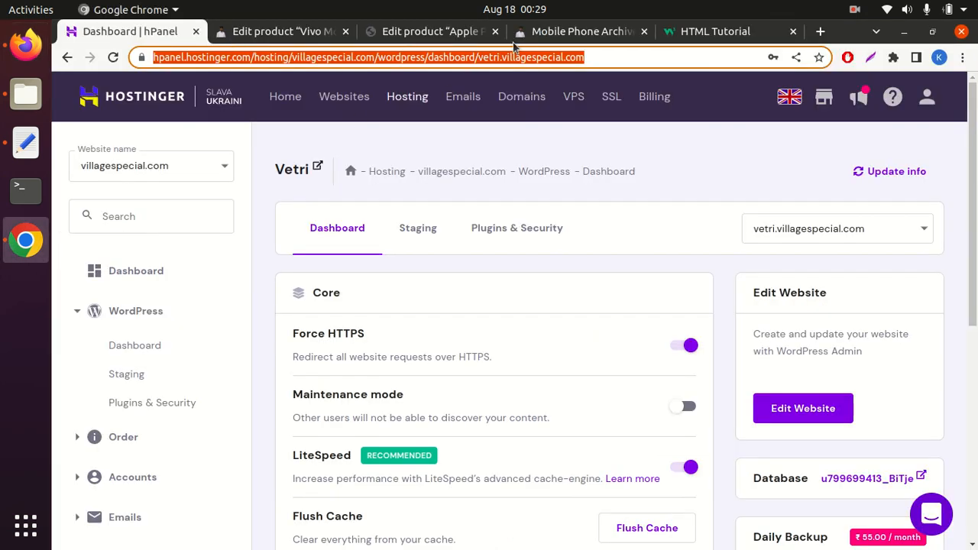
# Step: Move through the HTML Tutorial and Mobile Phone archive tabs, ending on the Apple Phone editor
pyautogui.click(702, 32)
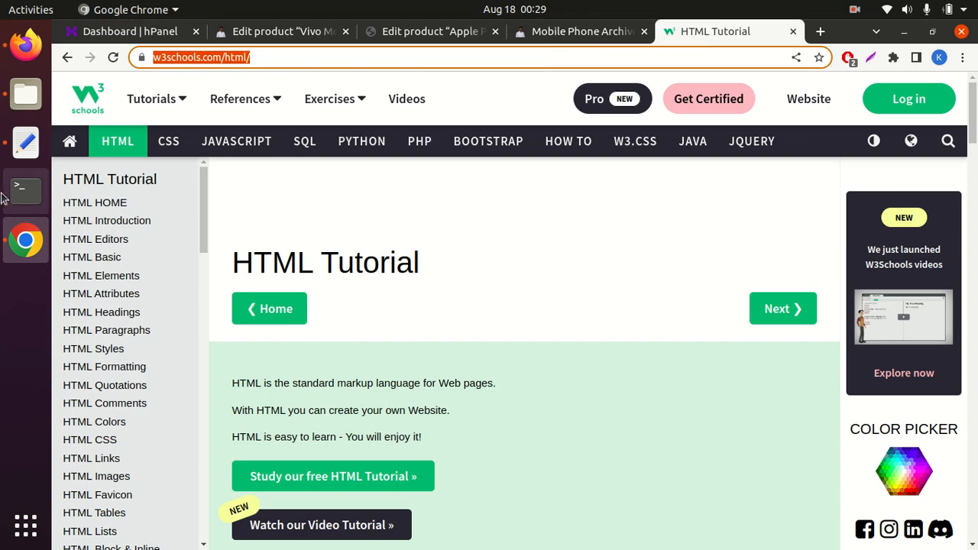
pyautogui.click(557, 35)
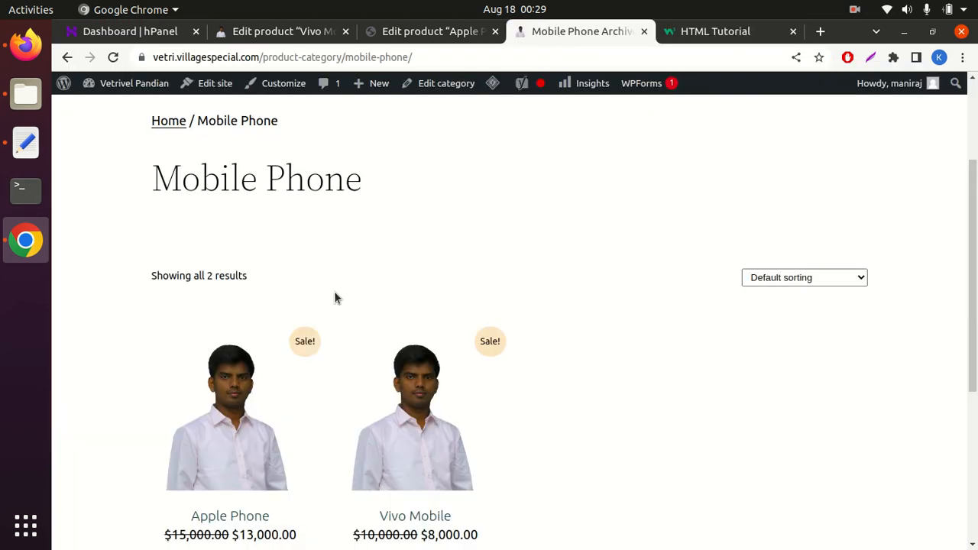
pyautogui.click(428, 32)
pyautogui.click(534, 34)
pyautogui.click(432, 34)
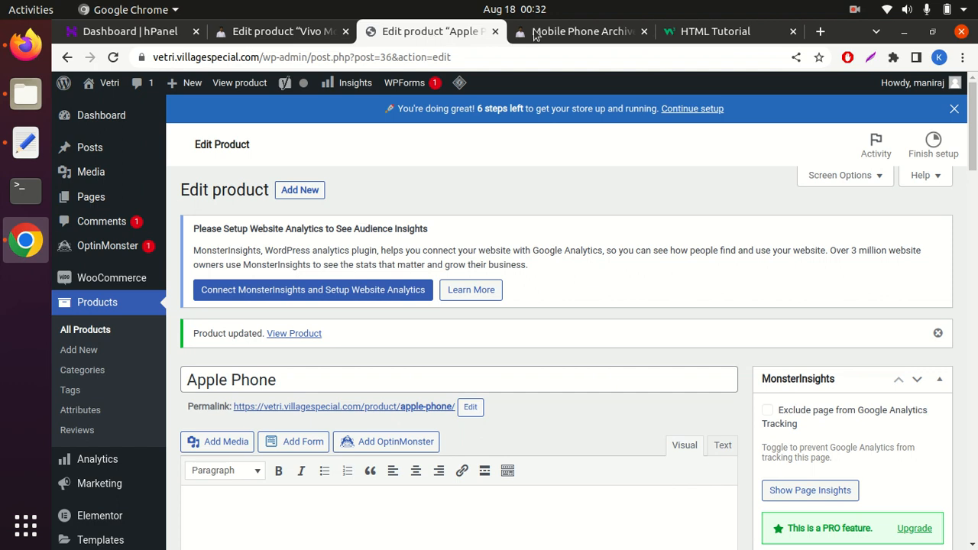
pyautogui.click(966, 3)
pyautogui.click(866, 3)
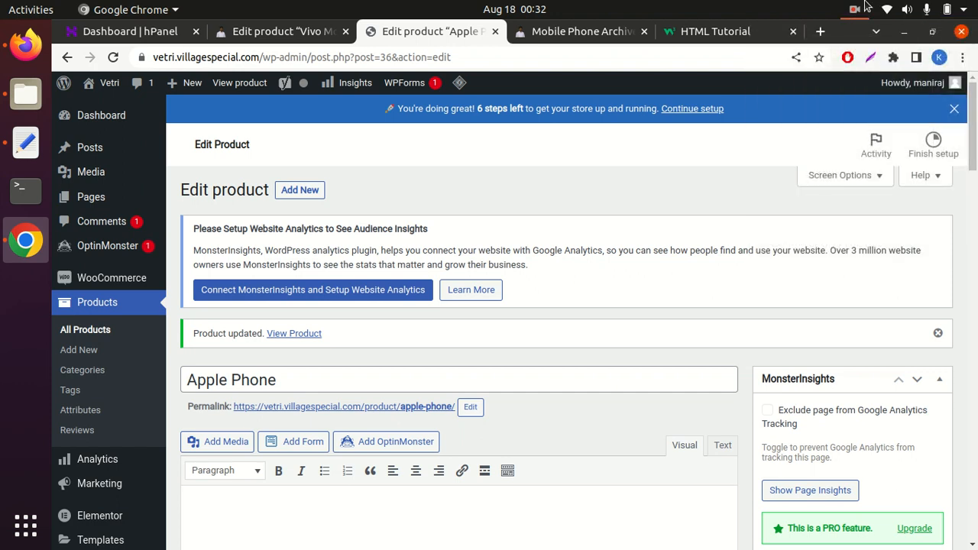